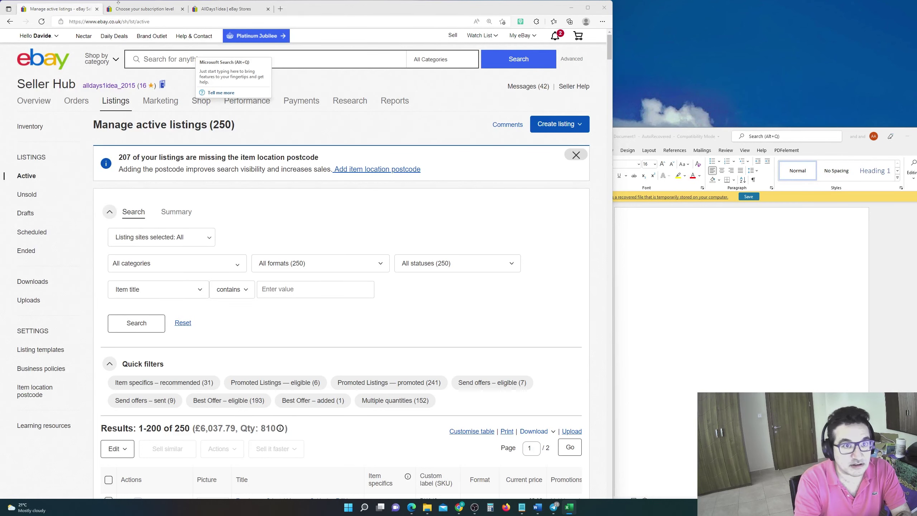
Step: Open ebay.ie in a new browser tab and start creating a new listing from its Sell page
click(284, 7)
click(281, 8)
text(EBAY)
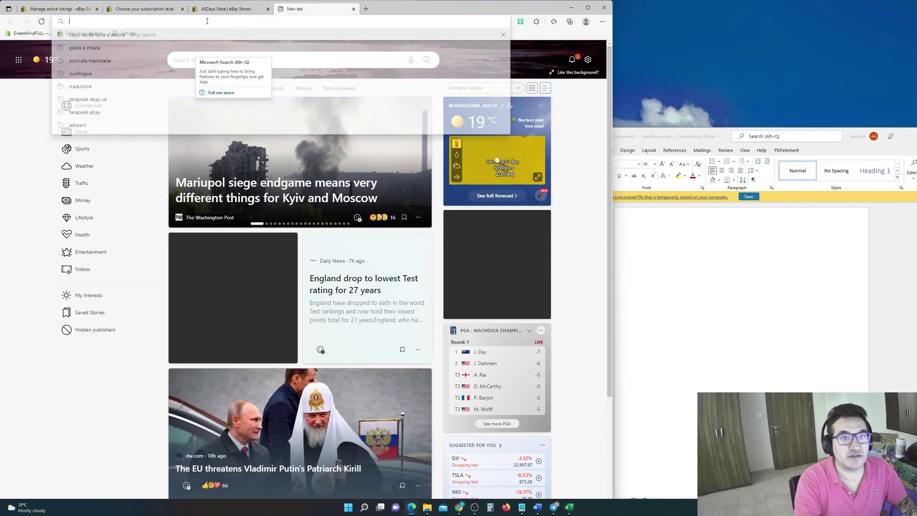
text( J)
key(Return)
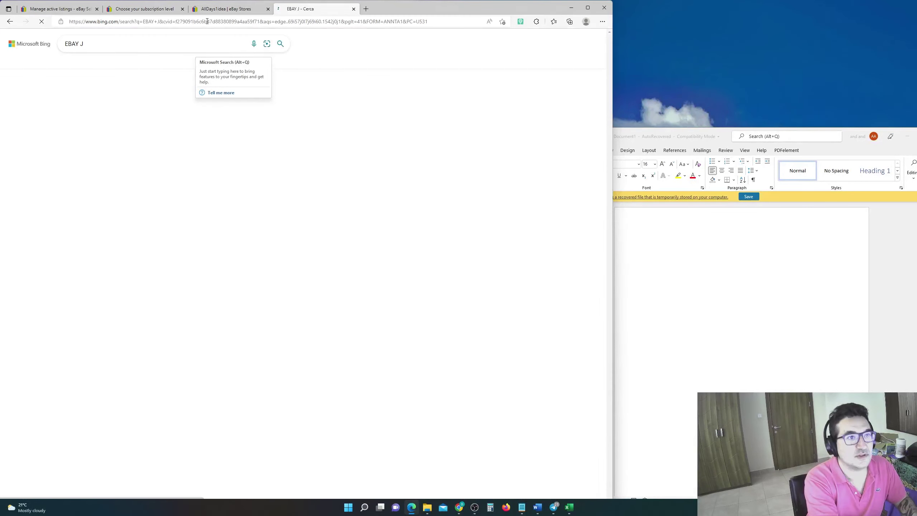
click(207, 21)
text(ebay.ie)
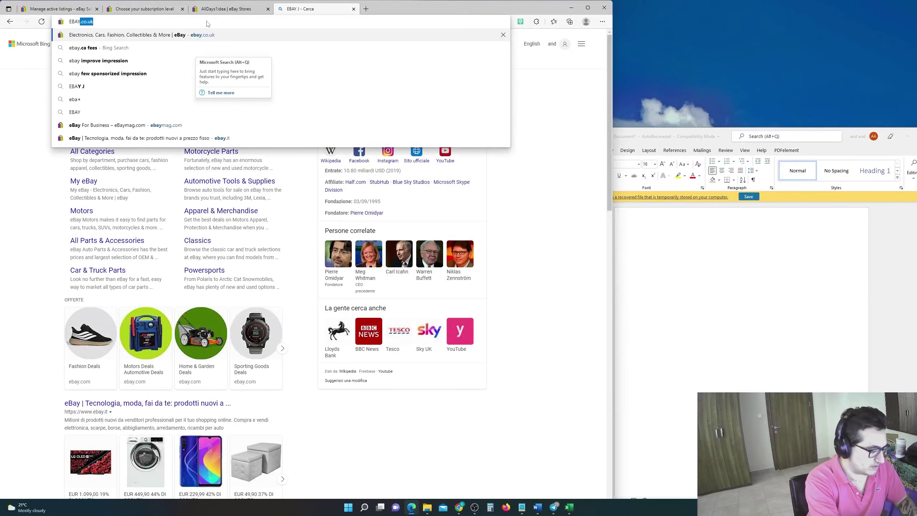
key(Return)
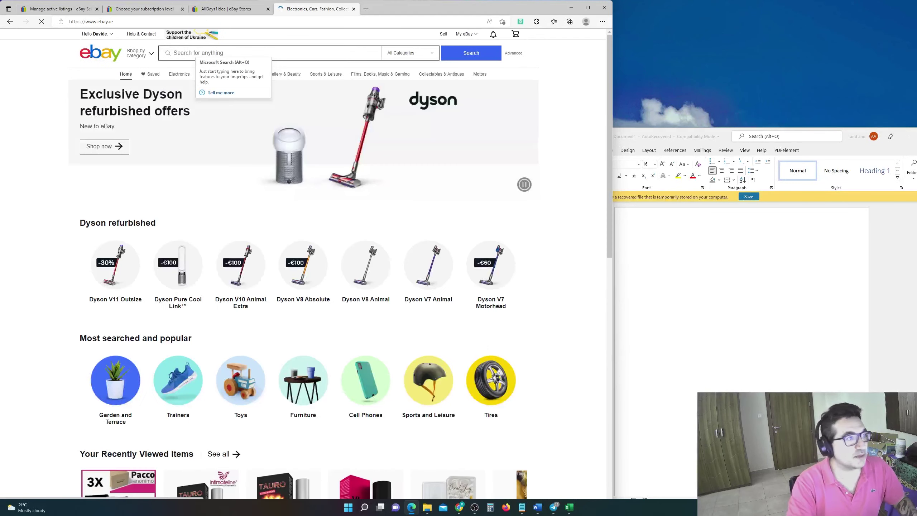
mouse_move(466, 34)
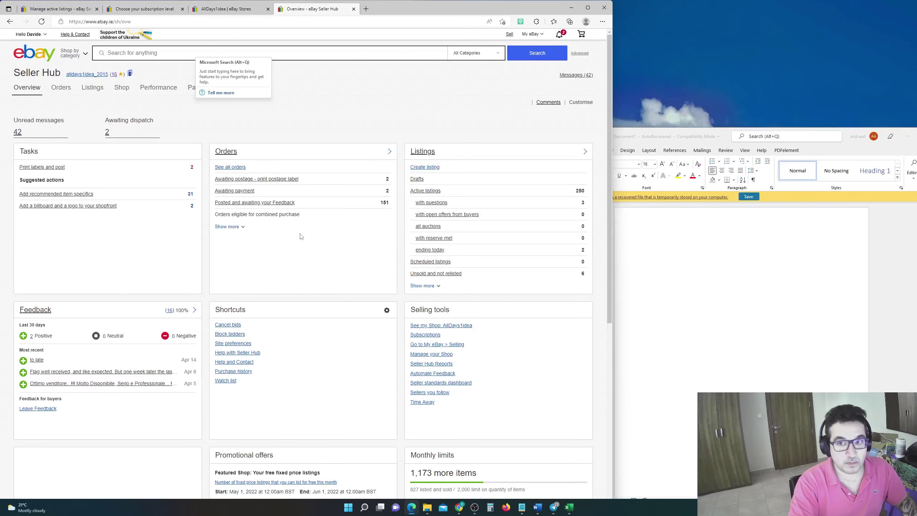
click(510, 34)
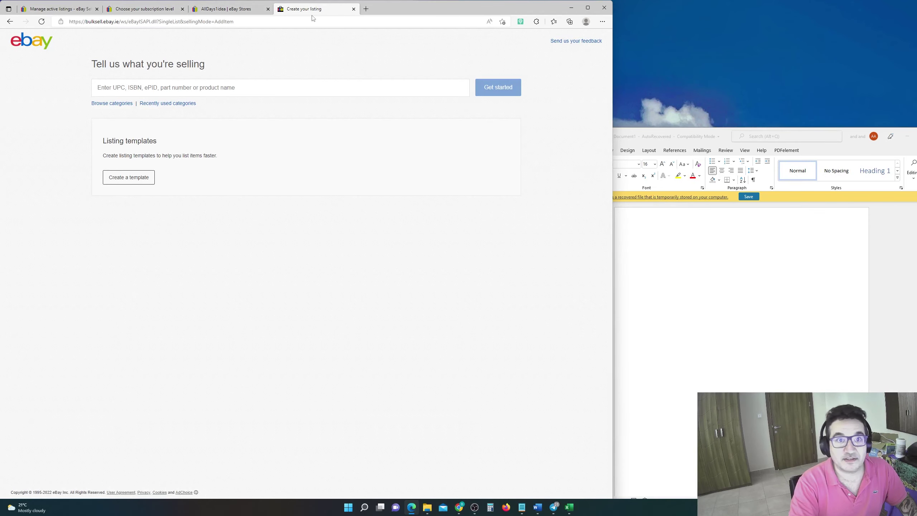
Step: Search the active listings on the eBay UK Seller Hub for a custom label (SKU) equal to dha01
click(84, 12)
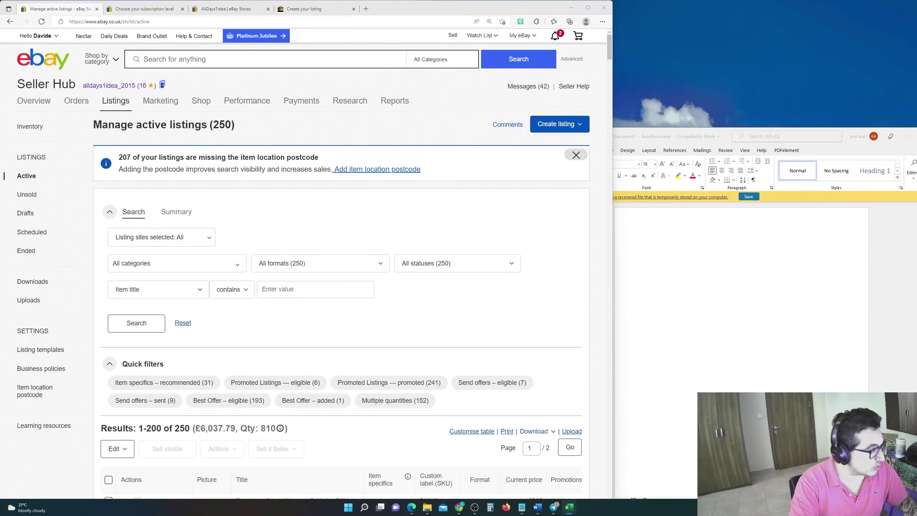
click(179, 289)
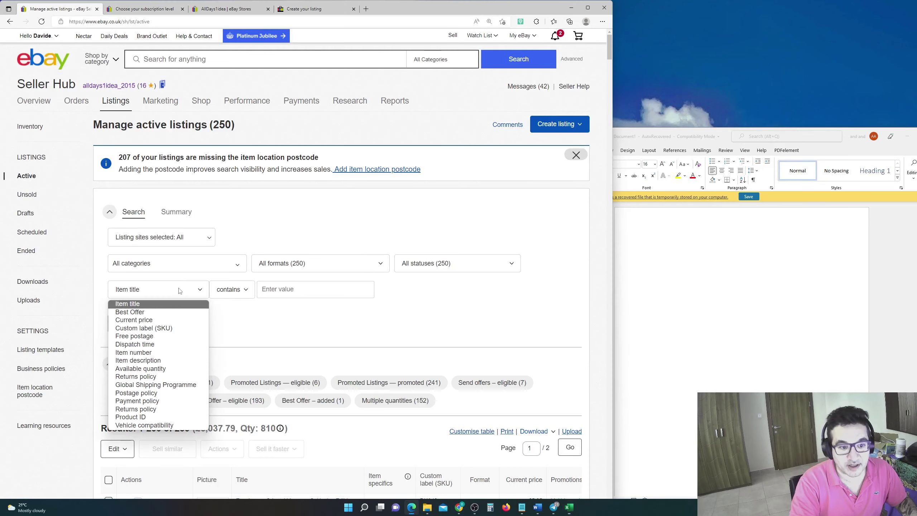
click(180, 328)
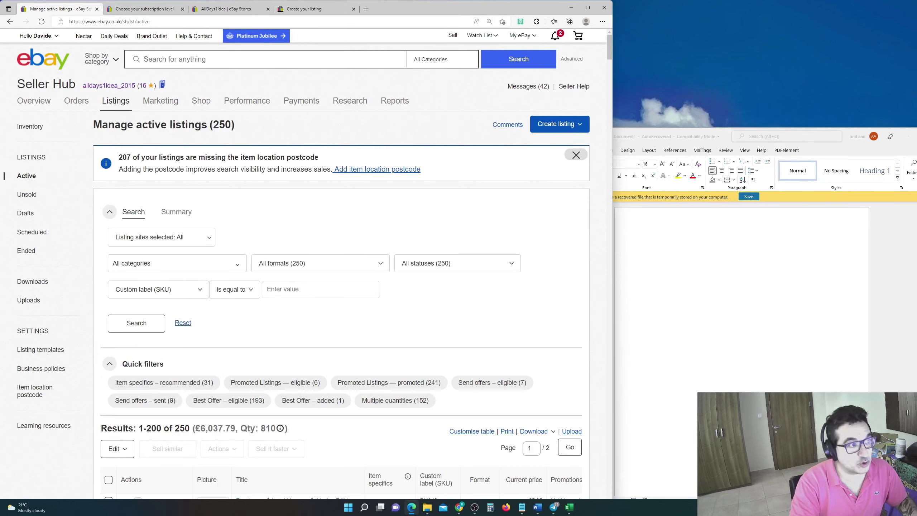
click(320, 296)
text(dha01)
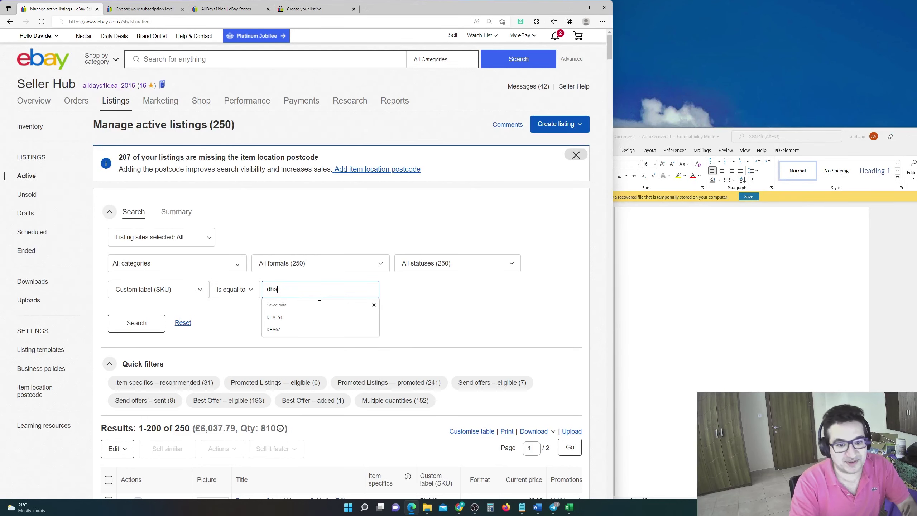
click(142, 321)
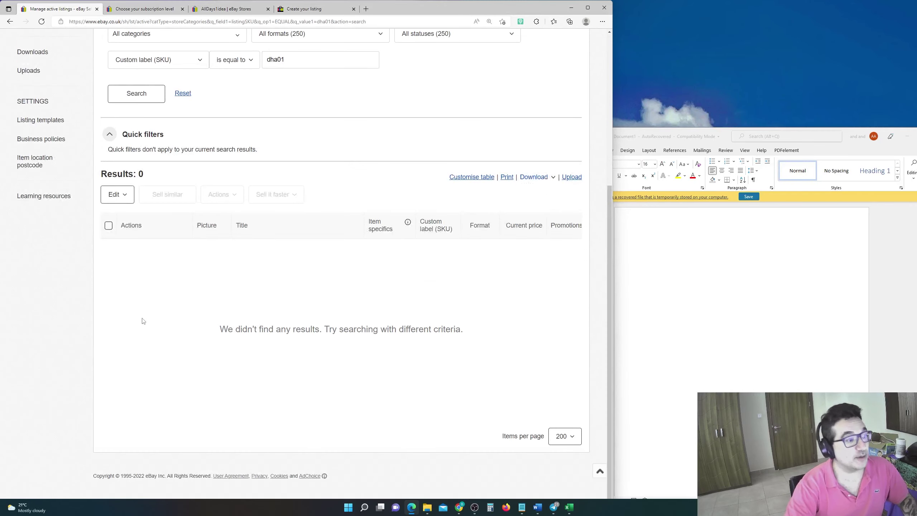
Step: Search the active listings again for a custom label (SKU) that contains DHA01
scroll(244, 219, up, 5)
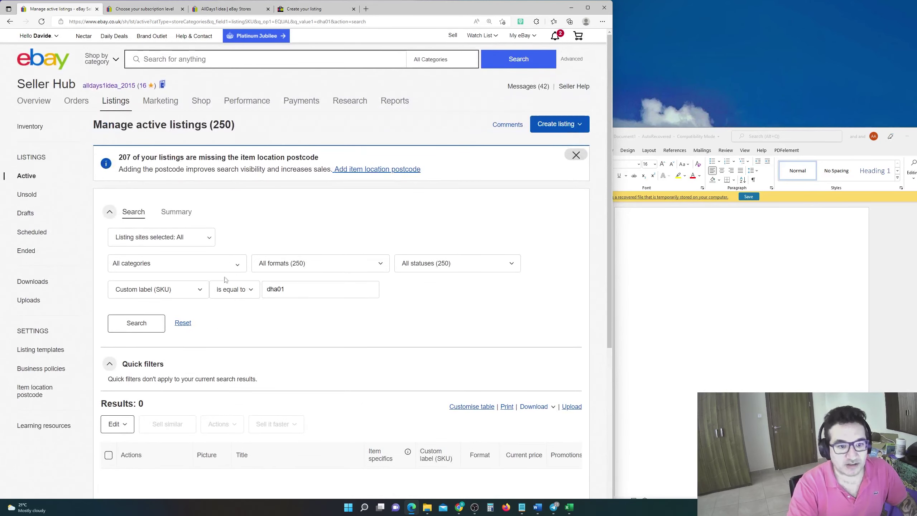
drag(277, 288, 255, 288)
click(254, 288)
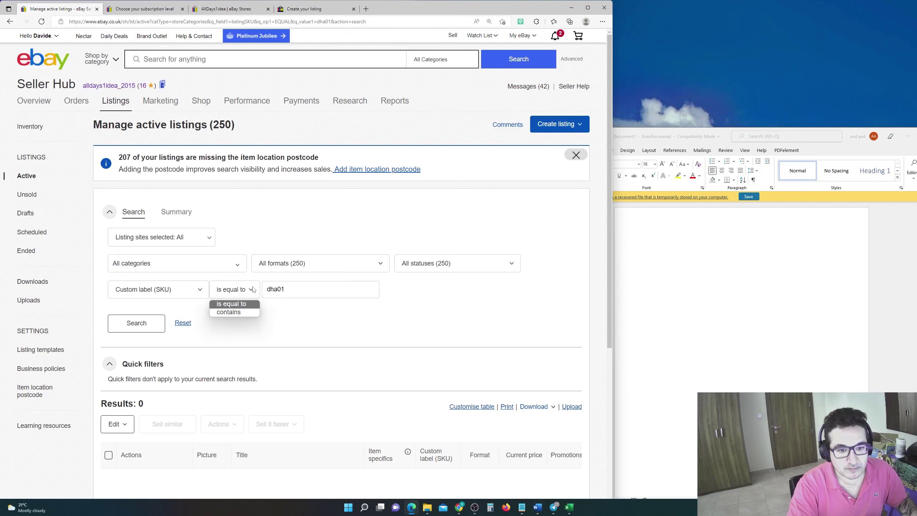
click(249, 312)
click(294, 292)
text(DHA01)
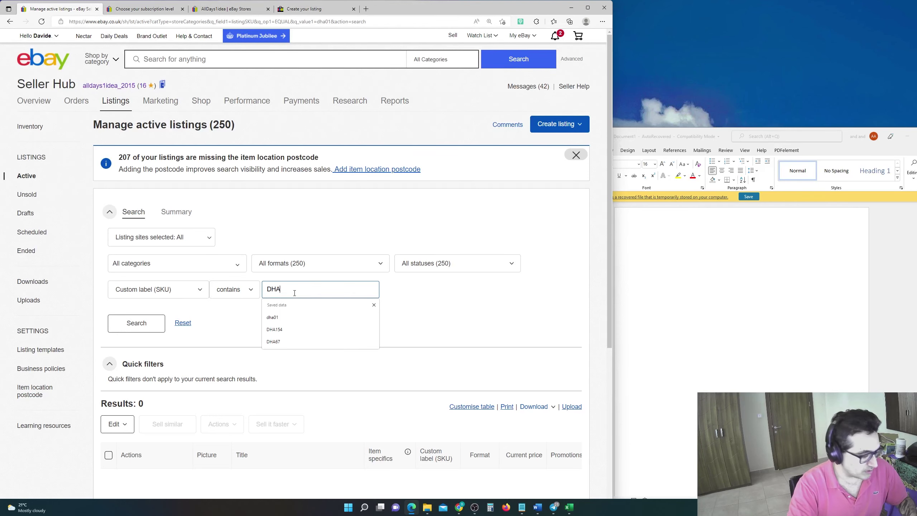
click(125, 331)
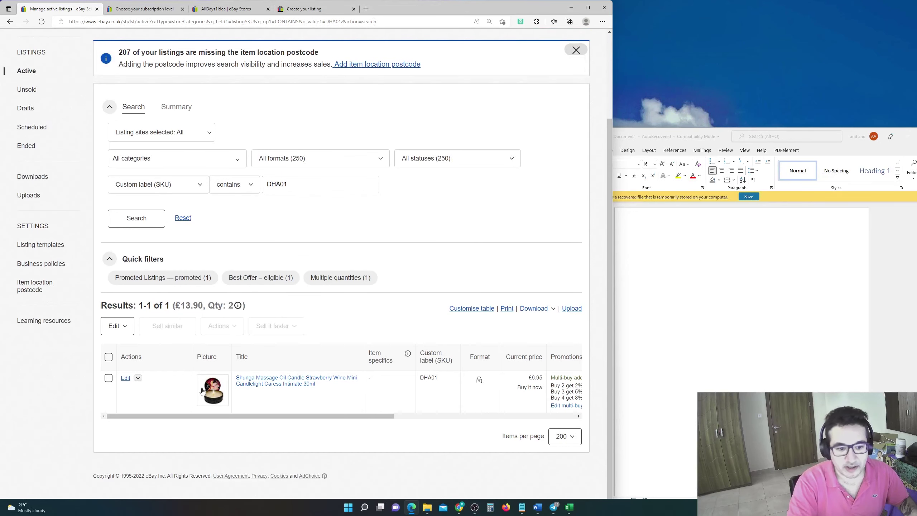
Step: Open the Shunga massage candle listing separately, place it in its own window beside the browser and enlarge that window
right_click(255, 378)
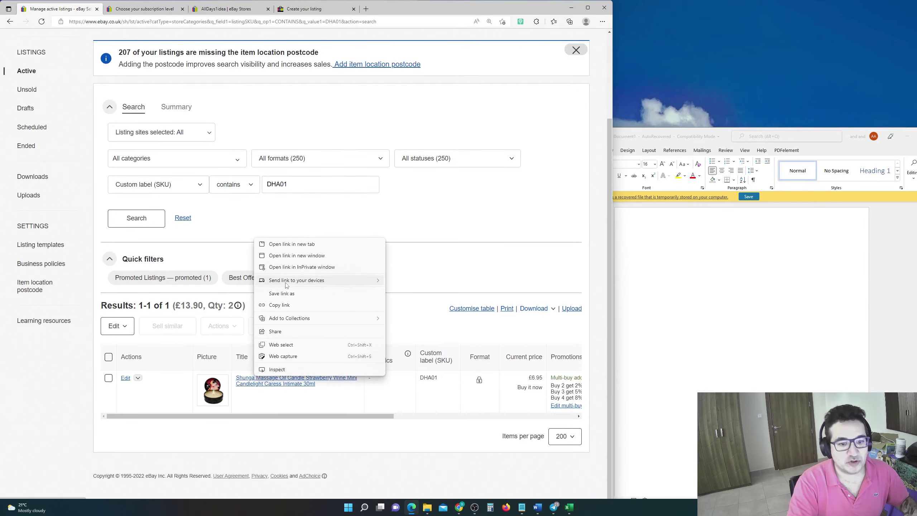
click(274, 247)
click(144, 8)
drag(140, 9, 671, 23)
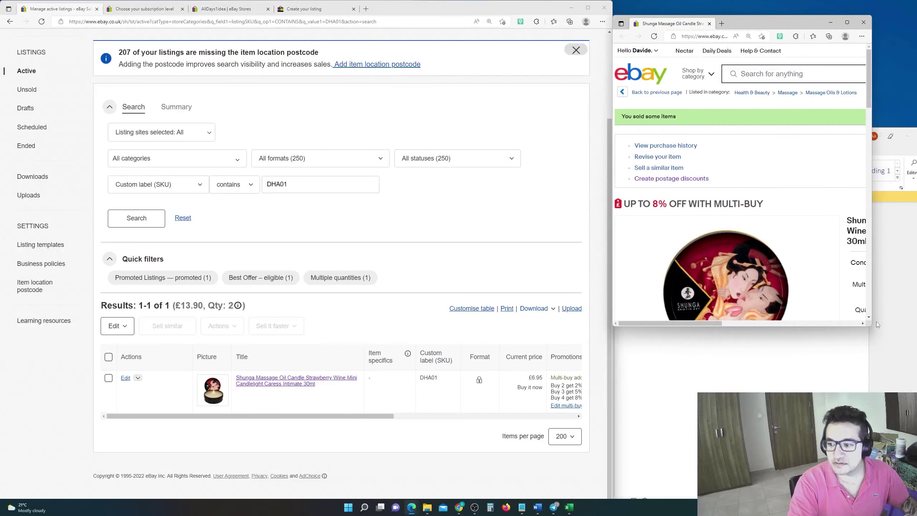
drag(870, 329, 914, 398)
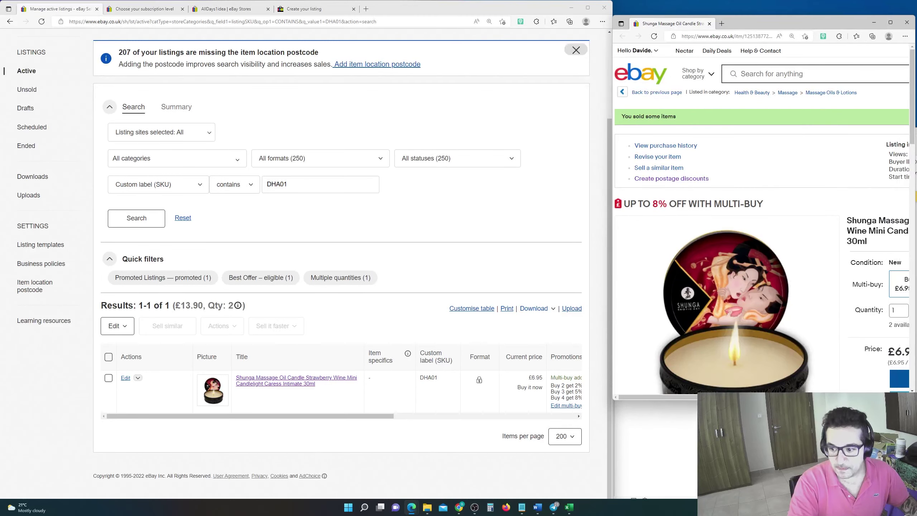
Step: Copy the full title of the Shunga massage candle from its UK listing page
scroll(723, 239, right, 4)
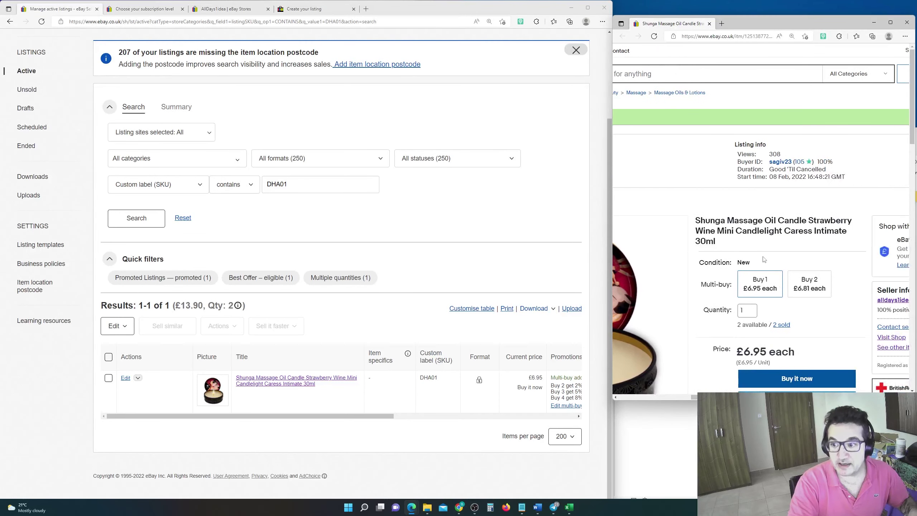
drag(724, 240, 695, 224)
key(ctrl+c)
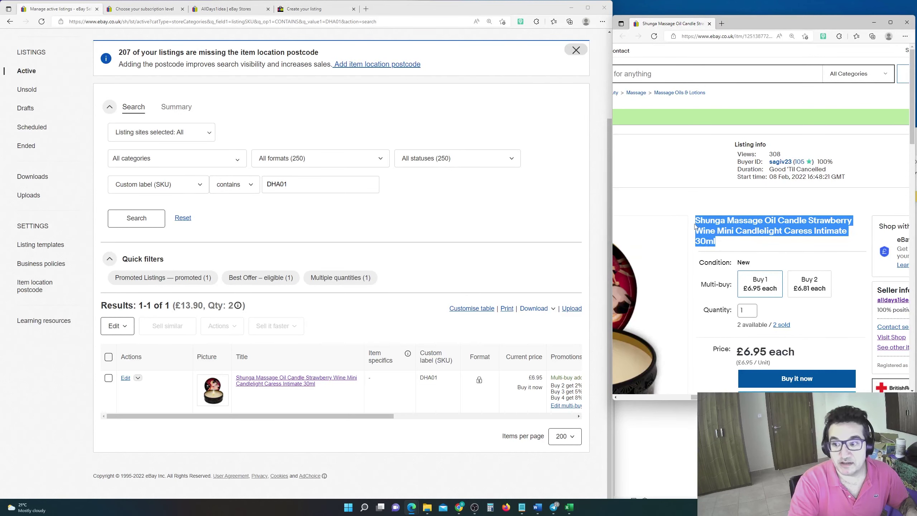
Step: Start the ebay.ie listing with the copied title and choose the category Health & Beauty > Massage > Massage Oils & Lotions
click(288, 10)
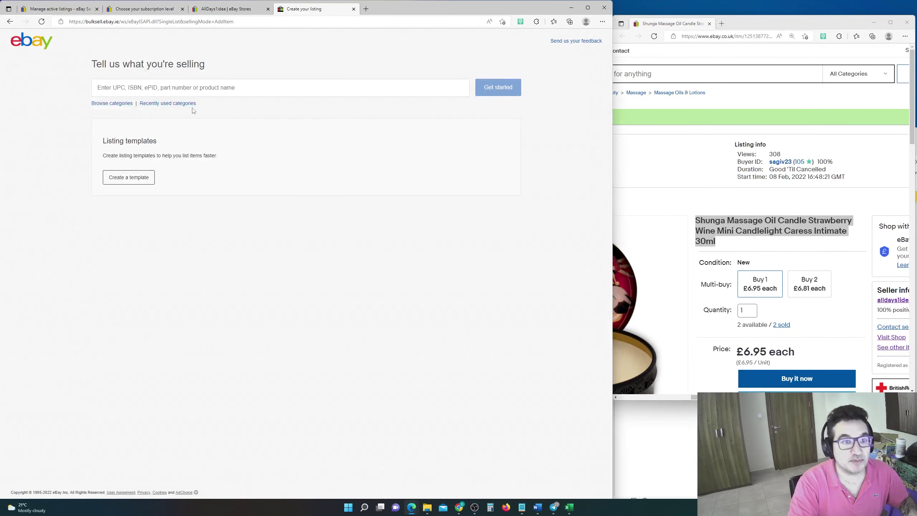
click(217, 91)
key(ctrl+v)
click(490, 84)
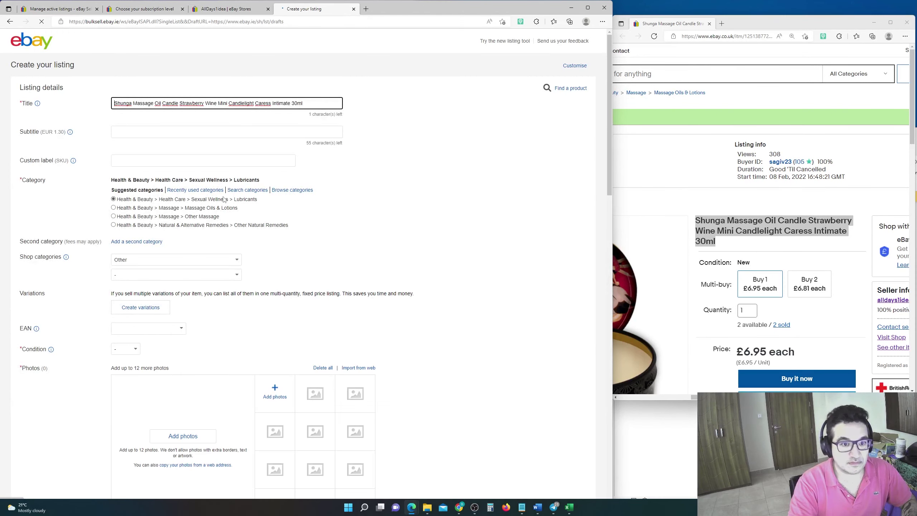
scroll(227, 173, down, 2)
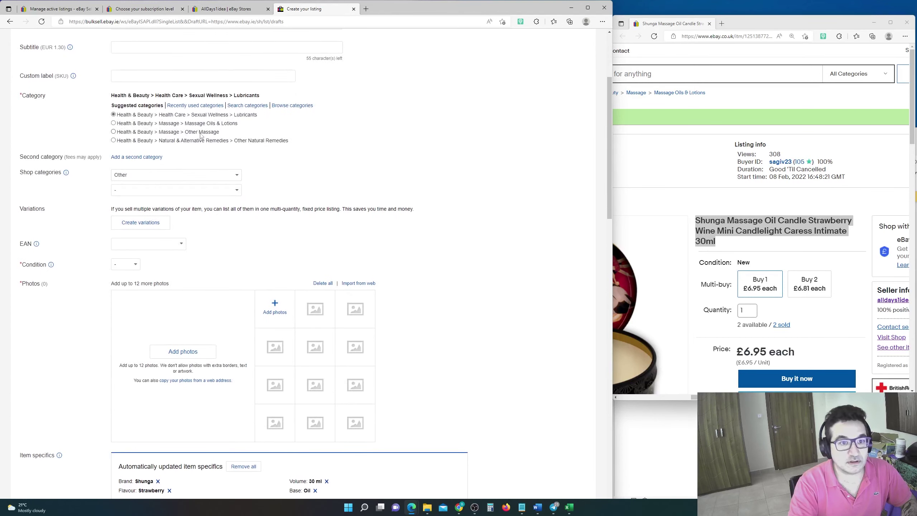
click(137, 123)
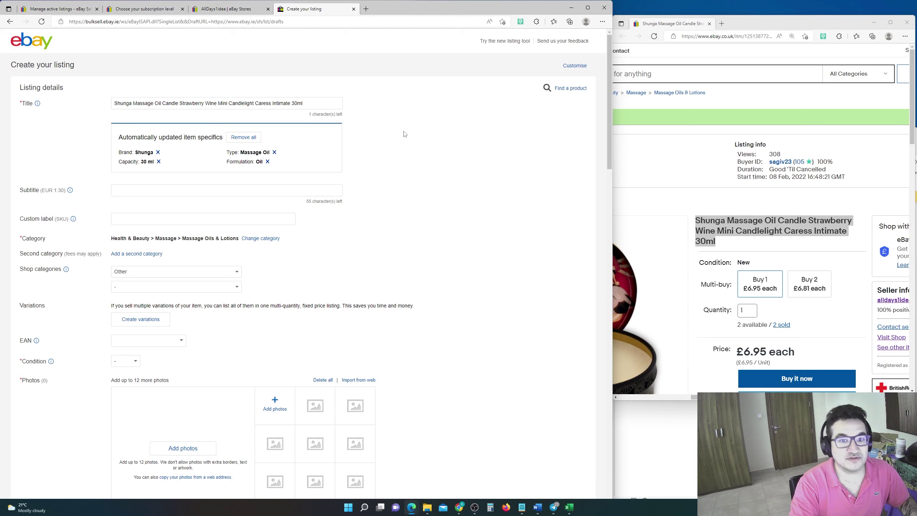
triple_click(337, 203)
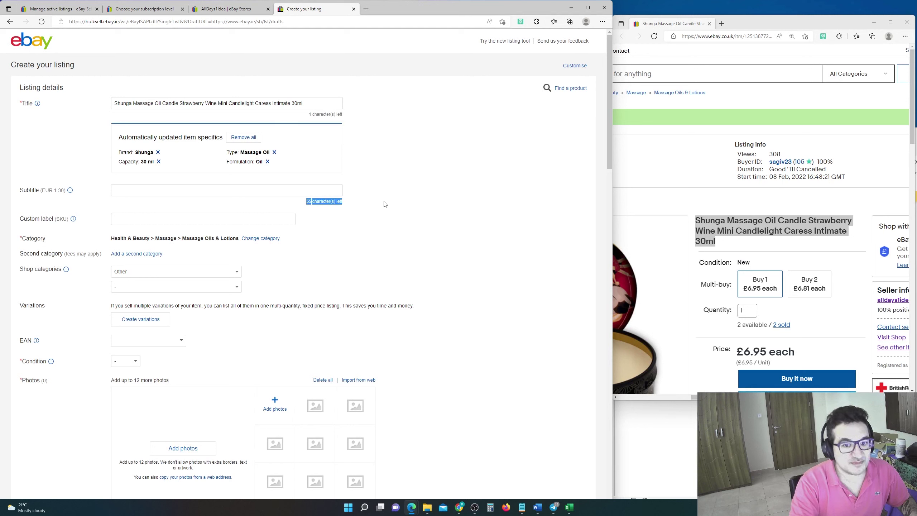
drag(383, 203, 130, 99)
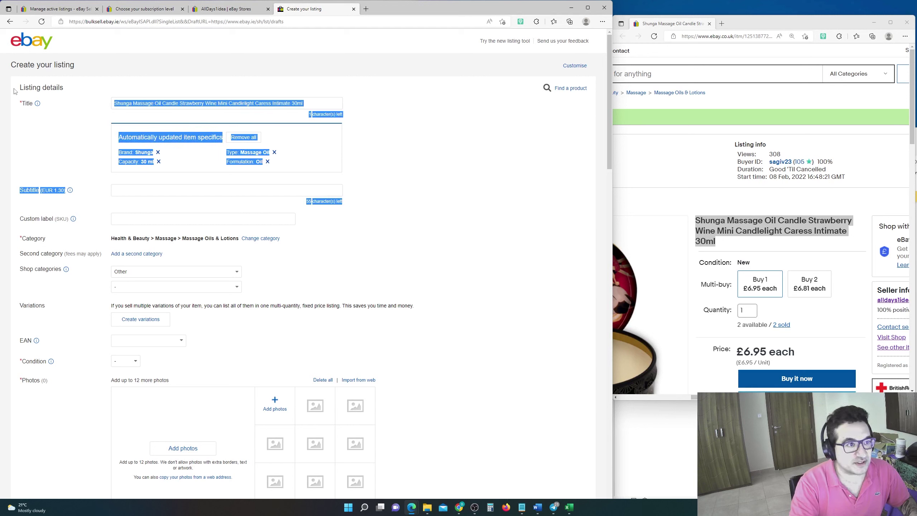
drag(16, 77, 401, 215)
click(404, 215)
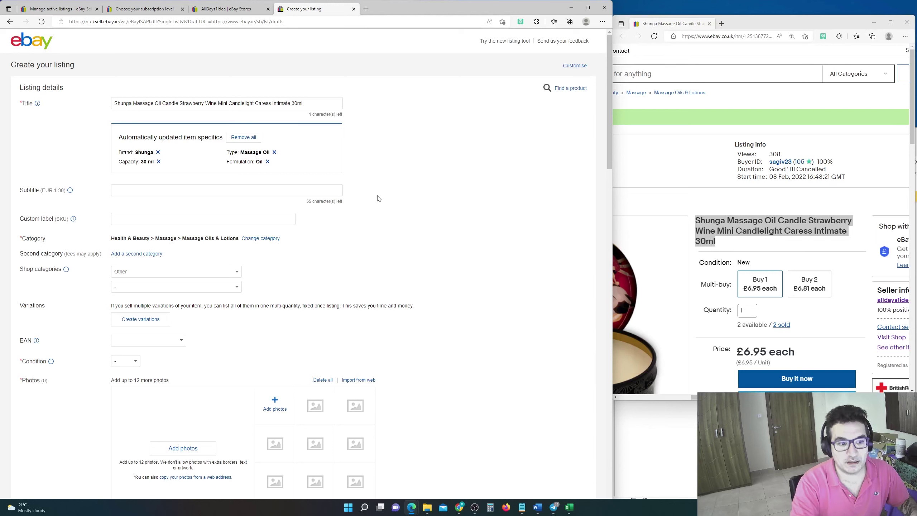
Step: Set the new listing's custom label (SKU) to DHA01
click(173, 218)
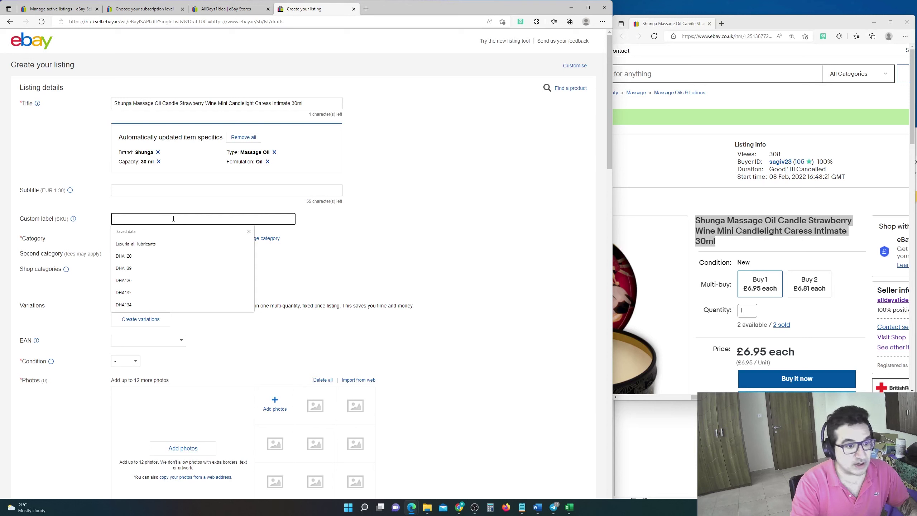
key(BackSpace)
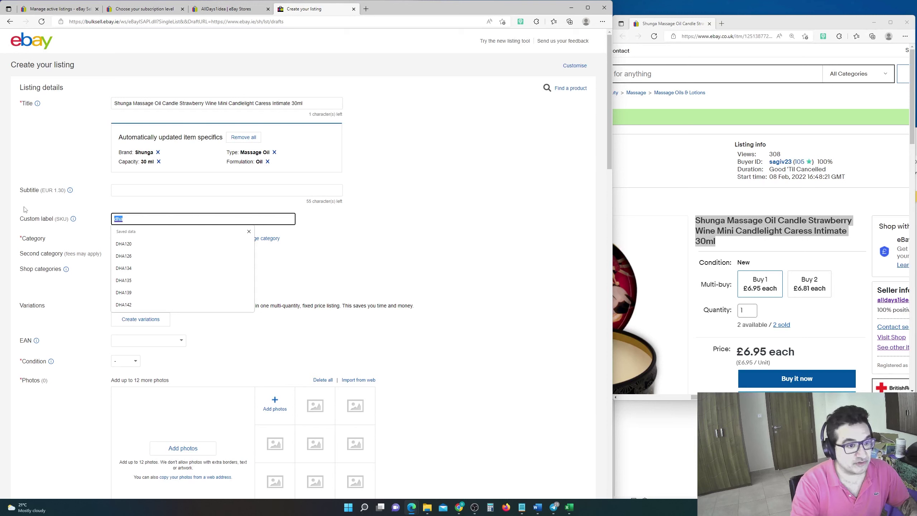
text(FD)
key(BackSpace)
key(BackSpace)
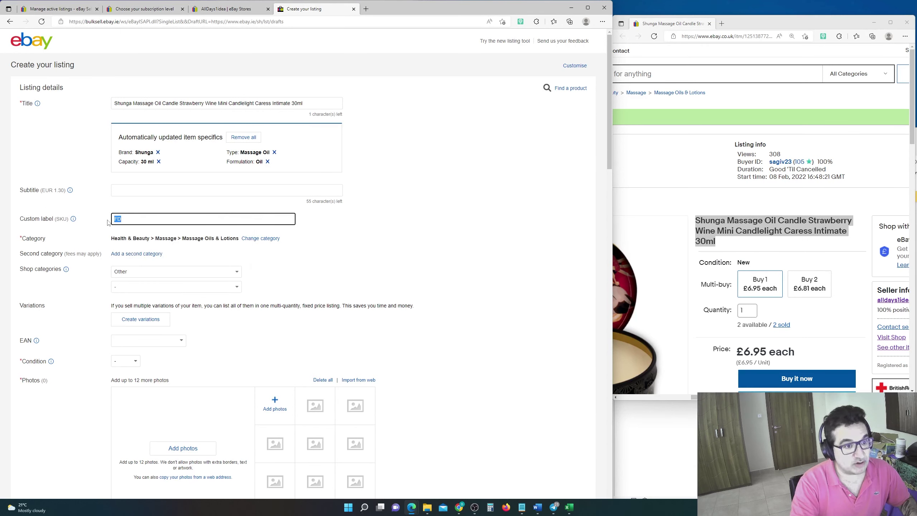
text(DHA)
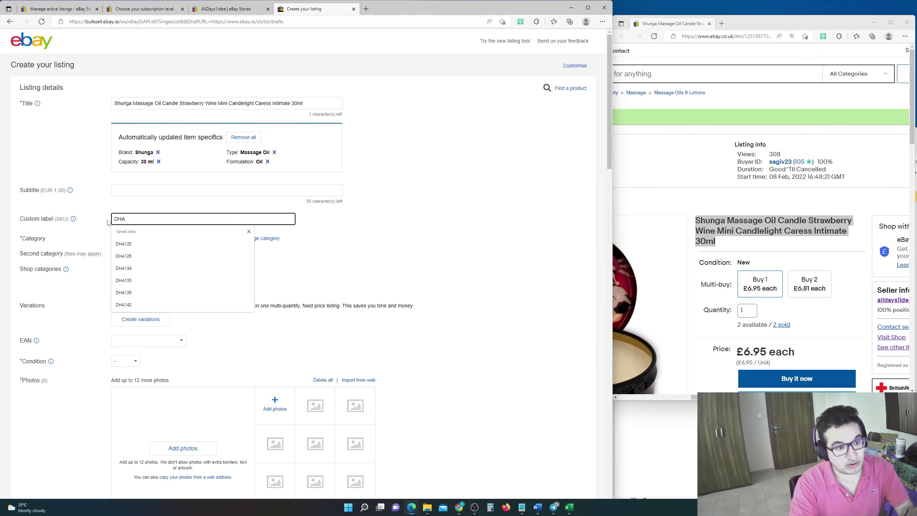
text(01)
click(399, 231)
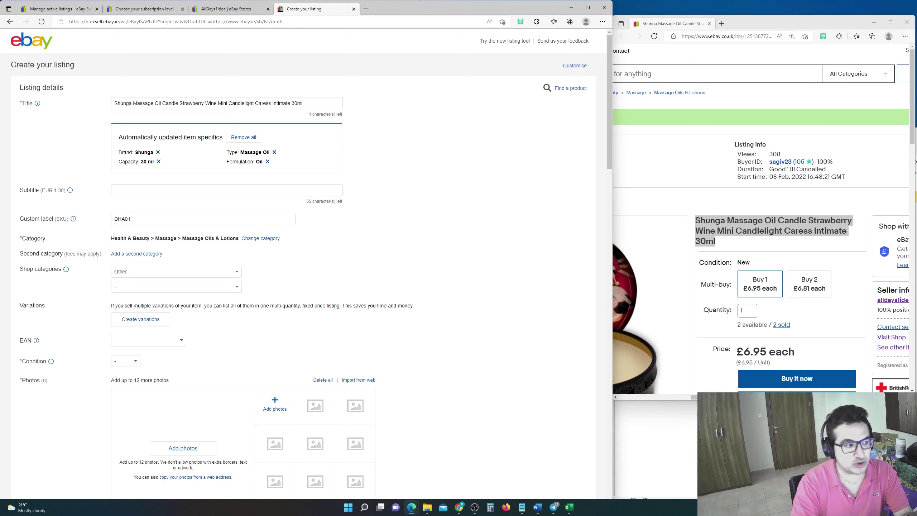
drag(312, 107, 290, 102)
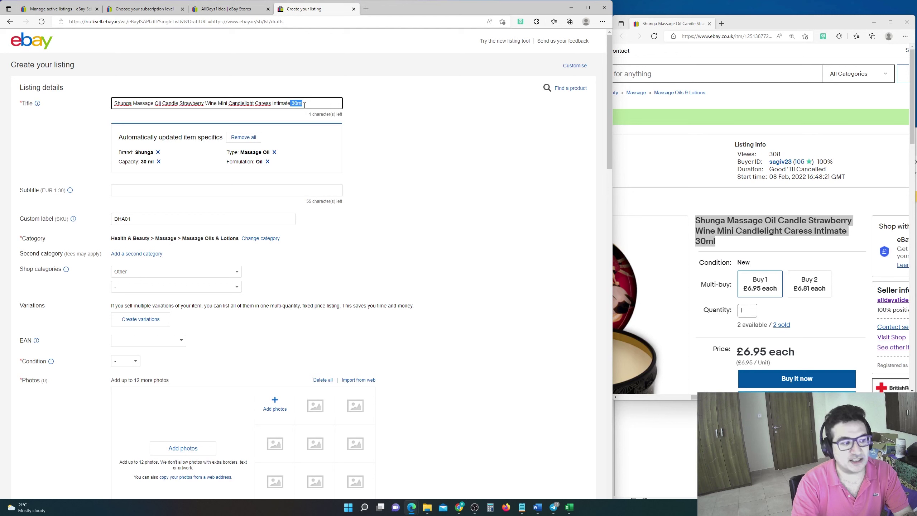
click(305, 105)
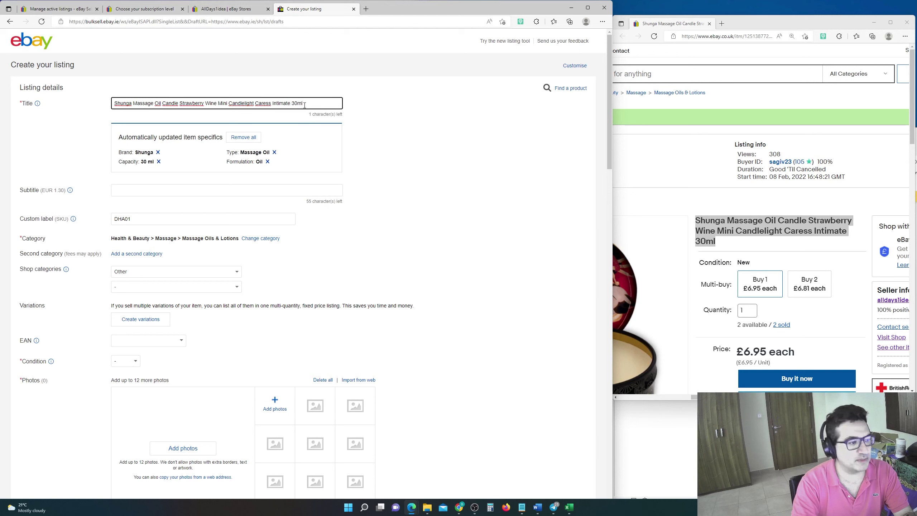
double_click(303, 104)
click(308, 102)
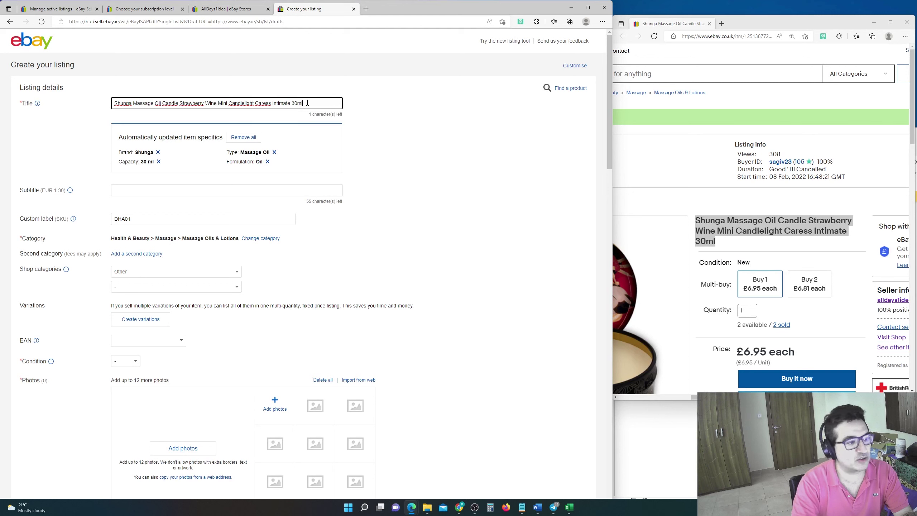
Step: Examine the new listing's title keyword by keyword, from the Shunga brand through Massage, Oil and Candle
drag(311, 103, 112, 103)
double_click(112, 103)
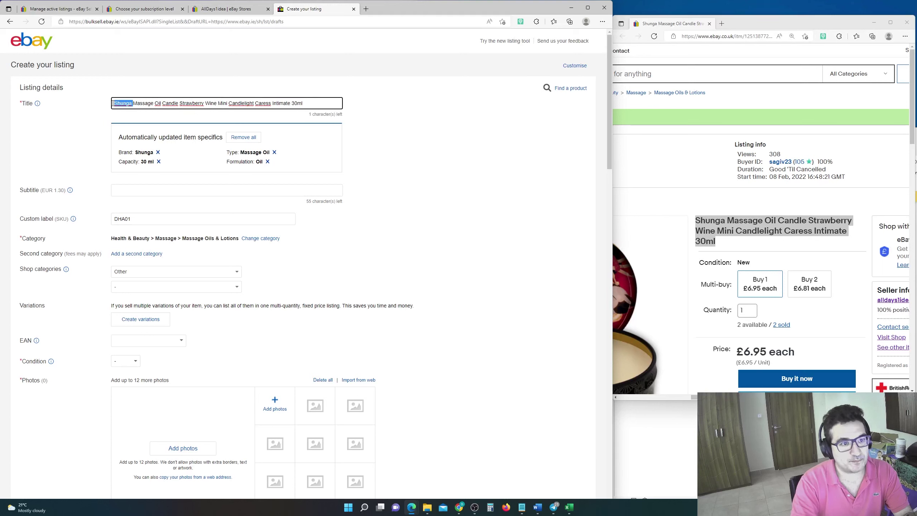
click(122, 102)
drag(113, 102, 305, 115)
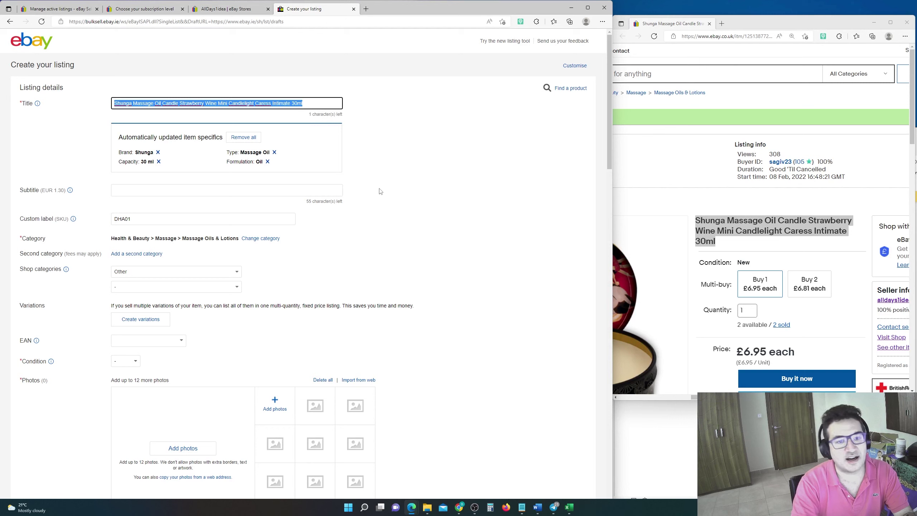
click(320, 103)
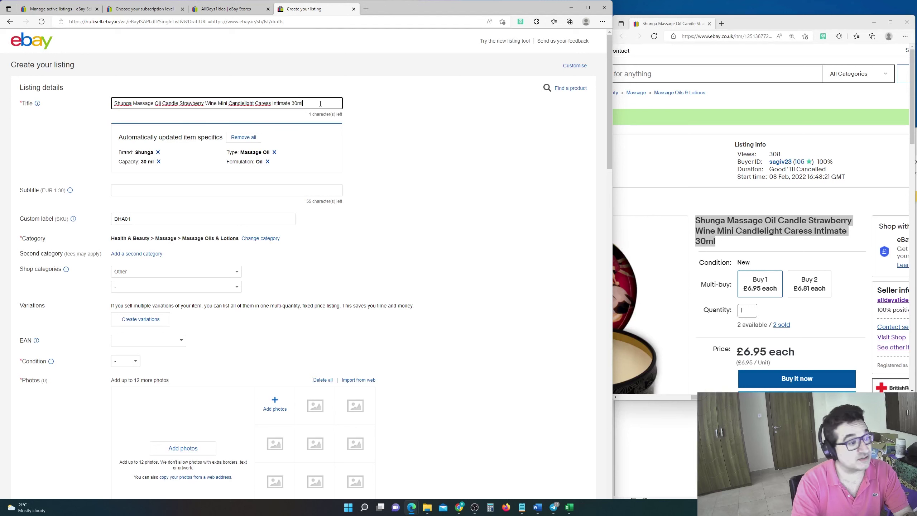
click(421, 146)
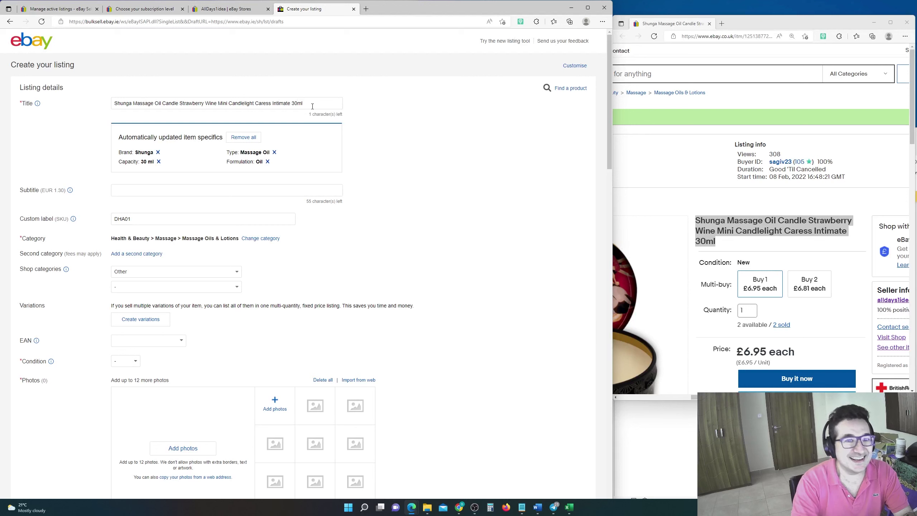
drag(312, 104, 113, 103)
double_click(122, 103)
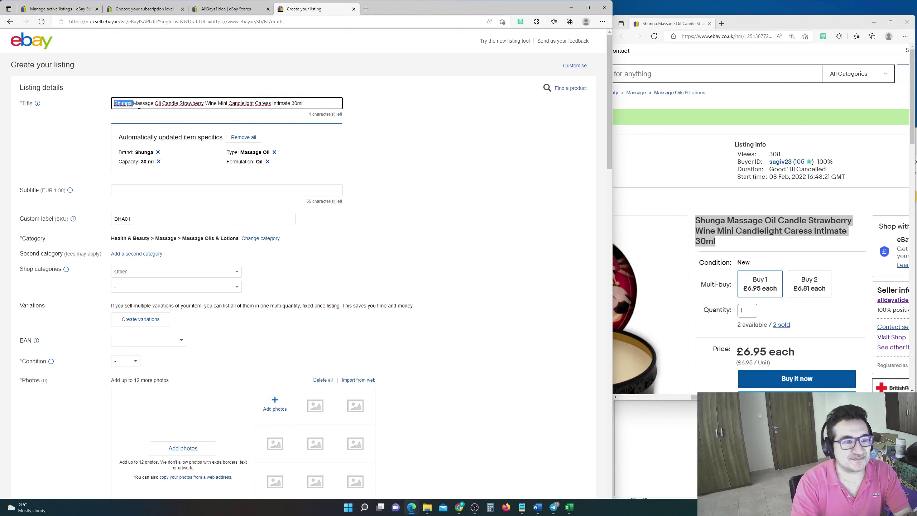
double_click(144, 103)
click(154, 103)
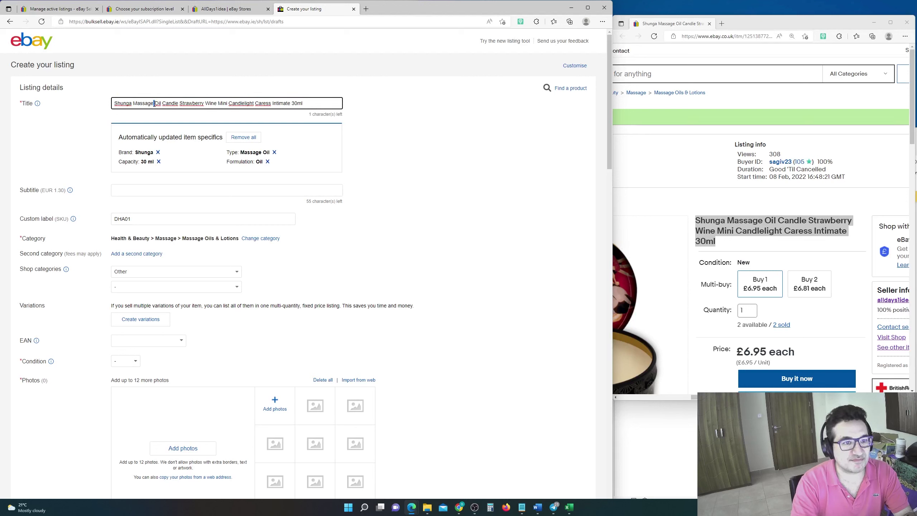
triple_click(158, 104)
click(161, 103)
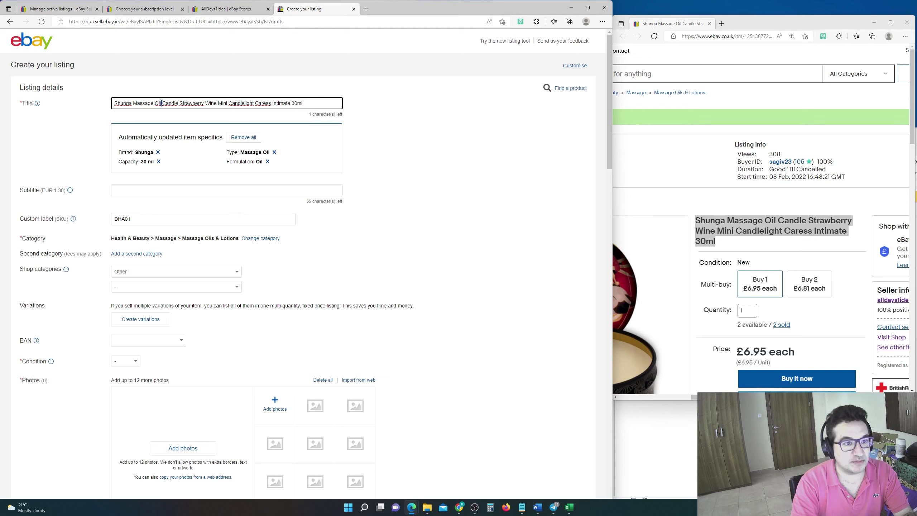
double_click(155, 103)
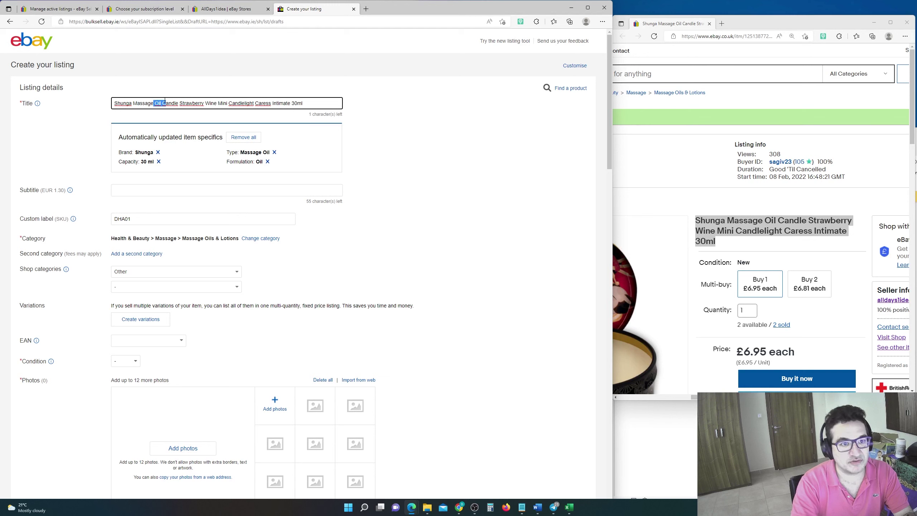
click(163, 103)
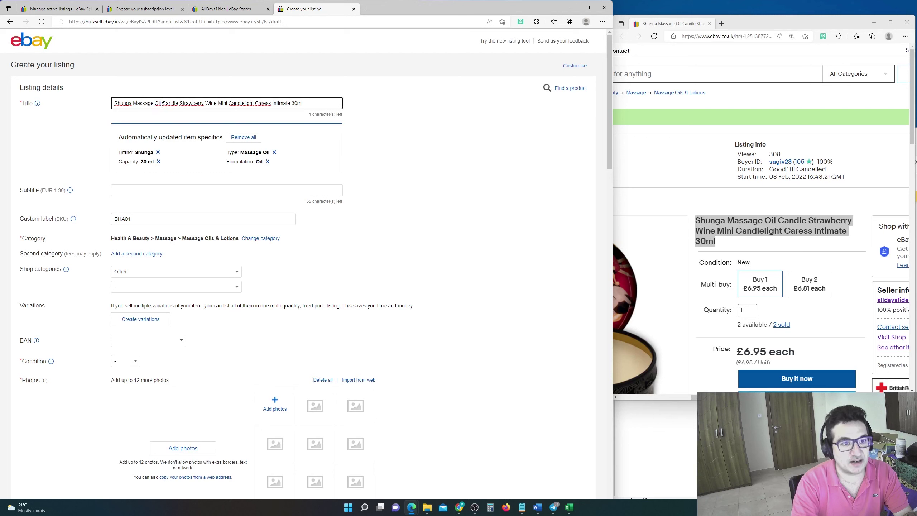
key(ctrl+shift+Right)
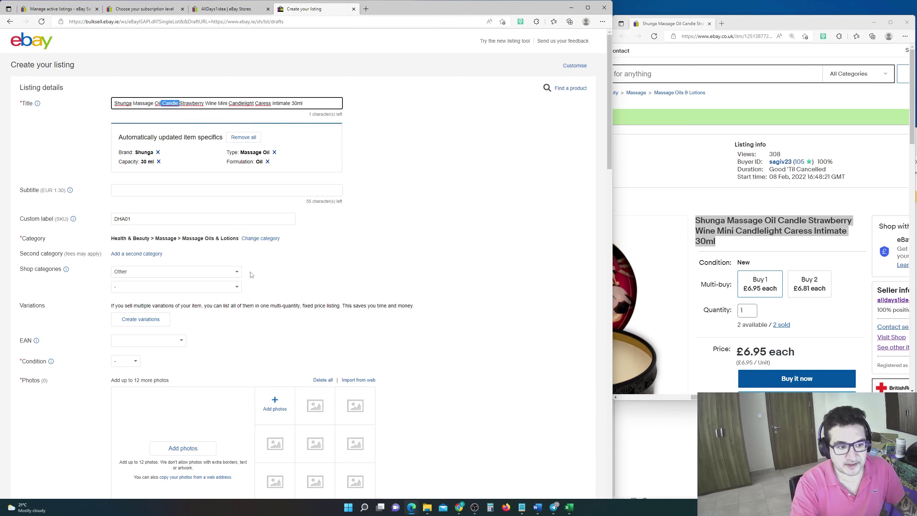
scroll(170, 274, down, 2)
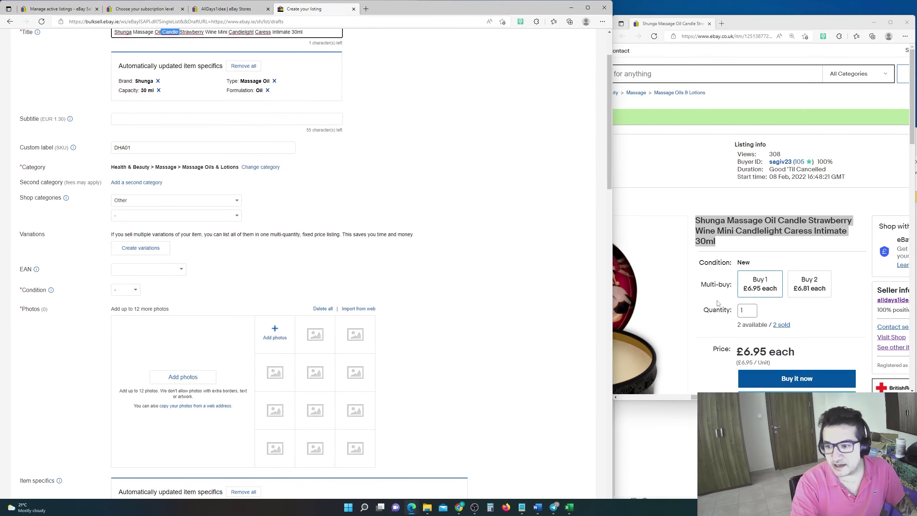
click(743, 266)
scroll(744, 266, down, 7)
scroll(744, 265, down, 5)
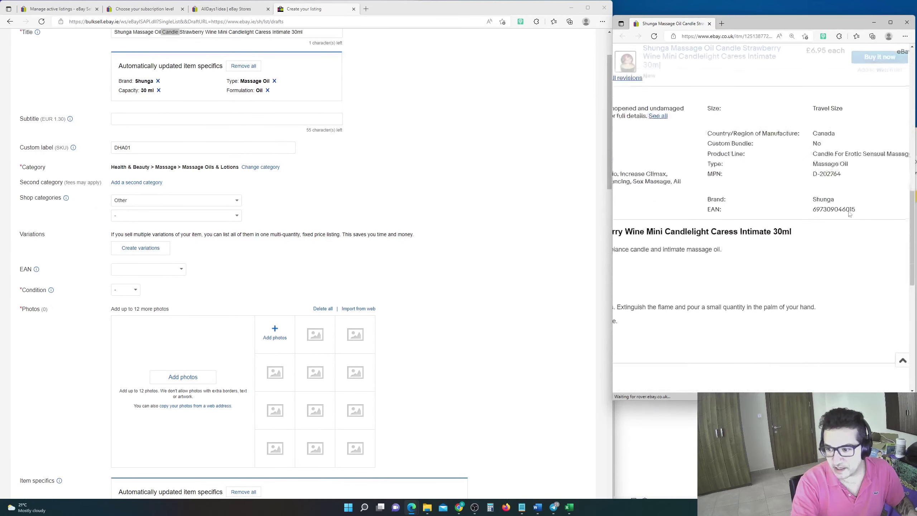
double_click(838, 210)
key(ctrl+c)
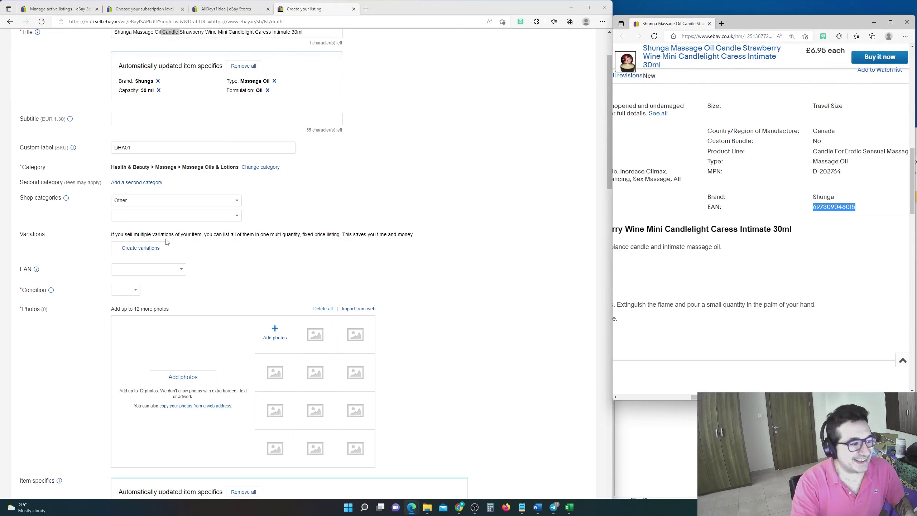
key(alt+Tab)
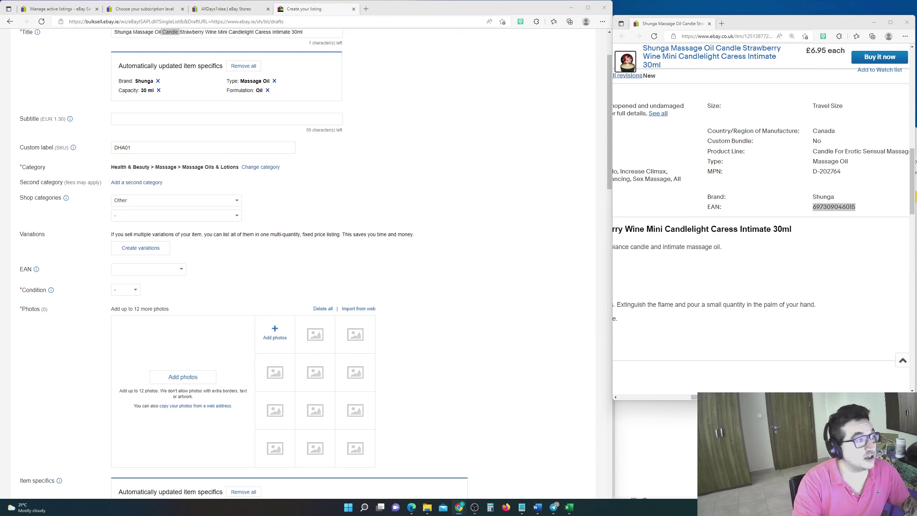
click(147, 268)
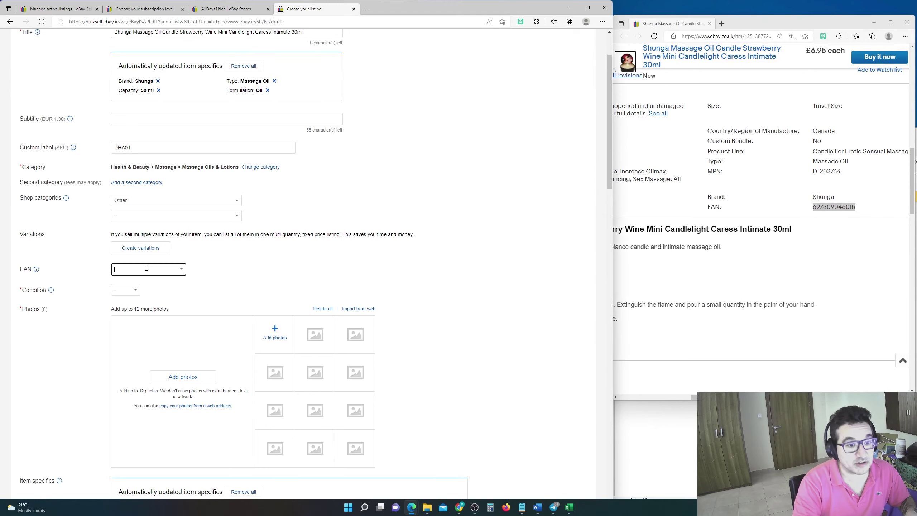
key(ctrl+v)
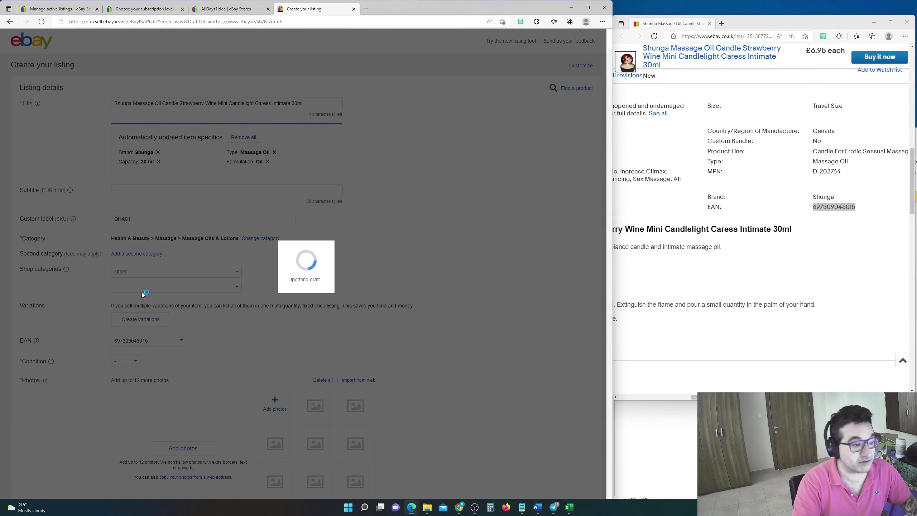
Step: Set the new listing's condition to New
scroll(124, 300, down, 2)
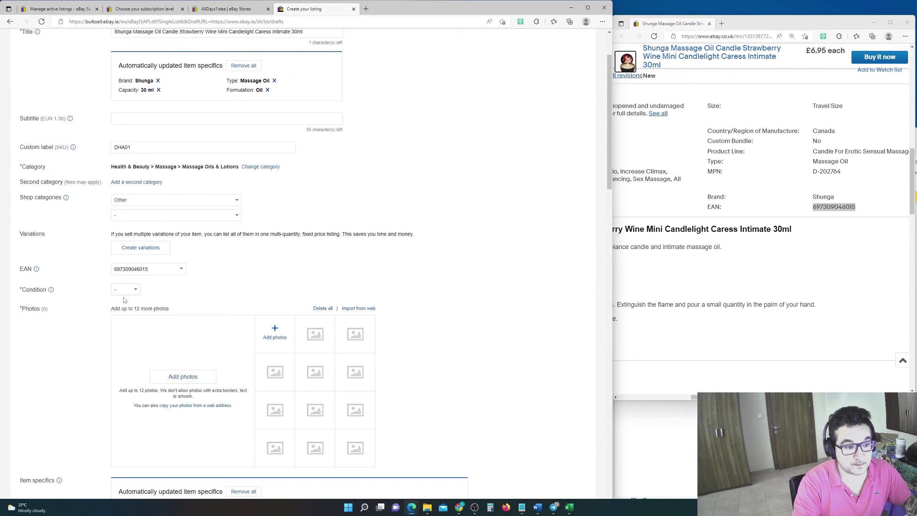
click(125, 289)
click(113, 307)
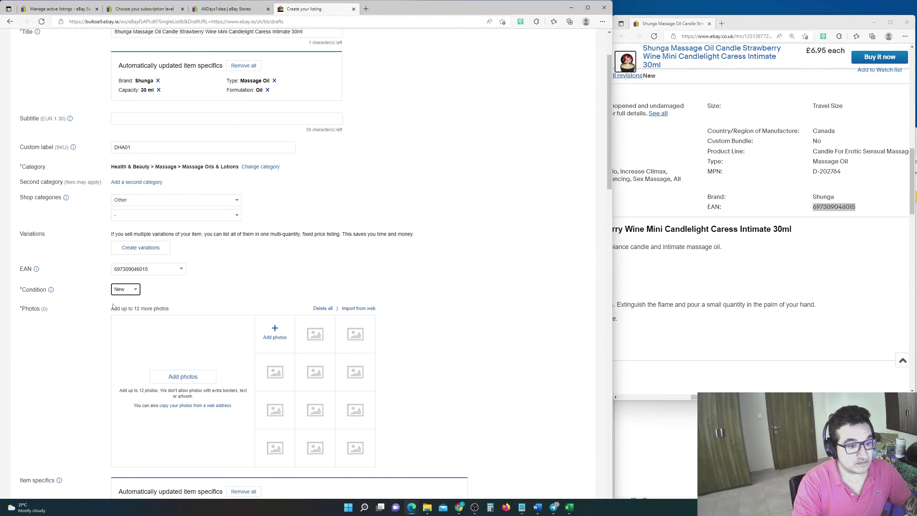
scroll(96, 301, down, 4)
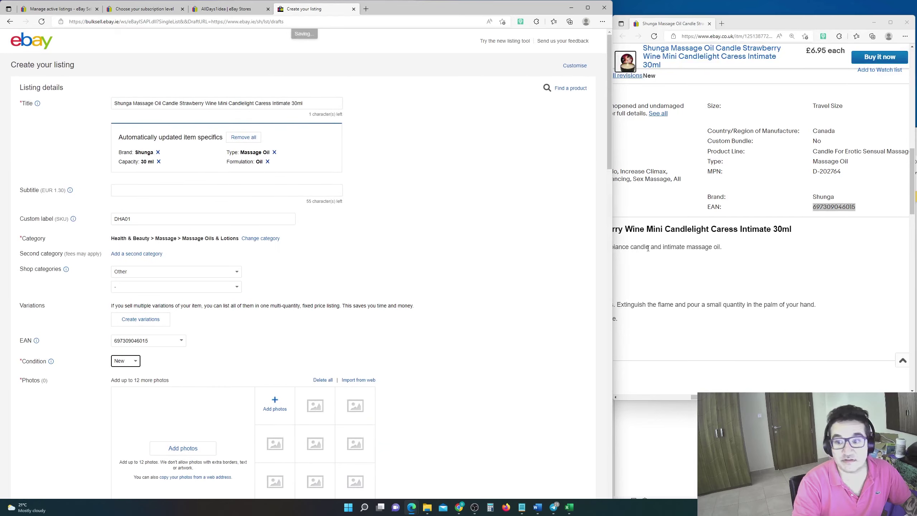
Step: Widen the UK listing window and bring its product photo into view
scroll(685, 255, up, 5)
scroll(684, 255, up, 3)
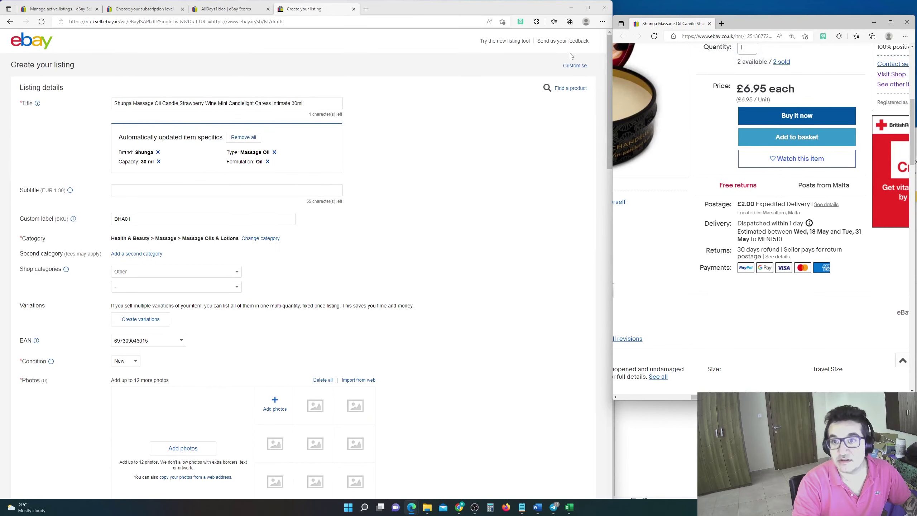
drag(610, 65, 584, 64)
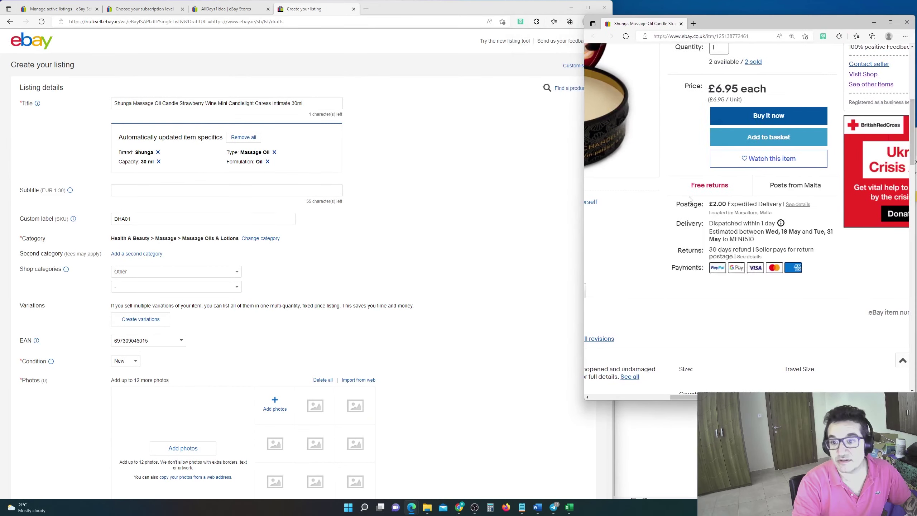
drag(538, 145, 607, 42)
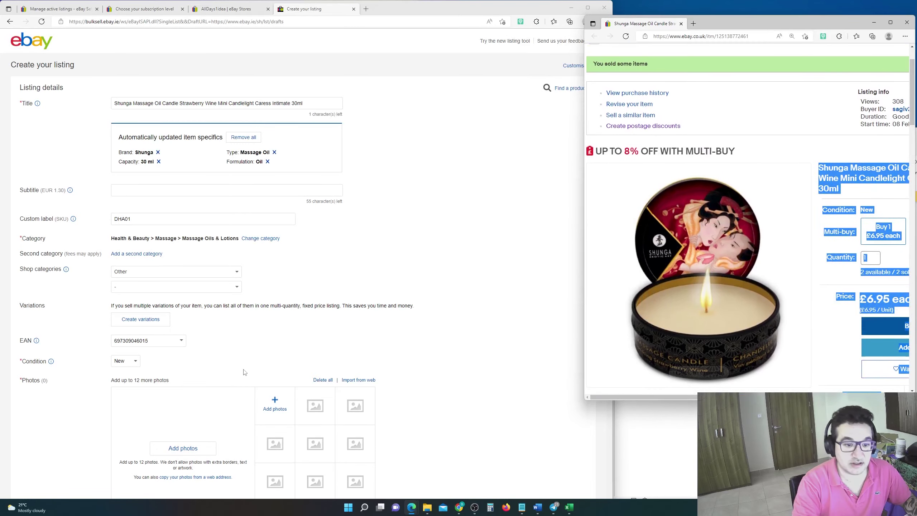
Step: Upload the candle's product photo as the main photo of the new listing
scroll(276, 282, down, 9)
scroll(277, 282, up, 3)
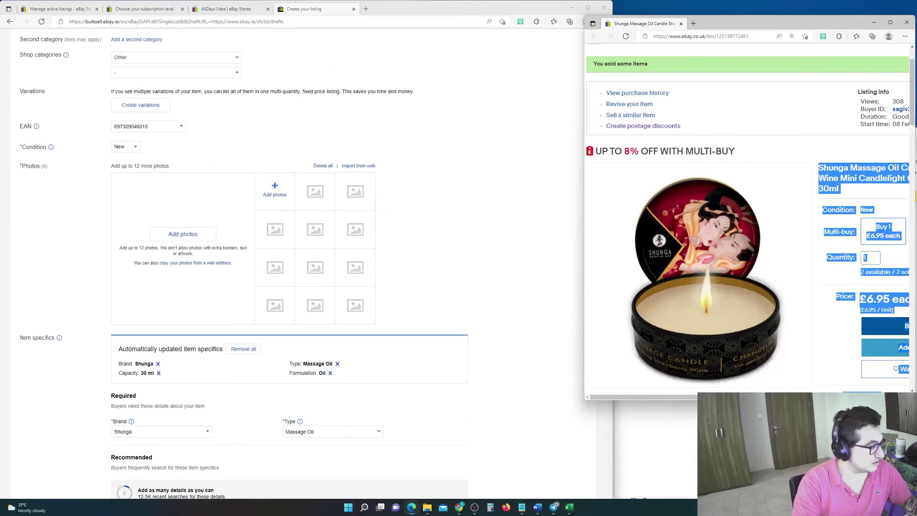
click(277, 282)
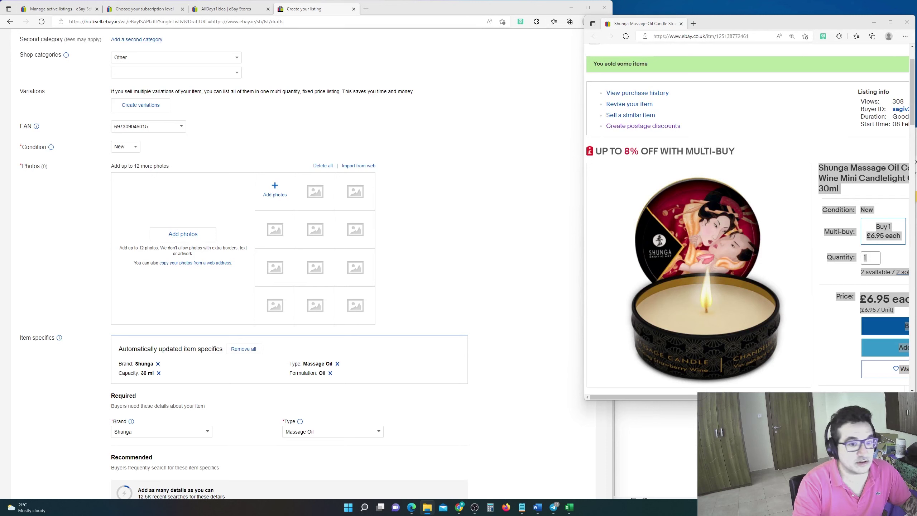
click(269, 201)
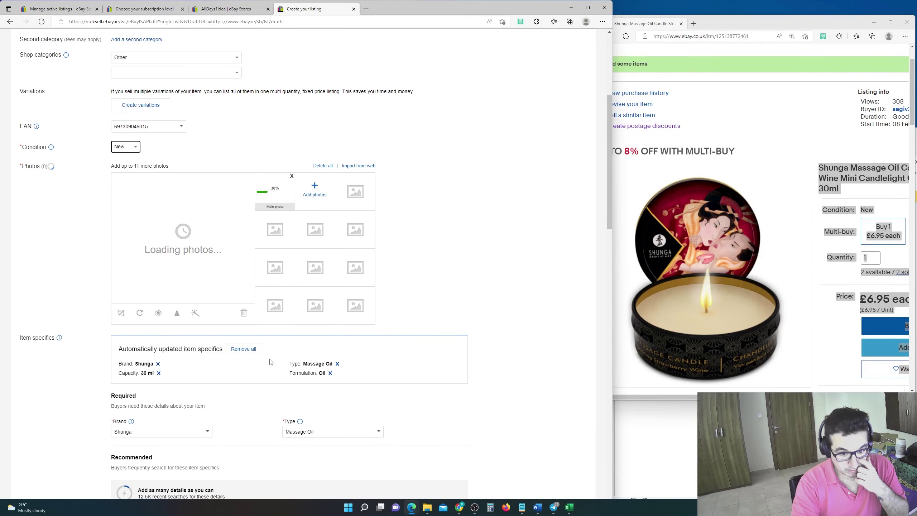
Step: Set the Scent item specific to Strawberry
scroll(286, 350, down, 8)
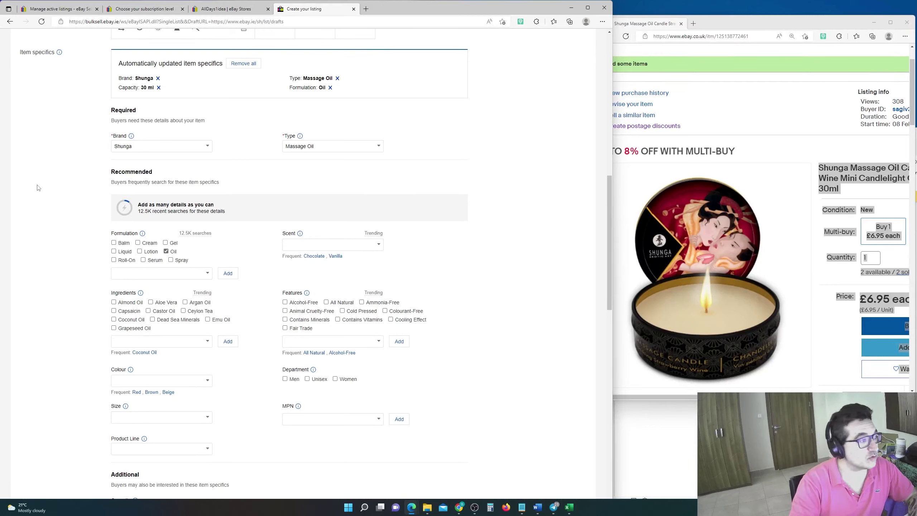
click(360, 244)
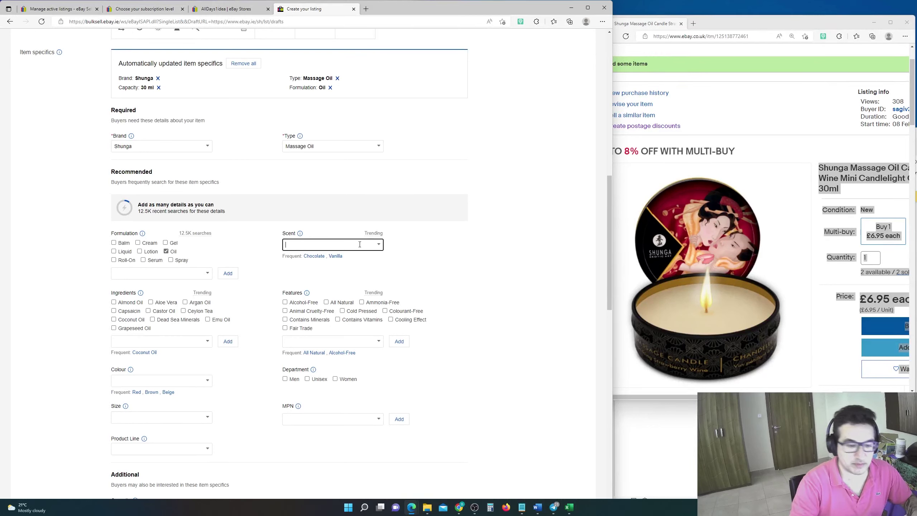
text(S)
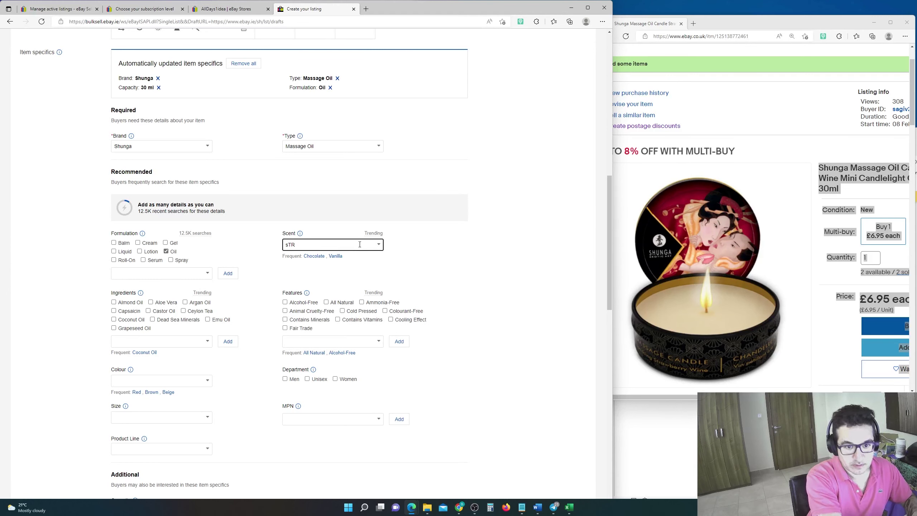
text(trawberry)
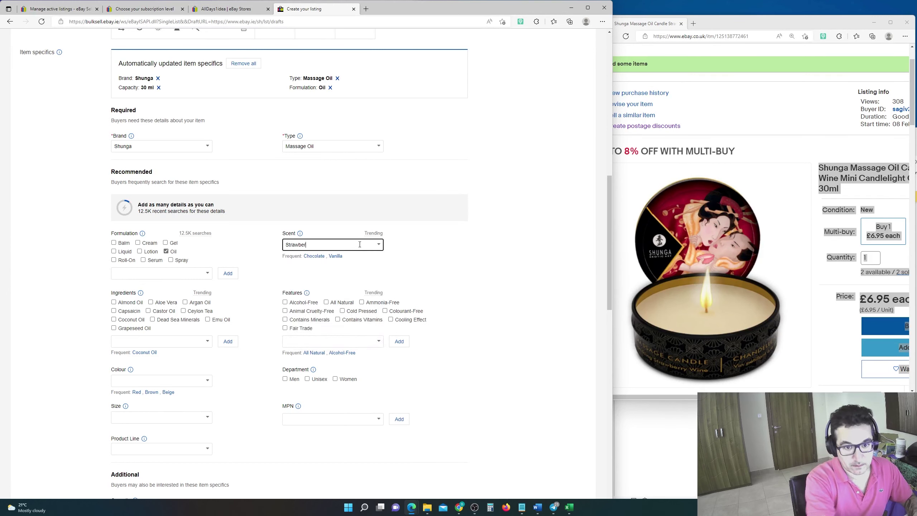
click(163, 266)
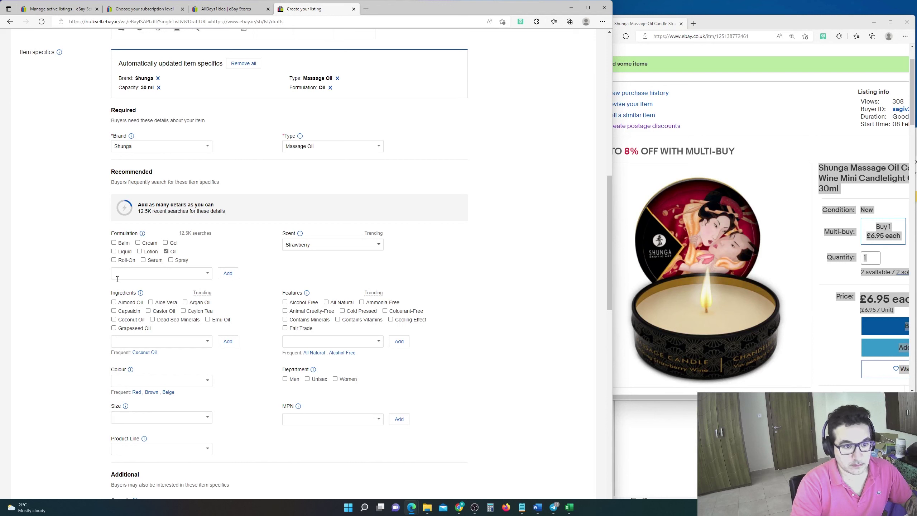
Step: Add "candle" as a custom Formulation value in the item specifics, alongside Oil
click(155, 271)
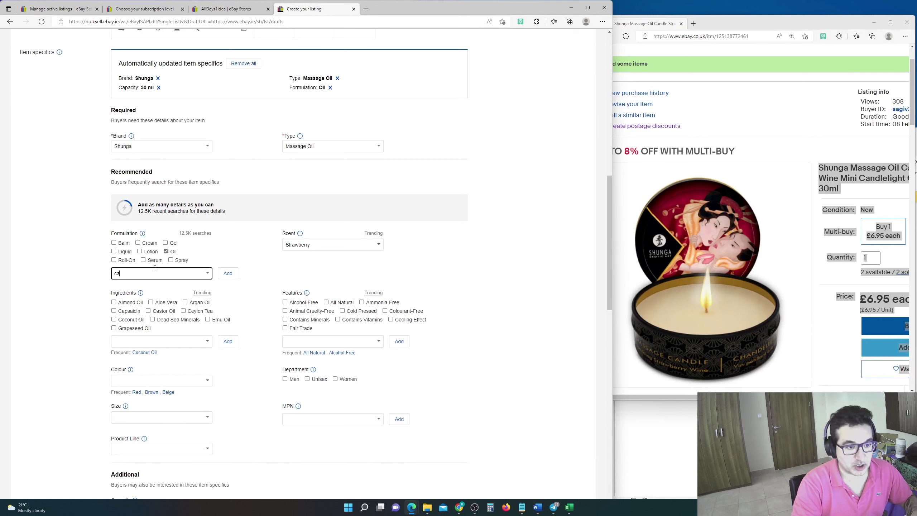
text(cande)
key(BackSpace)
text(le)
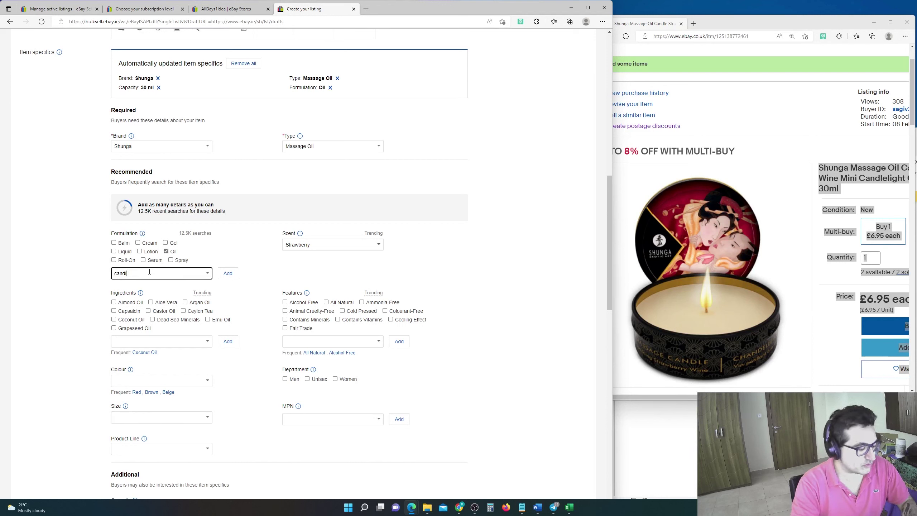
click(233, 274)
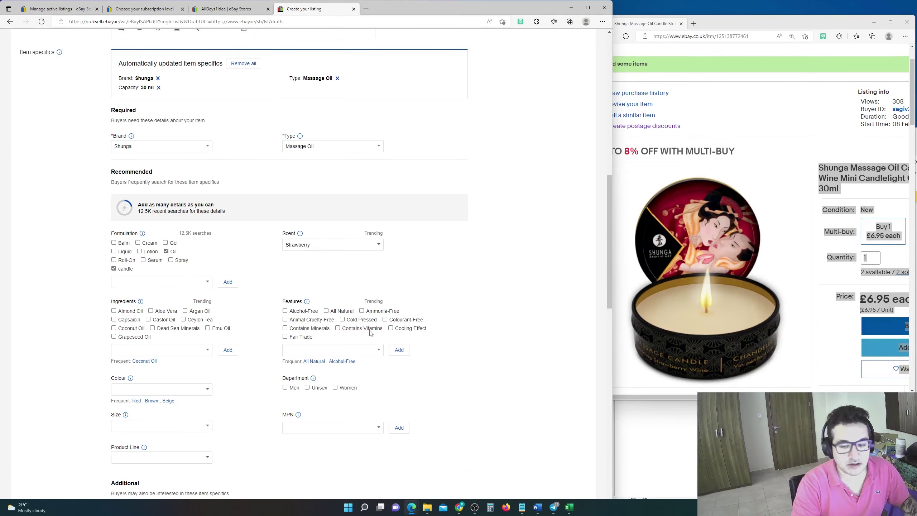
Step: Copy the ingredient "soy" from the UK listing's item specifics and add it as a custom Ingredients value in the new listing
scroll(748, 231, down, 1)
scroll(748, 230, down, 7)
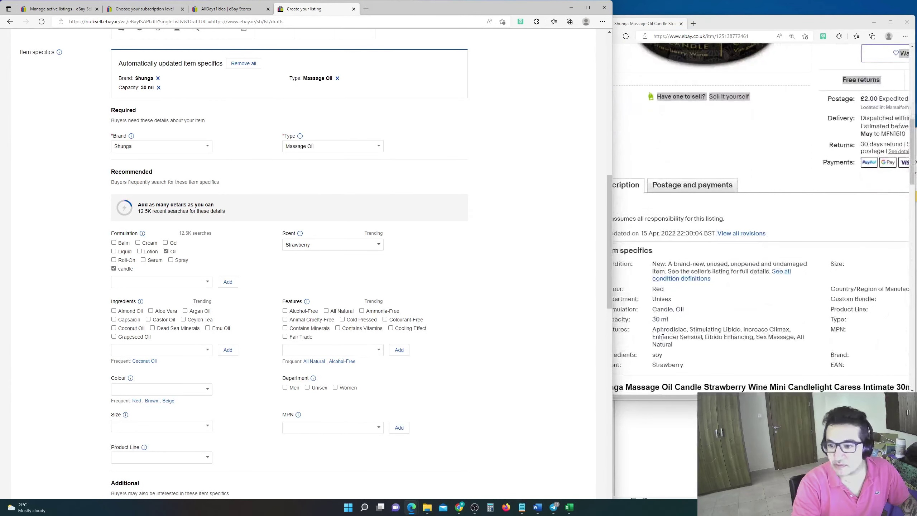
click(660, 336)
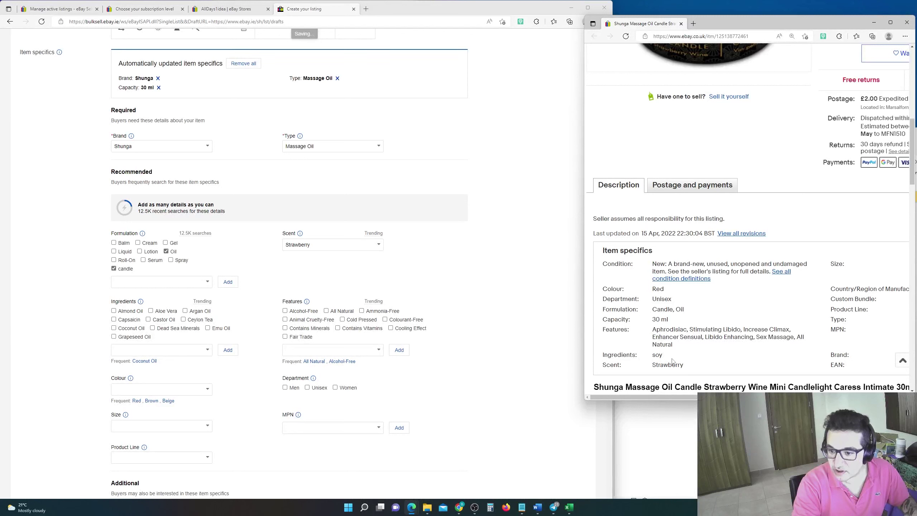
drag(648, 355, 662, 355)
key(ctrl+c)
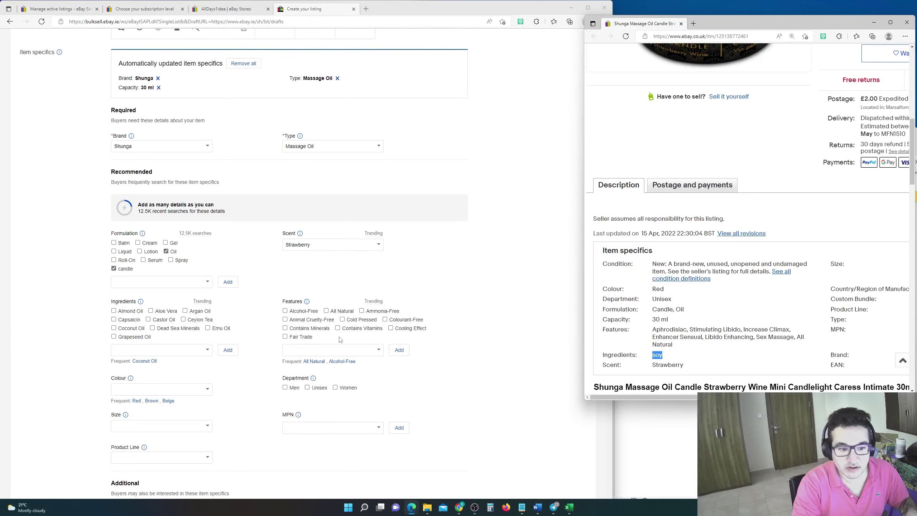
click(185, 346)
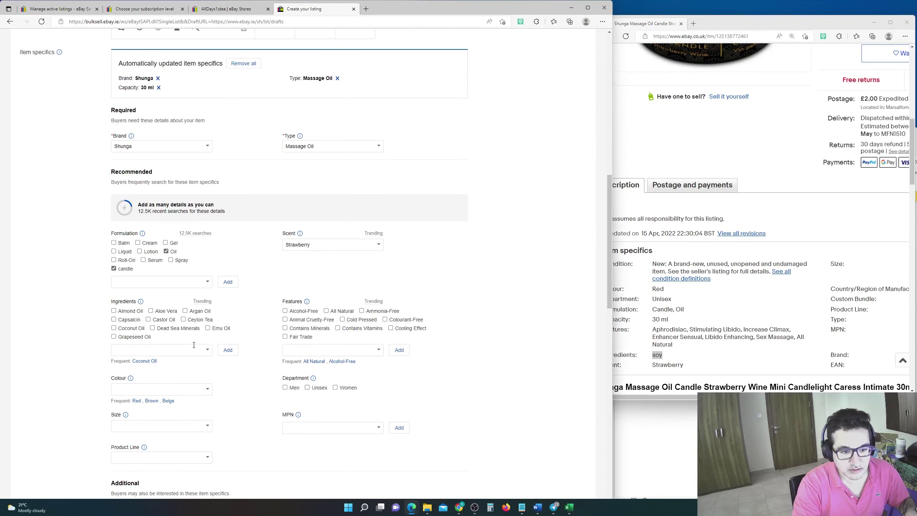
key(ctrl+v)
click(228, 349)
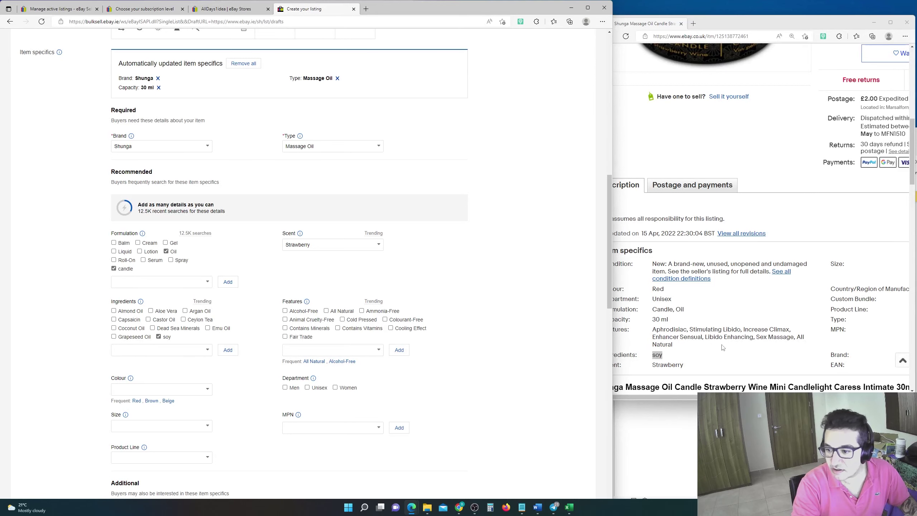
Step: Copy "Aphrodisiac" from the UK listing's features and add it as a custom Features value in the new listing
click(755, 381)
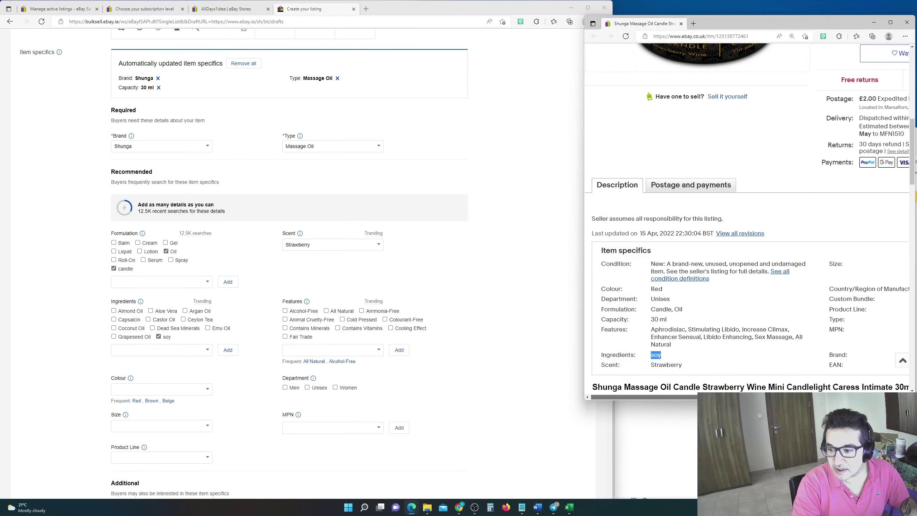
scroll(747, 221, right, 3)
scroll(748, 220, left, 1)
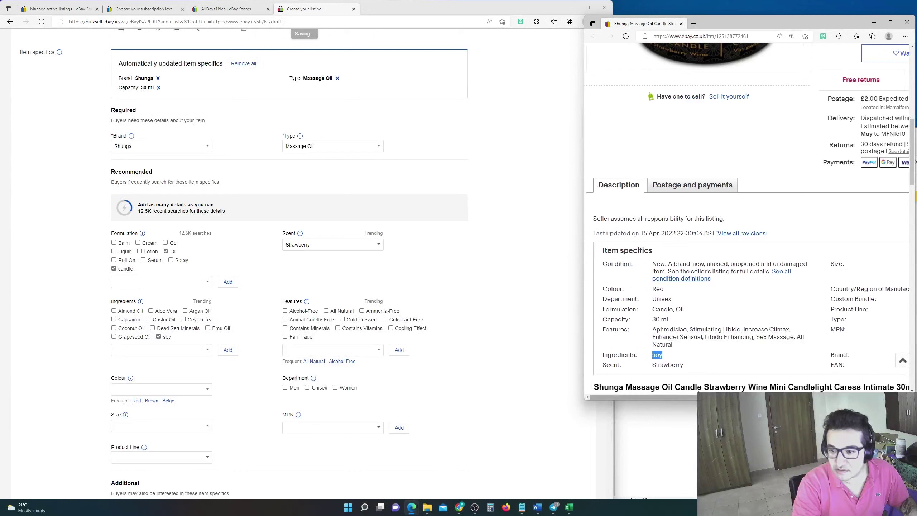
double_click(669, 329)
key(ctrl+c)
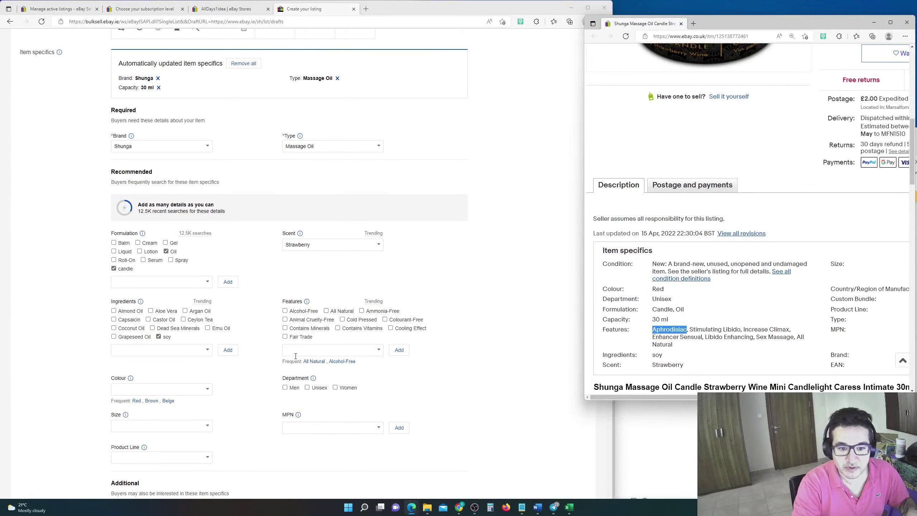
click(295, 354)
key(ctrl+v)
click(405, 353)
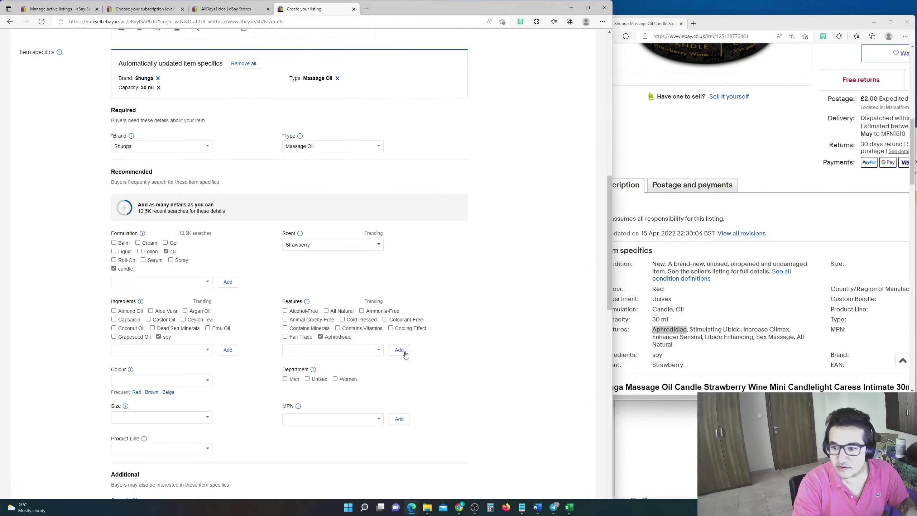
Step: Copy "Stimulating Libido" from the UK listing and add it to the new listing's Features
click(689, 330)
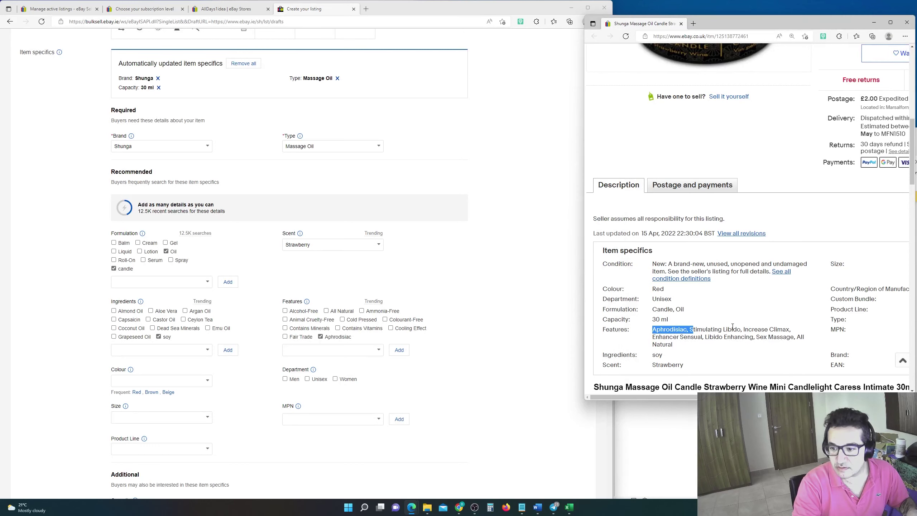
double_click(706, 330)
click(741, 329)
mouse_move(741, 330)
mouse_down()
mouse_move(687, 330)
mouse_move(742, 329)
mouse_up()
key(ctrl+c)
click(367, 350)
key(ctrl+v)
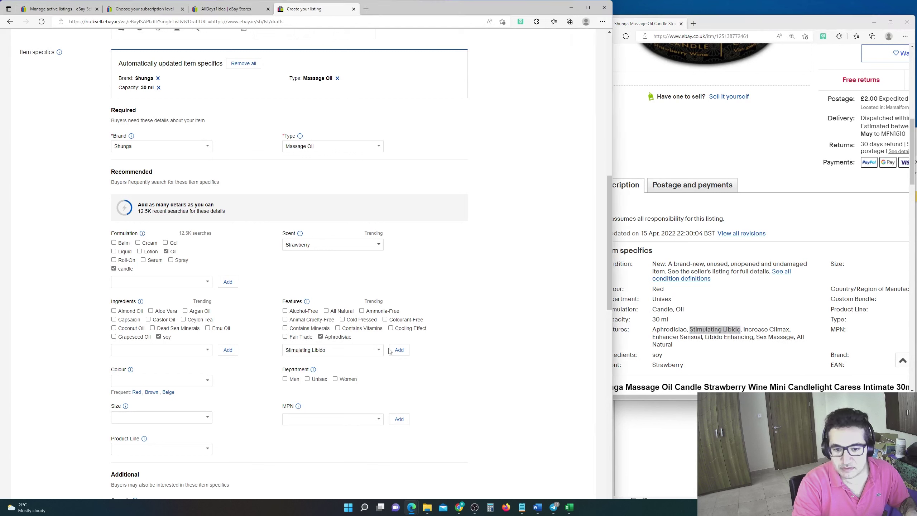
click(395, 350)
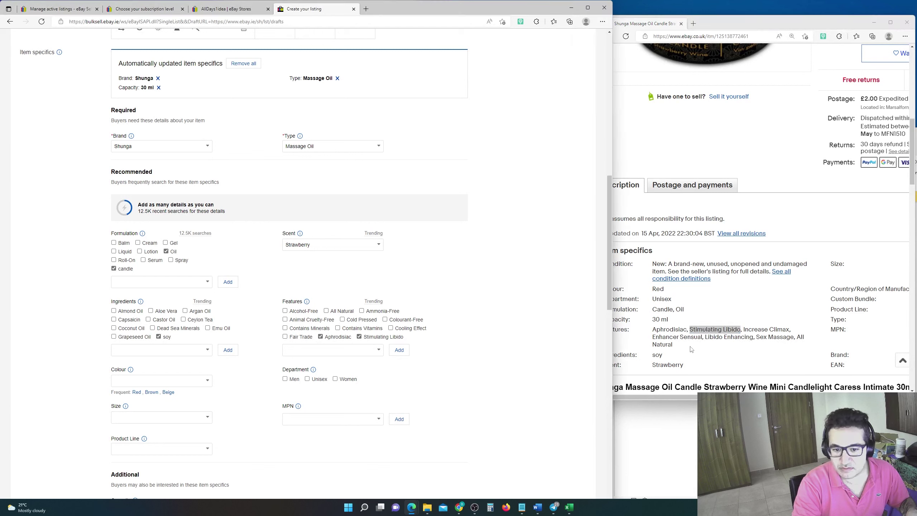
Step: Copy "Increase Climax" from the UK listing and add it to the new listing's Features
click(745, 331)
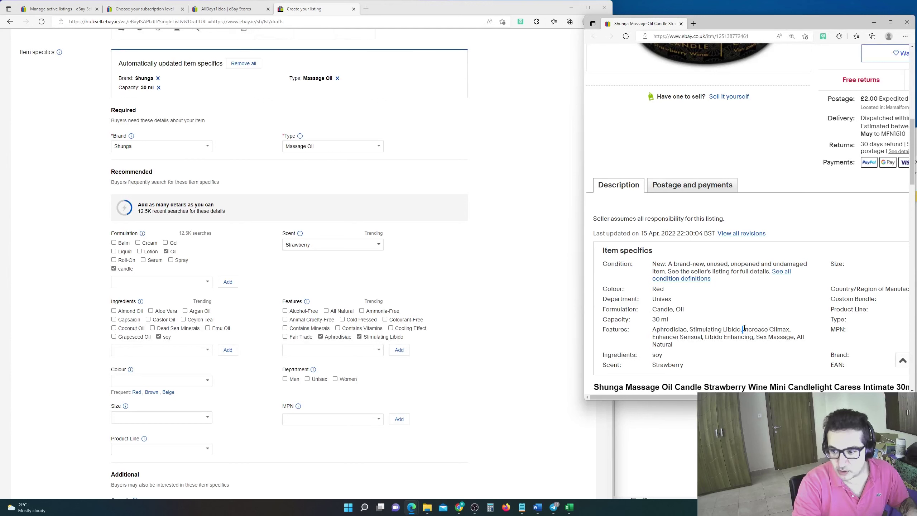
drag(743, 329, 784, 326)
key(ctrl+c)
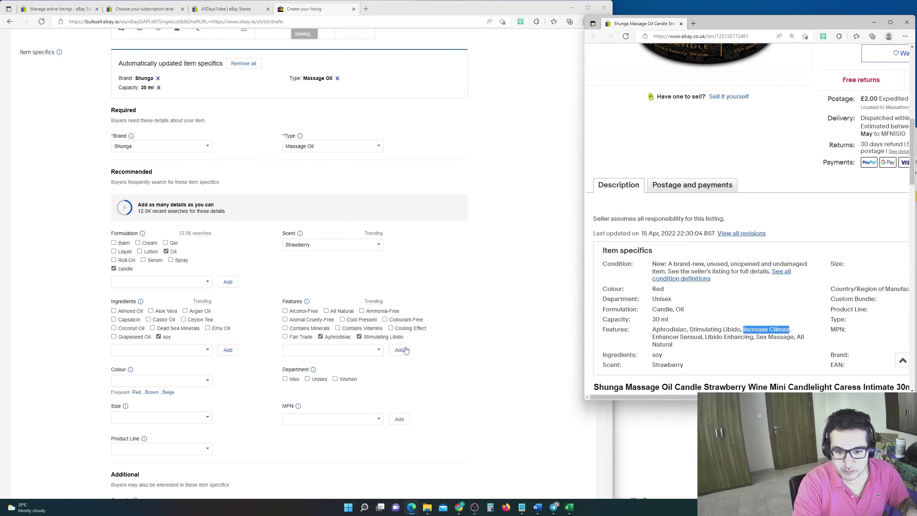
click(381, 352)
key(ctrl+v)
click(393, 351)
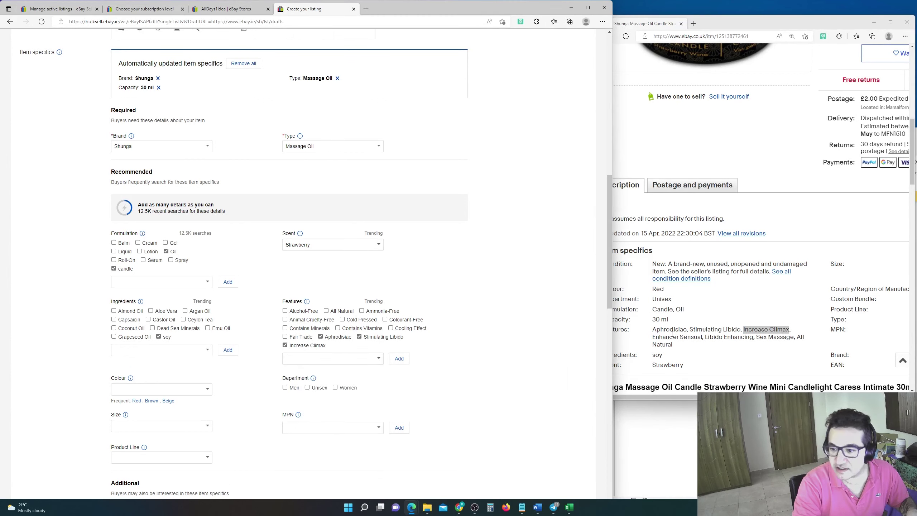
Step: Copy "Enhancer Sensual" from the UK listing and add it to the new listing's Features
click(700, 333)
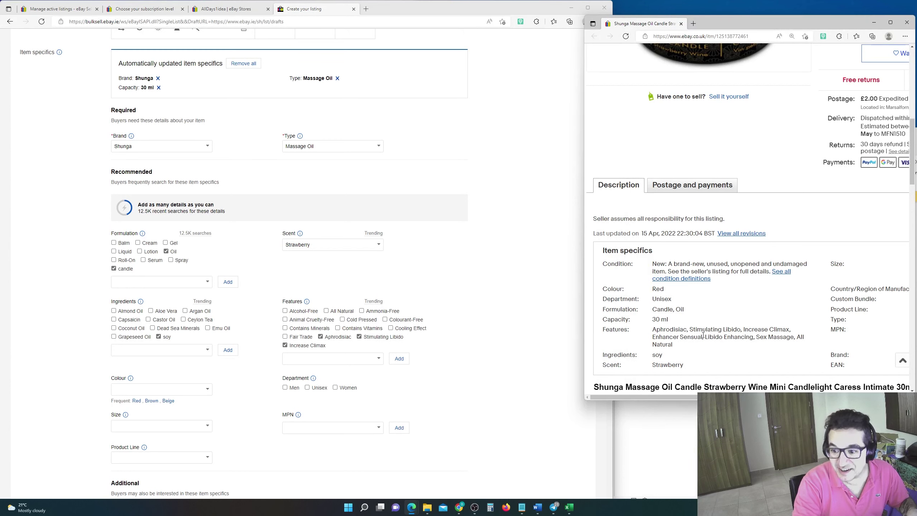
drag(702, 336, 655, 338)
click(383, 358)
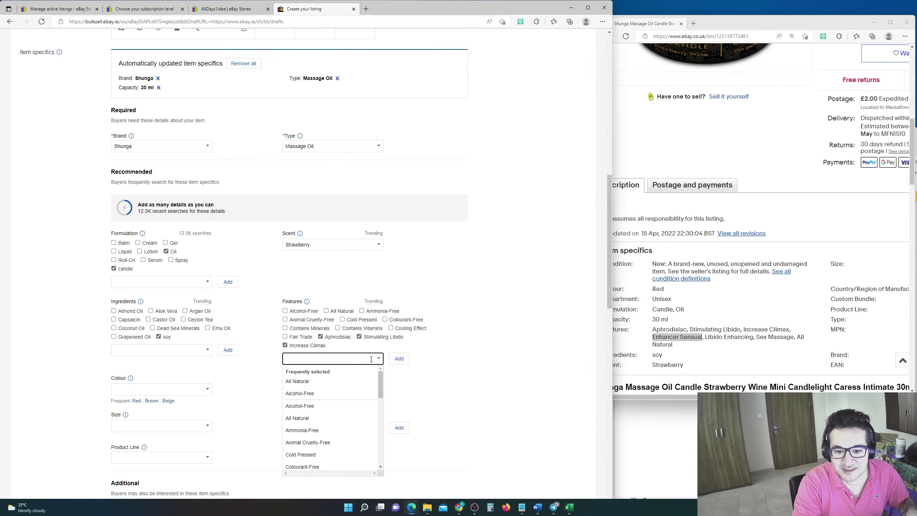
key(ctrl+v)
click(407, 360)
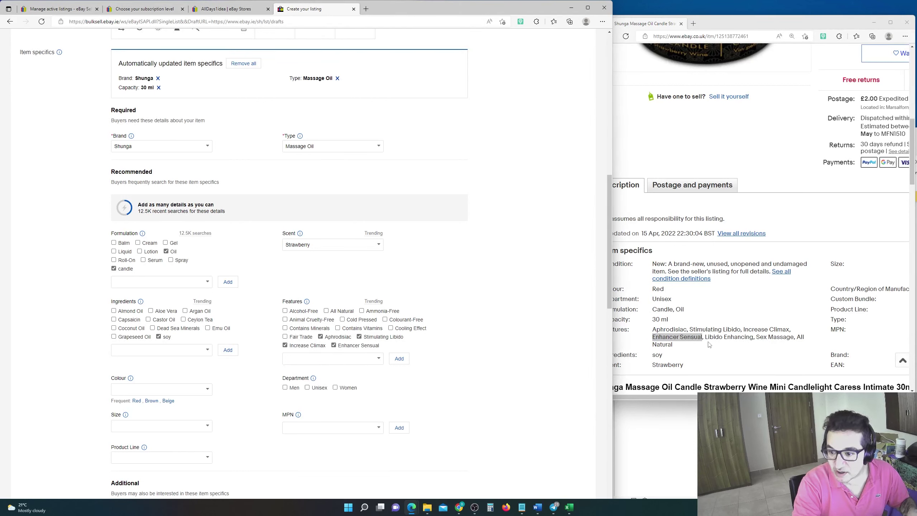
Step: Copy "Libido Enhancing" from the UK listing and add it to the new listing's Features
drag(705, 337, 754, 337)
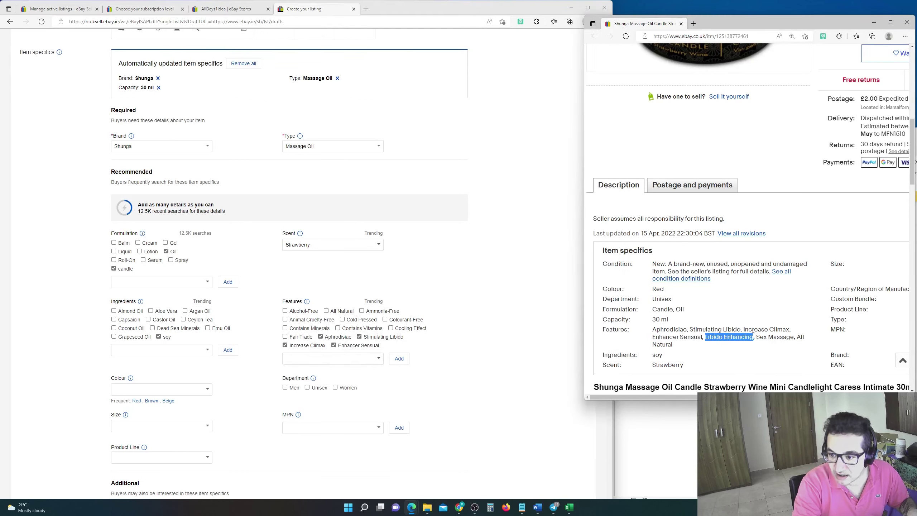
click(378, 359)
key(ctrl+v)
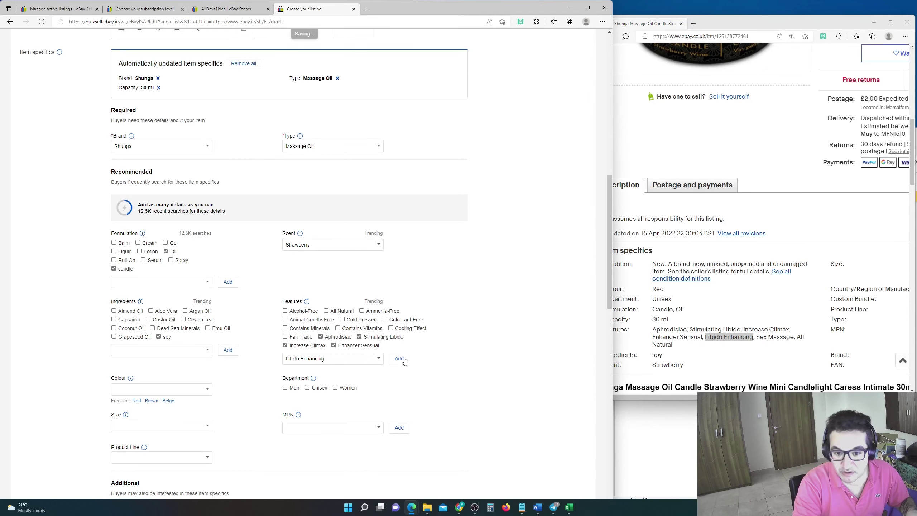
click(399, 358)
Step: Add "Sex Massage" from the UK listing as a custom Features value and also select the All Natural feature
click(754, 358)
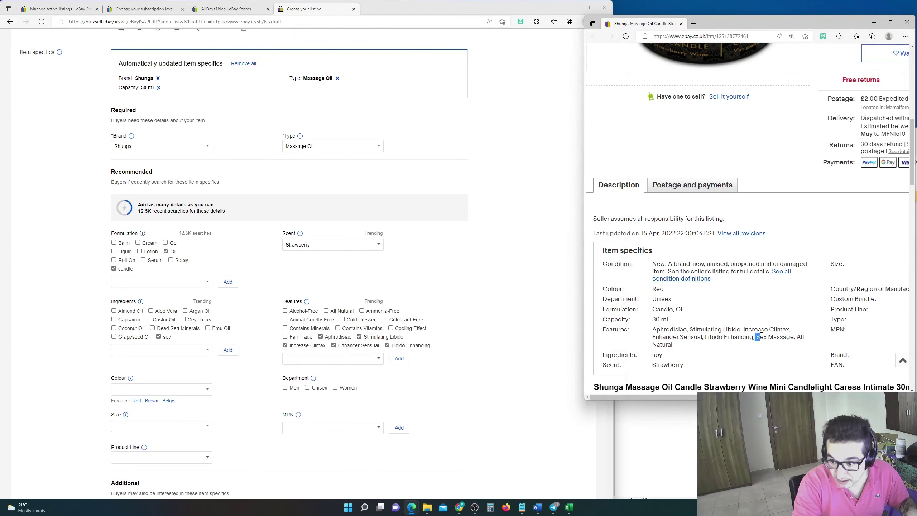
drag(759, 336, 793, 335)
click(366, 362)
key(ctrl+v)
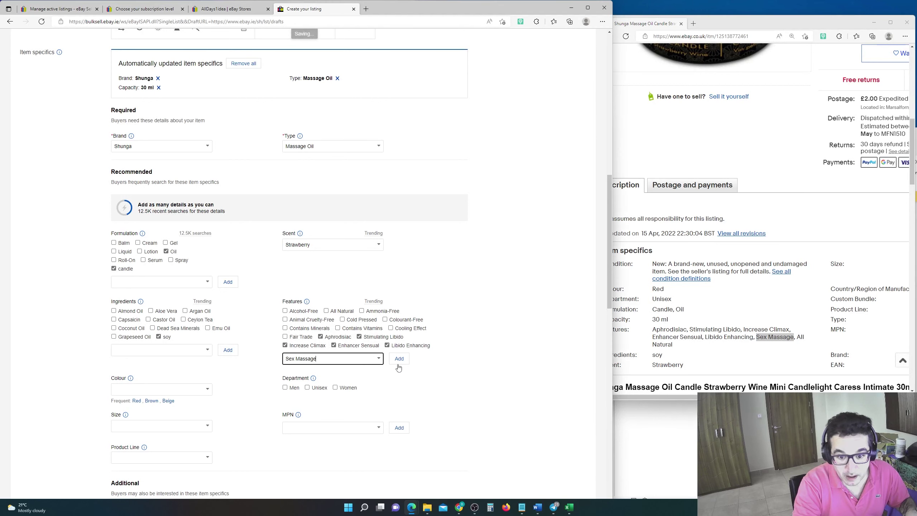
click(345, 311)
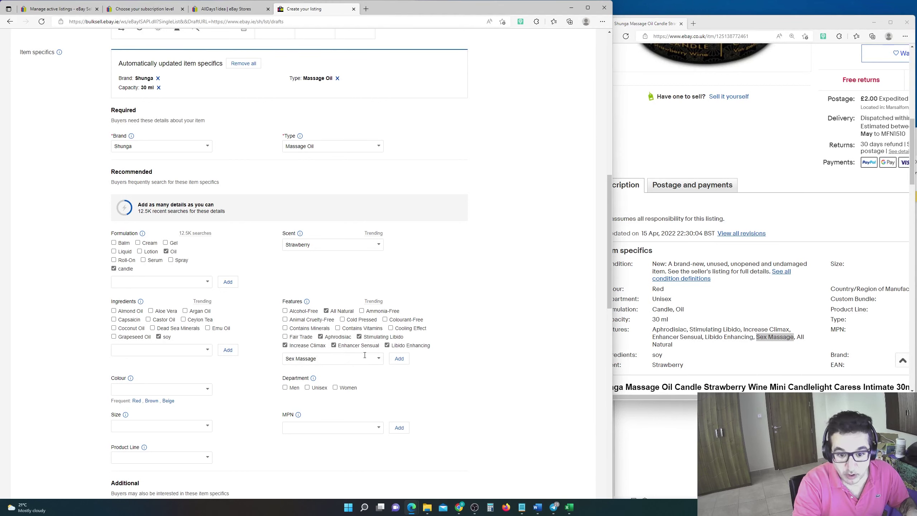
click(399, 358)
Step: Set the Department item specific to Unisex and the Colour to Red
scroll(322, 363, down, 4)
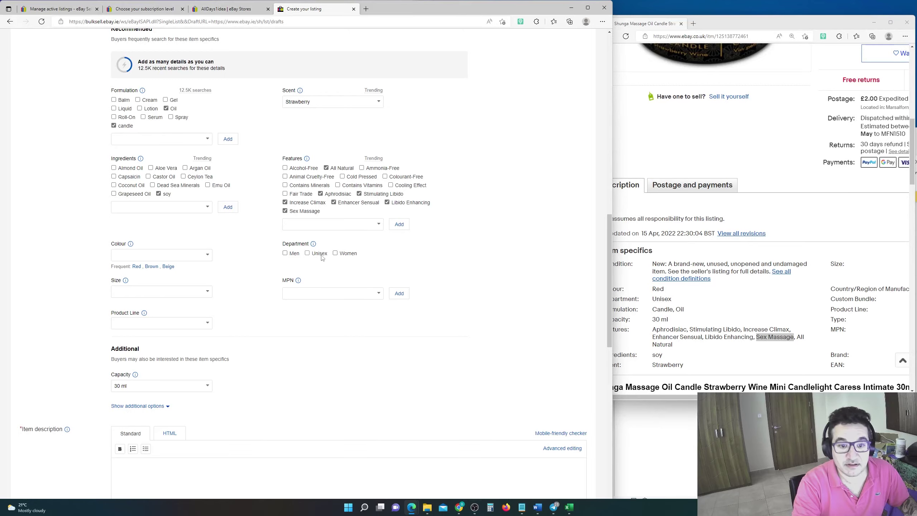
click(308, 253)
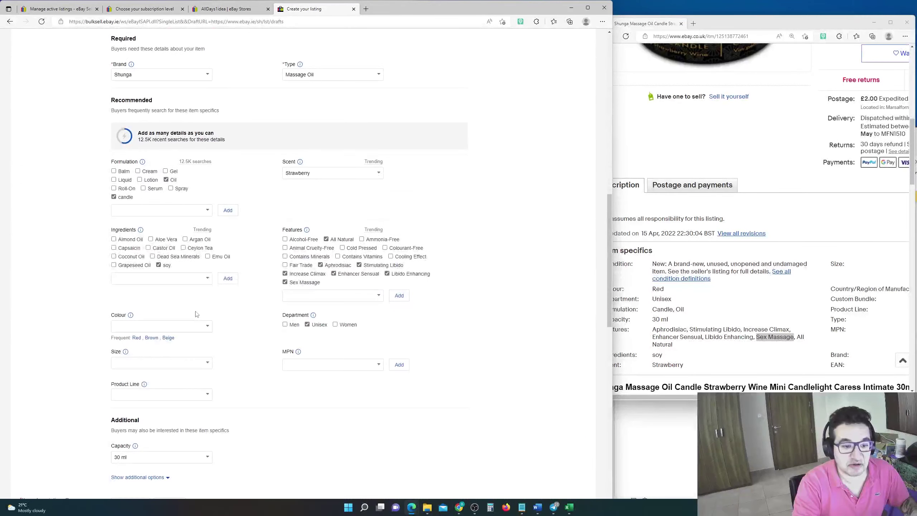
click(192, 322)
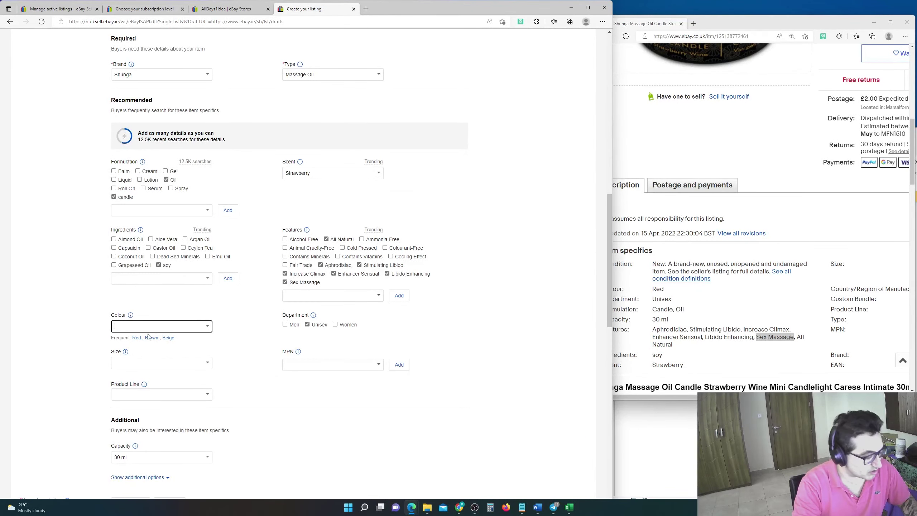
click(137, 338)
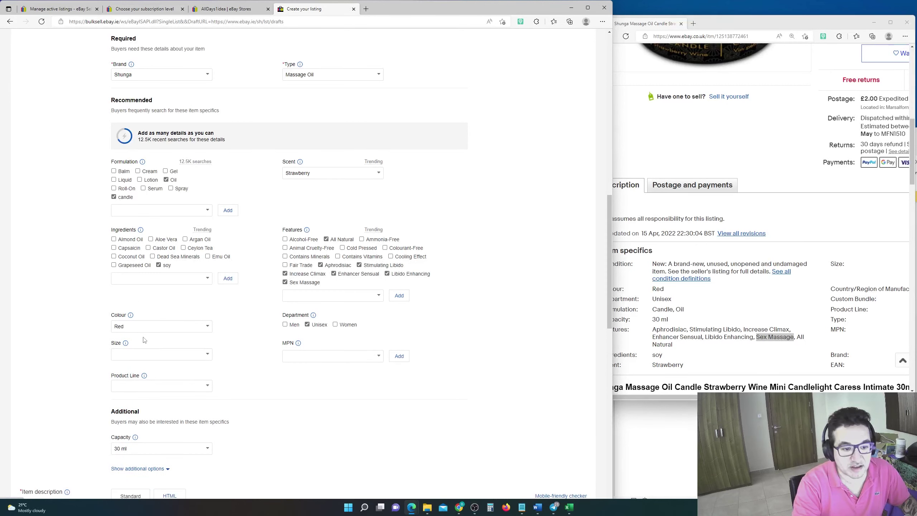
Step: Set the Size item specific to Travel Size and add DHA01 as the MPN
click(205, 354)
click(148, 391)
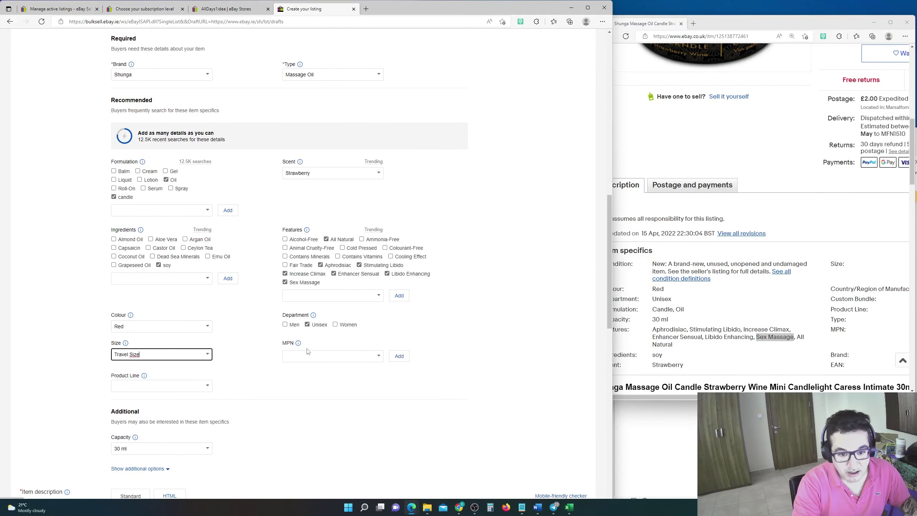
scroll(172, 268, up, 3)
scroll(167, 265, down, 6)
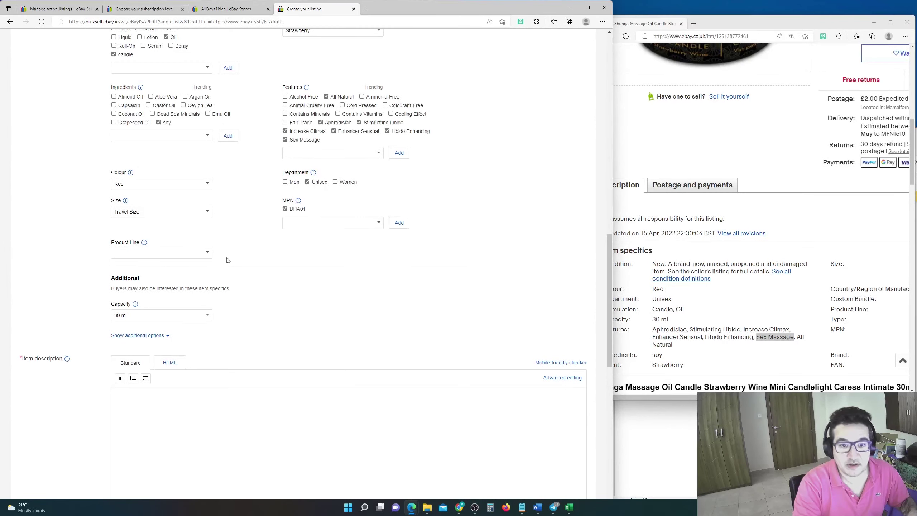
Step: Enter "Shunga Candle Strawberry" as the Product Line in the item specifics
click(162, 255)
text(Shunga )
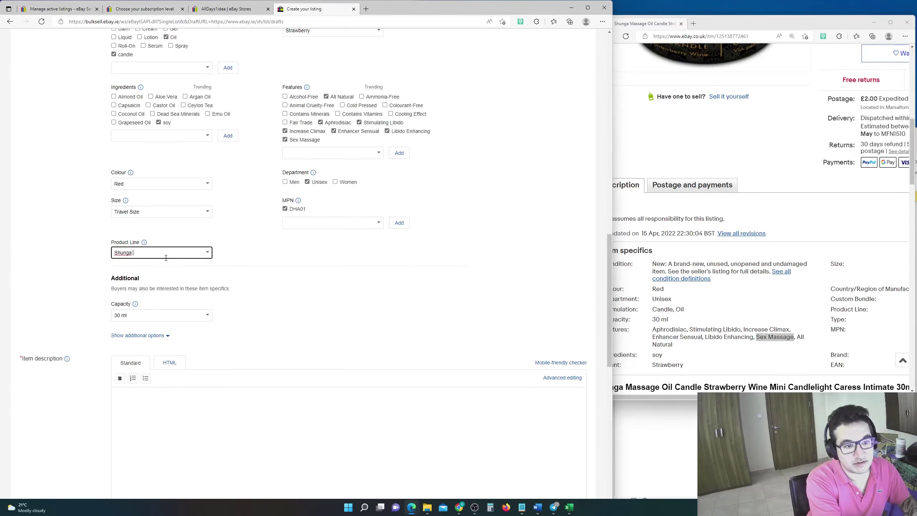
text(Candle Str)
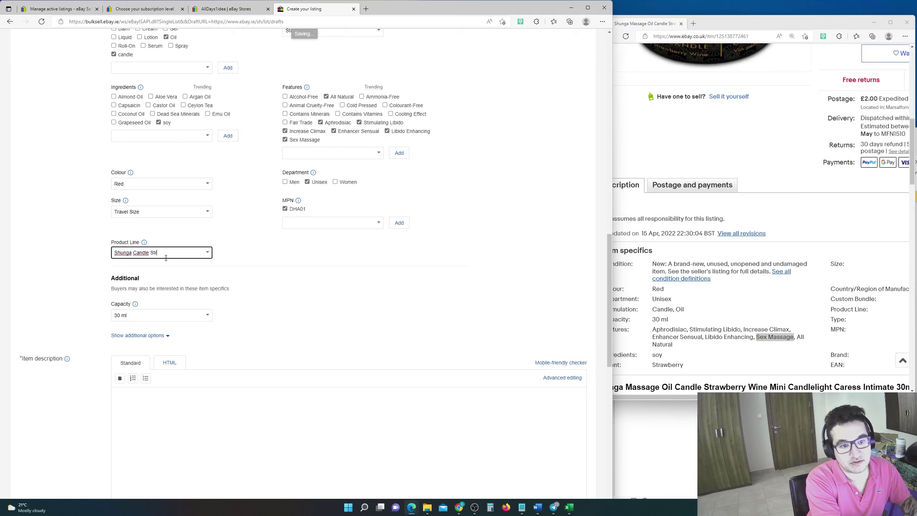
text(awberry)
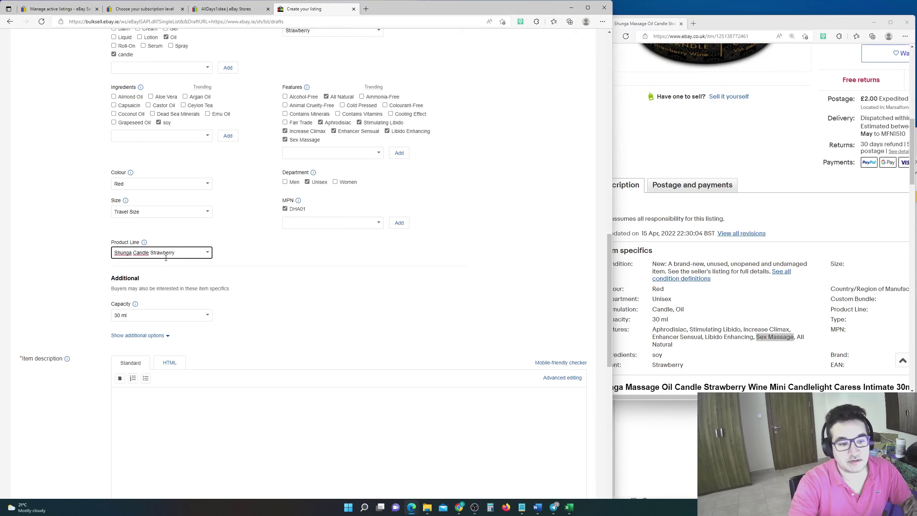
click(145, 342)
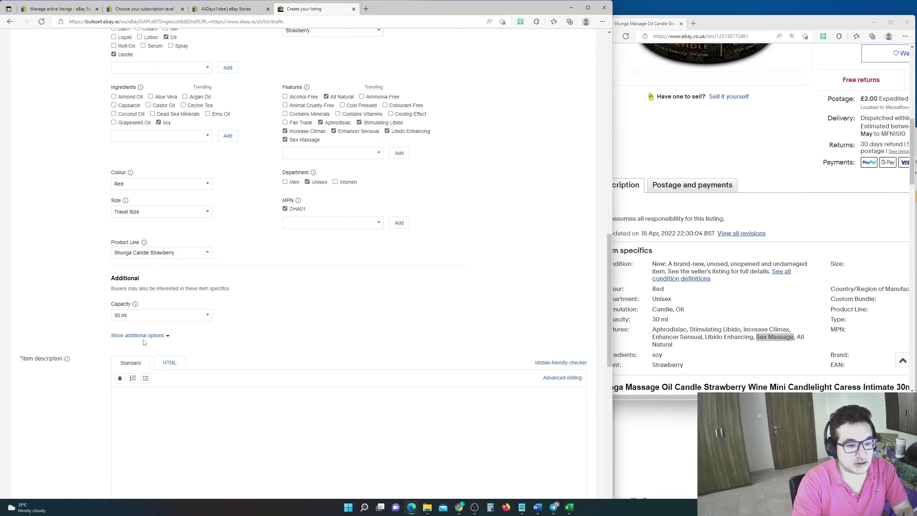
Step: Reveal the additional item specifics and set the Country/Region of Manufacture to Canada
click(144, 337)
click(149, 320)
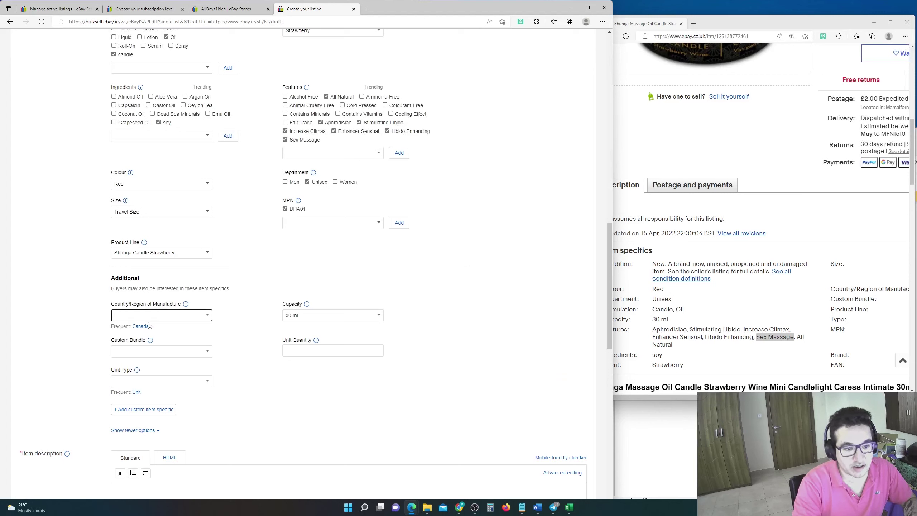
click(144, 329)
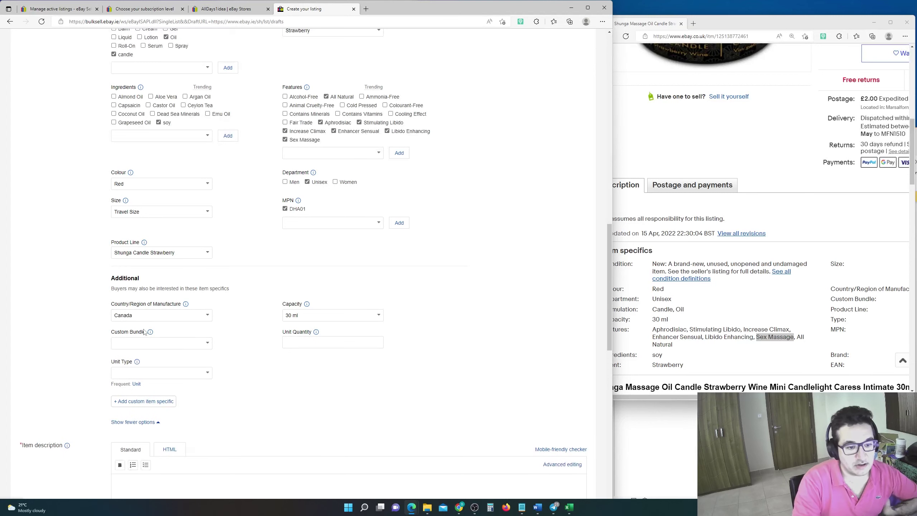
Step: Set the Custom Bundle item specific to No, the Unit Type to Unit and the Unit Quantity to 1
click(212, 341)
text(No)
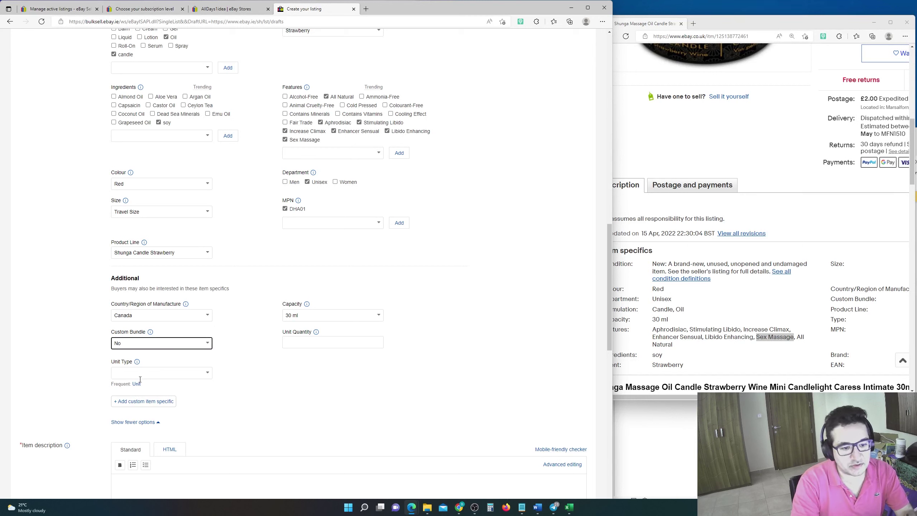
click(137, 384)
click(312, 343)
click(311, 354)
click(208, 373)
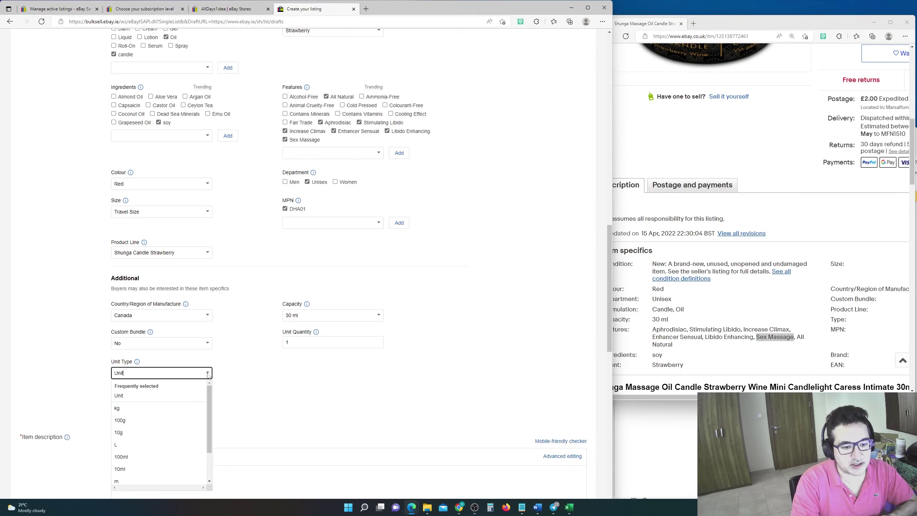
click(260, 352)
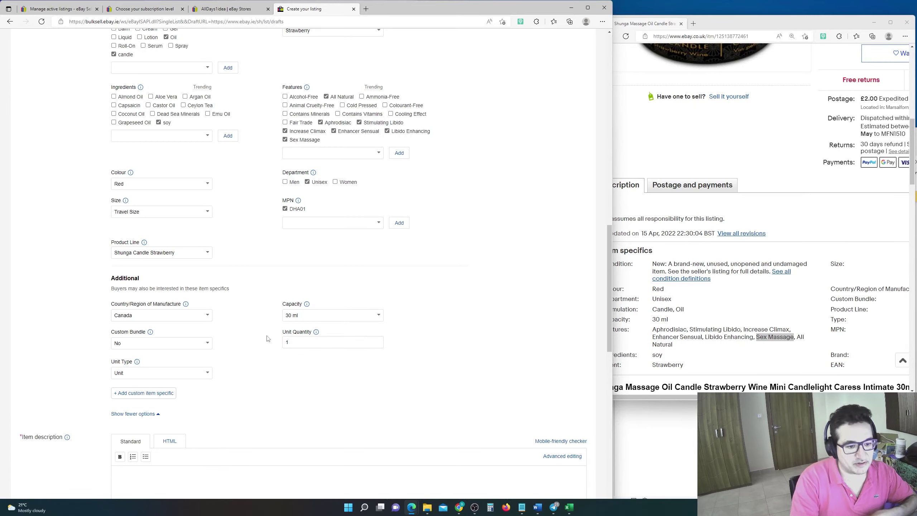
Step: Copy the full product description, from its heading to the last usage sentence, from the eBay UK listing
scroll(267, 339, up, 12)
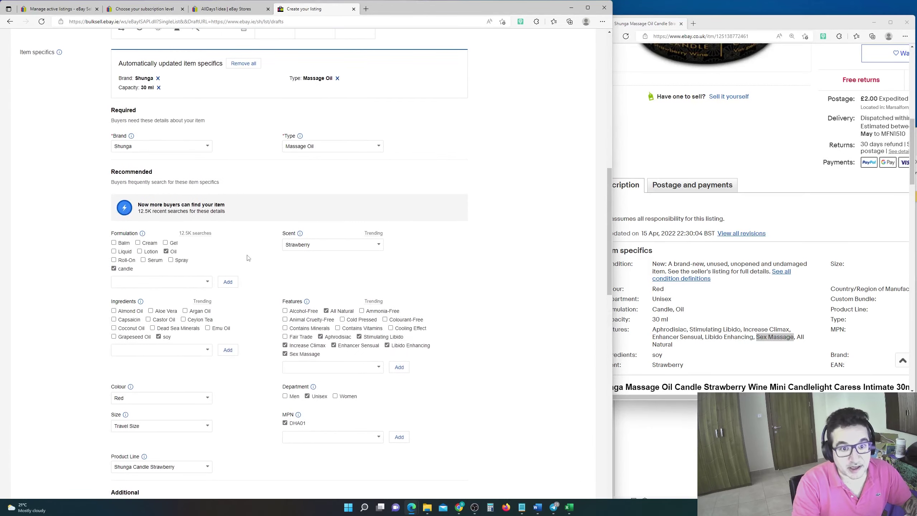
scroll(248, 257, up, 7)
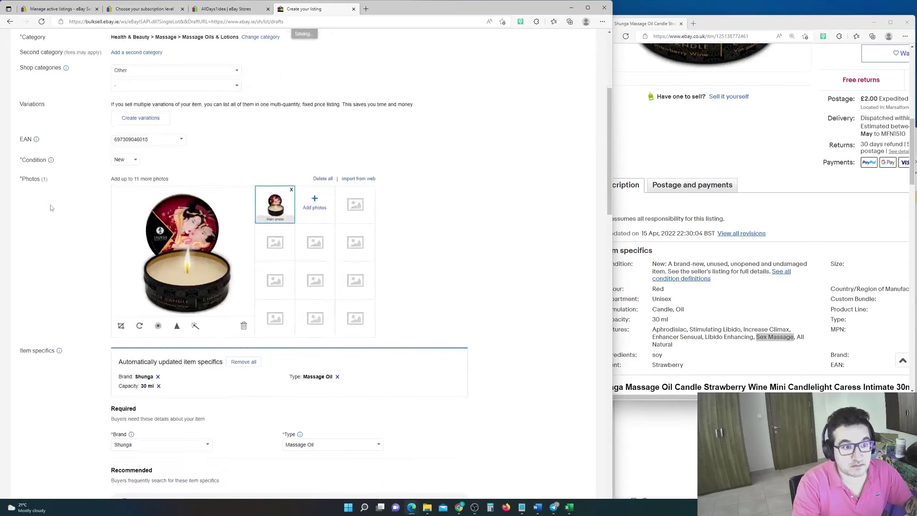
scroll(102, 295, down, 15)
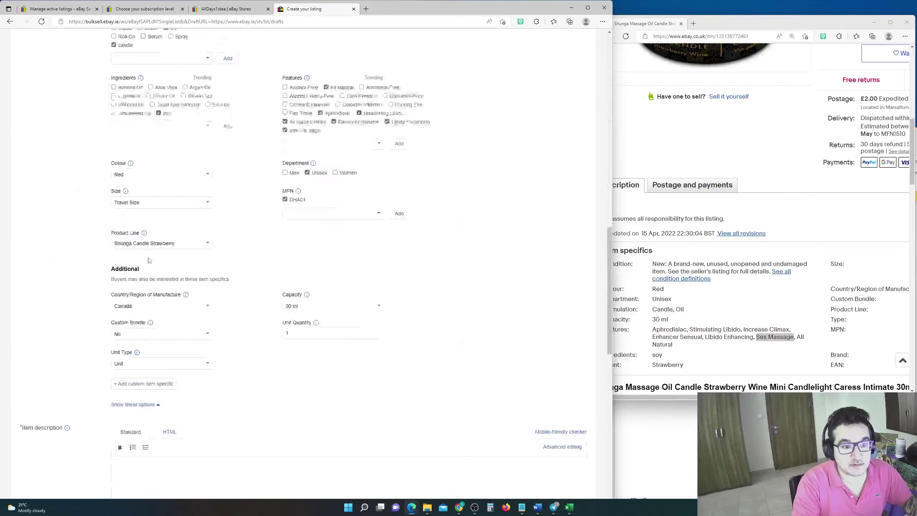
scroll(102, 295, down, 2)
click(696, 297)
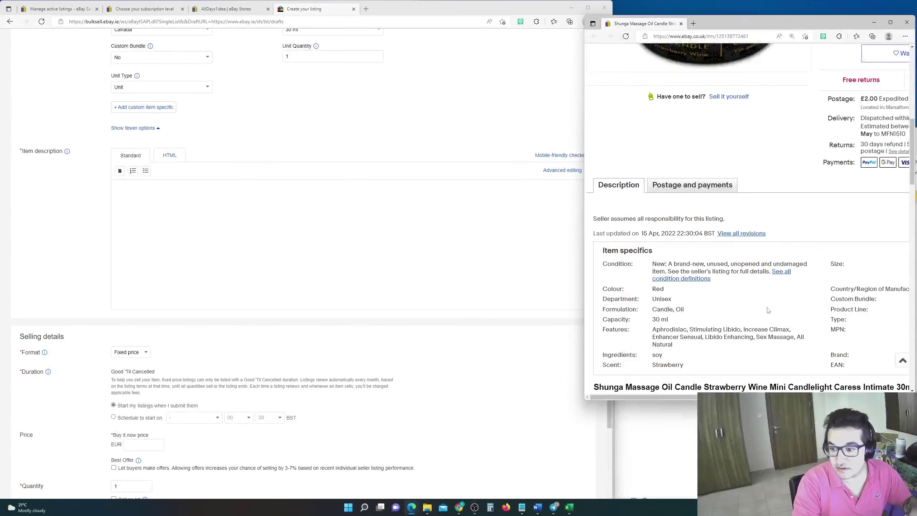
scroll(695, 297, down, 5)
drag(596, 173, 661, 240)
key(ctrl+c)
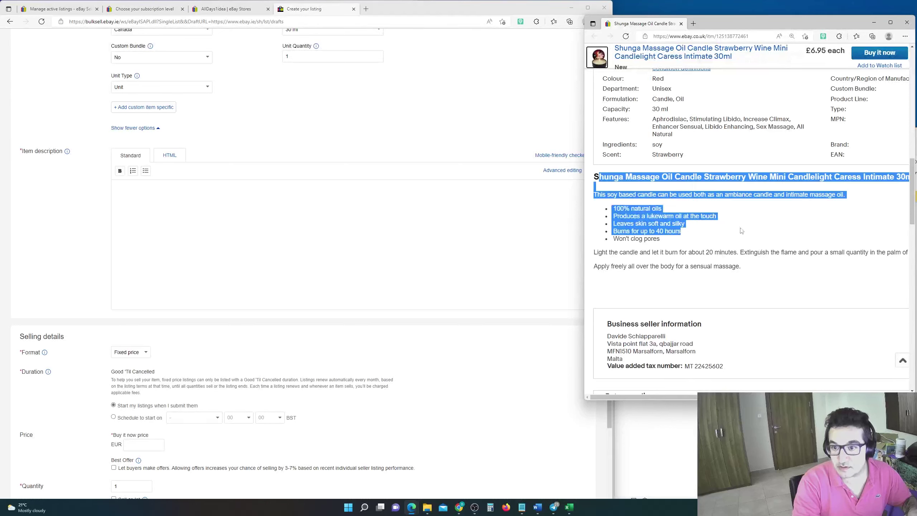
click(742, 231)
drag(594, 177, 744, 268)
click(605, 187)
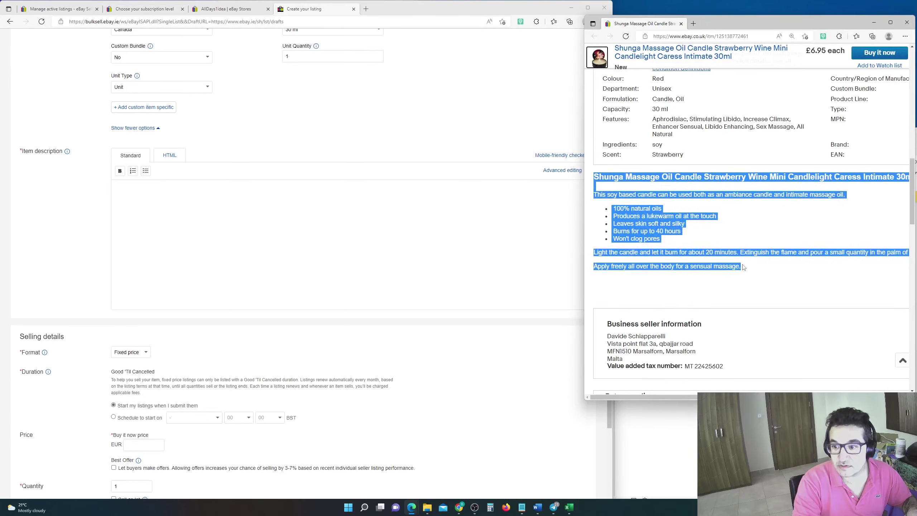
Step: Switch to the Word document, paste the copied description and format all its text in Verdana, size 14
key(alt+Tab)
key(ctrl+v)
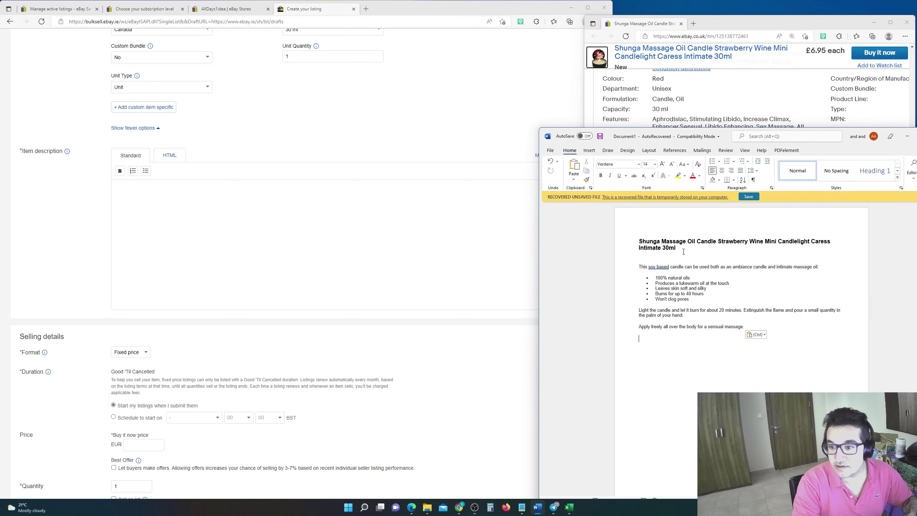
key(ctrl+a)
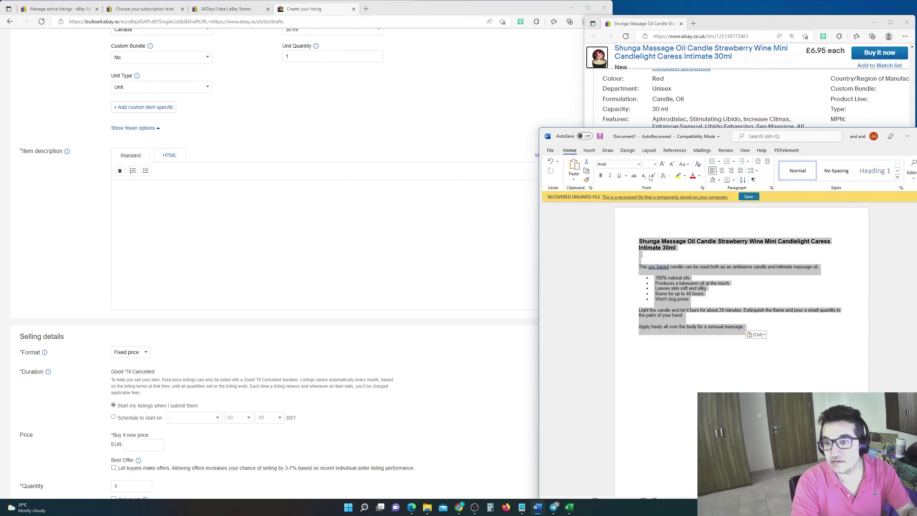
key(Return)
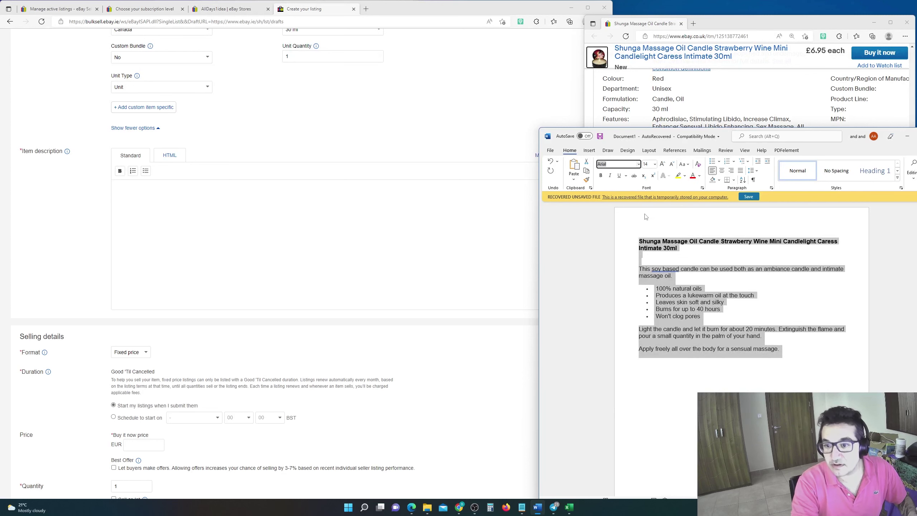
click(661, 229)
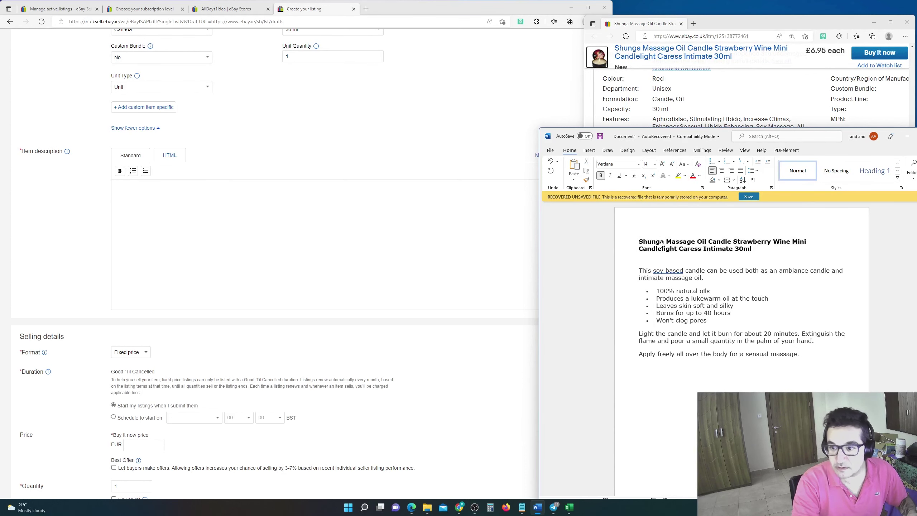
Step: Format the description's heading in size 16 with red text and yellow highlighting
drag(639, 242, 809, 249)
click(650, 164)
text(16)
key(Return)
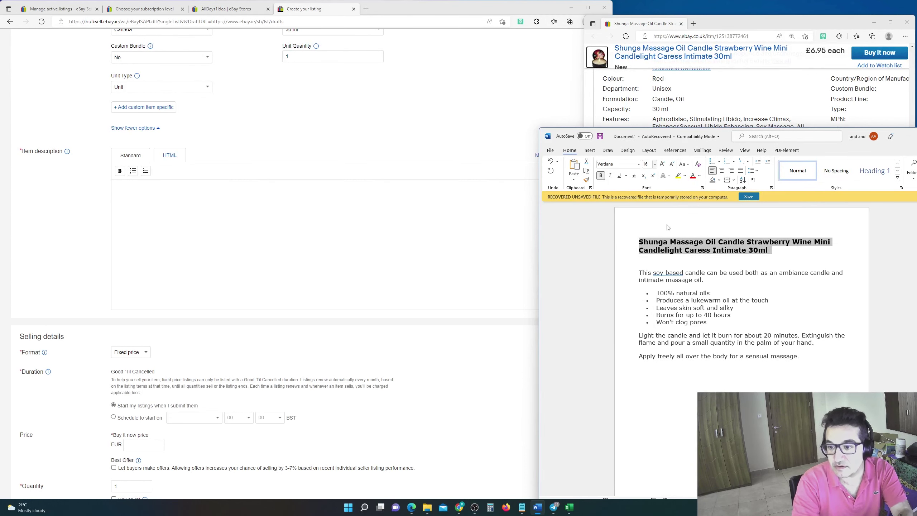
double_click(680, 257)
drag(639, 242, 771, 250)
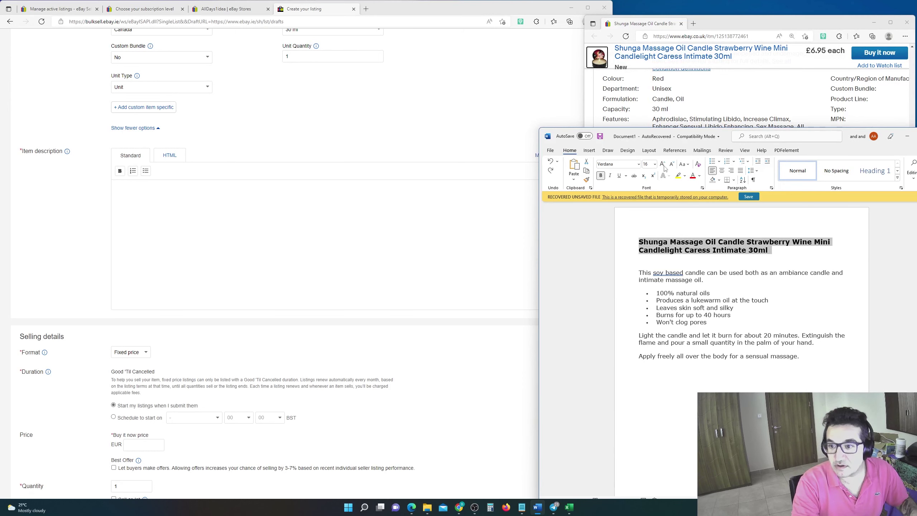
click(693, 175)
click(679, 175)
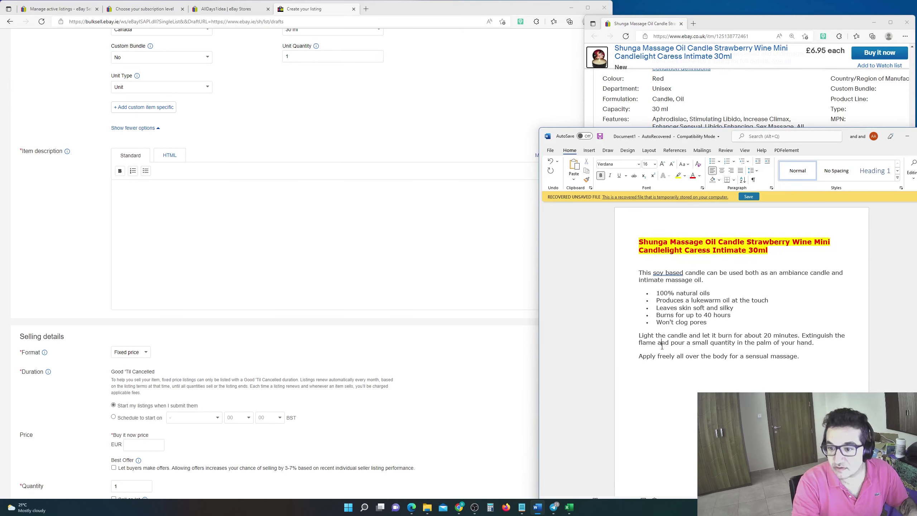
Step: Copy the whole formatted description from Word into the item description of the new listing
key(ctrl+a)
key(ctrl+c)
click(152, 208)
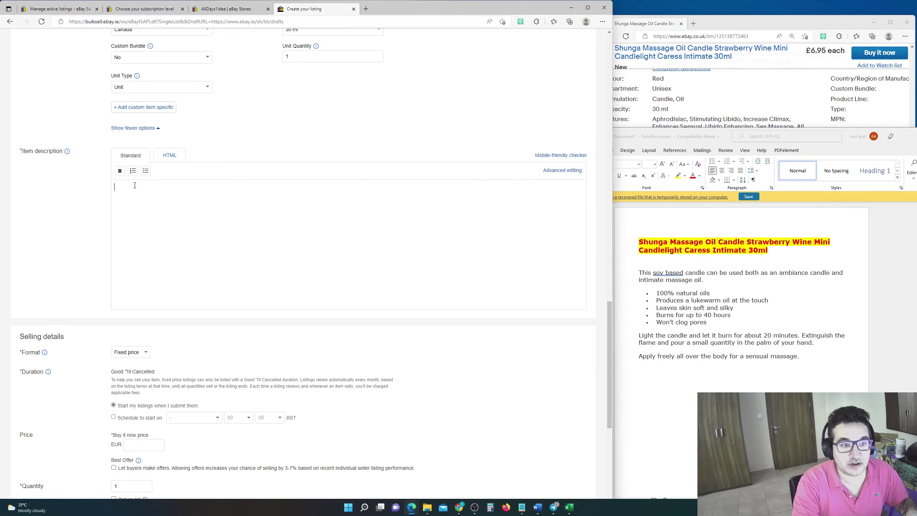
key(ctrl+v)
scroll(107, 382, up, 5)
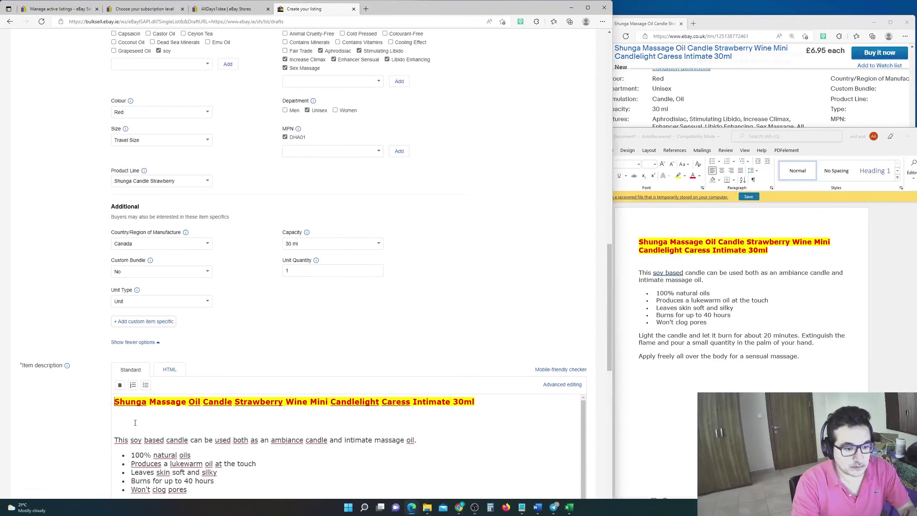
Step: Switch to the Excel workbook "Formula for client corretti" and move its window beside the listing's price section
scroll(135, 422, down, 9)
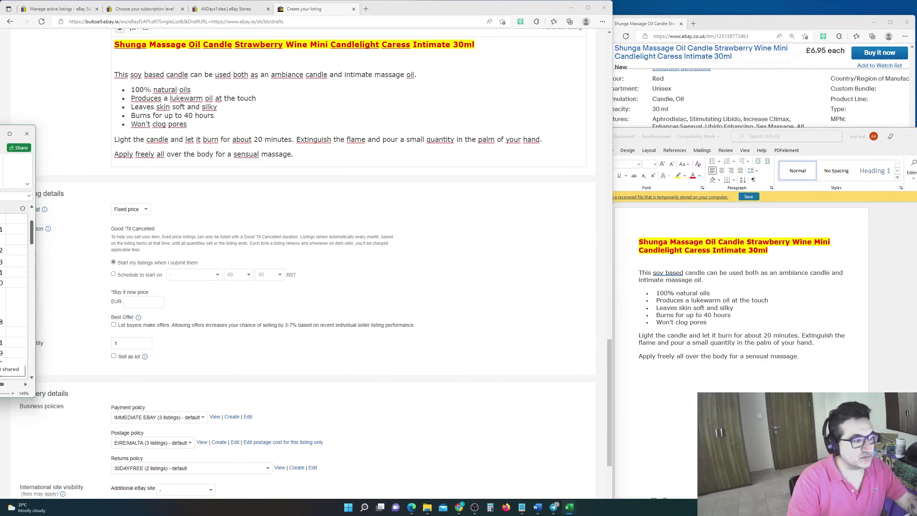
click(569, 507)
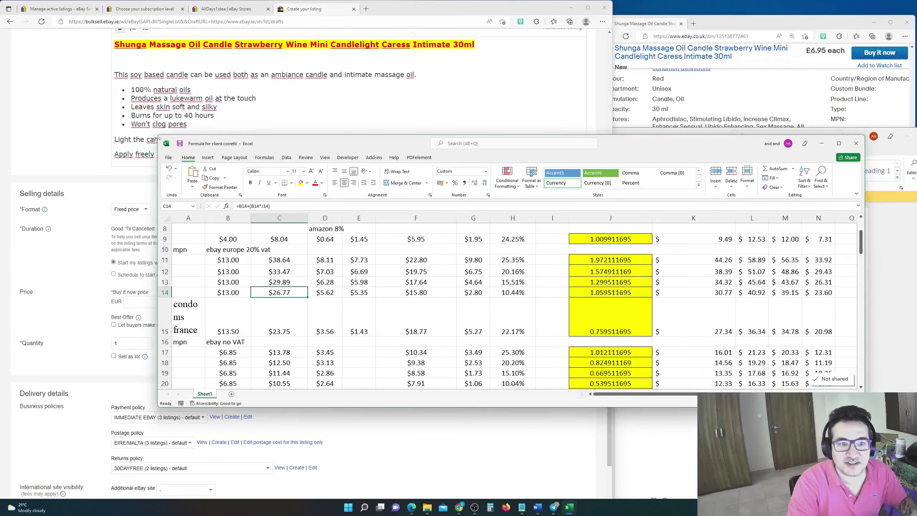
click(246, 293)
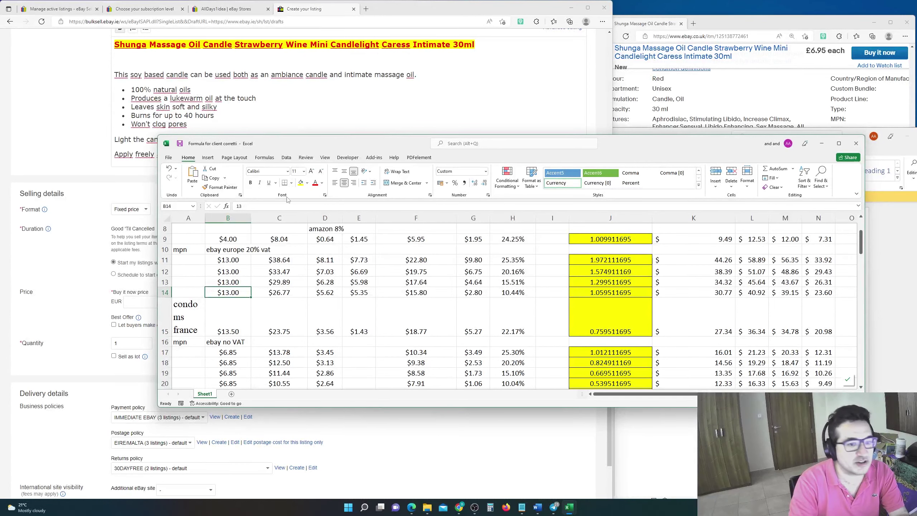
drag(306, 145, 269, 143)
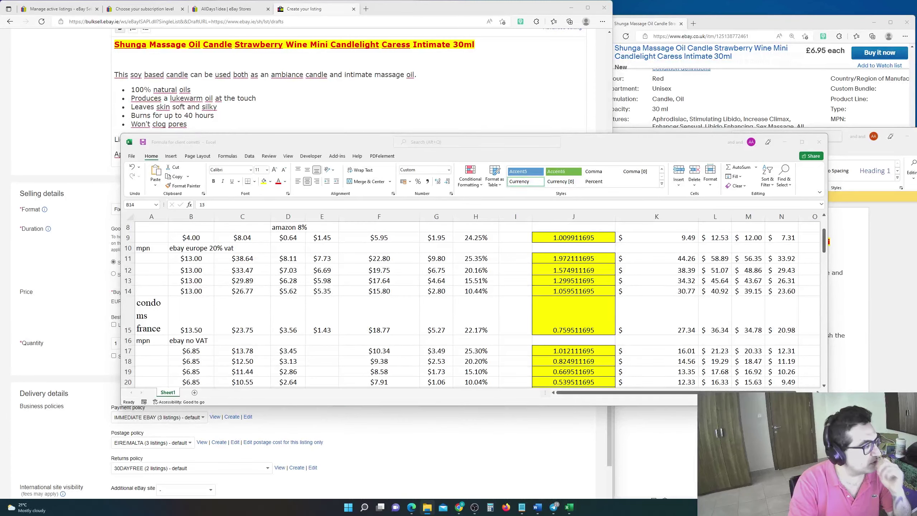
Step: Set the cost in cells B11 to B14 of the "ebay europe 20% vat" block to 3.35
double_click(198, 292)
key(Return)
click(197, 292)
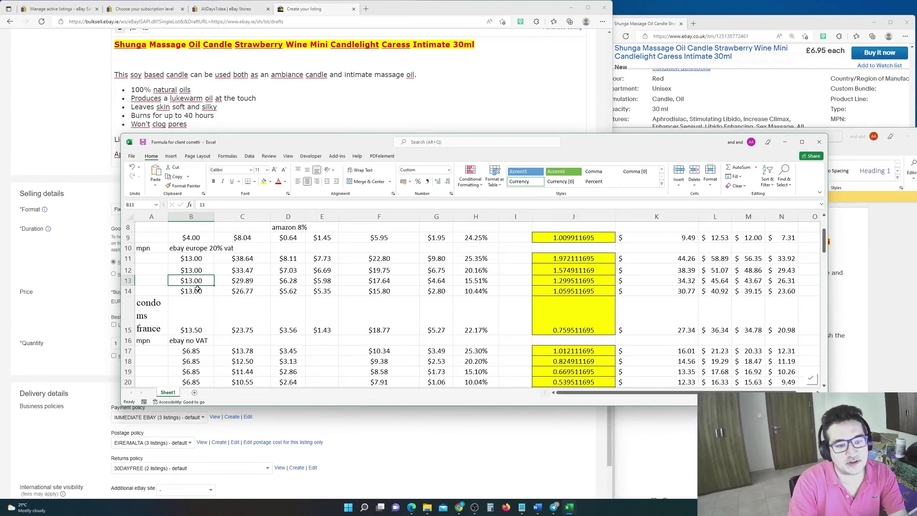
text(3.35)
key(Return)
click(193, 291)
key(ctrl+c)
drag(191, 258, 191, 281)
key(ctrl+v)
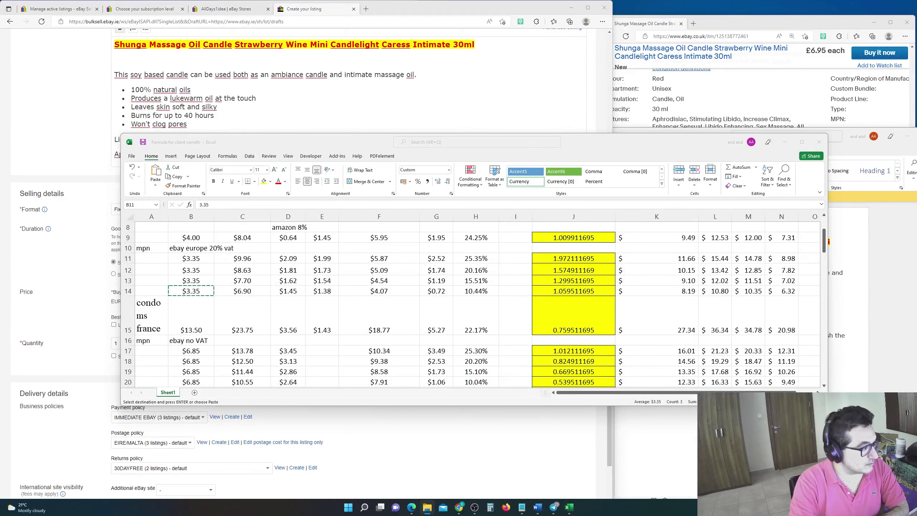
key(ctrl+v)
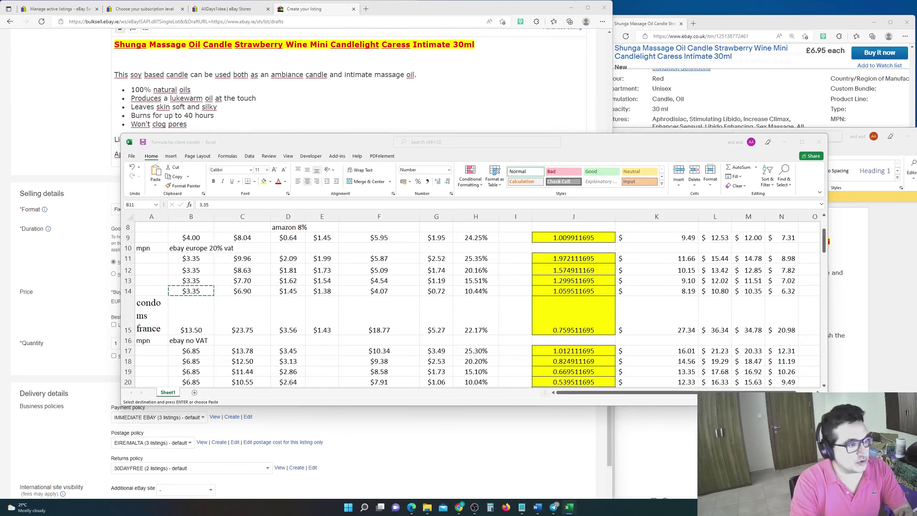
Step: Set the cost in cells B11 to B14 of the "ebay europe 20% vat" block to 4.35
drag(191, 259, 176, 288)
text(4.35)
key(Return)
click(180, 259)
key(ctrl+c)
key(ctrl+v)
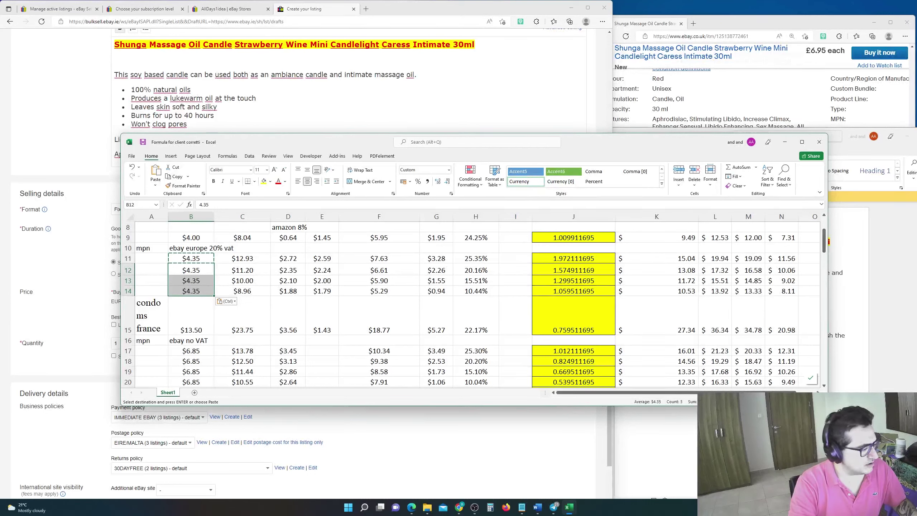
Step: Examine the formulas in cells D14, E14 and C14 of the "ebay europe 20% vat" block
key(super+d)
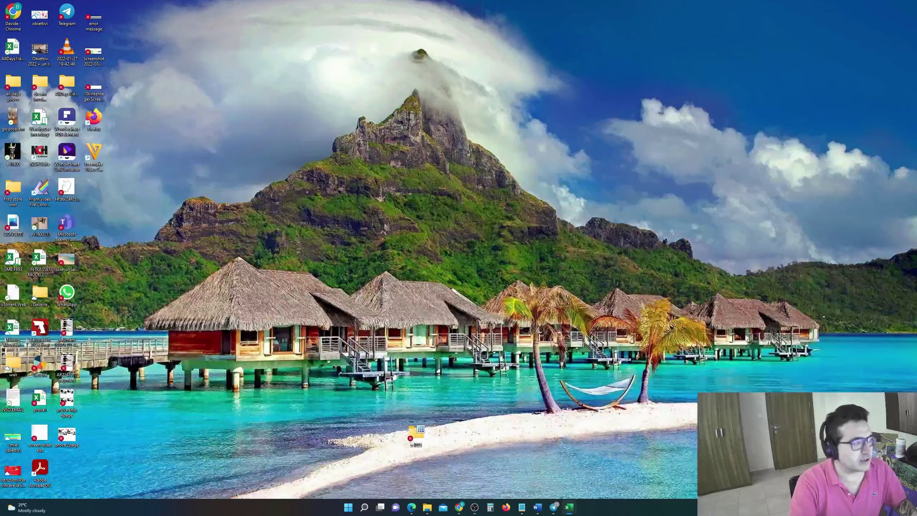
key(super+d)
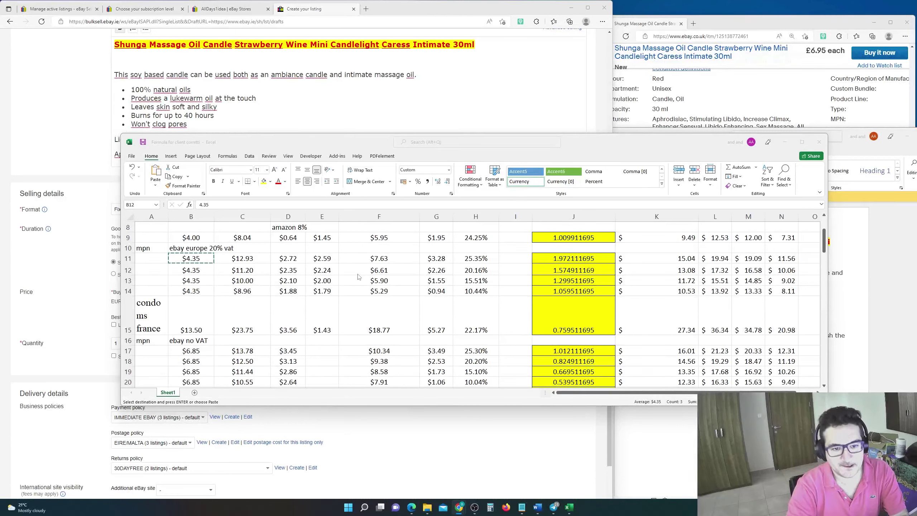
key(ctrl+v)
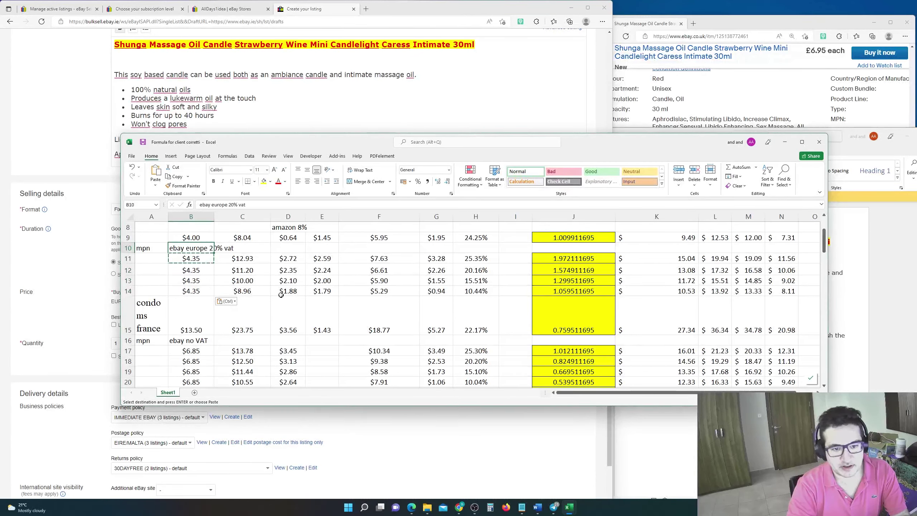
click(298, 292)
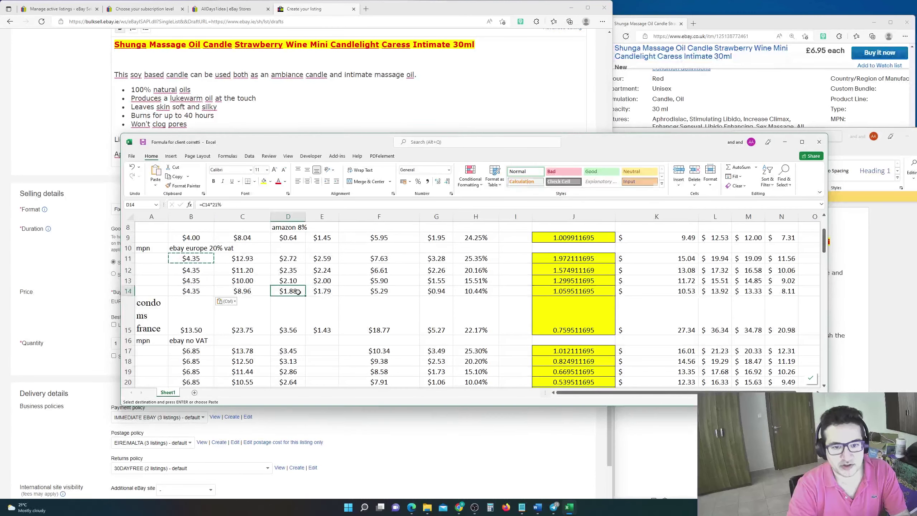
click(323, 291)
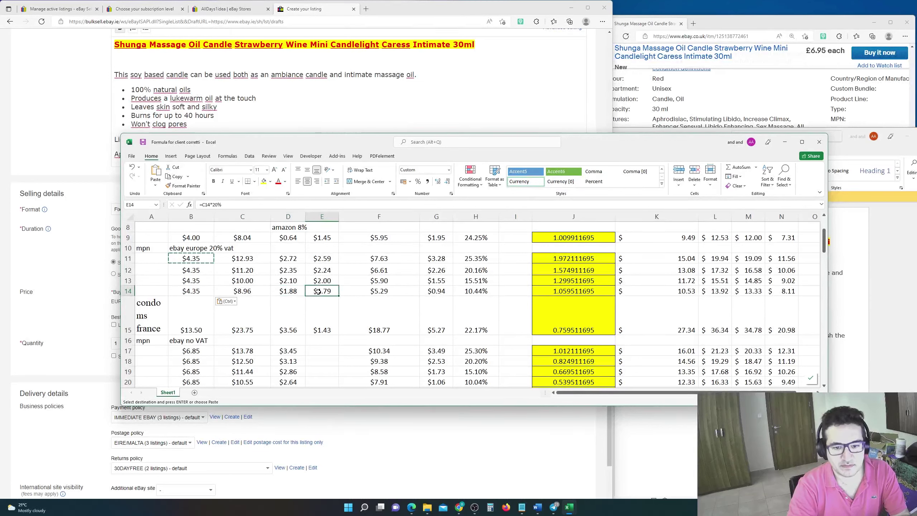
double_click(326, 290)
drag(328, 288, 331, 290)
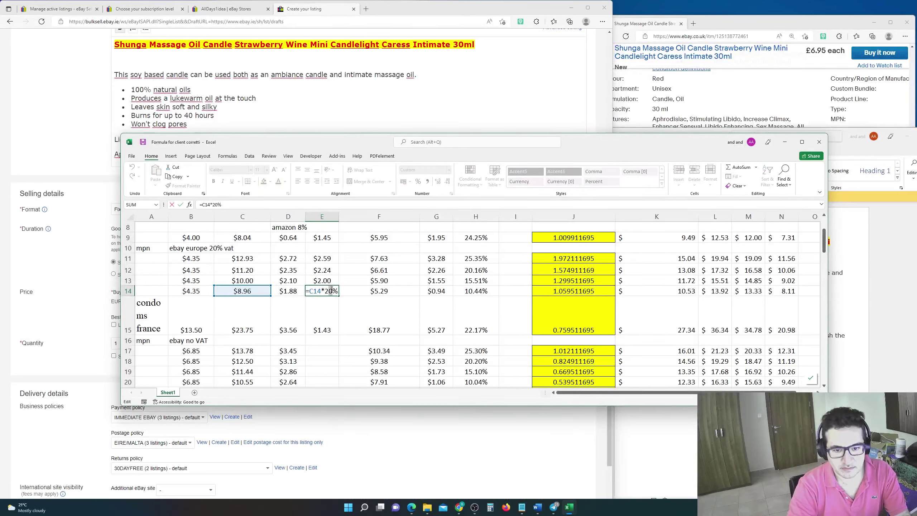
click(330, 291)
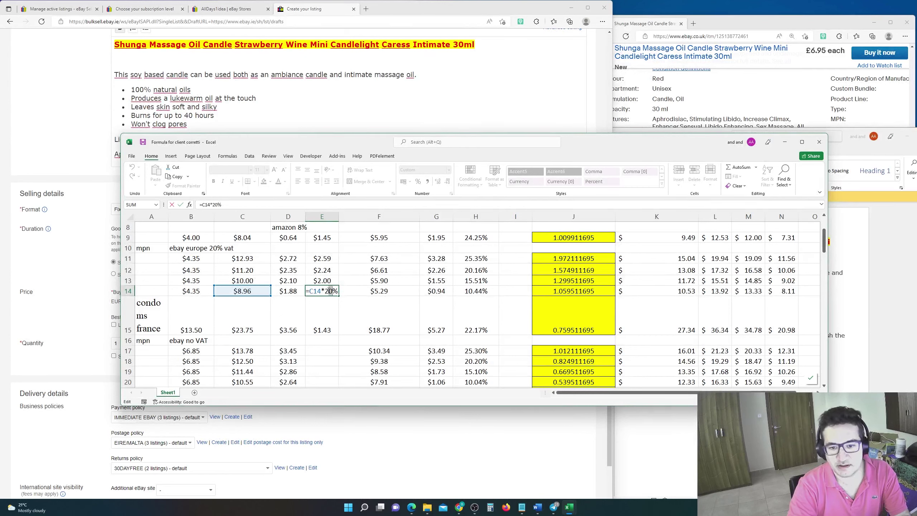
key(Escape)
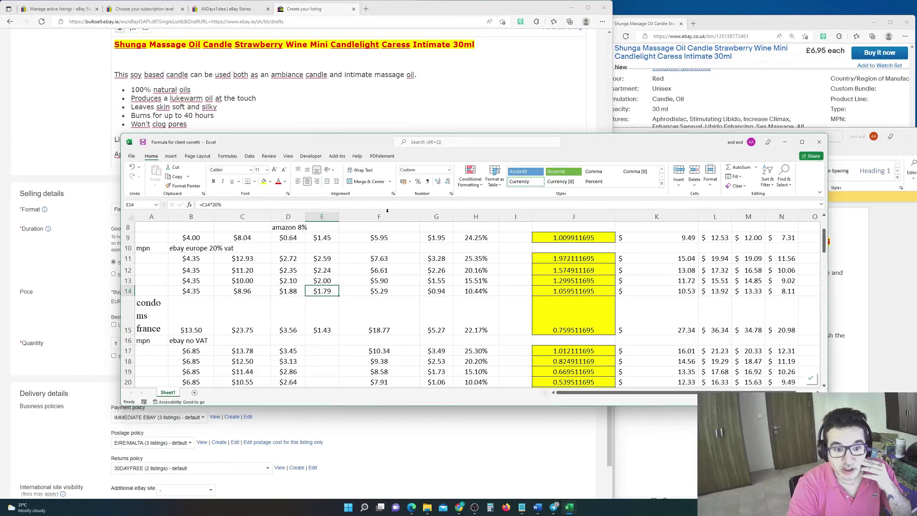
click(253, 291)
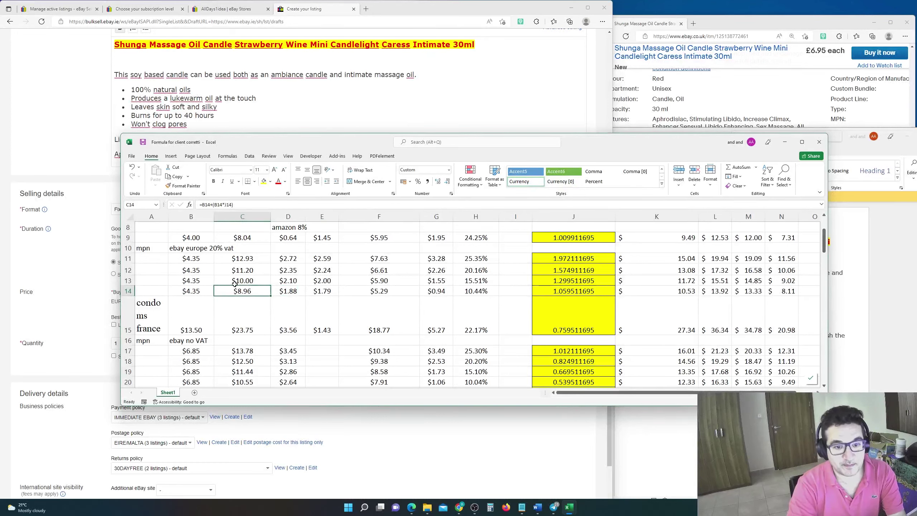
Step: Compare the selling prices in cells C11 to C14 with the profit percentages in cells H11 to H14
drag(257, 291, 476, 281)
click(482, 289)
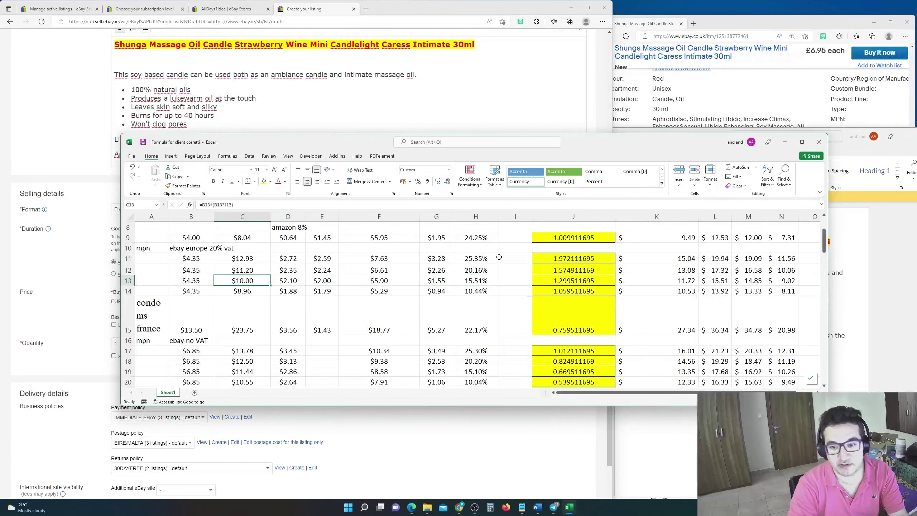
click(476, 291)
click(254, 270)
click(479, 275)
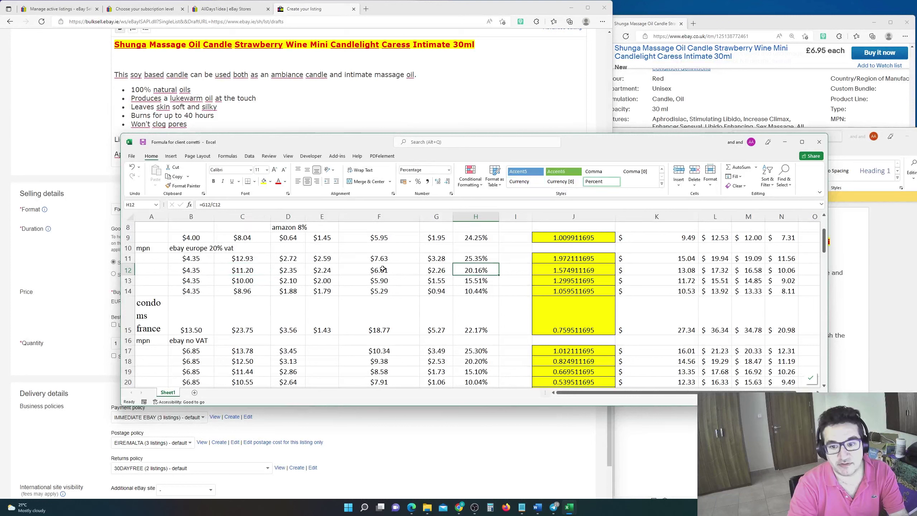
click(232, 256)
click(471, 258)
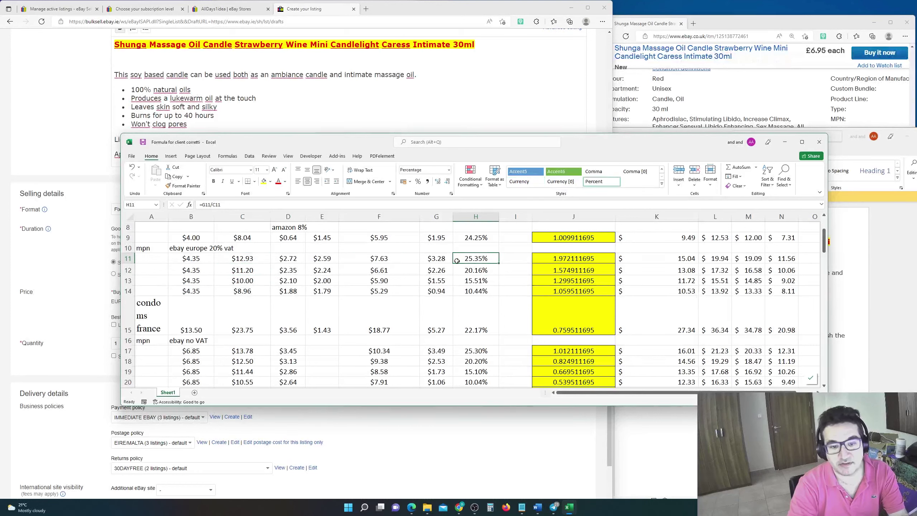
Step: Examine the fee formula in D14, the cost in B14, and the price and margin formulas in rows 13 and 14
click(285, 291)
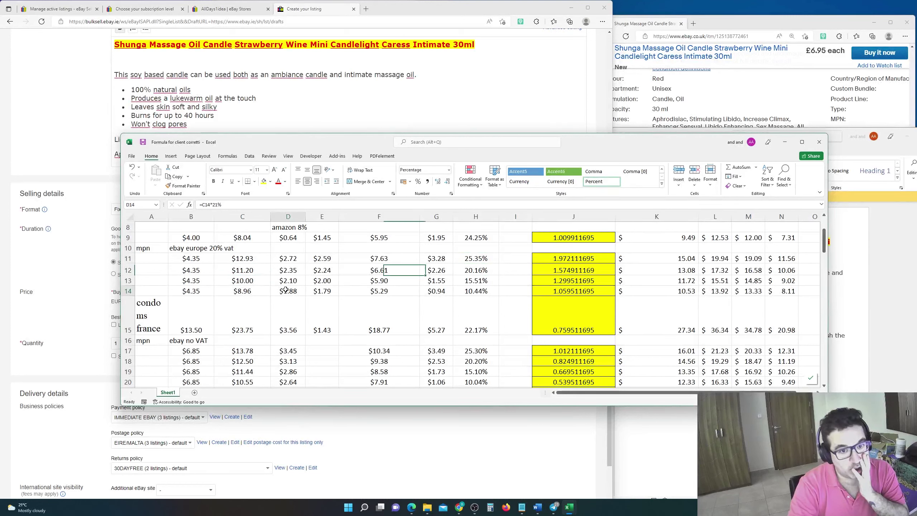
click(318, 286)
click(299, 291)
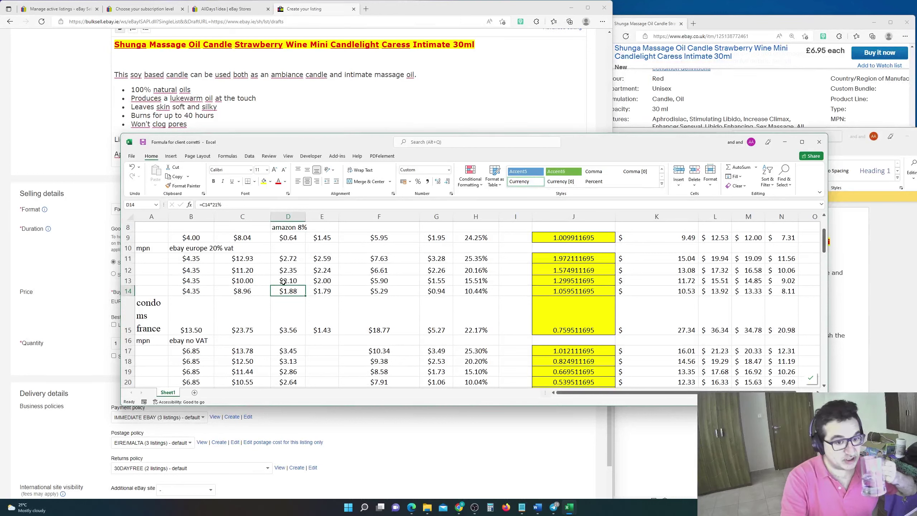
click(255, 293)
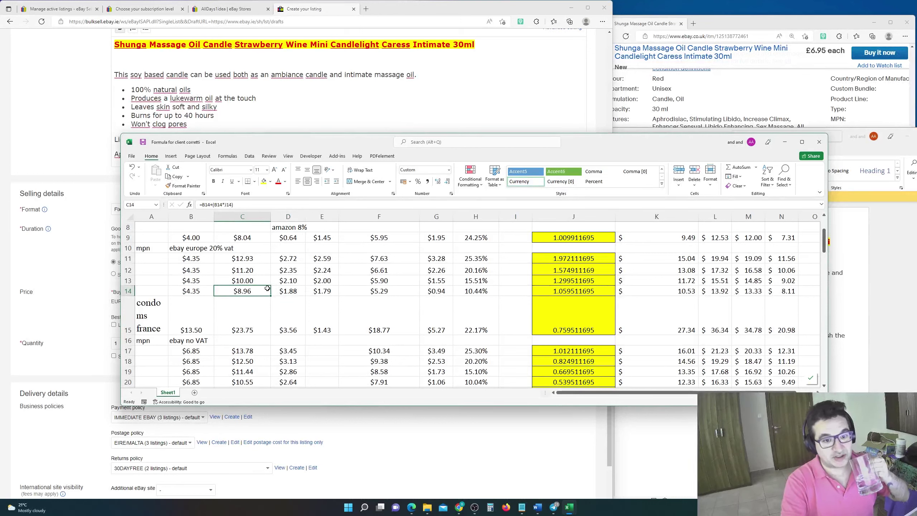
click(246, 280)
drag(484, 281, 480, 289)
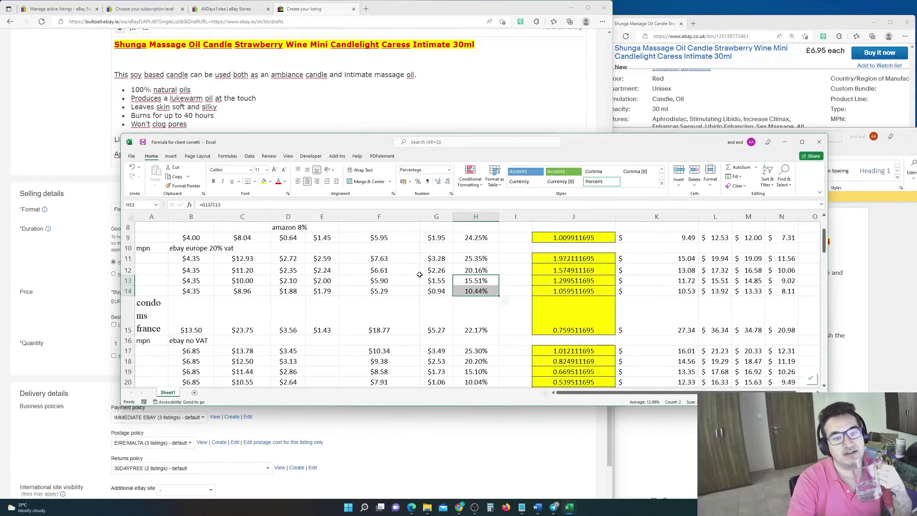
click(210, 291)
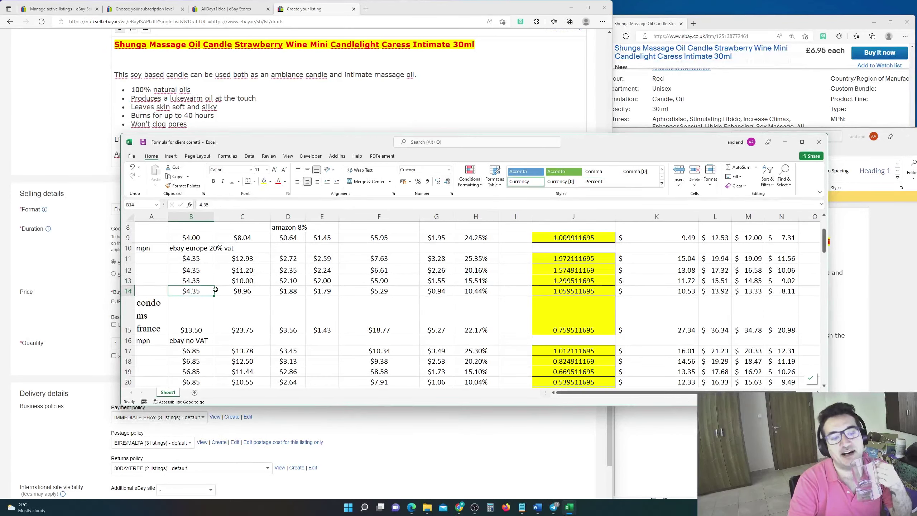
click(240, 290)
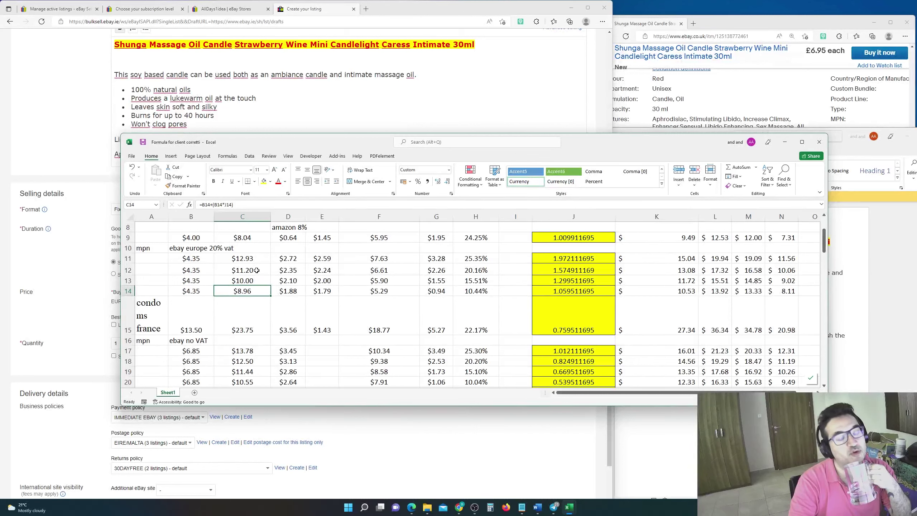
Step: Review the complete calculations from selling price to margin in ranges C13:H14 and C11:H13
drag(266, 278, 471, 292)
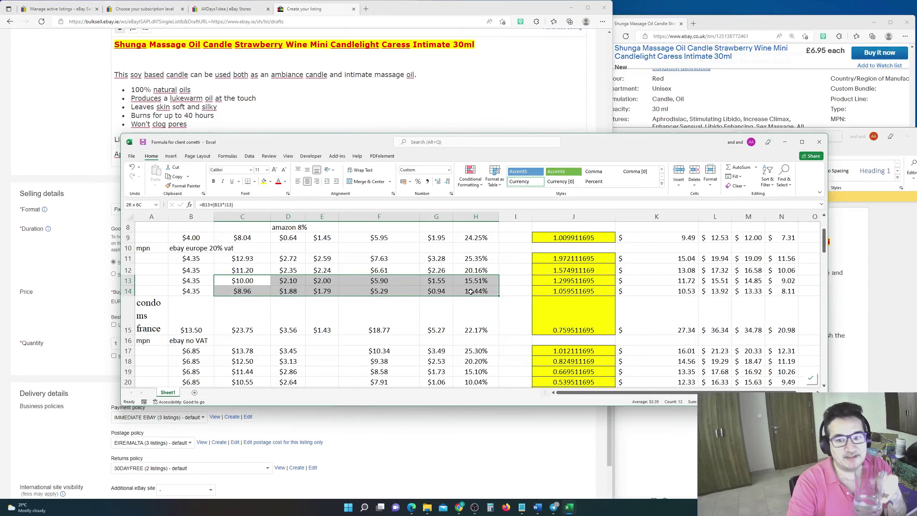
drag(242, 281, 485, 292)
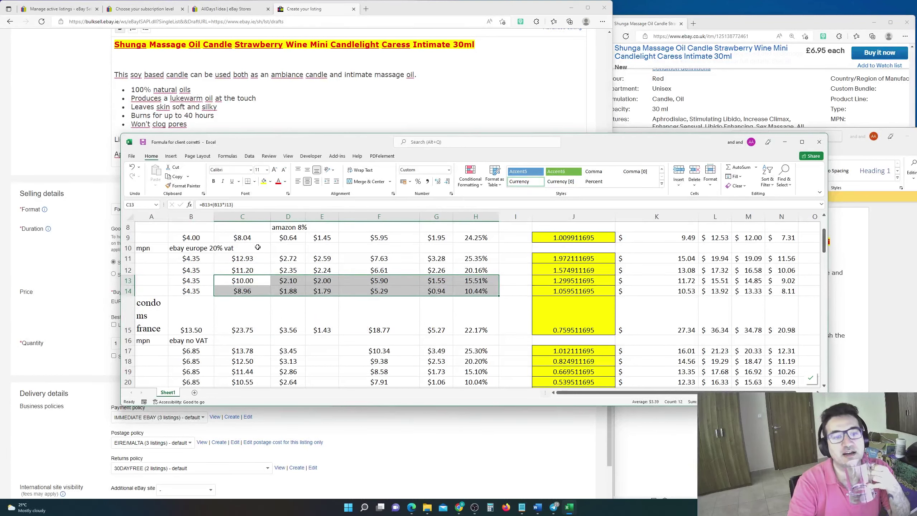
drag(221, 258, 474, 289)
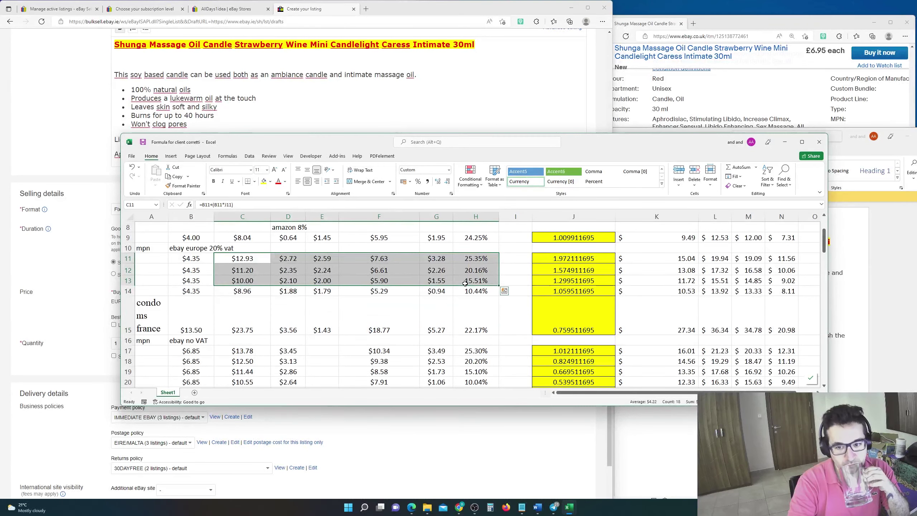
click(475, 290)
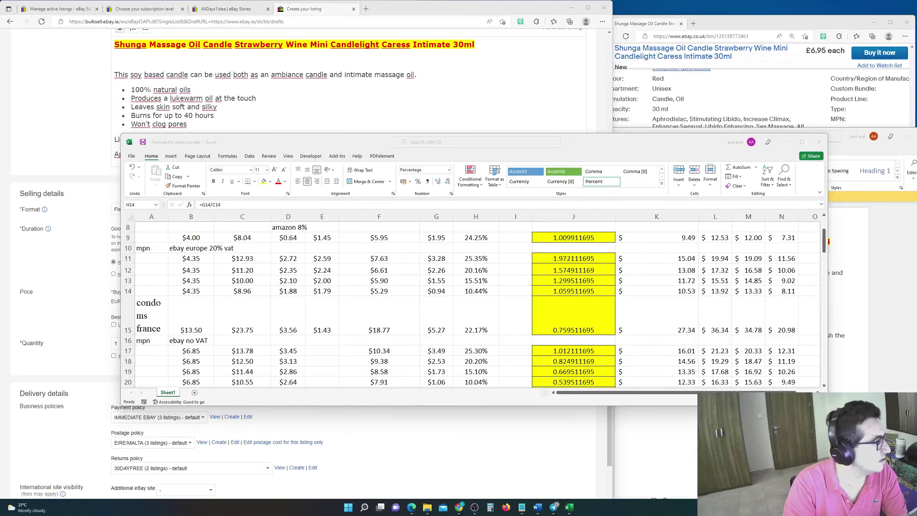
text(=)
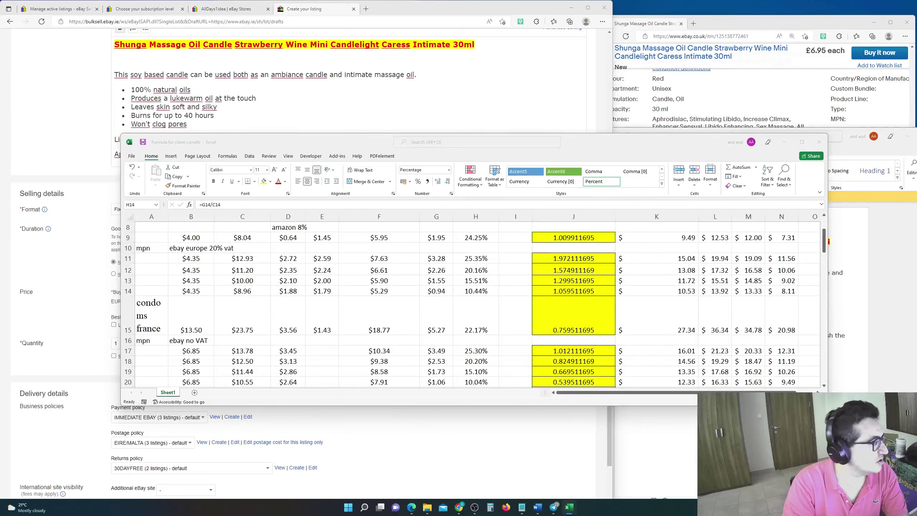
text(=)
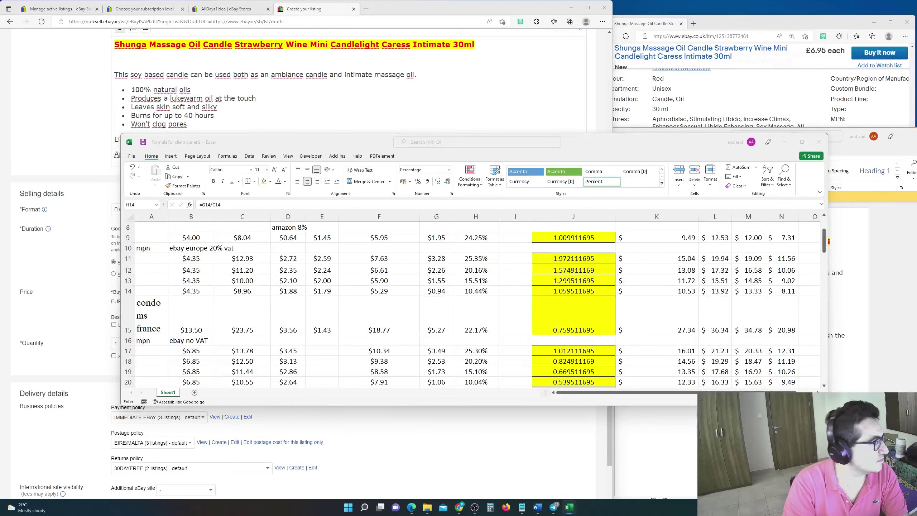
key(Escape)
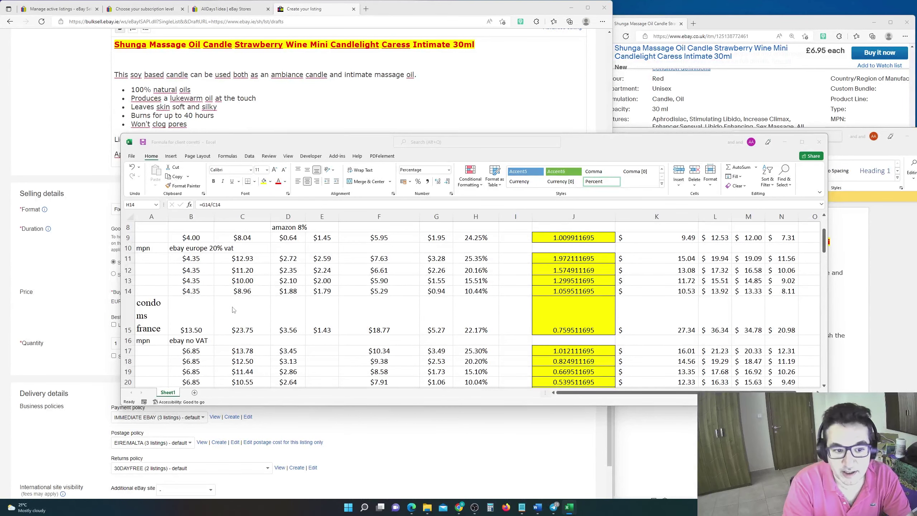
Step: Set the listing's Buy it now price to EUR 9.95 and its quantity to 2
click(116, 295)
click(147, 300)
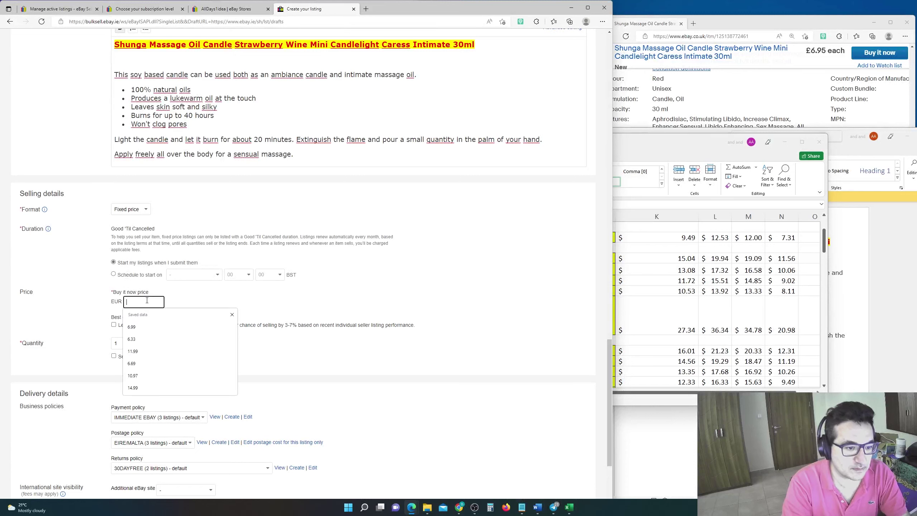
text(9.95)
click(127, 337)
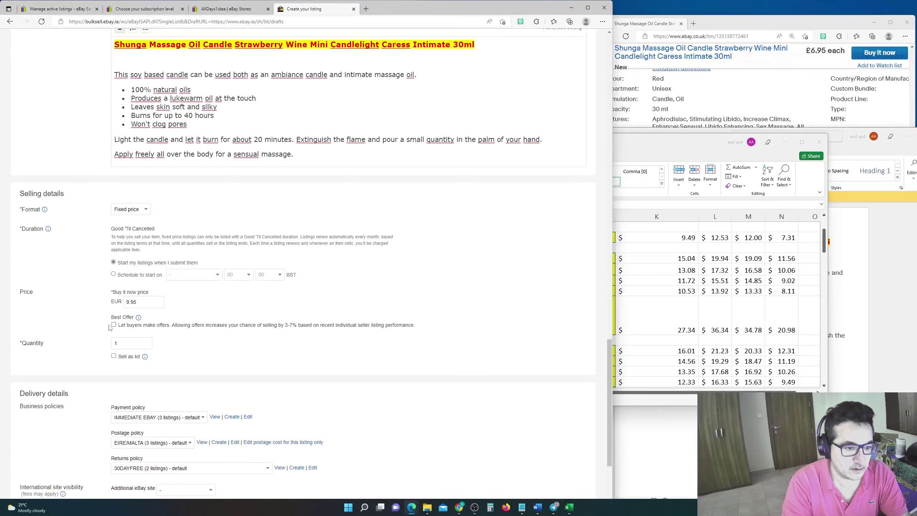
double_click(127, 337)
text(2)
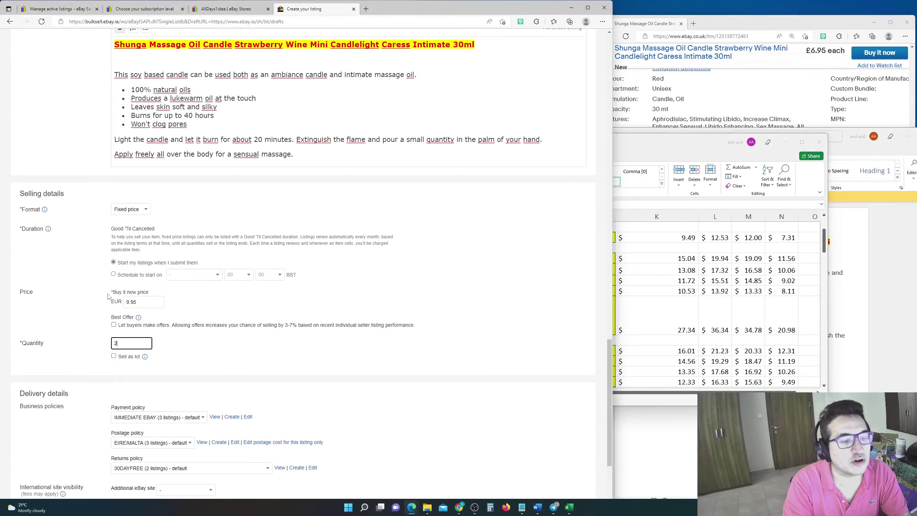
Step: Submit the Shunga strawberry wine candle listing with the displayed fees
click(101, 317)
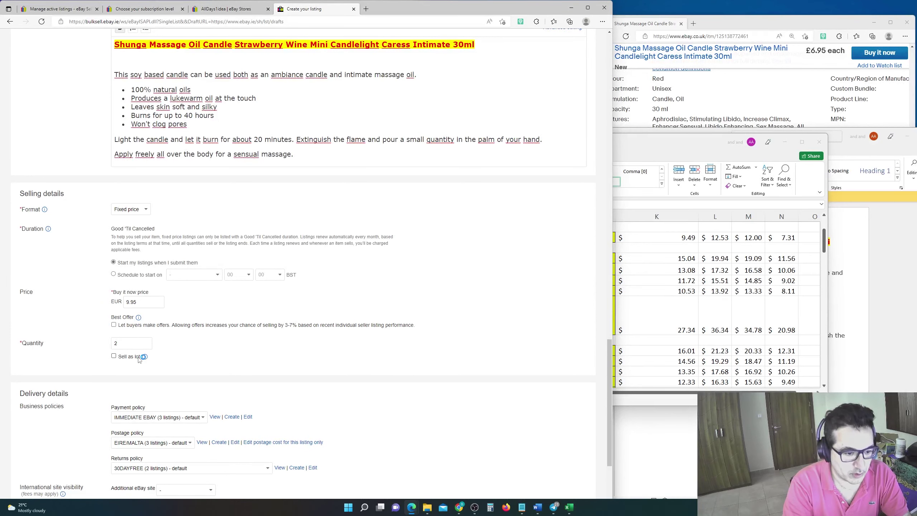
scroll(149, 323, down, 3)
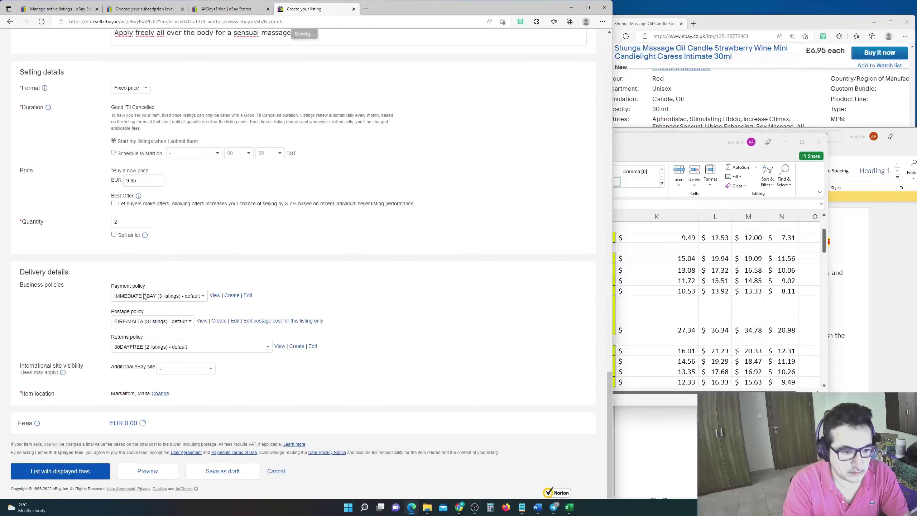
click(73, 471)
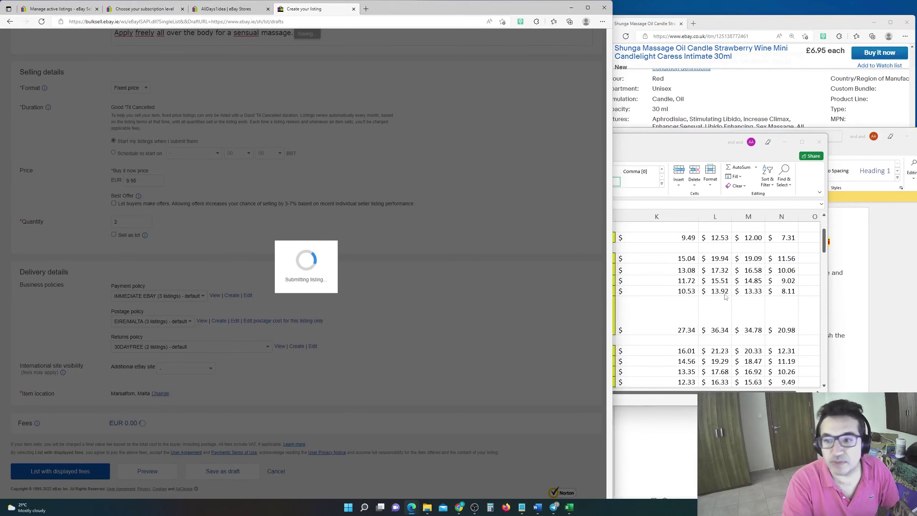
Step: Bring the Word document and the eBay UK candle listing forward beside the submitted listing
click(845, 273)
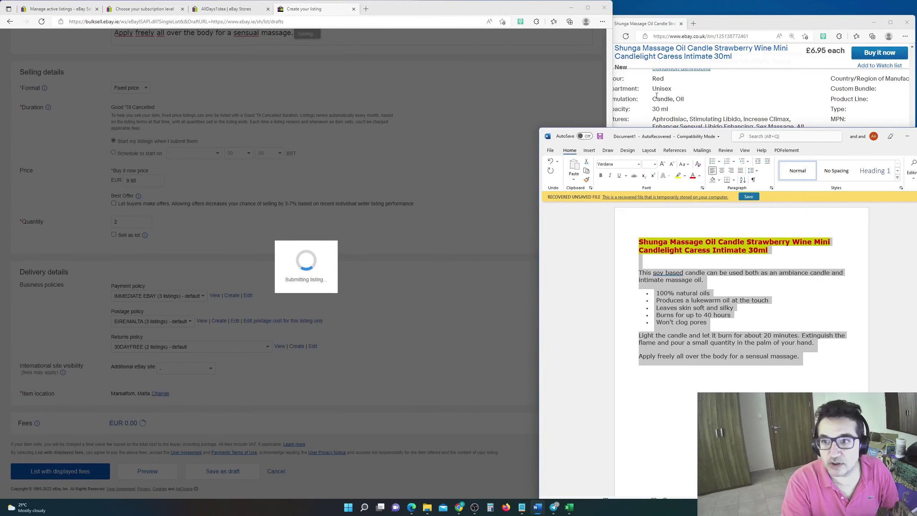
click(669, 116)
scroll(669, 115, up, 10)
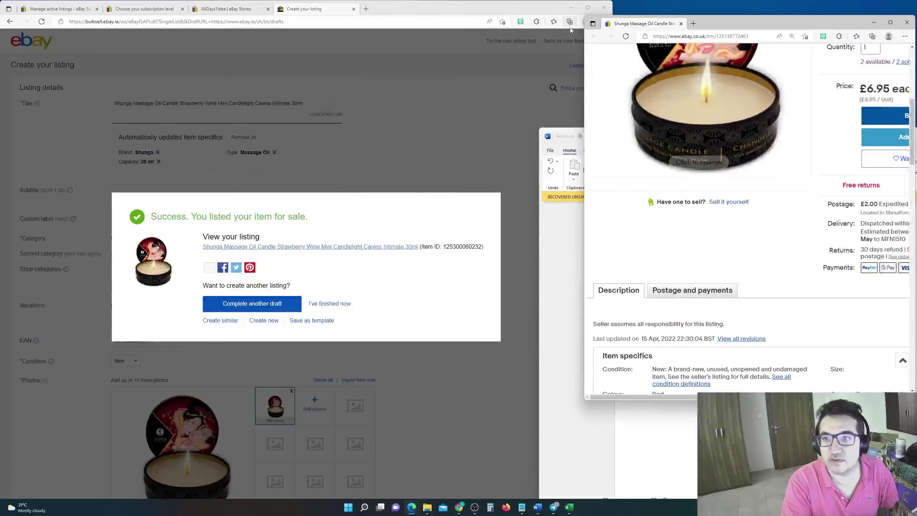
Step: Search the active eBay listings for custom label DHA02 and show the link options for the listing found
click(211, 2)
click(58, 8)
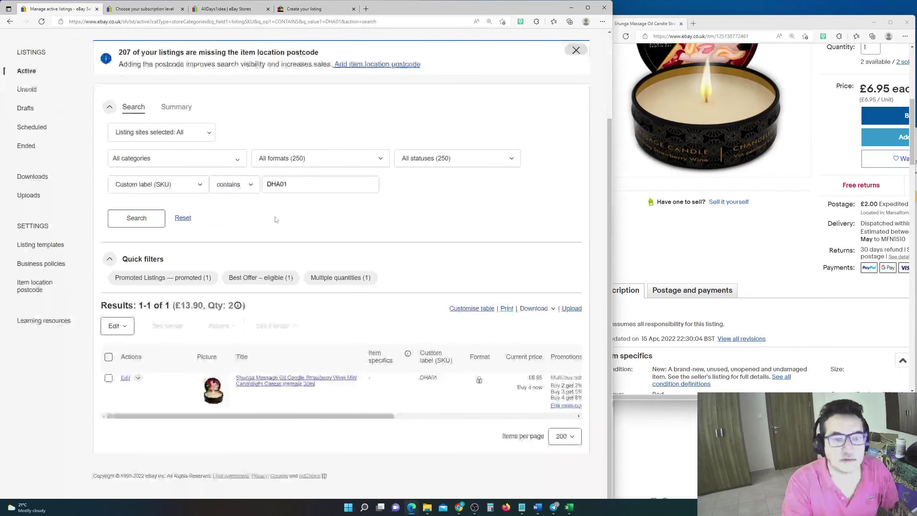
click(293, 187)
key(BackSpace)
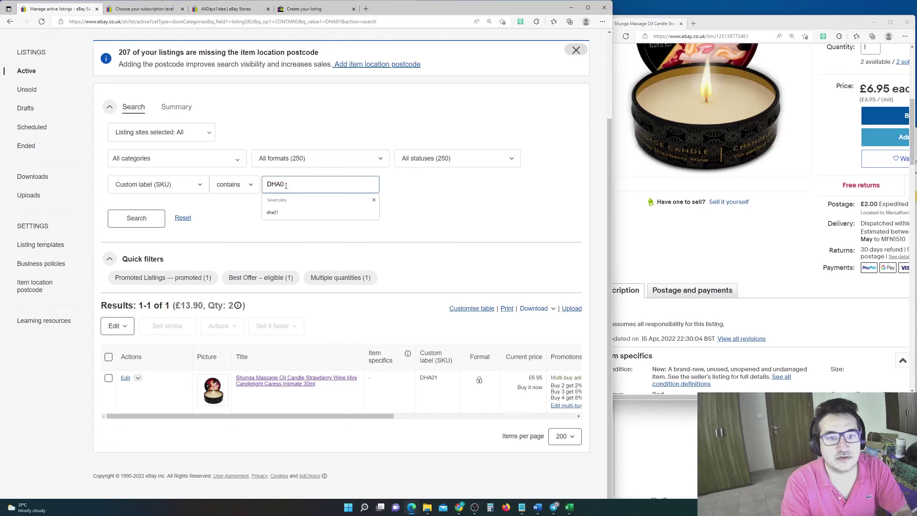
text(2)
click(131, 225)
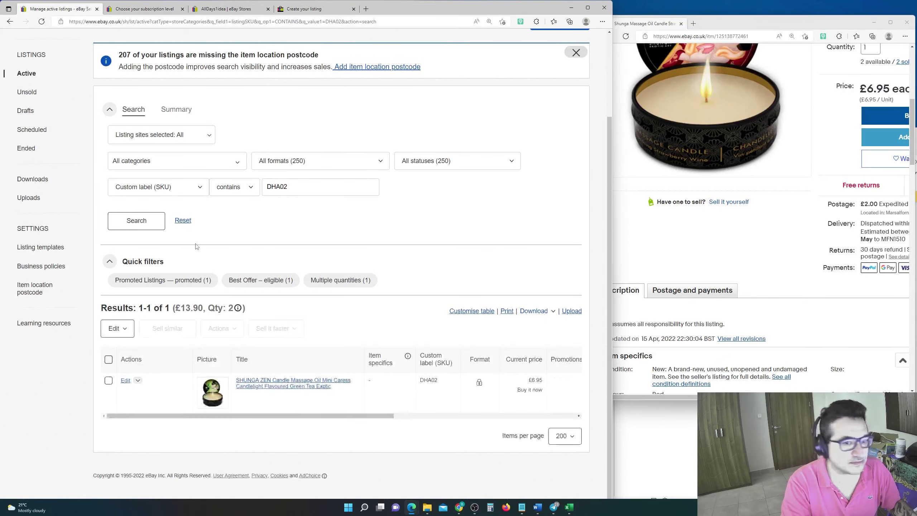
right_click(258, 382)
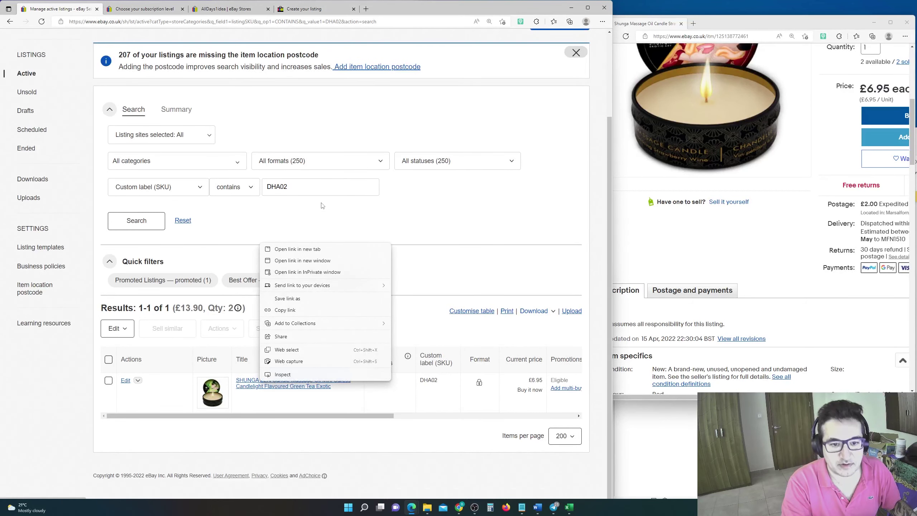
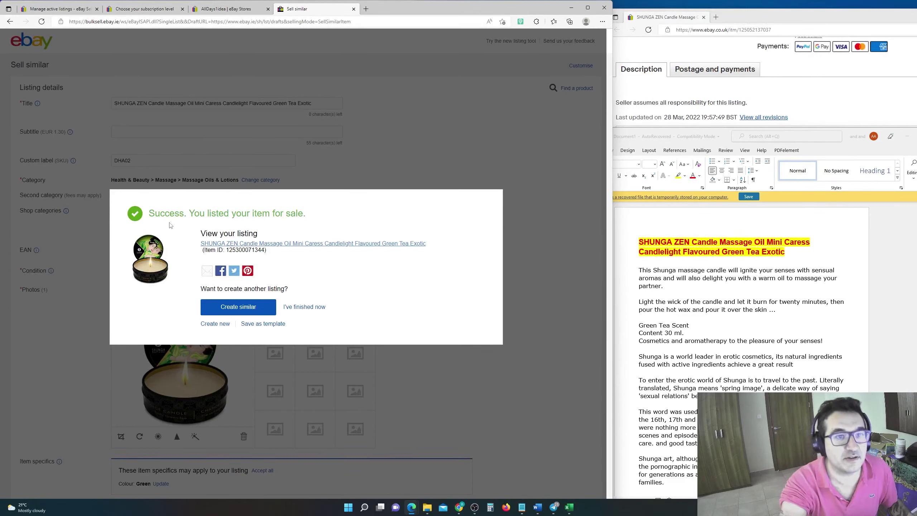
Step: Start a similar listing from the published green tea candle, and search the active listings for custom label DHA03
click(262, 311)
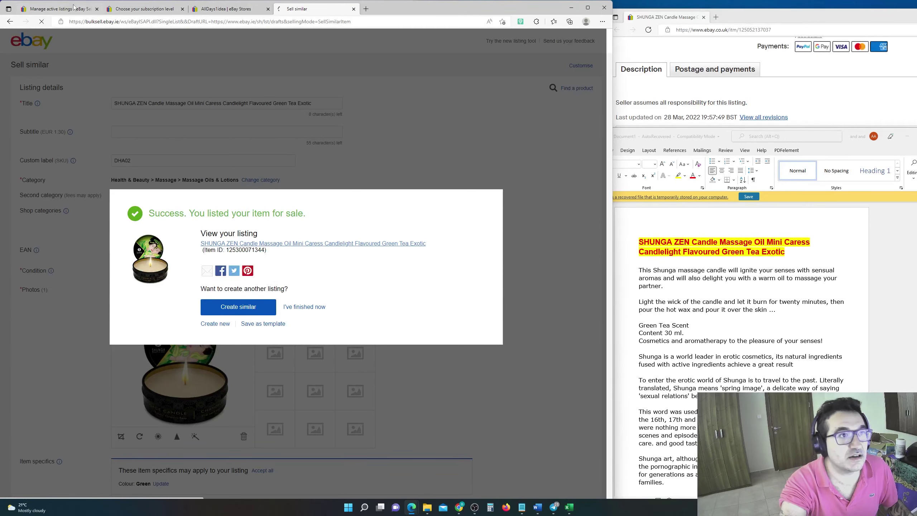
key(ctrl+1)
click(350, 292)
key(BackSpace)
text(3)
key(Return)
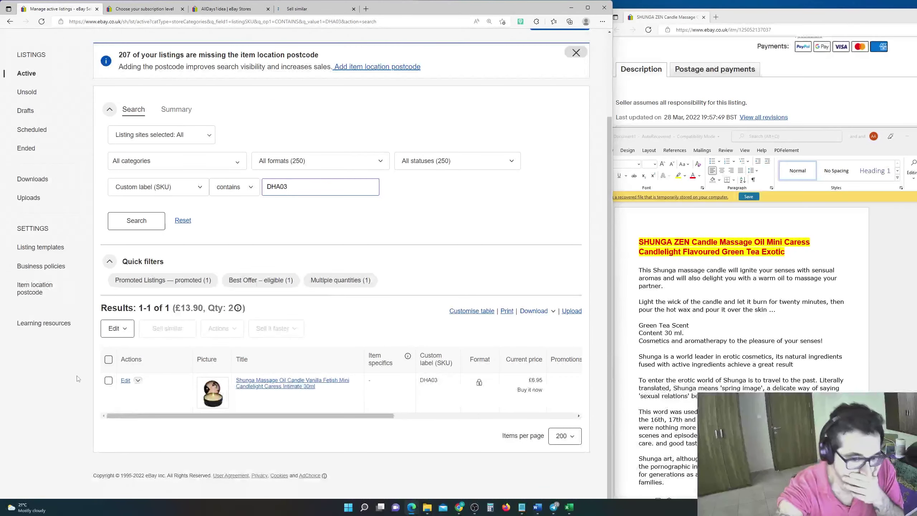
Step: Open the DHA03 vanilla candle listing in its own browser window and place it beside the active listings
right_click(284, 388)
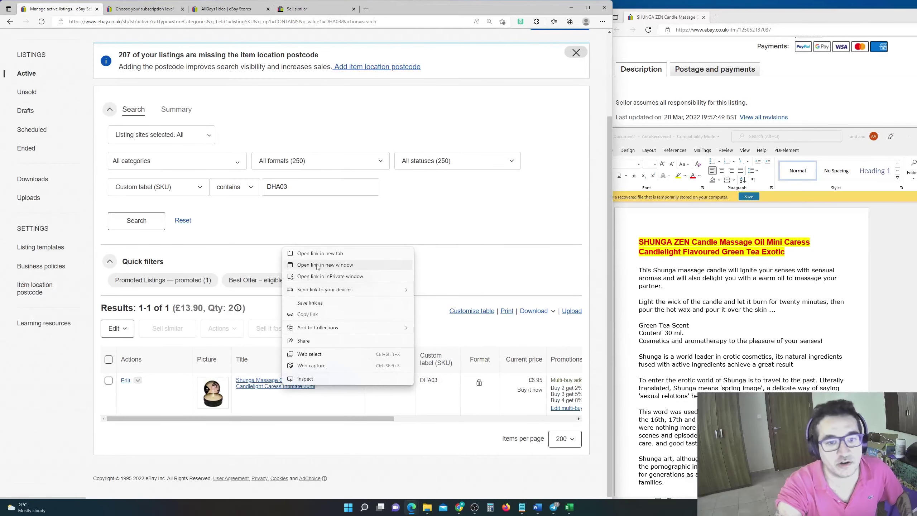
click(322, 253)
drag(145, 8, 515, 39)
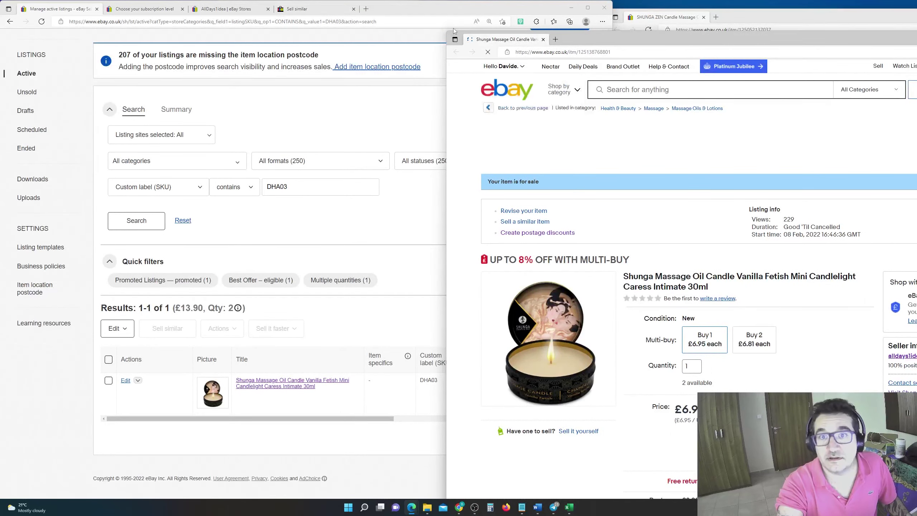
drag(447, 32, 548, 1)
Step: Copy the vanilla candle's title from the UK listing into the new listing and set the custom label to DHA03
triple_click(697, 203)
key(ctrl+c)
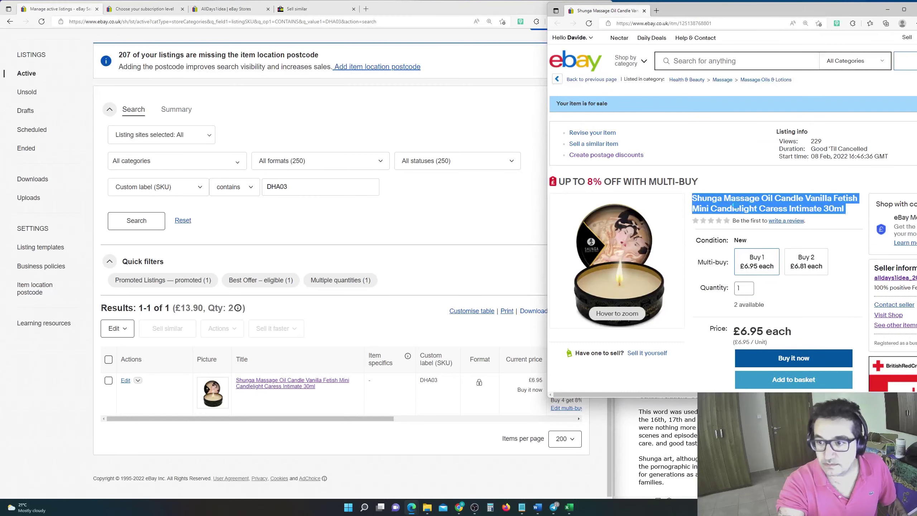
click(307, 9)
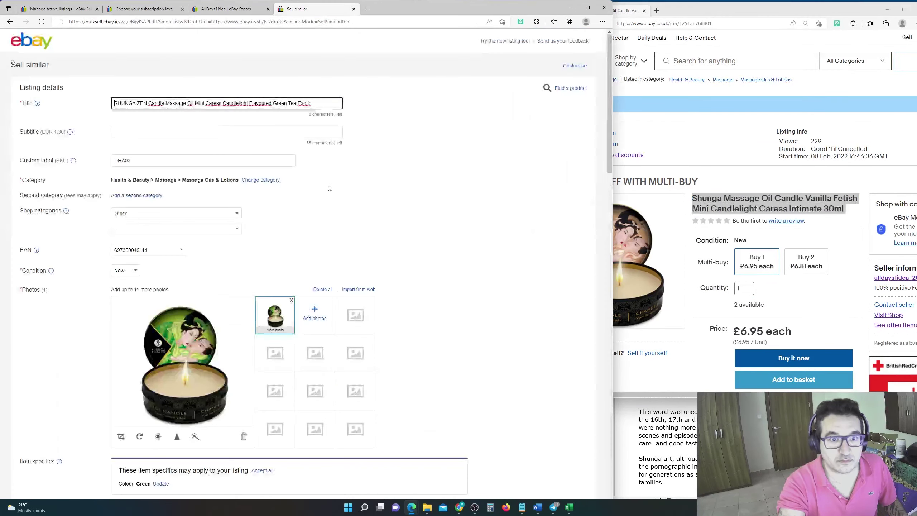
key(ctrl+v)
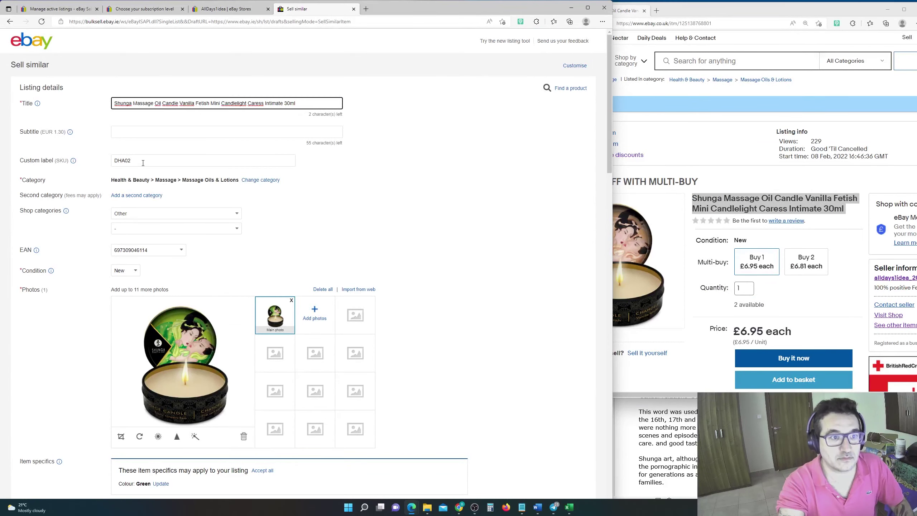
click(143, 163)
key(BackSpace)
text(3)
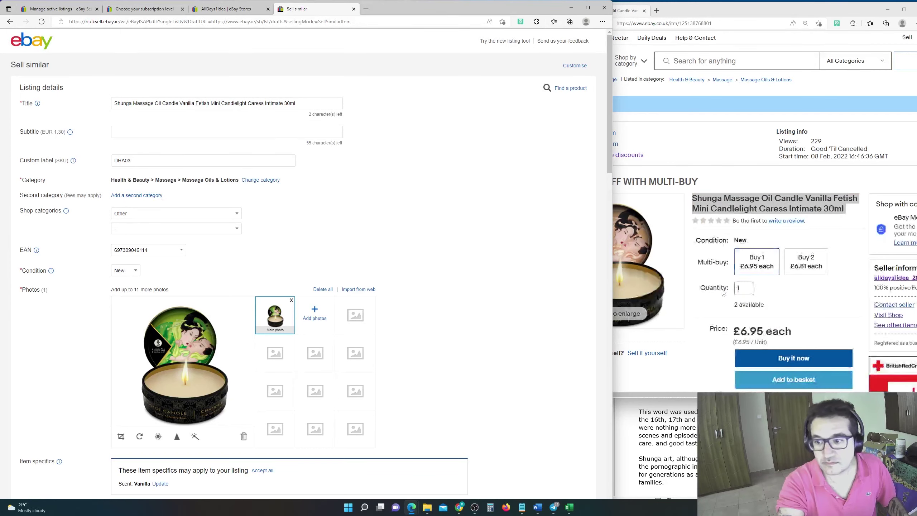
scroll(723, 292, down, 7)
click(733, 289)
scroll(780, 300, down, 4)
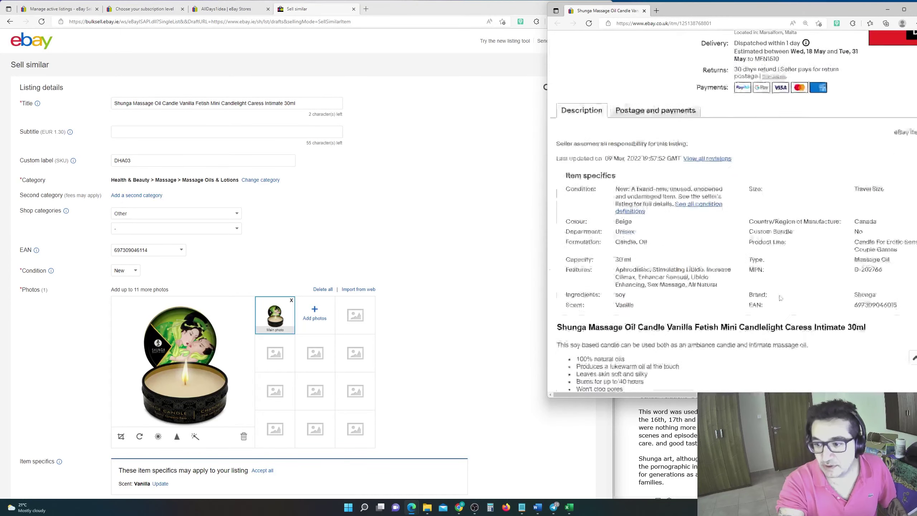
double_click(868, 295)
key(ctrl+c)
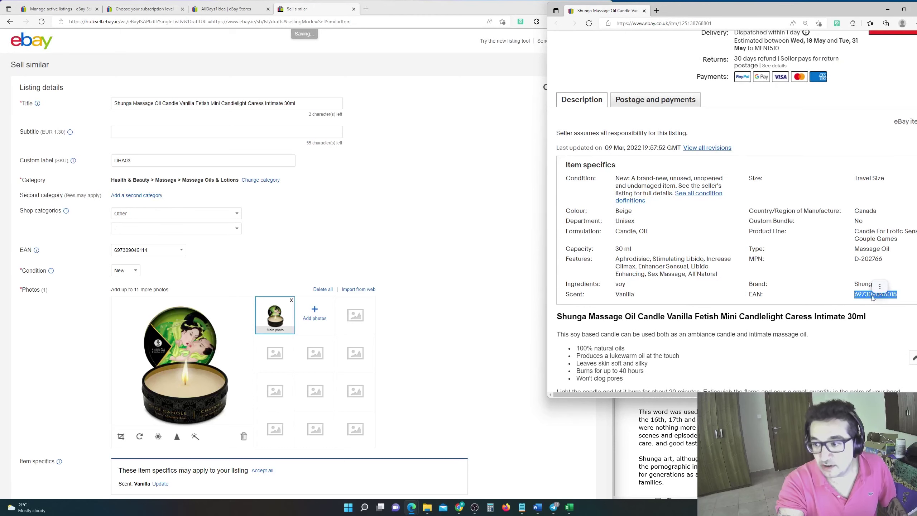
double_click(148, 250)
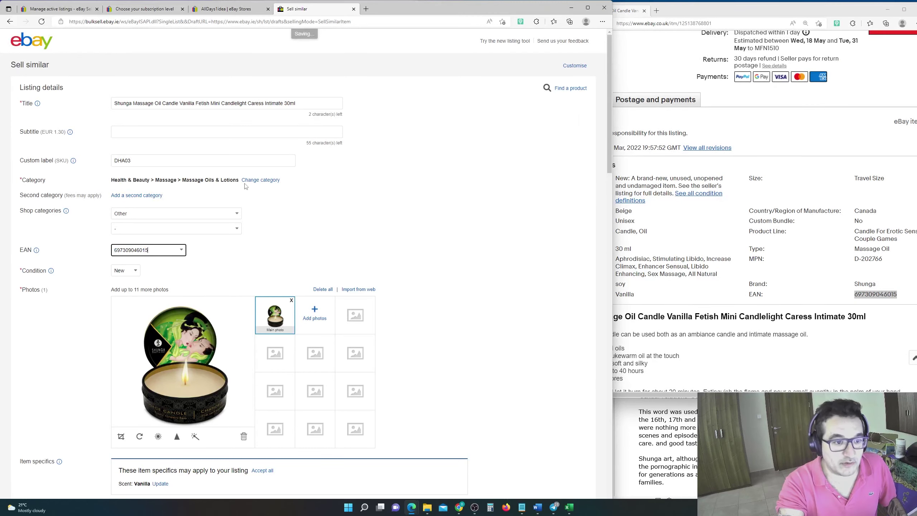
key(ctrl+v)
click(376, 255)
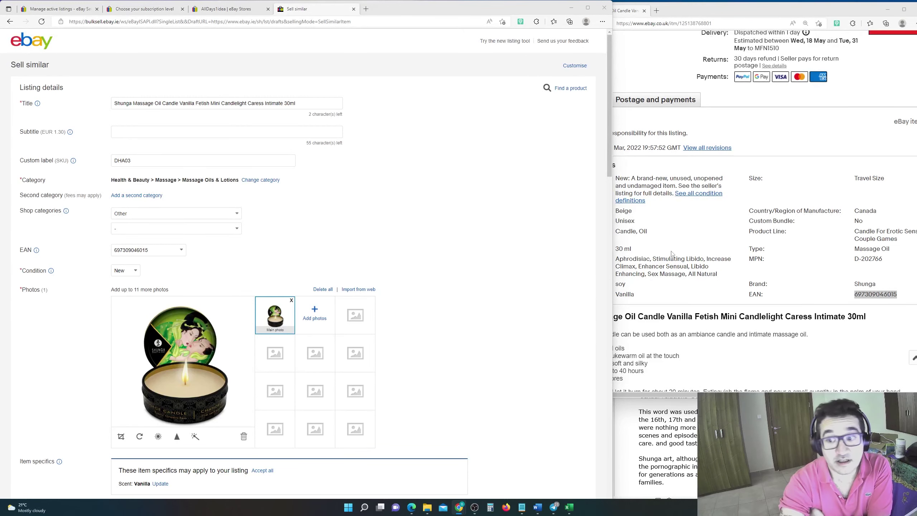
Step: Replace the green tea candle photo in the new listing with the vanilla candle photo
click(881, 247)
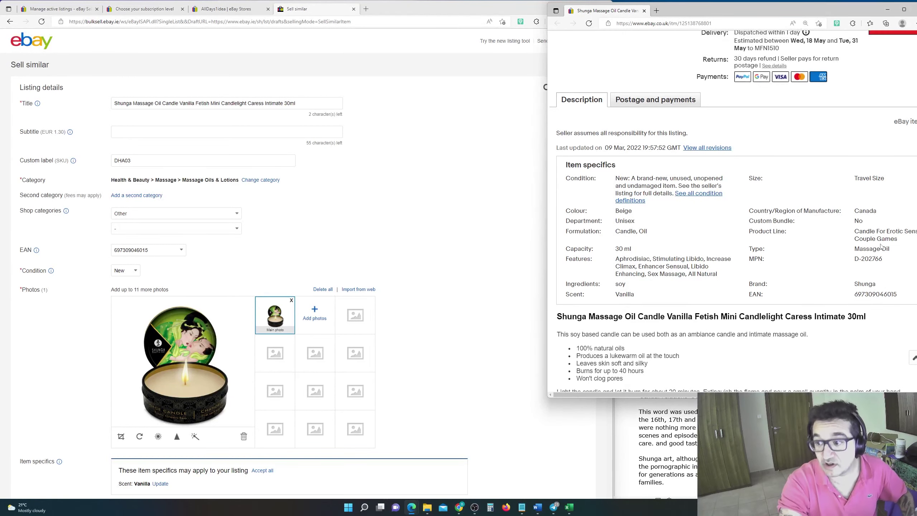
scroll(881, 247, up, 2)
click(501, 232)
click(291, 300)
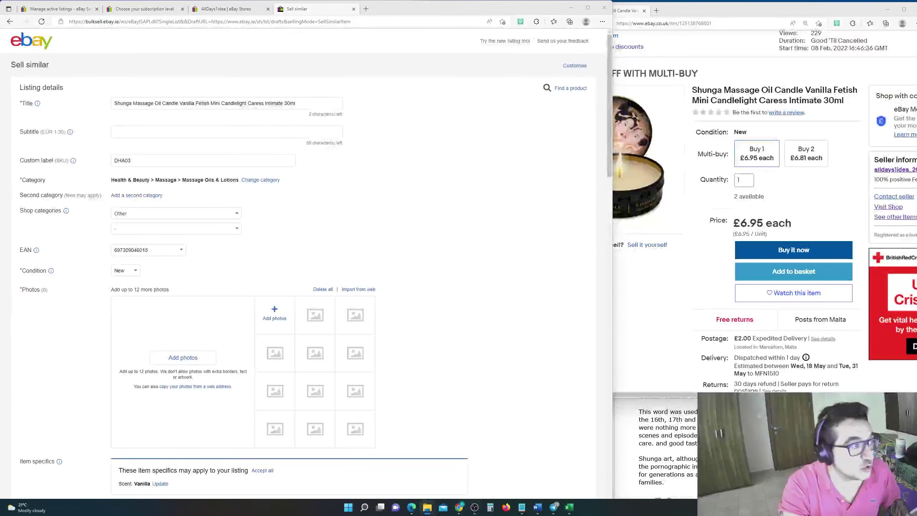
drag(468, 276, 279, 327)
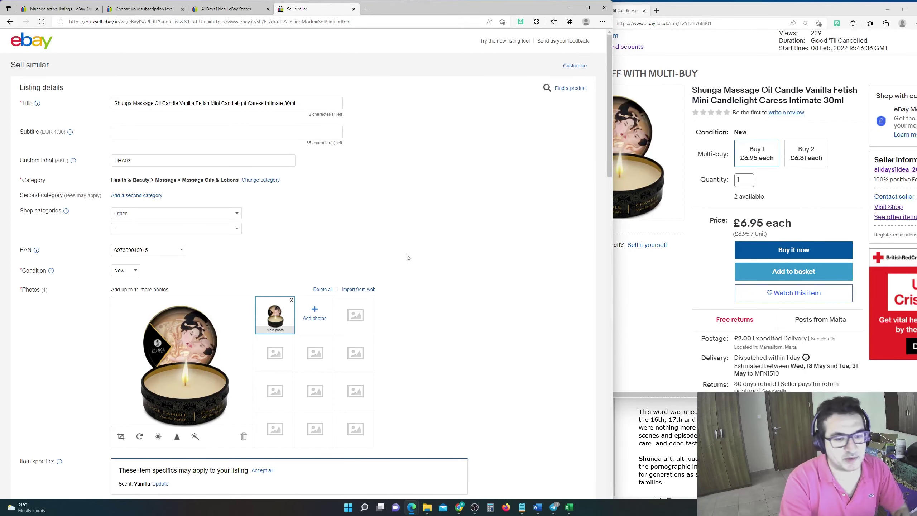
Step: Update the item specifics to scent Vanilla, MPN DHA03 and product line Shunga Candle Vanilla Fetish
scroll(406, 255, down, 8)
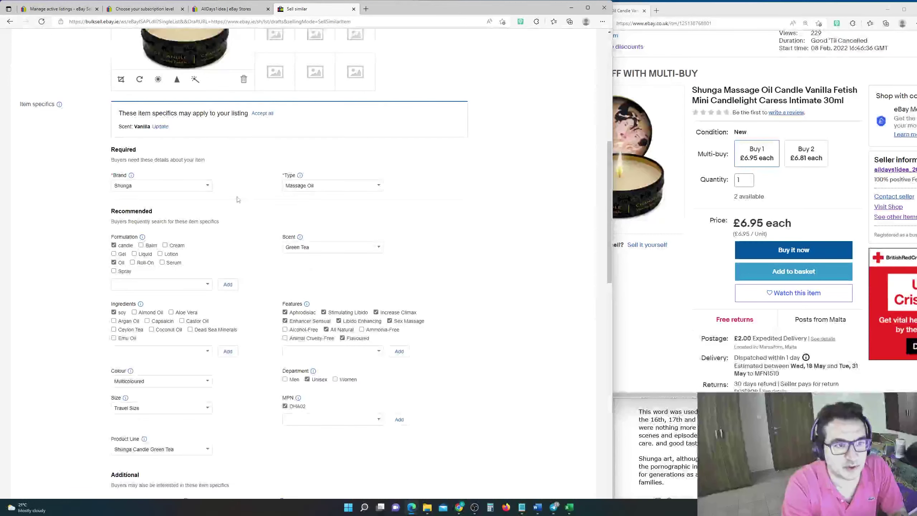
click(160, 128)
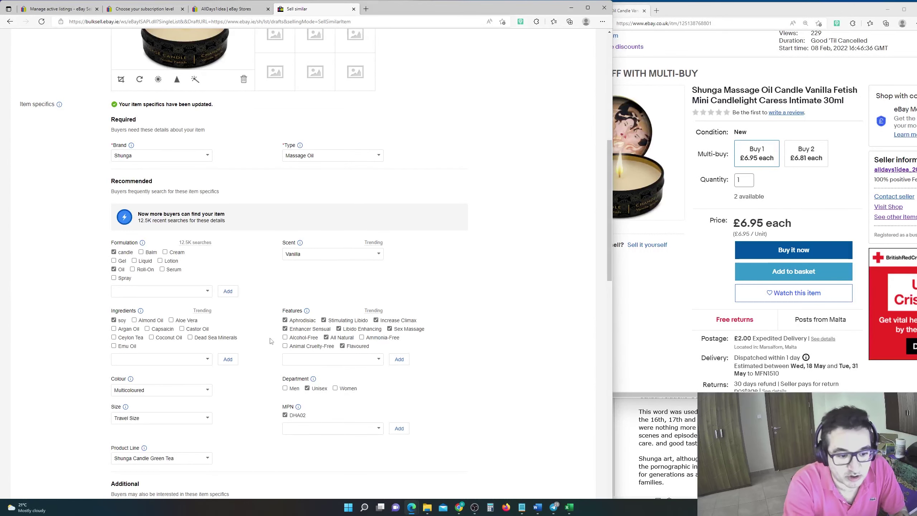
scroll(296, 415, down, 4)
click(151, 303)
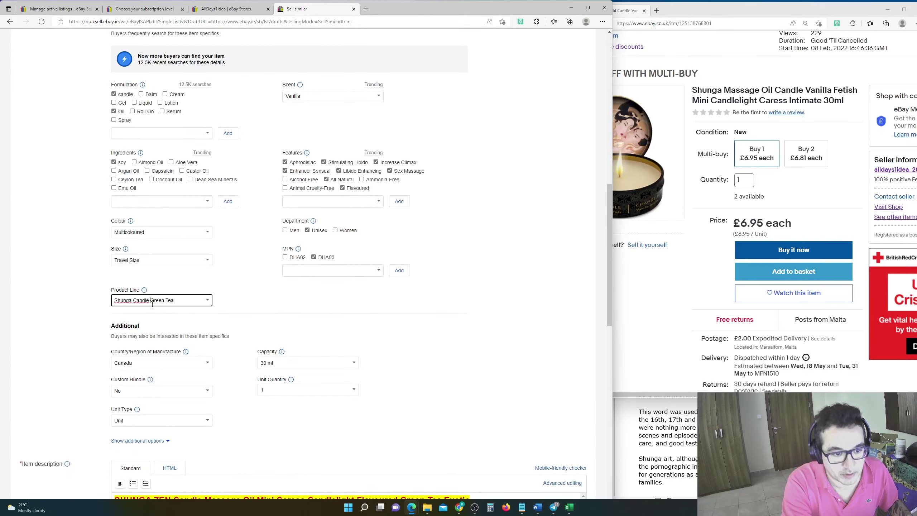
drag(153, 304, 178, 301)
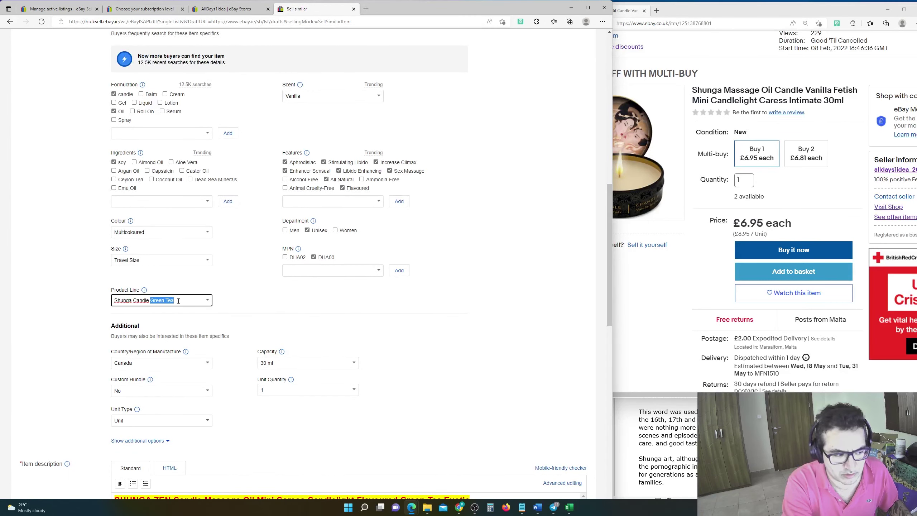
text(Vanilla Fetish)
scroll(179, 301, up, 5)
scroll(178, 301, down, 11)
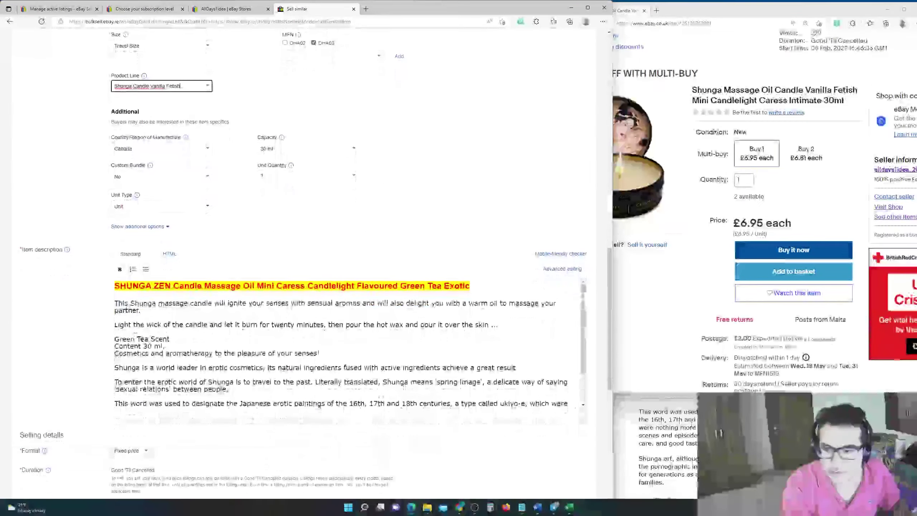
Step: Copy the vanilla candle description from the UK listing and replace the whole Word document text with it
click(667, 260)
scroll(667, 260, down, 6)
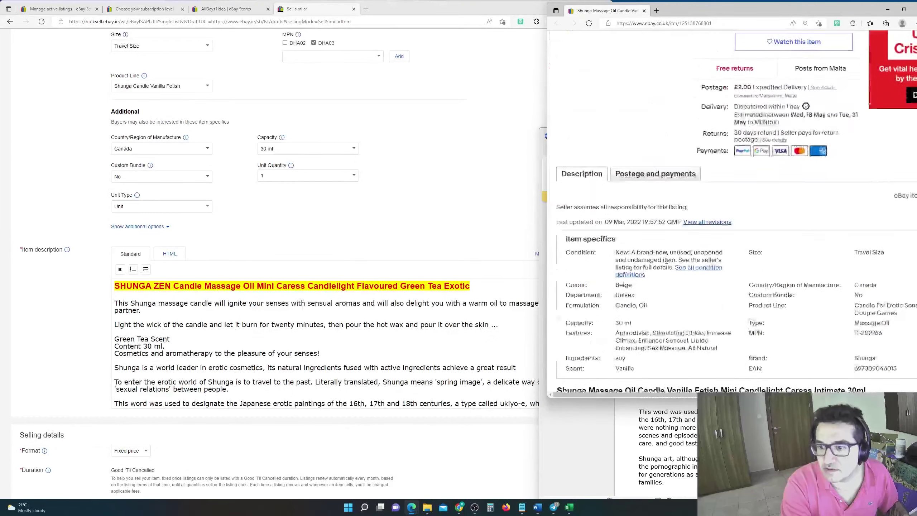
scroll(667, 260, down, 5)
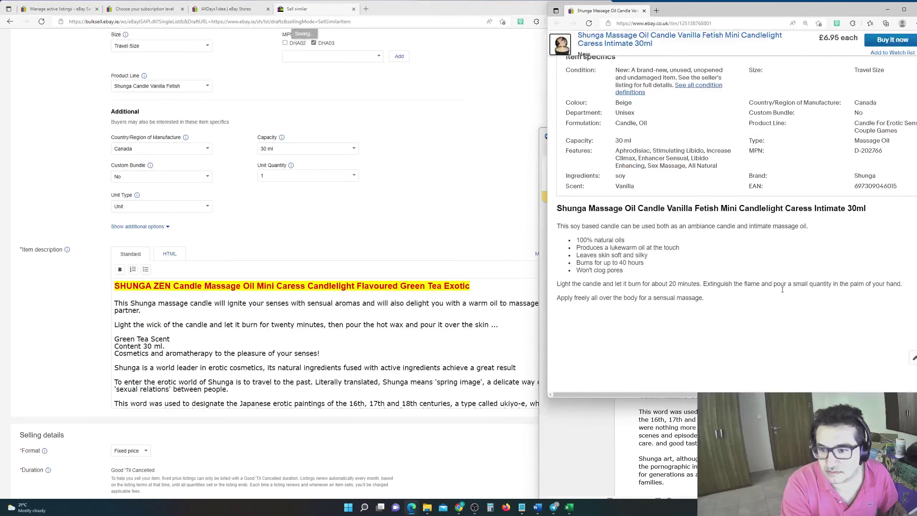
drag(749, 300, 563, 212)
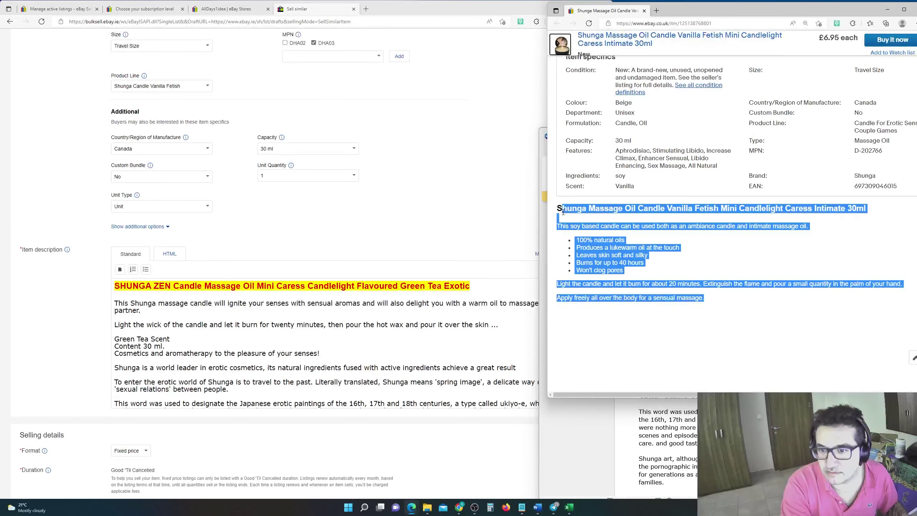
click(691, 447)
key(ctrl+a)
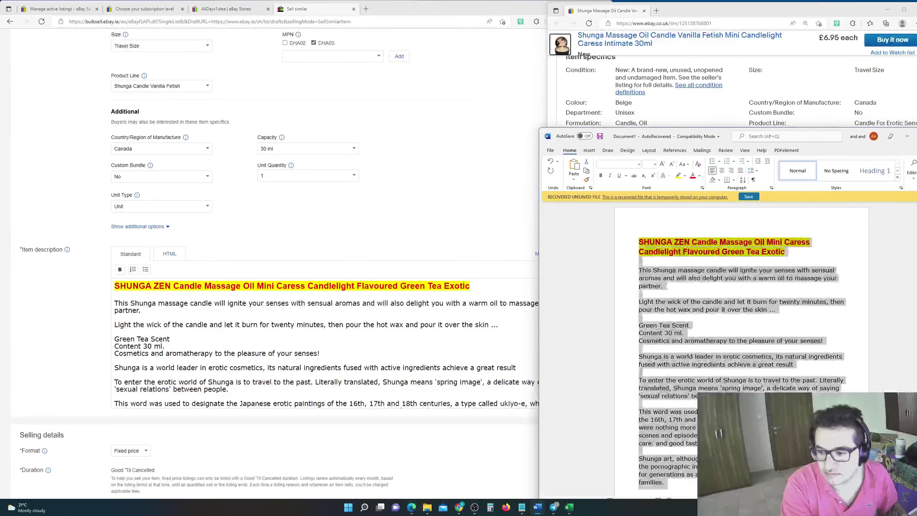
scroll(691, 447, down, 3)
click(692, 447)
key(ctrl+a)
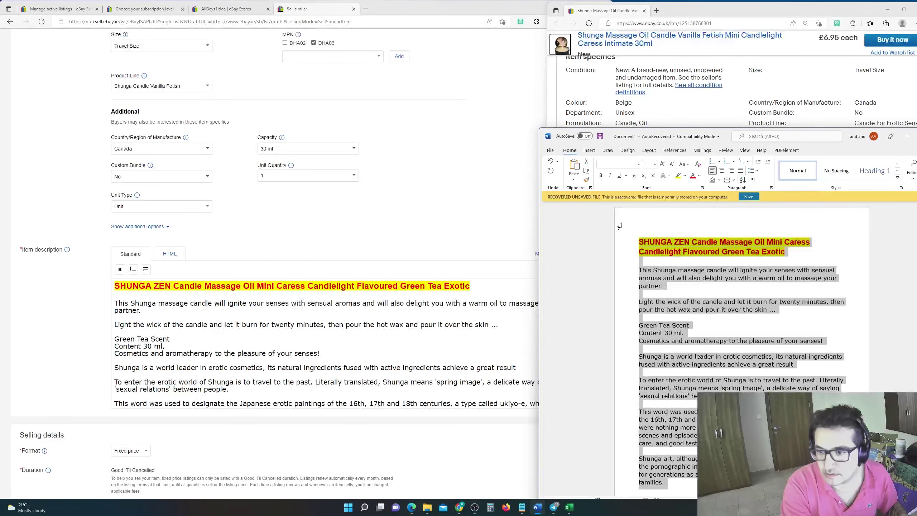
text(Shunga Massage Oil Candle Vanilla Fetish Mini Candlelight Caress Intimate 30ml This soy based candle can be used both as an ambiance candle and intimate massage oil. 100% natural oils Produces a lukewarm oil at the touch Leaves skin soft and silky Burns for up to 40 hours Won't clog pores Light the candle and let it burn for about 20 minutes. Extinguish the flame and pour a small quantity in the palm of your hand. Apply freely all over the body for a sensual massage.)
Step: Set the title line of the Word description to Verdana, size 16
triple_click(661, 248)
click(629, 166)
text(Verdana)
key(Return)
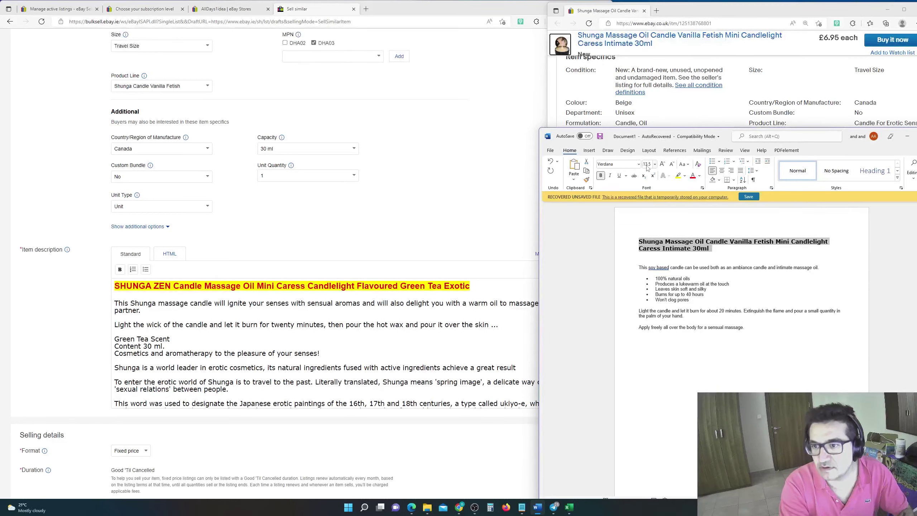
click(649, 165)
text(16)
key(Return)
Step: Highlight the description's title line in yellow and colour its text orange
click(678, 175)
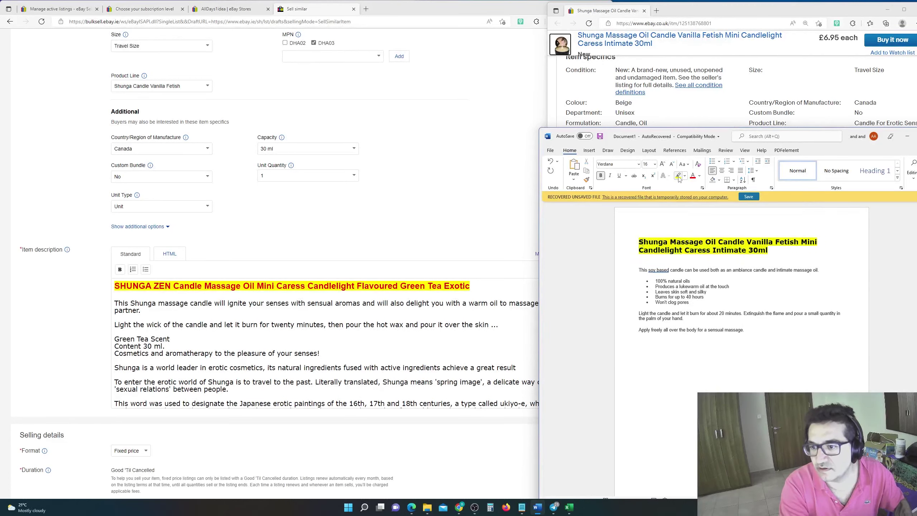
click(700, 175)
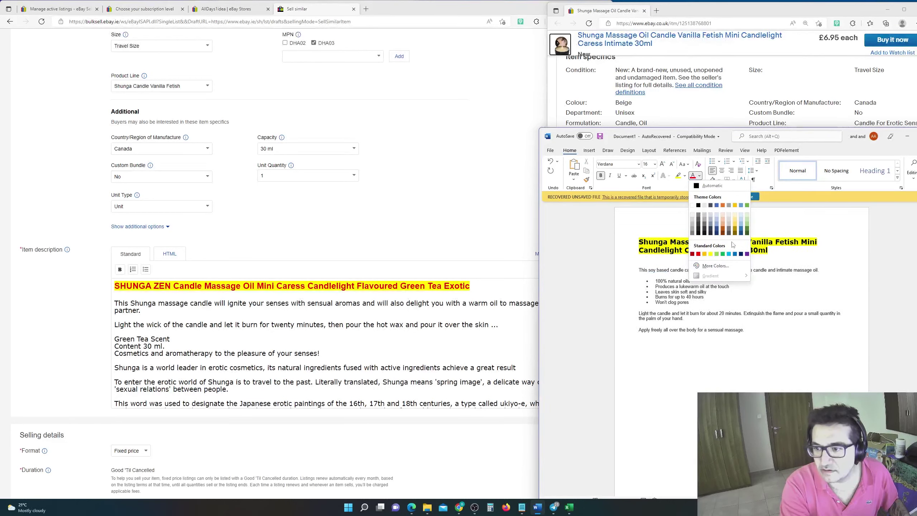
key(Escape)
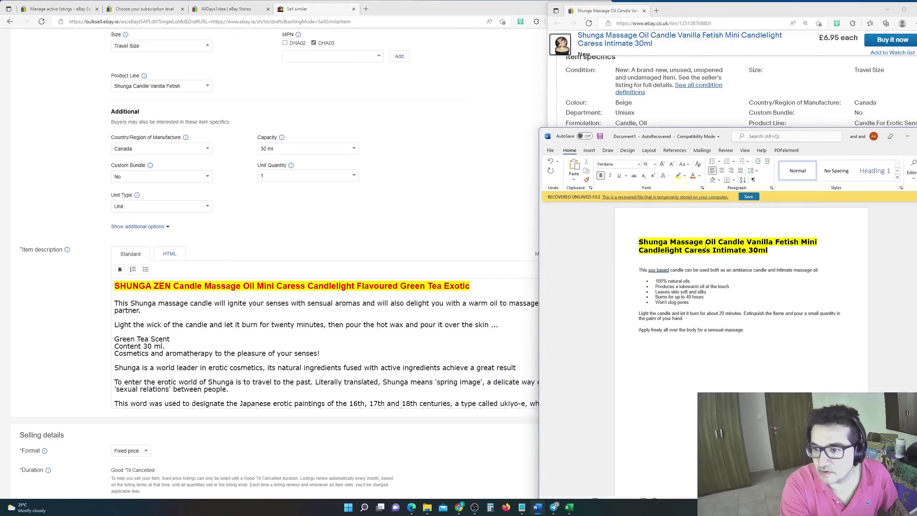
click(693, 175)
Step: Format the body text and bullet list below the title in Verdana, size 14
click(746, 334)
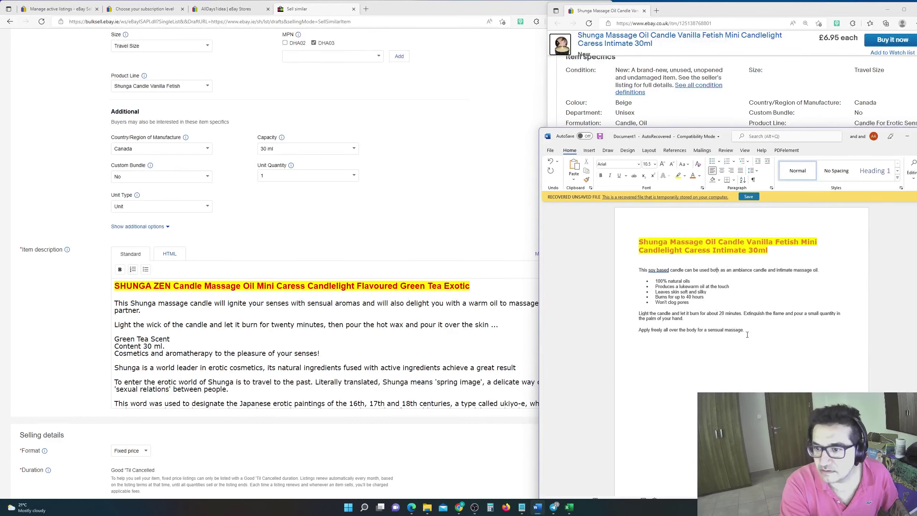
shift+click(628, 271)
click(648, 164)
text(14)
key(Return)
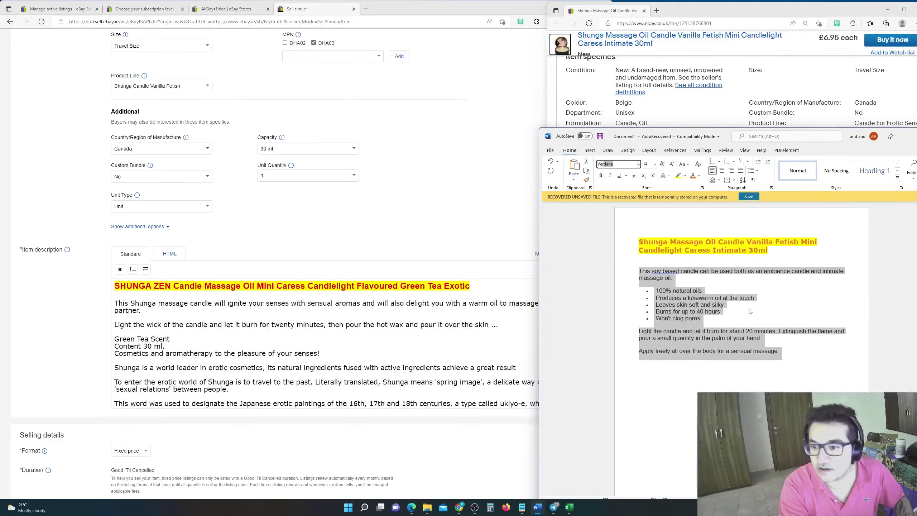
text(ù)
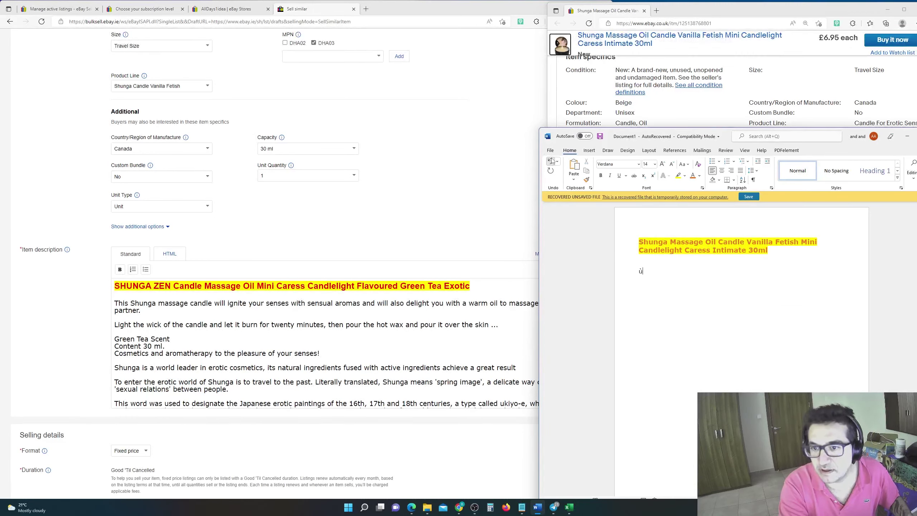
key(ctrl+z)
click(781, 343)
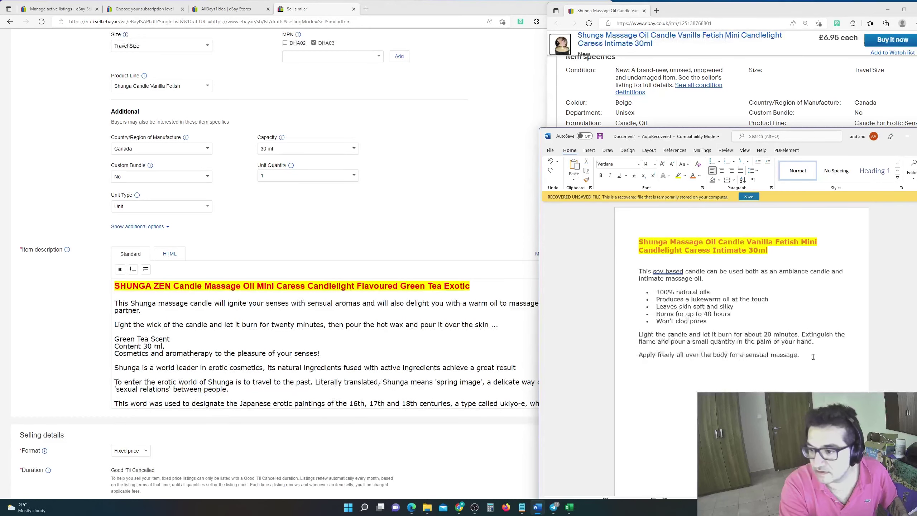
Step: Replace the new listing's item description with the formatted vanilla candle text from Word and submit the listing
key(ctrl+a)
click(402, 379)
scroll(402, 380, down, 1)
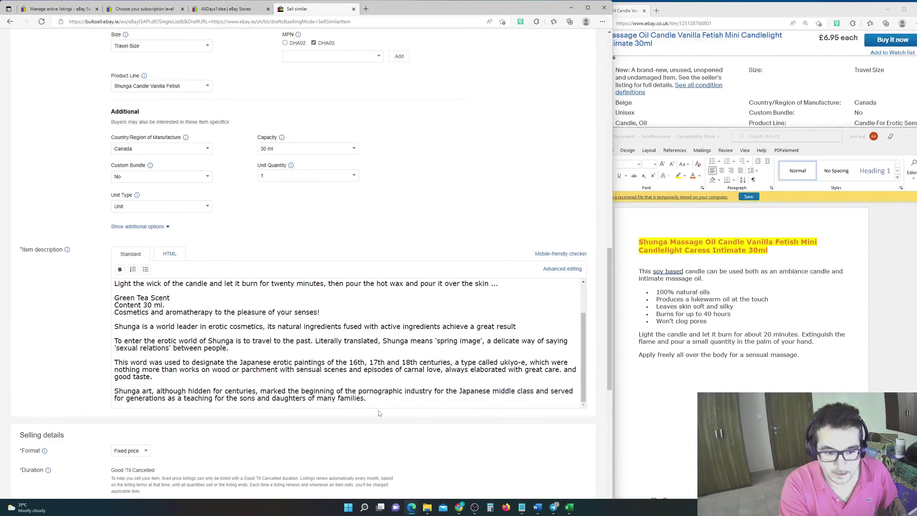
key(ctrl+a)
key(BackSpace)
text(Shunga Massage Oil Candle Vanilla Fetish Mini Candlelight Caress Intimate 30ml  This soy based candle can be used both as an ambiance candle and intimate massage oil. 100% natural oils Produces a lukewarm oil at the touch Leaves skin soft and silky Burns for up to 40 hours Won't clog pores Light the candle and let it burn for about 20 minutes. Extinguish the flame and pour a small quantity in the palm of your hand. Apply freely all over the body for a sensual massage.)
scroll(113, 323, down, 10)
click(60, 476)
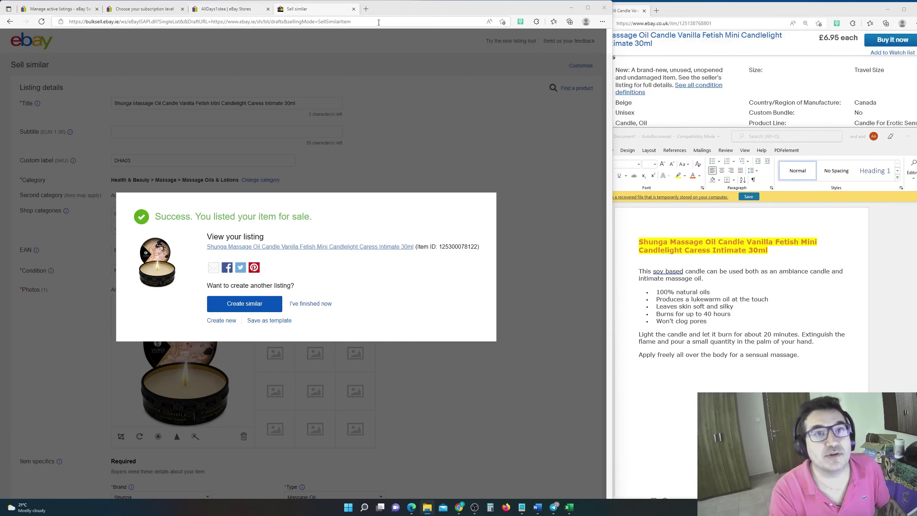
Step: Open ebay.it in a new browser tab and go to the account's selling overview
click(366, 8)
text(ebay.it)
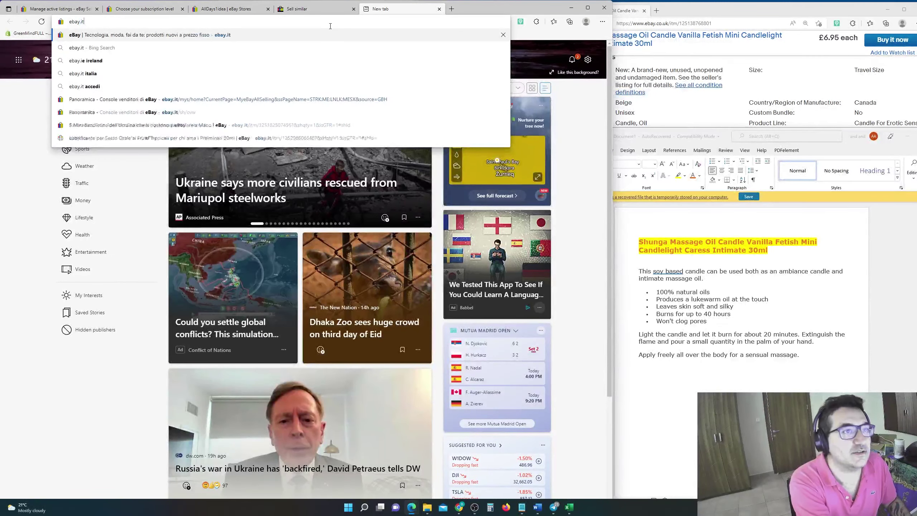
key(Return)
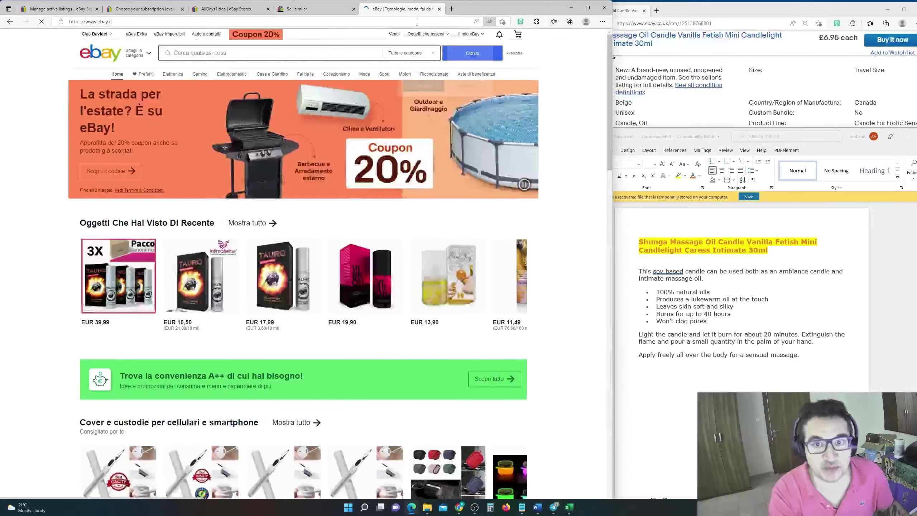
click(490, 32)
mouse_move(473, 44)
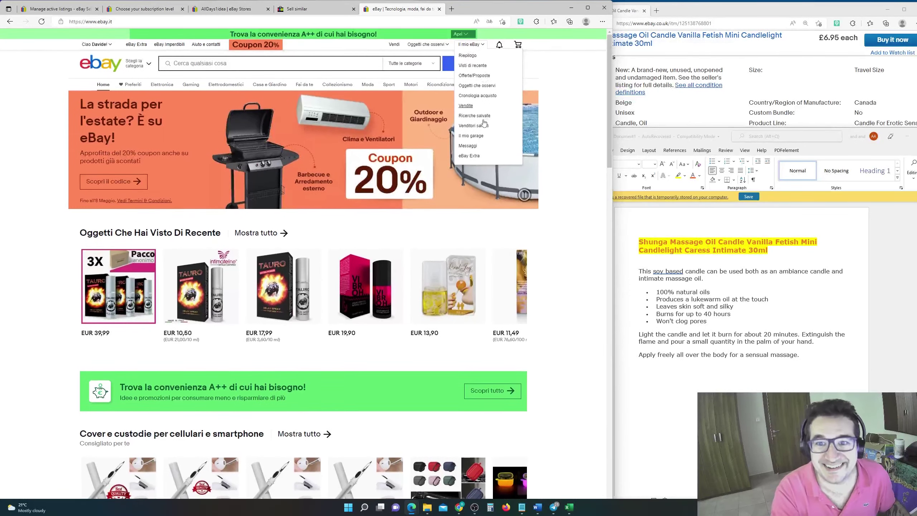
click(481, 107)
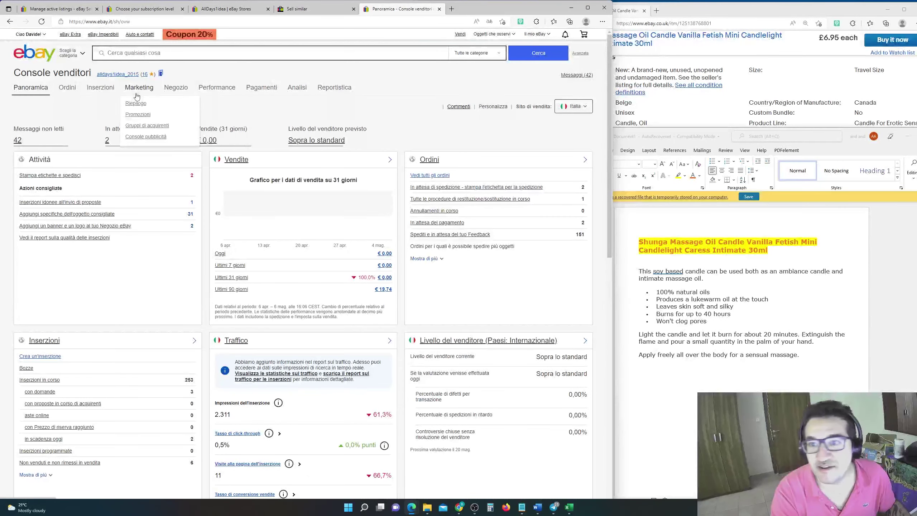
Step: Start creating a new listing on ebay.it and sign in with the account password
mouse_move(96, 92)
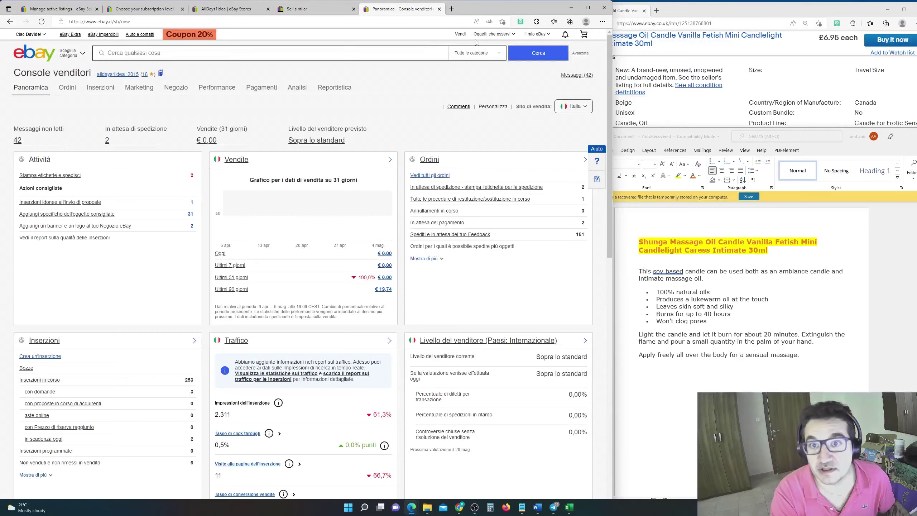
click(460, 35)
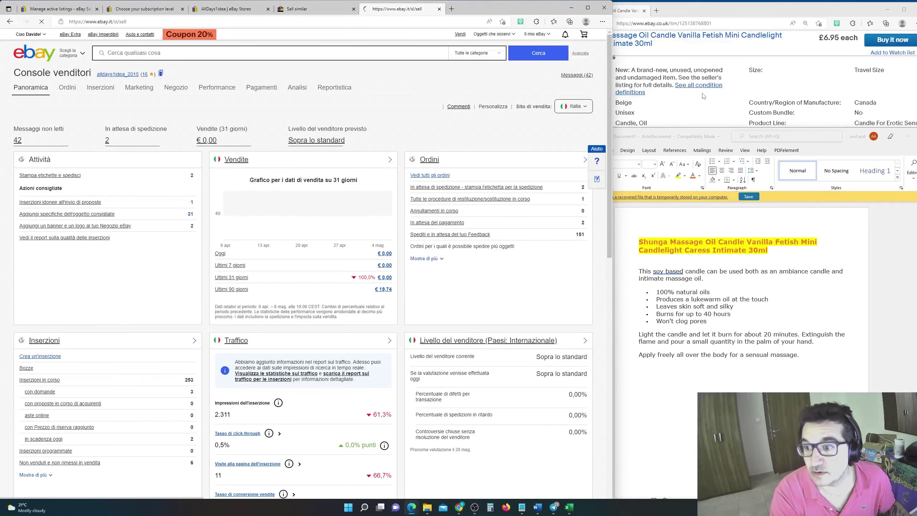
click(774, 109)
scroll(774, 109, up, 5)
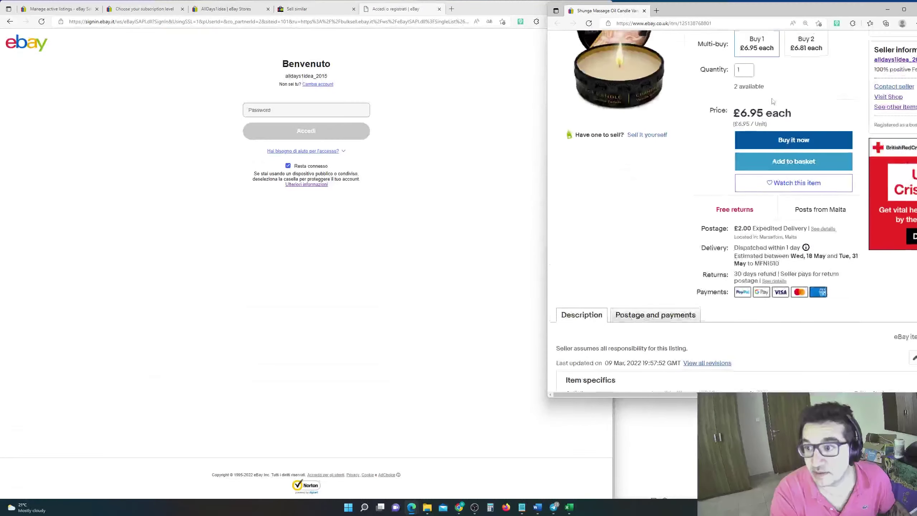
scroll(773, 110, down, 2)
scroll(859, 221, down, 3)
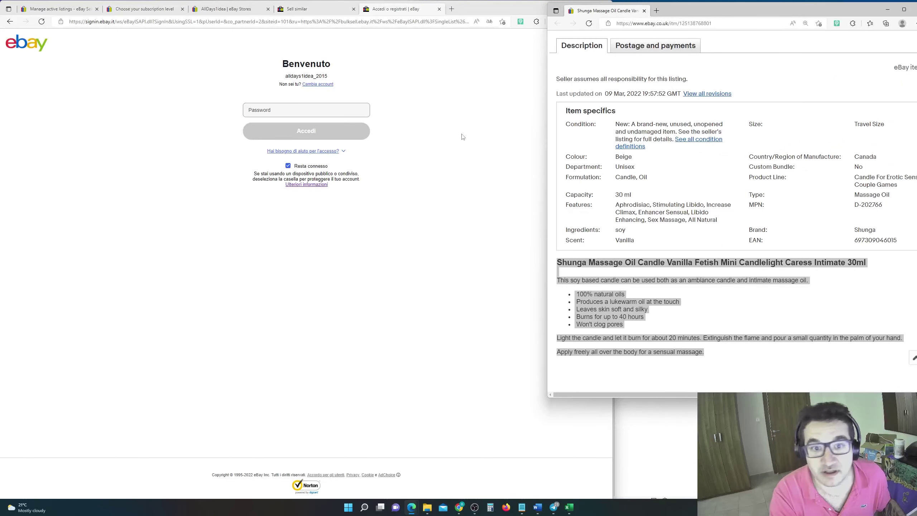
click(264, 110)
text(•)
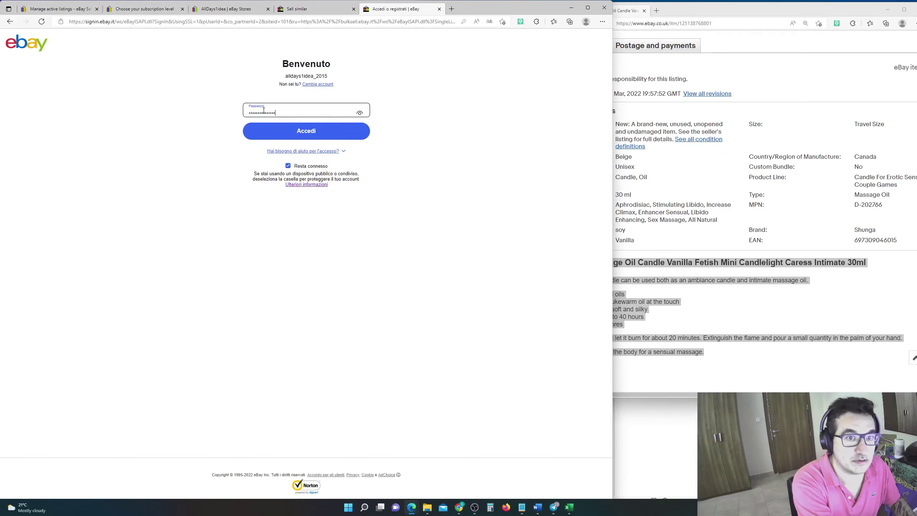
key(Return)
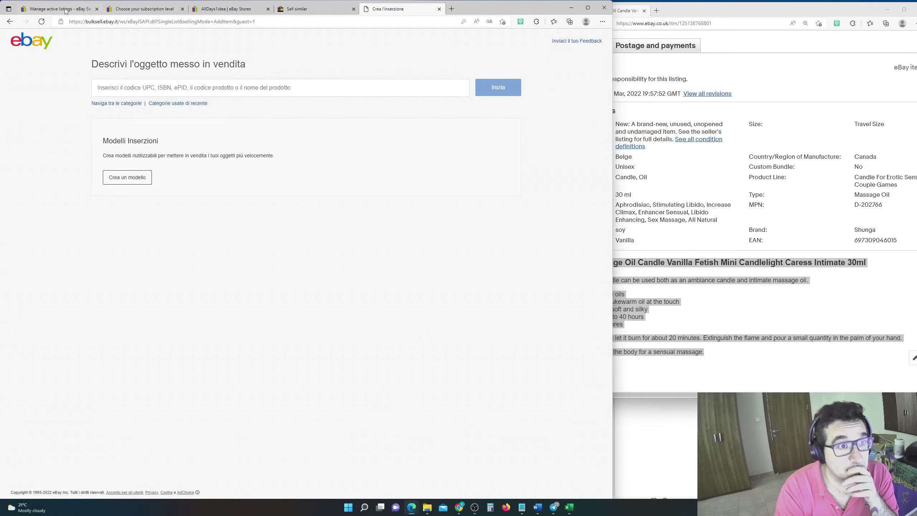
Step: Search the active eBay UK listings for custom label DHA01 and close the vanilla candle listing window
click(65, 11)
click(305, 188)
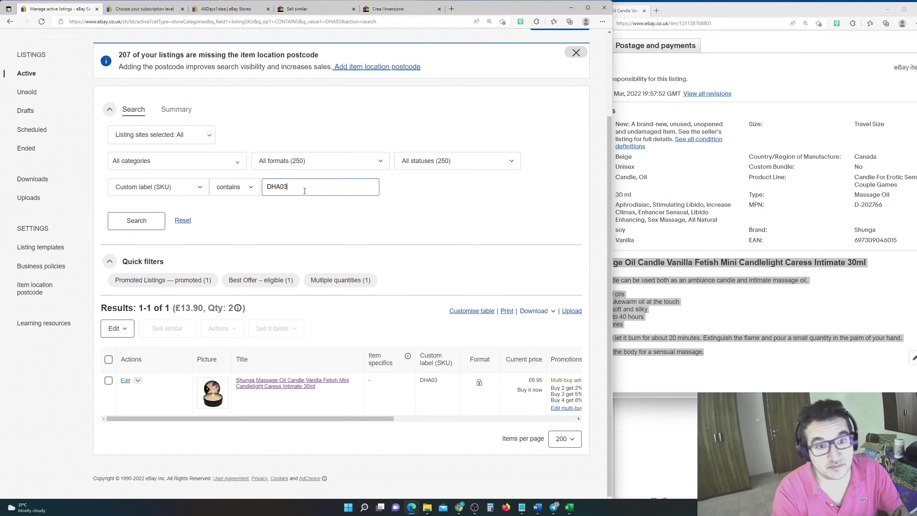
key(BackSpace)
key(Return)
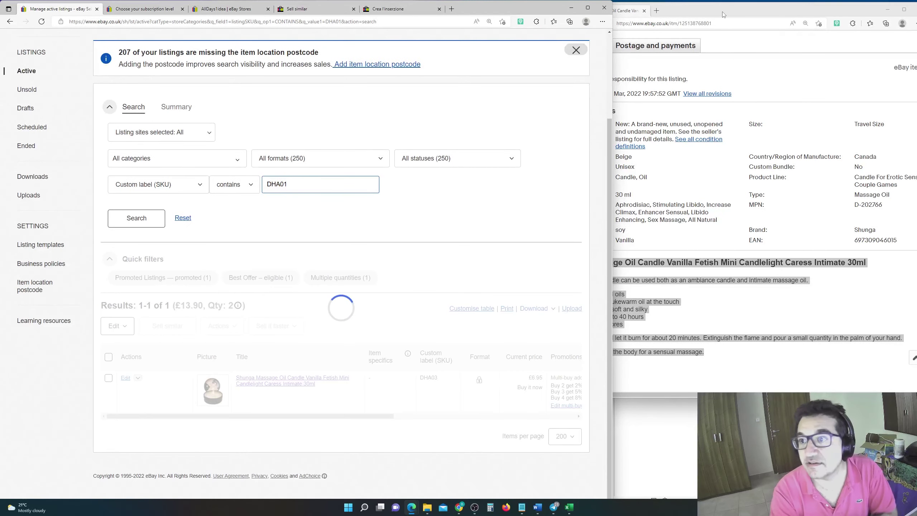
click(884, 10)
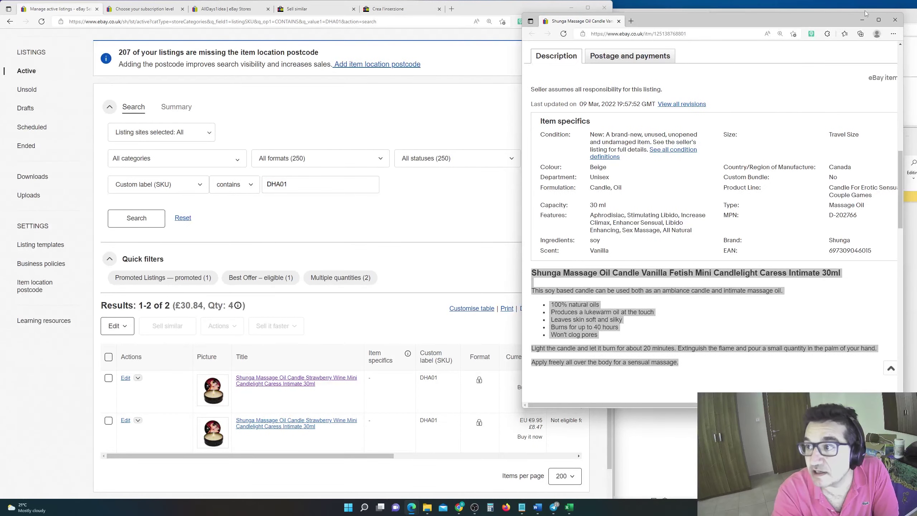
click(886, 15)
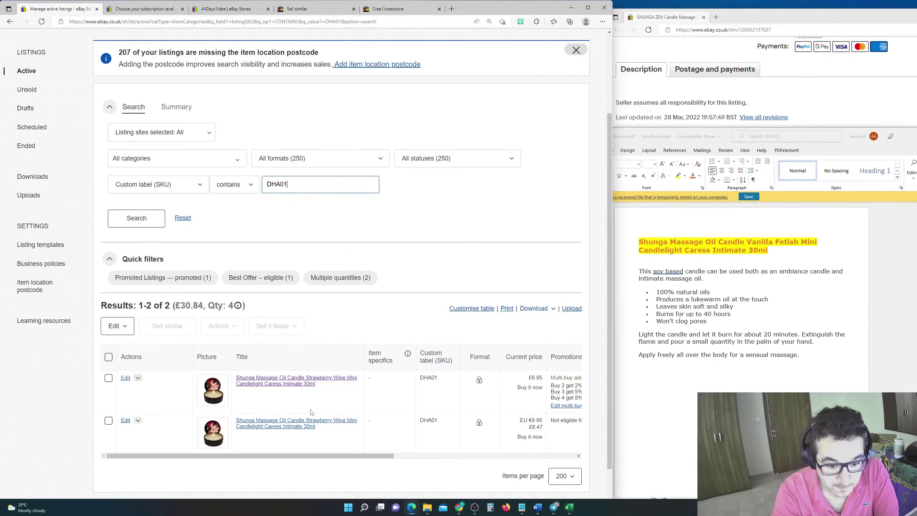
Step: Open the euro-priced Strawberry Wine candle listing in its own smaller browser window, placed beside the active listings
right_click(304, 426)
click(361, 293)
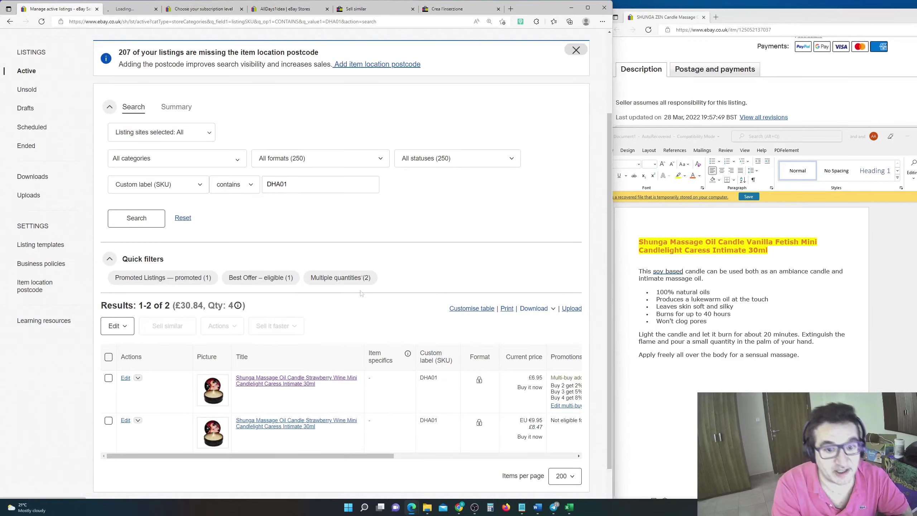
click(133, 8)
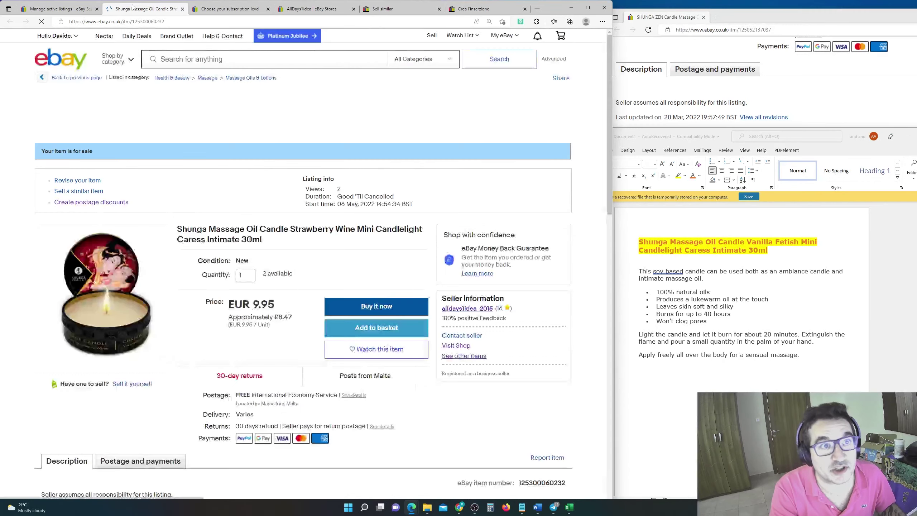
drag(133, 8, 375, 31)
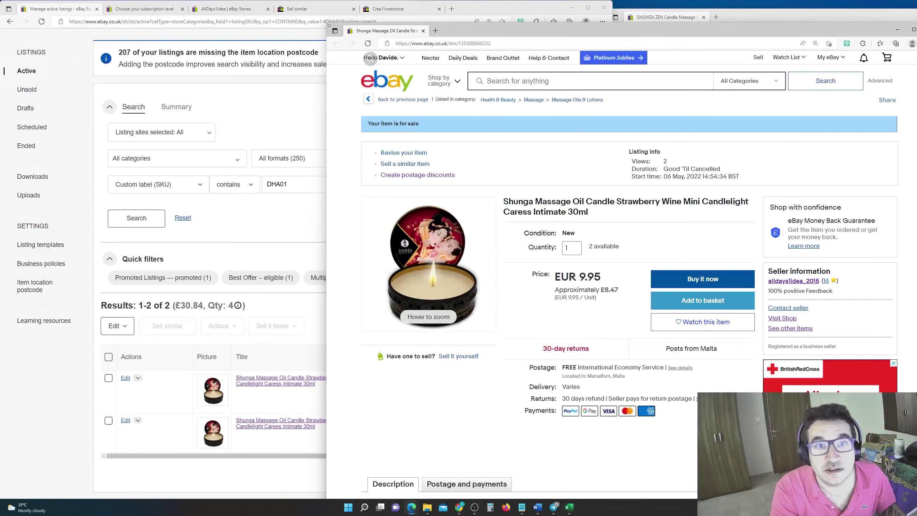
drag(328, 24, 591, 236)
drag(738, 237, 710, 21)
scroll(811, 224, down, 1)
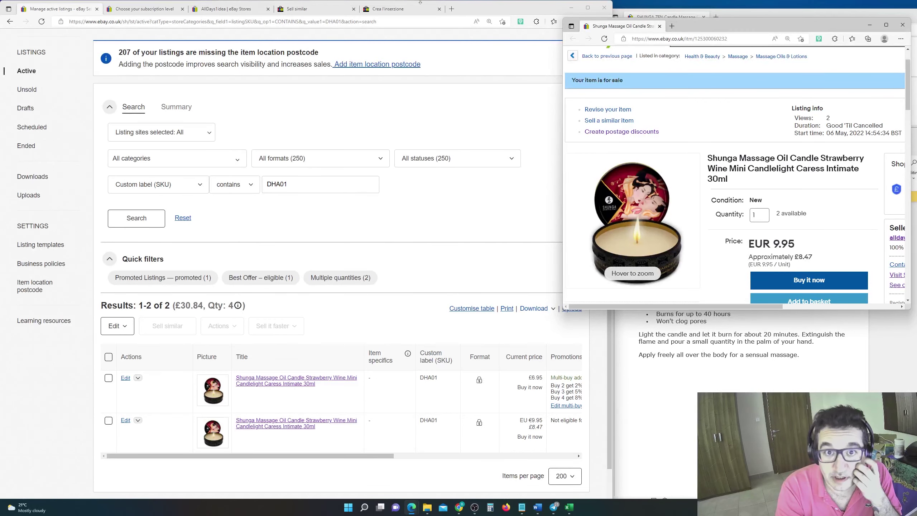
Step: Open Terapeak product research in a new tab and move it into the Strawberry Wine listing's window
scroll(350, 108, up, 3)
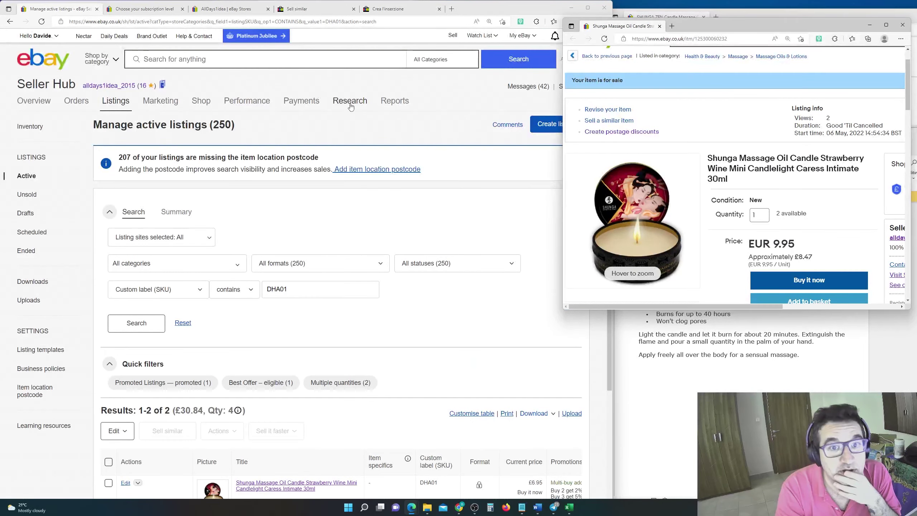
right_click(359, 121)
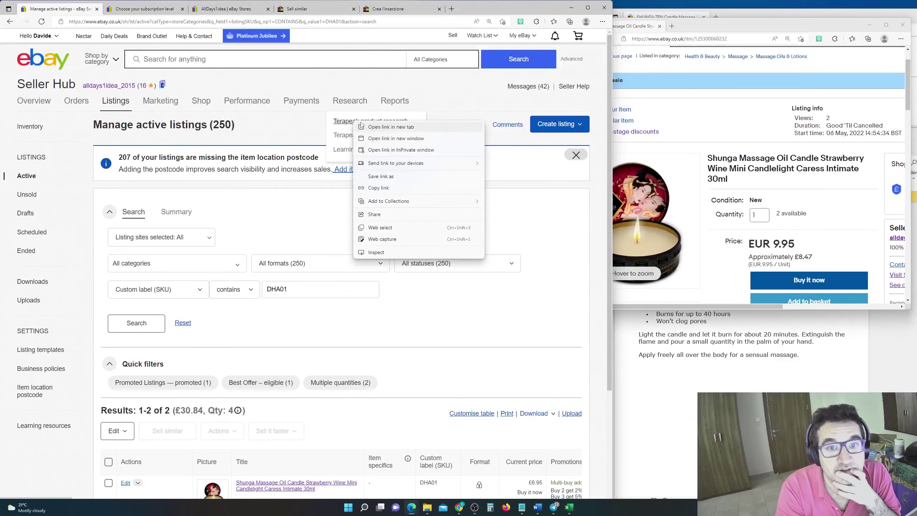
click(375, 126)
scroll(329, 81, down, 2)
drag(144, 8, 681, 28)
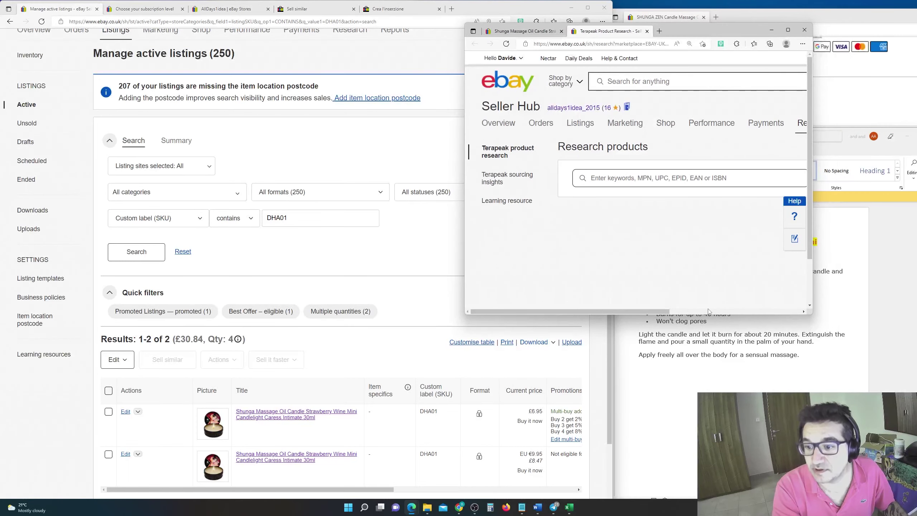
Step: Set the Terapeak listing site to ebay.it and research the keywords "candele massaggio"
scroll(759, 163, right, 5)
click(762, 147)
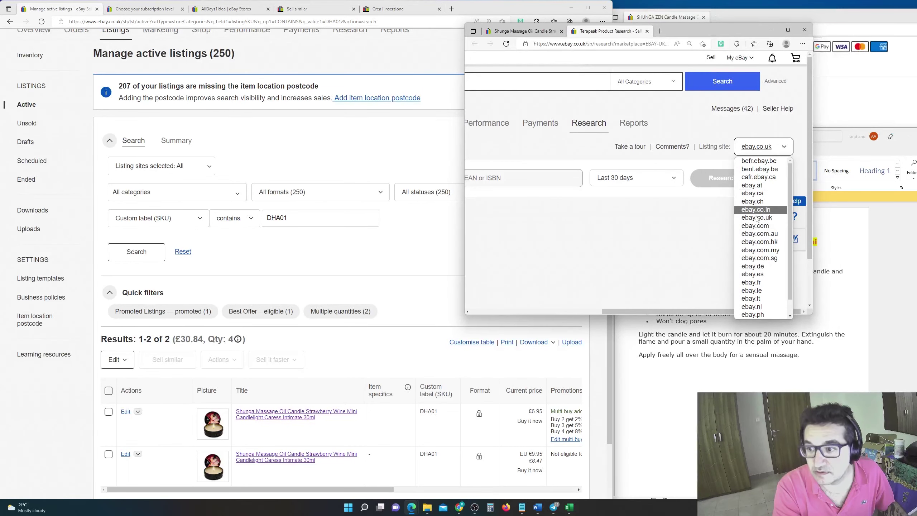
click(754, 298)
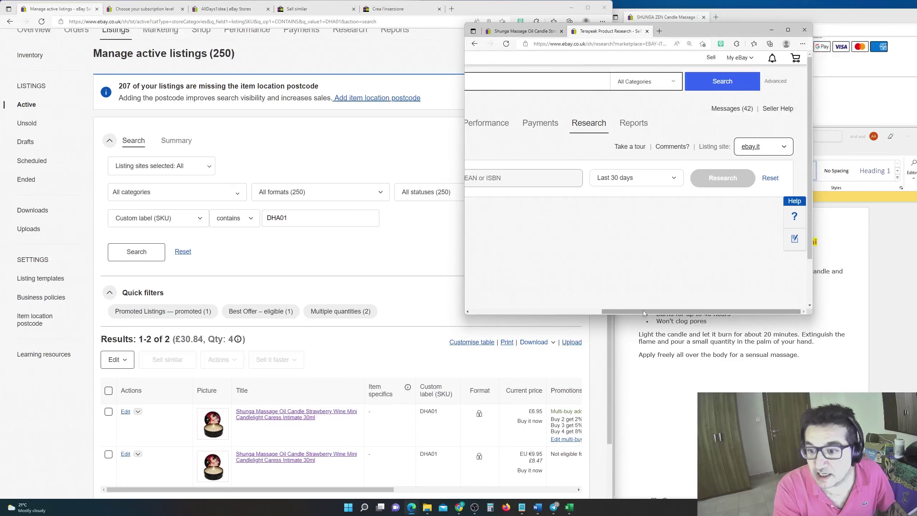
click(527, 181)
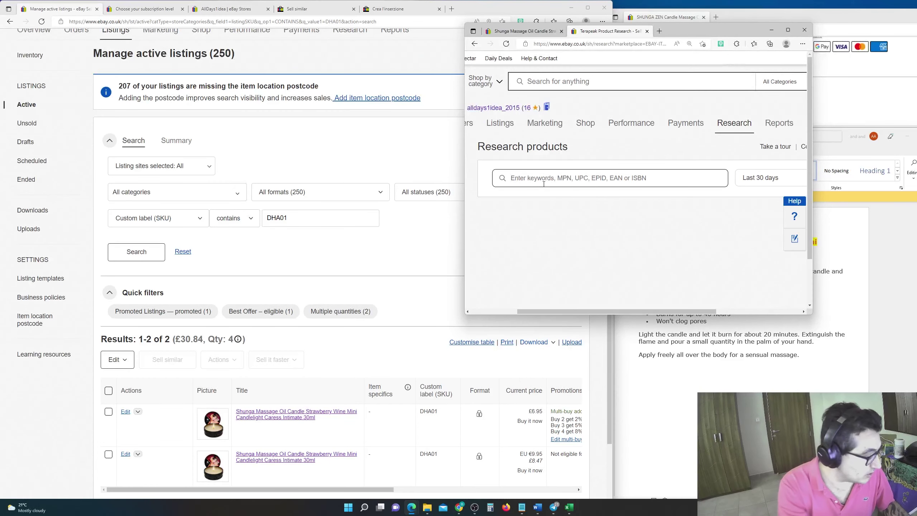
text(candele massaggio)
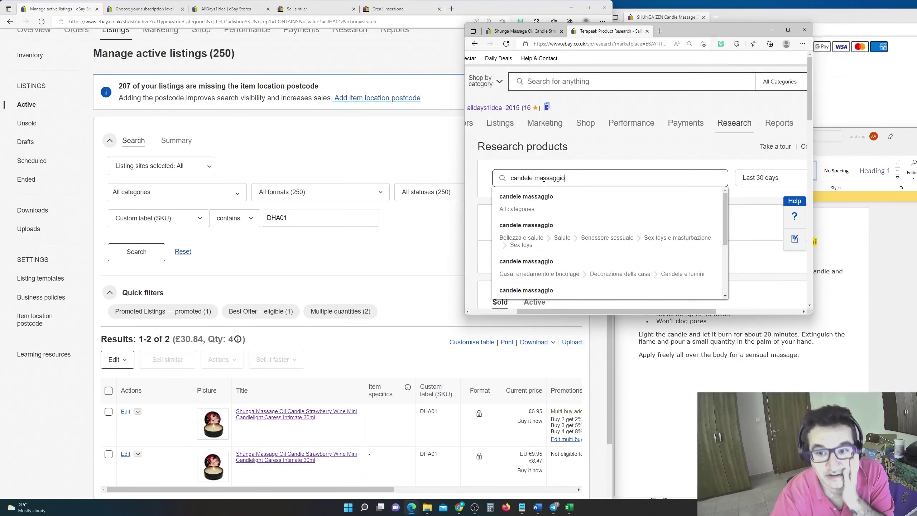
Step: Sort the researched candle listings by total sold in descending order and widen the research window
scroll(658, 247, down, 10)
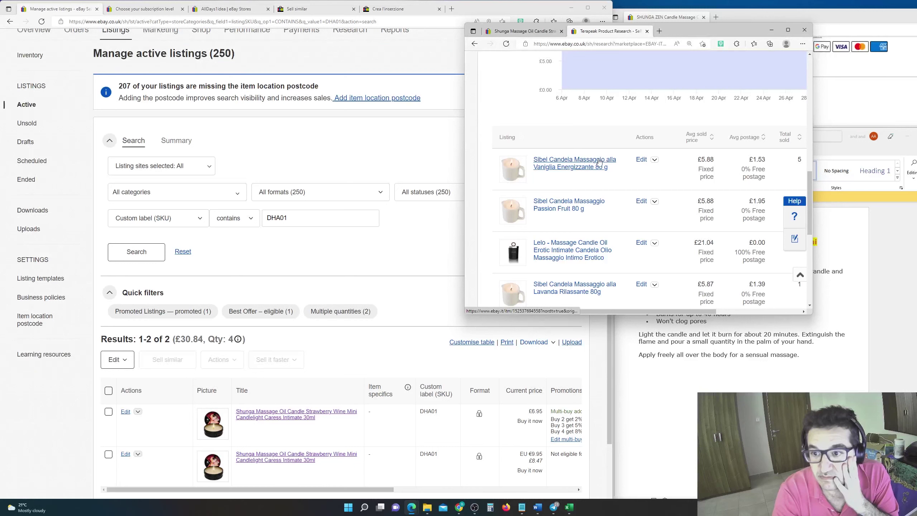
scroll(758, 184, right, 3)
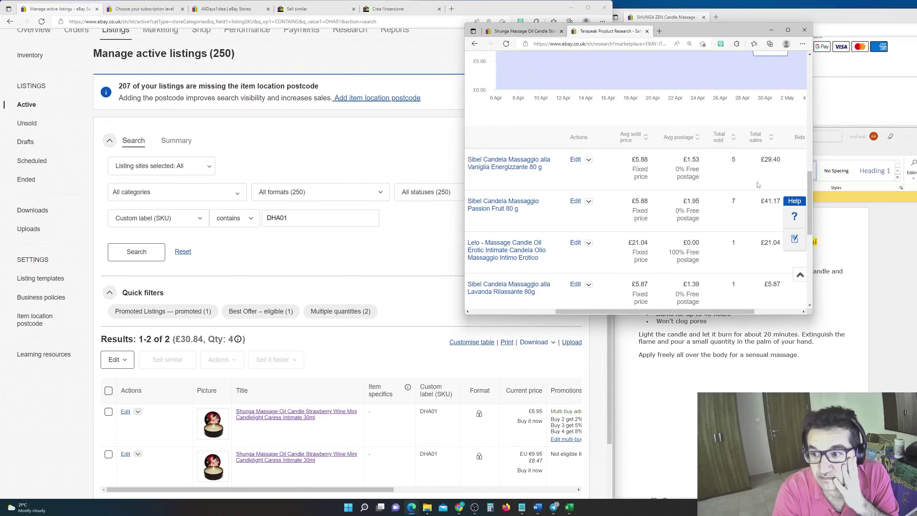
click(721, 141)
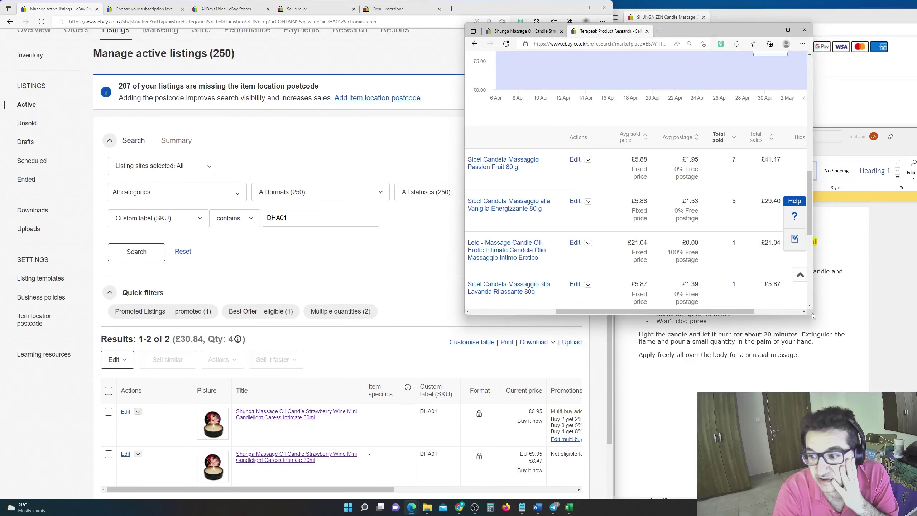
drag(813, 317, 905, 316)
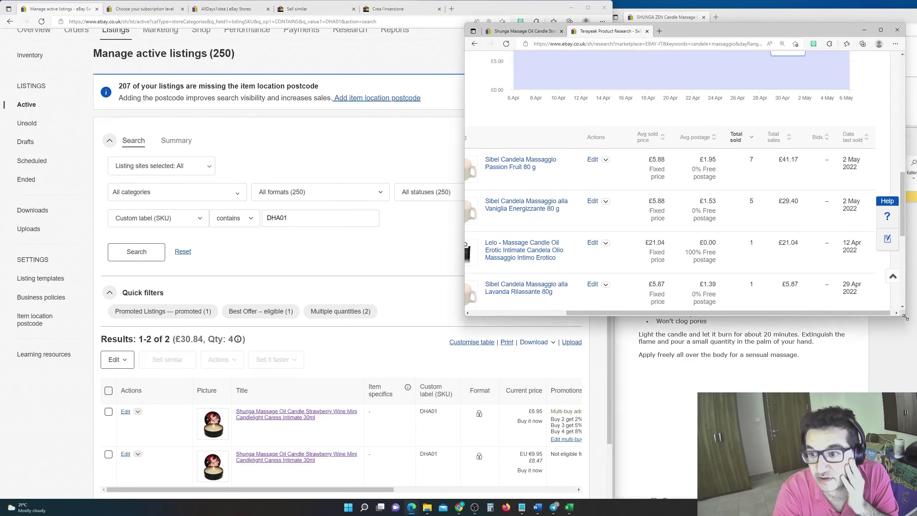
scroll(668, 197, up, 10)
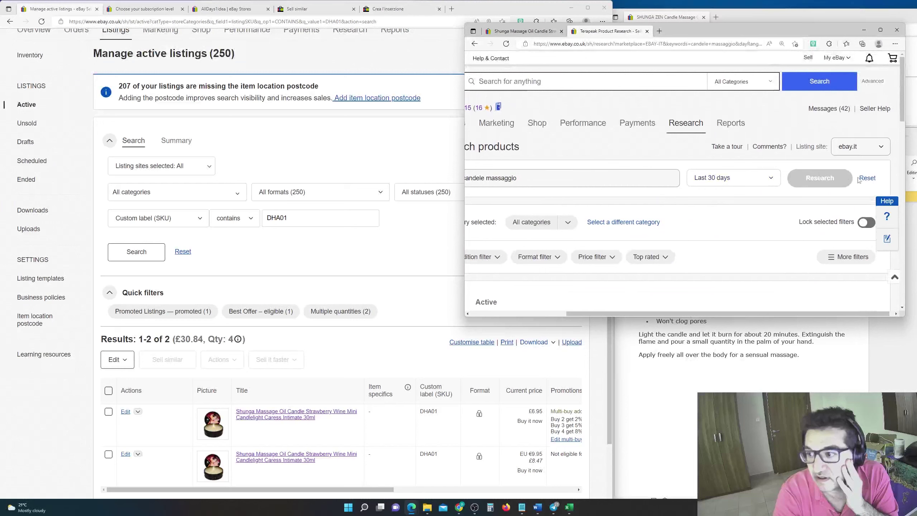
Step: Change the research page's address from the co.uk domain to ebay.it and load it
click(583, 44)
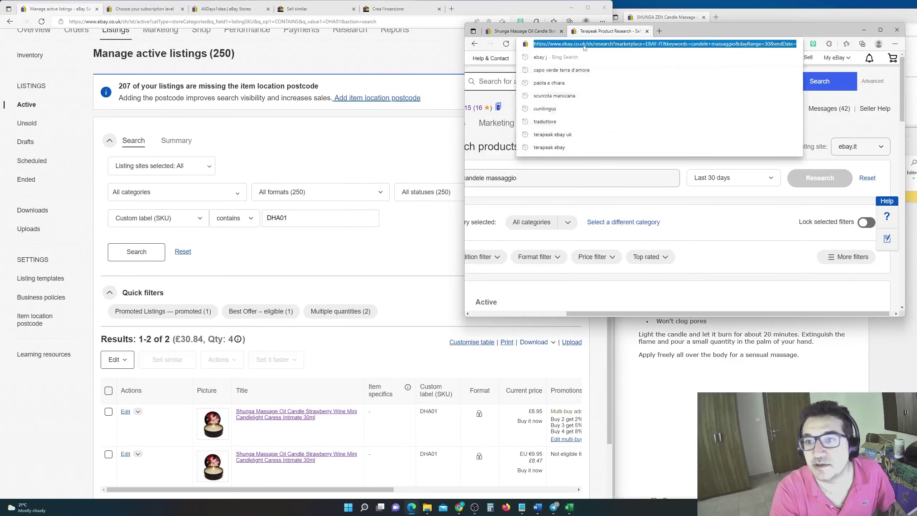
double_click(583, 44)
key(BackSpace)
key(BackSpace)
key(BackSpace)
key(BackSpace)
text(it)
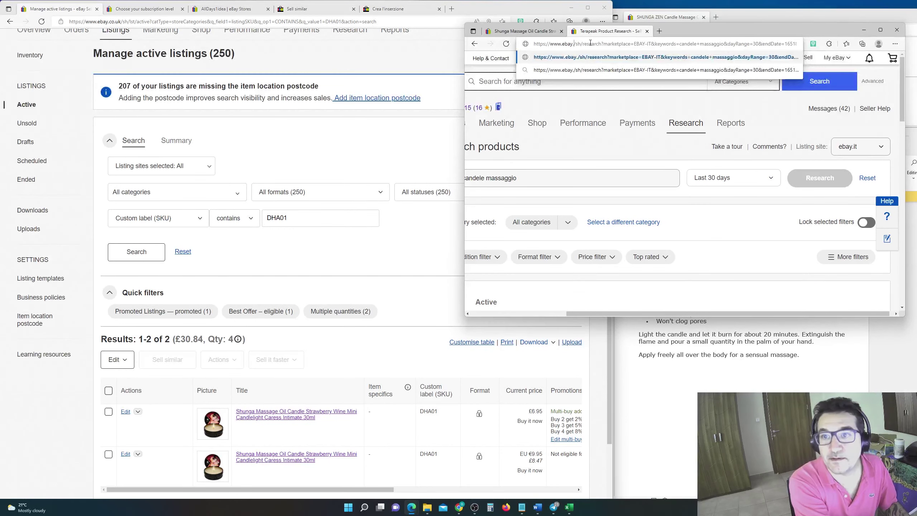
key(Return)
Step: Examine the average sale prices, postage and sales of the massage candles sold on ebay.it
scroll(612, 175, down, 10)
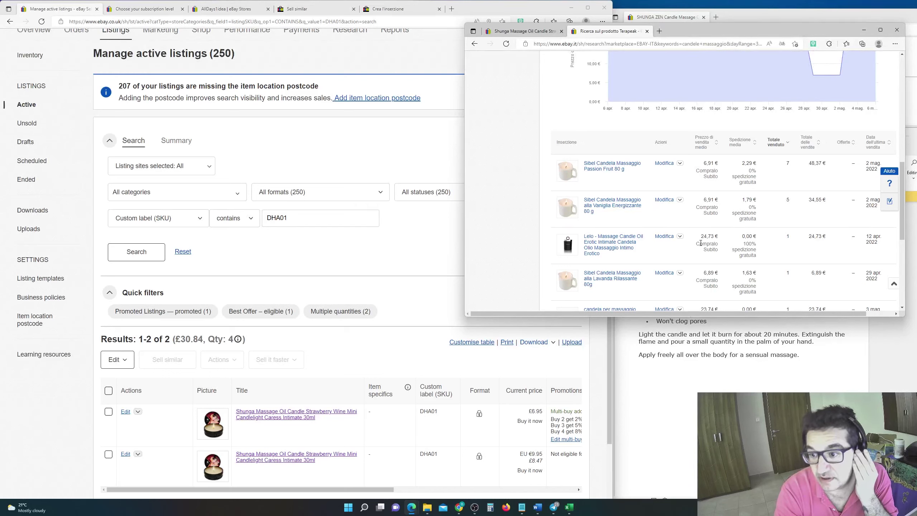
scroll(701, 243, down, 2)
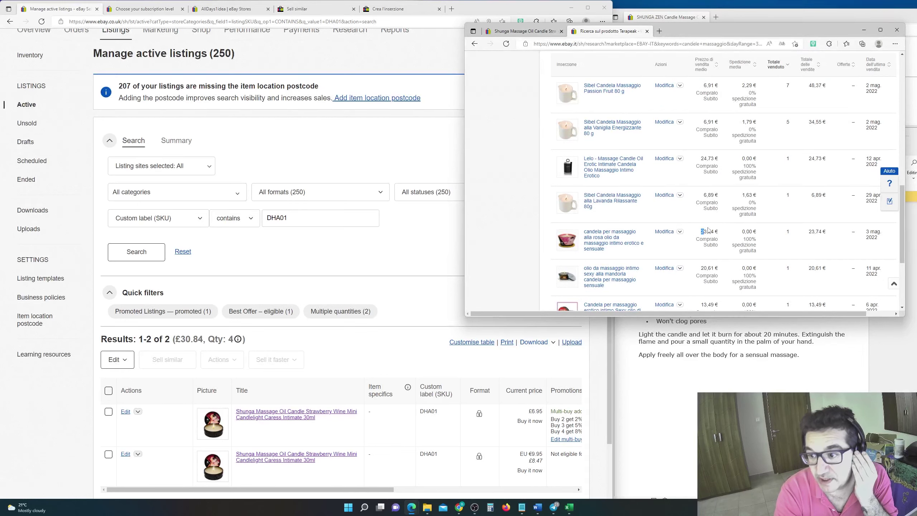
drag(708, 230, 716, 231)
scroll(719, 250, down, 2)
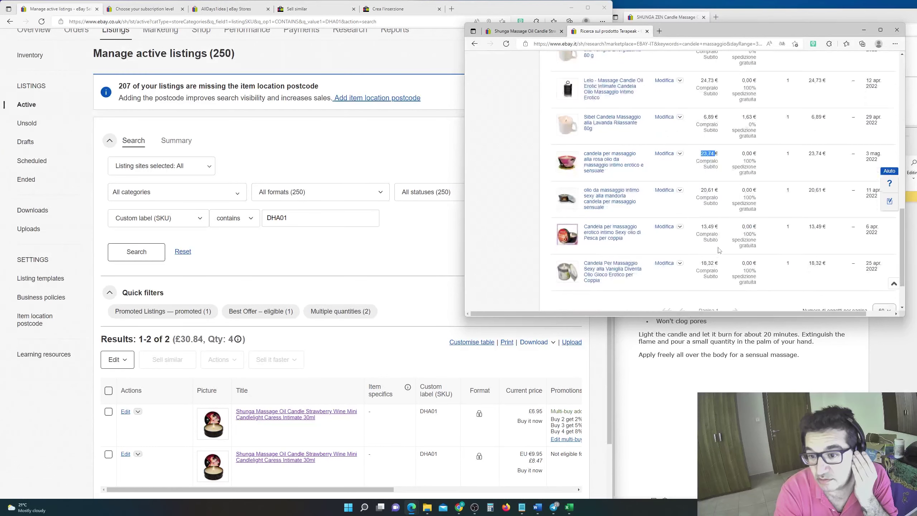
scroll(706, 220, up, 15)
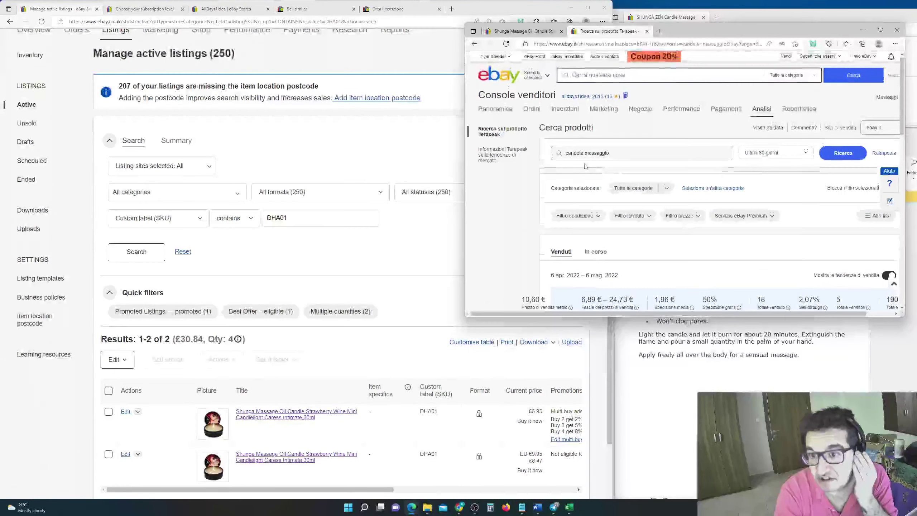
scroll(583, 157, down, 10)
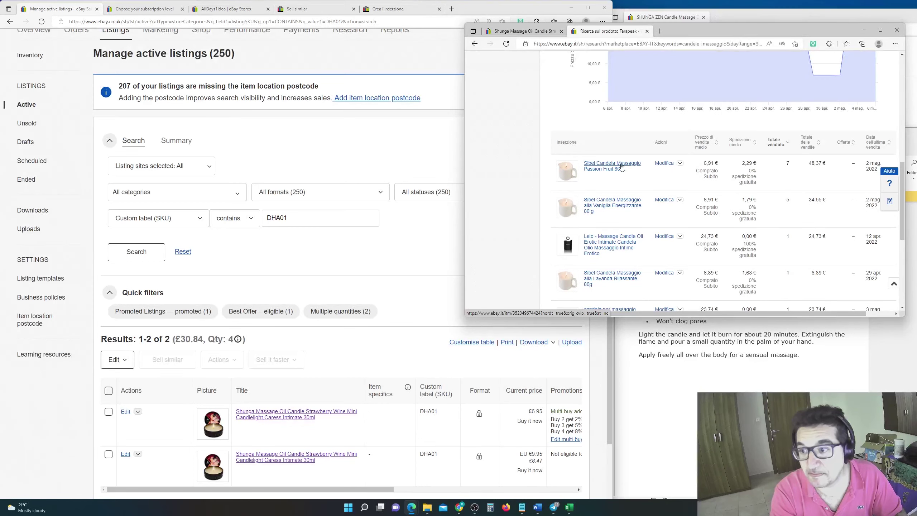
scroll(621, 166, up, 10)
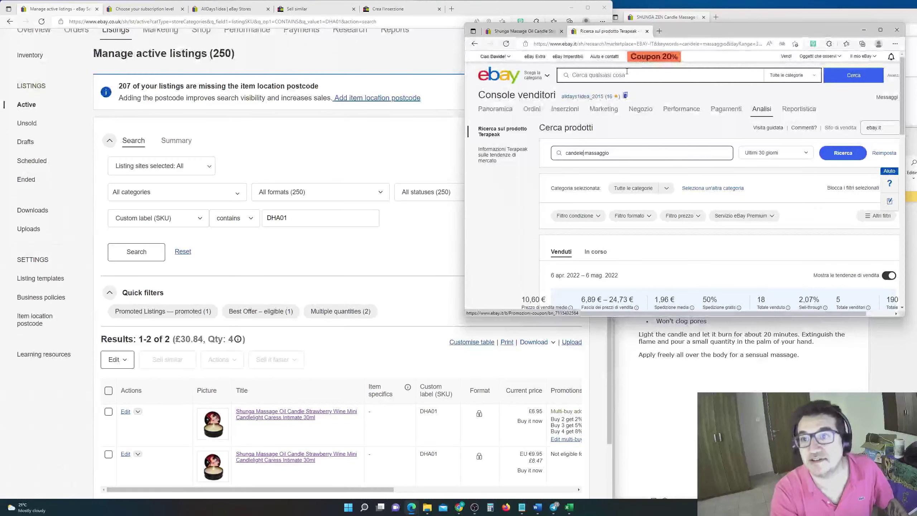
Step: Duplicate the Terapeak research tab and search ebay.it for "candela per massaggio" in the copy
right_click(616, 33)
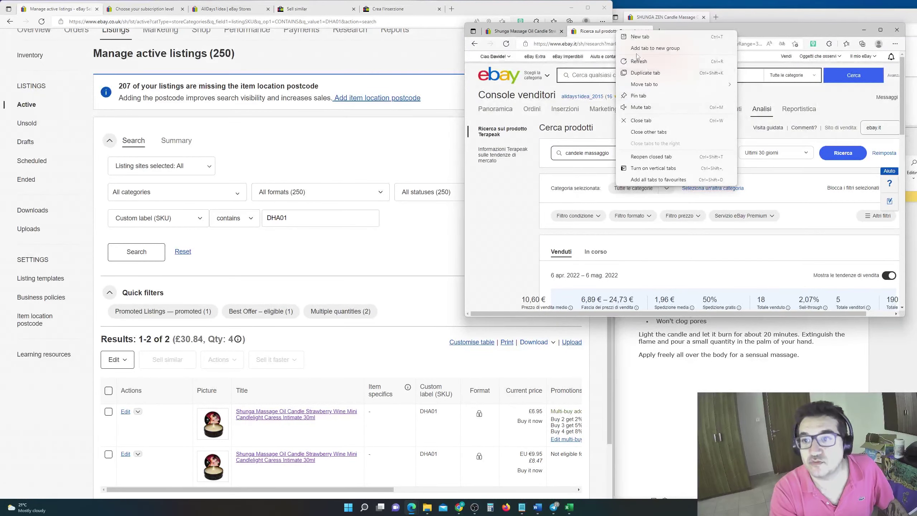
click(604, 75)
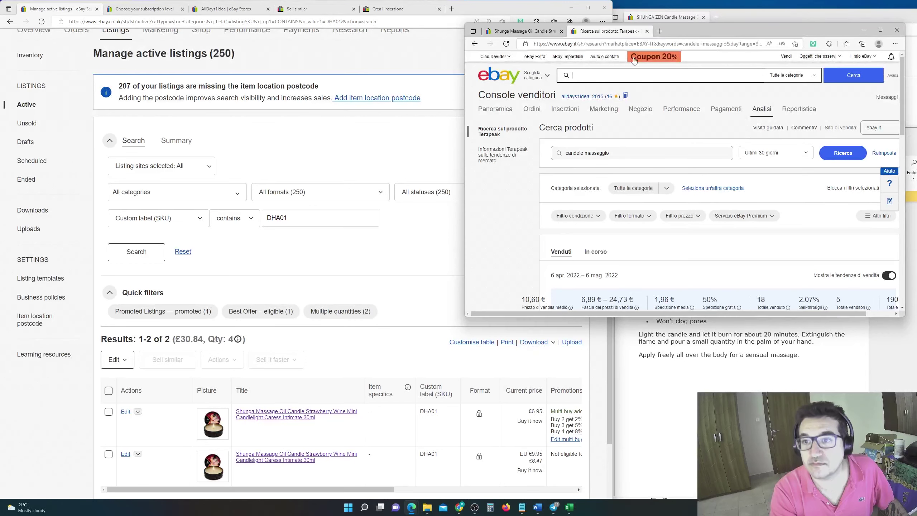
click(588, 152)
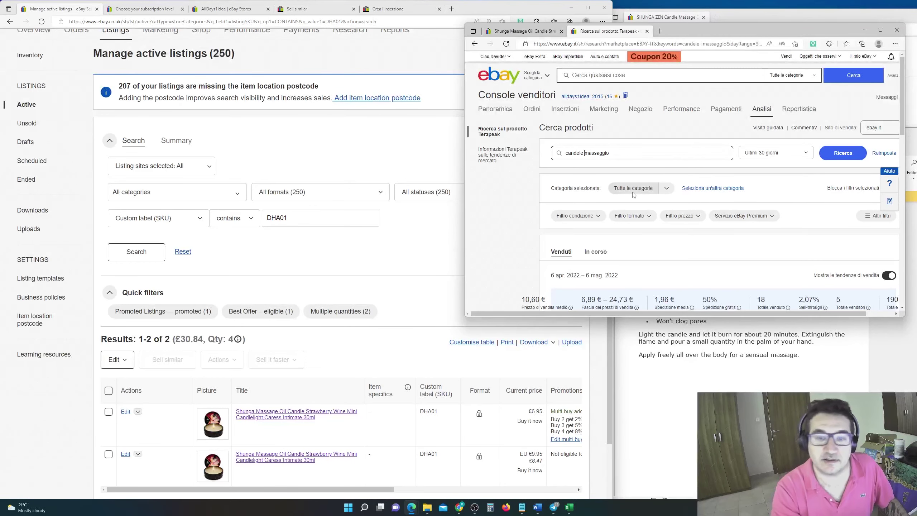
right_click(625, 35)
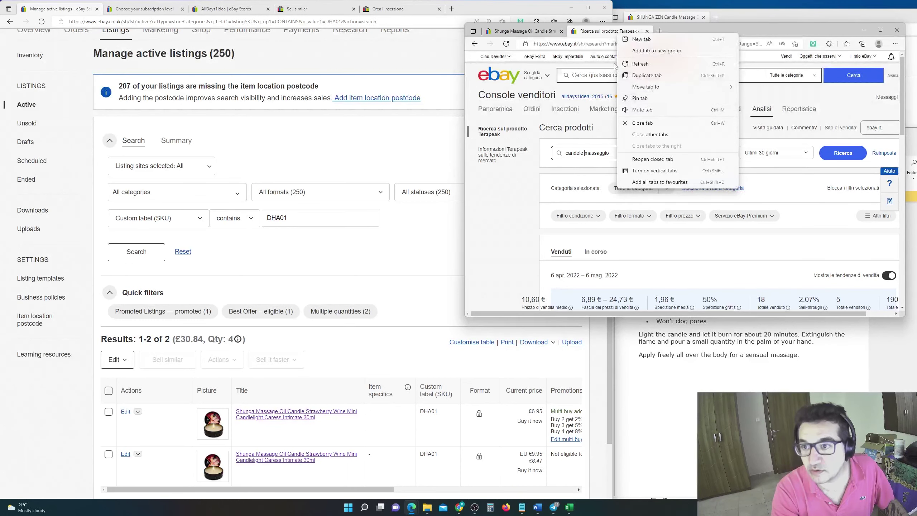
click(650, 76)
click(647, 75)
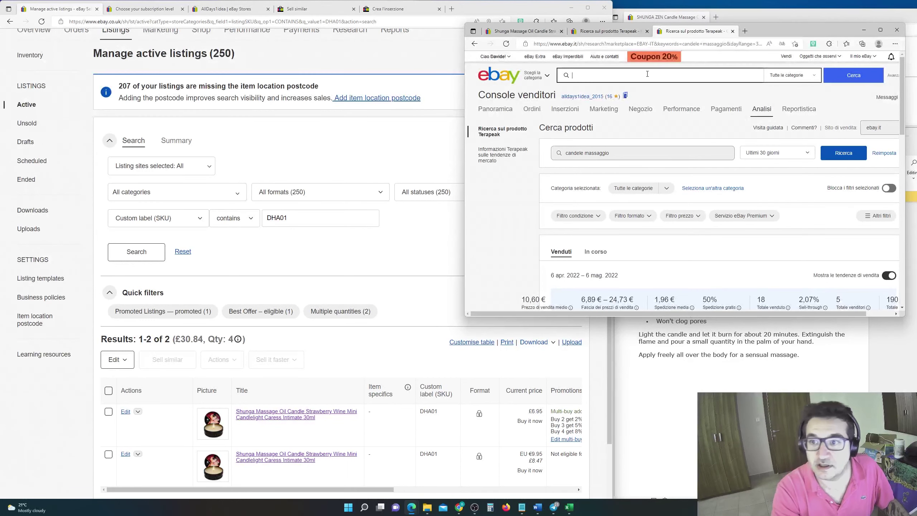
text(candela per)
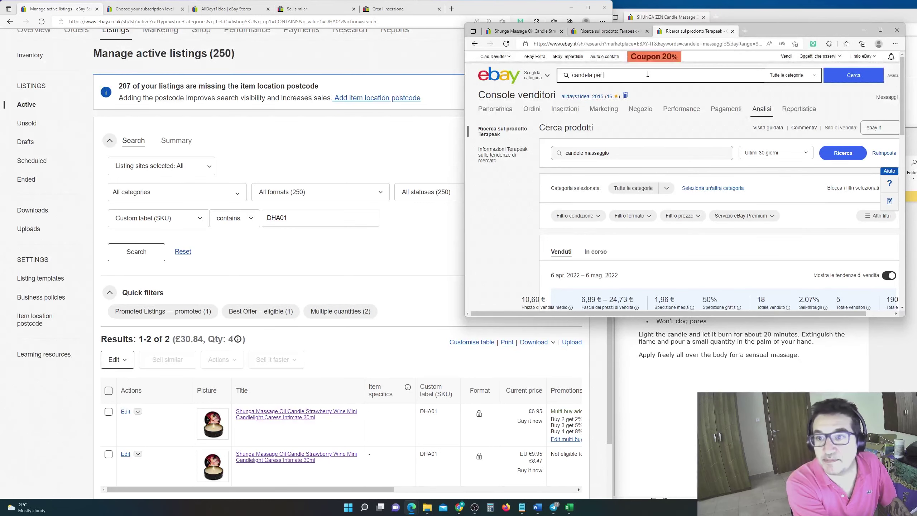
text( massaggio)
key(Return)
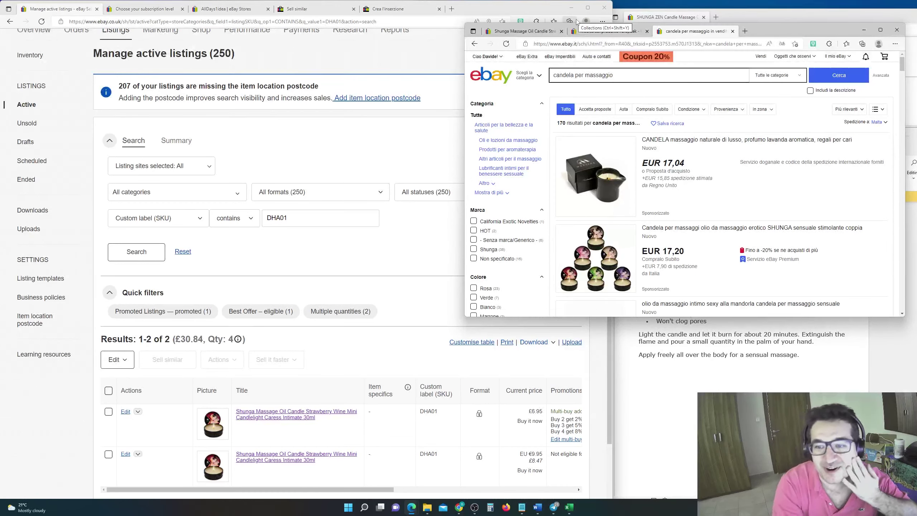
Step: Open the "Candela per massaggi olio da massaggio erotico SHUNGA" listing in a new tab and review the sold candles in the Terapeak research
right_click(733, 226)
click(751, 233)
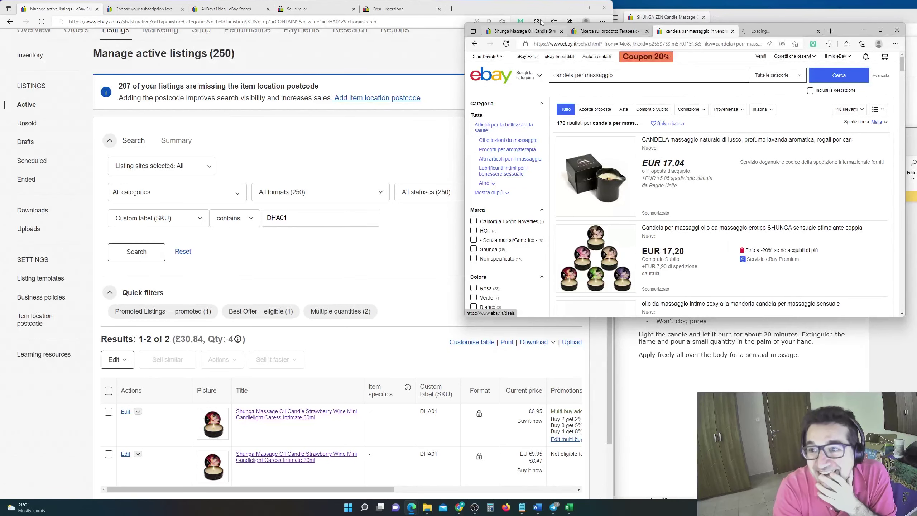
click(606, 31)
scroll(793, 249, down, 5)
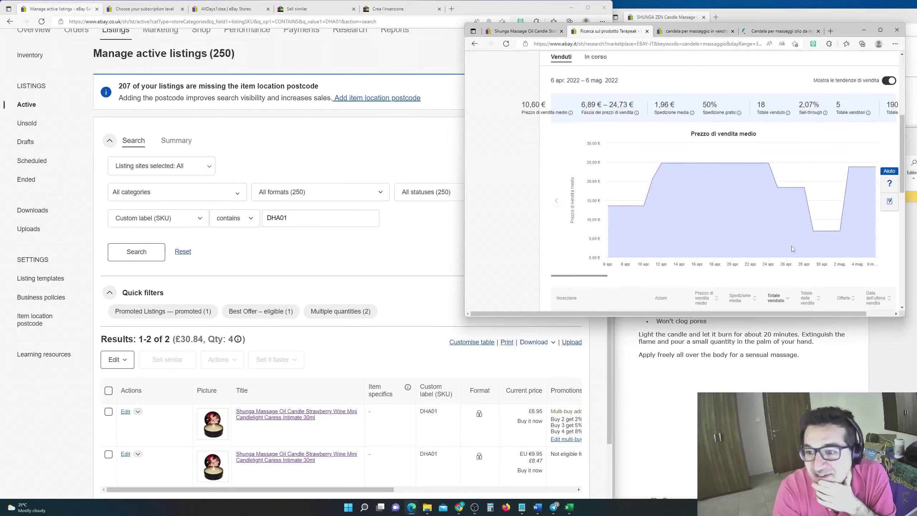
scroll(792, 249, down, 5)
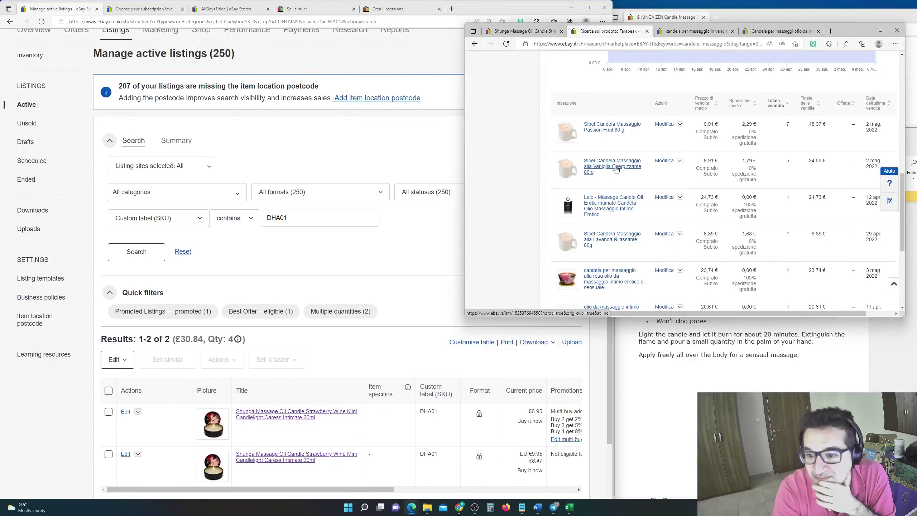
scroll(628, 246, down, 3)
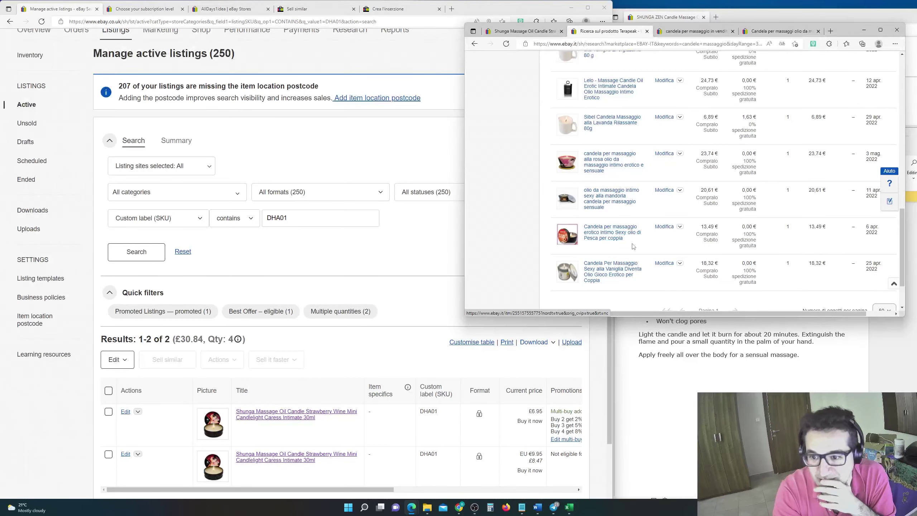
scroll(612, 207, up, 4)
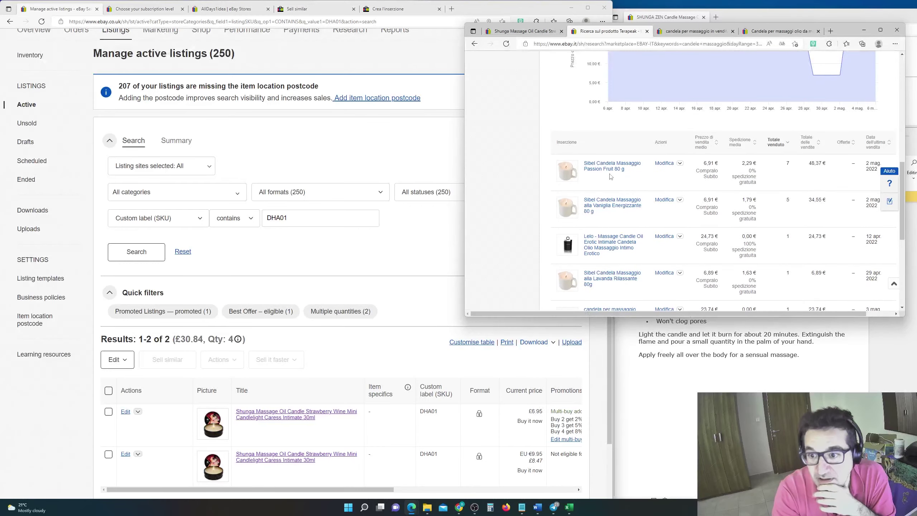
Step: Compare the prices of the candles in the ebay.it search results with the Terapeak sold listings
click(693, 31)
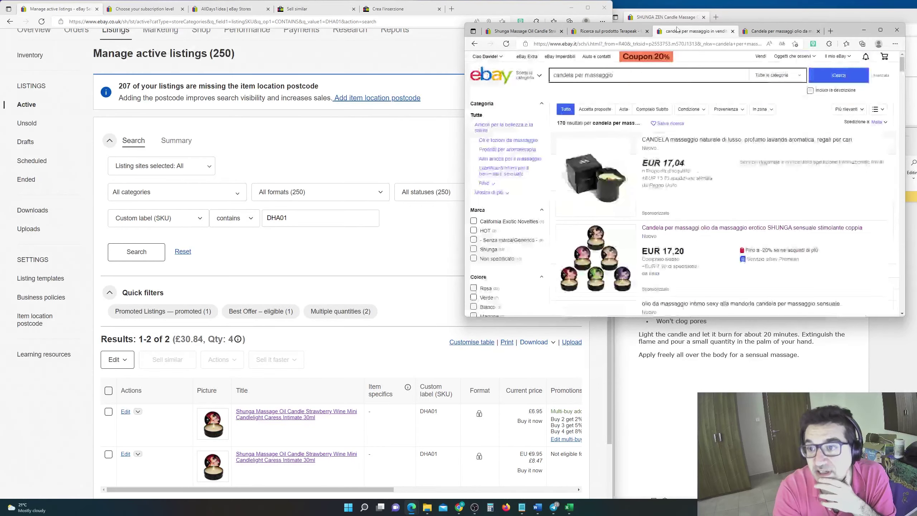
scroll(689, 200, down, 5)
scroll(689, 200, down, 15)
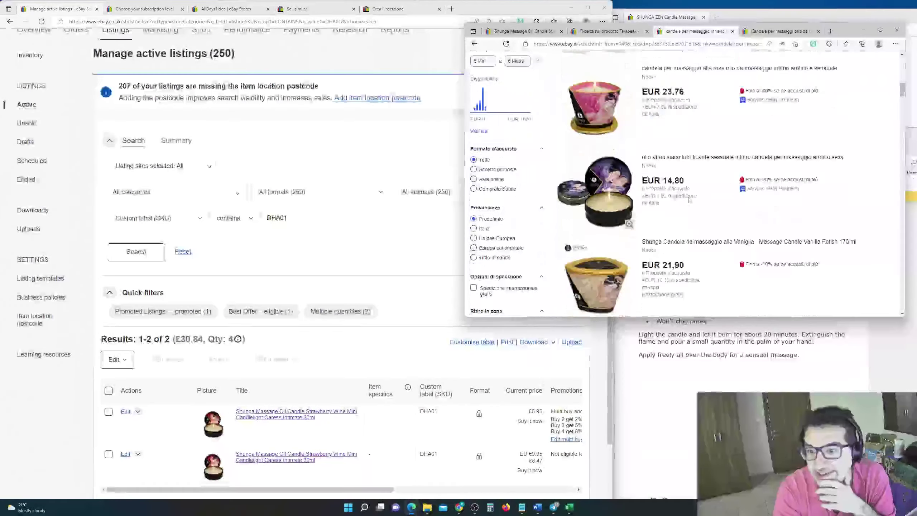
scroll(689, 197, up, 12)
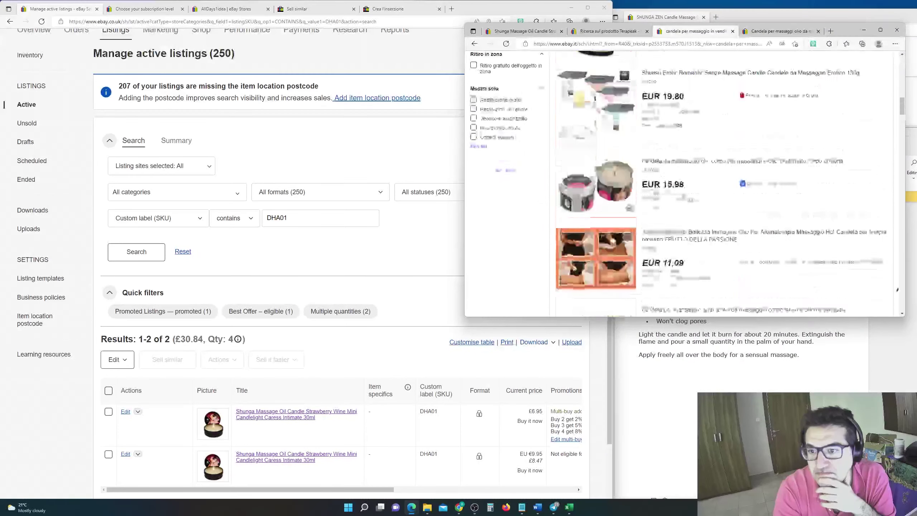
key(ctrl+shift+Tab)
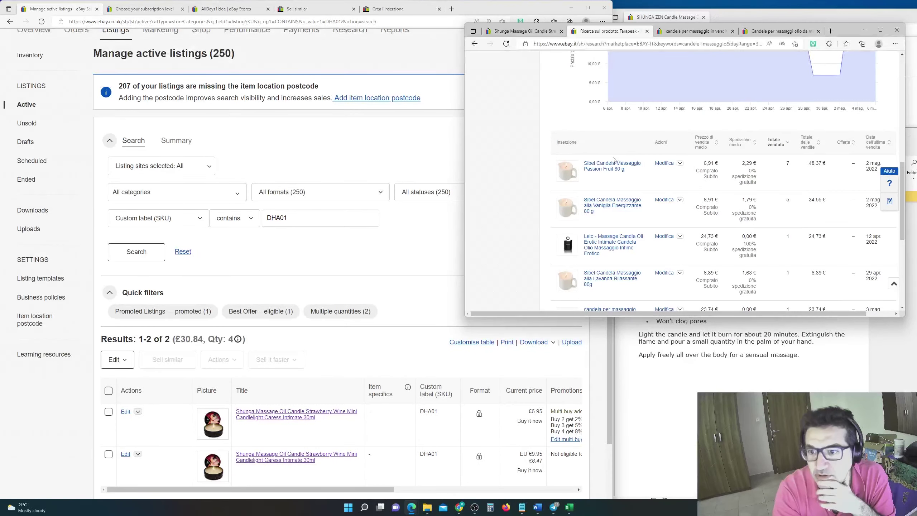
click(671, 33)
scroll(595, 201, down, 10)
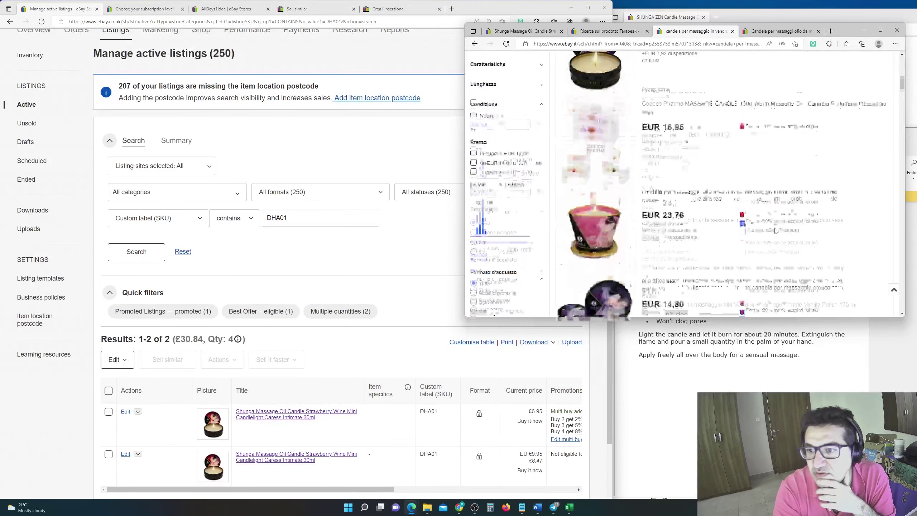
scroll(596, 201, up, 10)
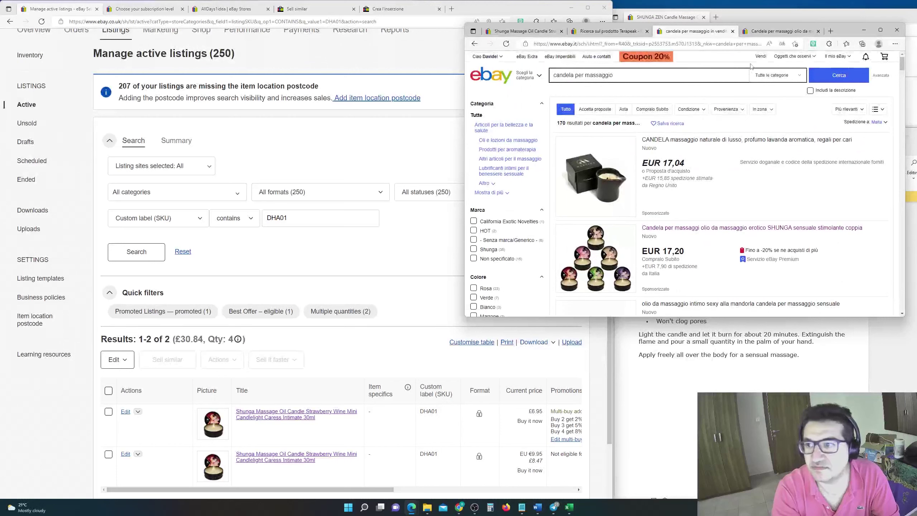
Step: Select the Libido model in the opened SHUNGA candle listing and check its price and shipping
key(ctrl+Tab)
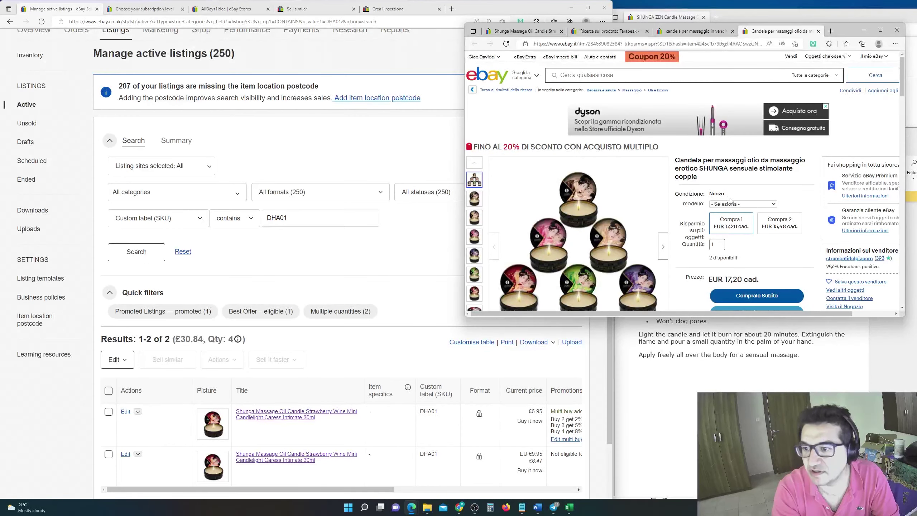
click(742, 203)
click(738, 233)
scroll(745, 232, down, 2)
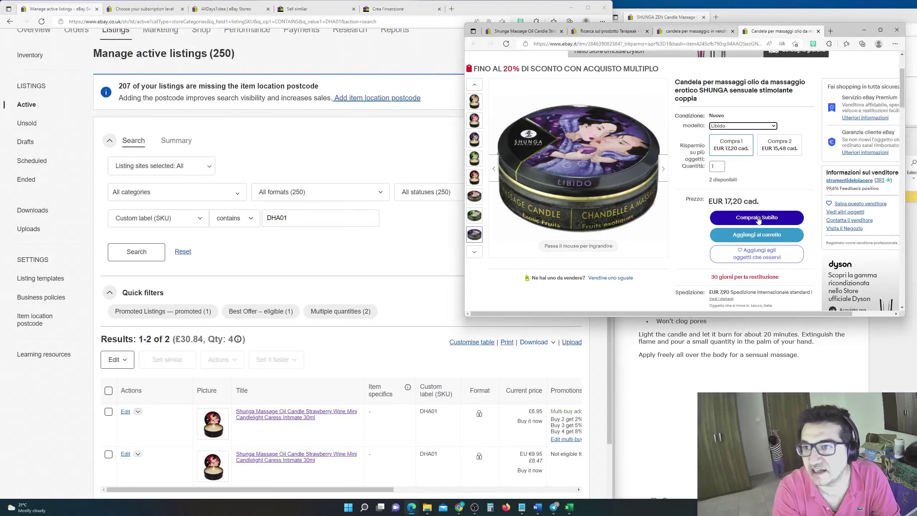
Step: Try to view the "olio da massaggio intimo sexy desire" candle listing in a new tab, and return to the search results
click(695, 32)
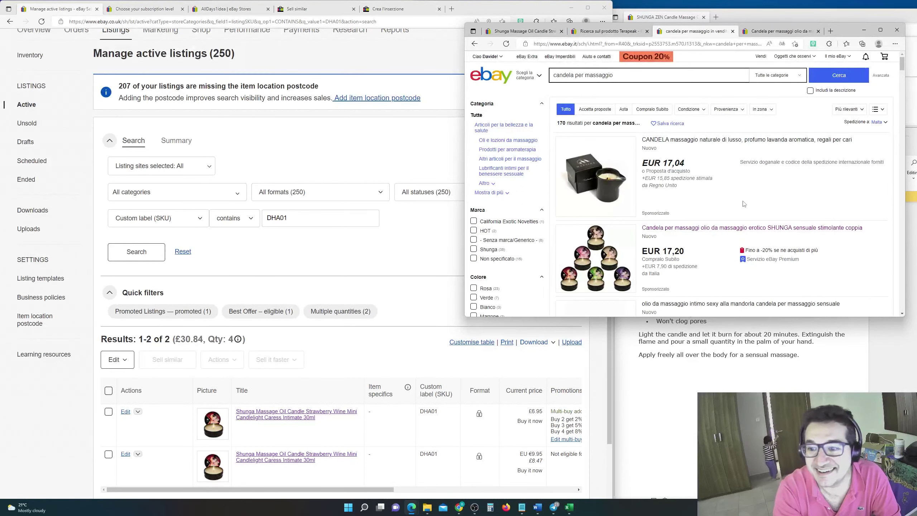
scroll(744, 204, down, 5)
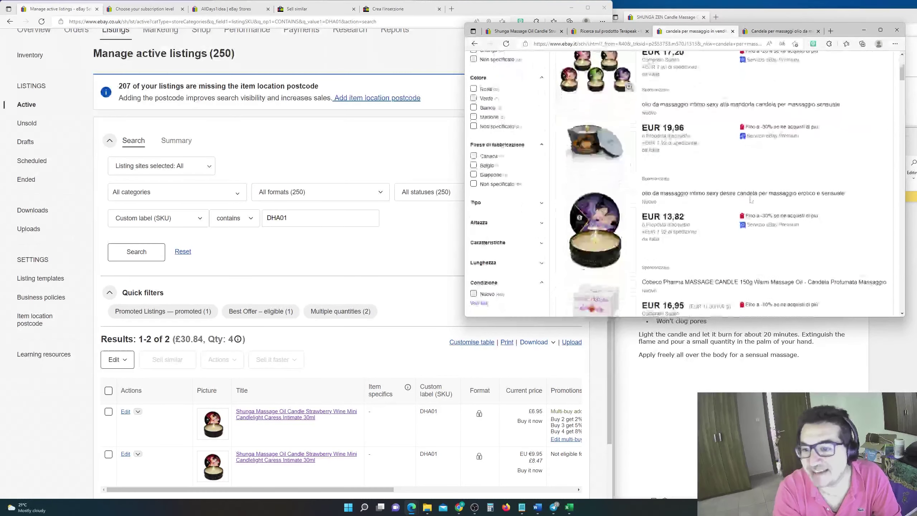
scroll(752, 197, down, 2)
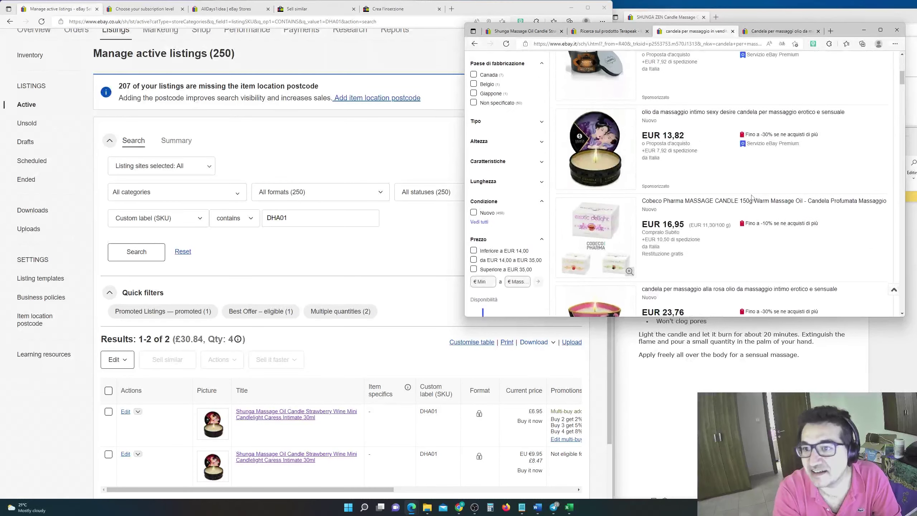
right_click(670, 116)
click(694, 121)
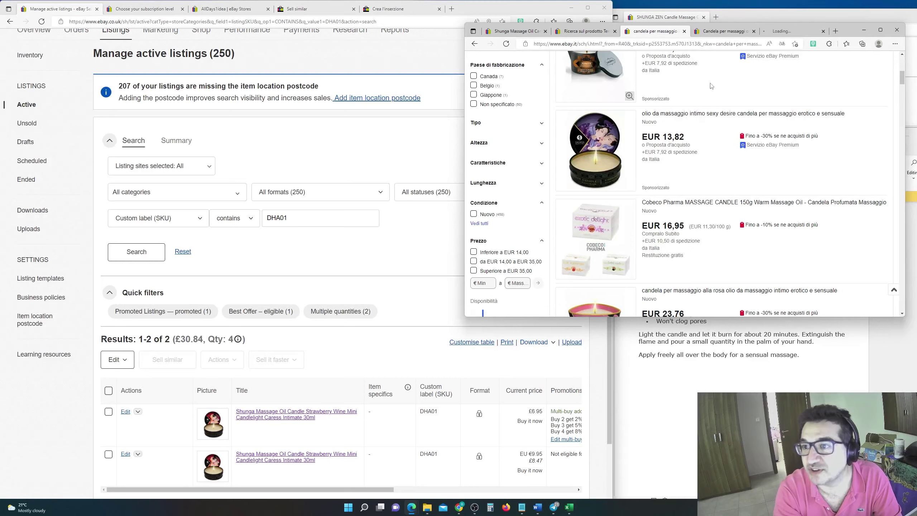
click(775, 33)
click(655, 31)
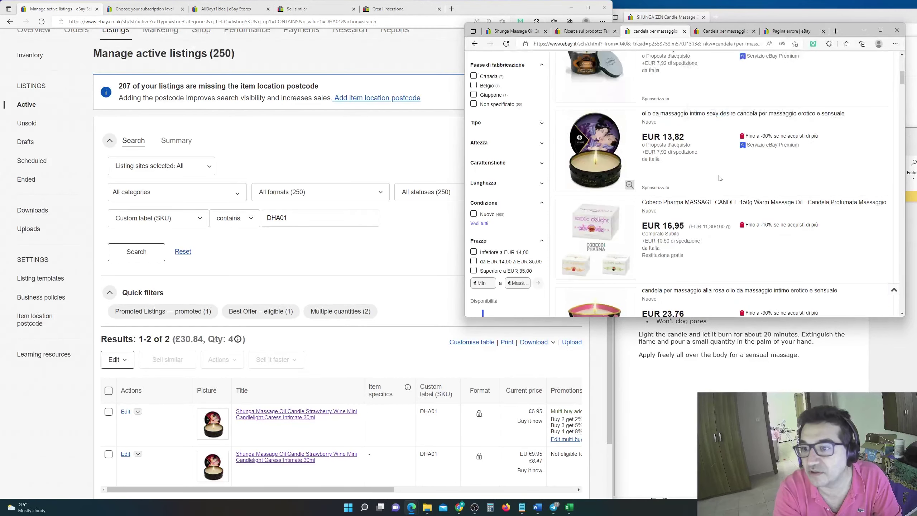
Step: Open the "olio afrodisiaco lubrificante sessuale intimo" candle listing in a new tab and view its pricing
scroll(720, 178, down, 1)
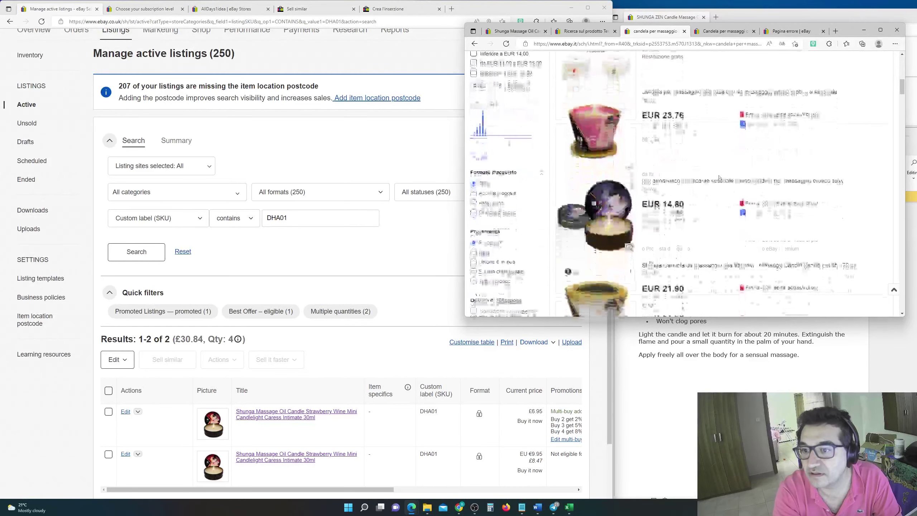
right_click(700, 182)
click(736, 187)
click(798, 31)
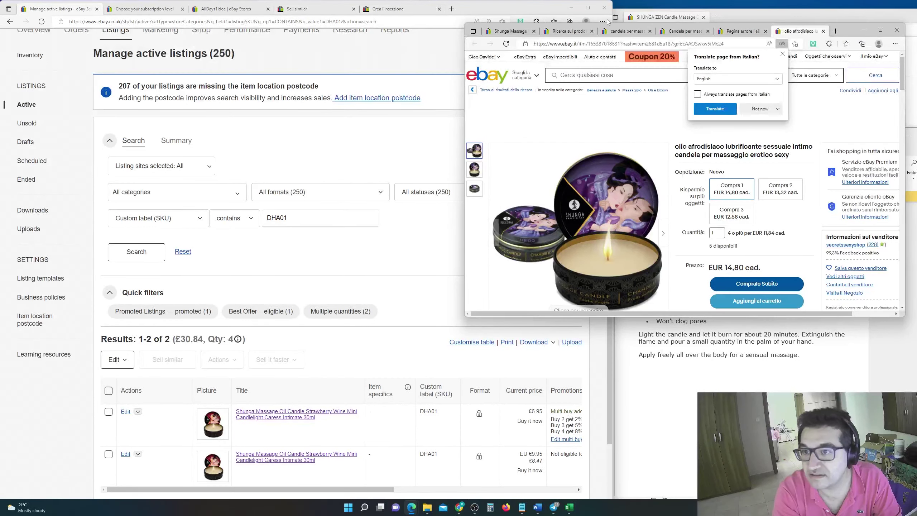
Step: Examine the prices, shipping costs and multi-buy discounts of the competing massage candles further down the ebay.it search results
click(625, 32)
scroll(736, 246, down, 5)
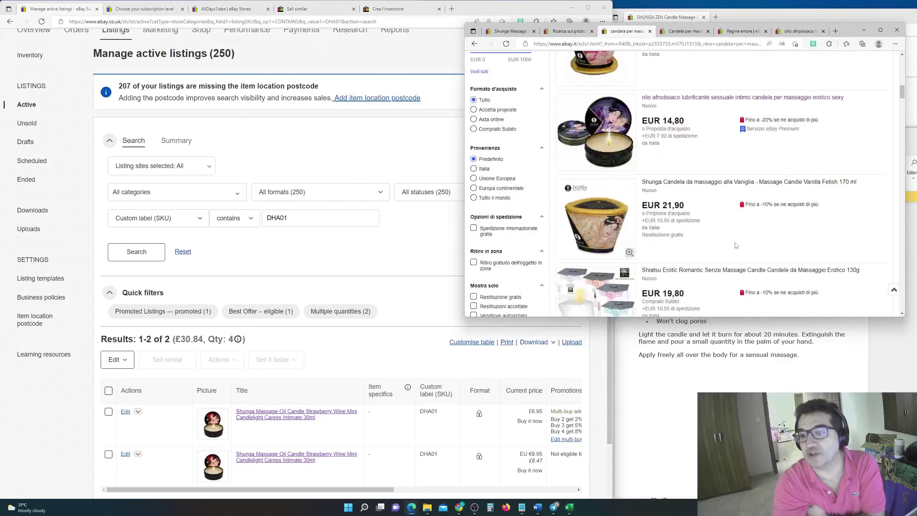
scroll(737, 245, down, 1)
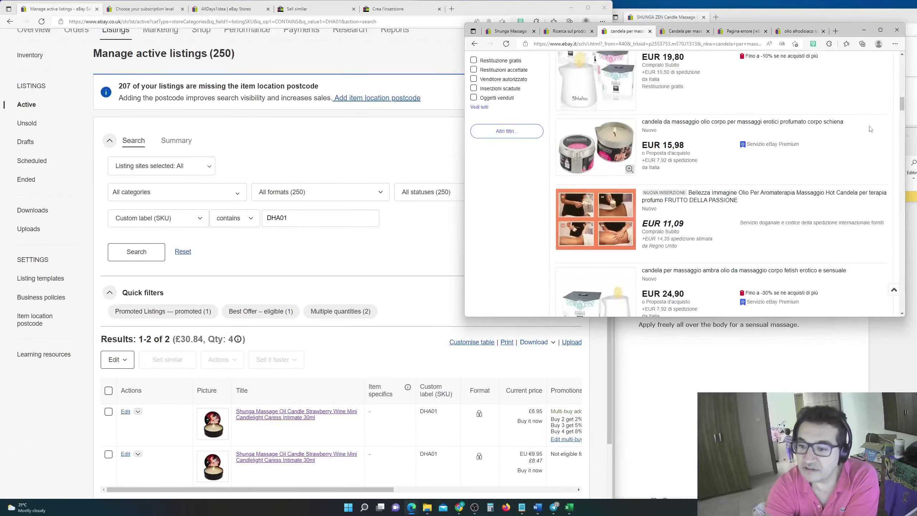
scroll(841, 206, down, 10)
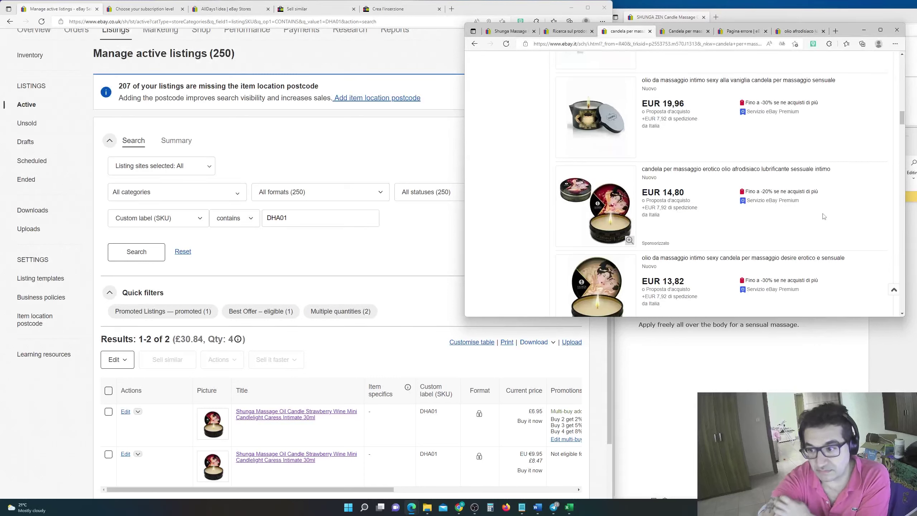
scroll(794, 203, down, 3)
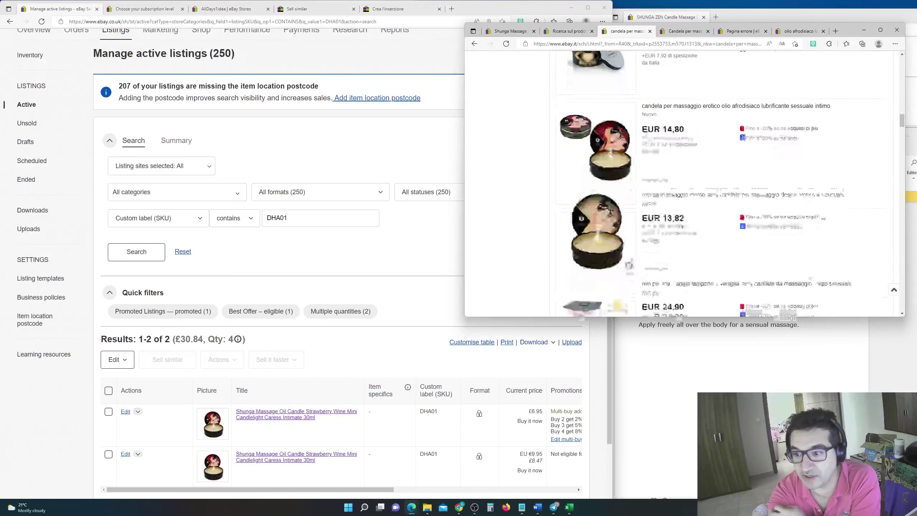
scroll(762, 188, down, 6)
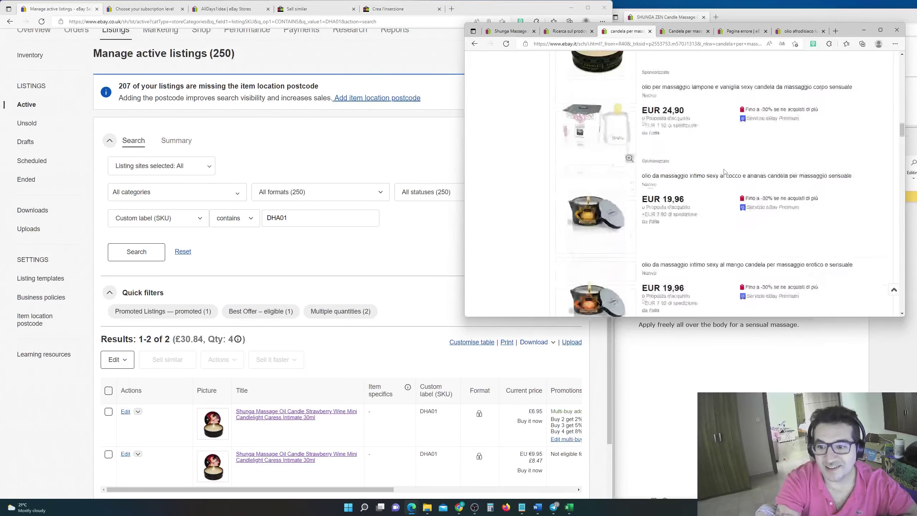
scroll(724, 172, down, 10)
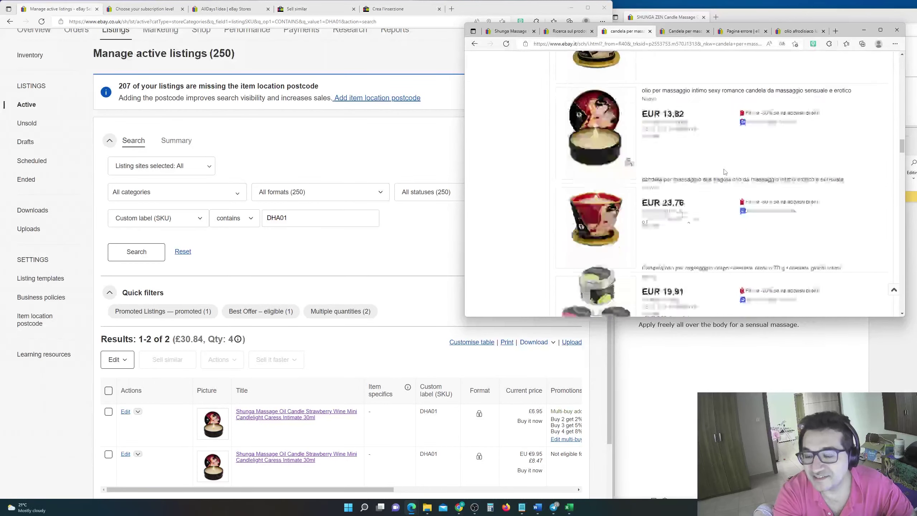
scroll(724, 172, down, 5)
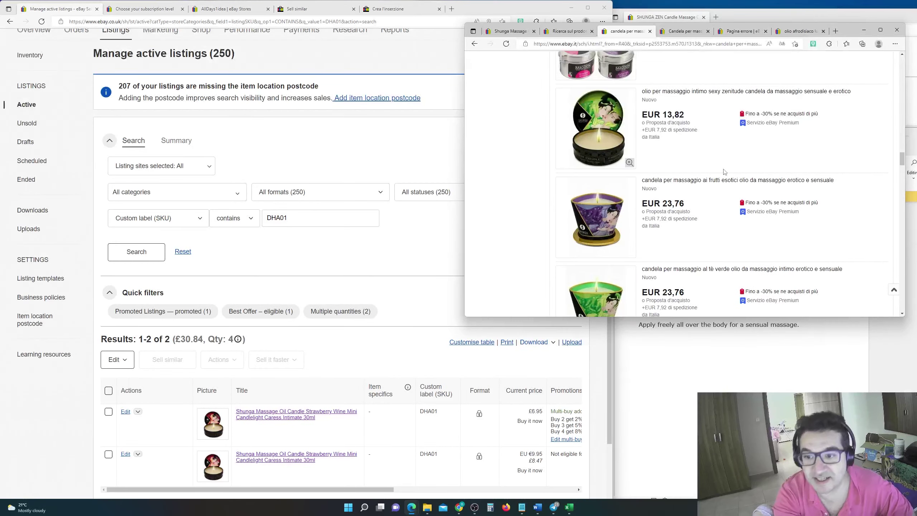
scroll(724, 172, down, 10)
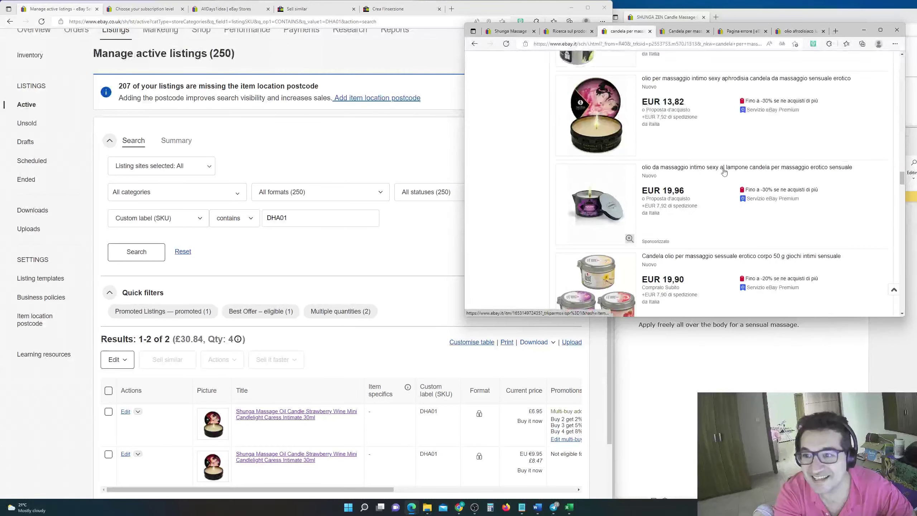
Step: Check the top-selling candle brand in the product research, and search ebay.it for "candela per massaggio sibel"
scroll(724, 172, down, 10)
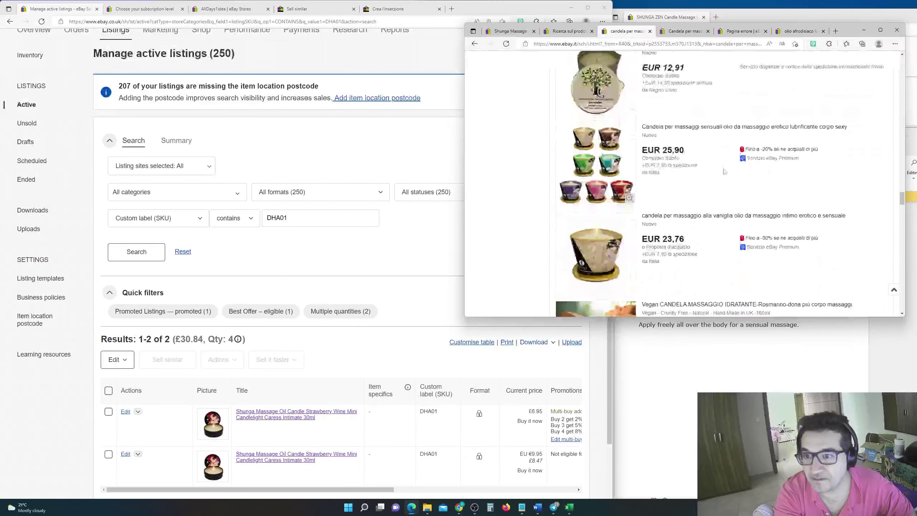
click(568, 31)
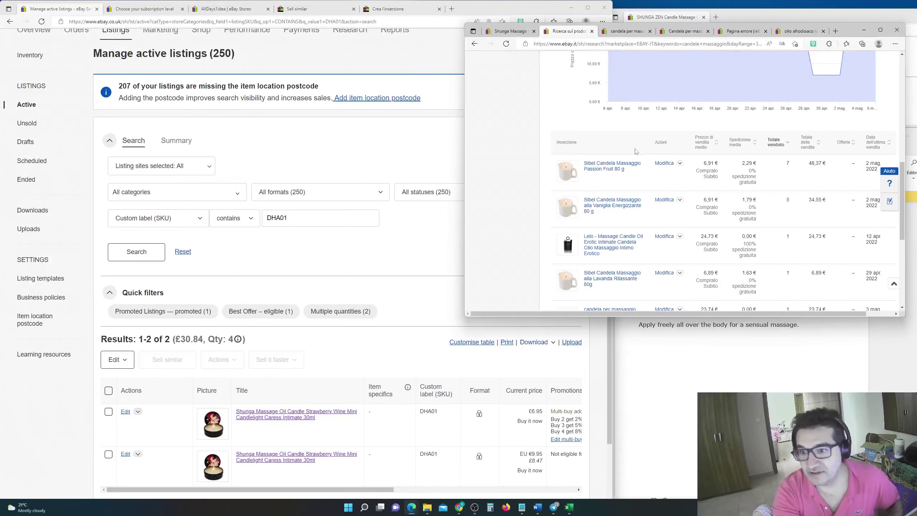
click(627, 31)
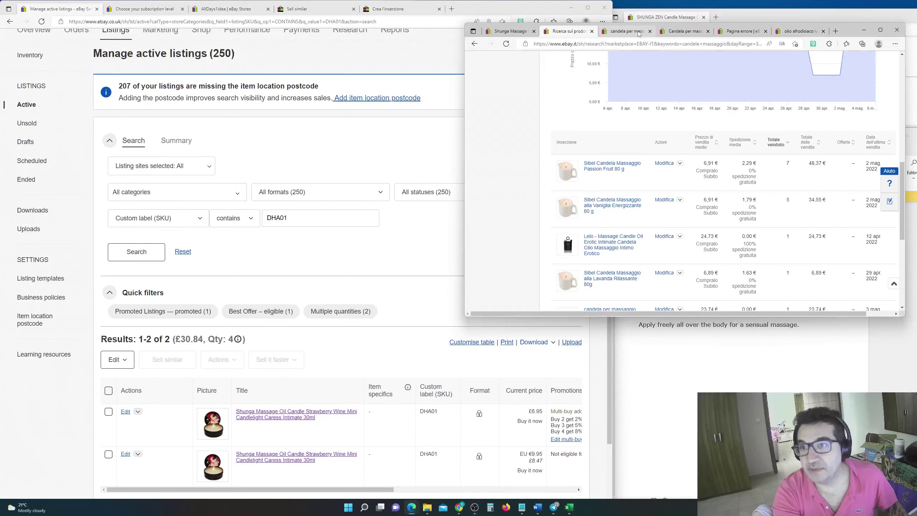
scroll(715, 189, up, 15)
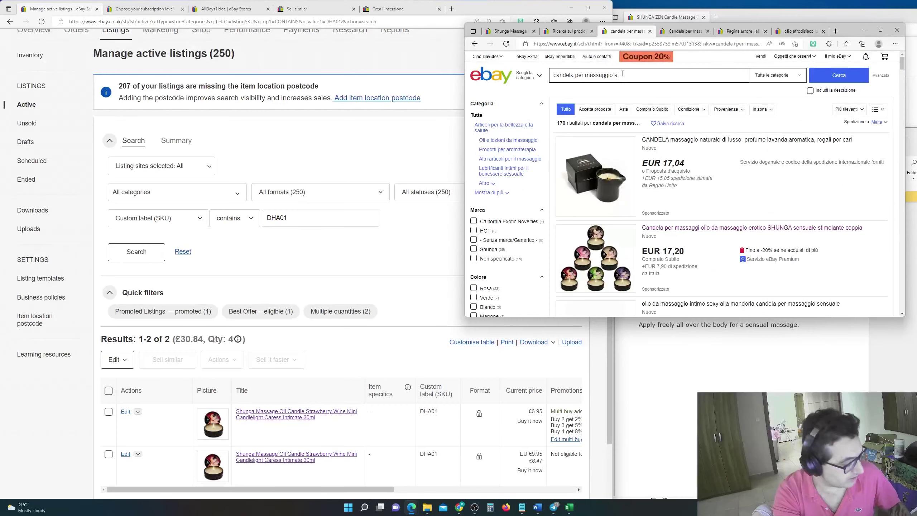
text(sibel)
key(Return)
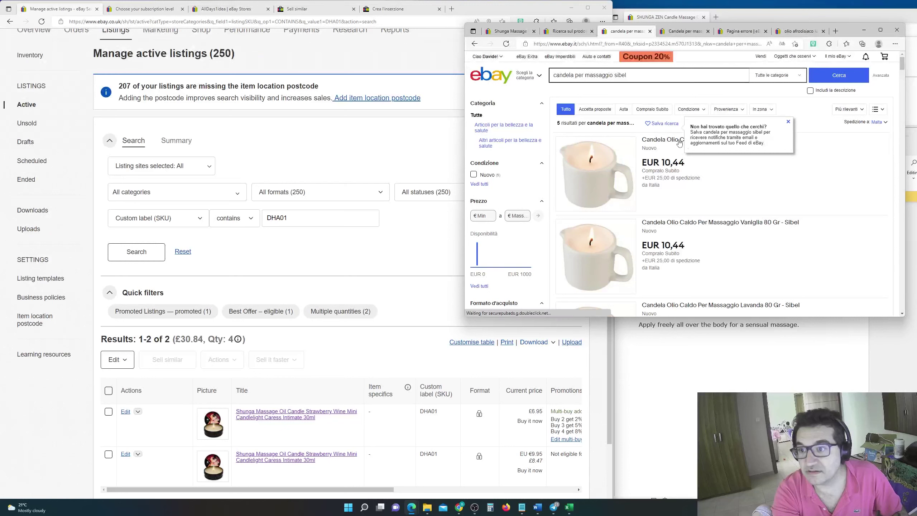
Step: Dismiss the save-search notice and examine the prices and shipping costs of the Sibel massage candles
click(788, 122)
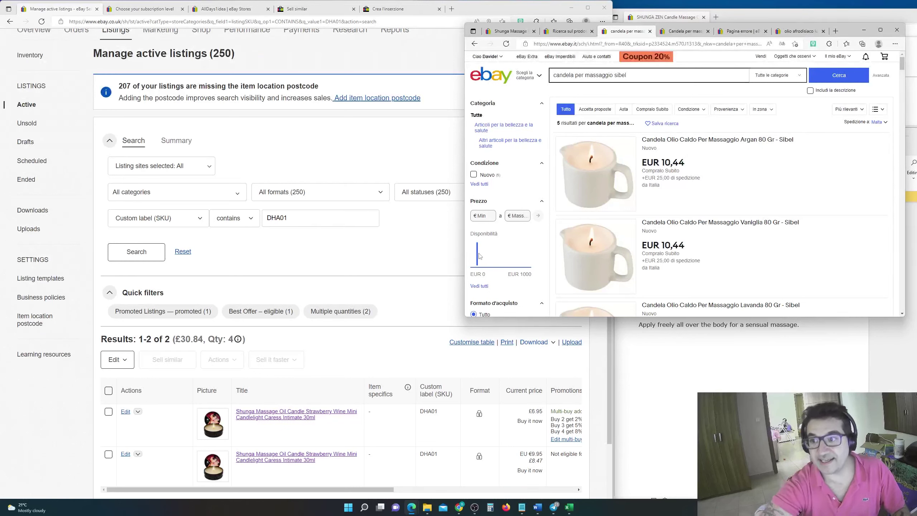
scroll(728, 202, down, 2)
scroll(728, 202, down, 5)
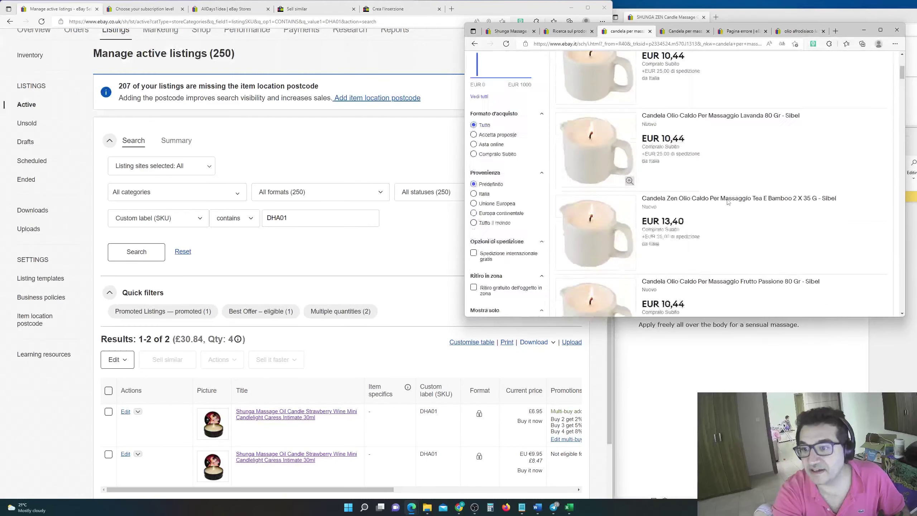
Step: Open the "Sibel Candela Massaggio Passion Fruit 80 g" listing from the product research results in a new tab
click(568, 31)
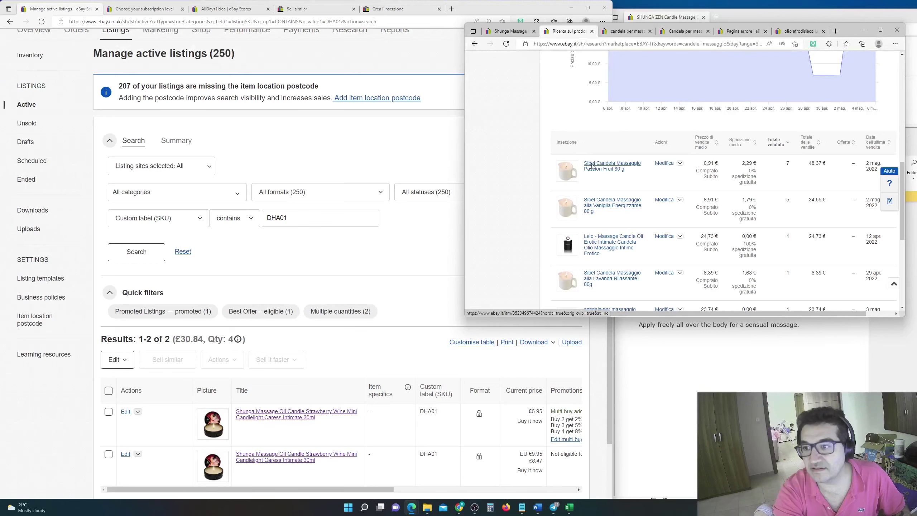
middle_click(619, 162)
click(804, 31)
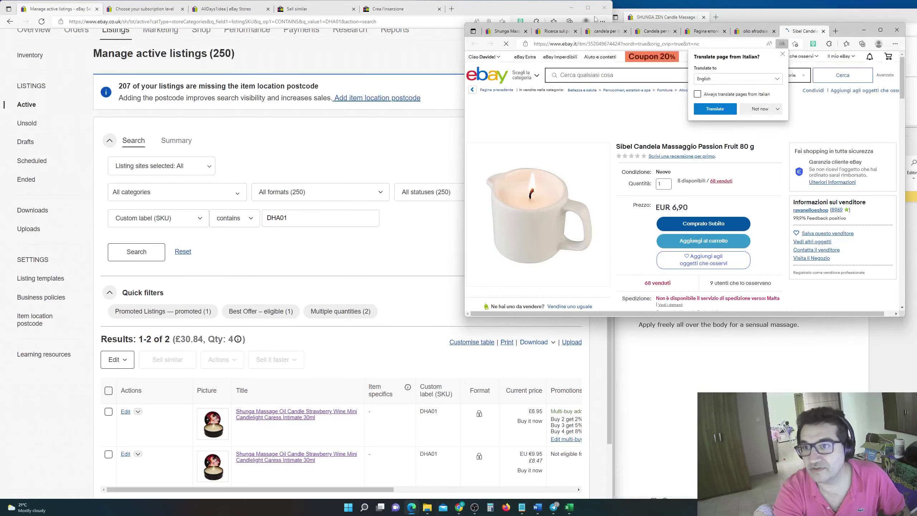
Step: Look through the "candela per massaggio sibel" search results for the best-selling Passion Fruit listing
click(596, 35)
scroll(694, 163, up, 10)
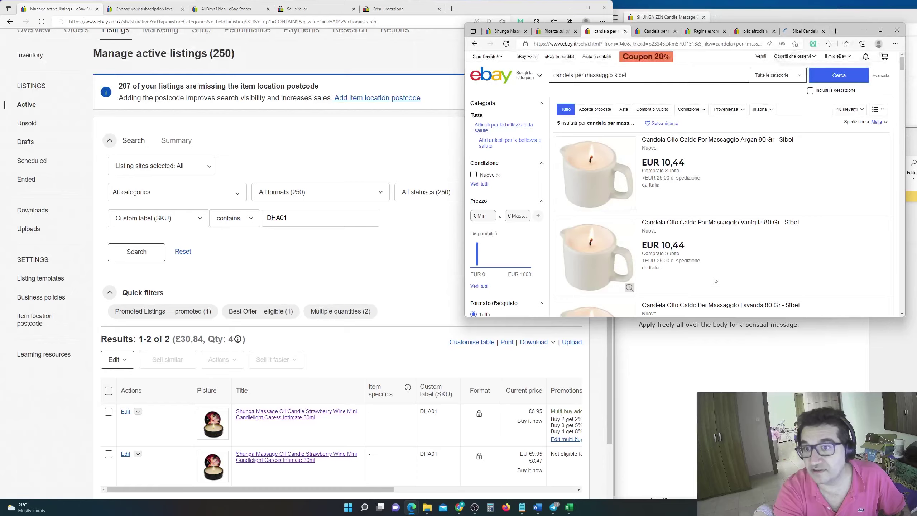
scroll(722, 290, down, 6)
scroll(721, 290, down, 3)
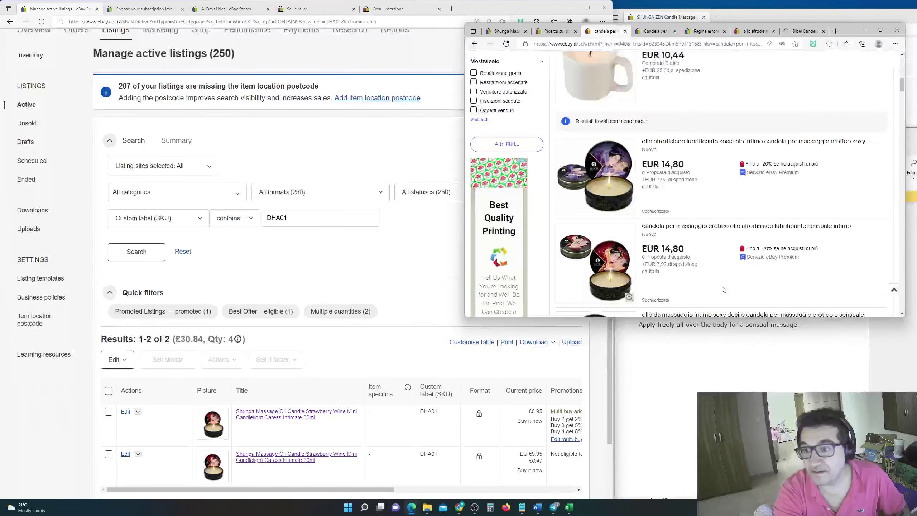
scroll(724, 288, up, 10)
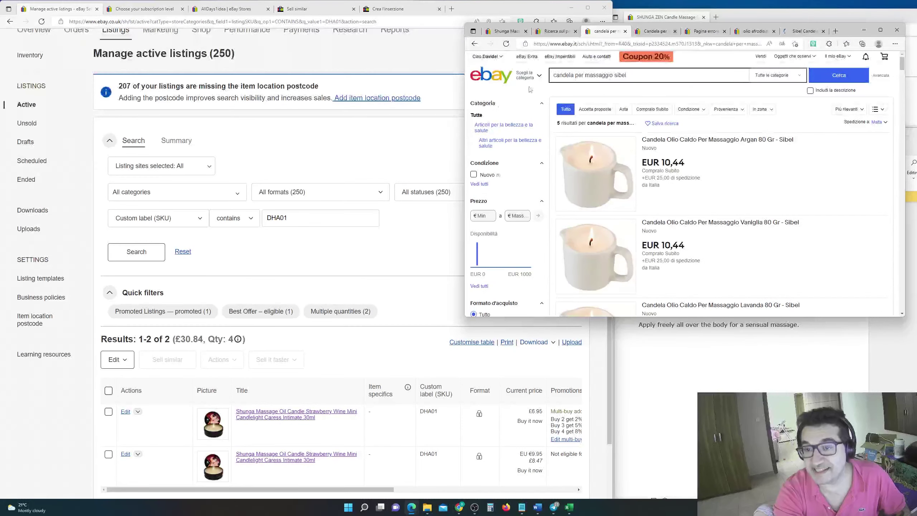
Step: View the purchase history of the Sibel Passion Fruit 80 g candle, and return to its listing
click(804, 32)
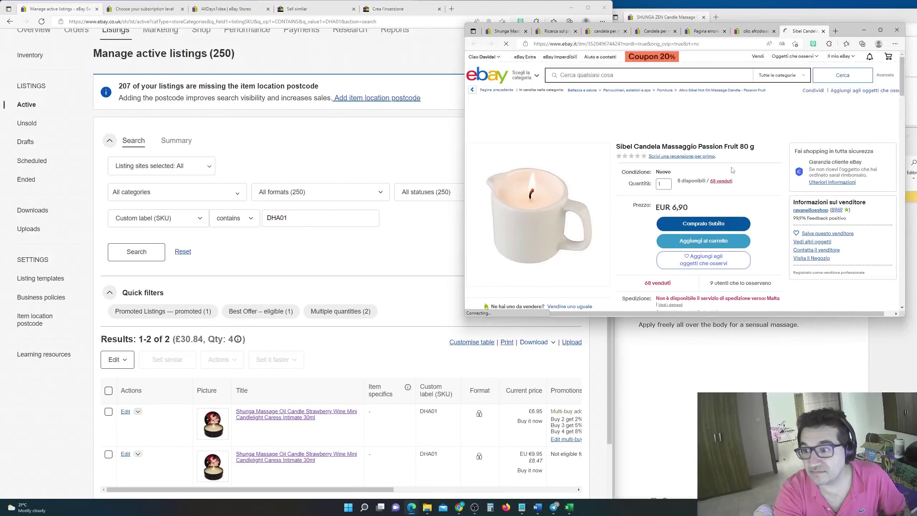
click(717, 182)
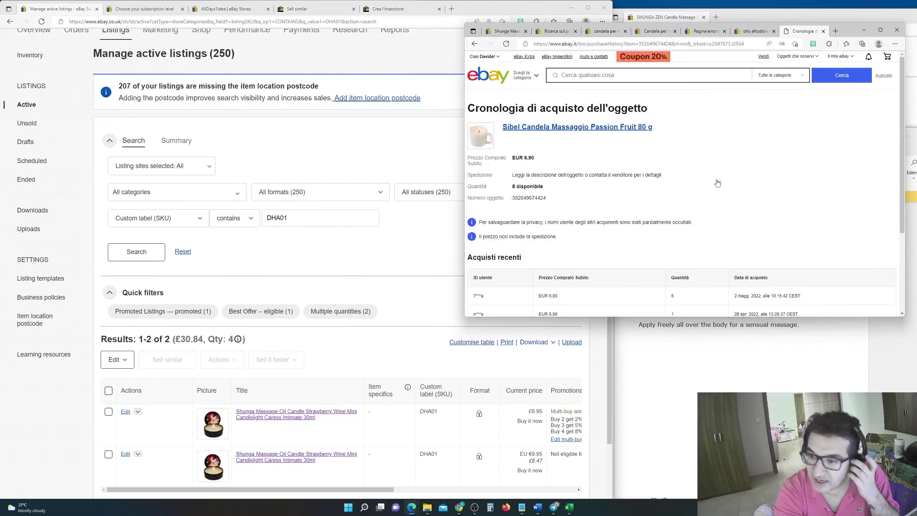
scroll(718, 183, down, 5)
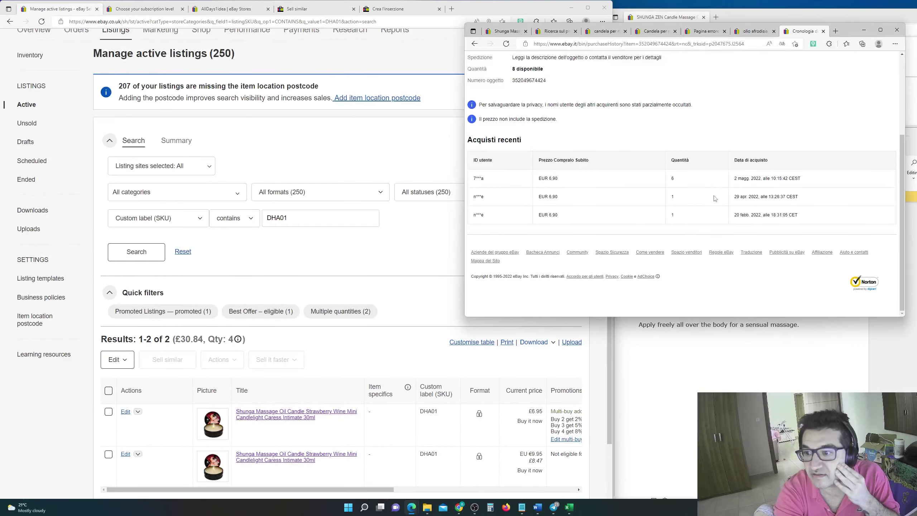
right_click(751, 102)
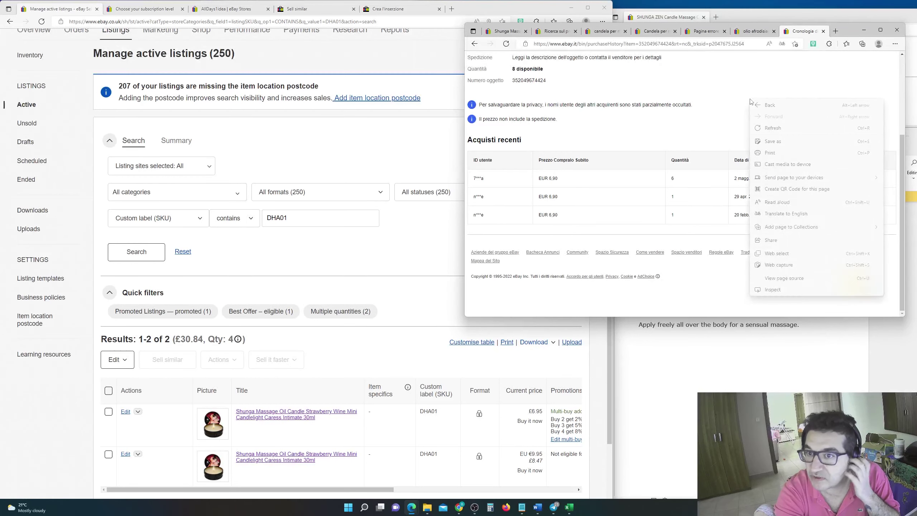
click(749, 125)
right_click(748, 126)
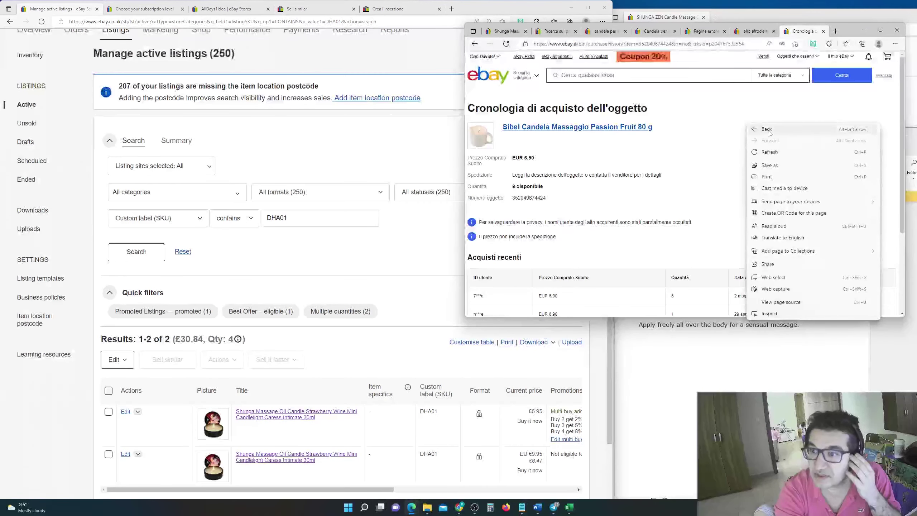
click(755, 131)
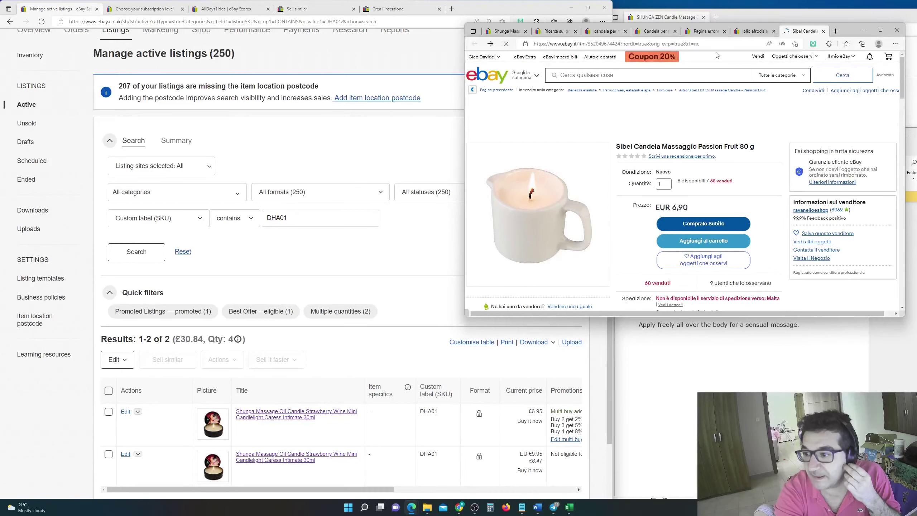
Step: Search ebay.it for the plural "candele per massaggio sibel" and look through the results
click(656, 31)
click(611, 31)
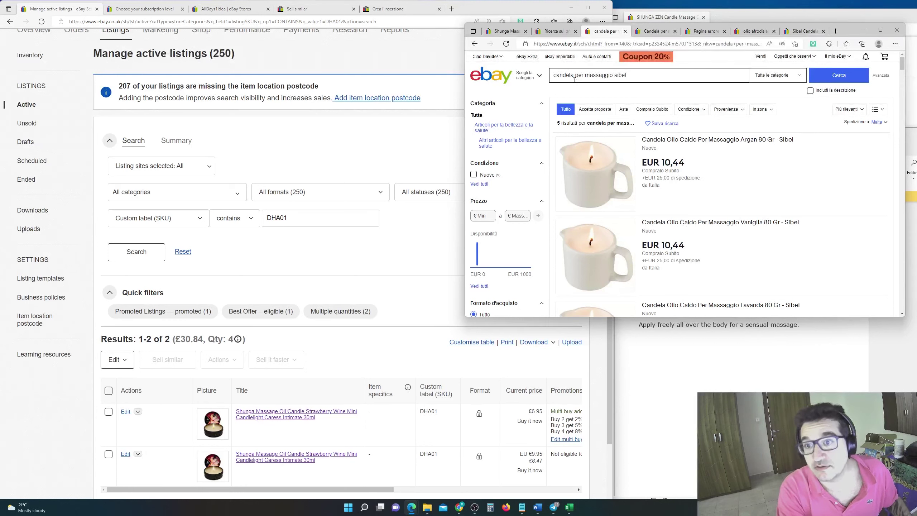
drag(575, 76, 572, 76)
key(Return)
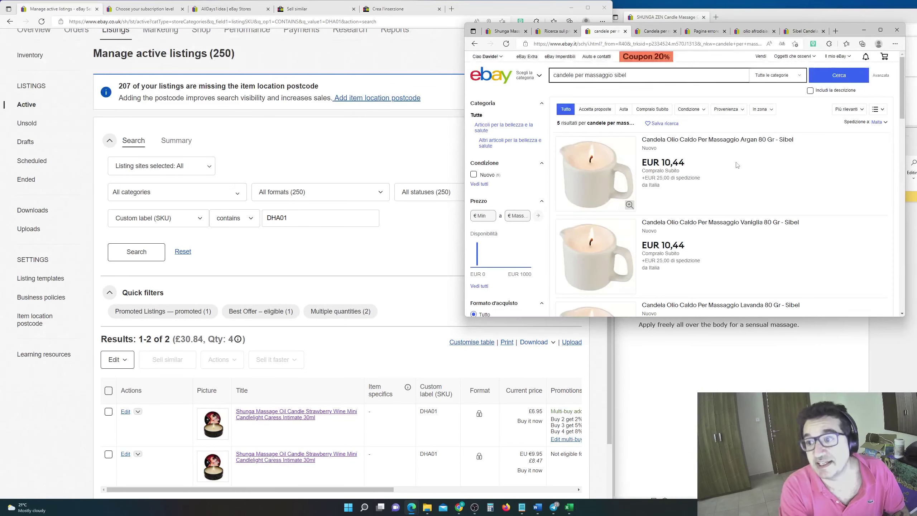
scroll(744, 211, down, 3)
scroll(746, 211, down, 7)
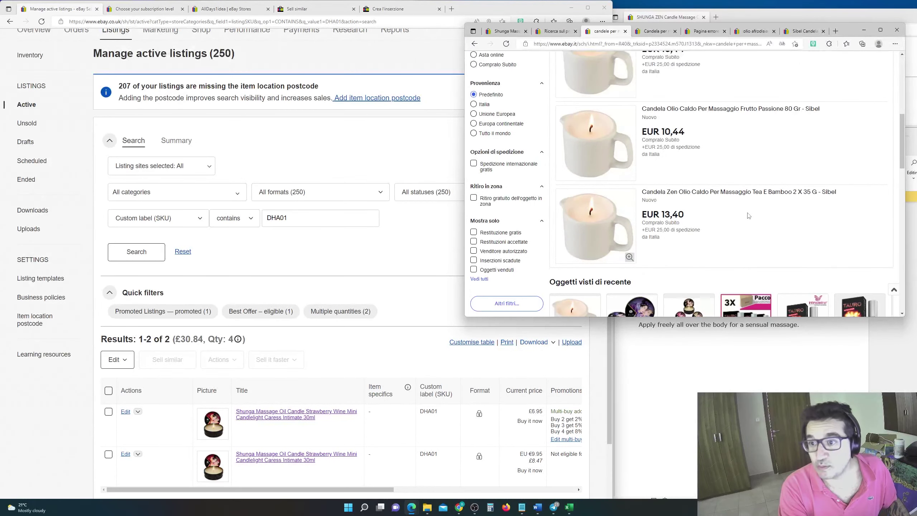
scroll(749, 216, up, 8)
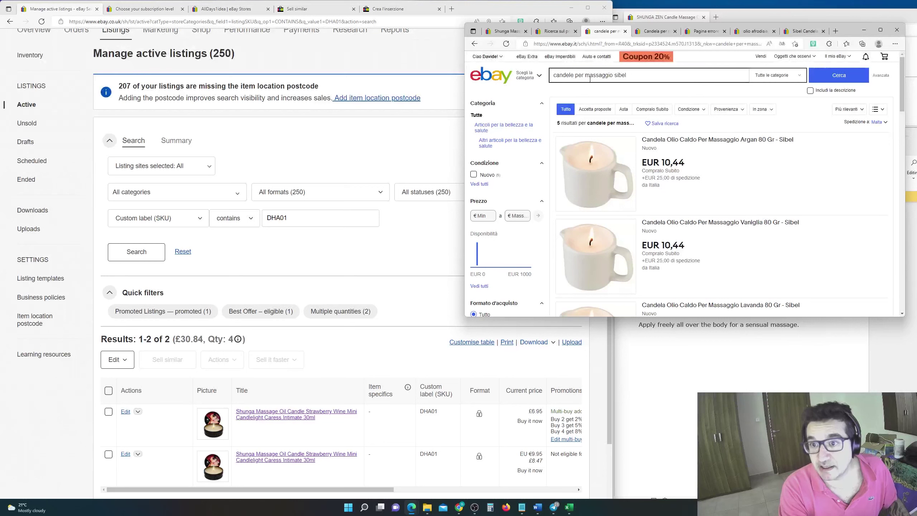
Step: Highlight the words after "candele" in the search phrase, and return to the singular "candela per massaggio sibel" search
drag(573, 72, 587, 69)
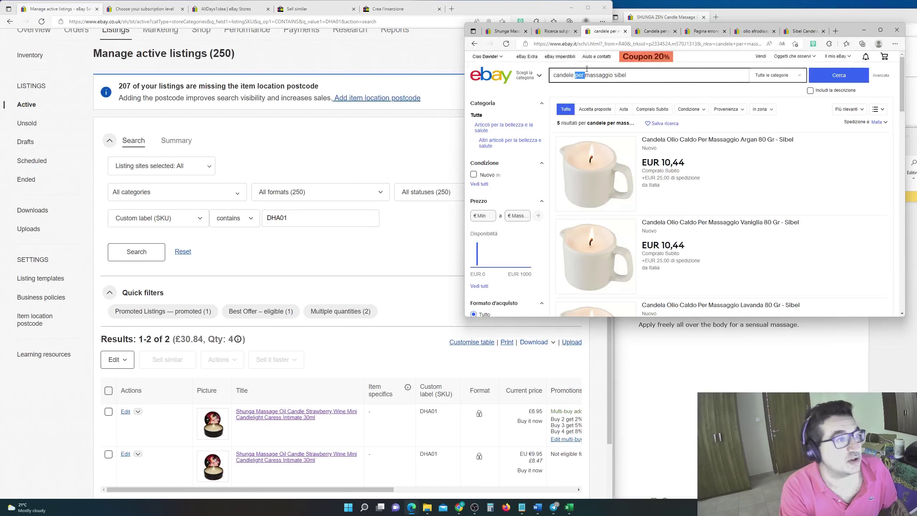
shift+click(704, 70)
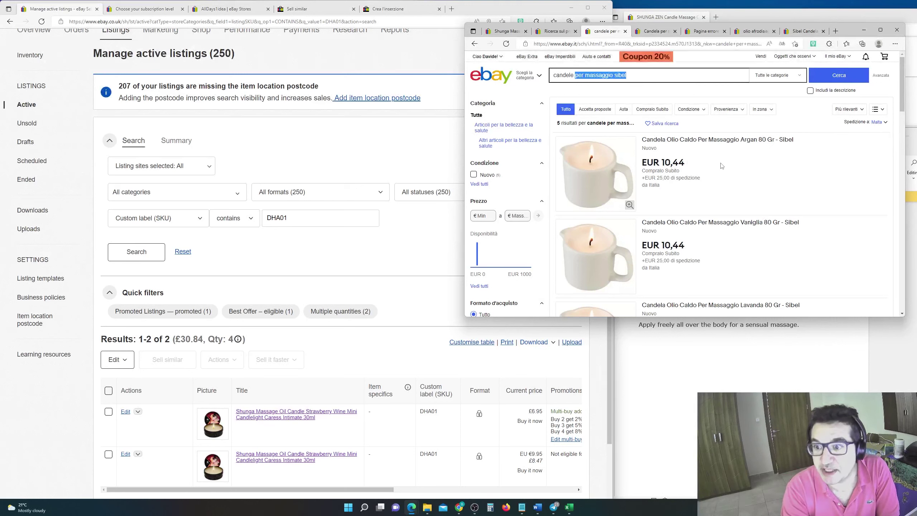
click(640, 78)
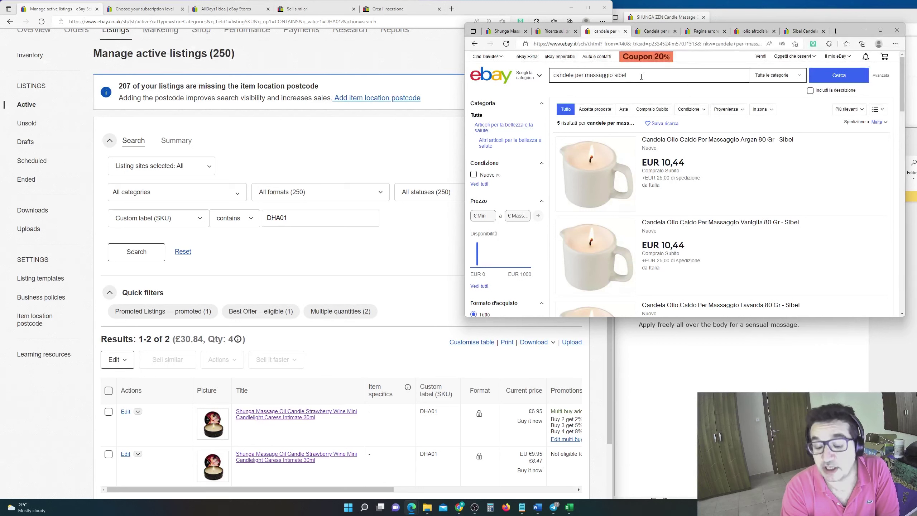
key(Down)
key(Return)
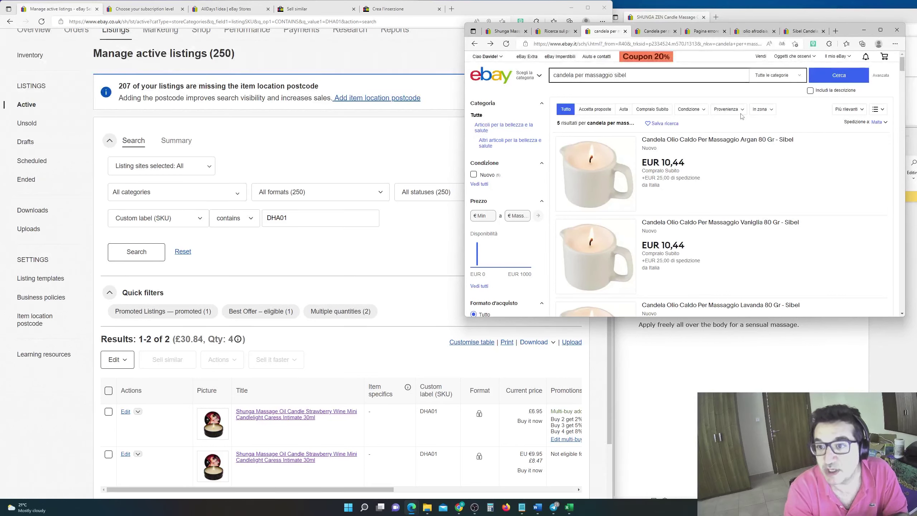
Step: Change the Terapeak product research keywords to "candela per massaggio"
click(564, 31)
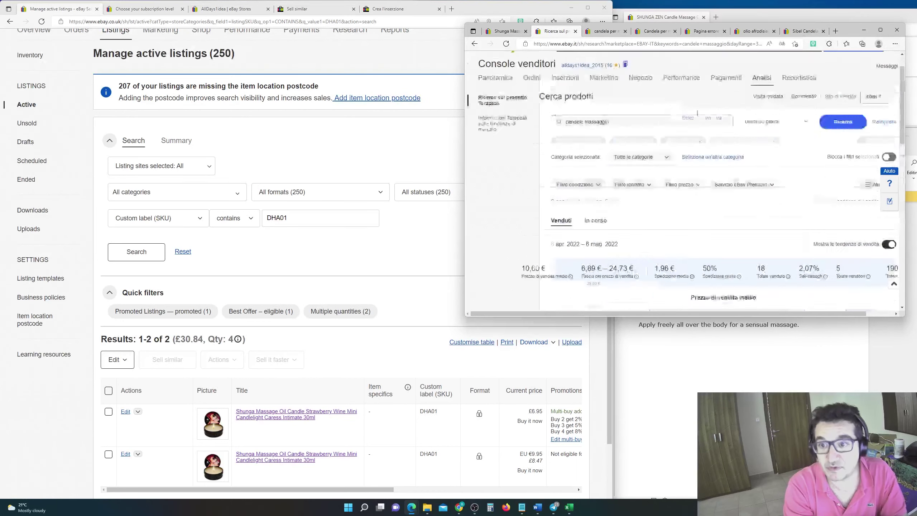
drag(580, 153, 658, 148)
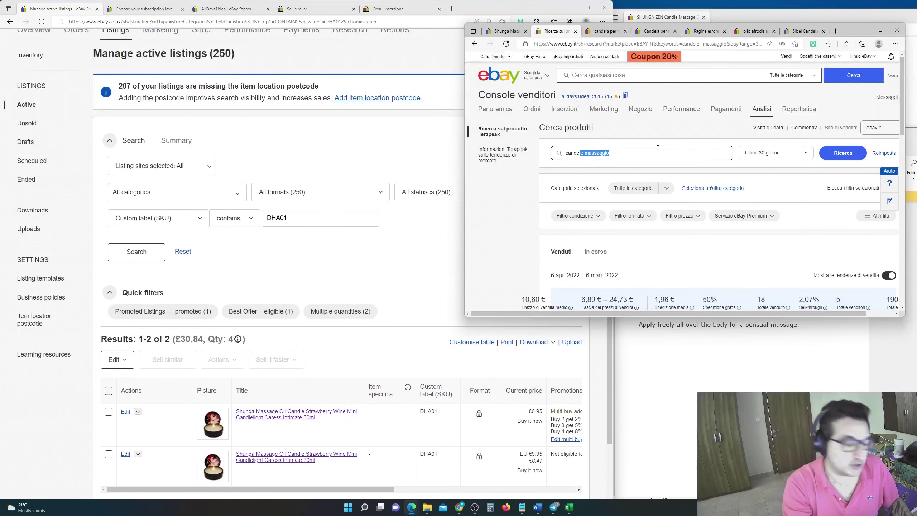
text(la per massaggio)
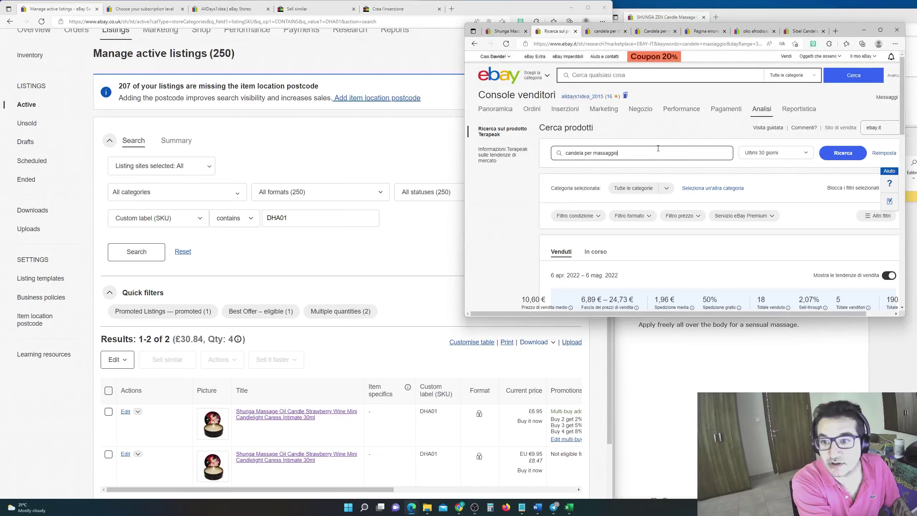
Step: Research sold listings for "candela per massaggio" over the last 30 days and review the products' prices and sales
key(Return)
scroll(702, 274, down, 3)
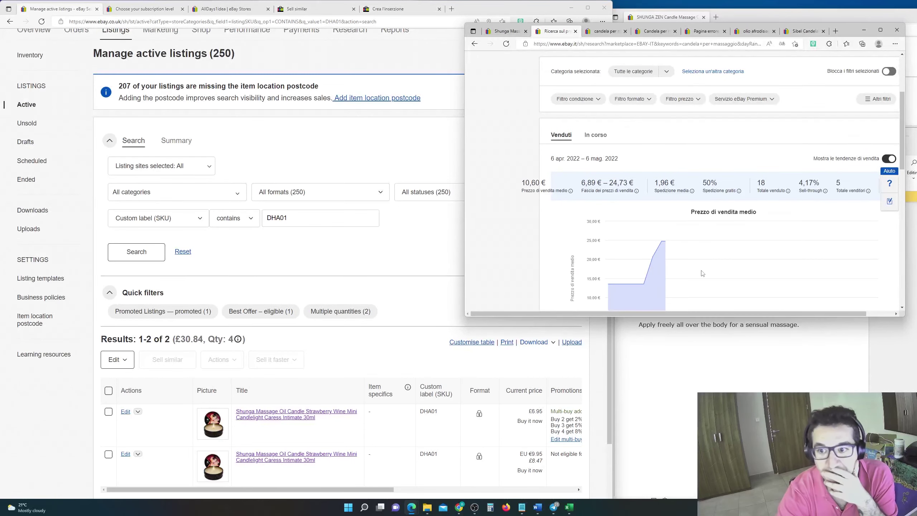
scroll(683, 198, down, 8)
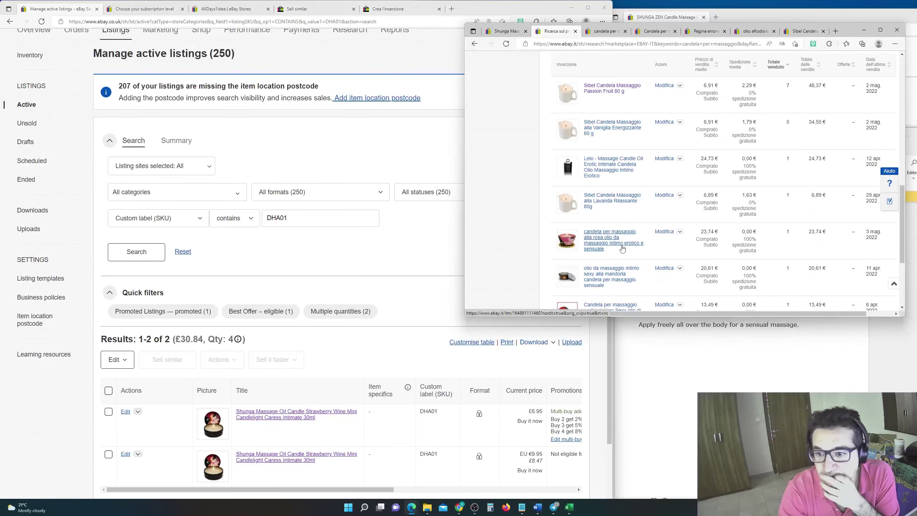
scroll(623, 247, down, 2)
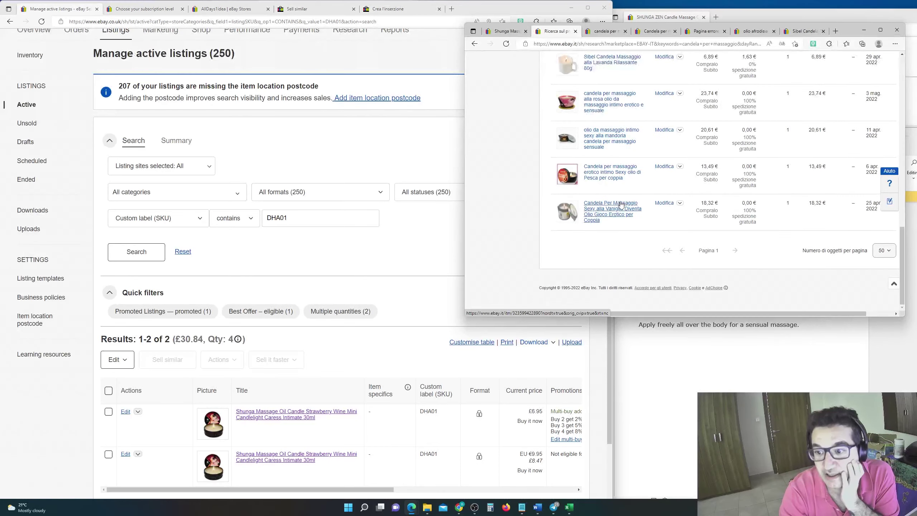
scroll(621, 205, up, 10)
scroll(621, 204, down, 5)
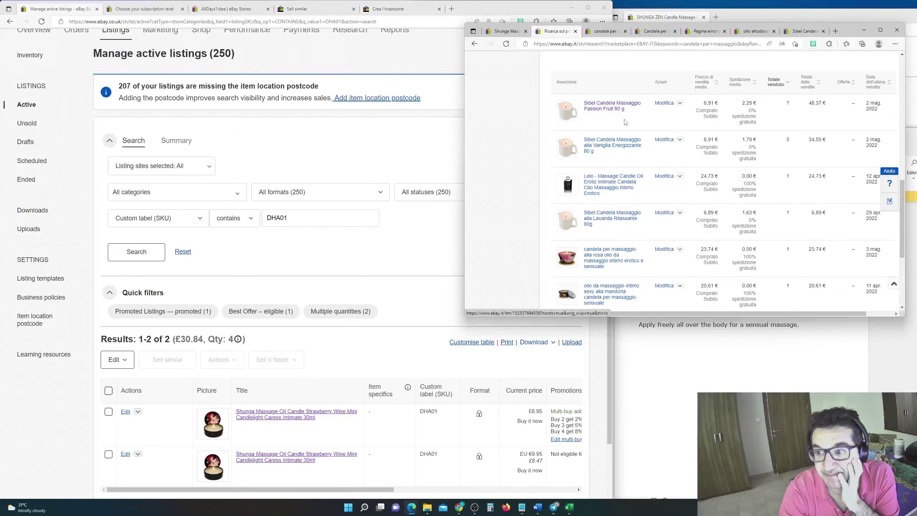
Step: Compare the massage candle listings and search results already open in the research window
click(606, 31)
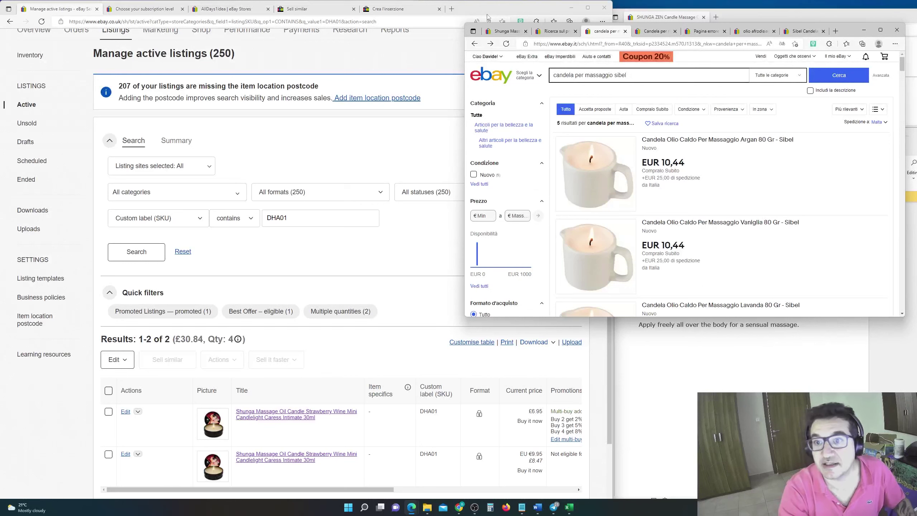
click(506, 31)
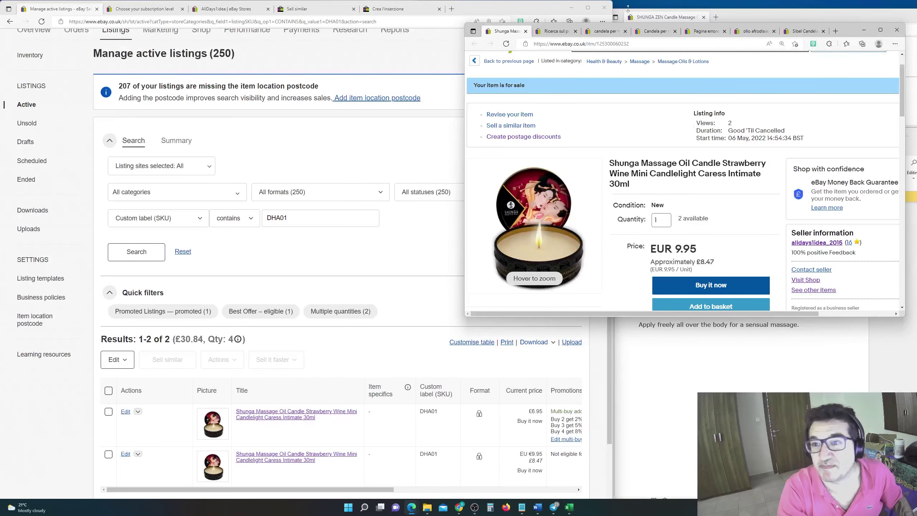
click(605, 31)
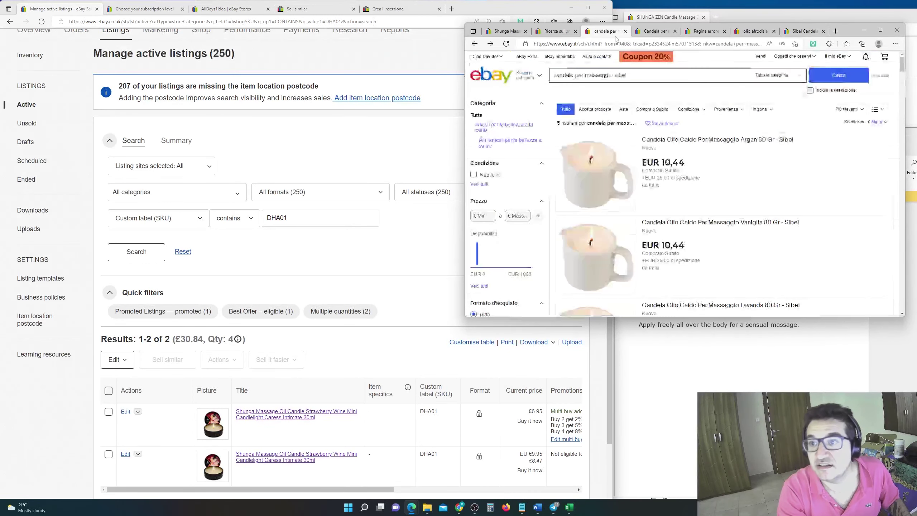
click(655, 31)
click(704, 31)
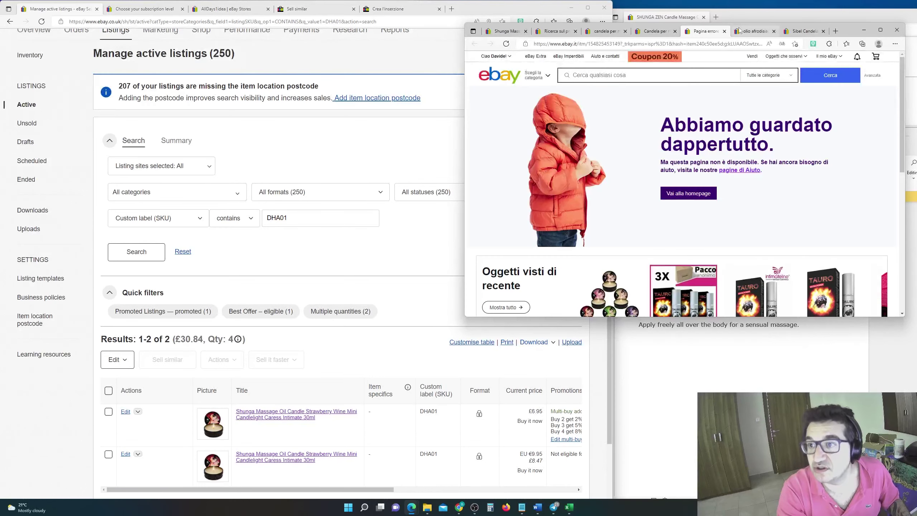
click(752, 31)
click(801, 32)
click(753, 31)
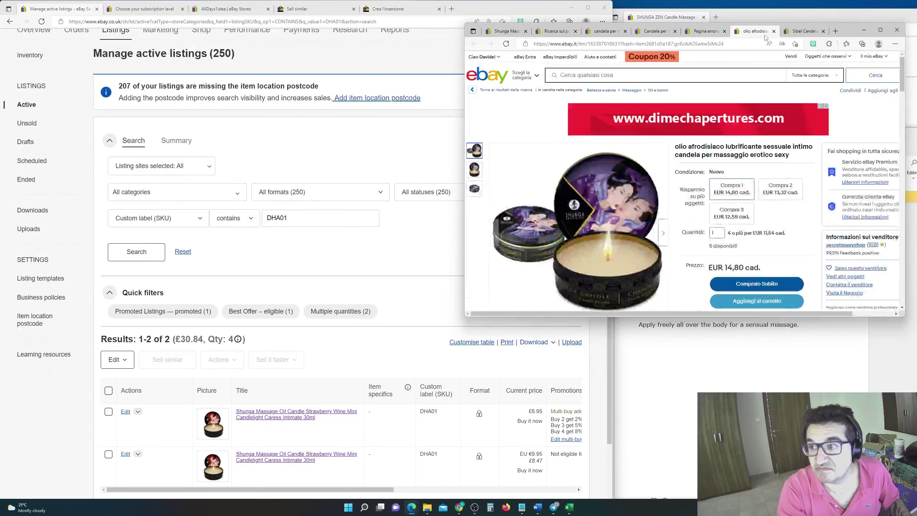
Step: Start a new listing draft on the Italian listing form for the product "Candela per massaggio"
click(359, 8)
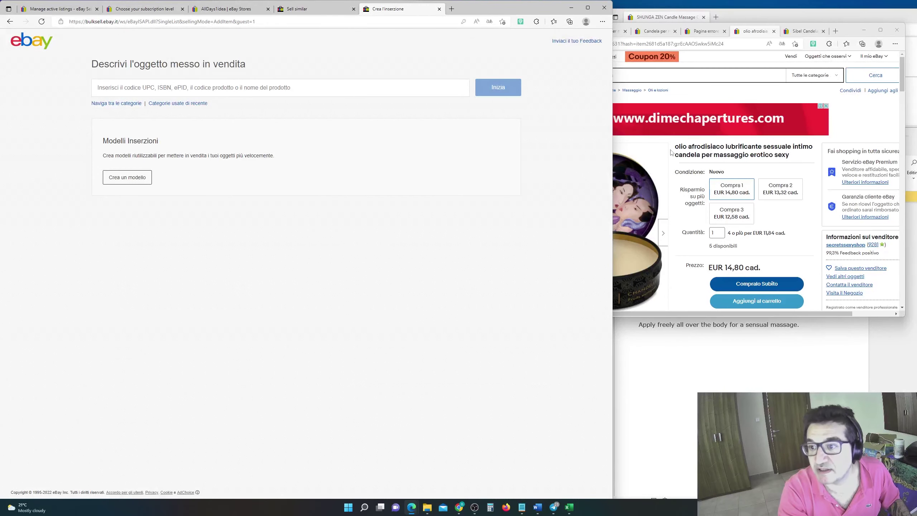
click(718, 146)
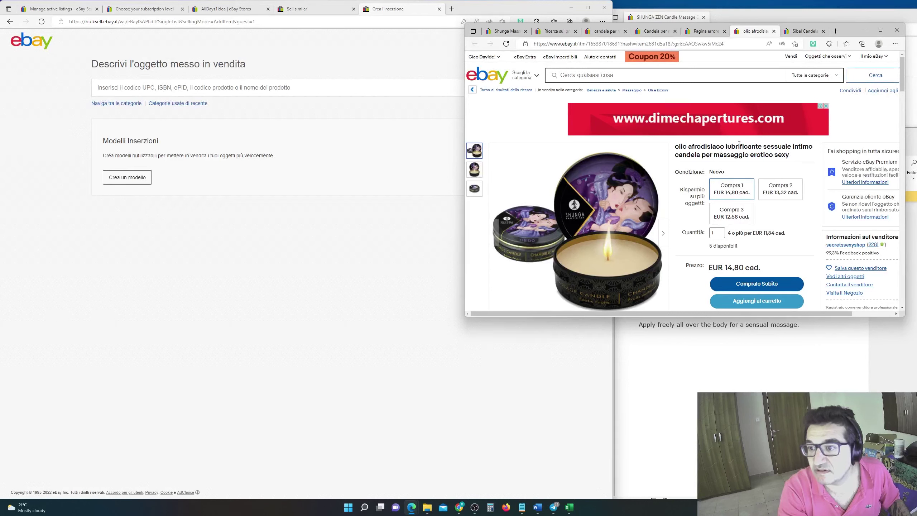
click(194, 84)
text(Candela pe)
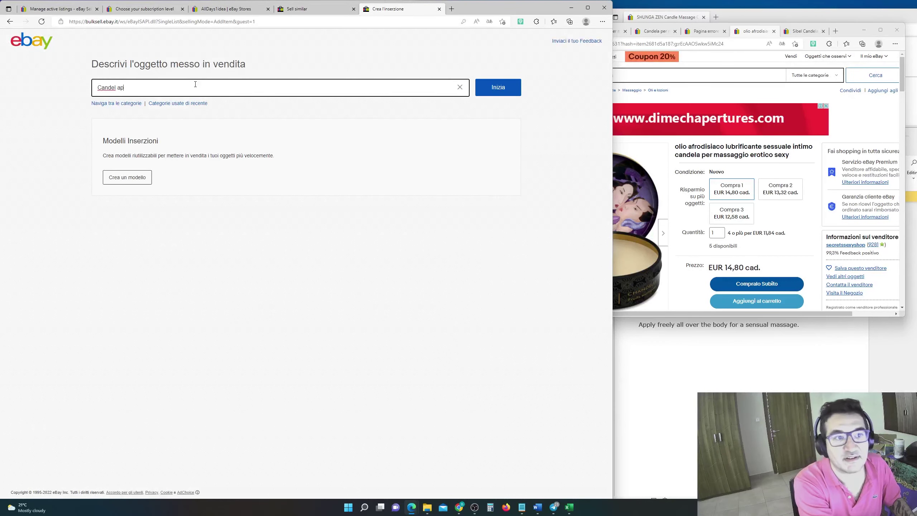
key(BackSpace)
key(BackSpace)
text(per massaggio)
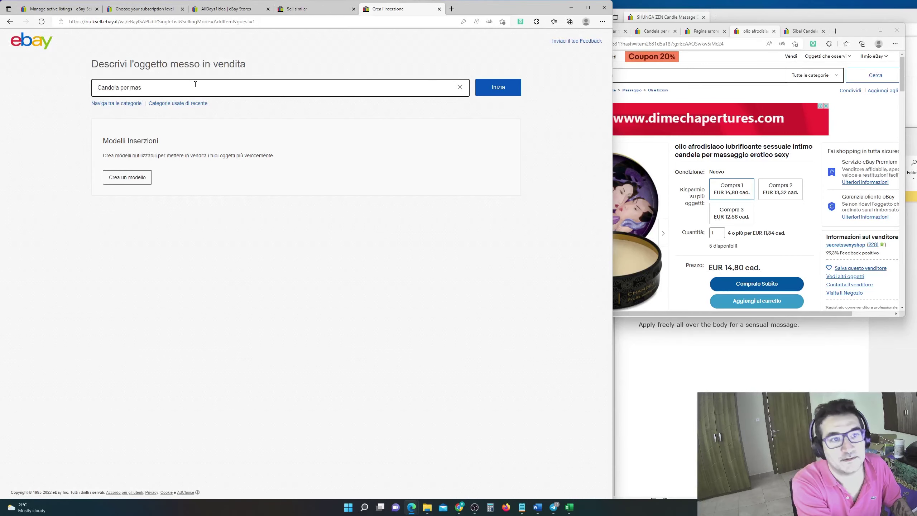
key(Return)
Step: Examine the competing Shunga candle listing with its seller's sponsored items, and the Sibel candle listing and search results
scroll(722, 202, down, 10)
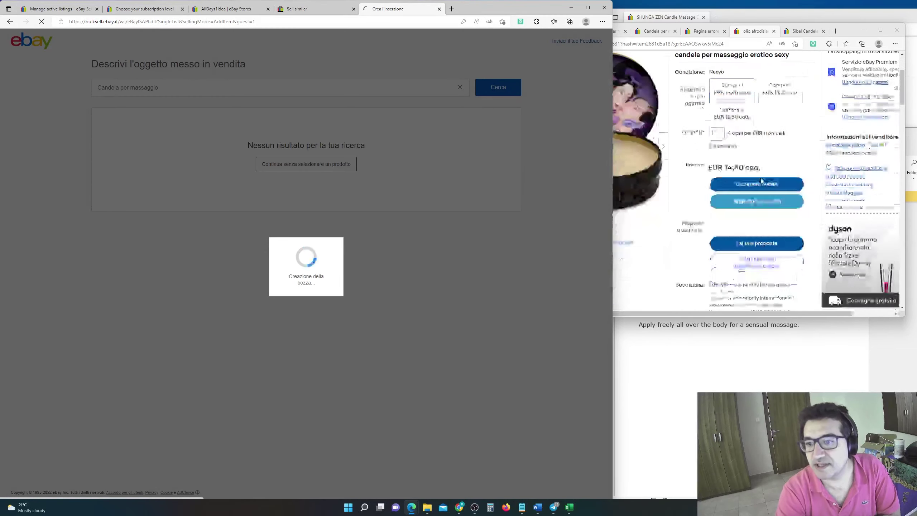
click(742, 204)
scroll(741, 204, down, 6)
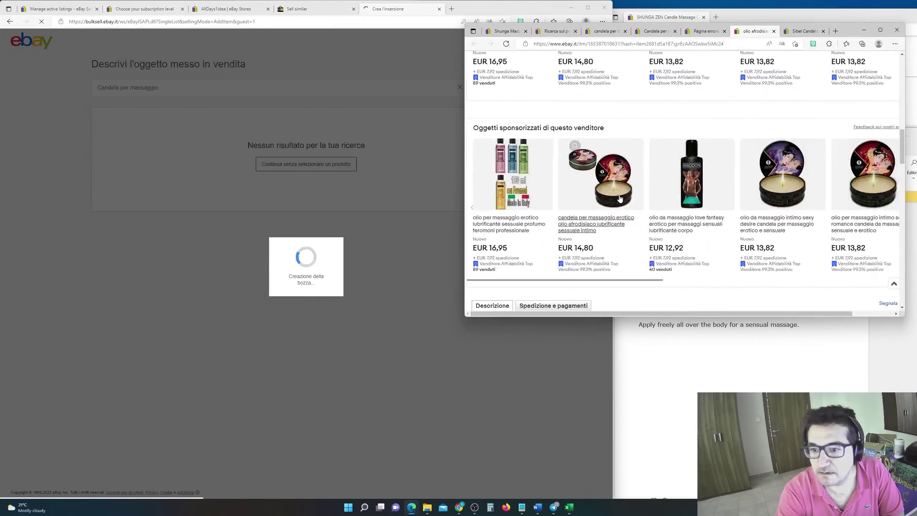
scroll(668, 170, up, 15)
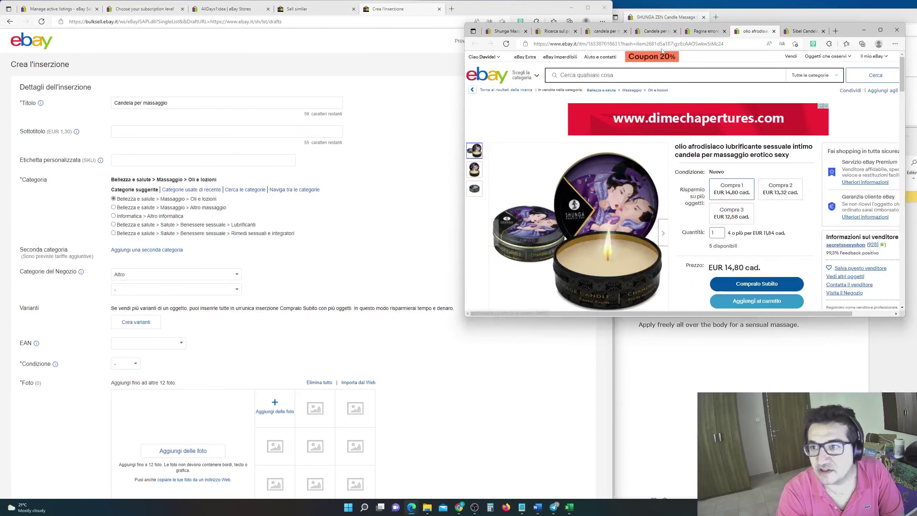
click(804, 31)
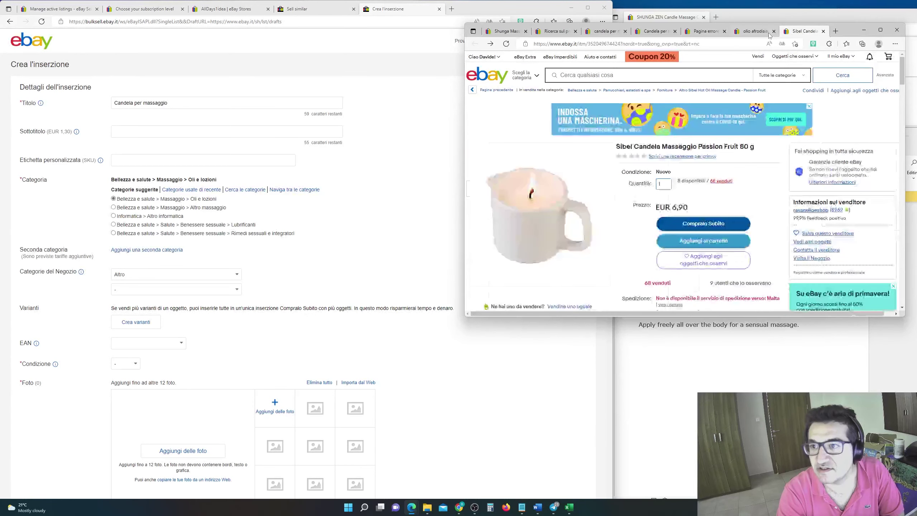
click(752, 31)
click(636, 31)
click(606, 31)
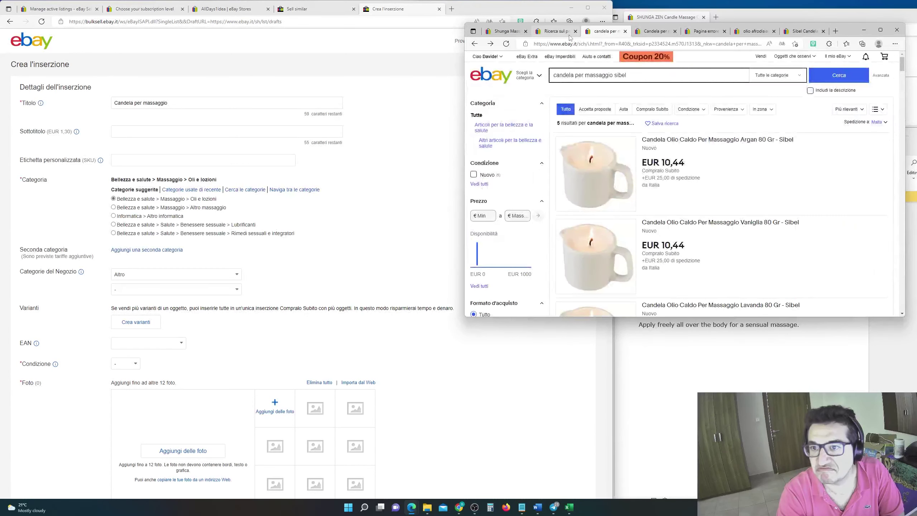
Step: Open the rose massage candle listing from the sold-product results and check its sales history
click(541, 34)
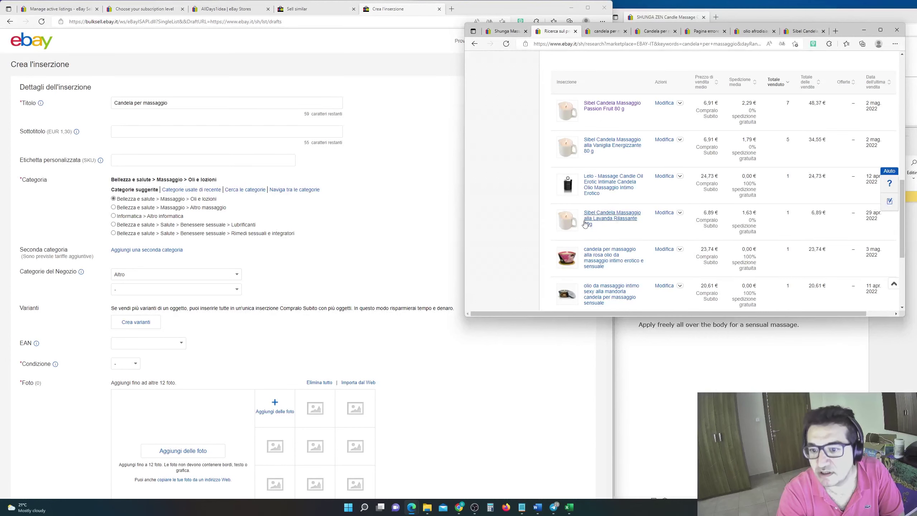
scroll(605, 109, down, 5)
right_click(605, 109)
click(618, 116)
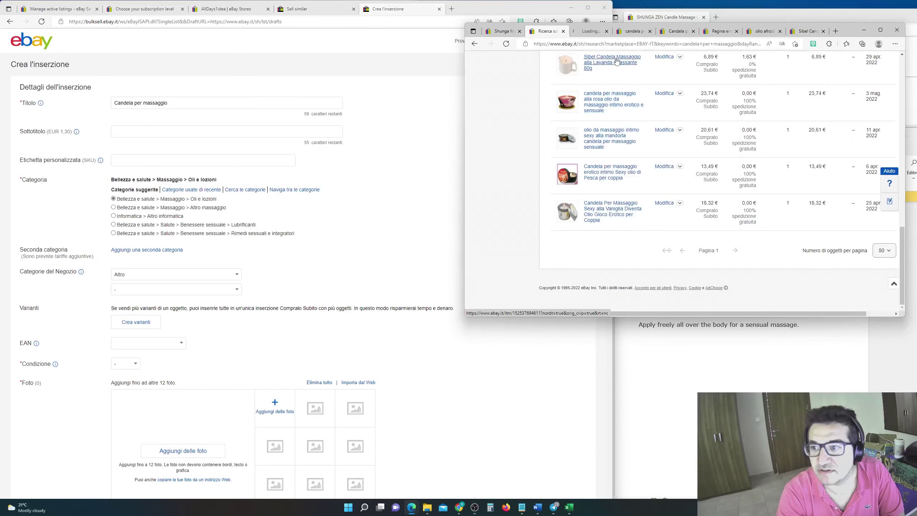
click(586, 31)
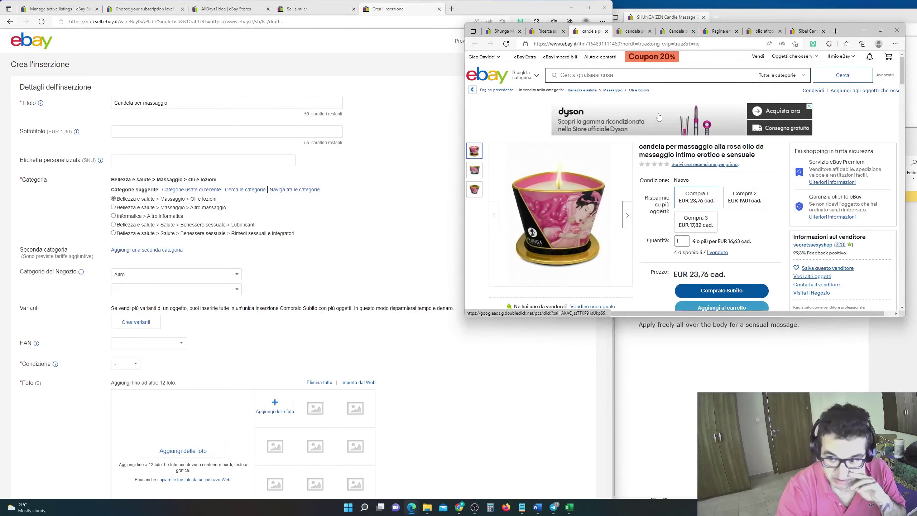
click(718, 252)
key(alt+Left)
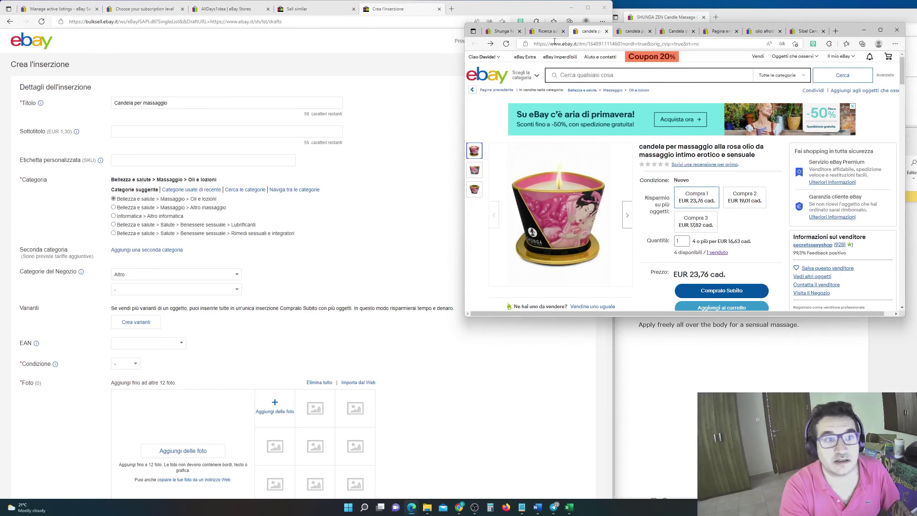
Step: Compare the rose candle listing with the sold-product results and the existing Shunga Strawberry Wine listing
click(542, 32)
click(590, 32)
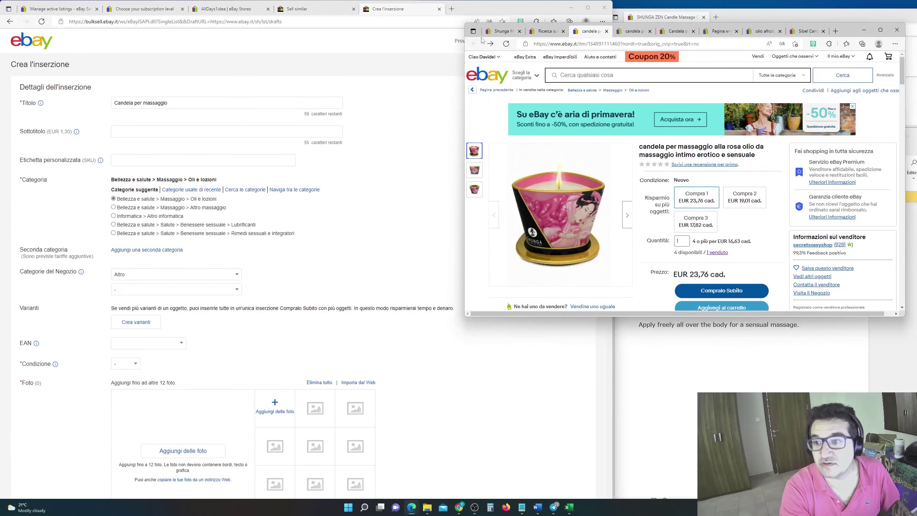
click(543, 32)
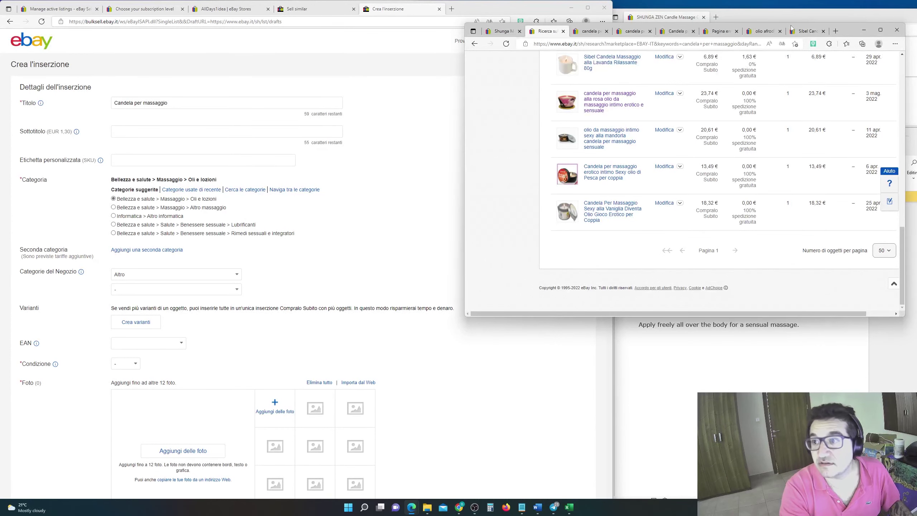
click(509, 31)
scroll(735, 158, up, 1)
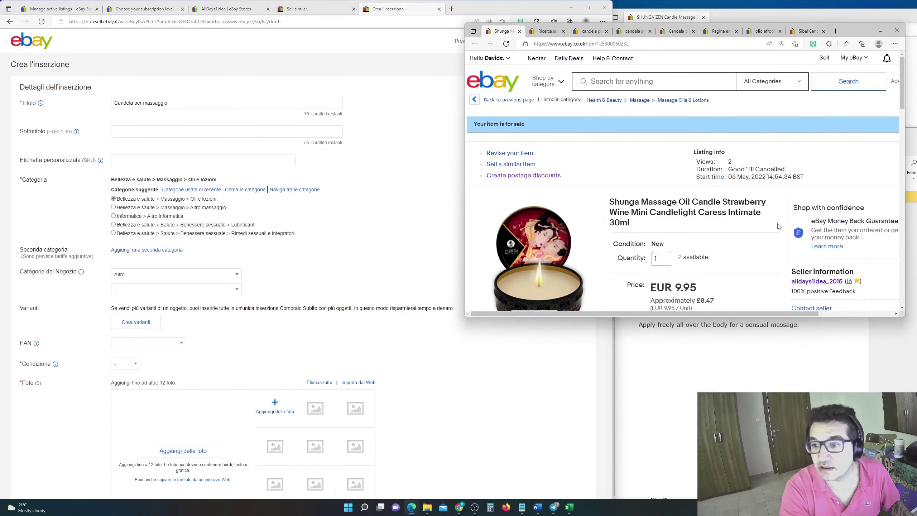
Step: Add the brand "Shunga" at the beginning of the new listing's title
click(117, 103)
text(Shu)
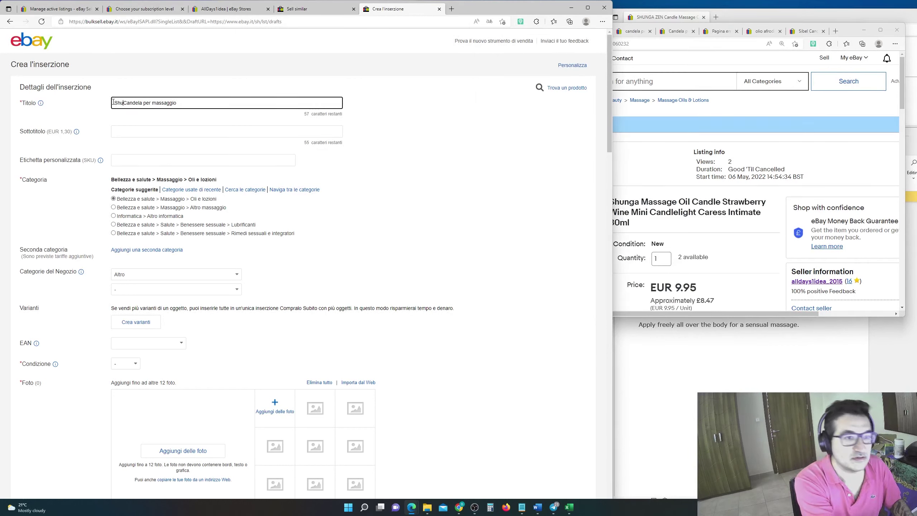
text(nga)
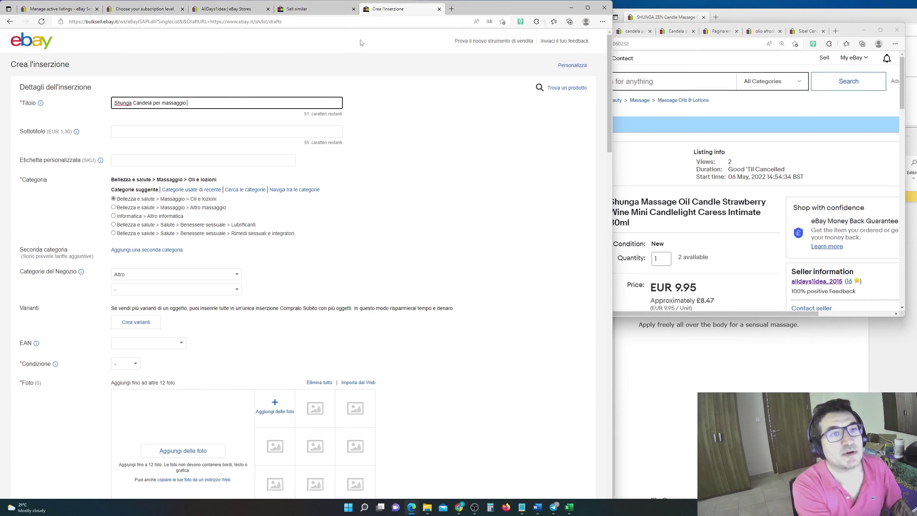
key(End)
text(erotico, magaci)
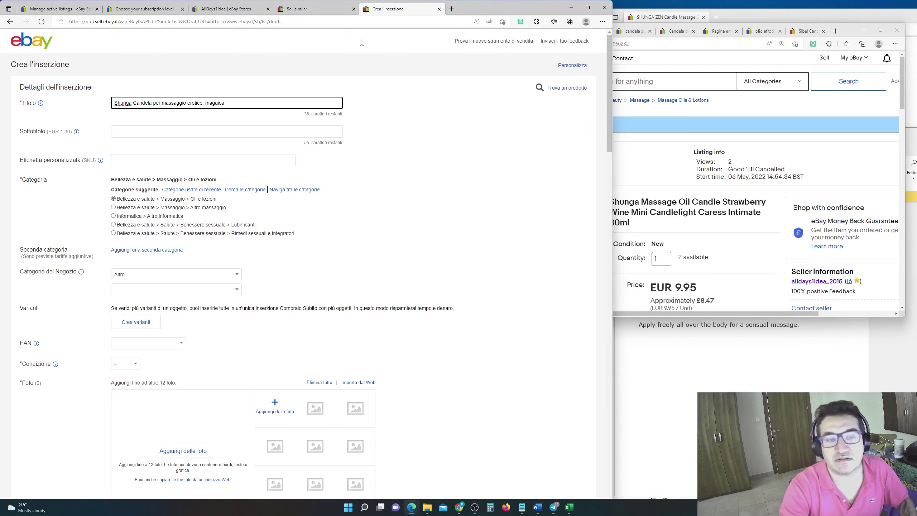
key(BackSpace)
key(BackSpace)
key(BackSpace)
key(BackSpace)
key(BackSpace)
key(BackSpace)
key(BackSpace)
key(BackSpace)
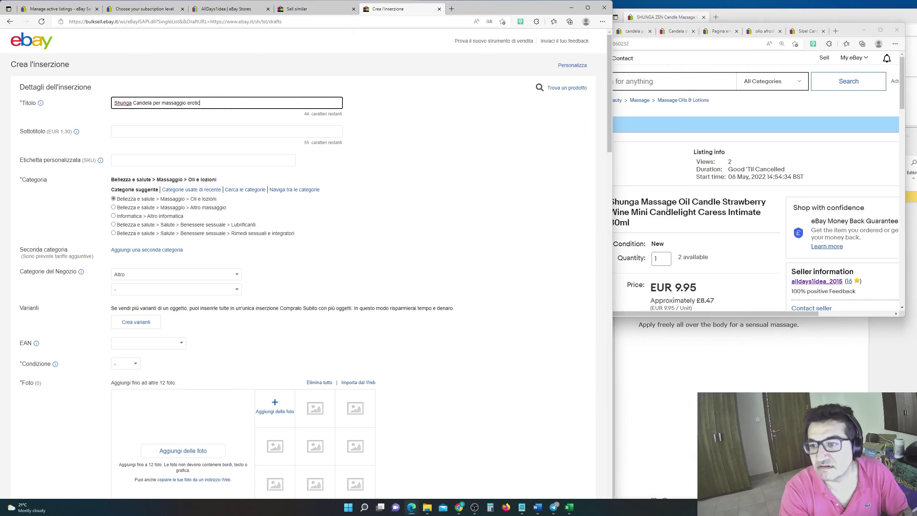
key(BackSpace)
Step: Extend the listing title with "intimo magica" after "massaggio", using the existing Shunga listing as reference
click(720, 230)
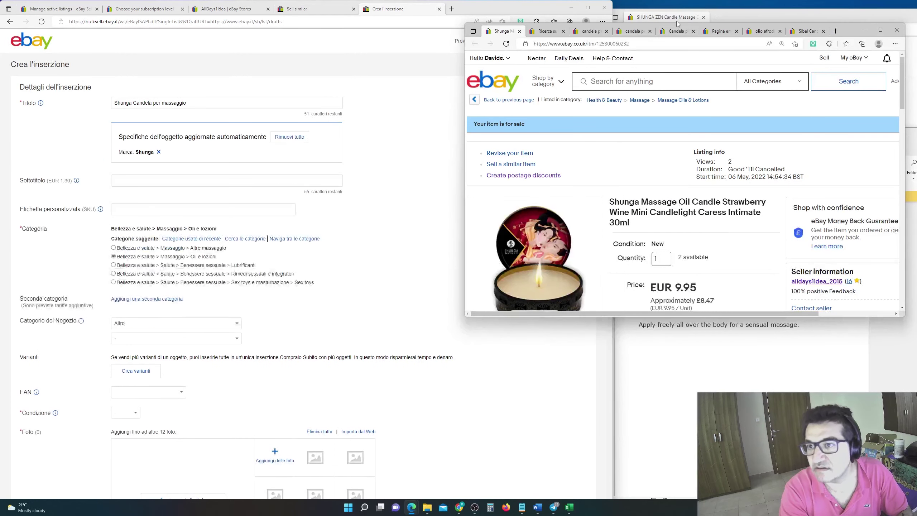
click(197, 103)
text(intimo)
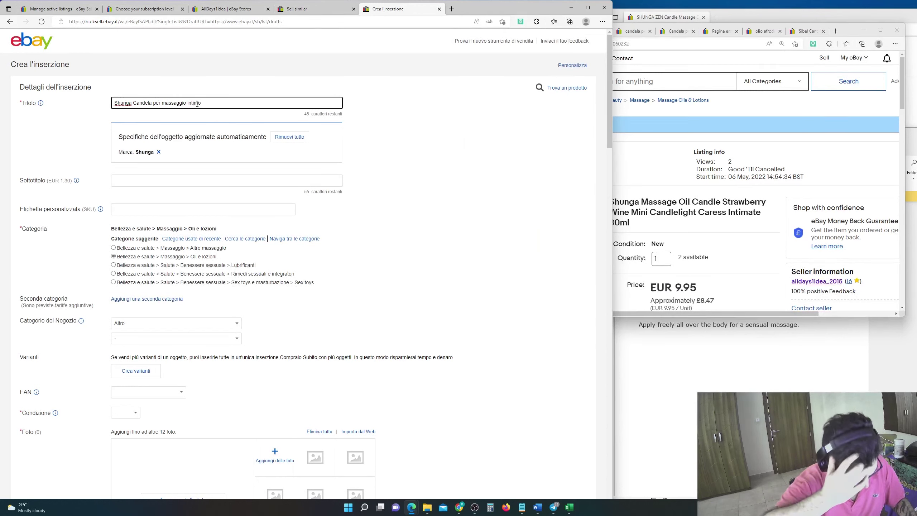
text(magica)
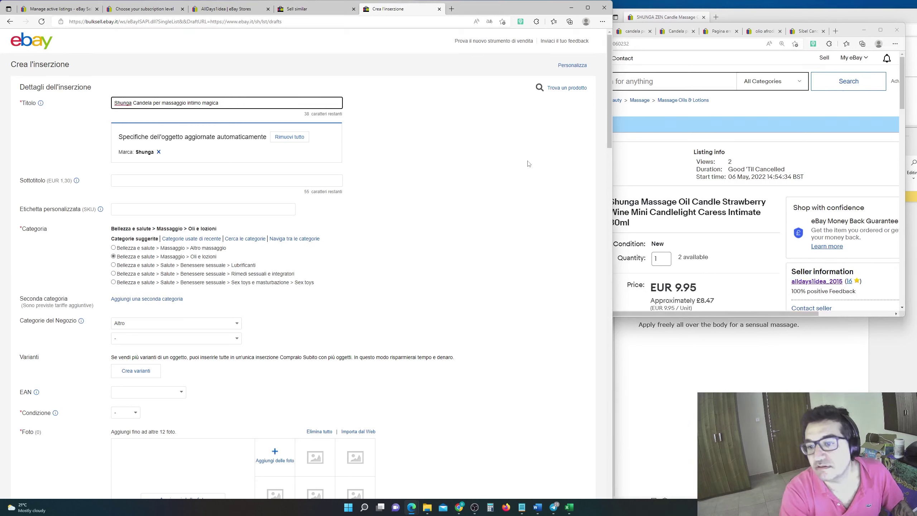
Step: Check the existing Shunga Strawberry Wine listing's title and try adding "che" at the end of the new title
click(654, 203)
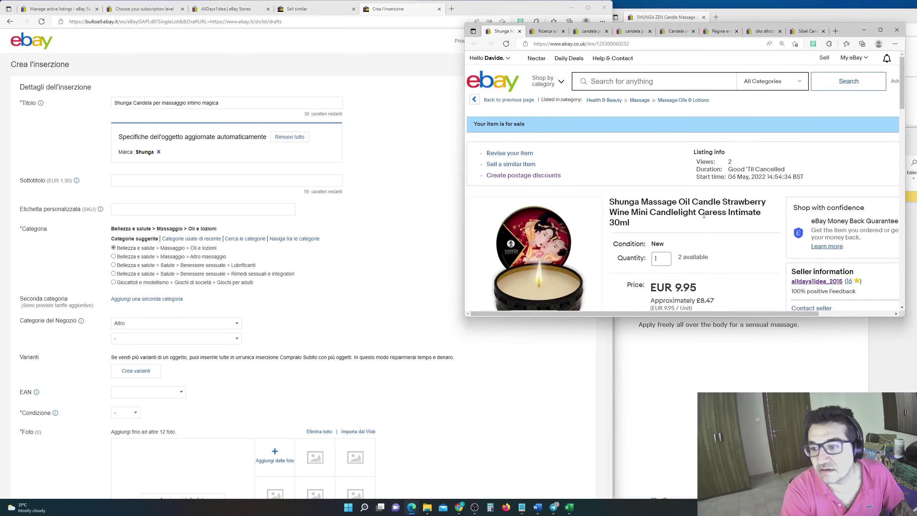
drag(704, 214, 721, 224)
click(710, 204)
click(719, 223)
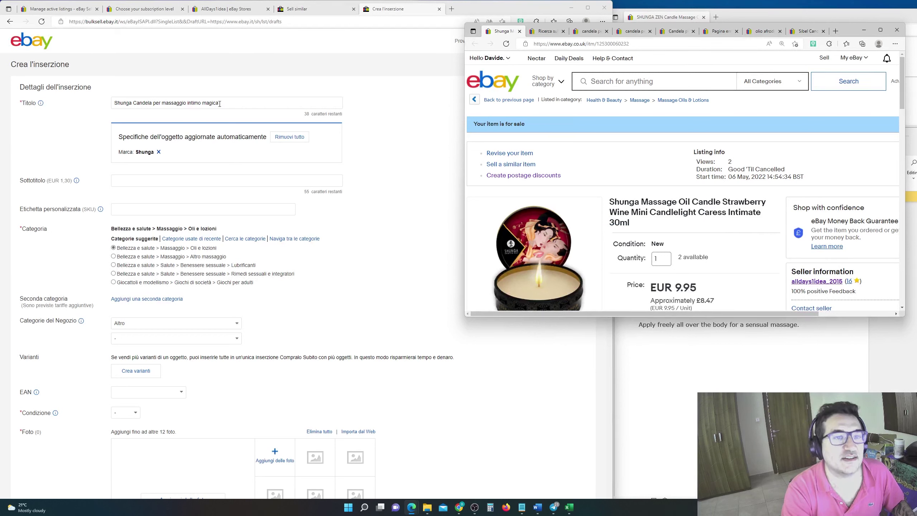
click(223, 103)
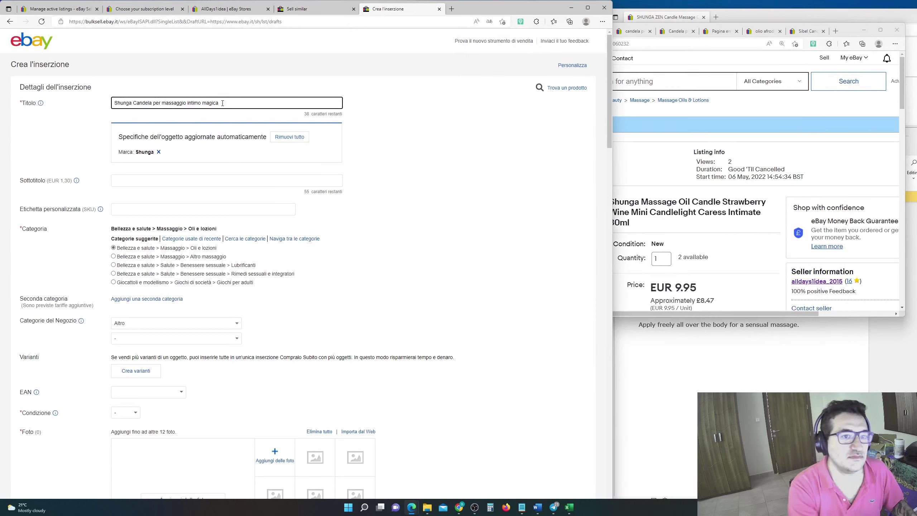
text(che)
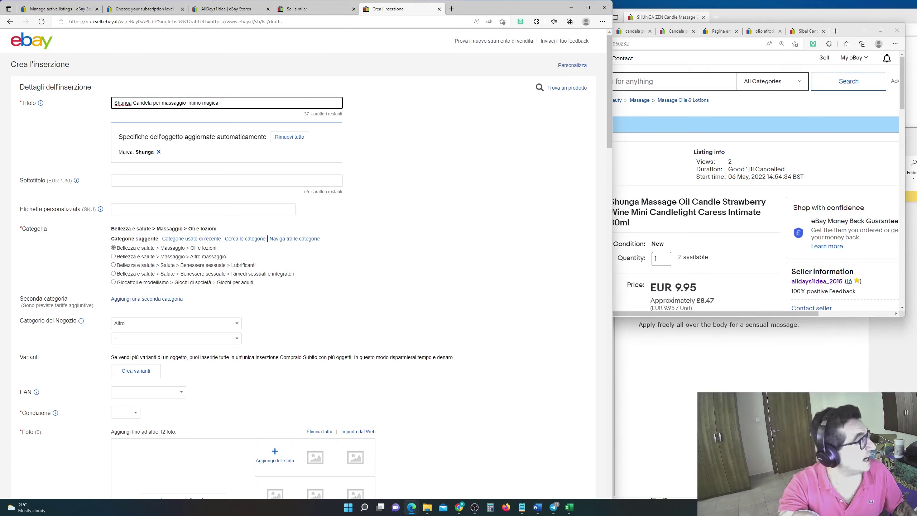
Step: Switch to the Amazon.it window and search the store for "candela per massaggio"
key(alt+Tab)
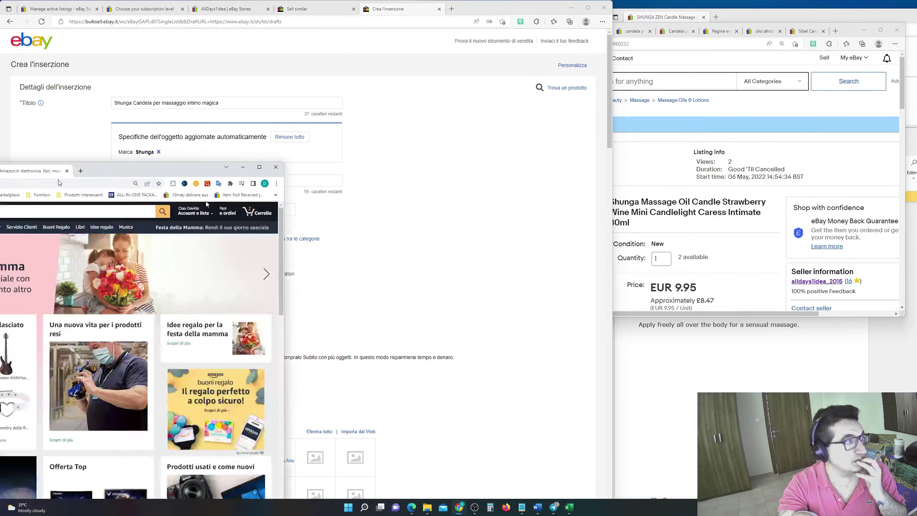
drag(23, 168, 279, 24)
click(202, 62)
text(candela )
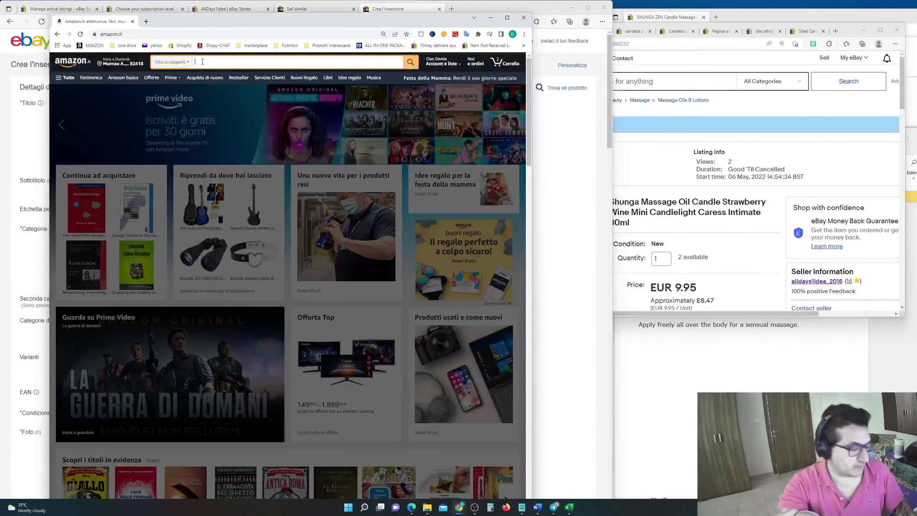
text(per massaggio)
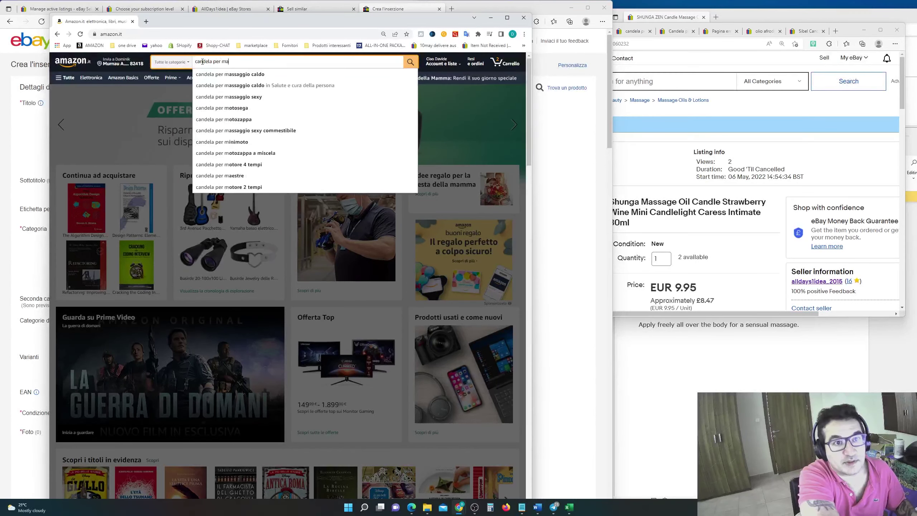
key(Return)
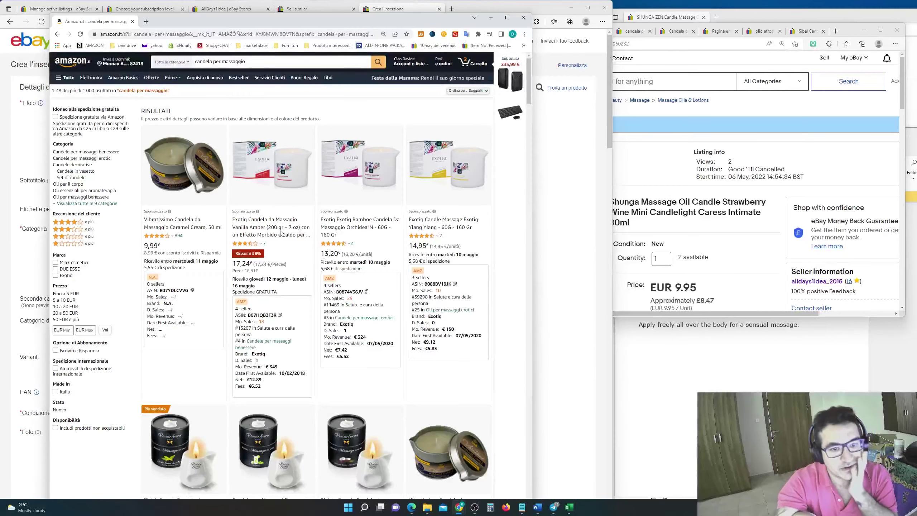
Step: Open the Vibratissimo Caramel Cream massage candle, copy its ASIN and examine the product page down to the related items
click(185, 232)
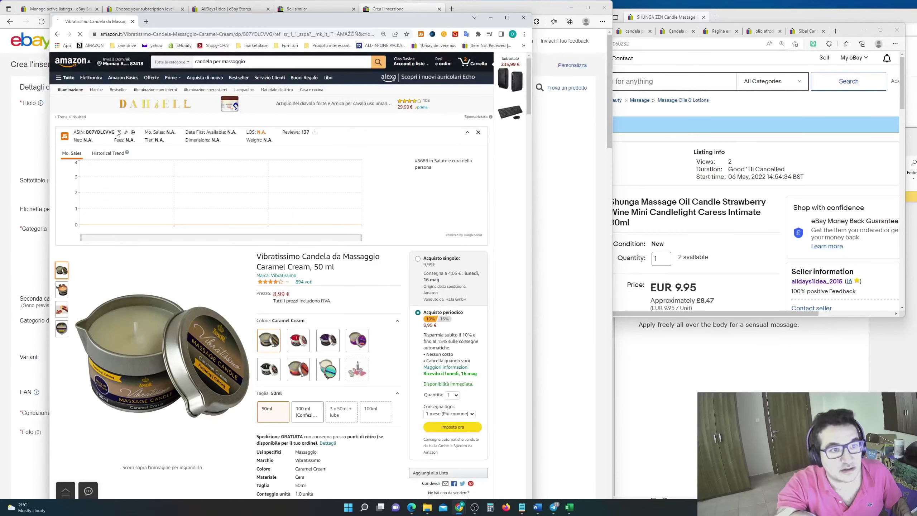
click(120, 133)
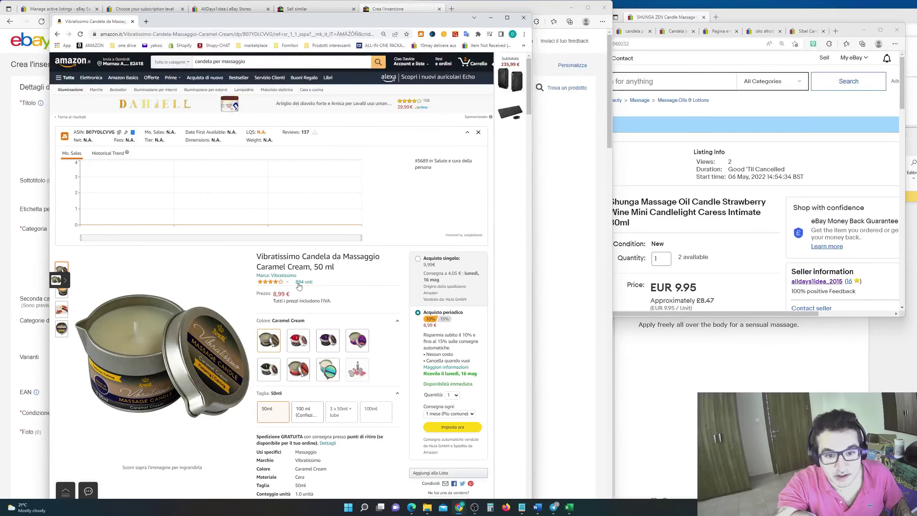
scroll(303, 280, down, 15)
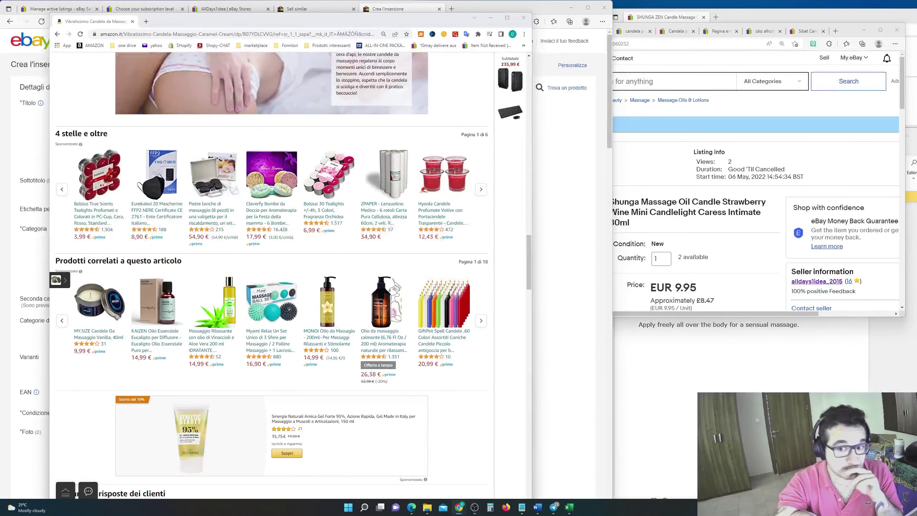
Step: Return to the eBay listing form and replace "per" with "da" before "massaggio" in the title
click(599, 125)
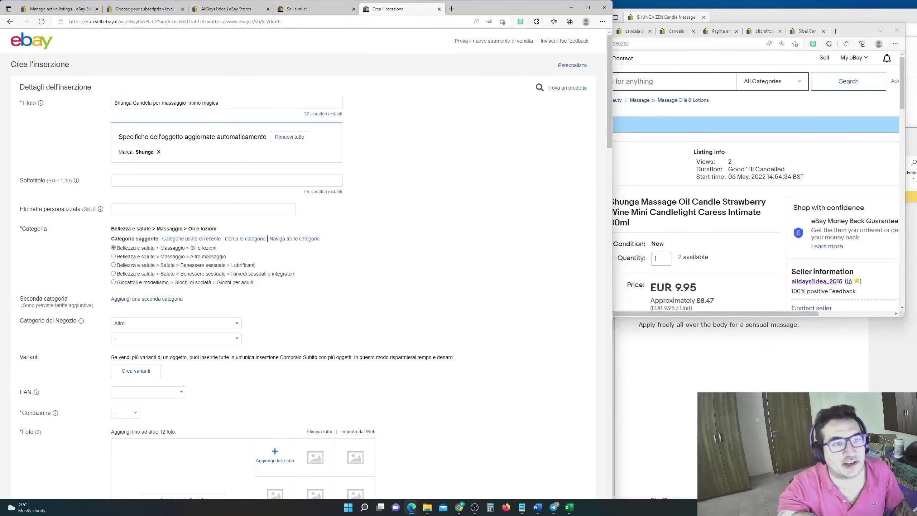
double_click(156, 104)
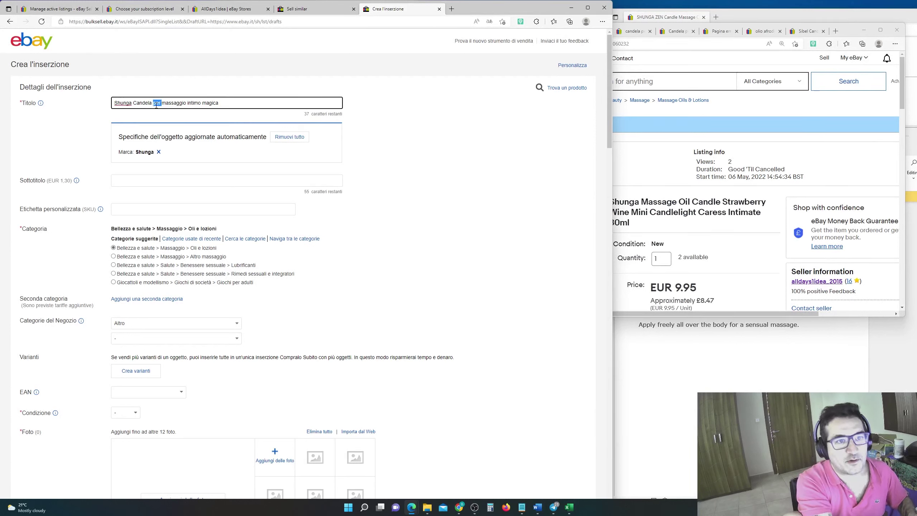
text(da)
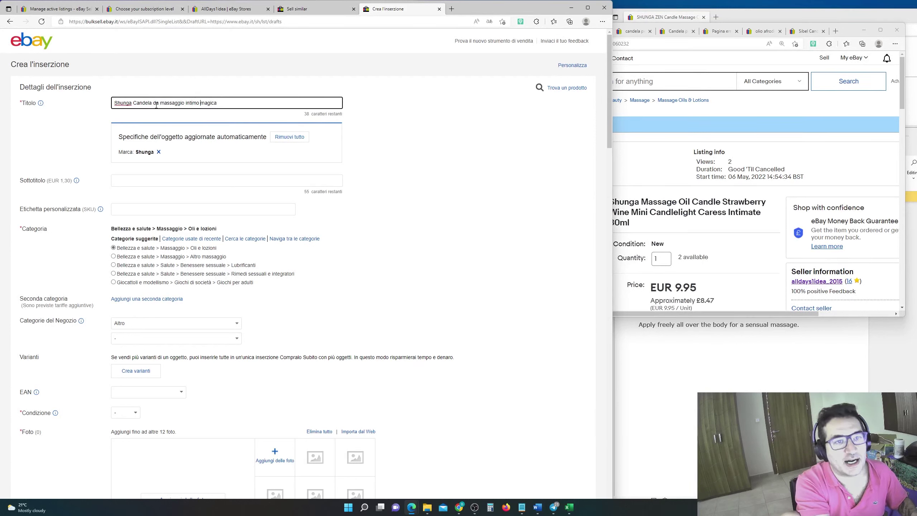
text(diventa)
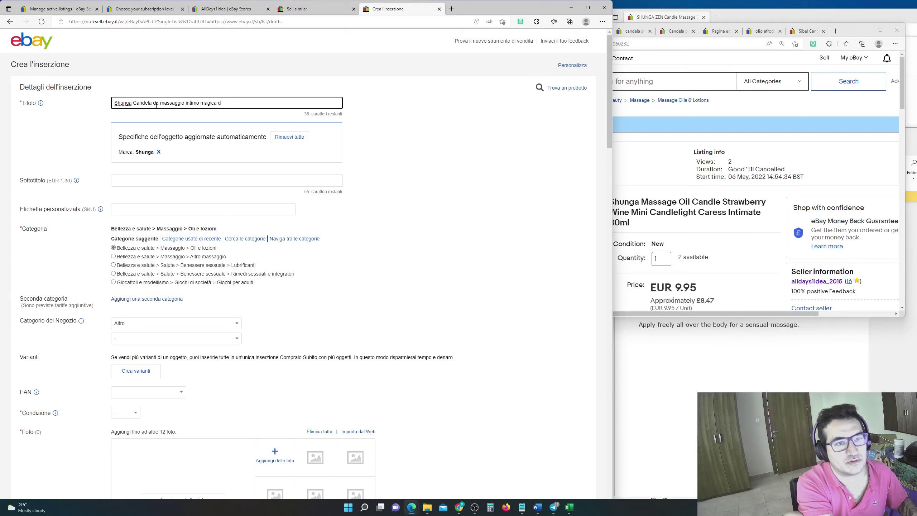
key(BackSpace)
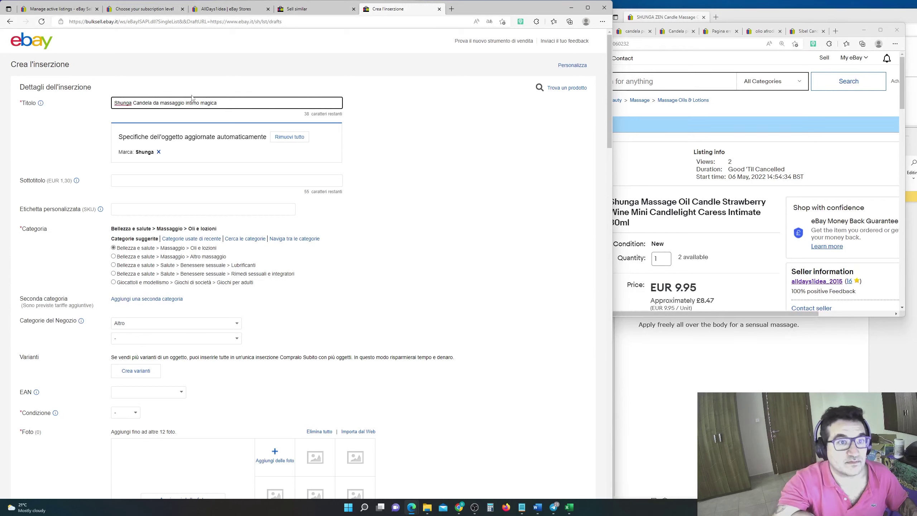
Step: Capitalize "Magica" in the title and extend it with "diventa un olio per massaggio 30ml", checking the existing Shunga listing
double_click(207, 102)
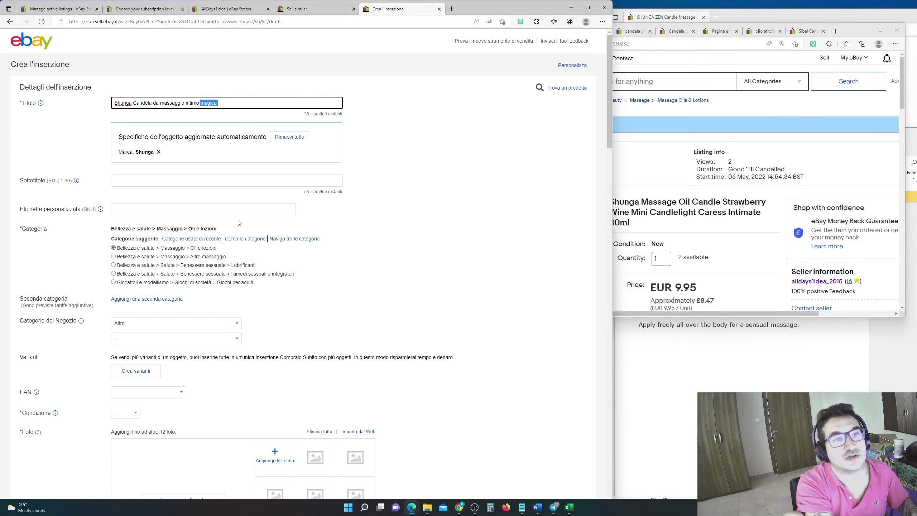
text(Di)
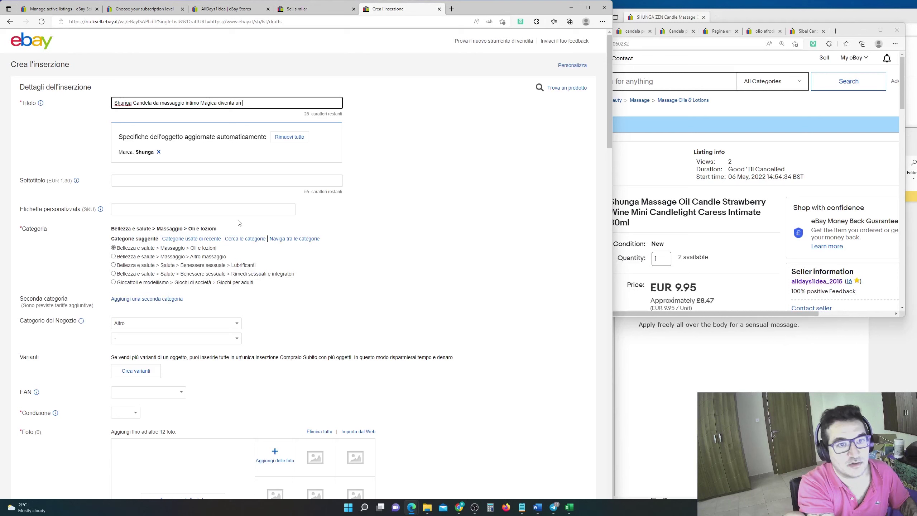
text(massaggio)
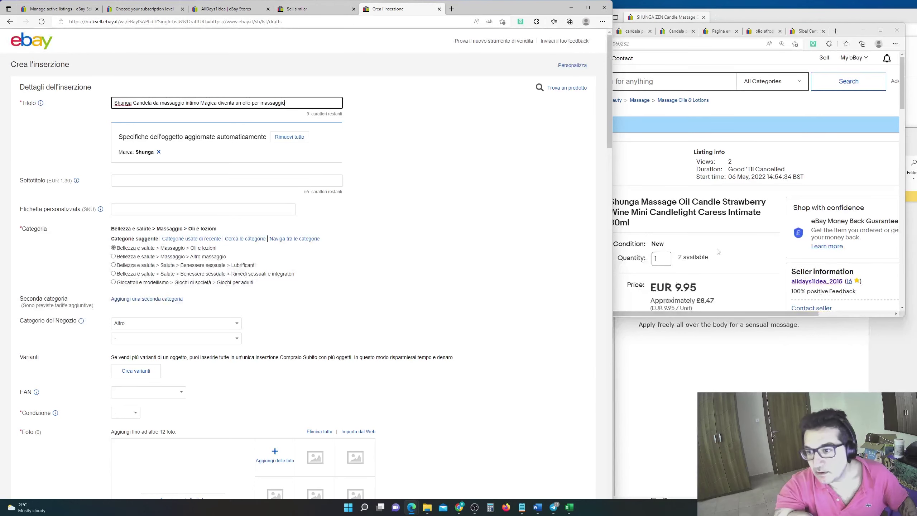
key(alt+Tab)
click(293, 100)
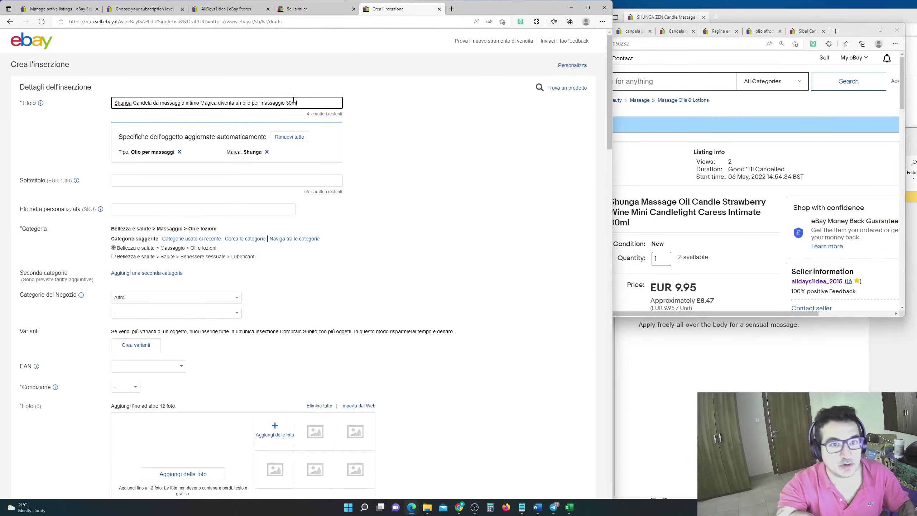
Step: Replace the title's second "per massaggio" with "vino alla fragola" and join it to "olio" with a hyphen
key(alt+Tab)
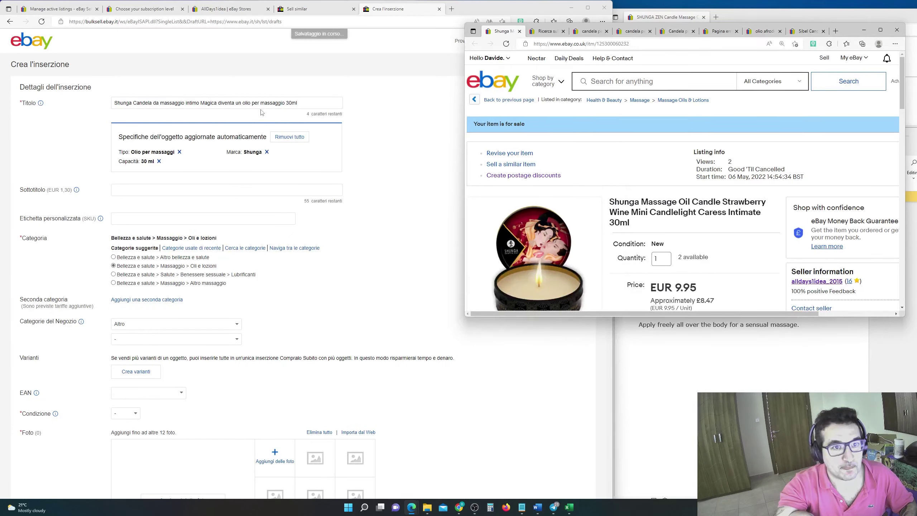
drag(252, 103, 287, 117)
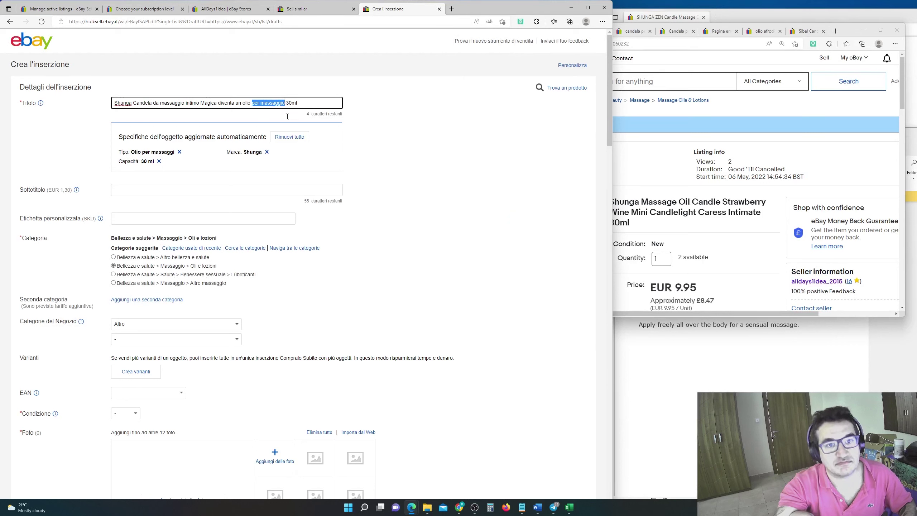
text(alla fragola)
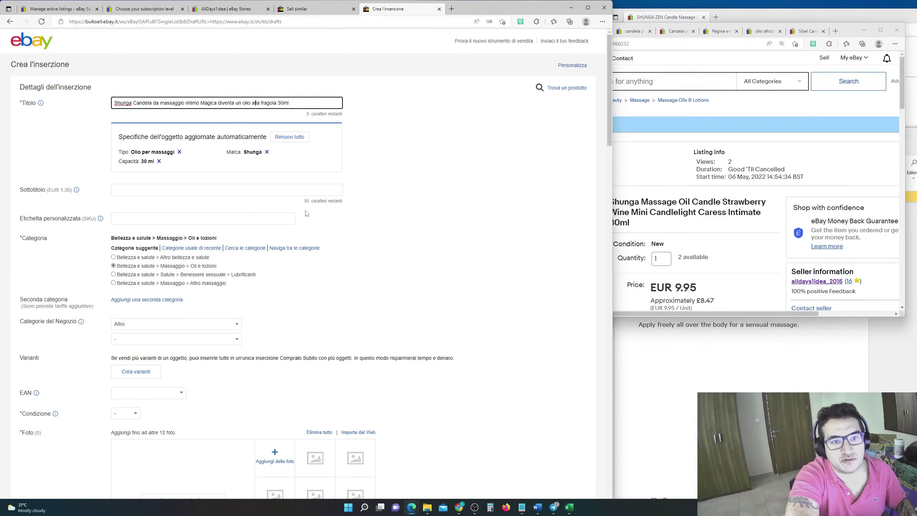
text(vo o)
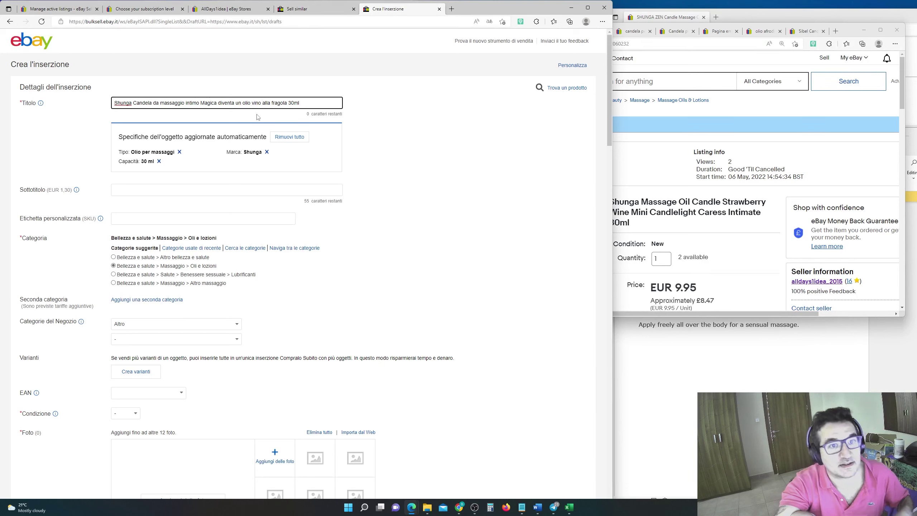
key(BackSpace)
text(-)
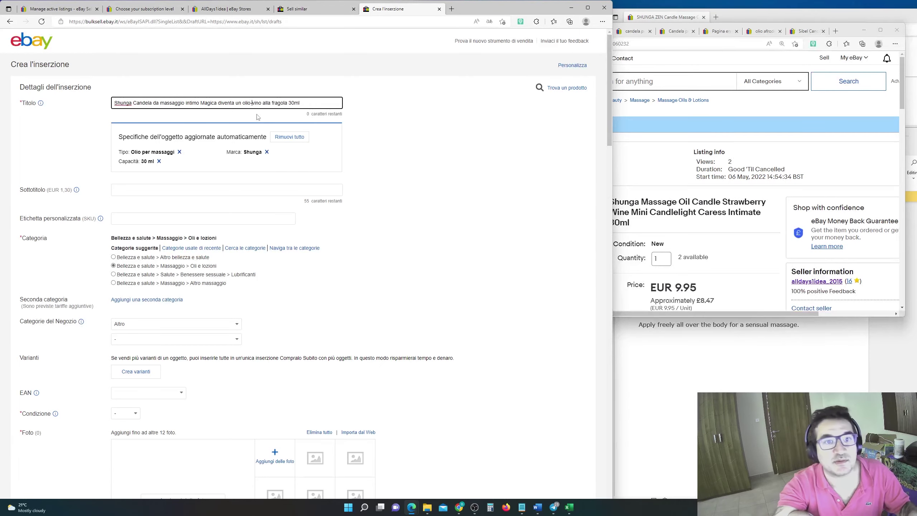
Step: Review the existing Shunga listing's description, and set the new listing's custom label to DHA01 and its condition to Nuovo
click(662, 284)
scroll(693, 225, down, 8)
click(325, 325)
scroll(217, 253, down, 10)
scroll(150, 245, up, 10)
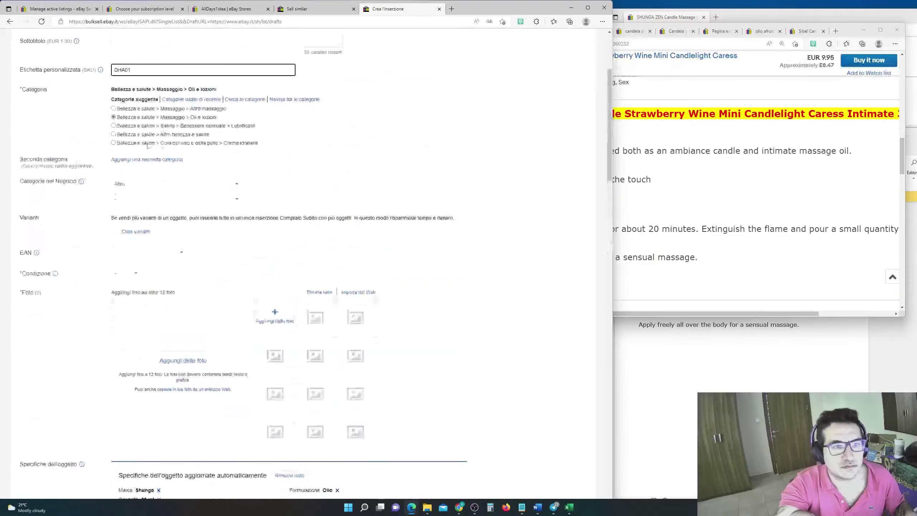
click(202, 70)
text(DHA01)
click(126, 279)
click(121, 294)
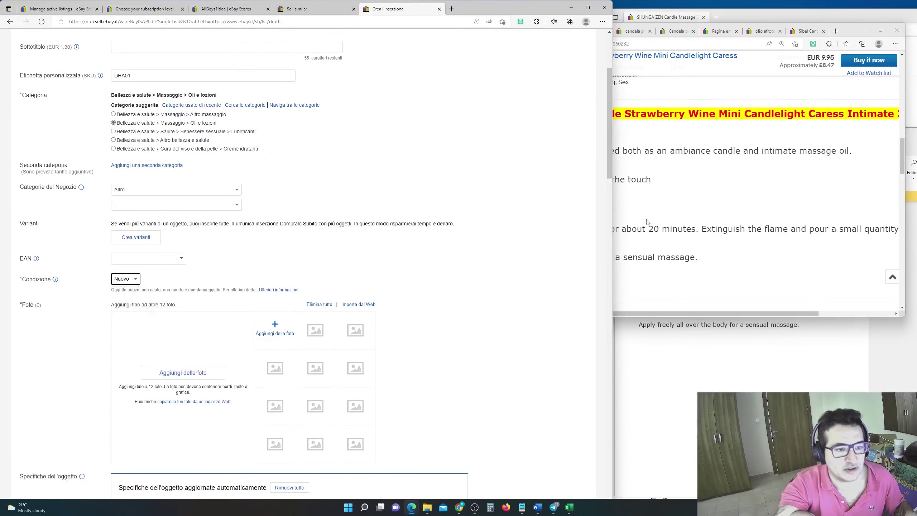
Step: Add DHA01 as the MPN and select Unisex as the department in the item specifics
scroll(371, 313, down, 10)
click(377, 253)
text(DHA01)
click(403, 250)
click(337, 289)
Step: Set the item format to "Da viaggio" and the product line to "Shunga Candlelight"
click(186, 291)
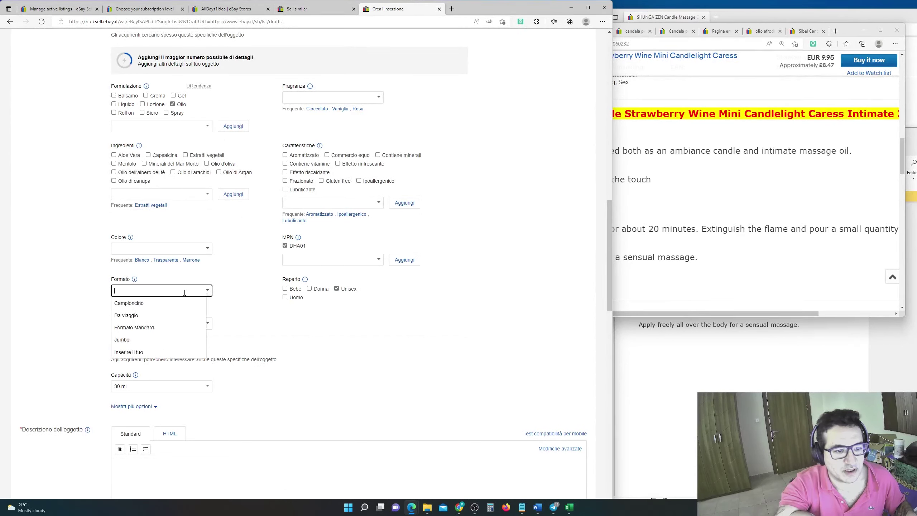
click(192, 315)
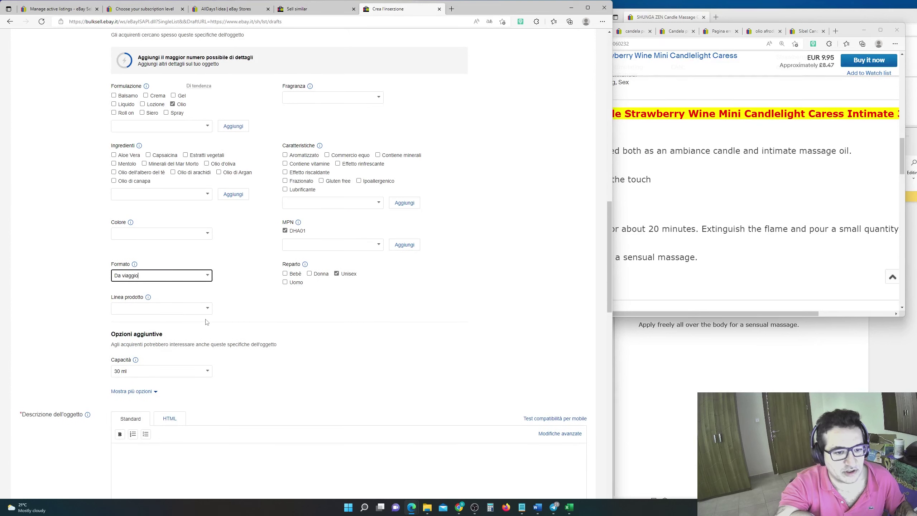
click(189, 309)
text(S)
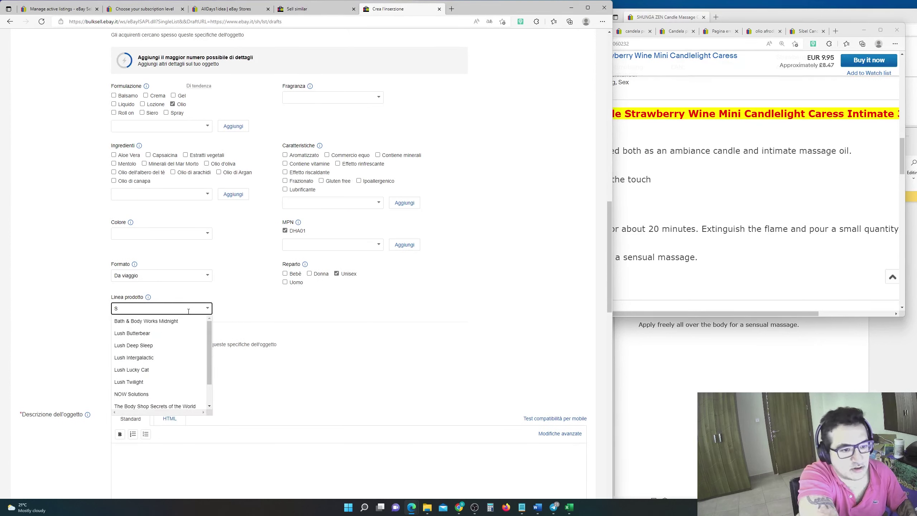
text(hunga Candlelight)
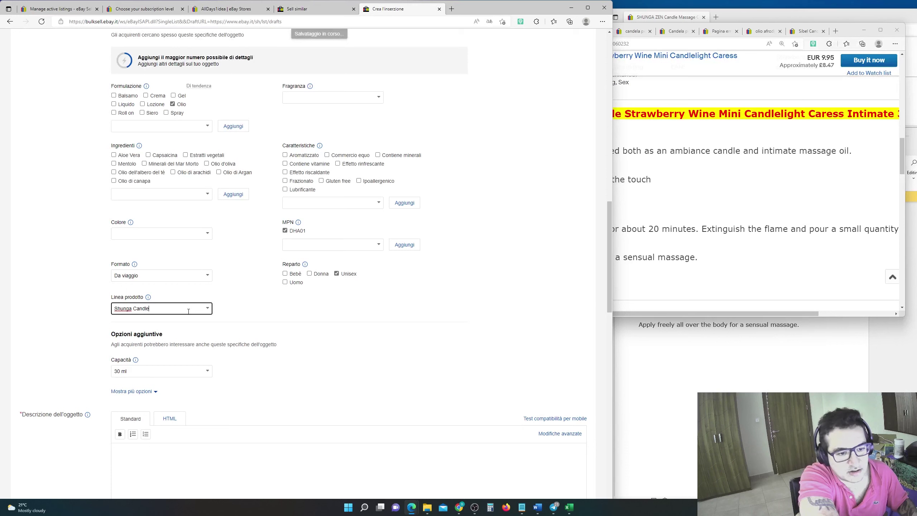
Step: Expand the additional item specifics and set the country of manufacture to Canada
click(150, 391)
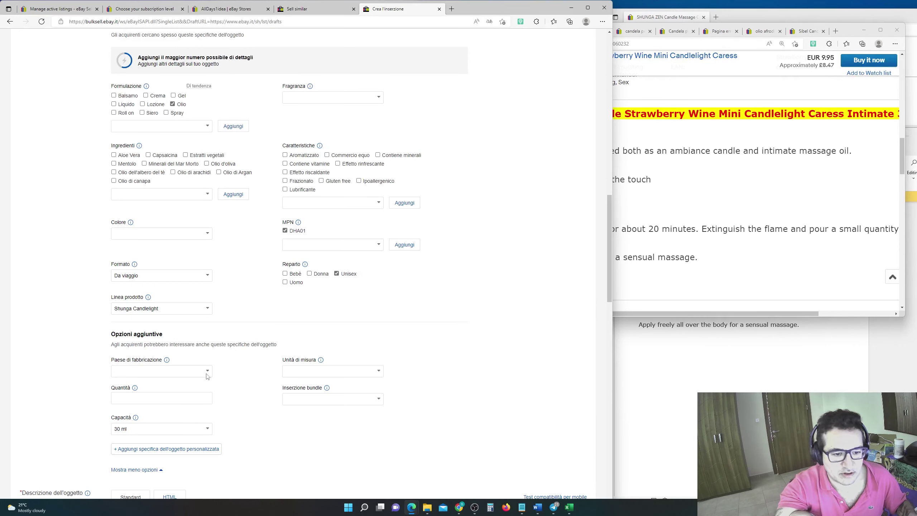
click(189, 372)
text(canada)
click(170, 384)
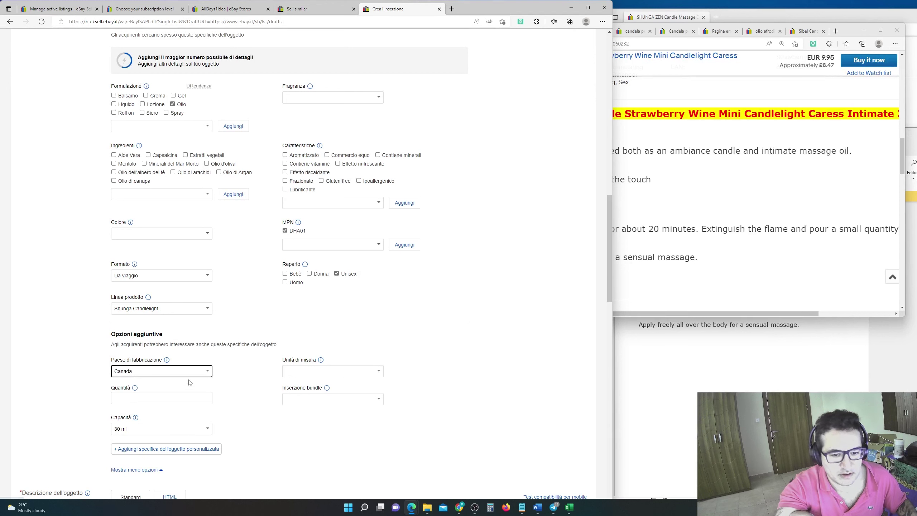
Step: Set the unit of measure to "Unità" and the quantity to 1 in the additional item specifics
click(378, 372)
scroll(299, 452, down, 1)
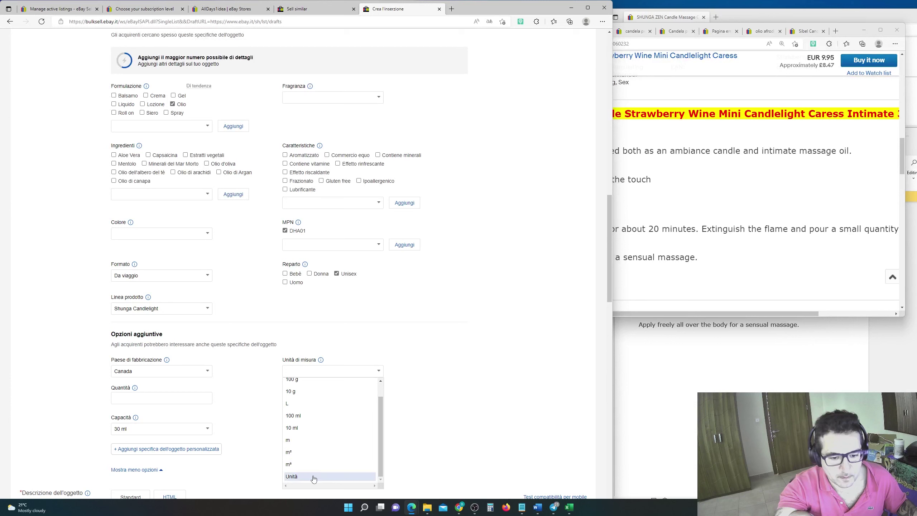
click(291, 476)
key(Tab)
text(1)
click(250, 406)
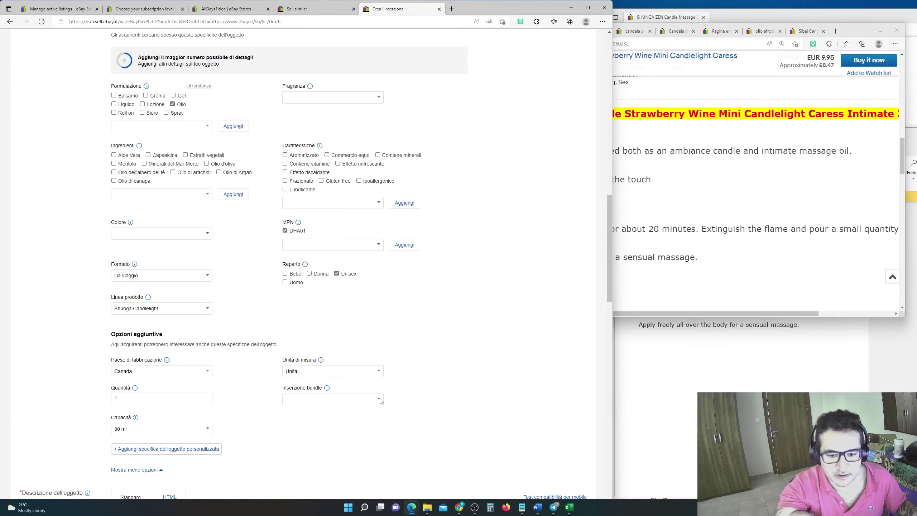
Step: Set the bundle listing specific to No and the colour to Multicolore
click(381, 401)
text(No)
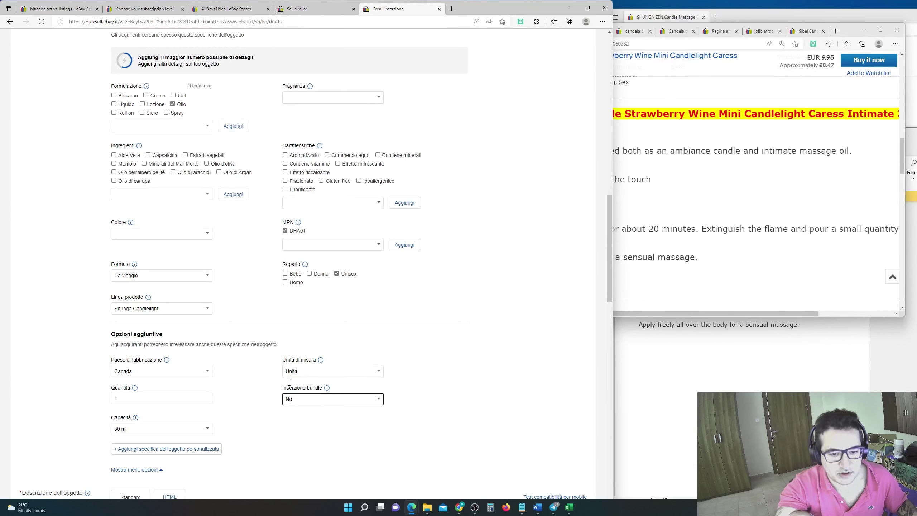
click(211, 234)
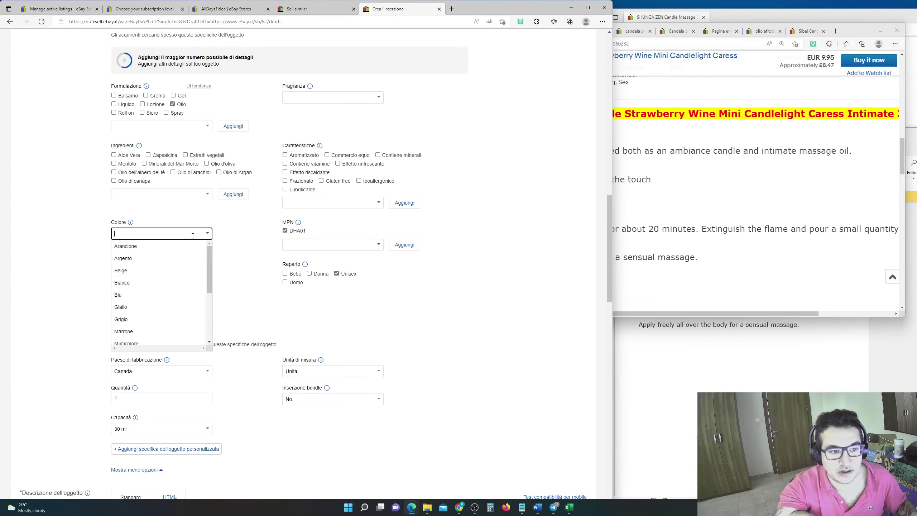
text(mul)
click(178, 247)
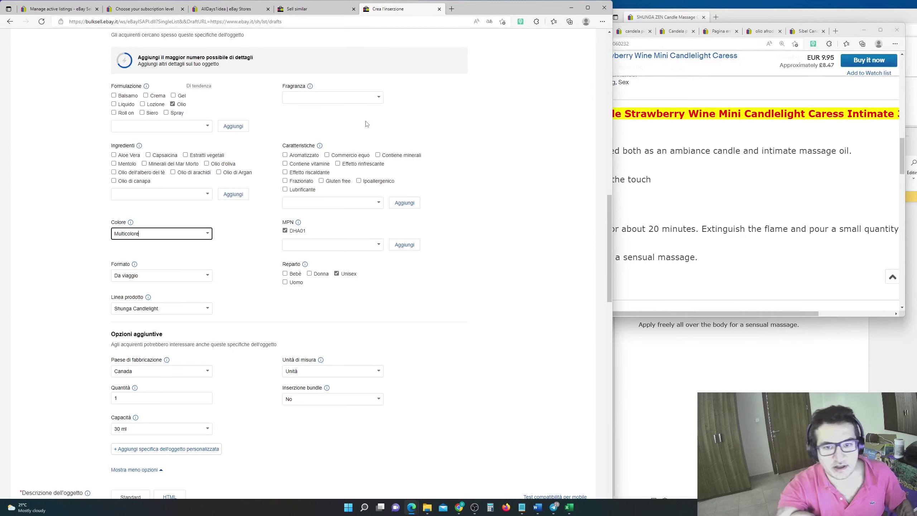
Step: Select Aromatizzato, Effetto riscaldante and Lubrificante as features, and add Naturale 100% to them
click(317, 158)
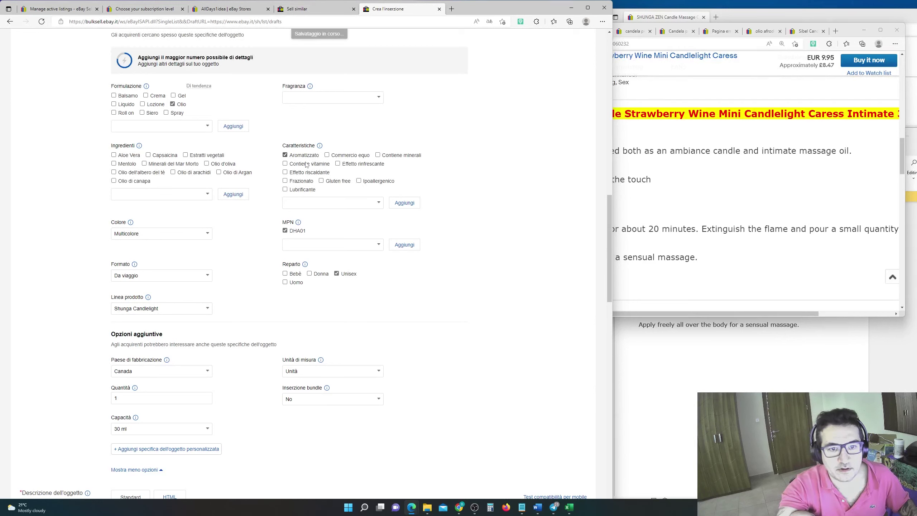
click(310, 173)
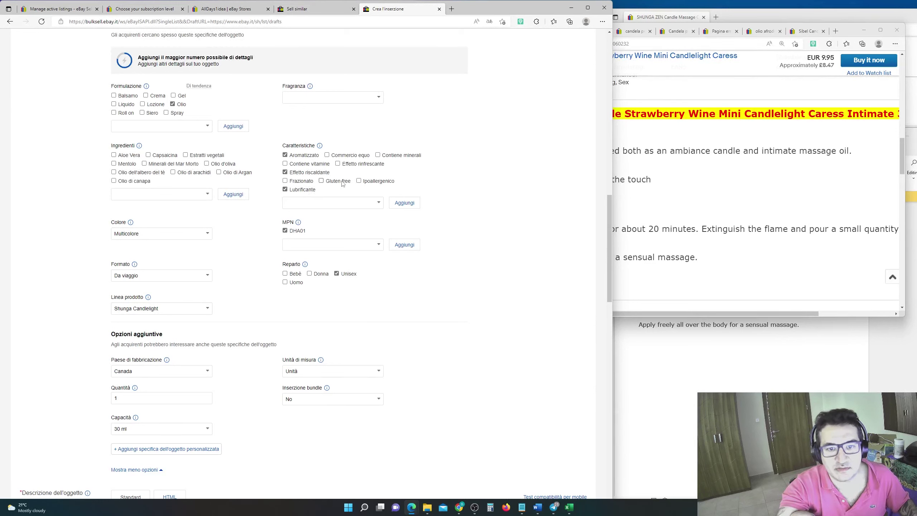
click(381, 204)
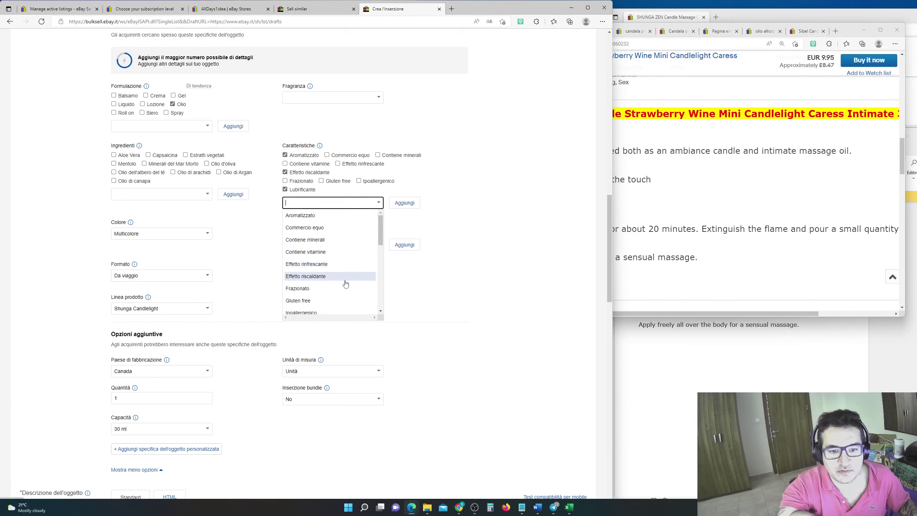
scroll(350, 297, down, 2)
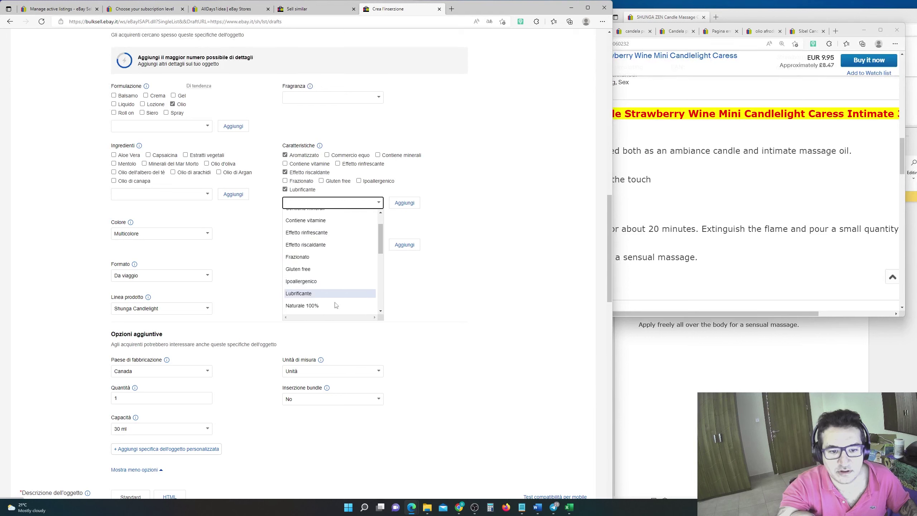
click(336, 305)
click(402, 202)
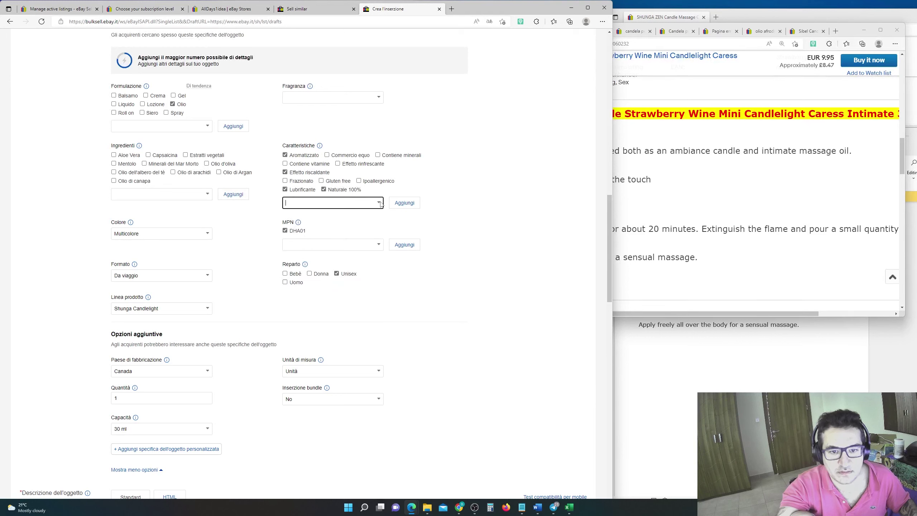
Step: Add Senza parabeni and Vegano to the candle's features
click(361, 203)
scroll(333, 285, down, 2)
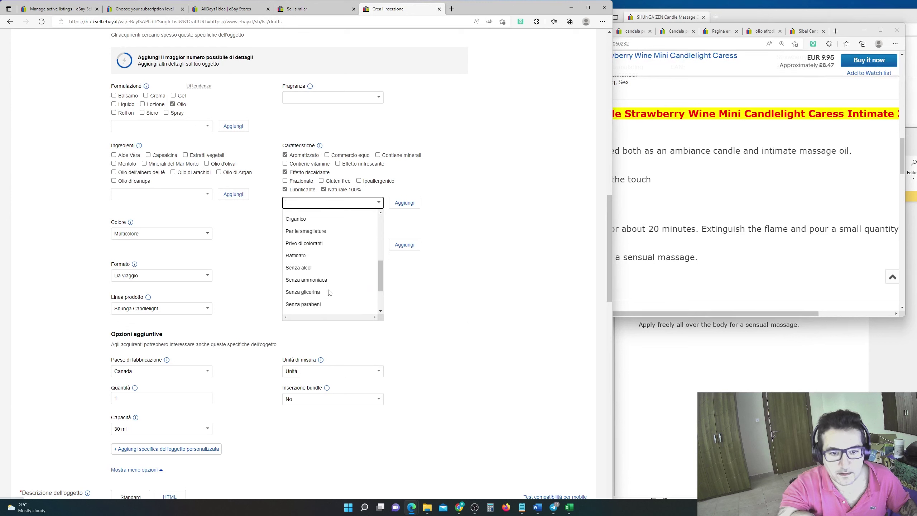
scroll(335, 284, down, 1)
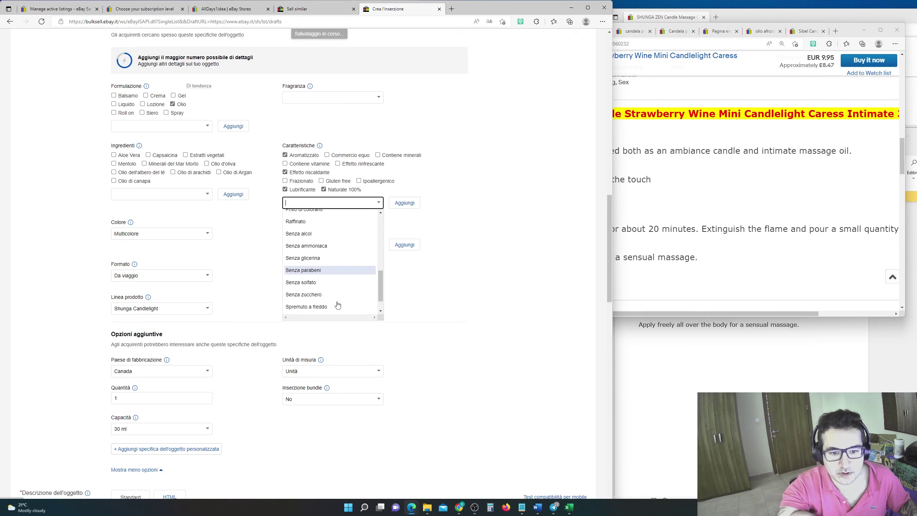
click(328, 268)
click(404, 203)
click(378, 203)
scroll(339, 289, down, 5)
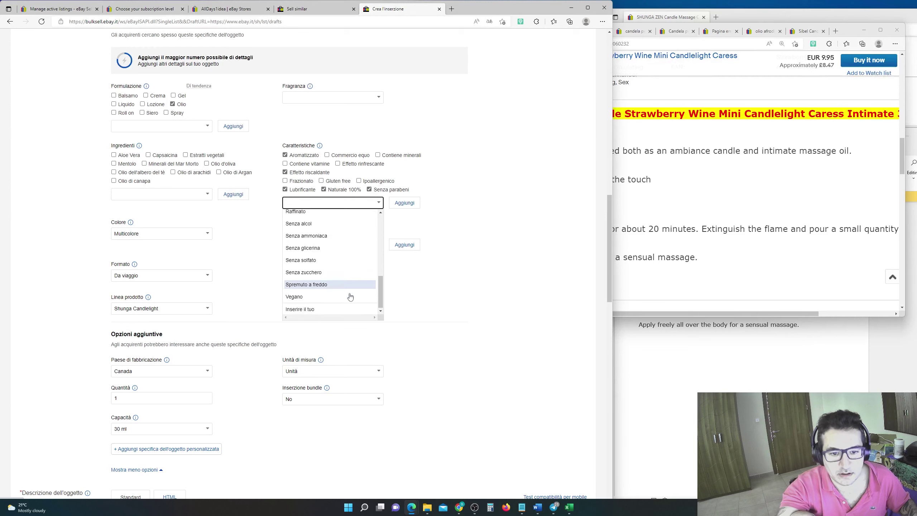
click(325, 295)
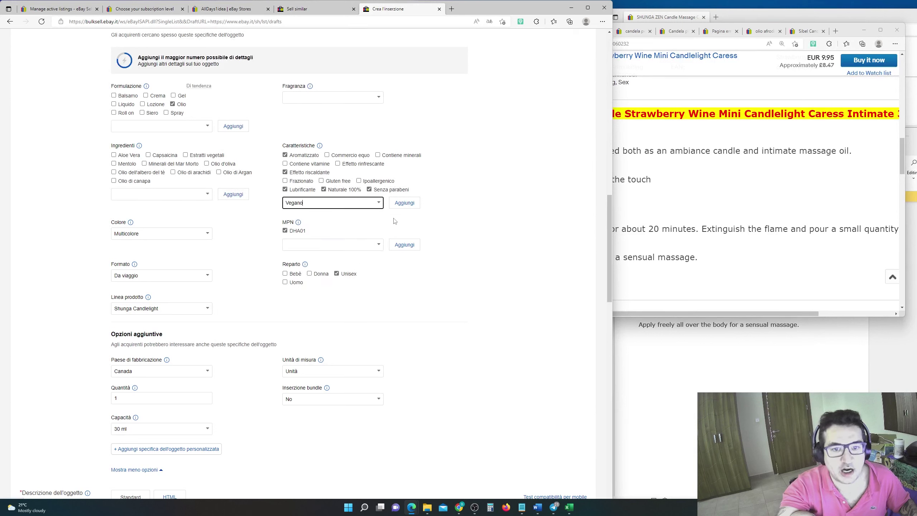
click(392, 205)
click(378, 212)
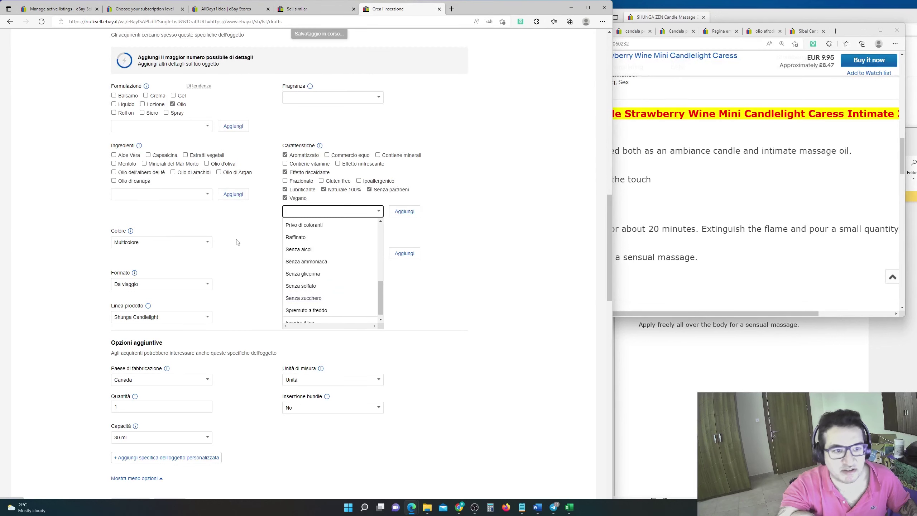
Step: Add Soia as a custom entry to the ingredients in the item specifics
scroll(212, 206, up, 2)
click(158, 266)
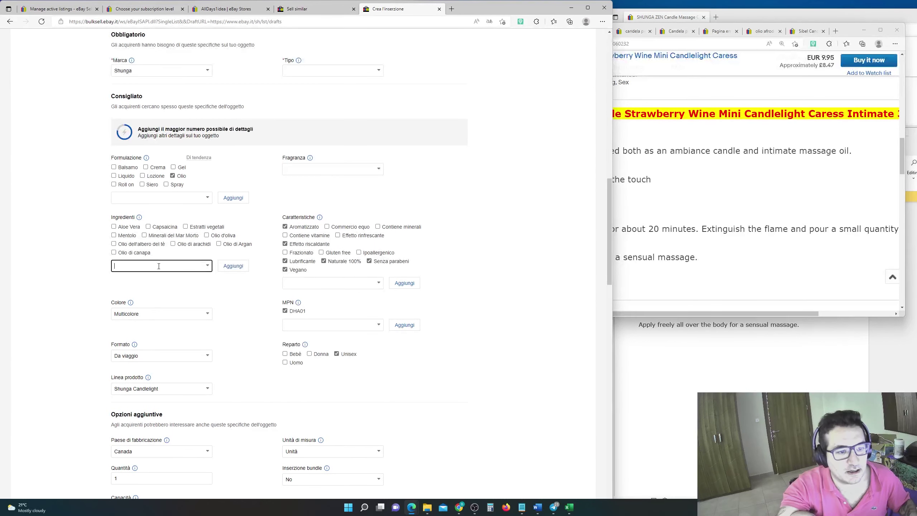
text(So)
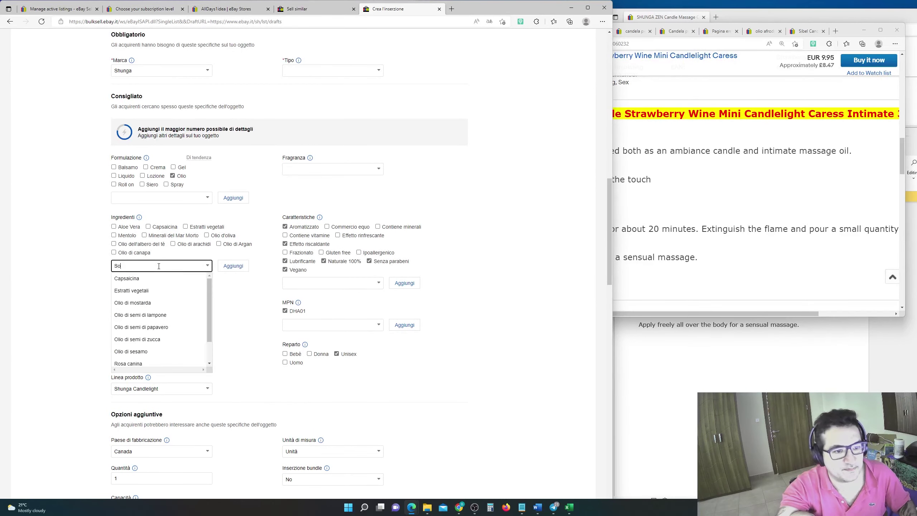
drag(118, 270, 102, 278)
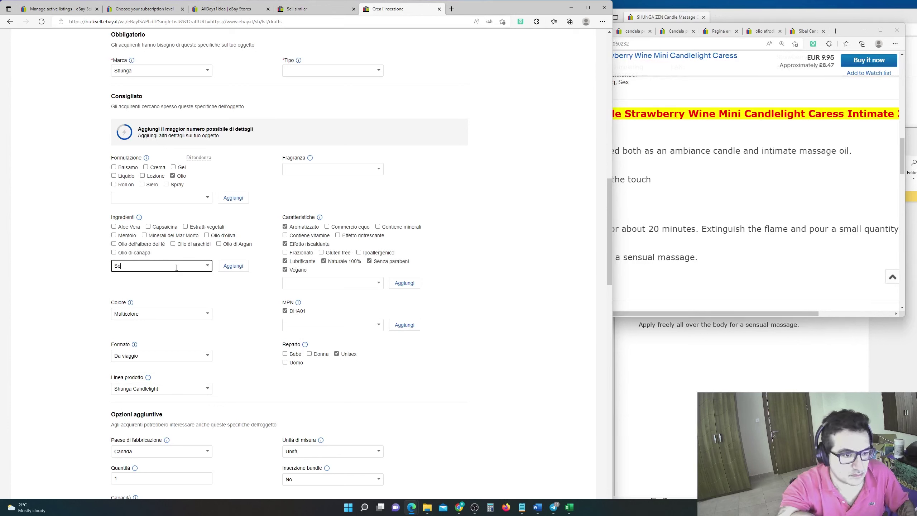
click(221, 267)
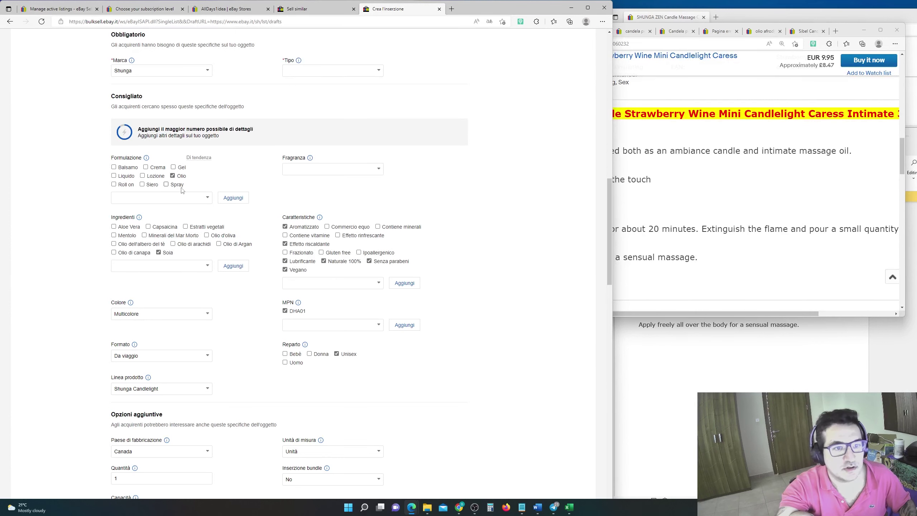
Step: Add Candela as a custom formulation in the item specifics
click(161, 196)
text(Ca)
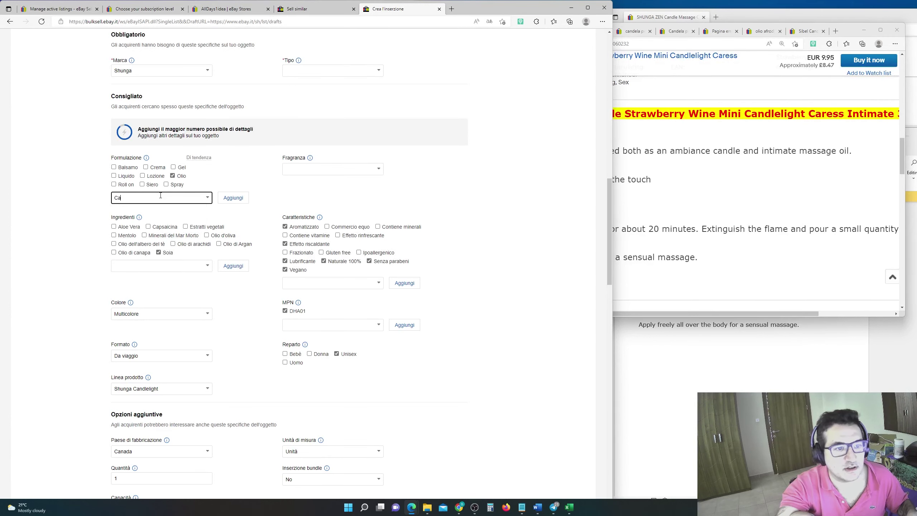
text(ndela)
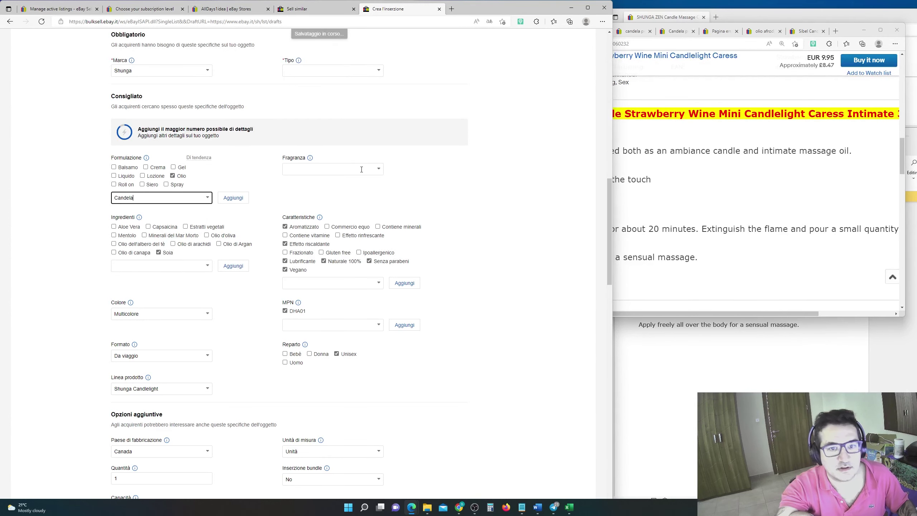
key(Return)
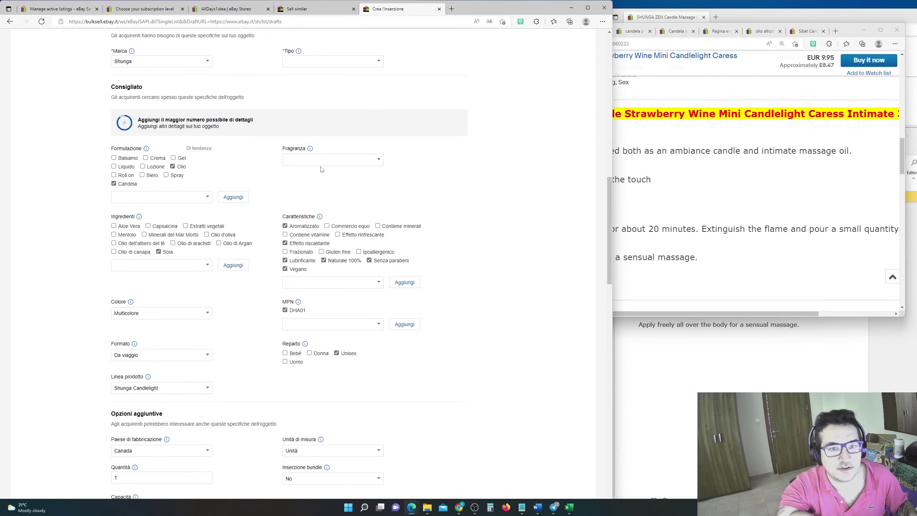
Step: Set the fragrance to "Champagne alla Fragola" and the required type to "Olio per massaggi"
click(325, 161)
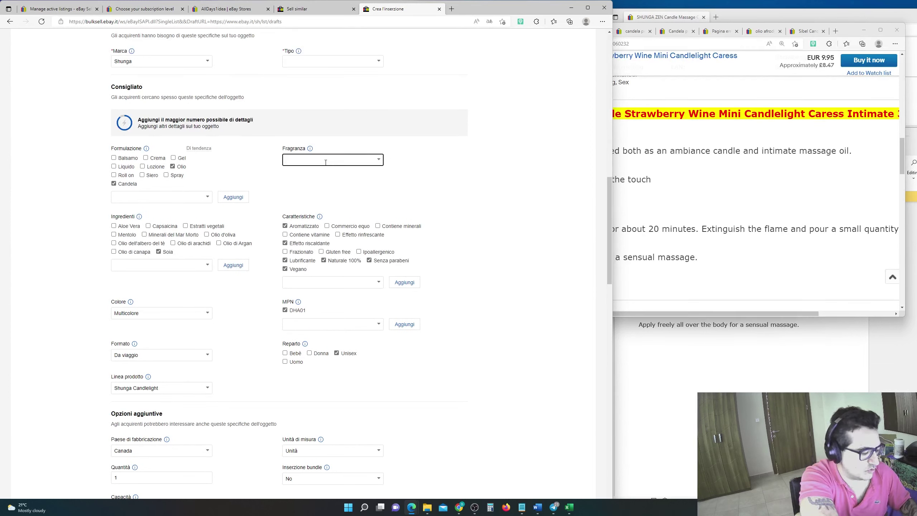
text(Champagne alla Fragola)
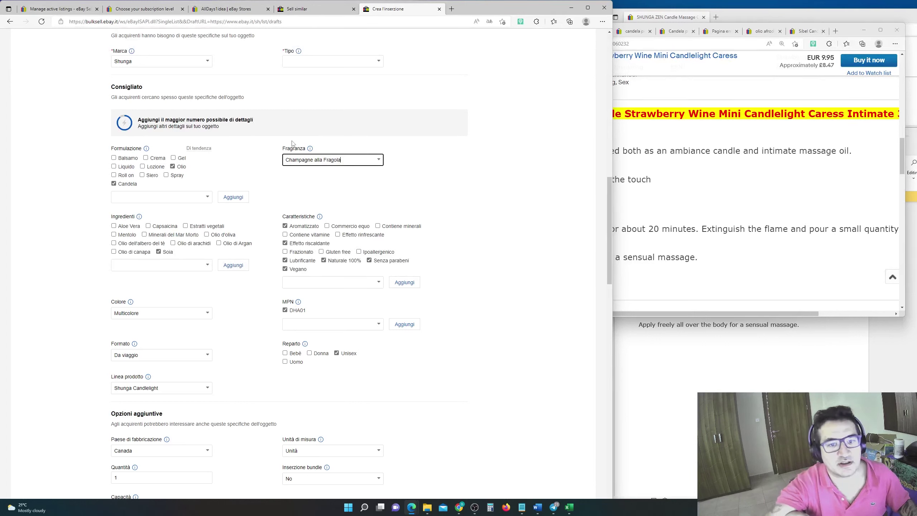
click(359, 64)
click(306, 86)
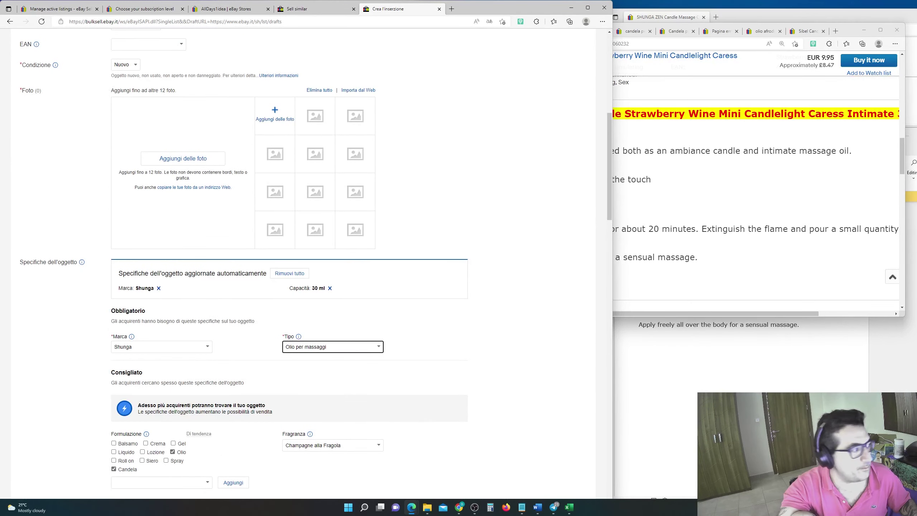
Step: Check the item specifics in the reference Shunga listing and add "Massaggio Sensuale" to the draft's features
key(alt+Tab)
scroll(284, 271, down, 8)
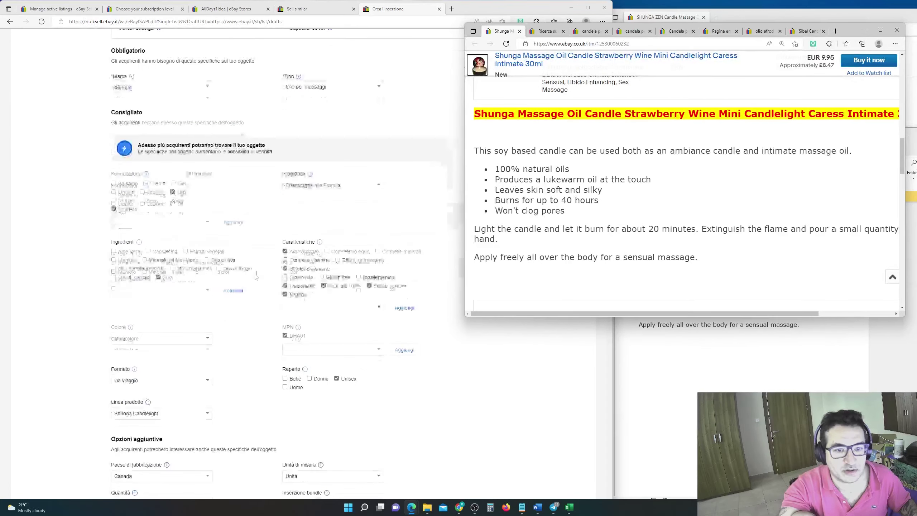
scroll(655, 259, up, 5)
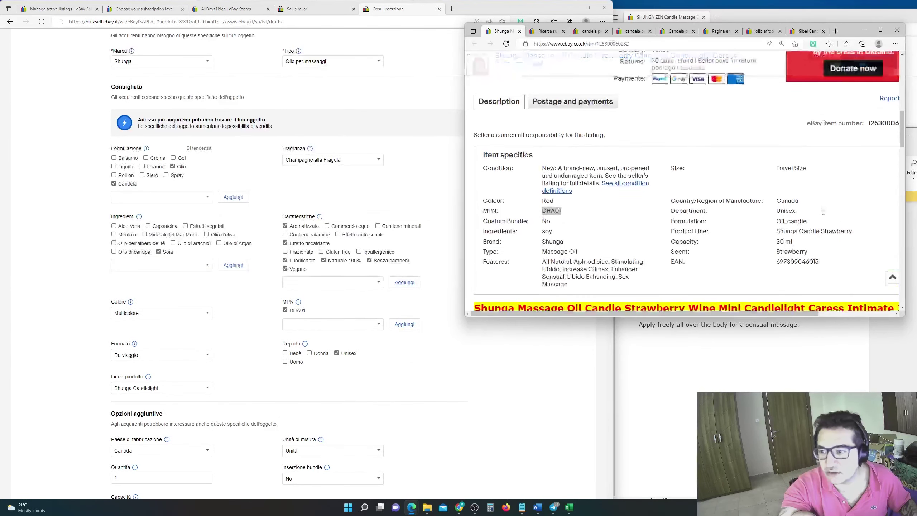
scroll(641, 234, down, 2)
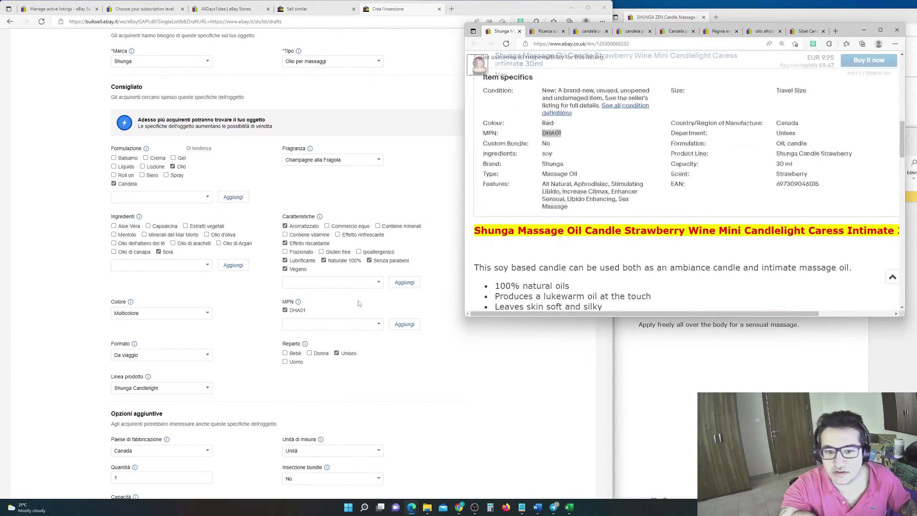
click(348, 284)
text(Massagg)
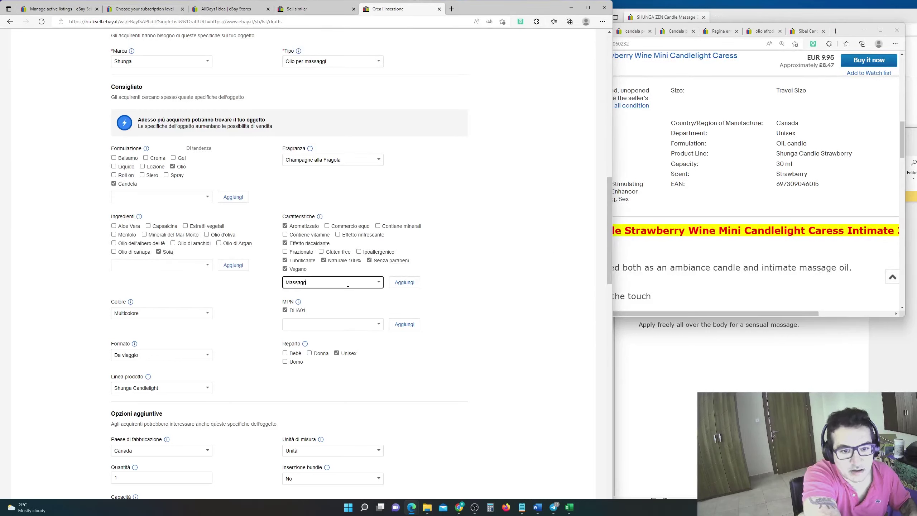
text(io Sens)
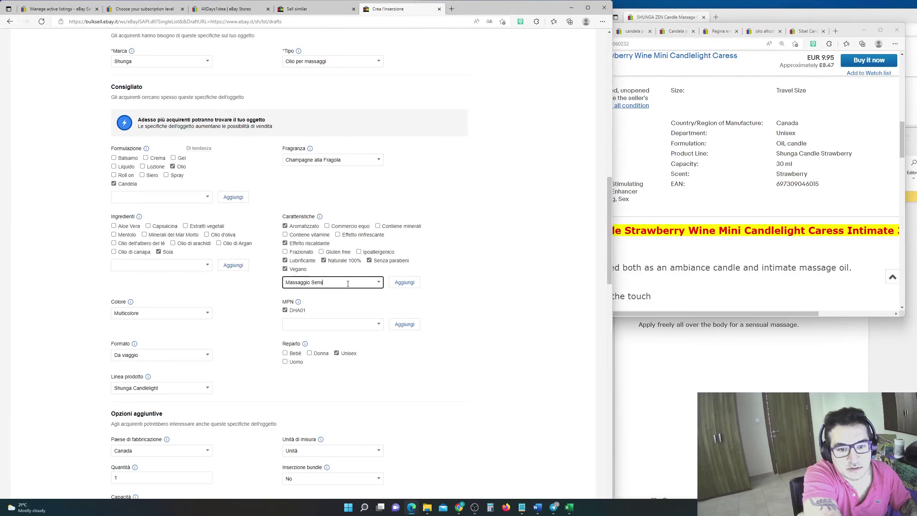
text(uale)
click(397, 285)
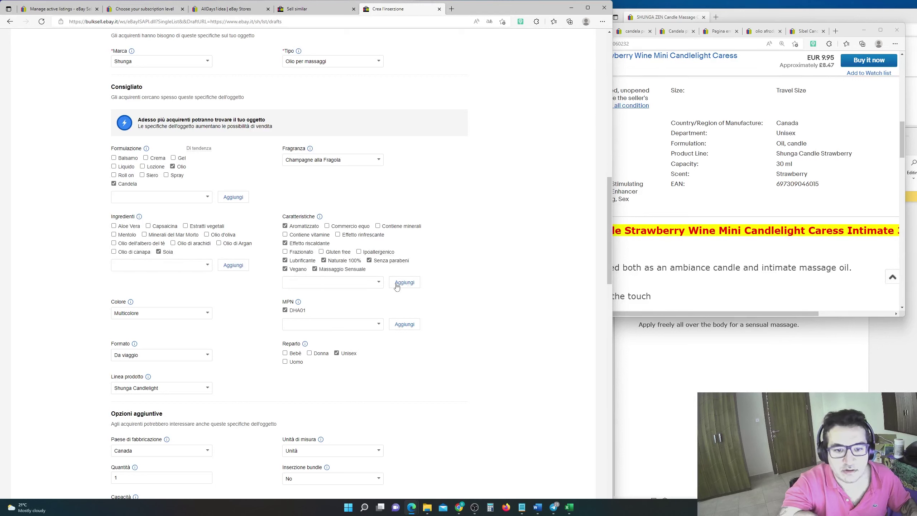
Step: Add "Massaggio erotico" as another custom feature in the item specifics
click(358, 280)
text(Massag)
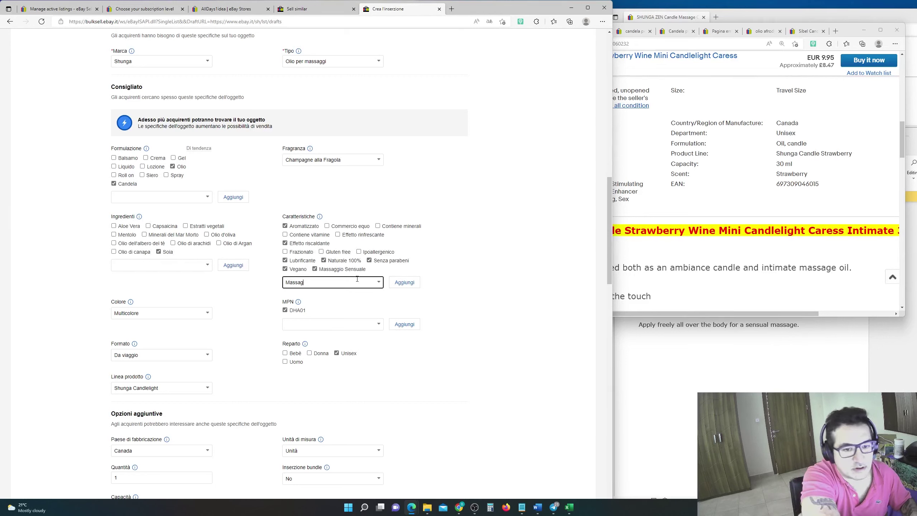
text(gio erotico)
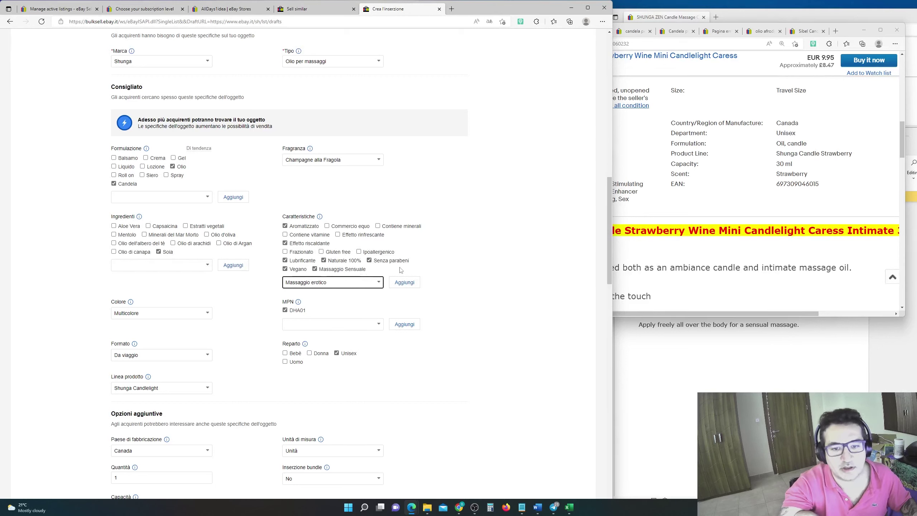
click(403, 285)
click(364, 283)
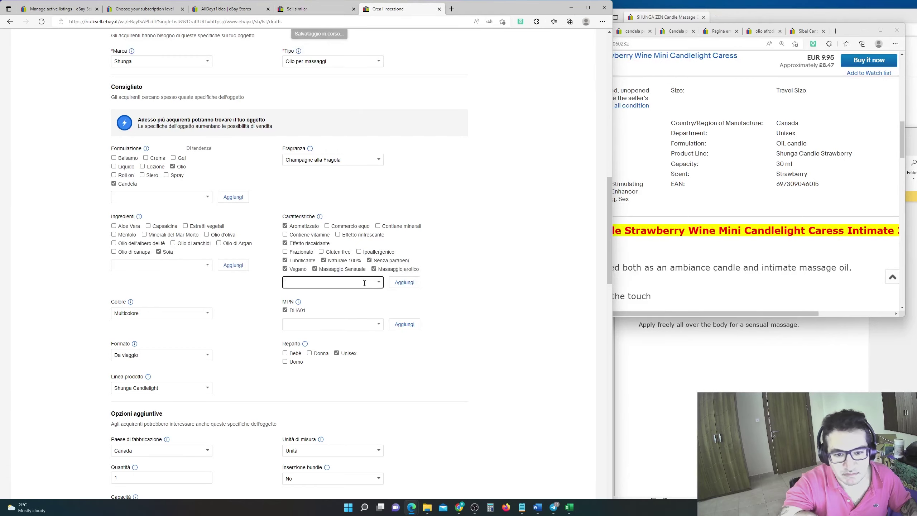
Step: Copy the Italian title from the listing draft and paste it over the English heading in the Word description document
scroll(365, 283, down, 8)
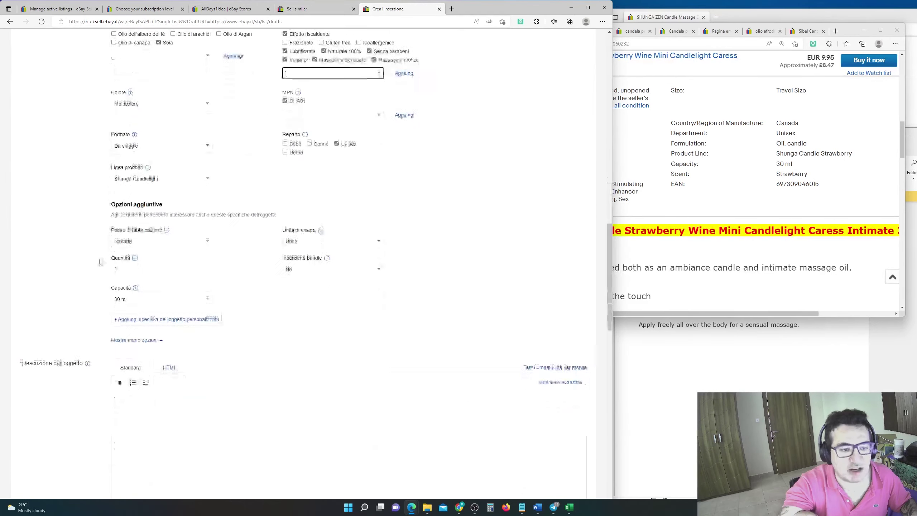
click(663, 221)
scroll(314, 98, up, 15)
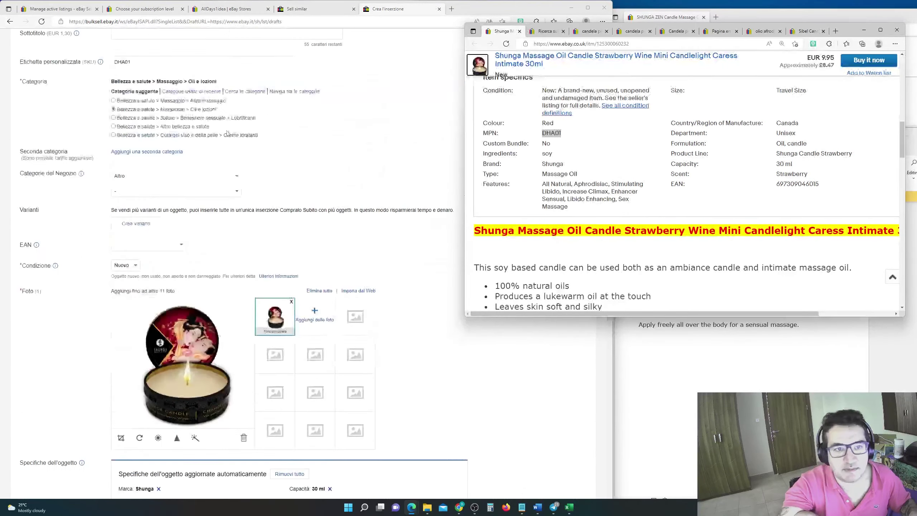
click(314, 98)
triple_click(314, 98)
scroll(314, 98, down, 15)
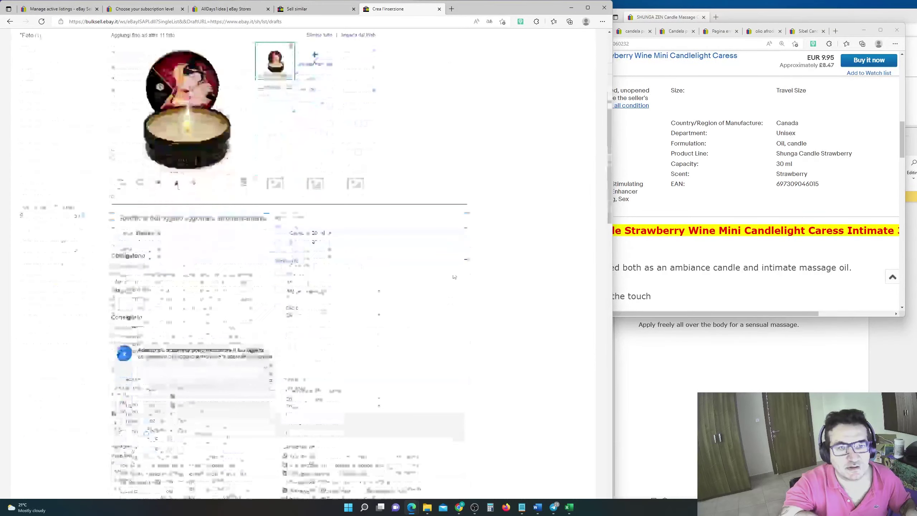
click(538, 507)
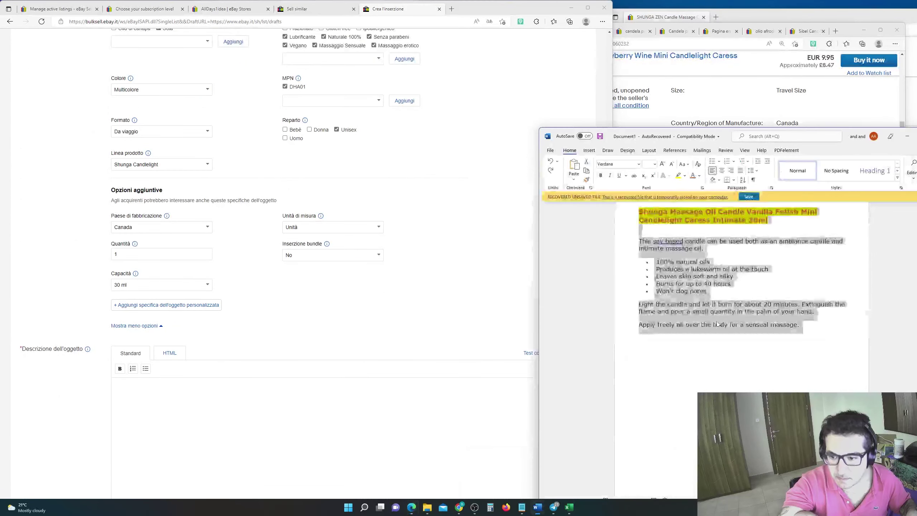
triple_click(714, 220)
key(ctrl+v)
Step: Colour the pasted Italian heading green and highlight it in yellow
click(699, 175)
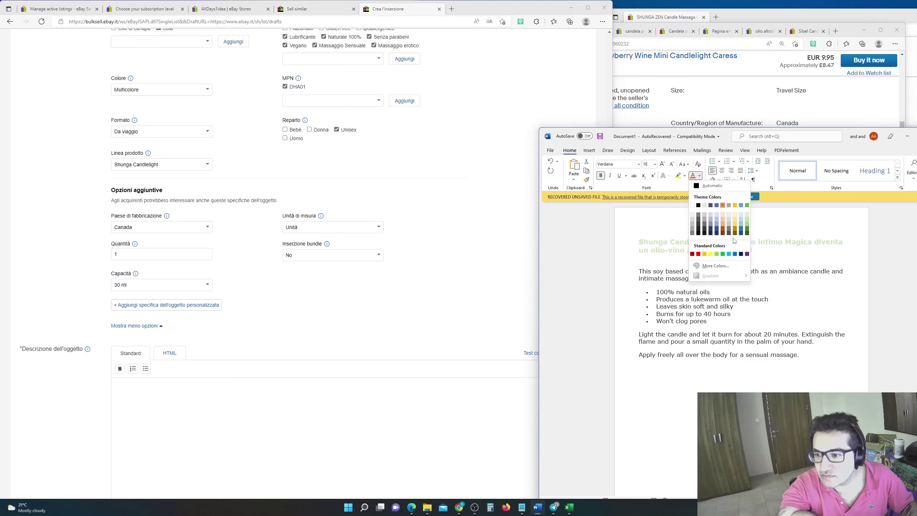
click(724, 255)
double_click(707, 250)
triple_click(706, 251)
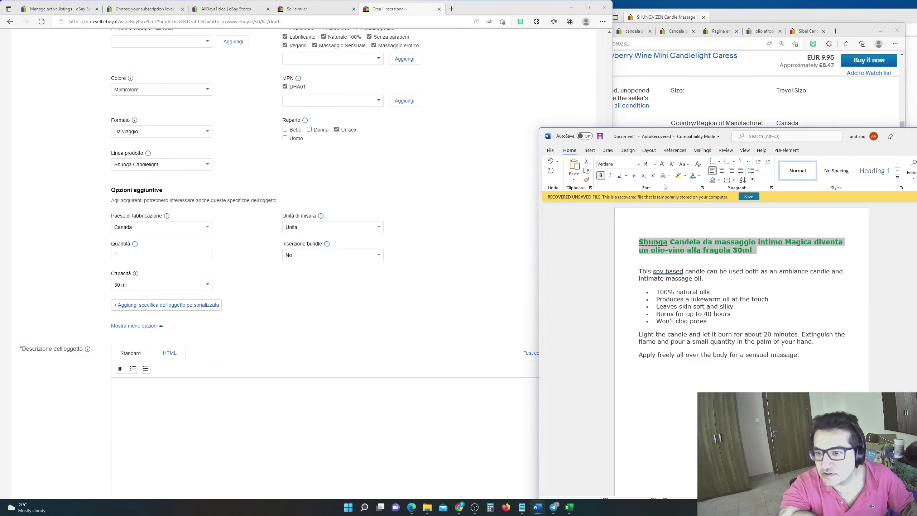
click(678, 175)
click(685, 250)
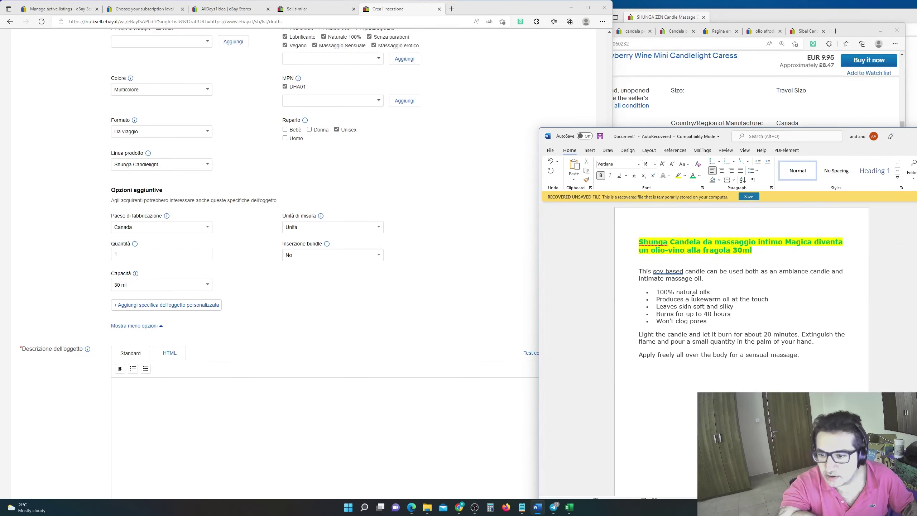
Step: Start a new paragraph below the heading with "Shunga candlelight è la candela fatta per massaggiatori"
click(632, 273)
key(Return)
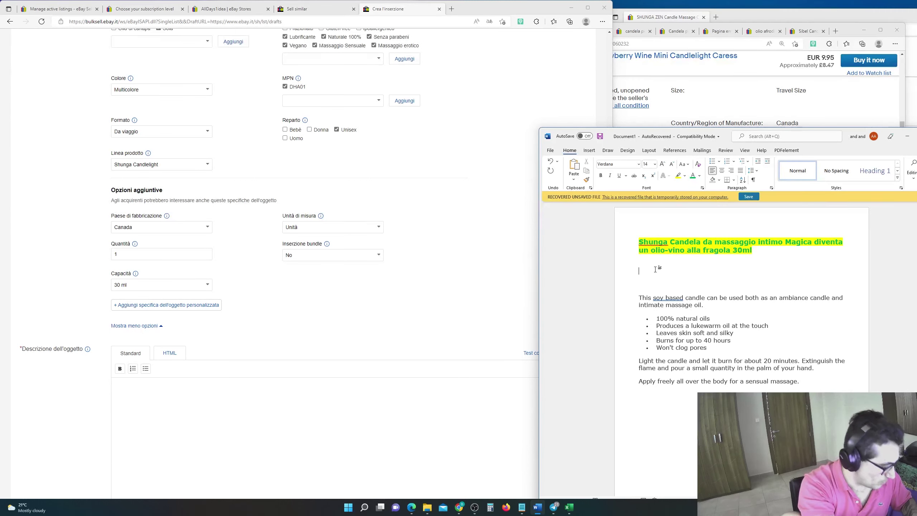
text(Shunga cna)
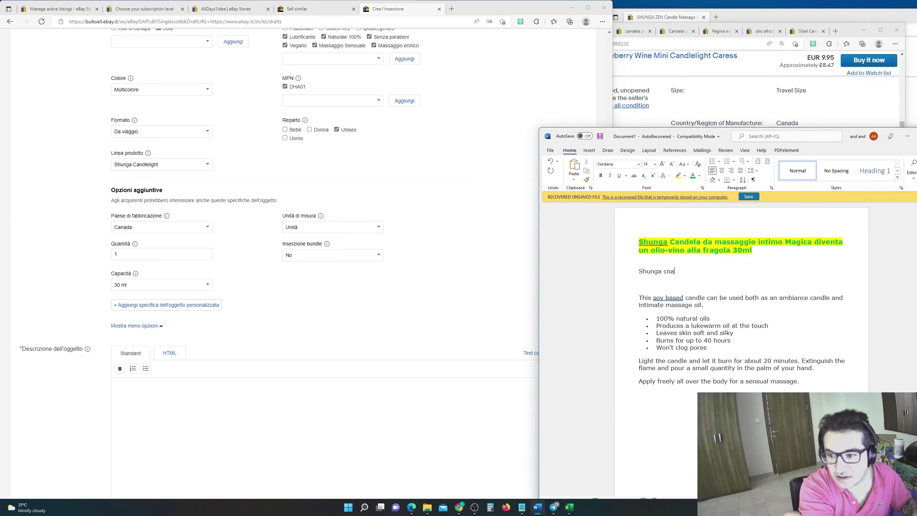
text(ndli)
text(lel)
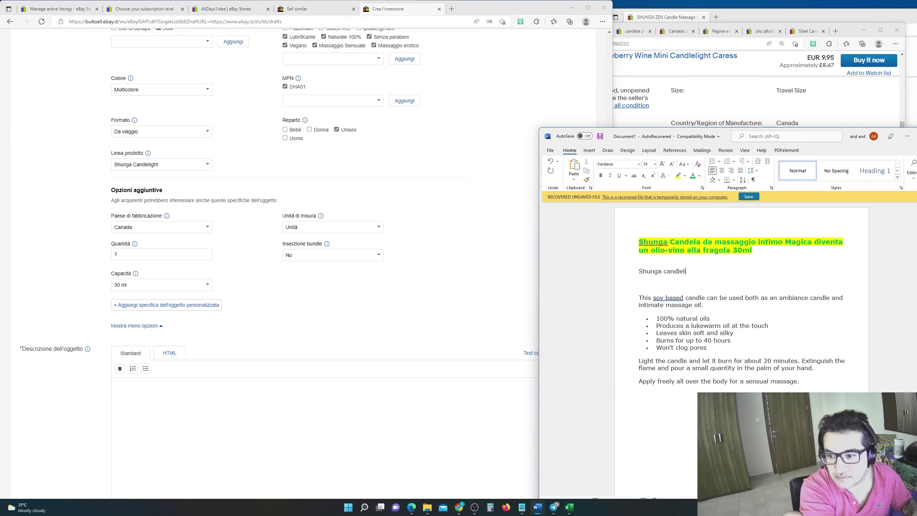
text(ight è)
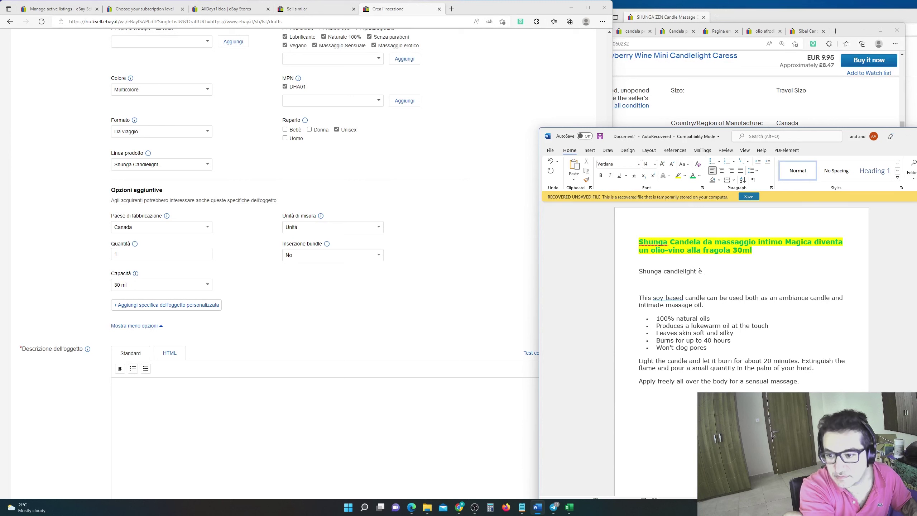
text( la candela fatt)
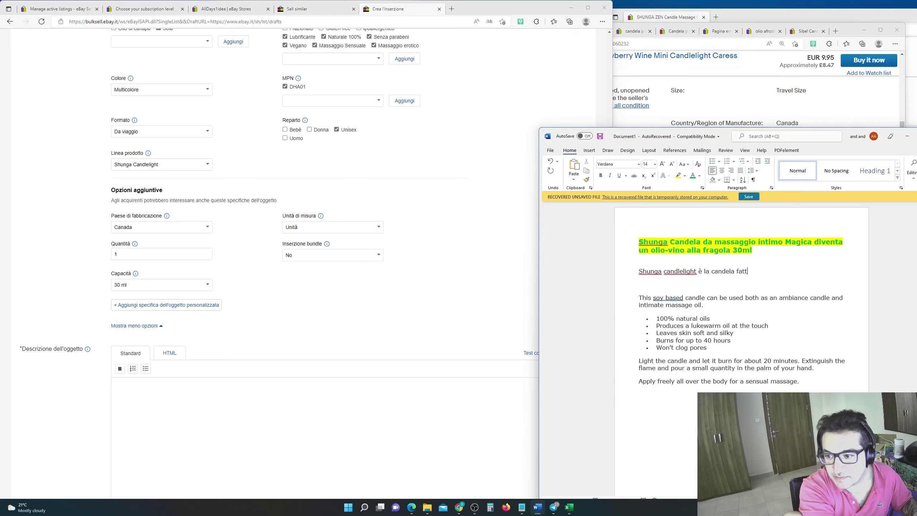
text(ta pe)
text(r massaggiatori)
text(. )
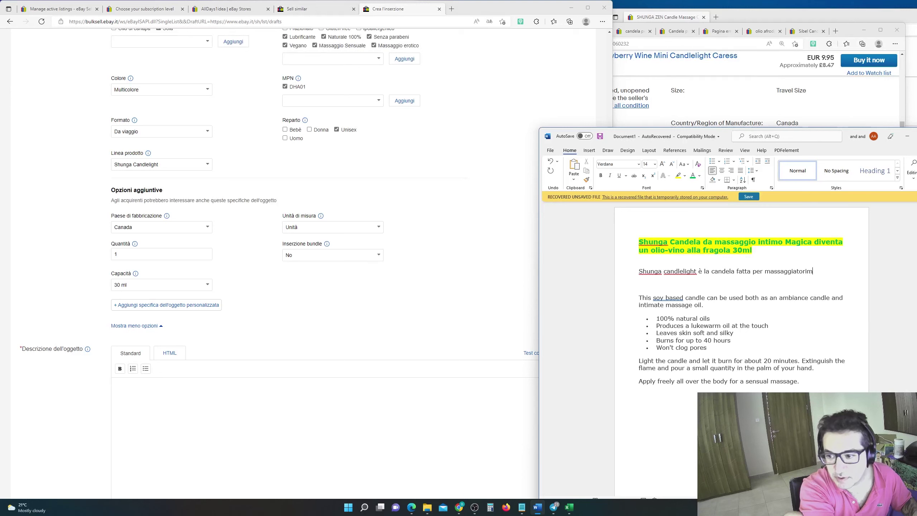
Step: Complete the opening sentence with ", sia che siano professionali o amatoriali."
text( . s)
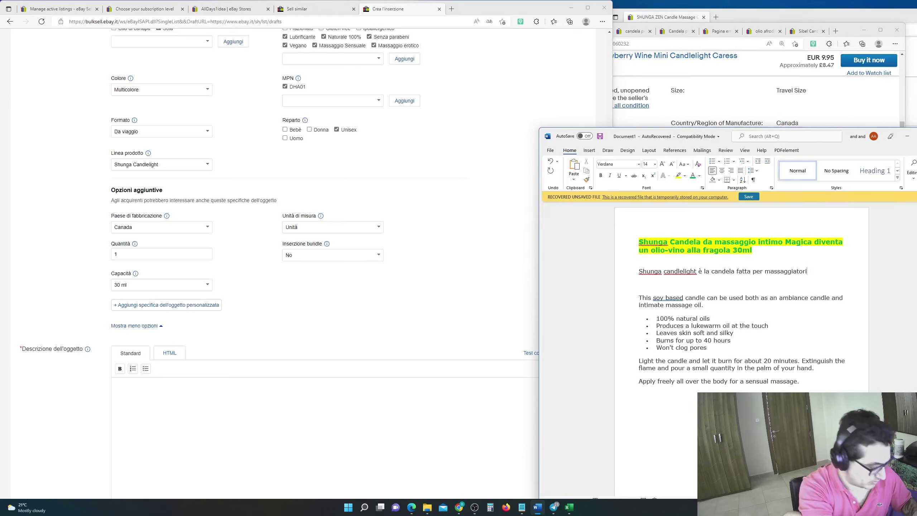
key(BackSpace)
text(sia c)
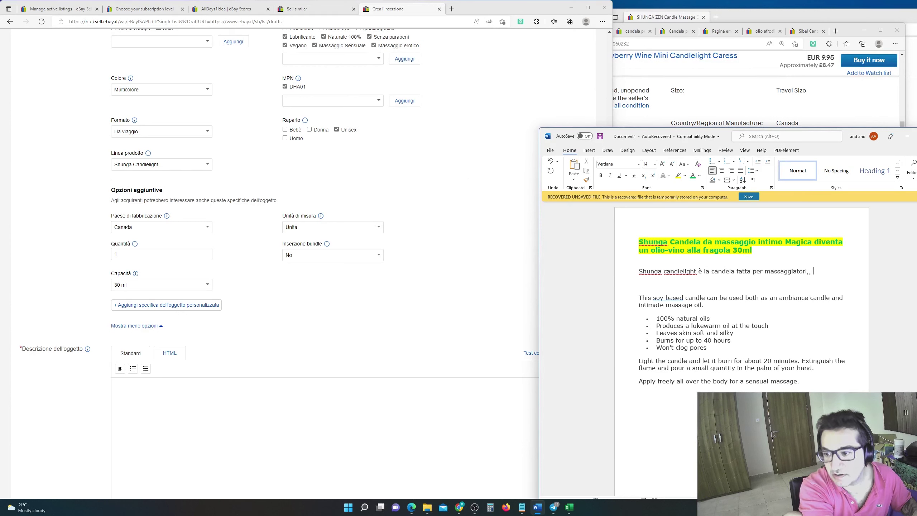
text(he siano p)
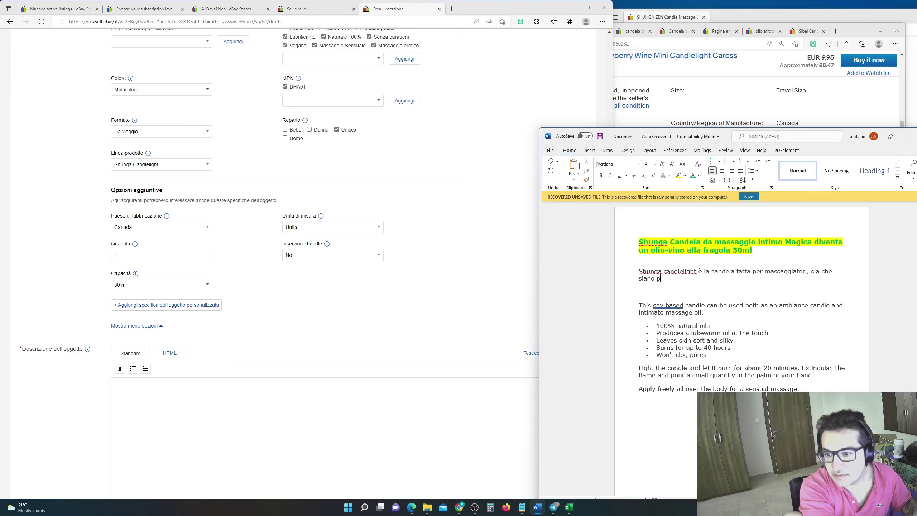
text(rofessionali o amatoriali.)
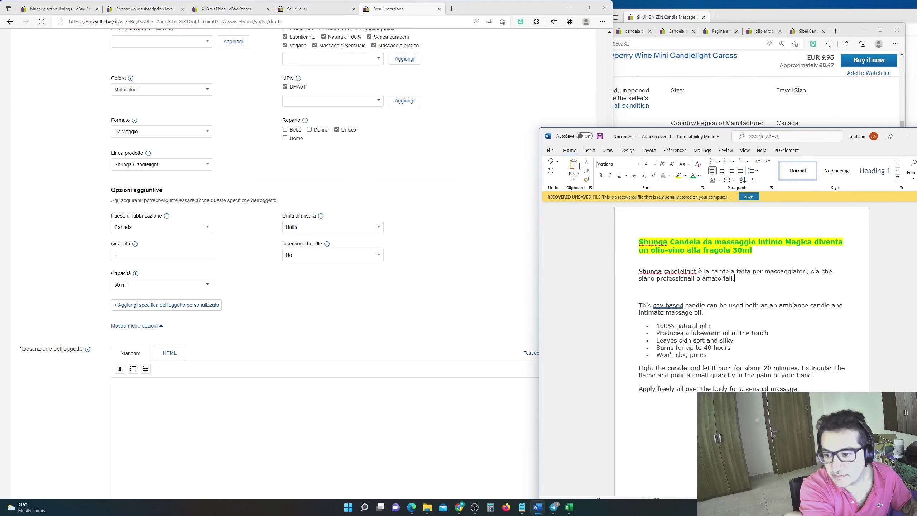
Step: Add a paragraph reading "Gli aromi della linea Shunga, sono riconosciuti in tutto il mondo, tra gli esperti del settore di massaggi sensuali."
key(Return)
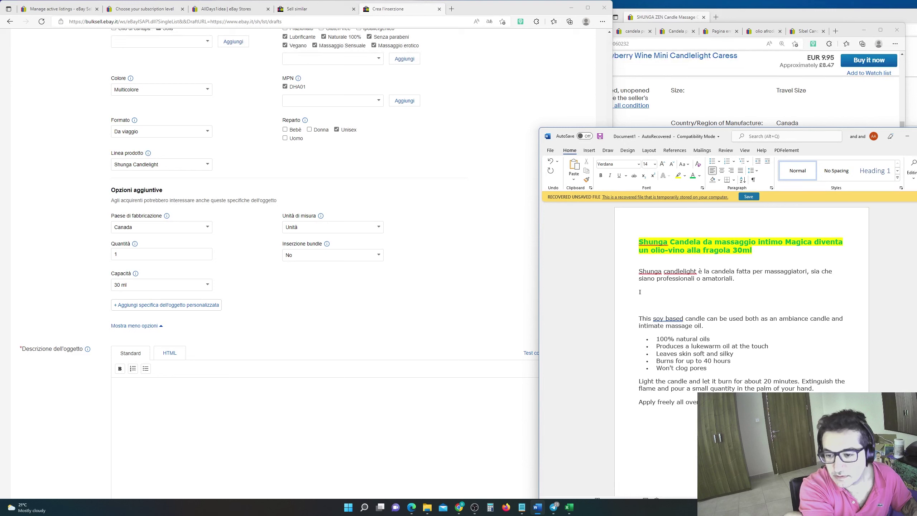
text(Gli aromi della)
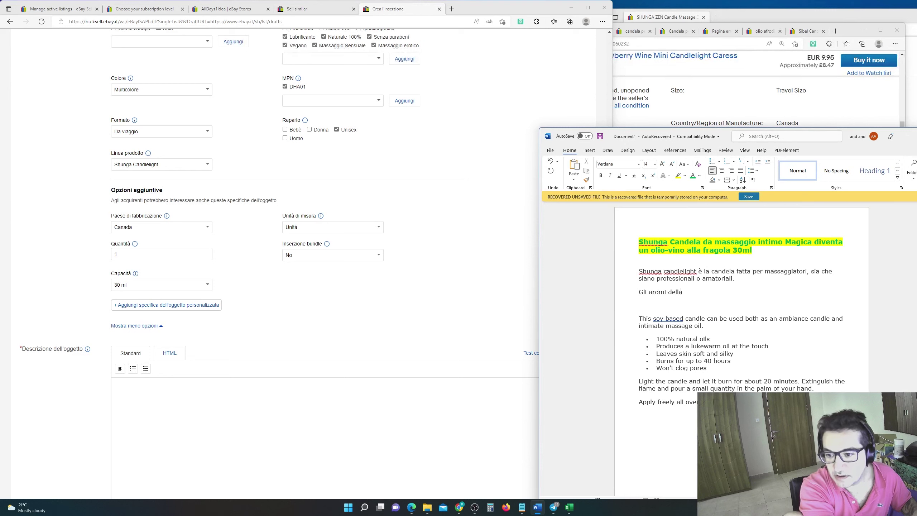
text( linea Shunga)
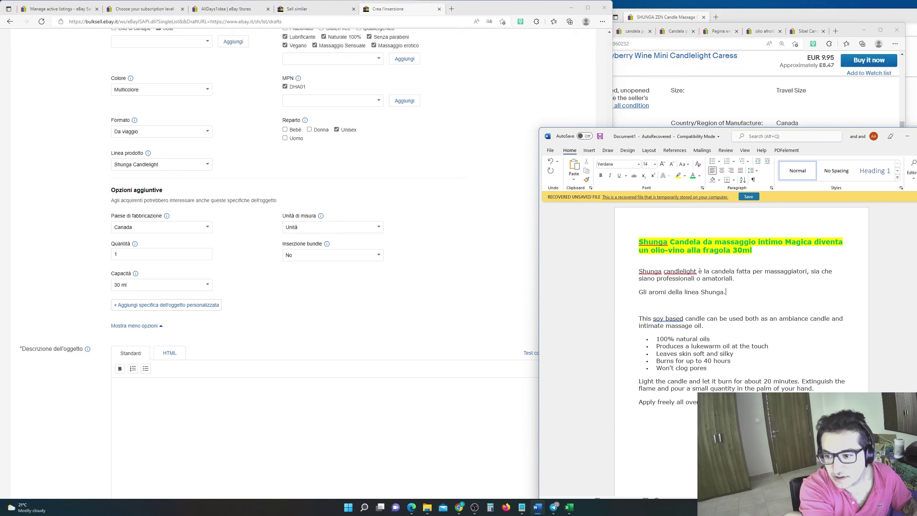
text(, sono riconosciuto)
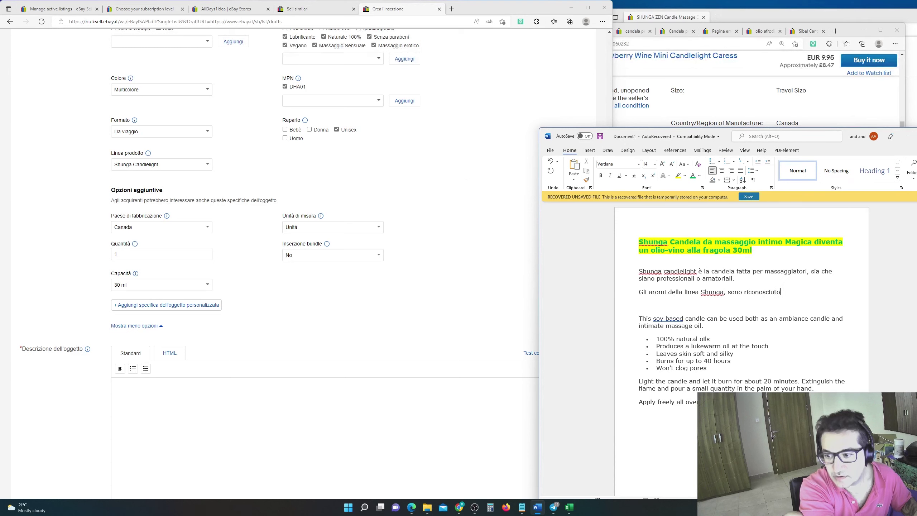
key(BackSpace)
text(i ir tutto il mondo. Tra s)
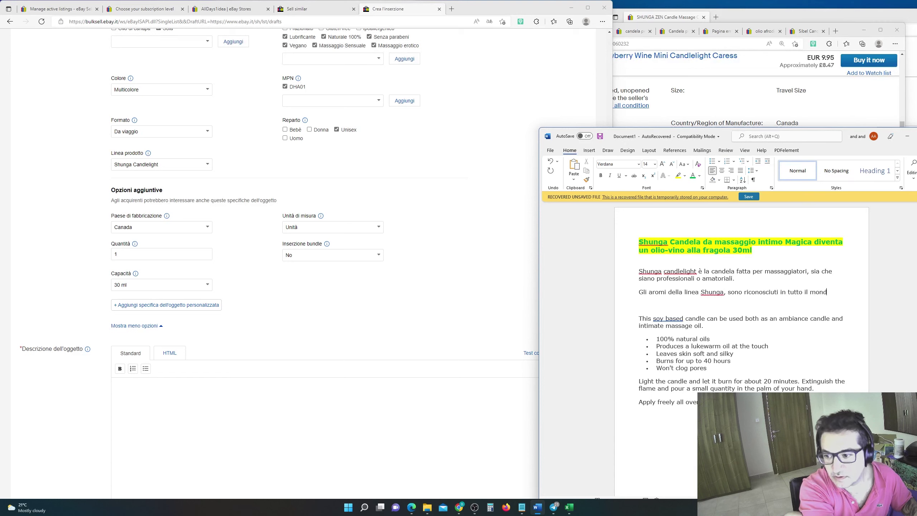
key(BackSpace)
key(BackSpace)
key(BackSpace)
key(BackSpace)
key(BackSpace)
key(BackSpace)
key(BackSpace)
text(, tra)
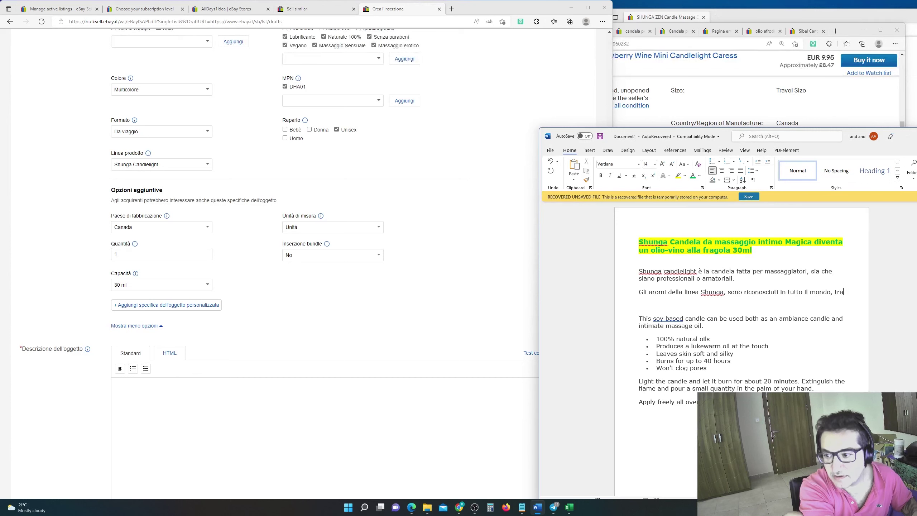
text( gli esperti del)
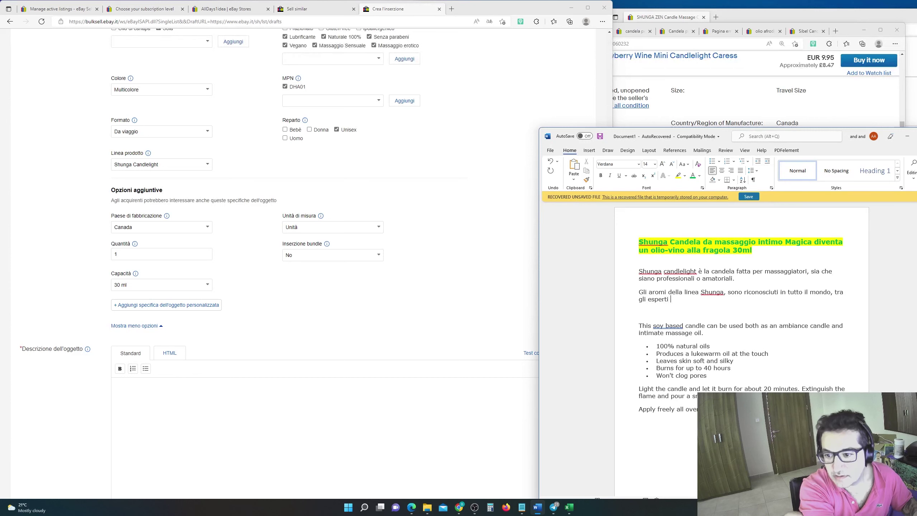
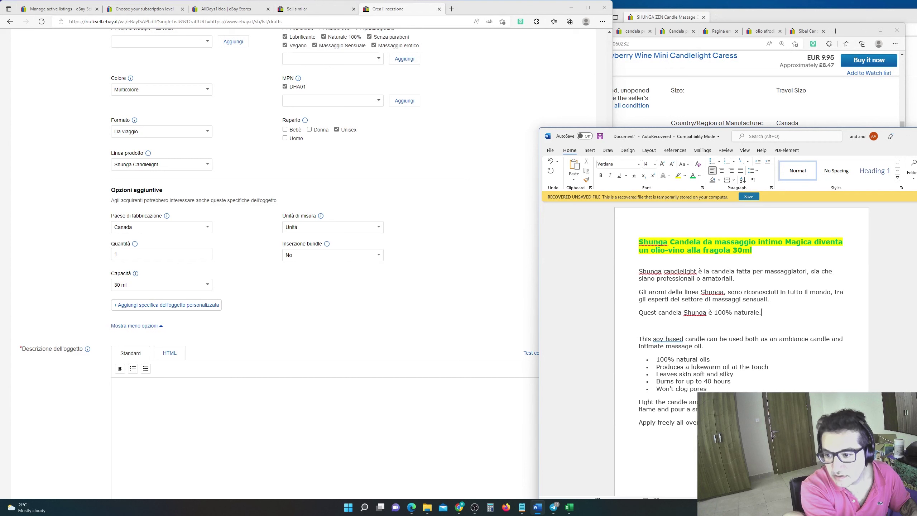
Step: Extend the third paragraph's sentence about the 100% natural candle with ", a base di soia,"
text(,, )
text(a base di sois)
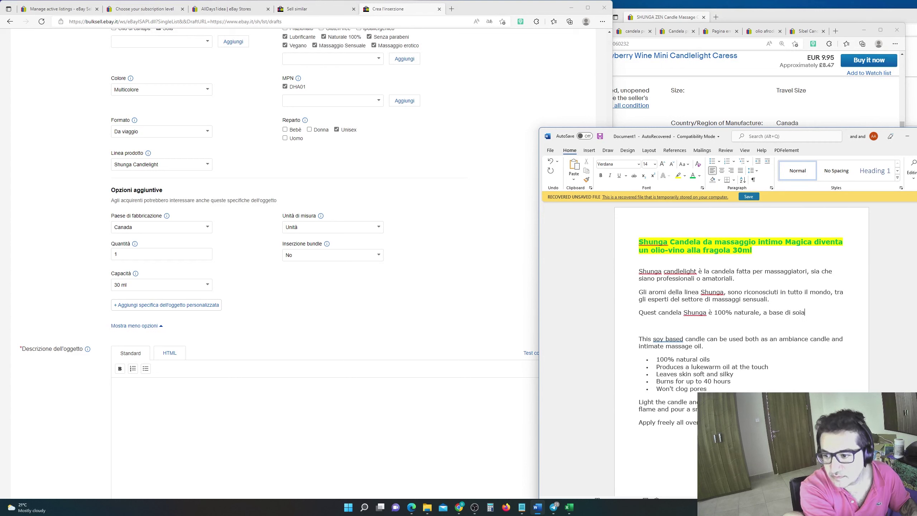
key(BackSpace)
text(a.)
key(BackSpace)
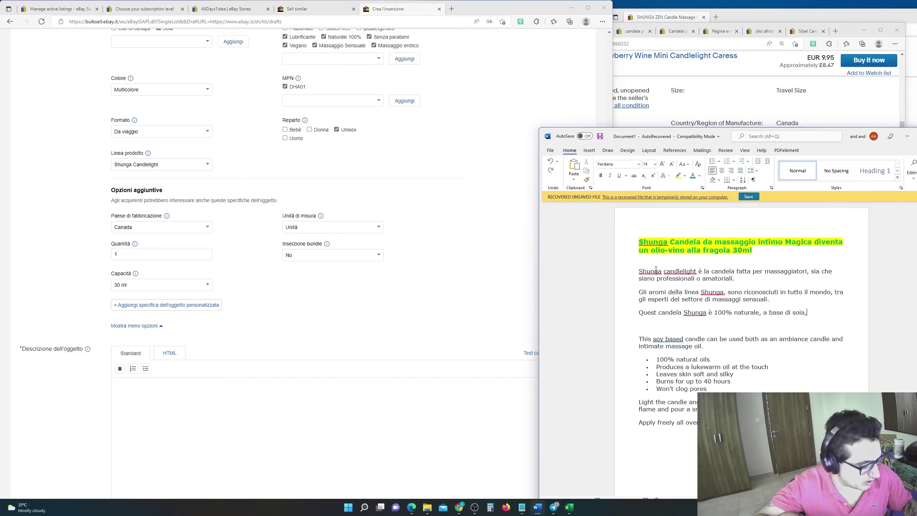
text(,.)
key(BackSpace)
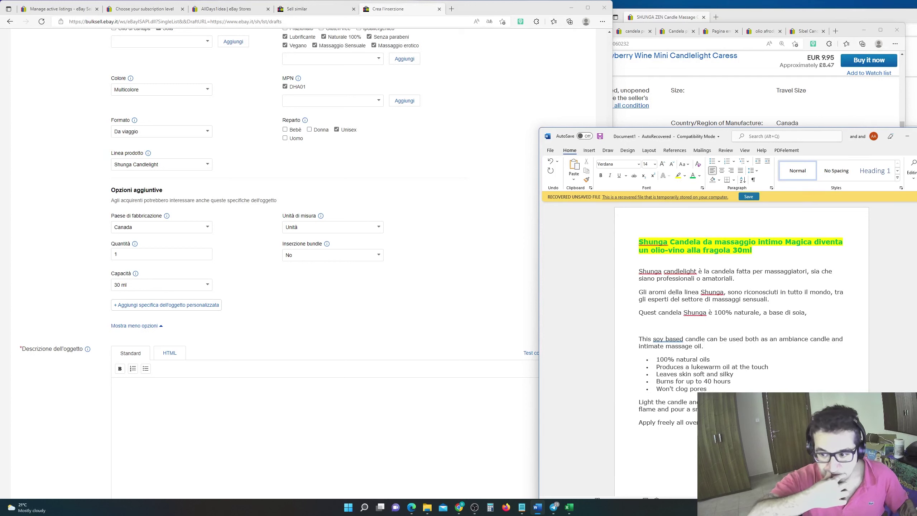
Step: Continue the sentence after "a base di soia," with "che ha la doppia funzione,"
text(che può)
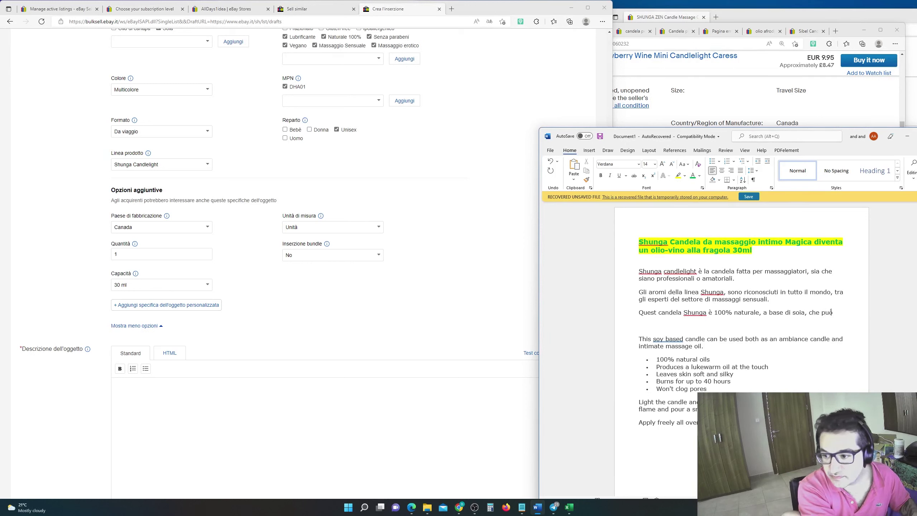
text( essere usat)
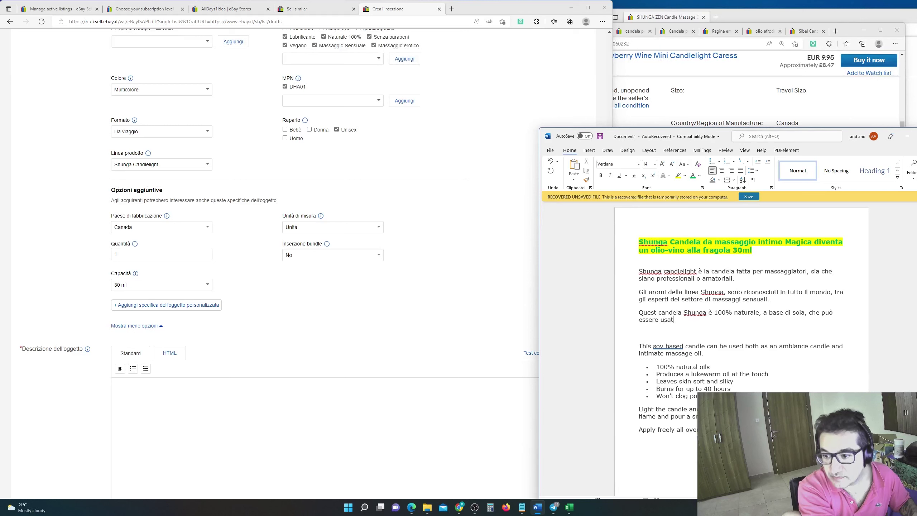
key(BackSpace)
key(BackSpace)
key(BackSpace)
key(BackSpace)
key(BackSpace)
key(BackSpace)
key(BackSpace)
key(BackSpace)
key(BackSpace)
key(BackSpace)
key(BackSpace)
key(BackSpace)
text(ha la do)
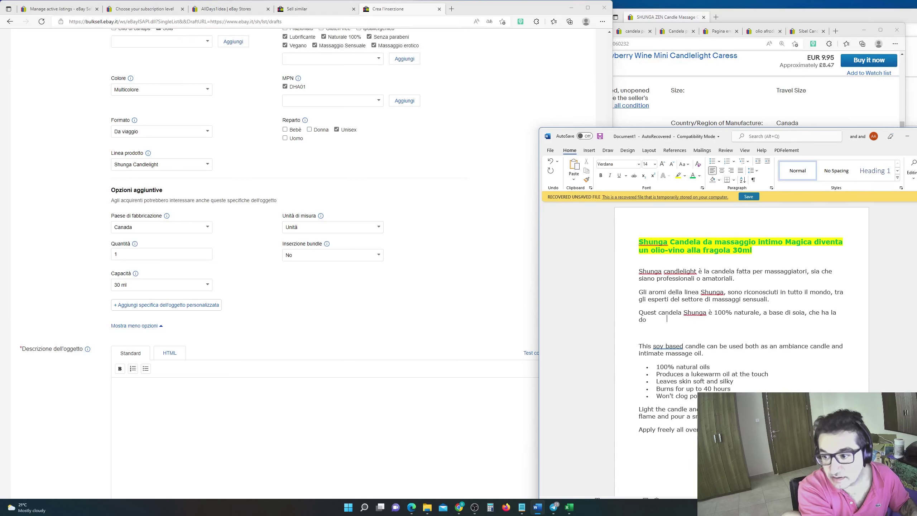
text(ppia funzione,)
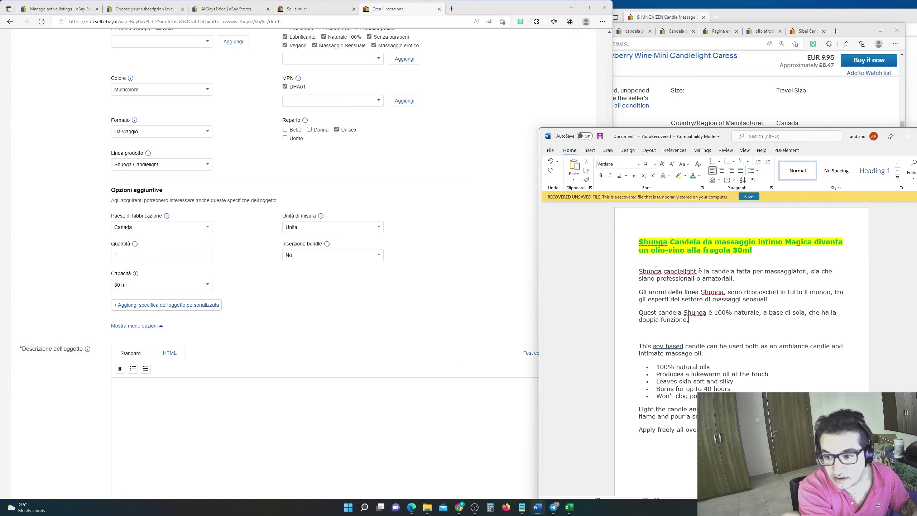
Step: Continue the third paragraph after "doppia funzione," with "può essere usata come"
text(, p)
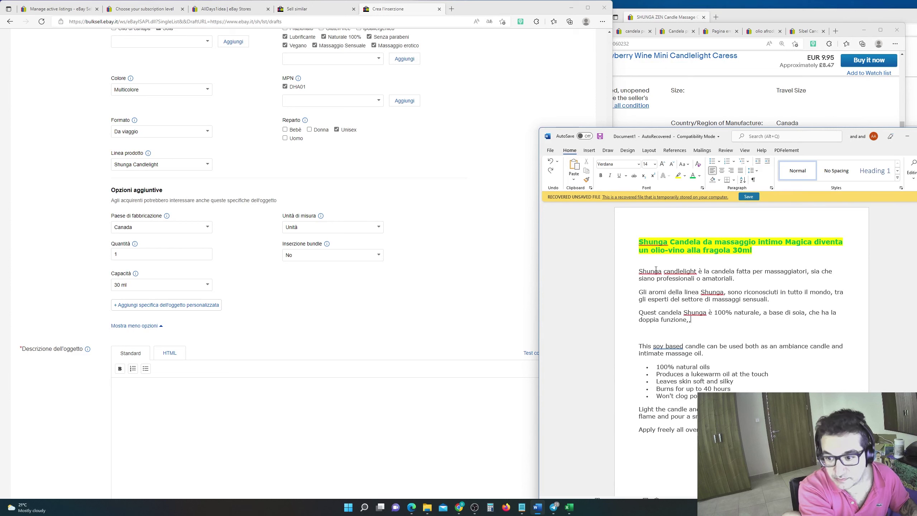
key(BackSpace)
key(BackSpace)
key(BackSpace)
text(può ess)
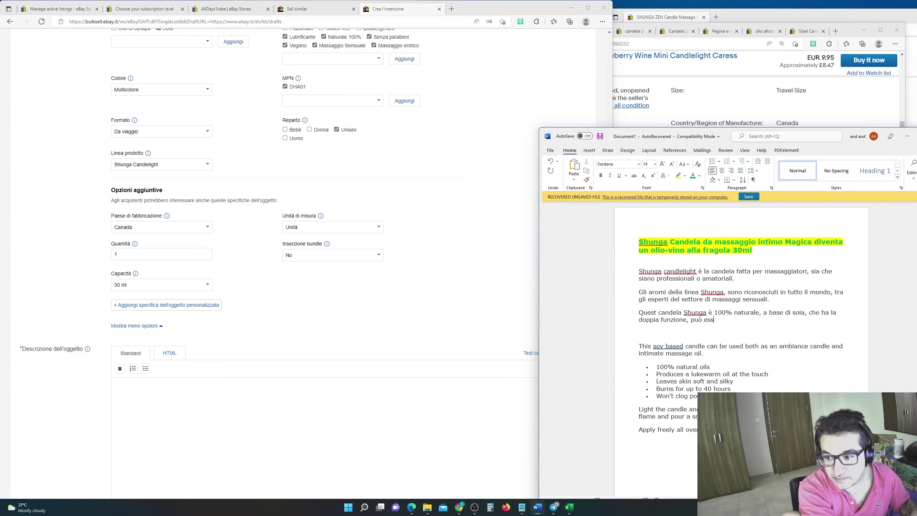
text(ere usata come)
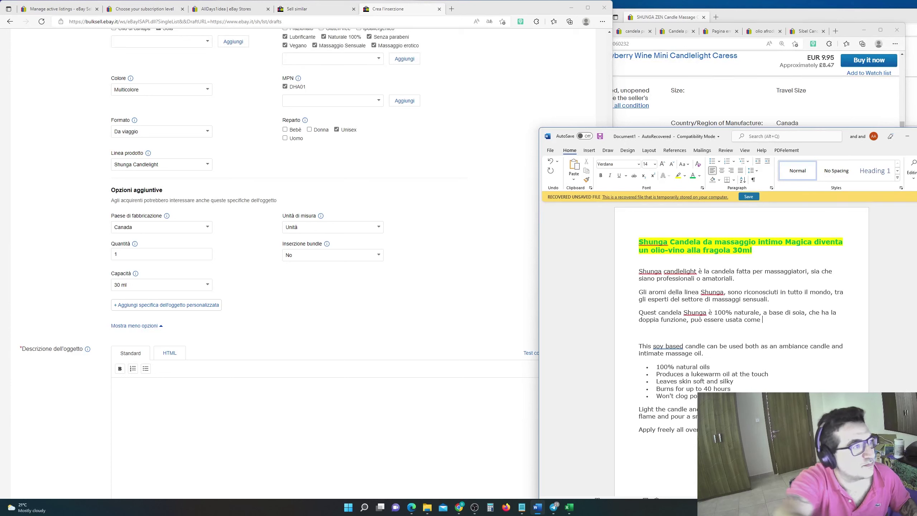
key(alt+Tab)
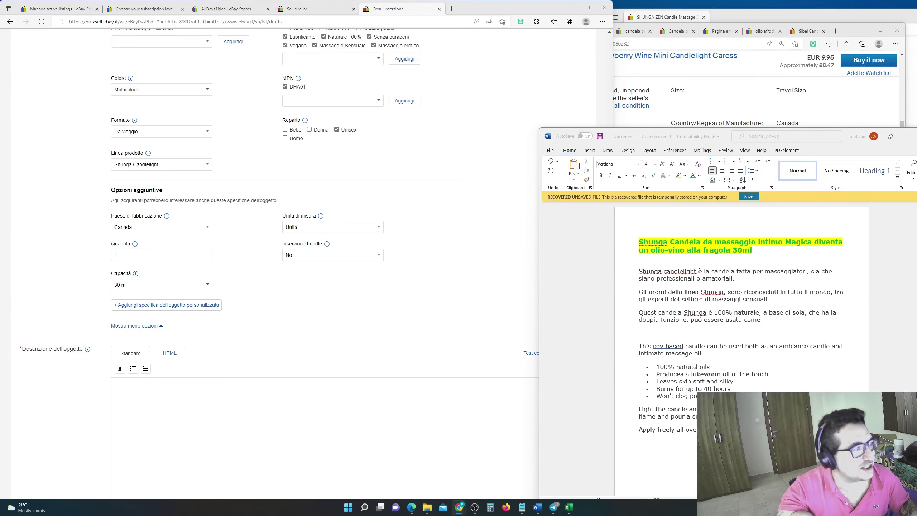
Step: Complete the third paragraph's sentence with "aromatizzatore d'ambiente o olio per massaggi, ha anche l'effetto lubrificante."
click(763, 322)
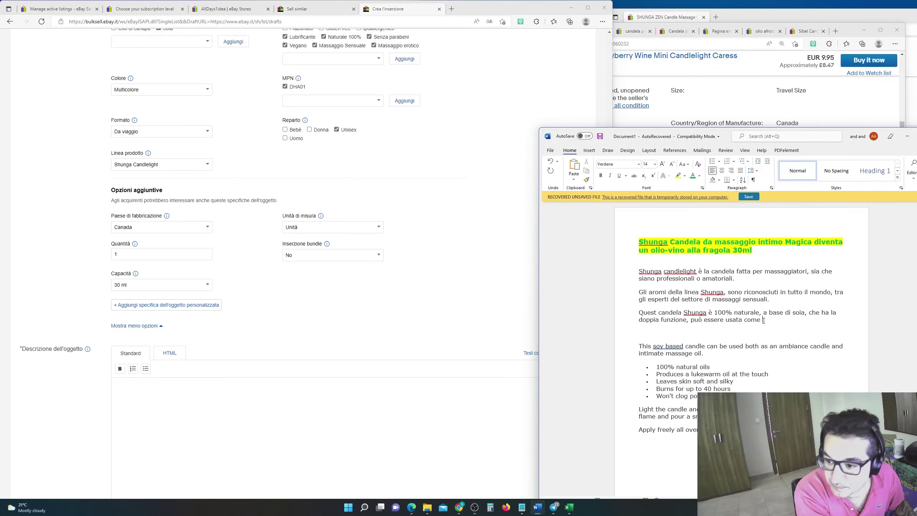
text(aromatizzare d)
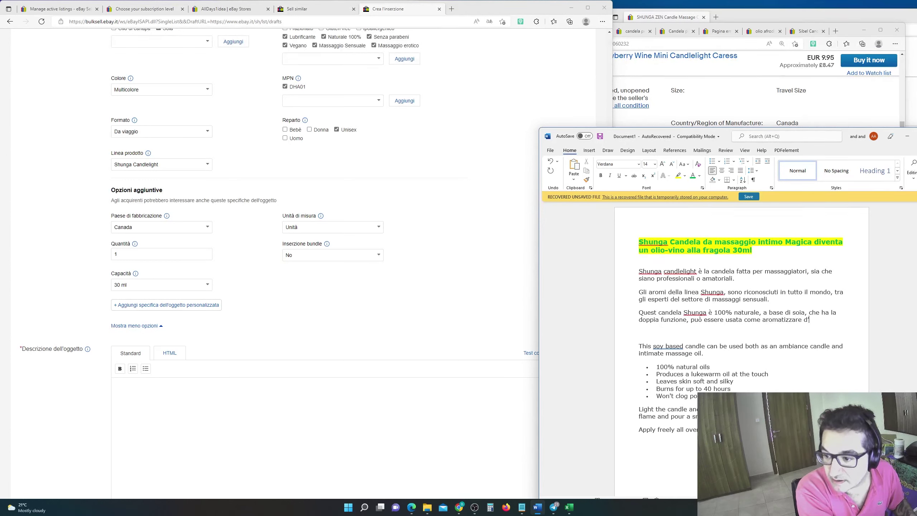
text('ambiente. .)
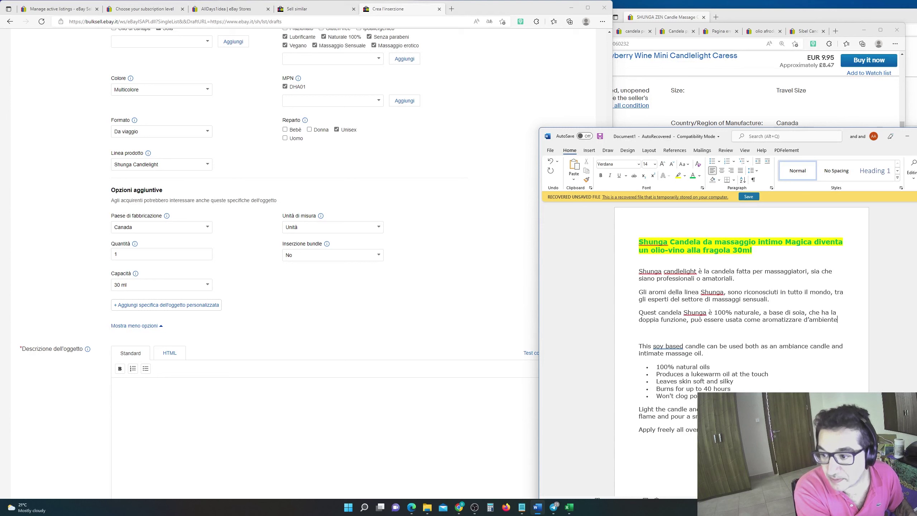
text( o )
text(olio)
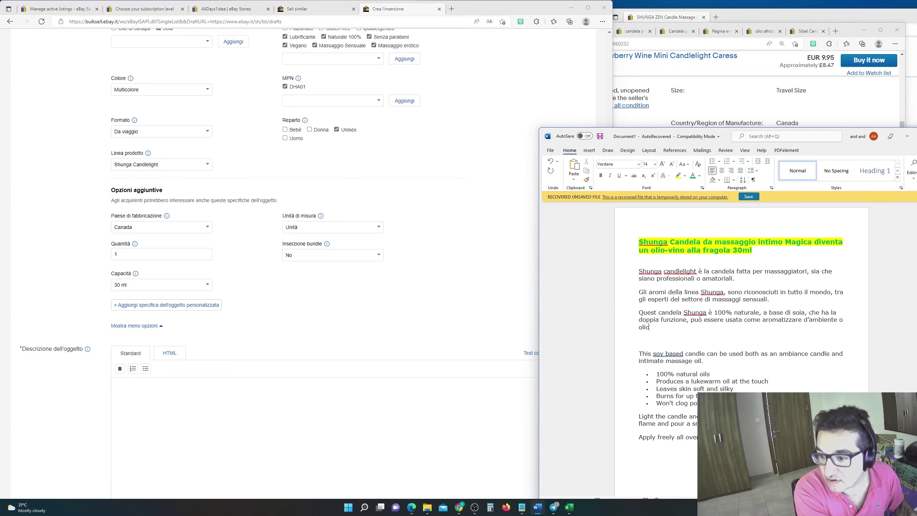
text( per massa)
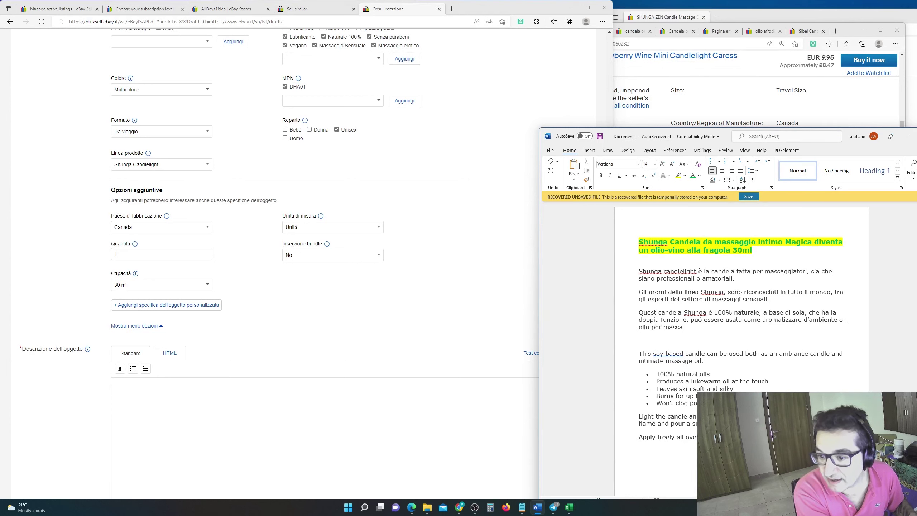
text(ggi, ha anche l'effetto lubrificante.)
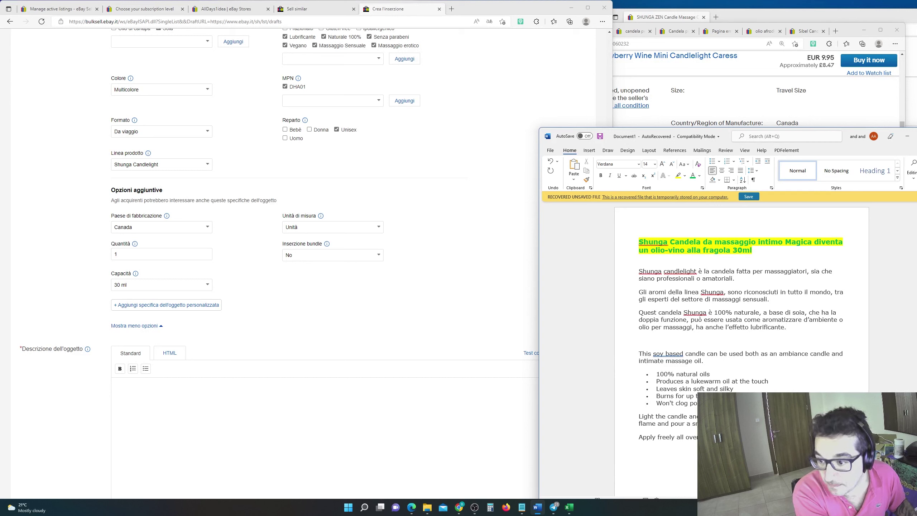
click(786, 319)
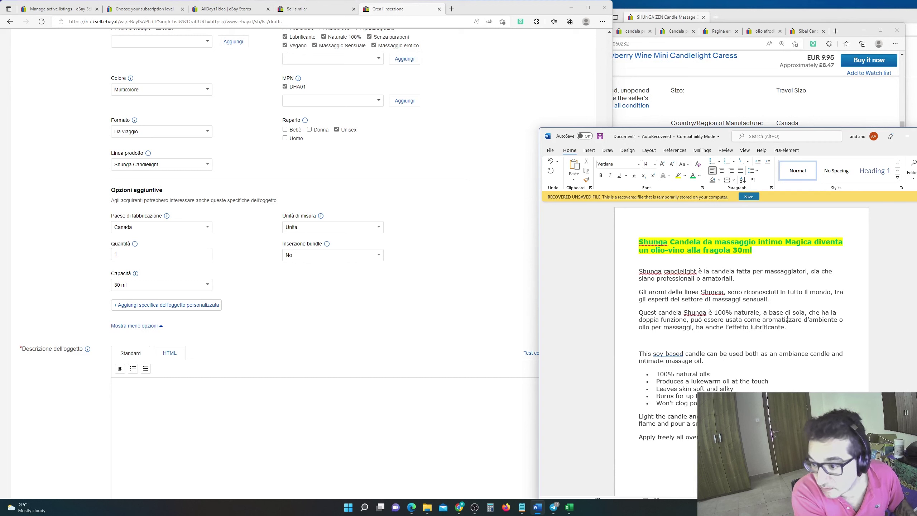
text(to)
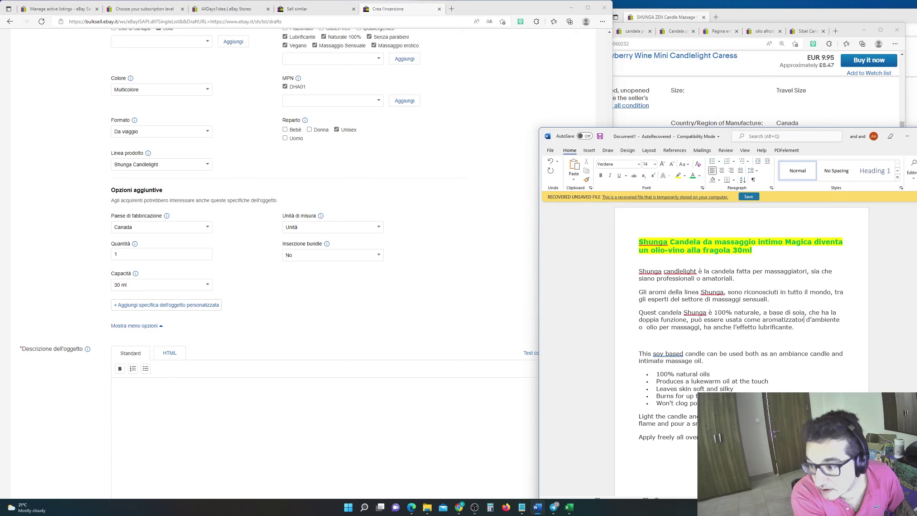
Step: Delete the English sentence about the soy based candle from its beginning up to "assage oil."
key(Return)
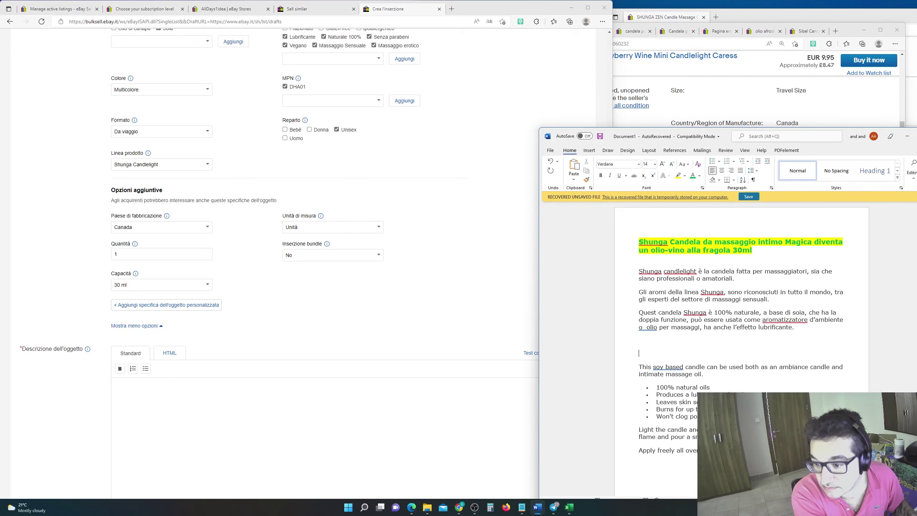
key(Delete)
key(Delete)
key(Delete)
key(Delete)
key(Delete)
key(Delete)
key(Delete)
key(Delete)
key(Delete)
key(Delete)
key(Delete)
key(Delete)
key(Delete)
key(Delete)
key(Delete)
key(Delete)
key(Delete)
key(Delete)
key(Delete)
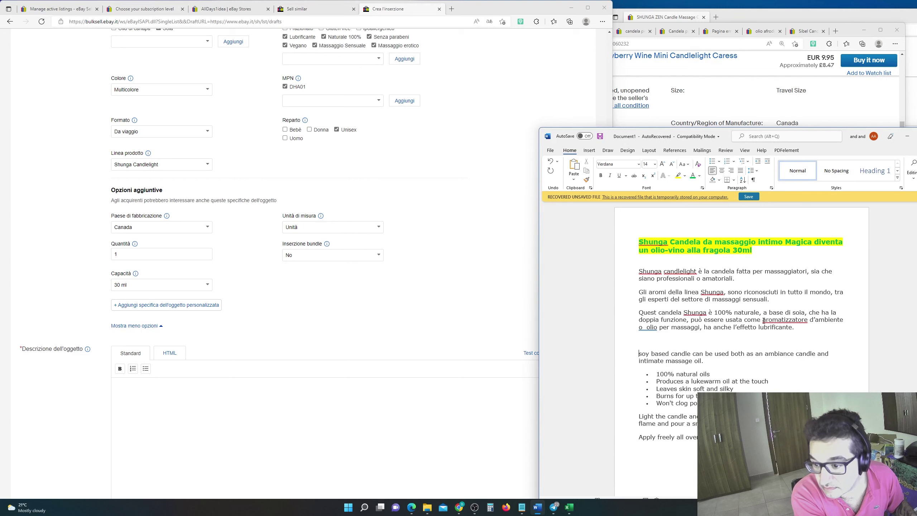
key(Delete)
key(Delete)
key(Delete)
key(Delete)
key(Delete)
key(Delete)
key(Delete)
key(Delete)
key(Delete)
key(Delete)
key(Delete)
key(Delete)
key(Delete)
key(Delete)
key(Delete)
key(Delete)
key(Delete)
key(Delete)
key(Delete)
key(Delete)
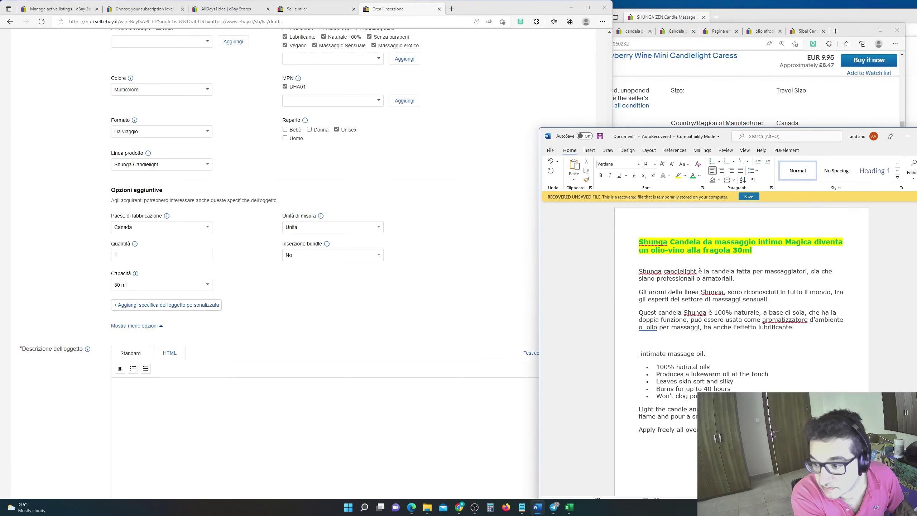
key(Delete)
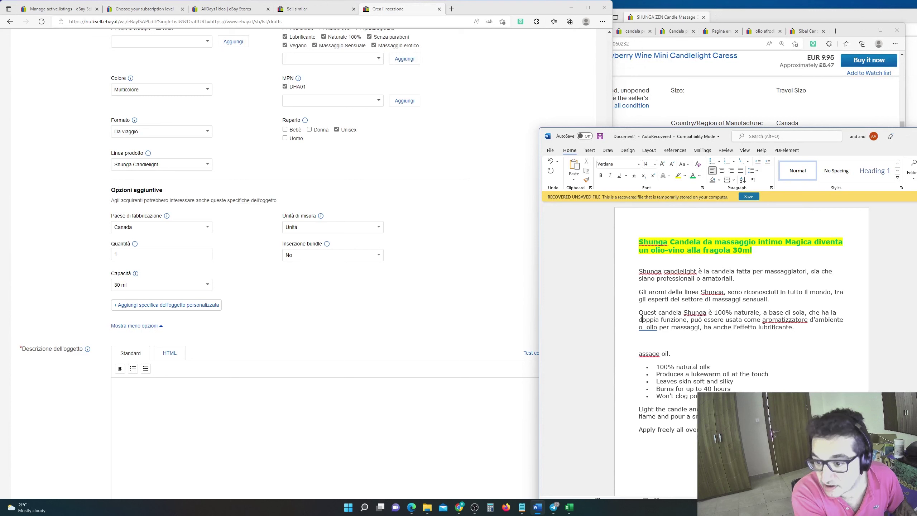
Step: Remove the extra space before "olio" and insert "intimi" after "massaggi" in the third paragraph
click(649, 327)
key(BackSpace)
text(intimi)
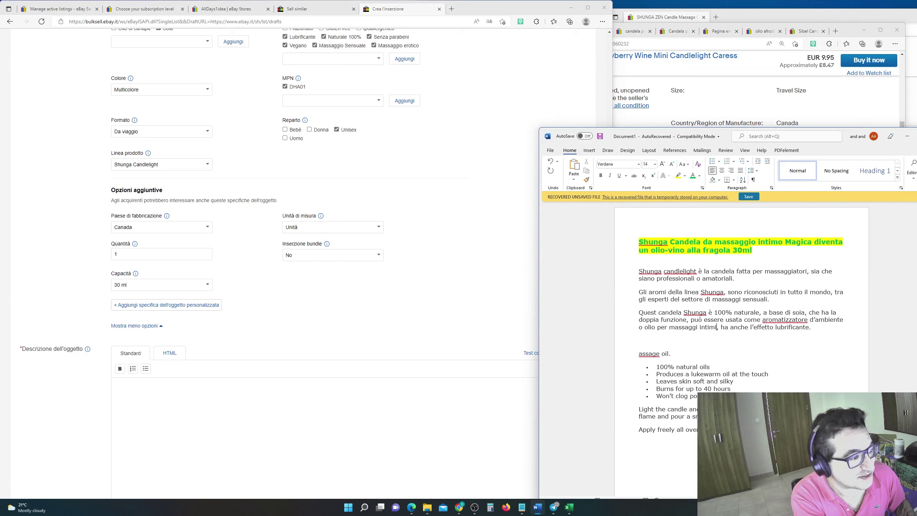
Step: Delete the leftover text "assage oil." and the surplus empty line above the bullet list
key(Down)
key(Down)
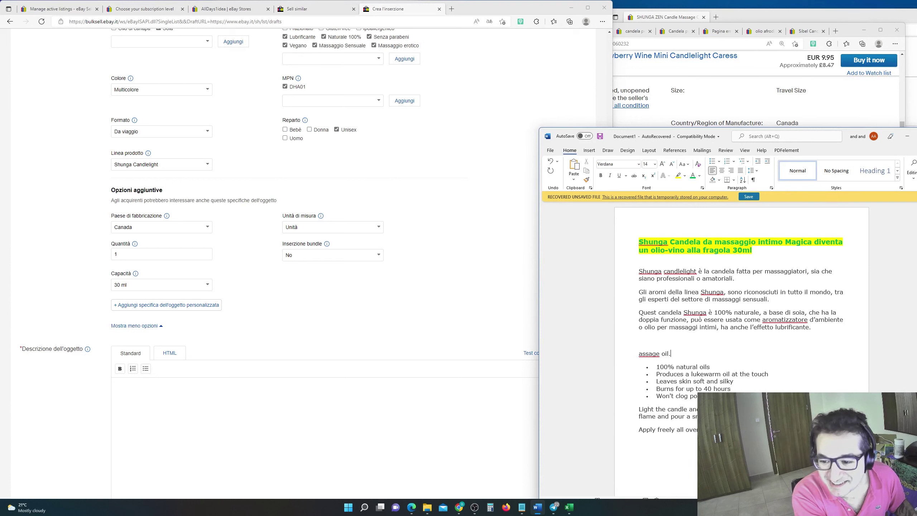
key(BackSpace)
key(BackSpace)
key(BackSpace)
key(BackSpace)
key(BackSpace)
key(BackSpace)
key(BackSpace)
key(BackSpace)
key(BackSpace)
key(BackSpace)
key(BackSpace)
key(BackSpace)
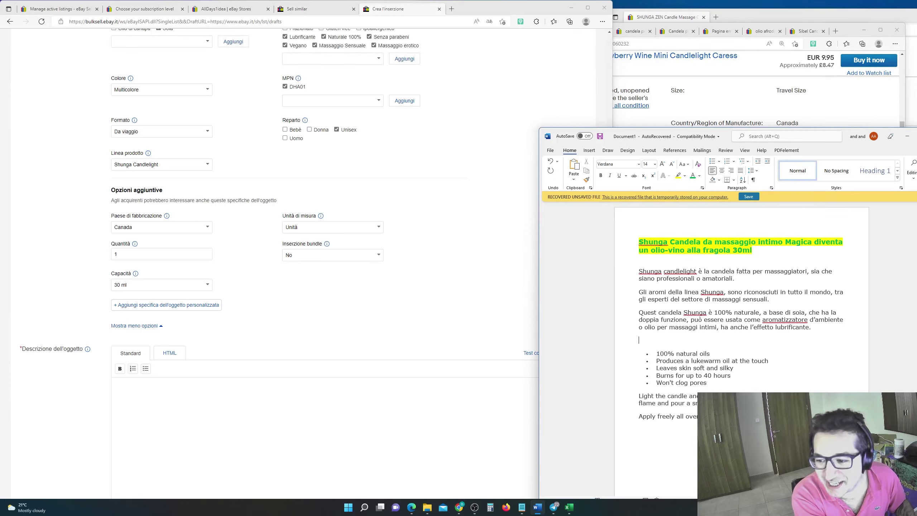
Step: Replace "natural oils" in the first bullet with "Olii naturali", keeping "100%"
key(Down)
key(Up)
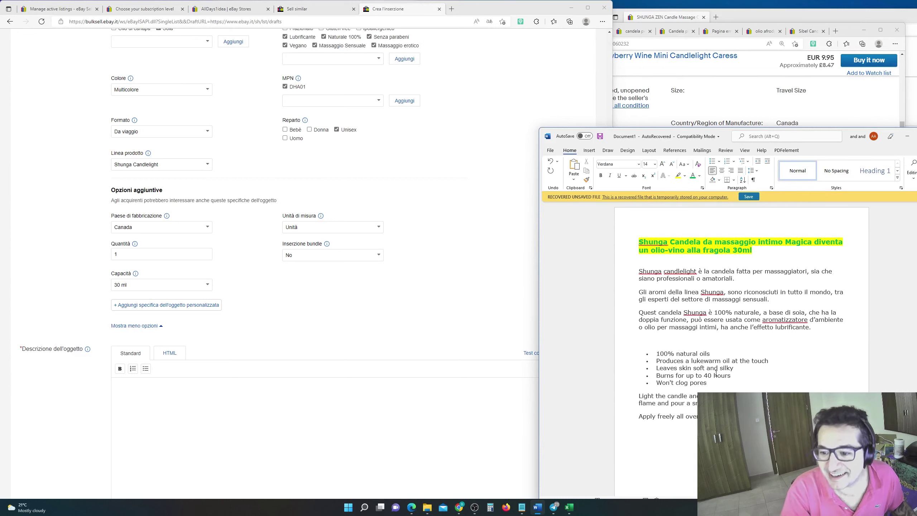
drag(714, 353, 672, 353)
key(BackSpace)
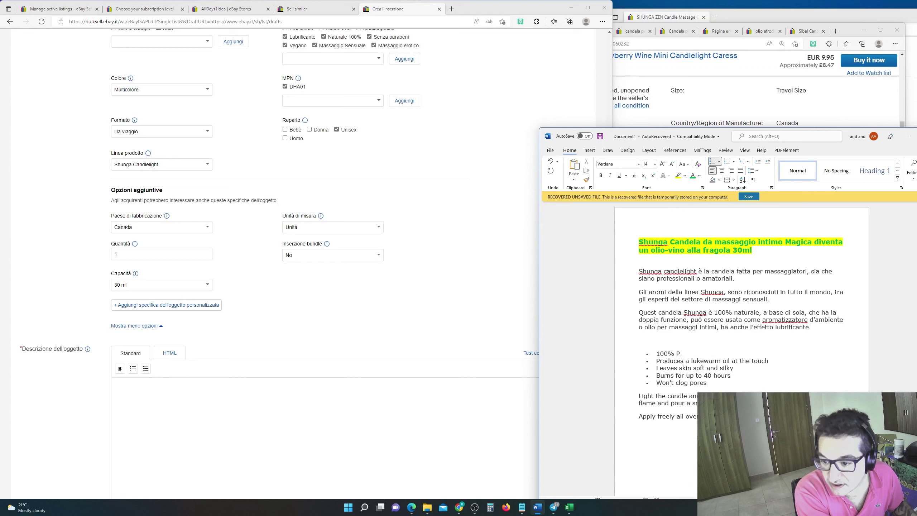
text(Olii naturali)
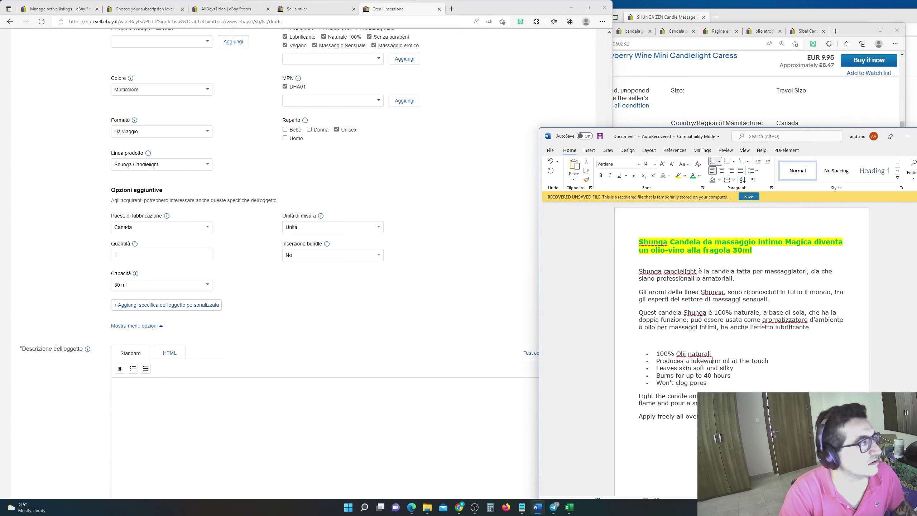
Step: Replace the second bullet about the lukewarm oil with "Bruciando produce un tiepido olio"
key(alt+Tab)
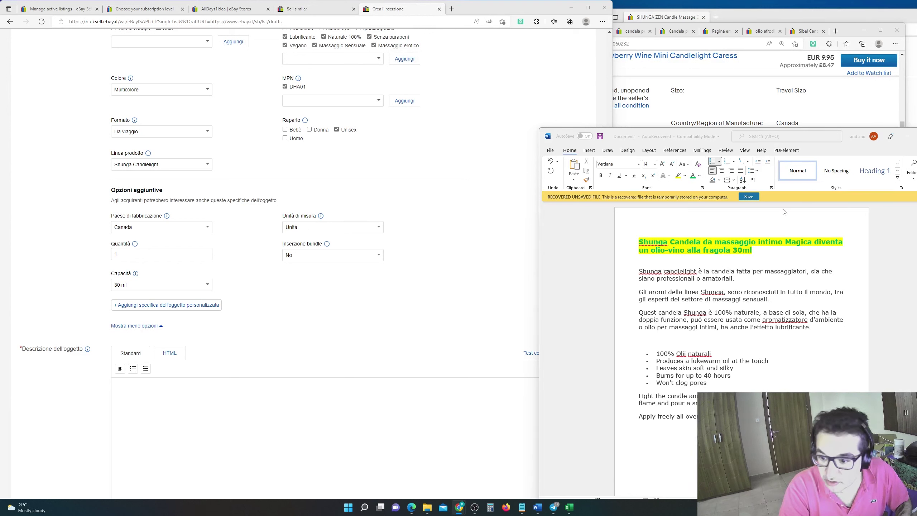
click(689, 338)
drag(764, 360, 657, 361)
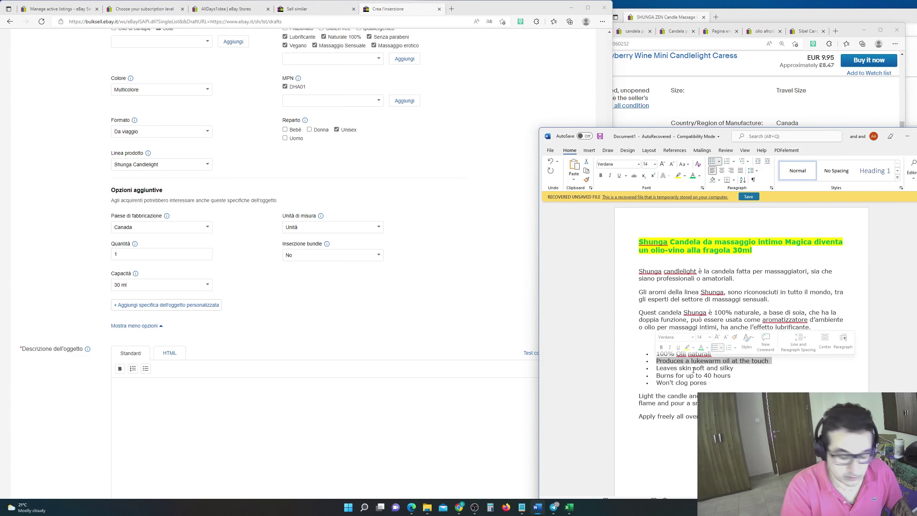
key(ctrl+c)
text(iando produce )
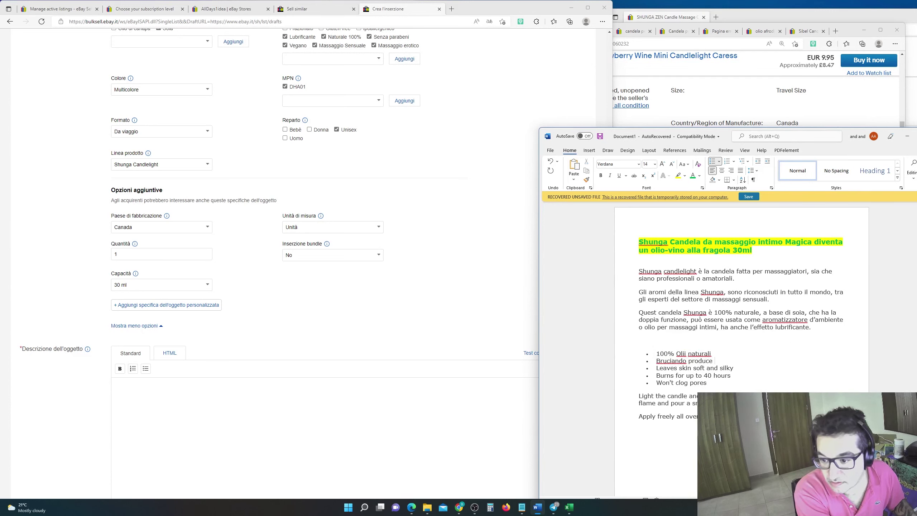
text(un tiepido olio)
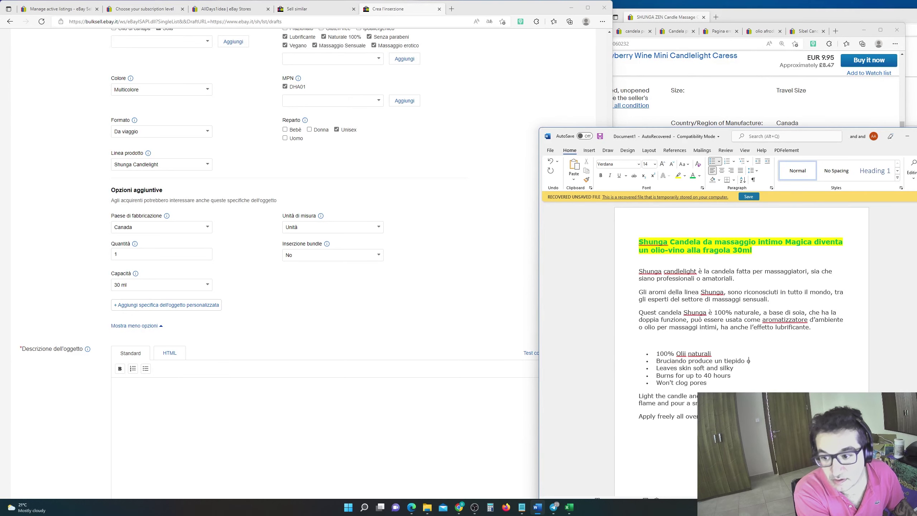
Step: Check the bullet list in the original eBay listing and extend the second bullet in Word with "per massaggi"
click(742, 88)
scroll(717, 232, down, 5)
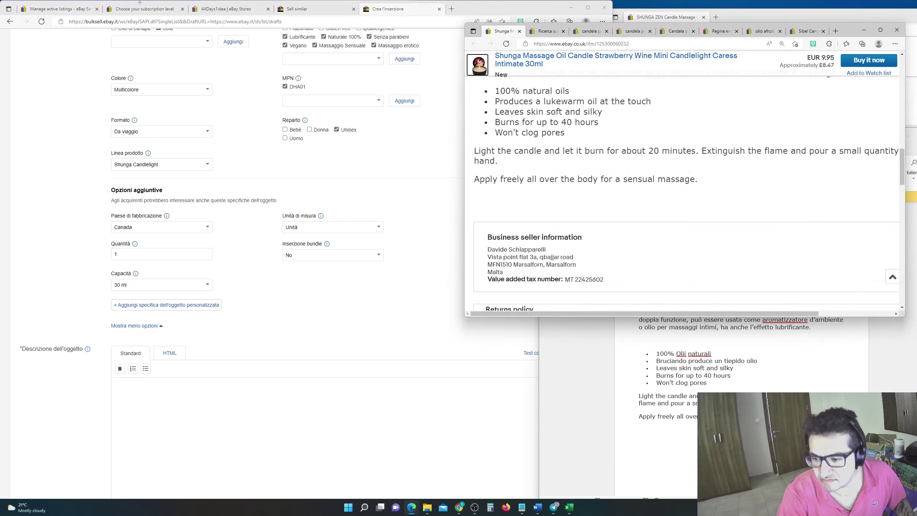
click(586, 391)
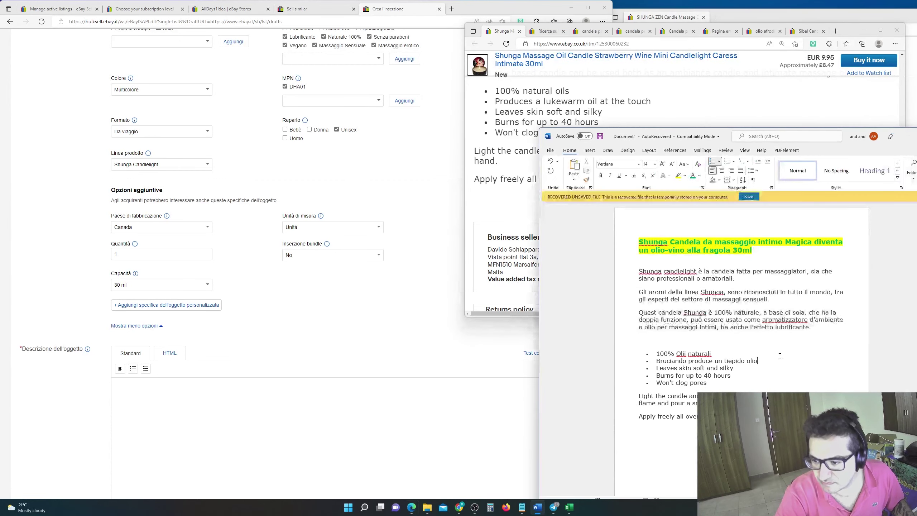
text(per massaggi)
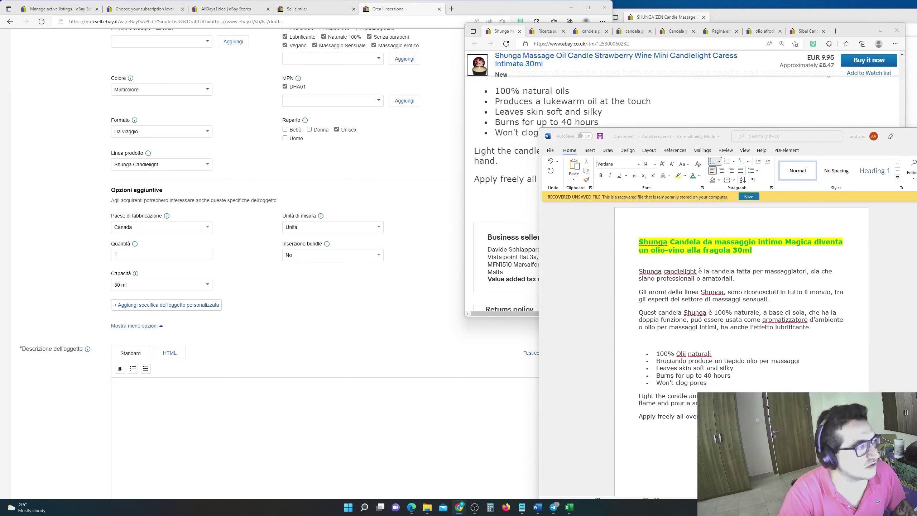
Step: Replace the third bullet "Leaves skin soft and silky" with "Lascia la pelle morbida e setosa"
drag(737, 368, 671, 367)
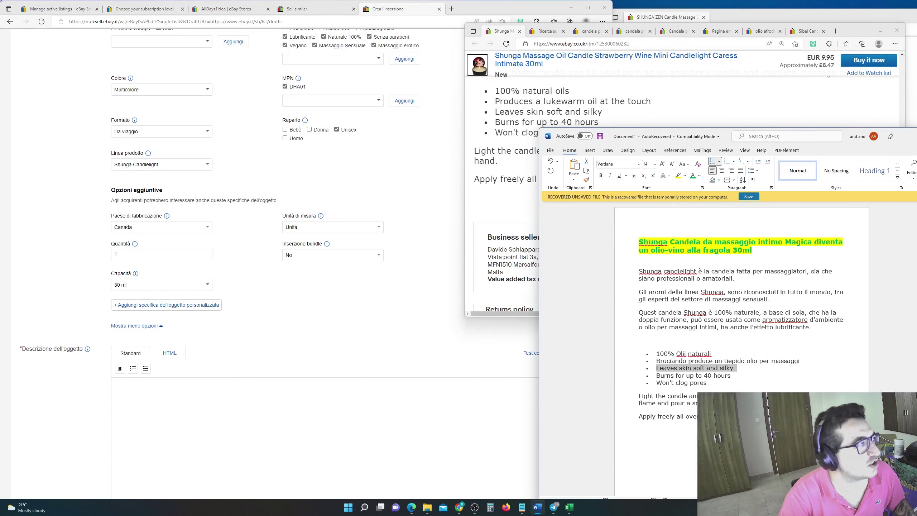
key(alt+Tab)
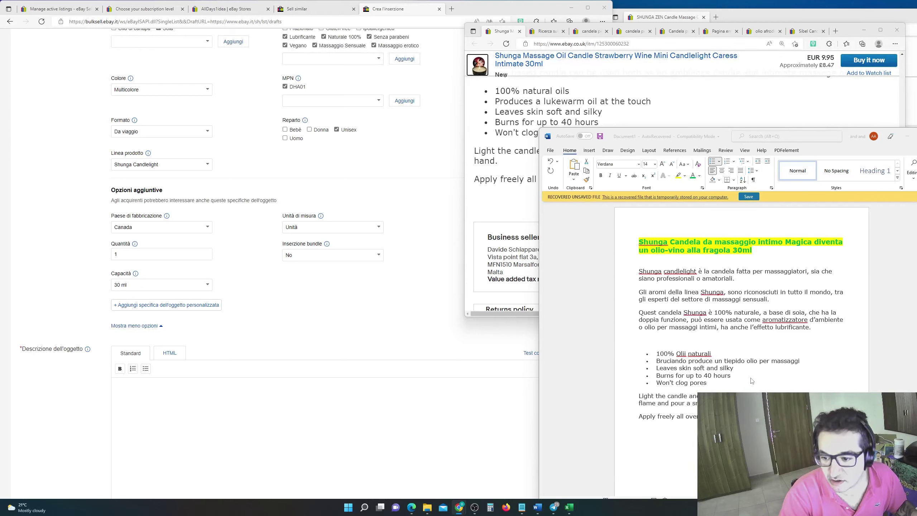
key(alt+Tab)
text(Lascia lea)
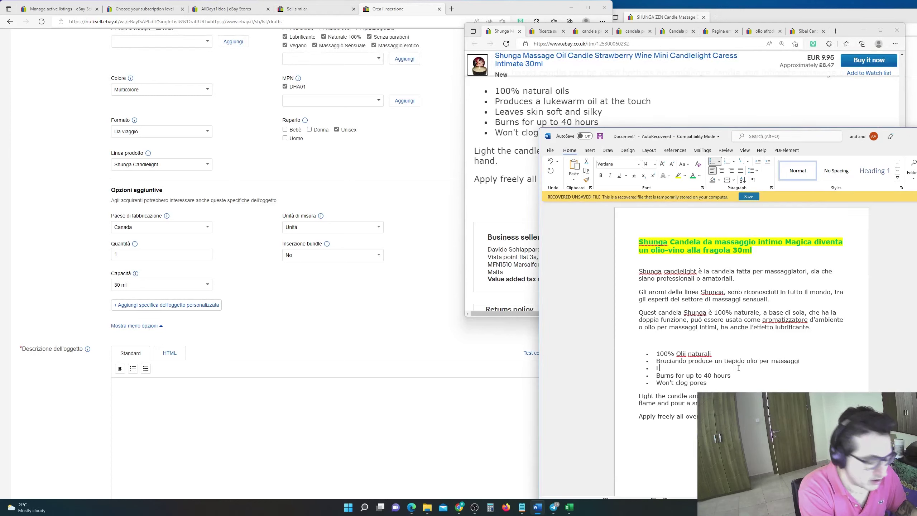
key(BackSpace)
key(BackSpace)
text(a pelle)
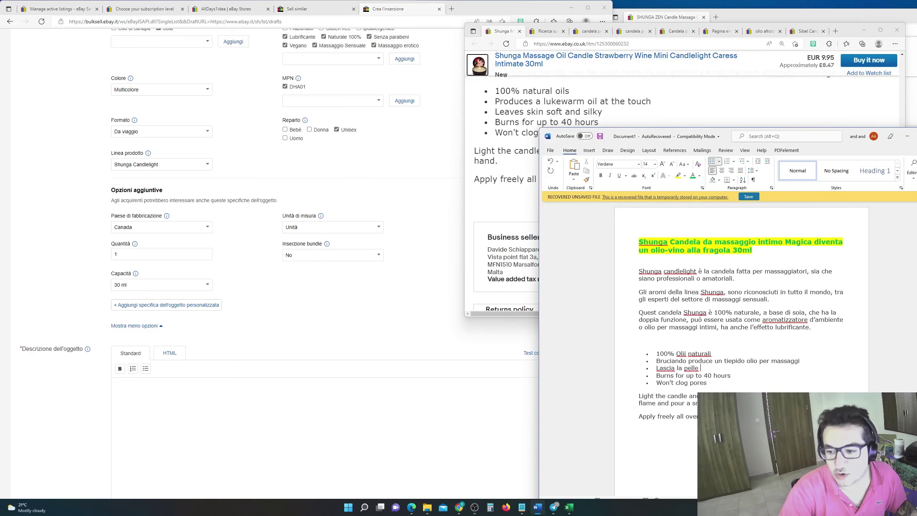
text(motn)
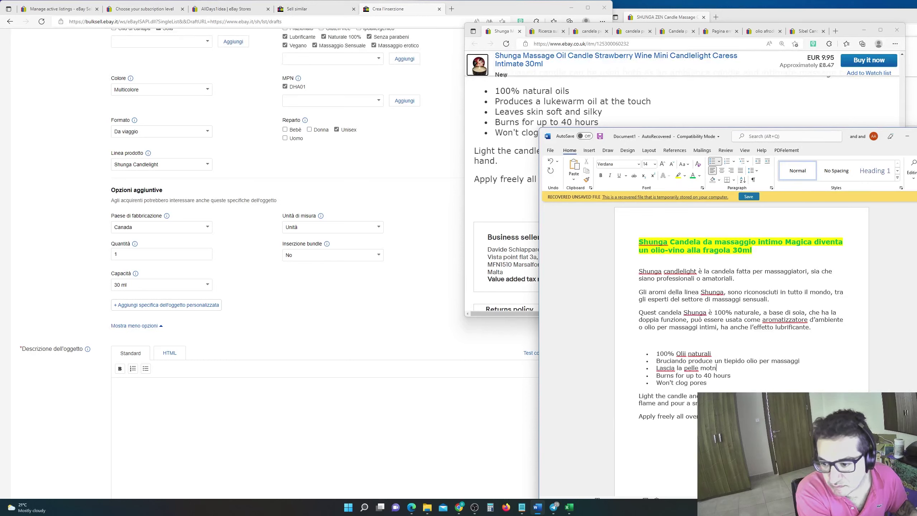
key(BackSpace)
key(BackSpace)
text(rbida)
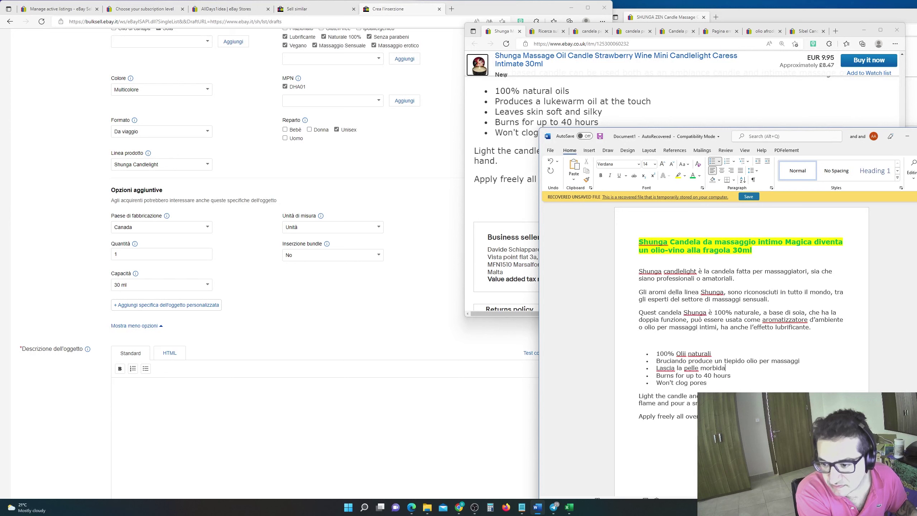
text( e setosa)
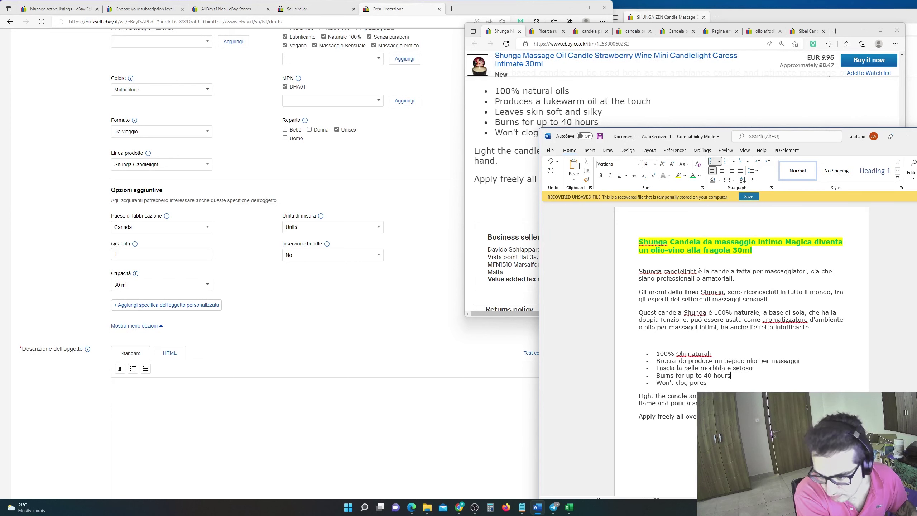
Step: Replace the fourth bullet about the burning time with "Dura fino alle 40 ore"
key(BackSpace)
key(BackSpace)
key(BackSpace)
key(BackSpace)
key(BackSpace)
key(BackSpace)
key(BackSpace)
key(BackSpace)
key(BackSpace)
key(BackSpace)
key(BackSpace)
key(BackSpace)
key(BackSpace)
key(BackSpace)
key(BackSpace)
key(BackSpace)
key(BackSpace)
key(BackSpace)
key(BackSpace)
key(BackSpace)
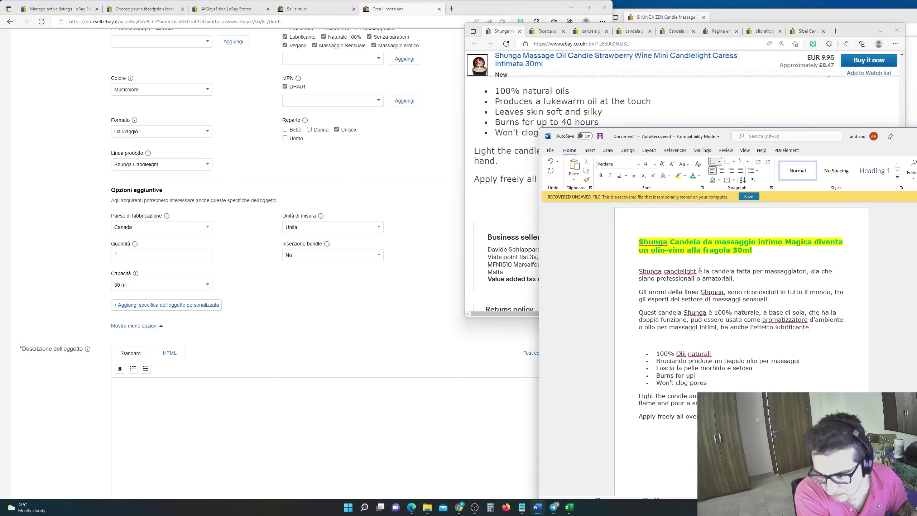
key(BackSpace)
key(BackSpace)
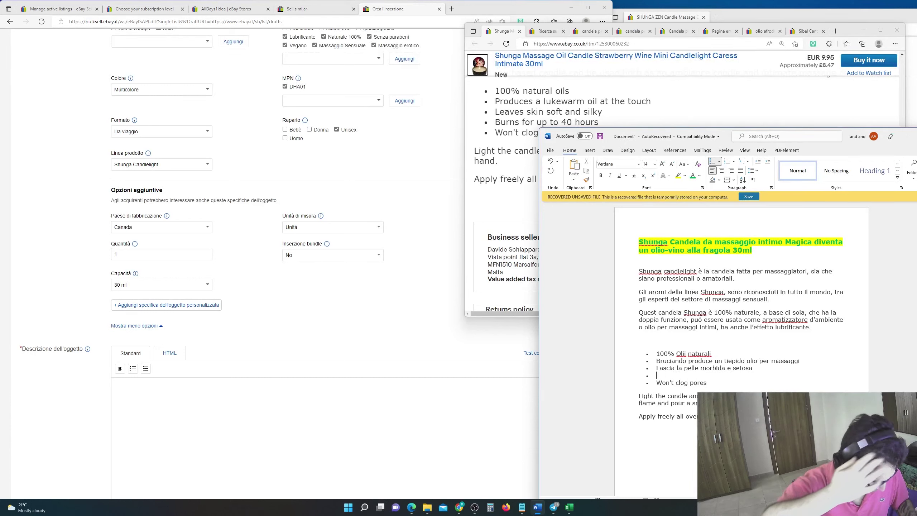
text(Dura fi)
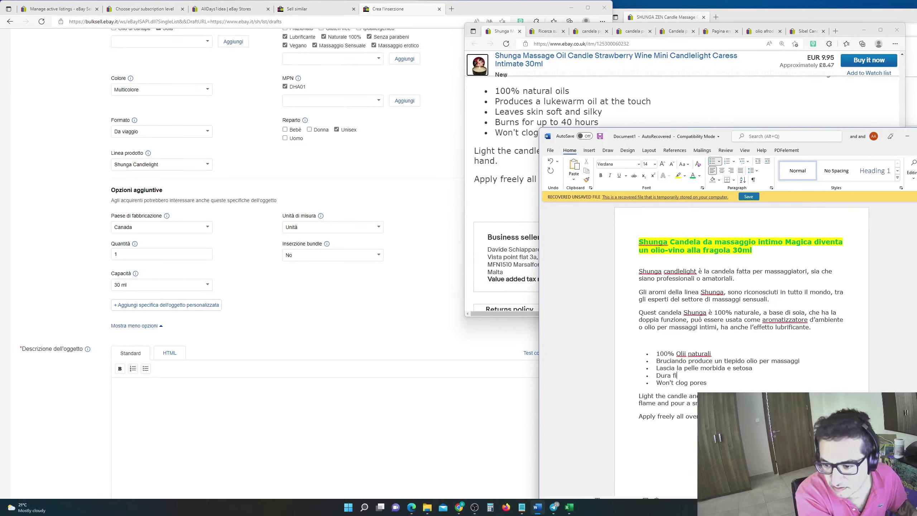
text(no)
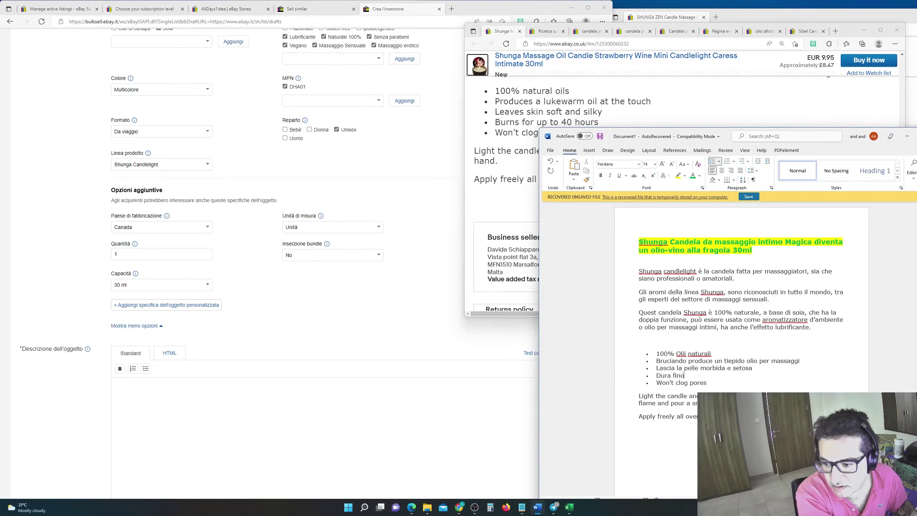
text( alle 40 ore)
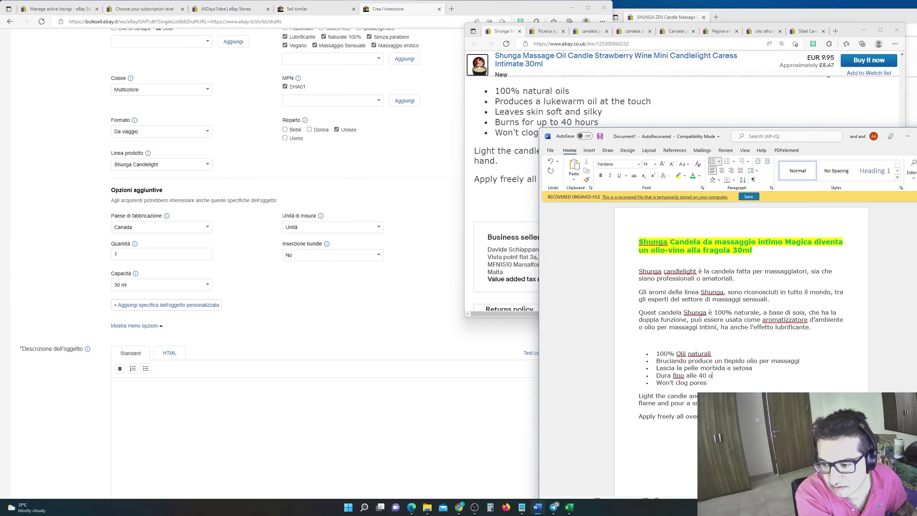
Step: Replace the last bullet "Won't clog pores" with "Non intasa I pori, quindi molto sicura per i vostri massaggi sessuali"
click(706, 382)
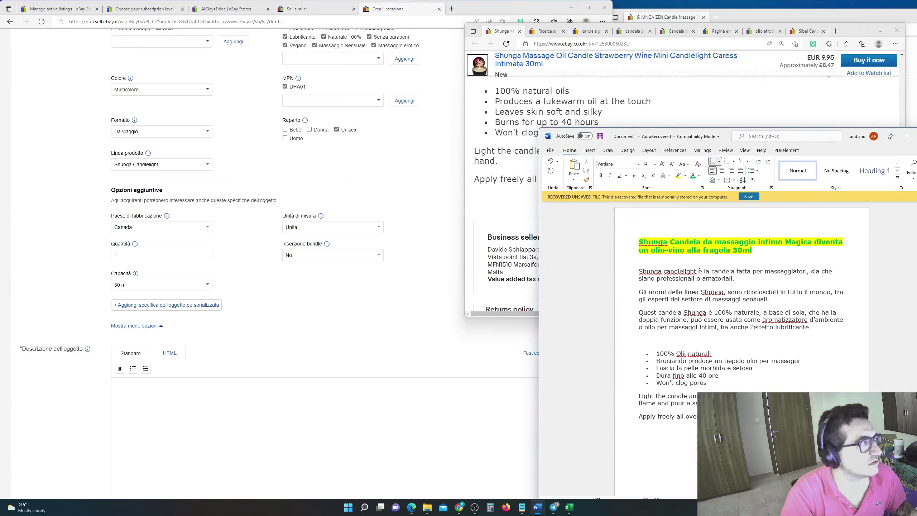
key(alt+Tab)
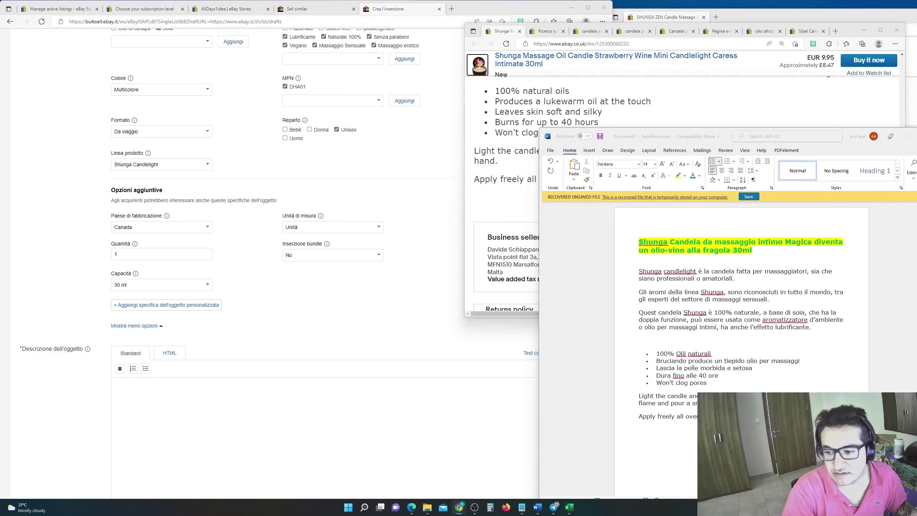
click(711, 377)
drag(710, 377, 662, 384)
text(Non )
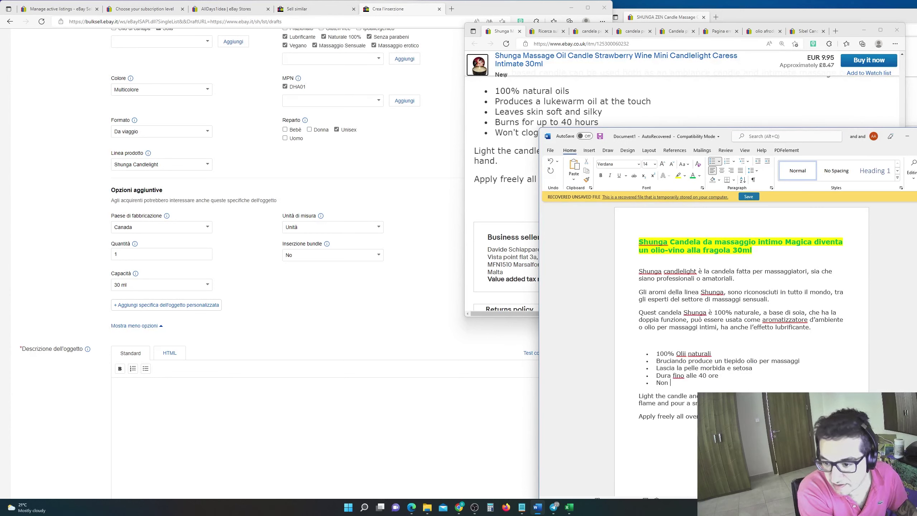
text(intasa I pori, )
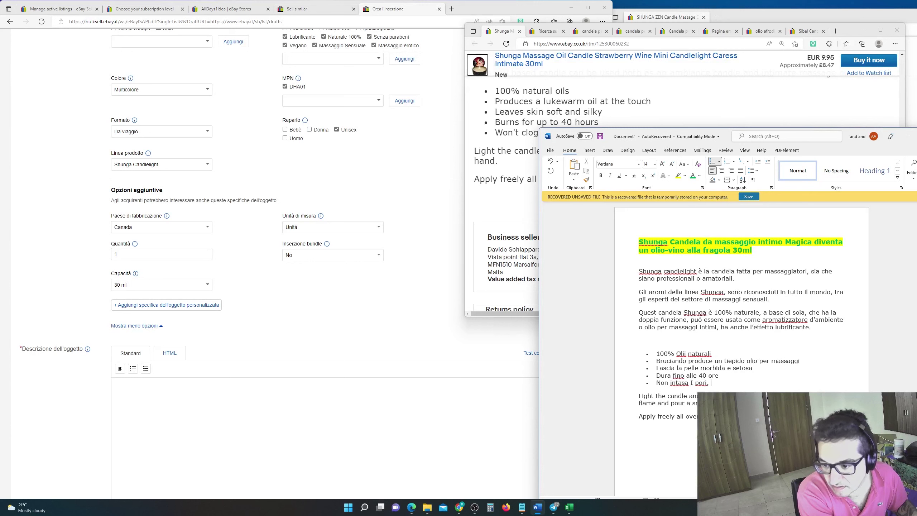
text(quindi molto sic)
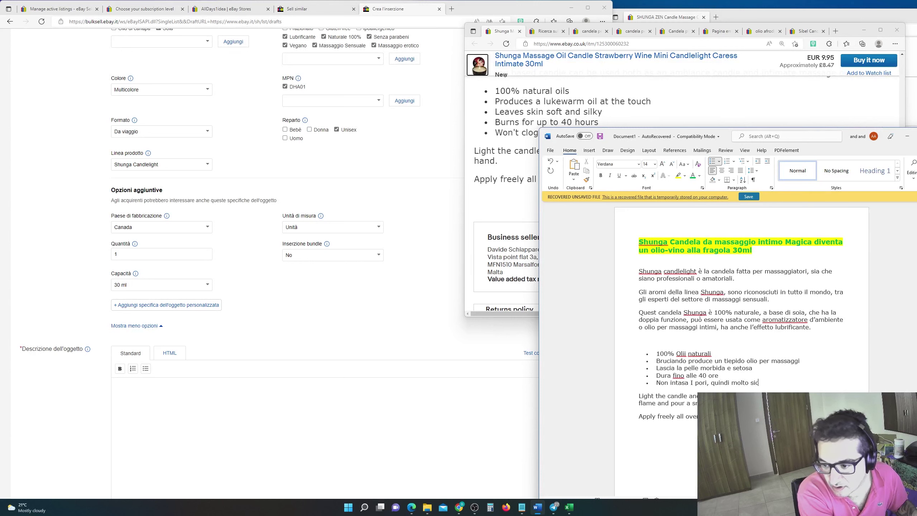
text(ura per i vostri mas)
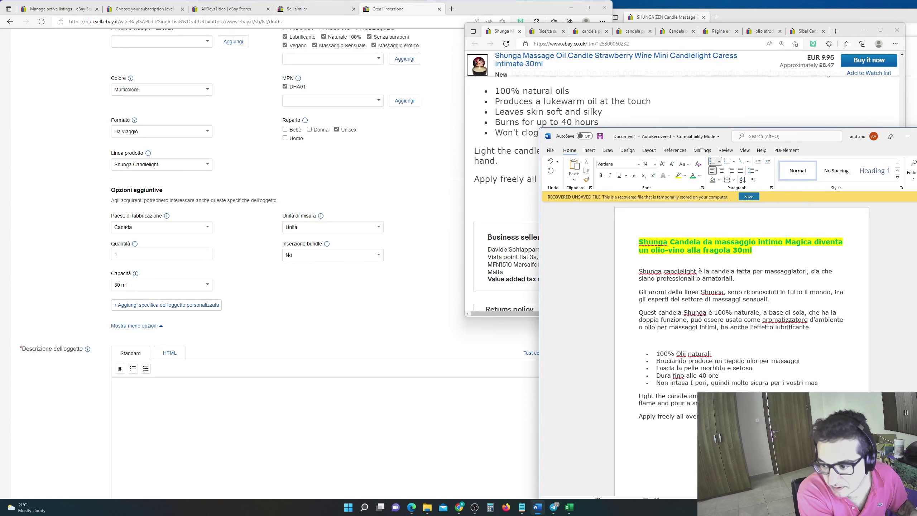
text(saggi sessuali)
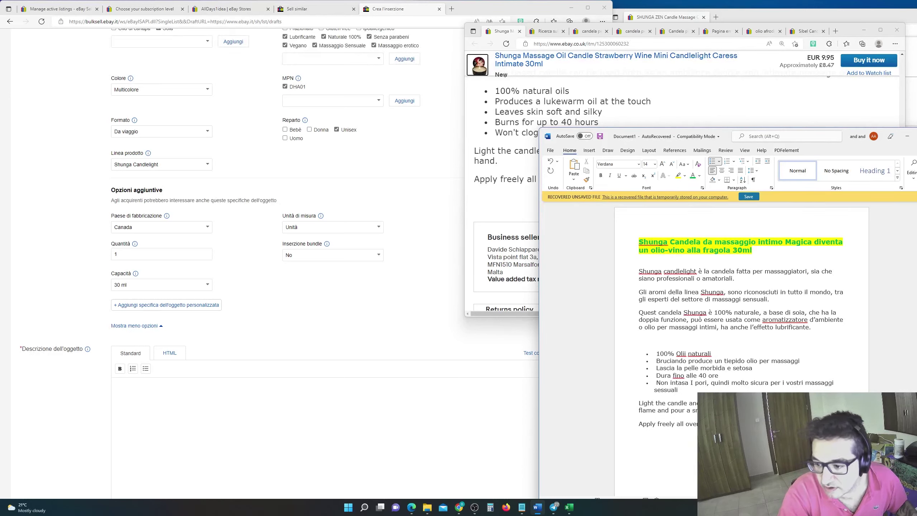
Step: Insert the heading line "Come usarla" between the bullet list and the usage instructions
scroll(677, 378, down, 1)
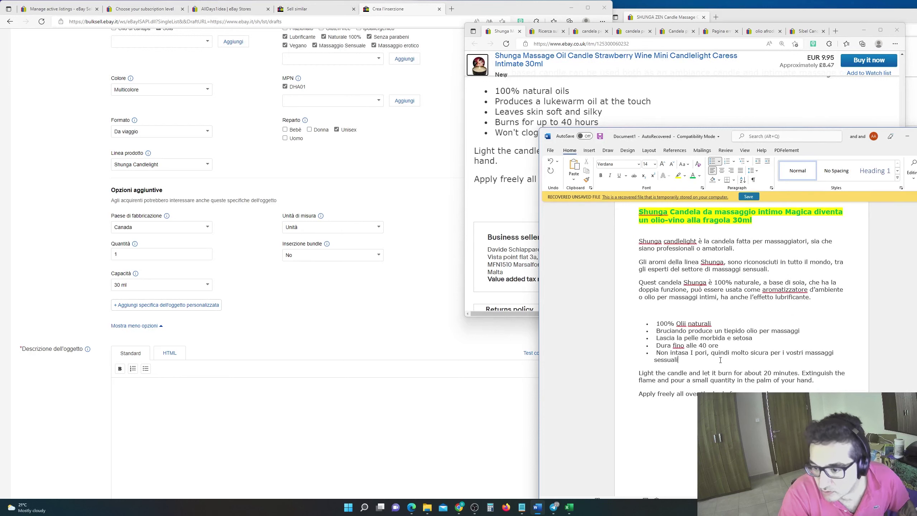
key(Return)
key(Return)
text(Come usarla)
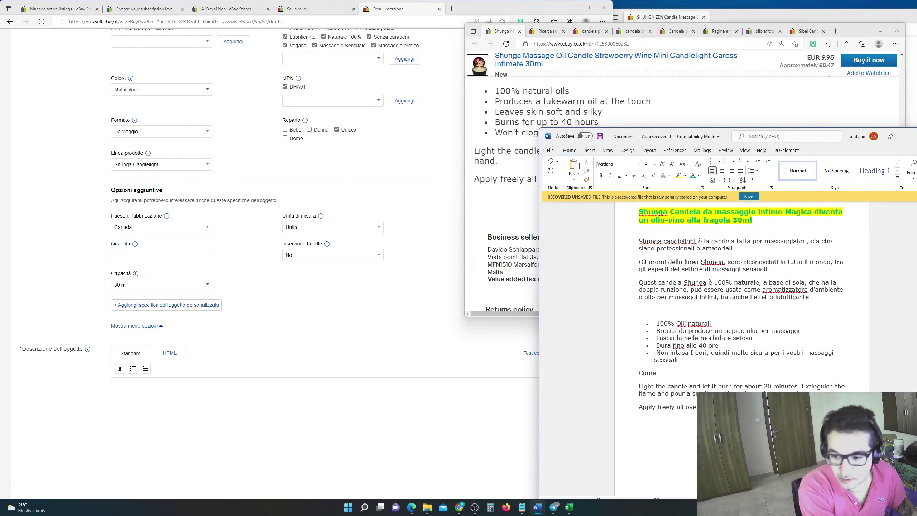
Step: Insert the heading line "Punti di forza:" above the bullet list and add a colon after "Come usarla"
click(643, 316)
key(Return)
text(P)
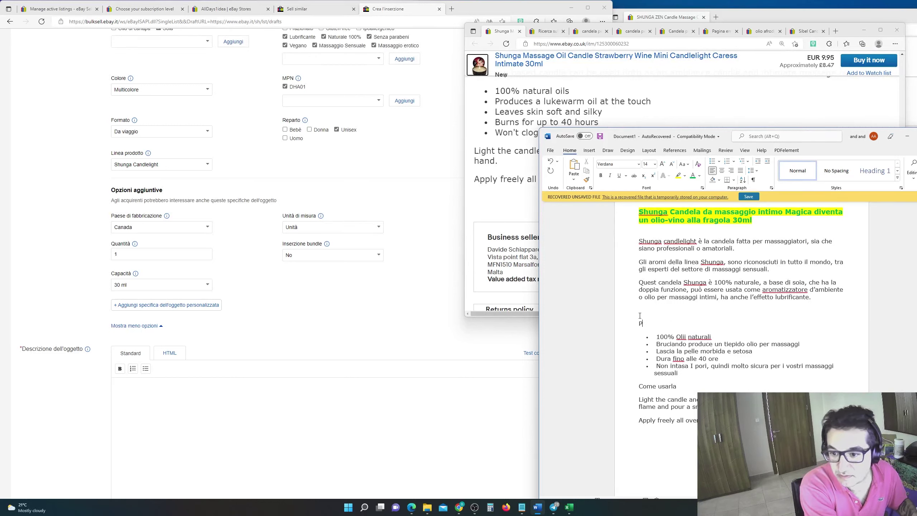
text(unti di forza::)
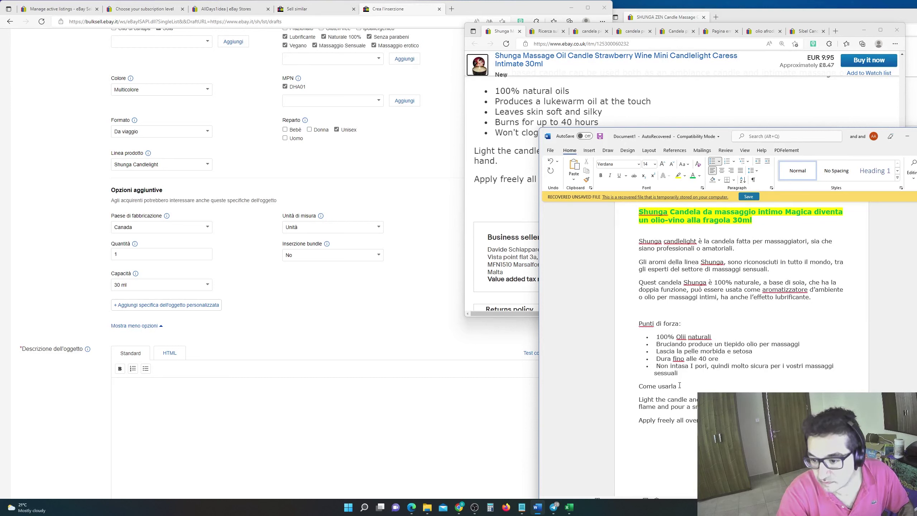
Step: Format the heading "Punti di forza:" with yellow highlight, green font colour, bold and italic
click(632, 324)
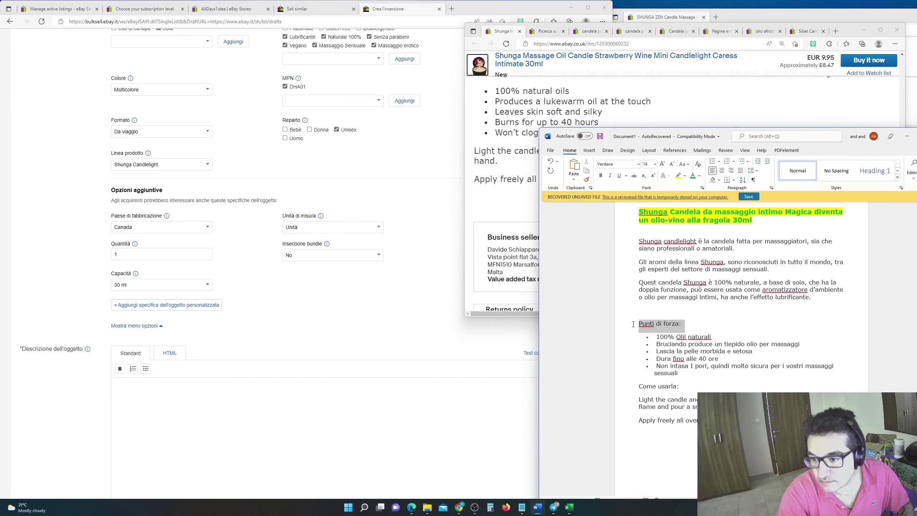
click(679, 176)
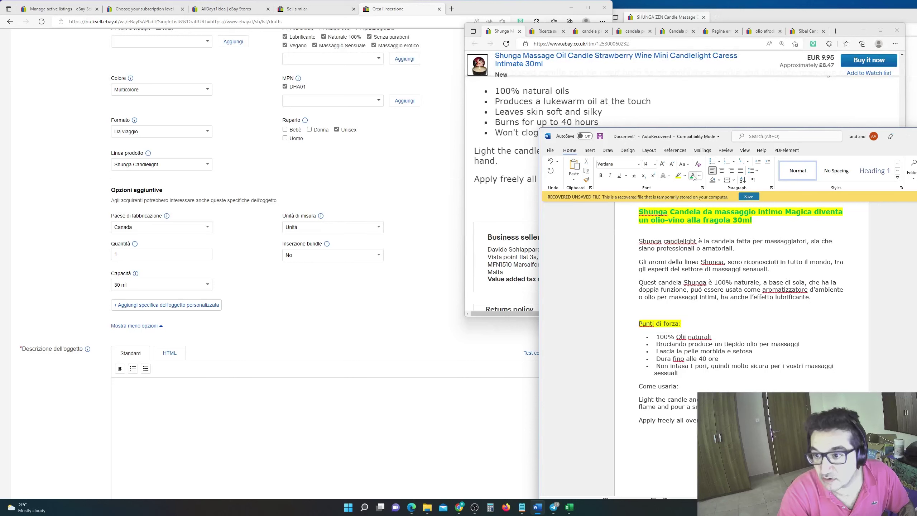
click(601, 175)
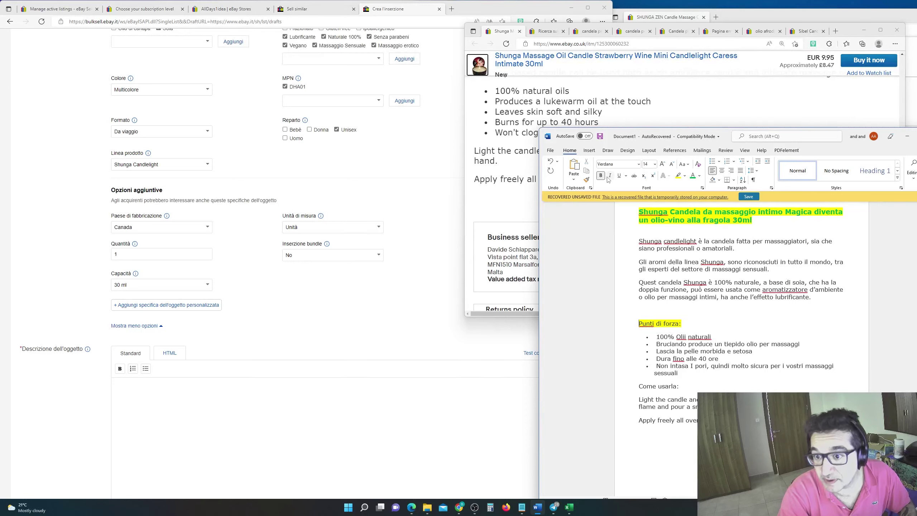
click(610, 176)
mouse_move(656, 321)
mouse_down()
mouse_move(658, 297)
mouse_move(683, 325)
mouse_up()
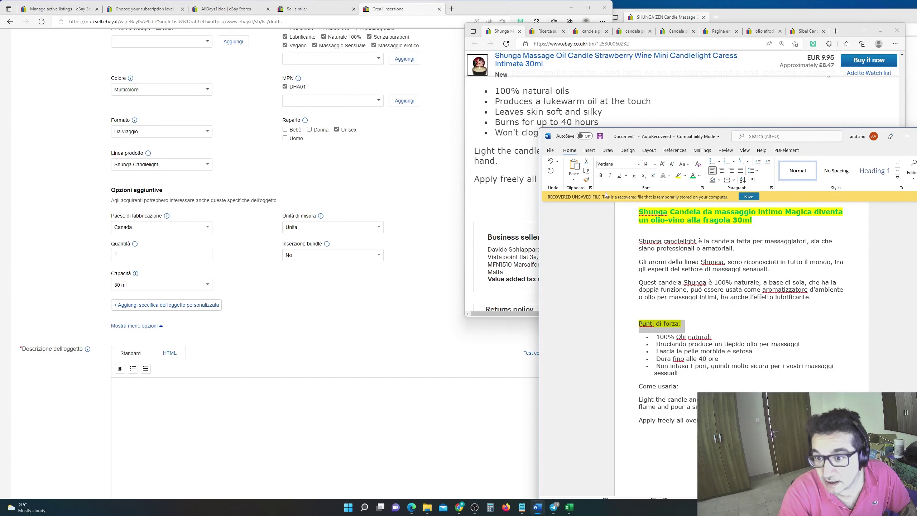
click(609, 175)
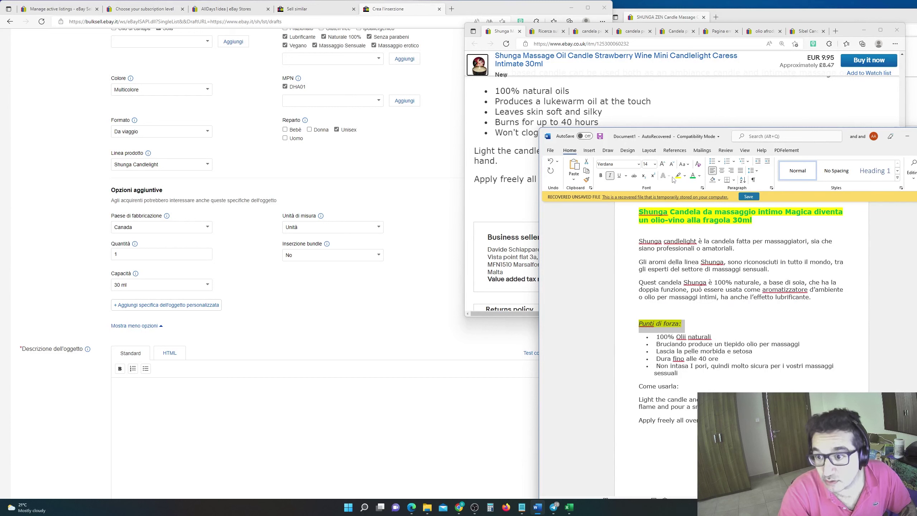
click(601, 176)
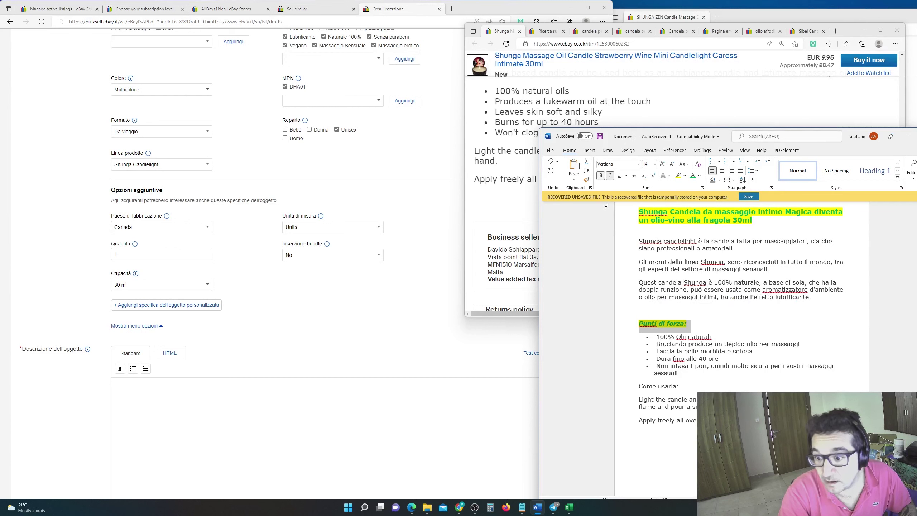
Step: Format the heading "Come usarla:" with green font colour, yellow highlight and bold
click(669, 386)
triple_click(669, 387)
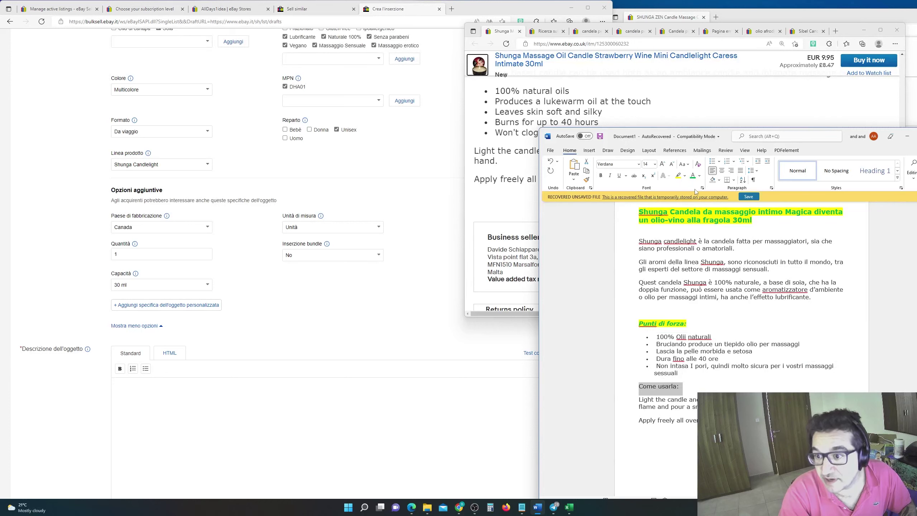
click(693, 176)
click(678, 175)
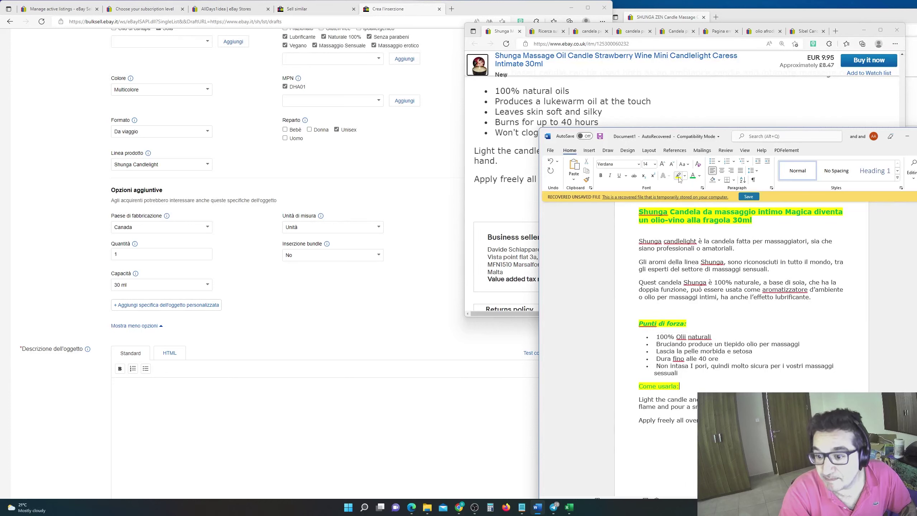
drag(664, 373, 647, 387)
triple_click(648, 387)
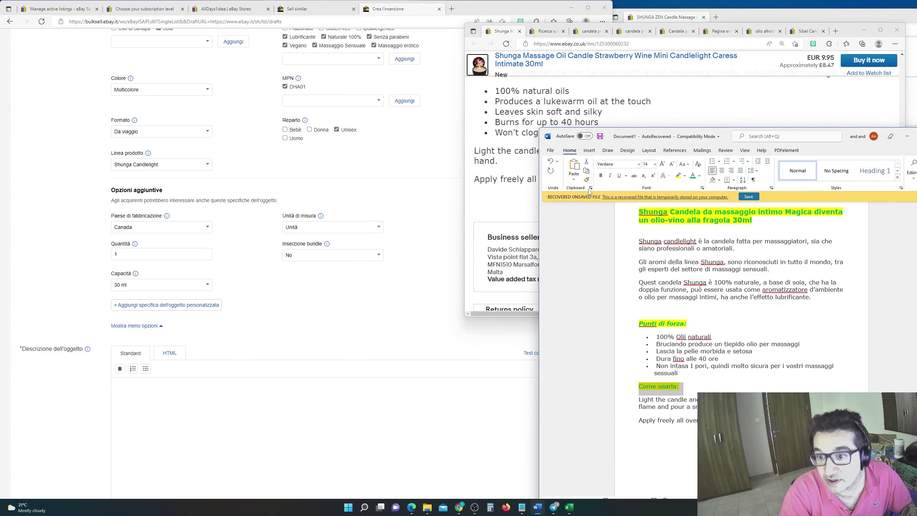
click(600, 176)
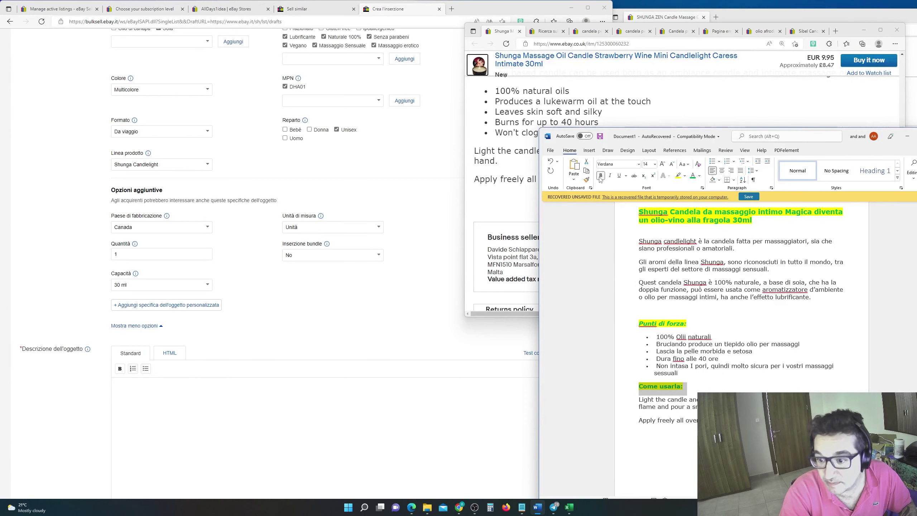
Step: Add two bullets at the end of the feature list: "Profumata a un dolce sapore di Champagne alla fragola" and "30ml"
click(828, 367)
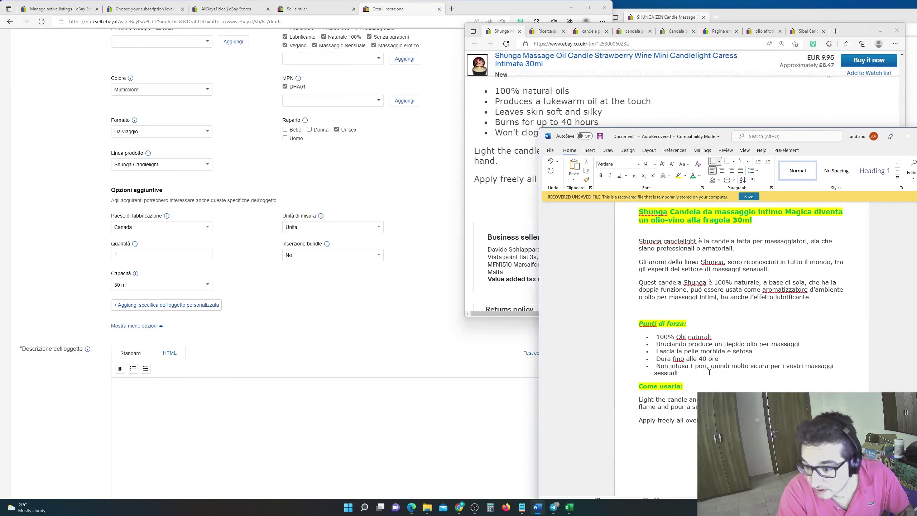
key(Return)
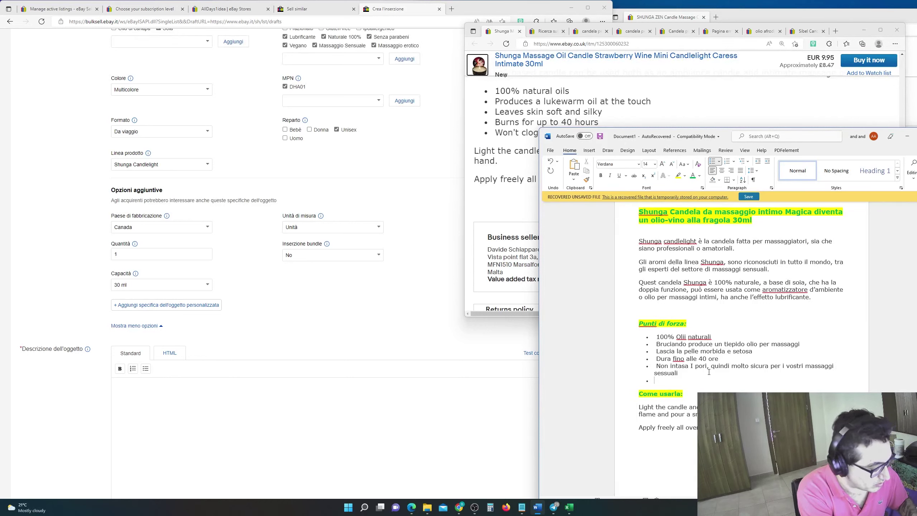
text(Pr)
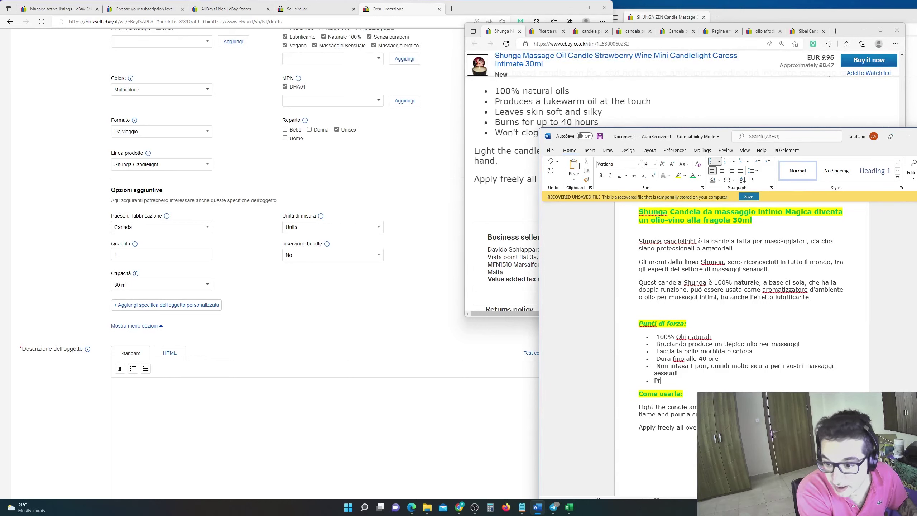
text(ofumata a)
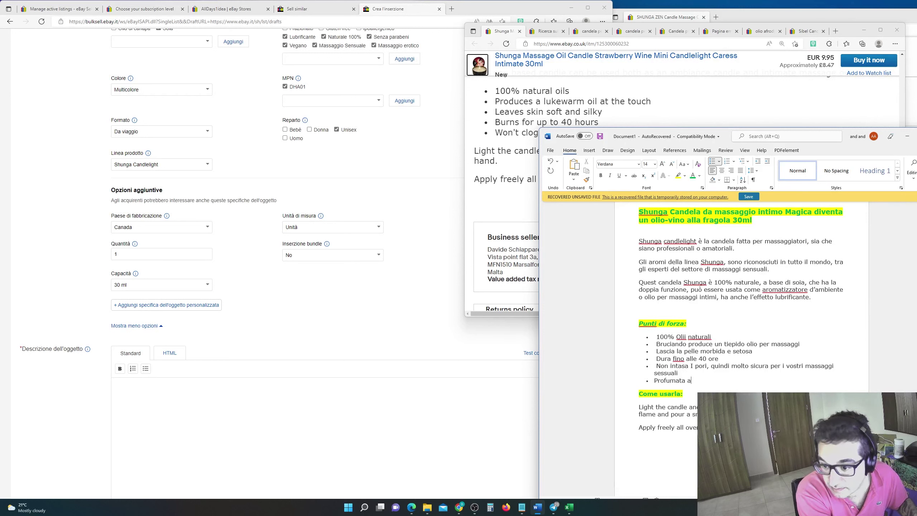
text( un dolce s)
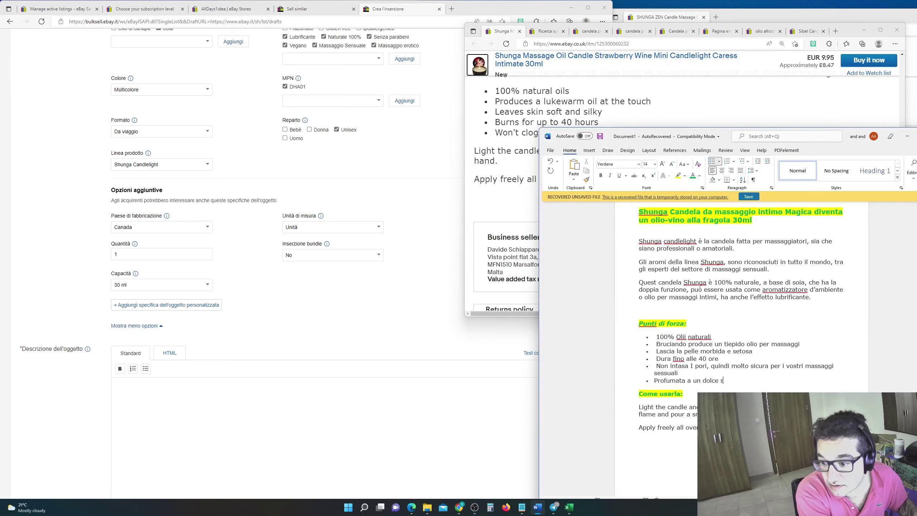
text(apore di Vino)
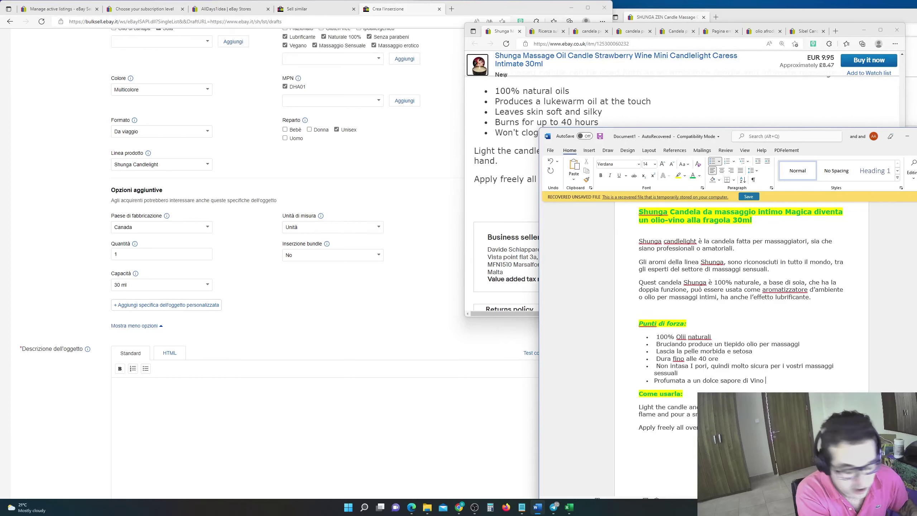
key(BackSpace)
key(BackSpace)
key(BackSpace)
key(BackSpace)
text(Champag)
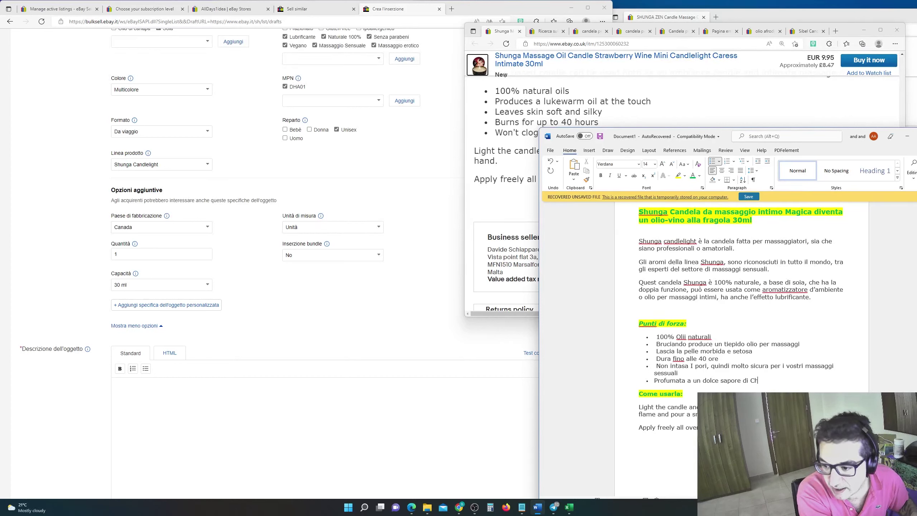
text(ne alla frago)
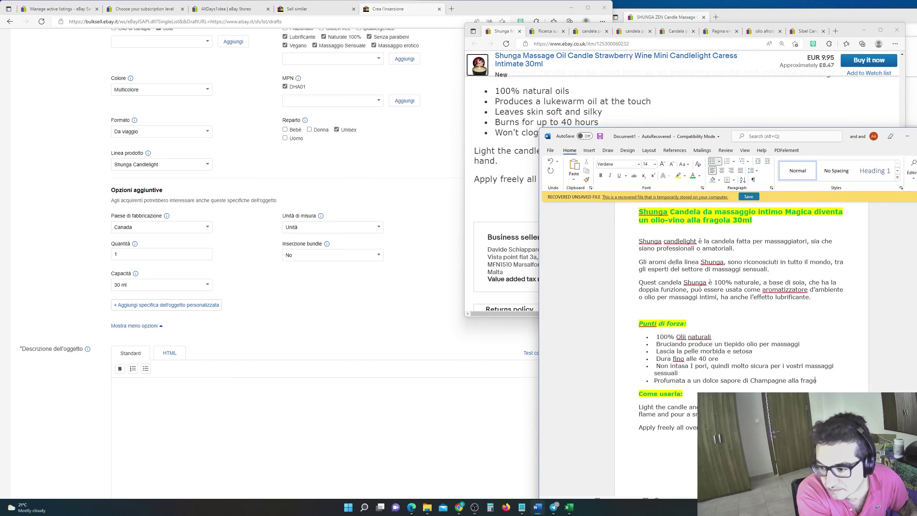
text(la)
key(Return)
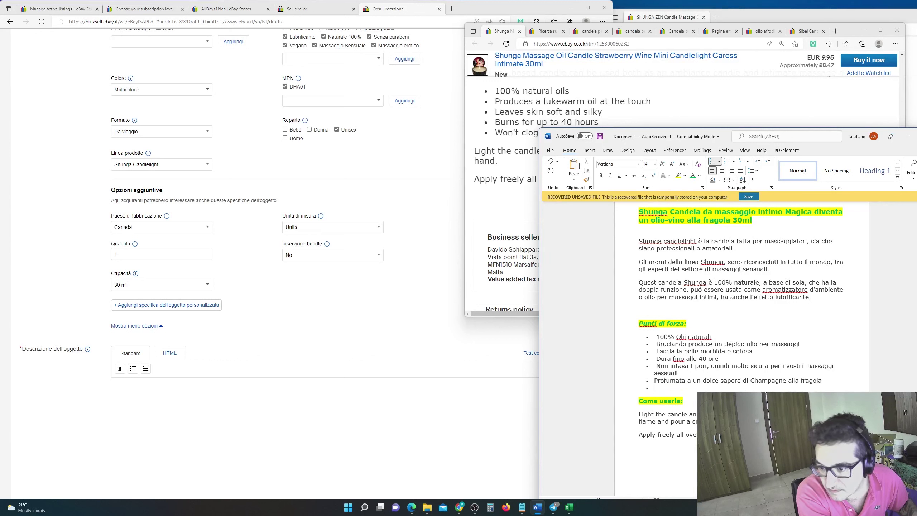
text(30ml)
Step: Write the first usage instruction under "Come usarla:" as "Accendi la candela Shunga e lasciala bruciare per 20 minuti."
click(671, 414)
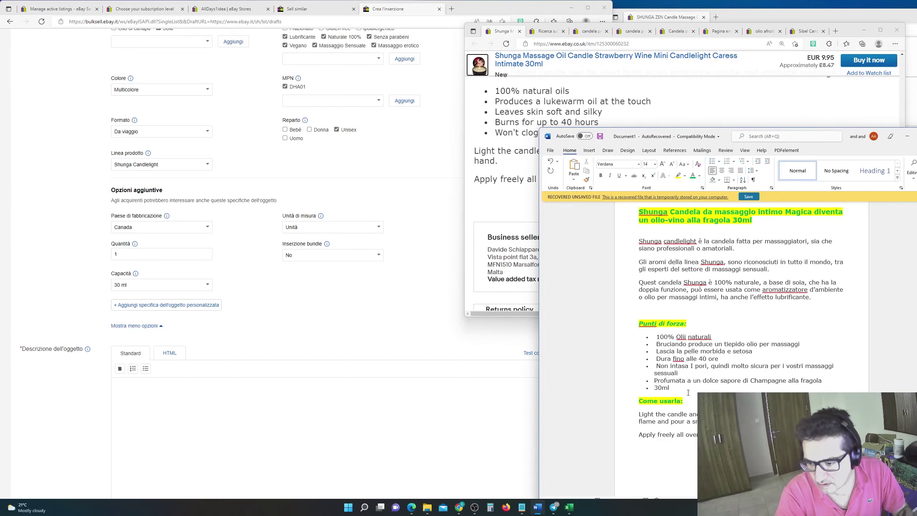
key(Left)
key(Return)
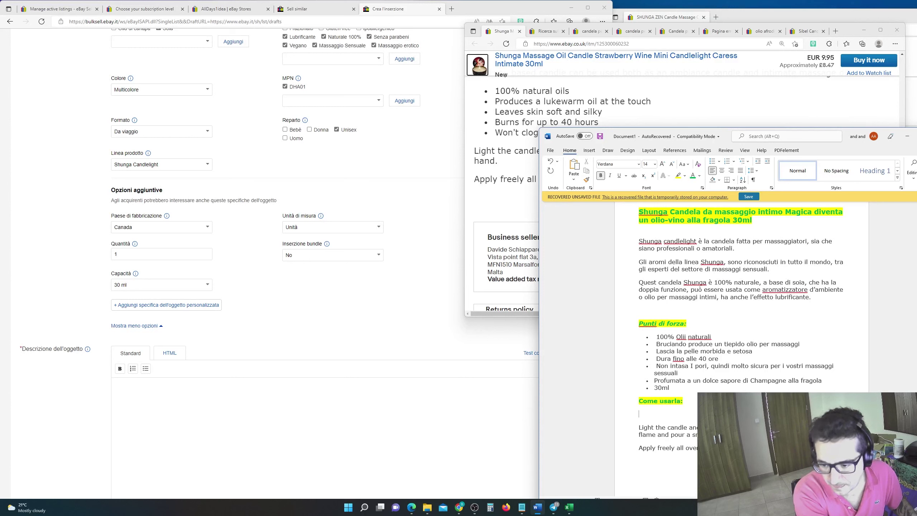
key(Delete)
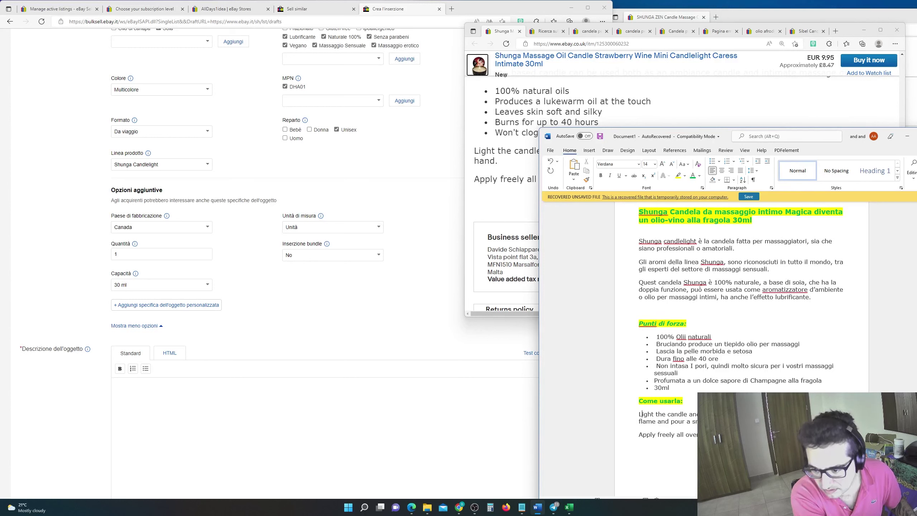
text(Accendi la cand)
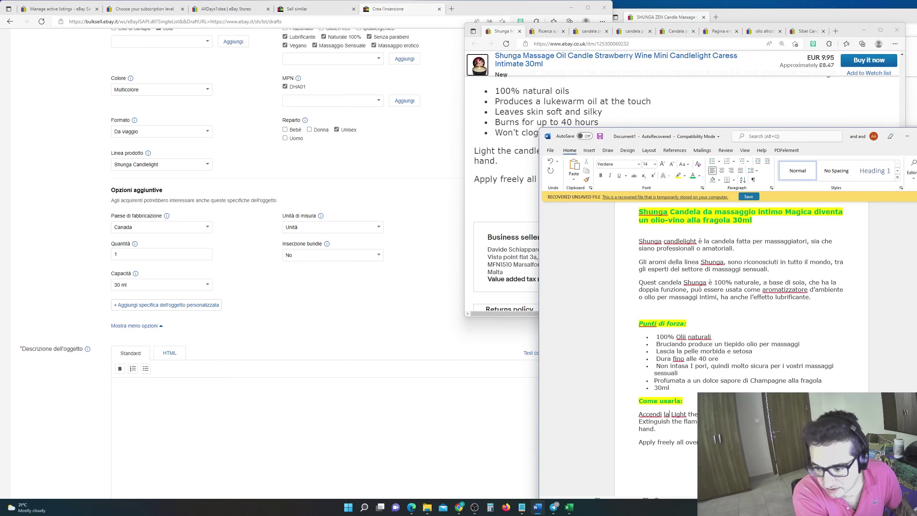
text(ela )
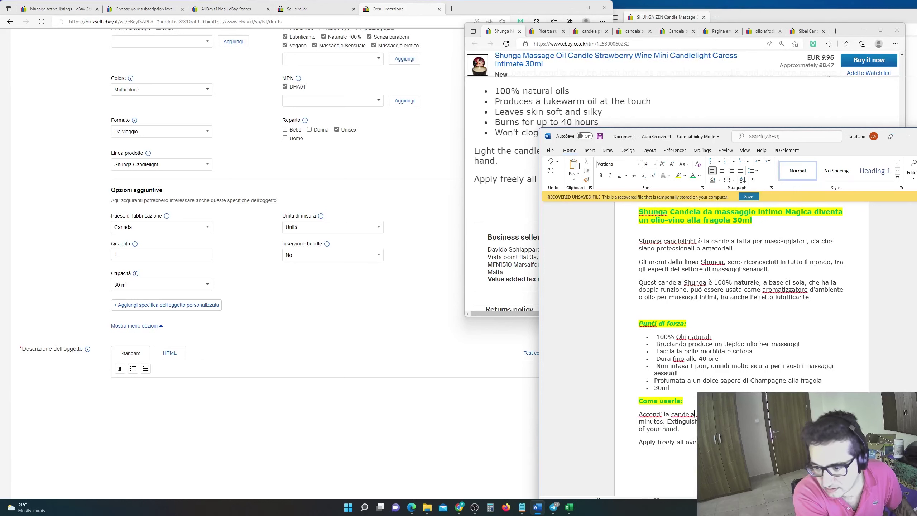
text(e)
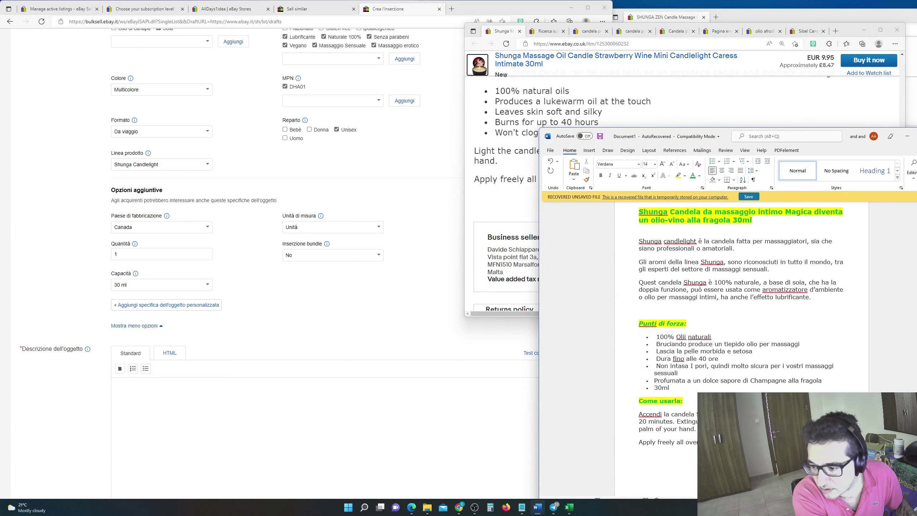
text( lasciala bruciare )
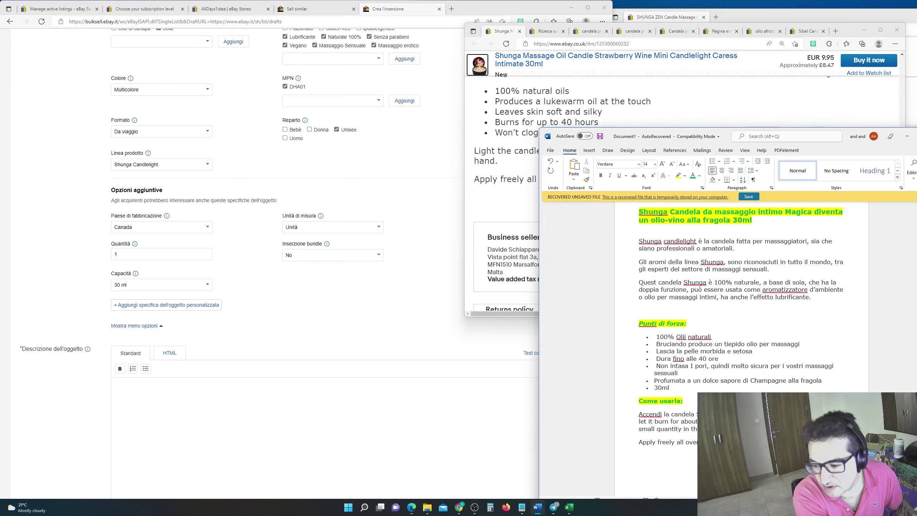
text(per cir)
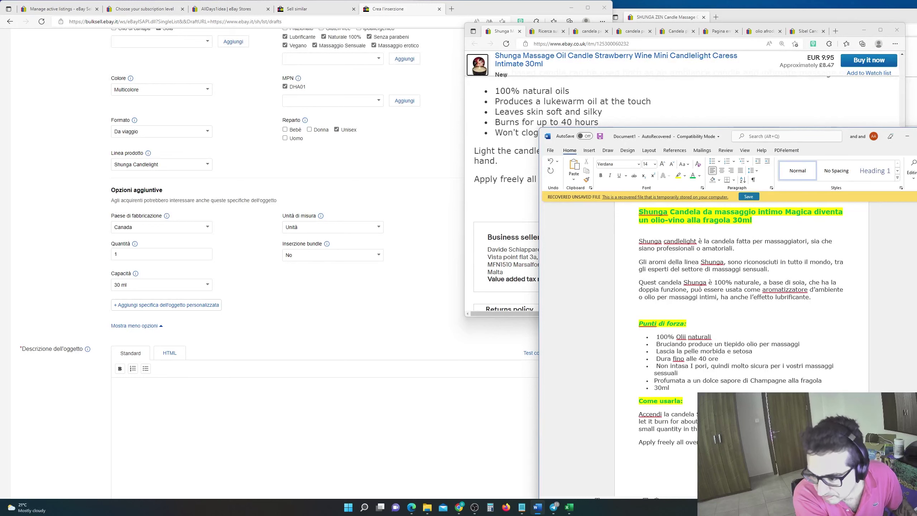
text(ca 15 minuti)
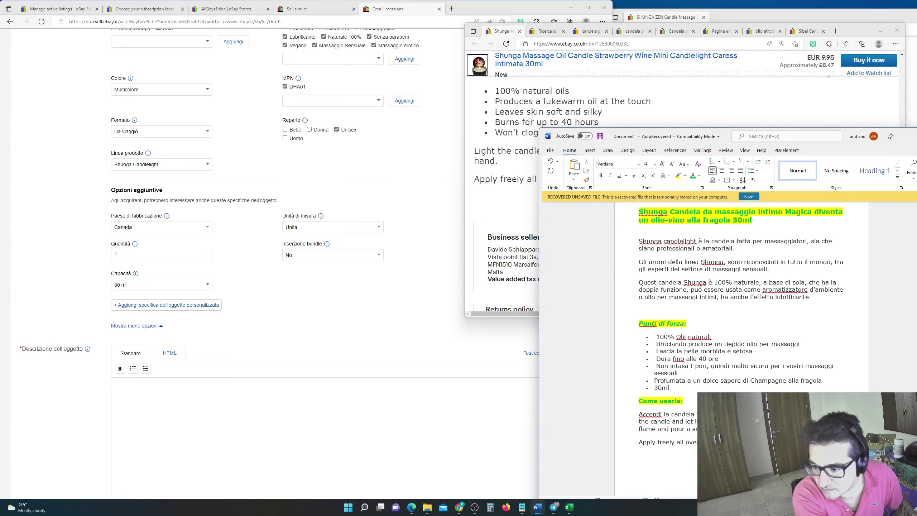
Step: Add the second usage instruction "Spegni la fiamma della mini candela Shunga, e rovescia l'olio nel palmo della tua mano" on a new line
key(Return)
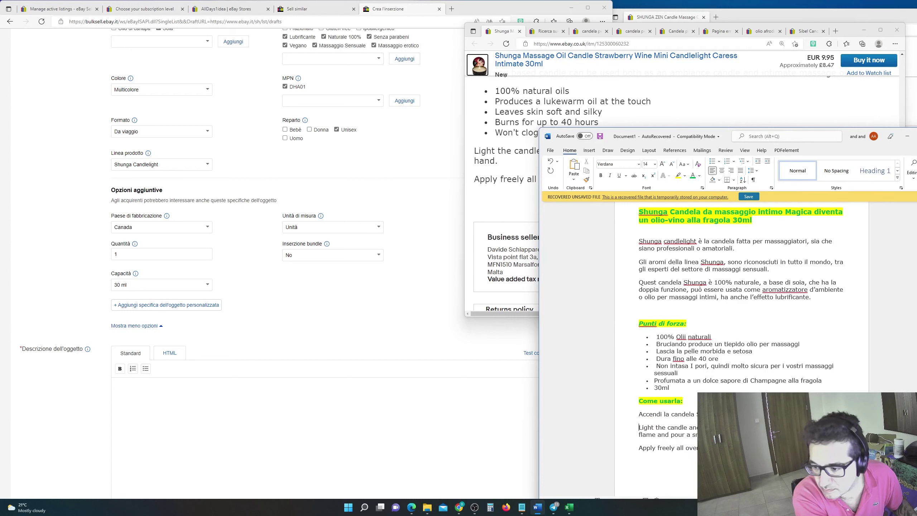
key(Return)
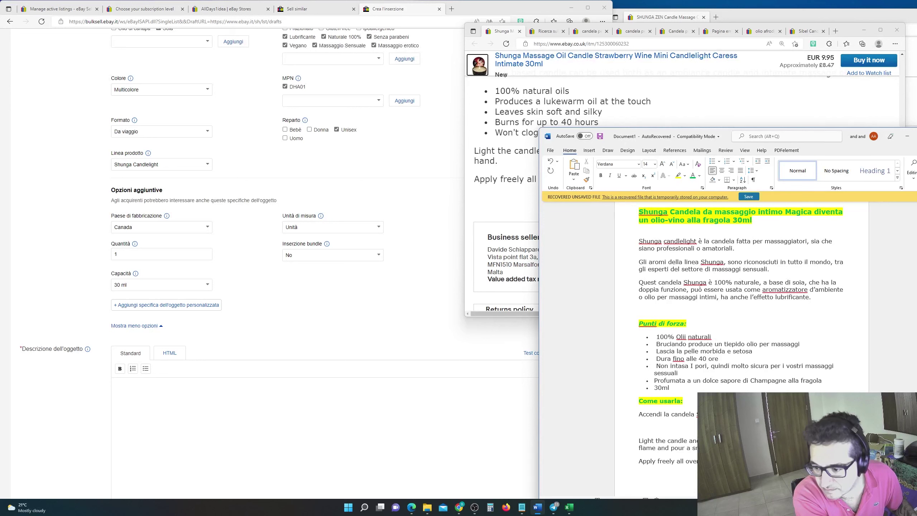
text(Spegnila)
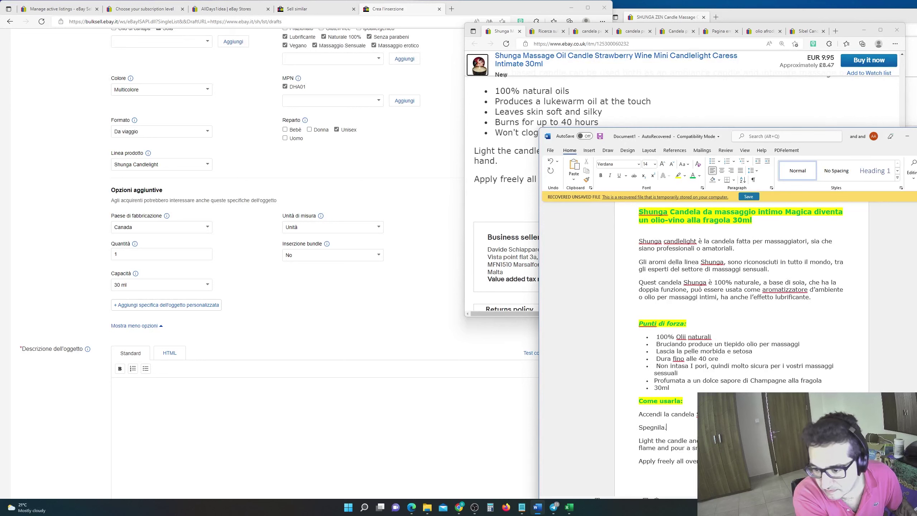
text(.)
key(BackSpace)
text(,)
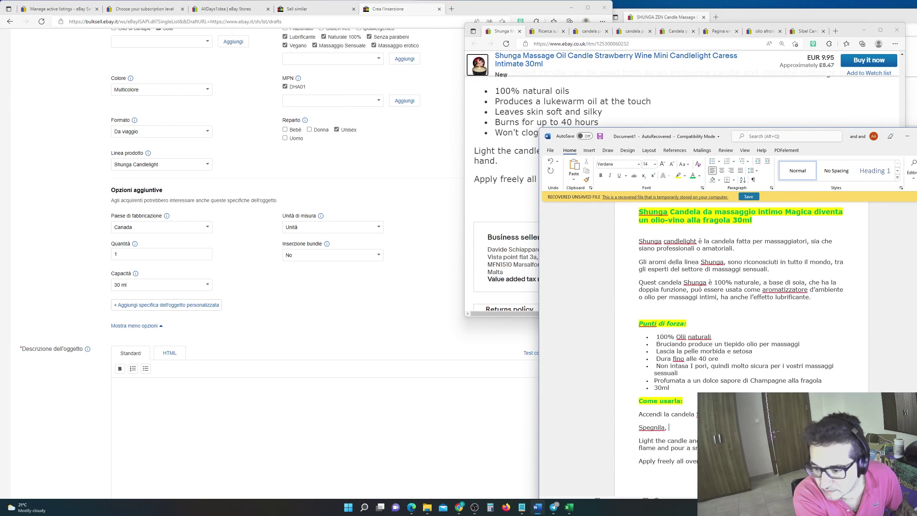
key(BackSpace)
key(BackSpace)
key(BackSpace)
key(BackSpace)
text(la fiamma d)
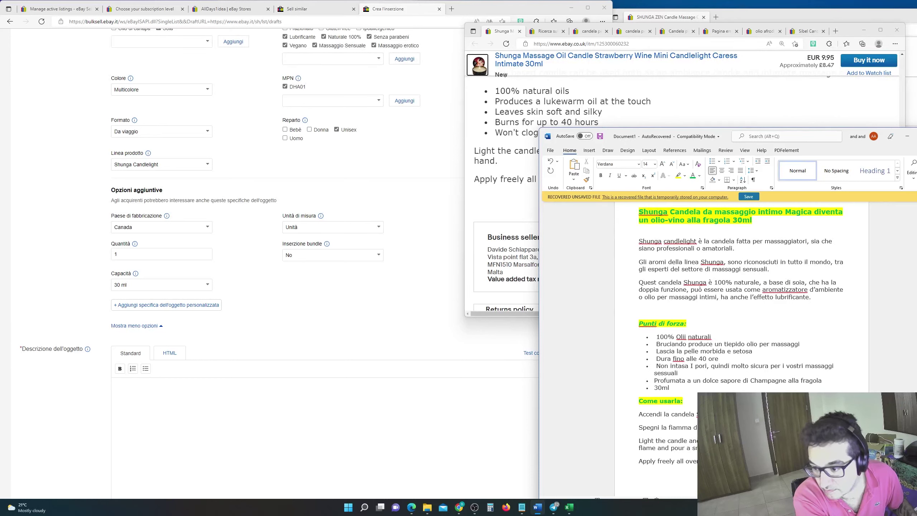
text(palmo della tua ma)
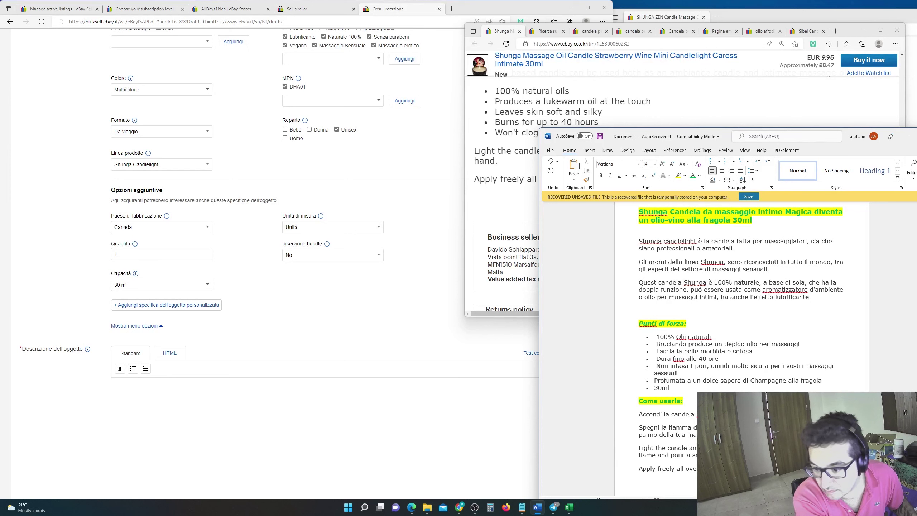
Step: Add a third usage instruction in Italian on applying the oil freely and massaging, starting with "Applicala in" and including "effettua il tuo"
key(Return)
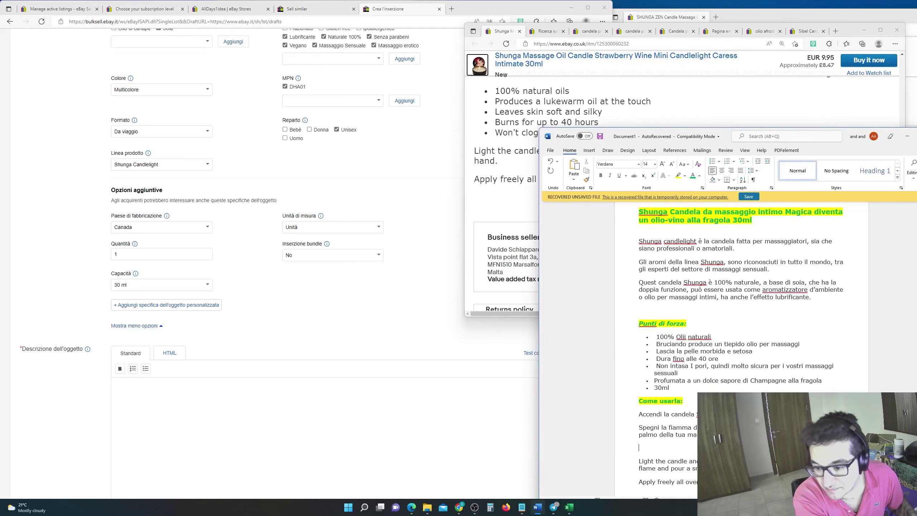
text(Applicala )
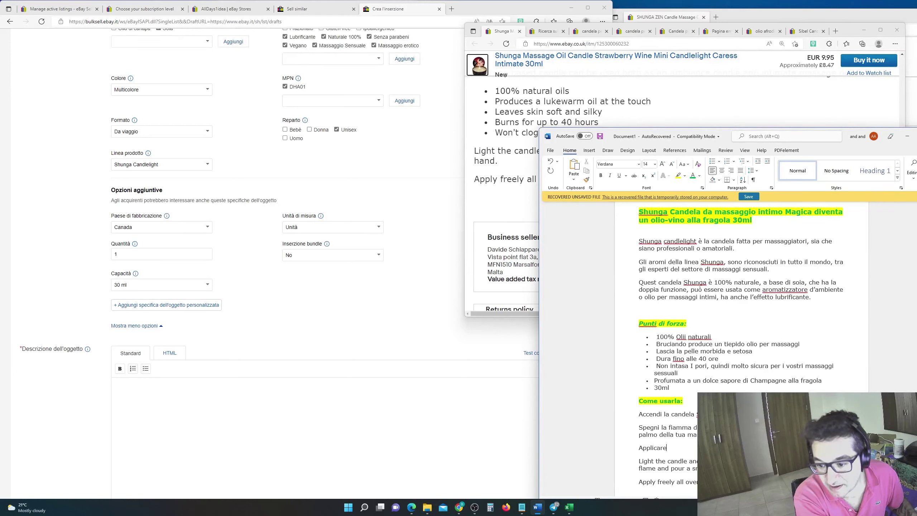
text(ovunque n)
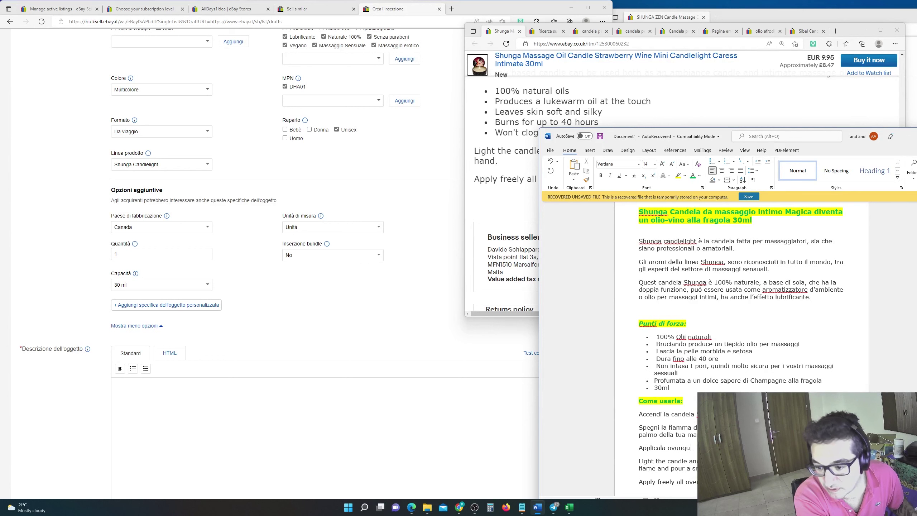
key(BackSpace)
key(BackSpace)
key(BackSpace)
key(BackSpace)
key(BackSpace)
key(BackSpace)
text(in qualu)
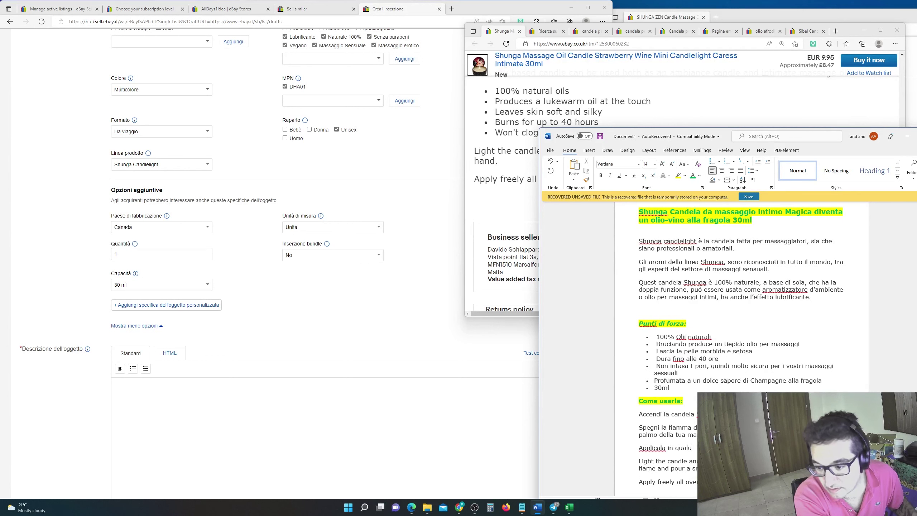
text(nc)
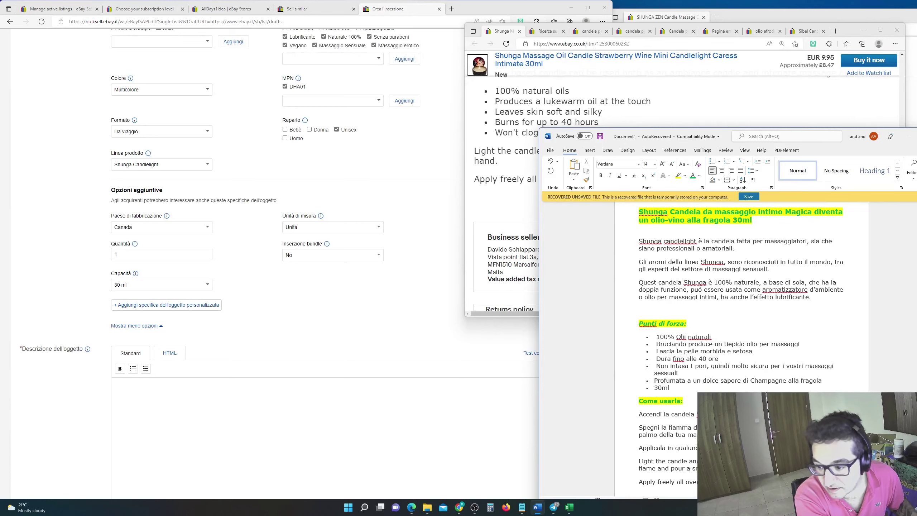
text(effettua il tuo mass)
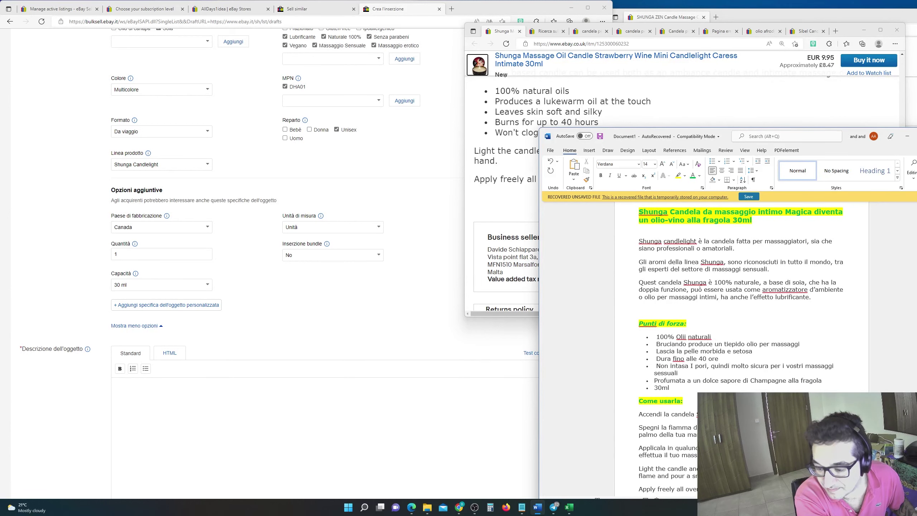
Step: Delete the leftover English usage instructions below the Italian ones
scroll(740, 347, down, 2)
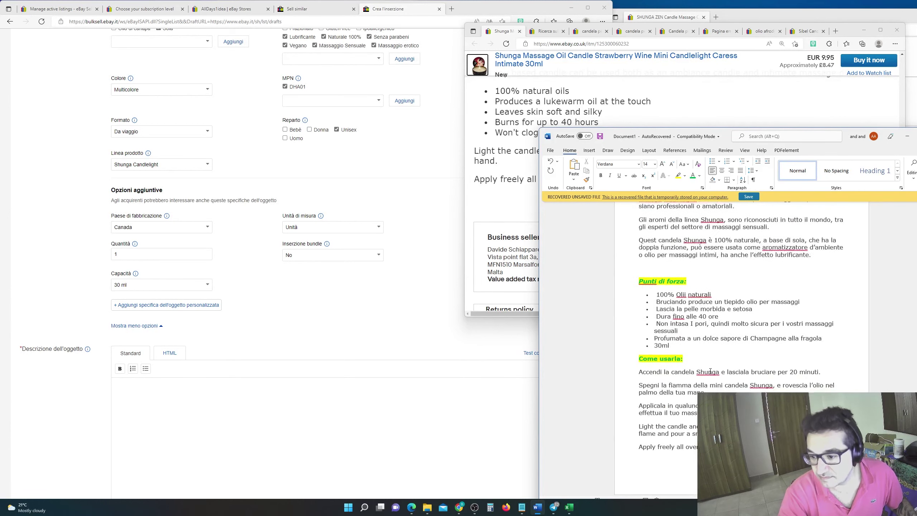
drag(722, 443, 638, 420)
key(BackSpace)
Step: Copy the whole Italian description from Word into the item description of the eBay listing form in the browser and check it
key(ctrl+a)
scroll(653, 252, up, 3)
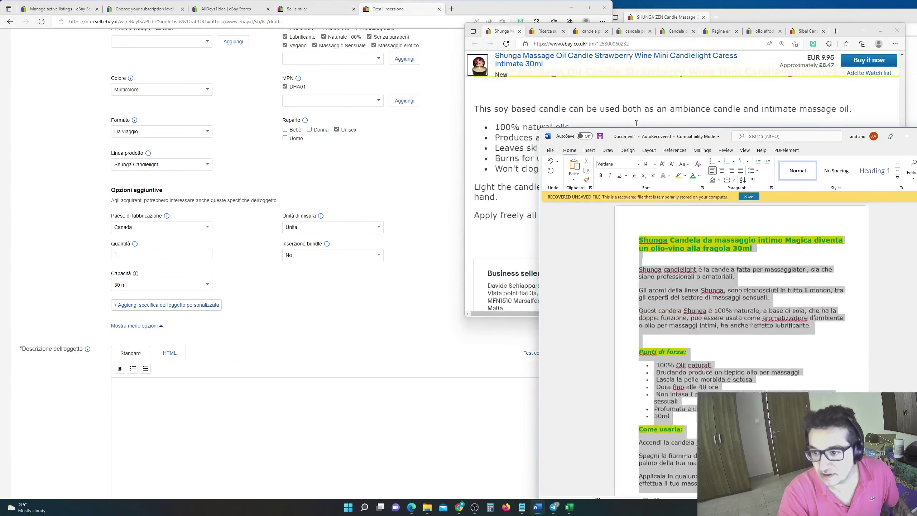
key(ctrl+c)
click(216, 415)
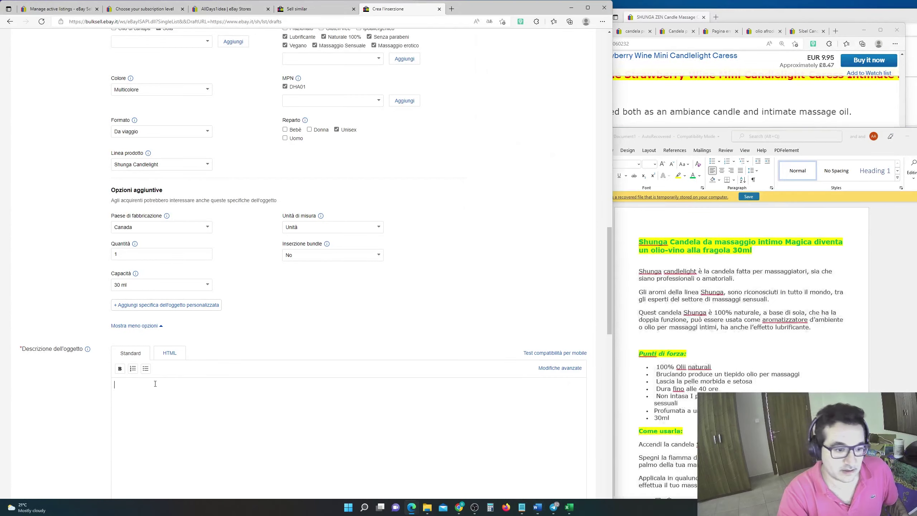
key(ctrl+v)
scroll(78, 334, down, 4)
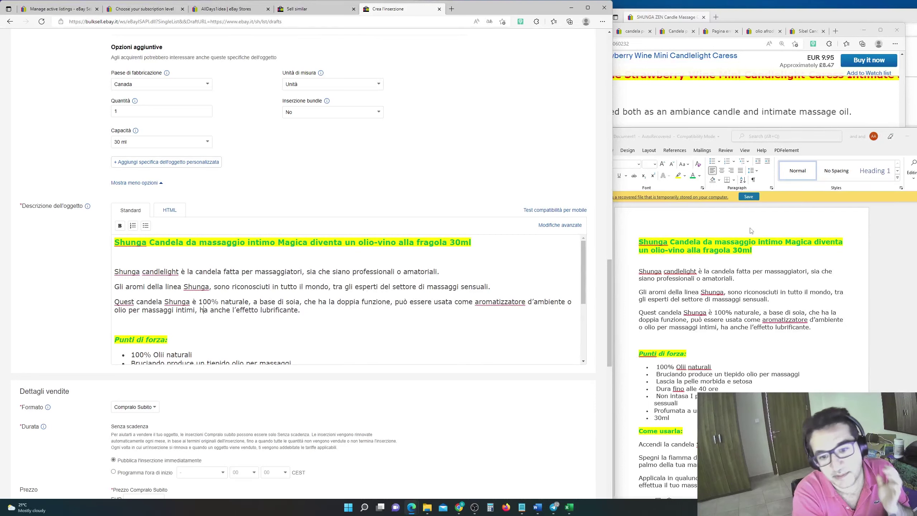
scroll(325, 180, up, 2)
scroll(325, 325, down, 2)
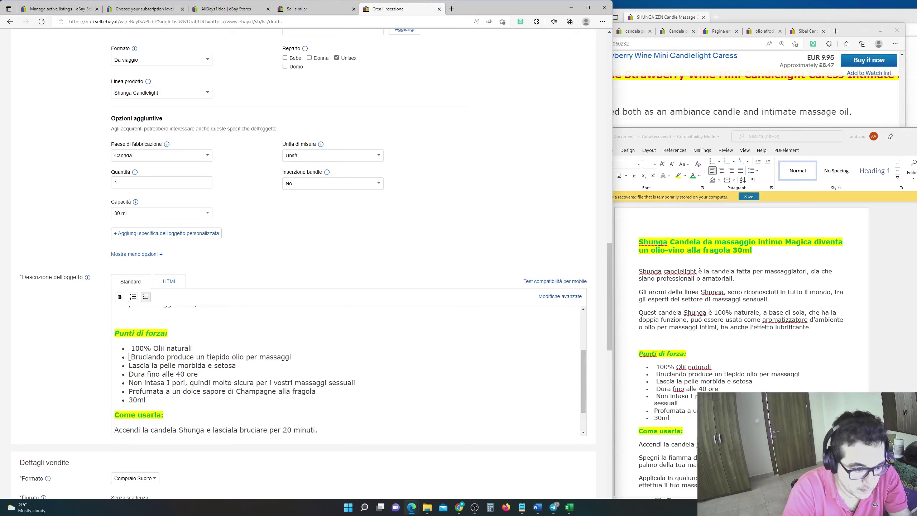
Step: Remove the stray leading spaces from the "100% Olii naturali" and "Bruciando produce" bullets in the listing's item description
click(137, 352)
key(BackSpace)
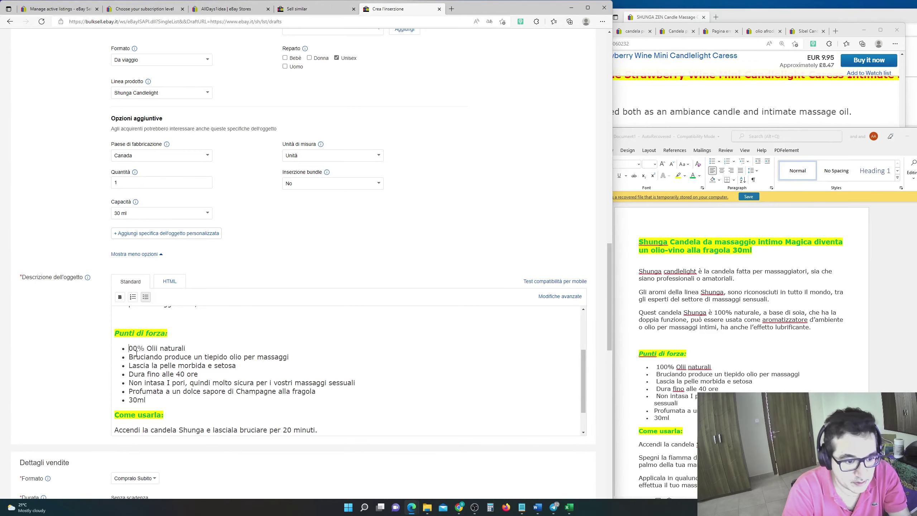
text(1)
Step: Set the listing's quantity to 2 and its Buy It Now price to EUR 9.95
scroll(175, 268, down, 8)
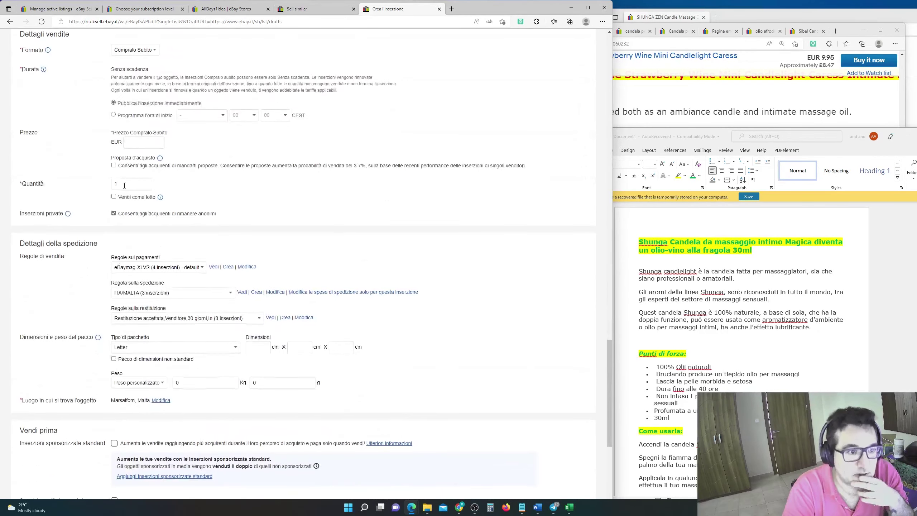
double_click(132, 184)
text(2)
click(132, 143)
text(9.95)
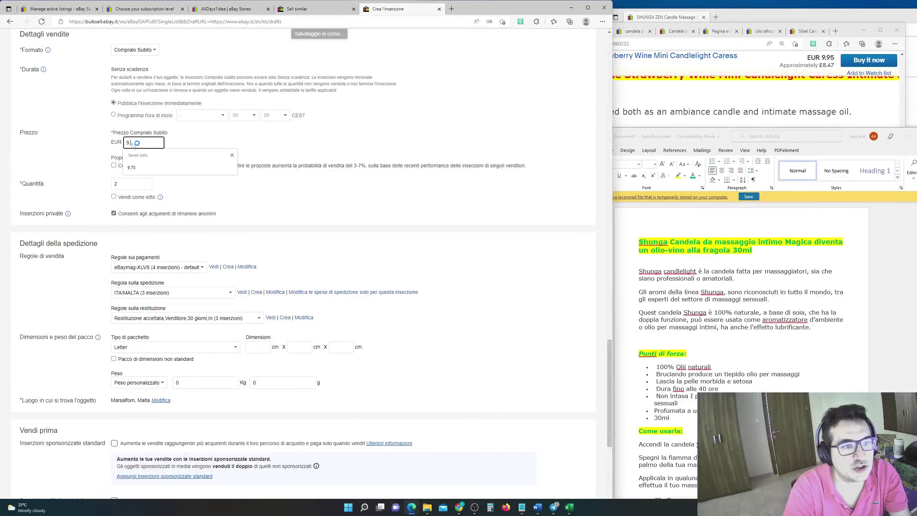
click(131, 142)
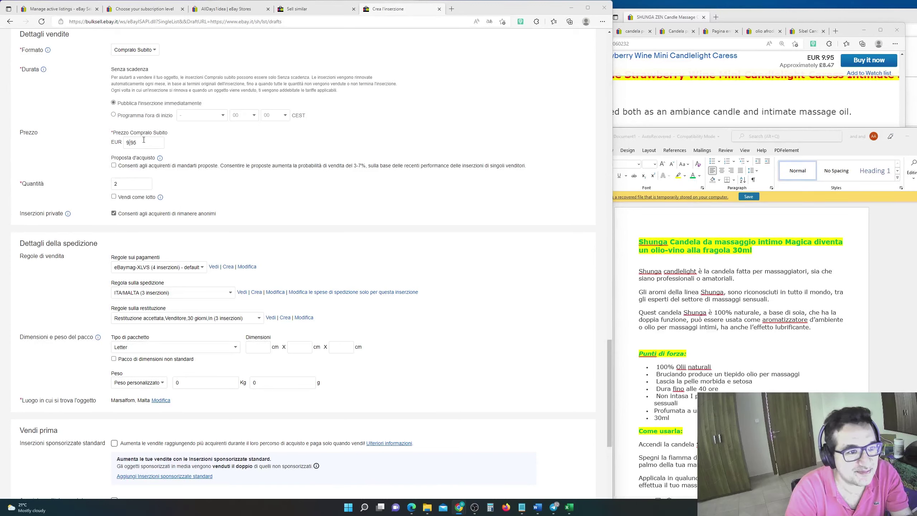
click(130, 142)
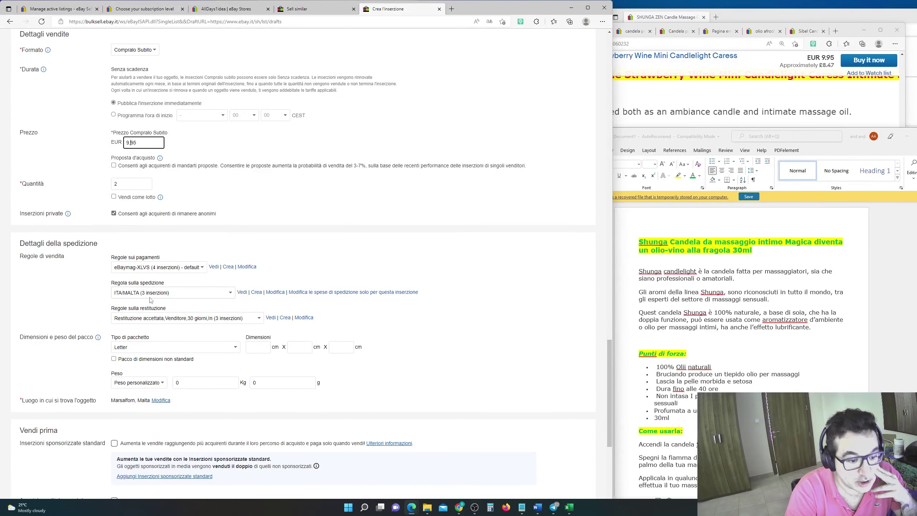
Step: Enable standard promoted listings with a 10% ad rate and check the campaign "10% Altro ITALIA"
scroll(152, 300, down, 6)
click(143, 215)
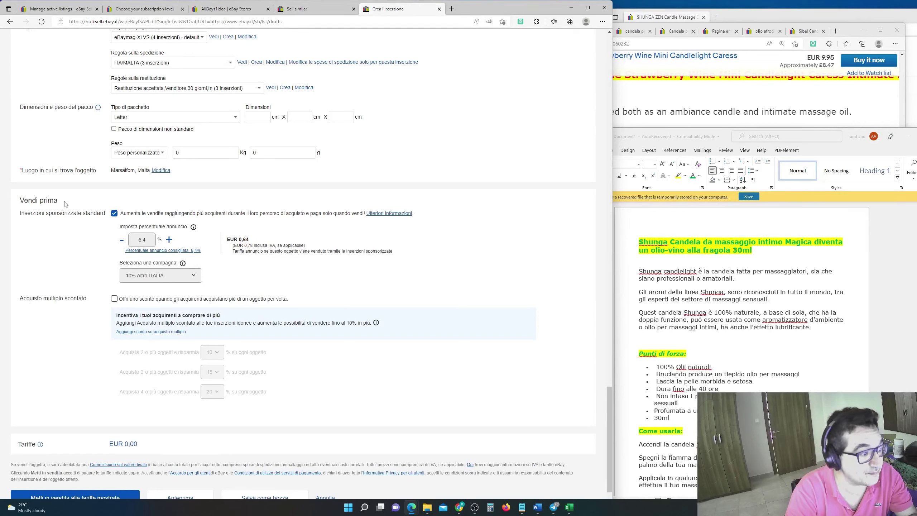
click(142, 240)
text(10)
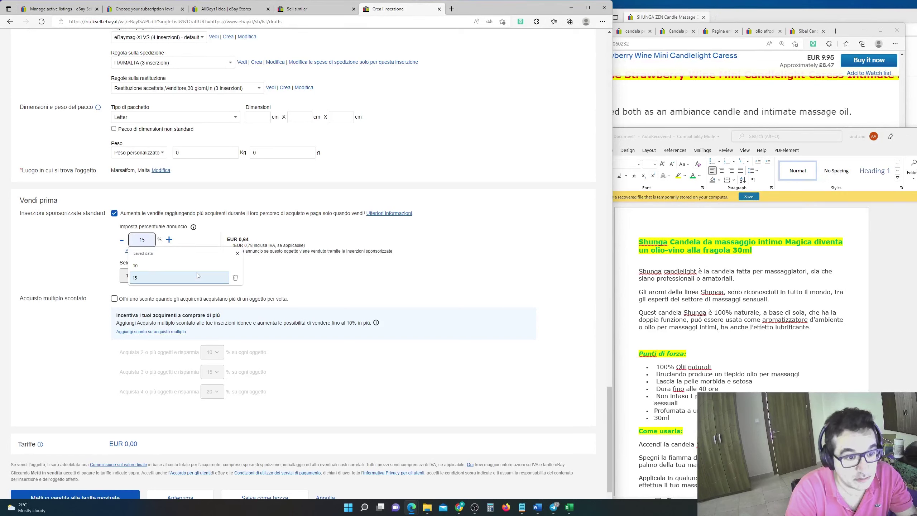
click(194, 277)
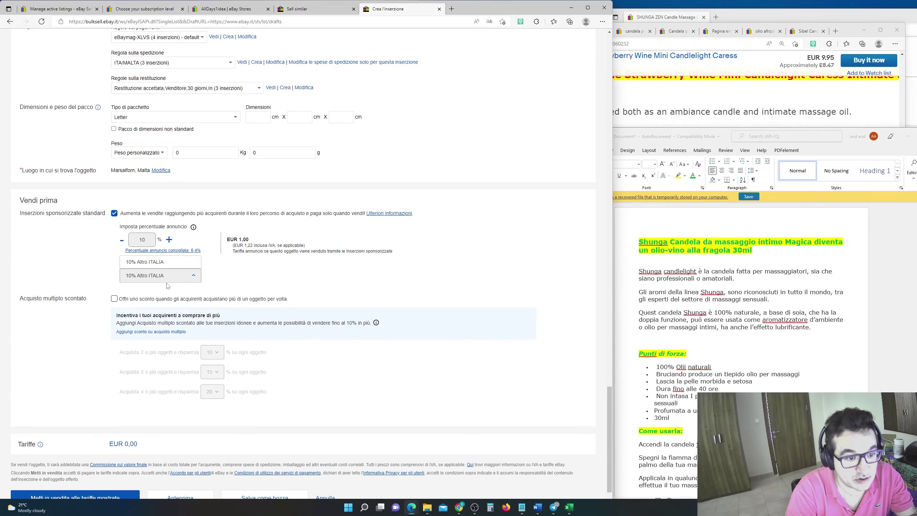
Step: Offer multi-buy discounts of 5% for 2 items, 7% for 3 items and 10% for 4 or more items
click(115, 298)
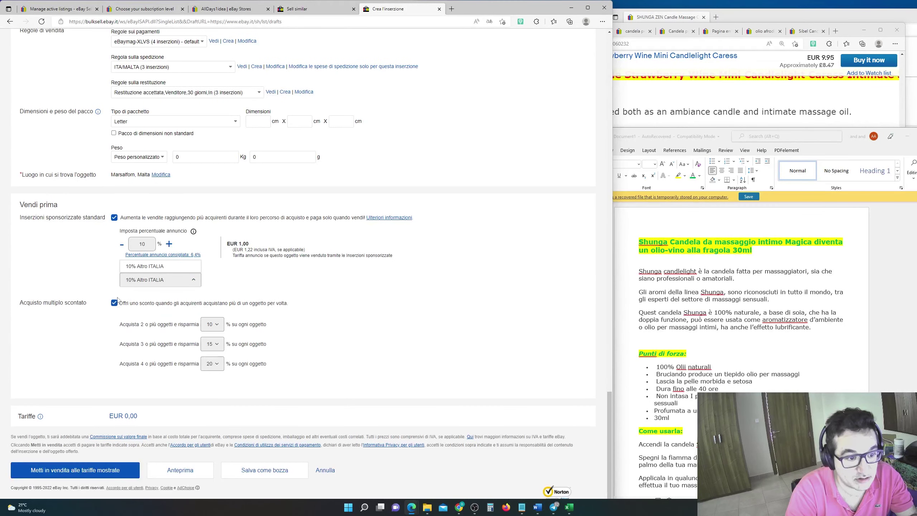
click(213, 325)
click(221, 346)
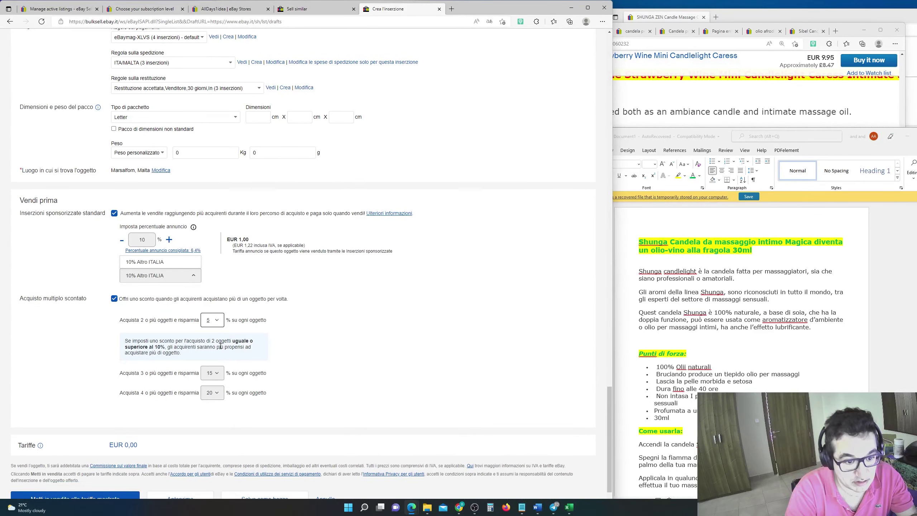
click(213, 373)
click(211, 252)
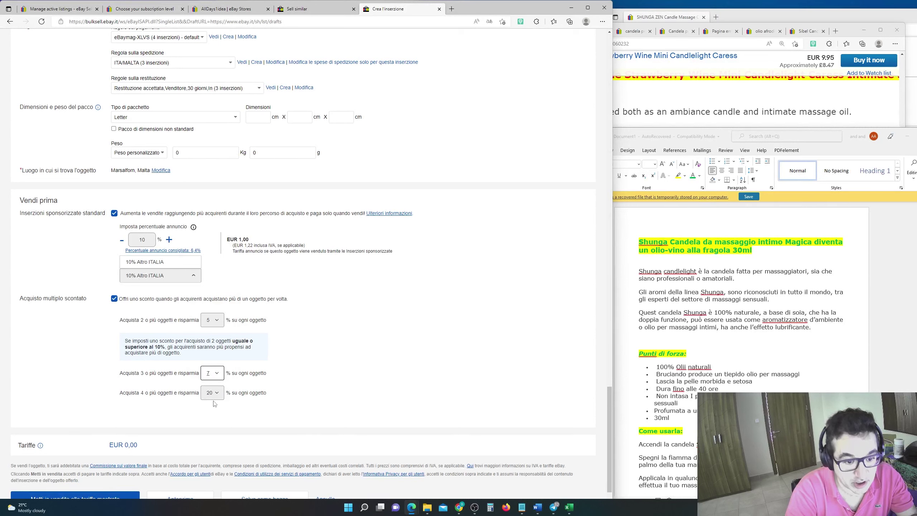
click(212, 393)
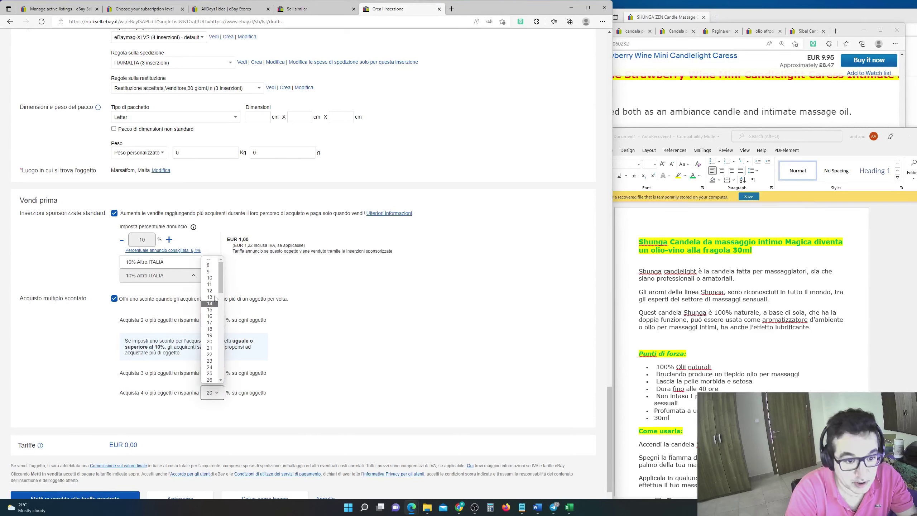
click(210, 277)
Step: Publish the strawberry candle listing at the displayed fees and create a similar listing from it
scroll(72, 370, down, 1)
click(108, 471)
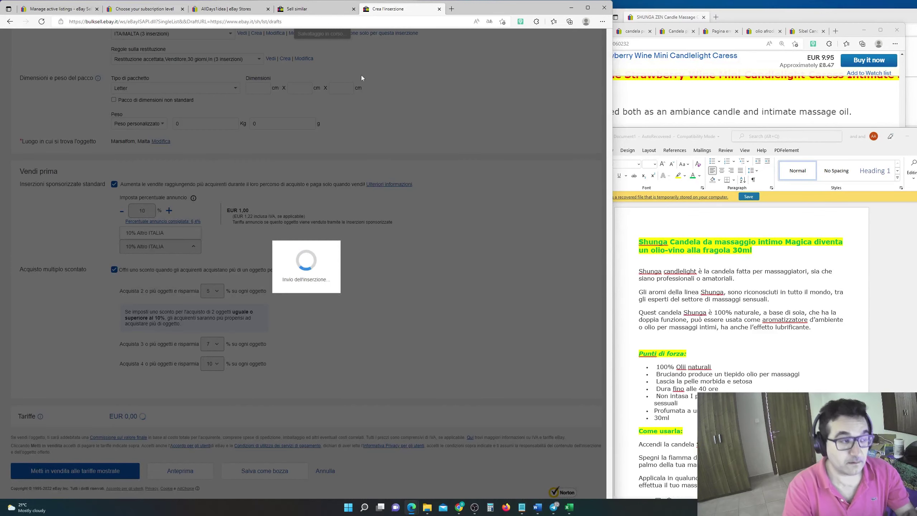
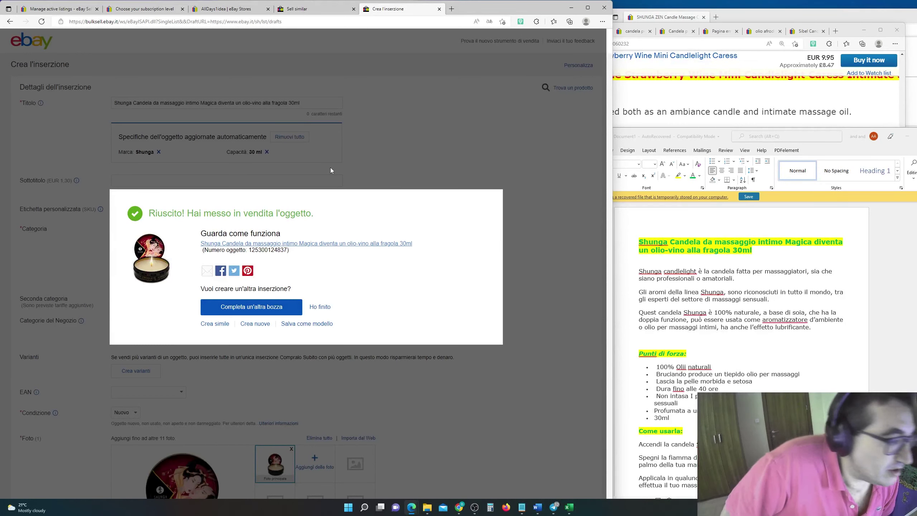
click(223, 325)
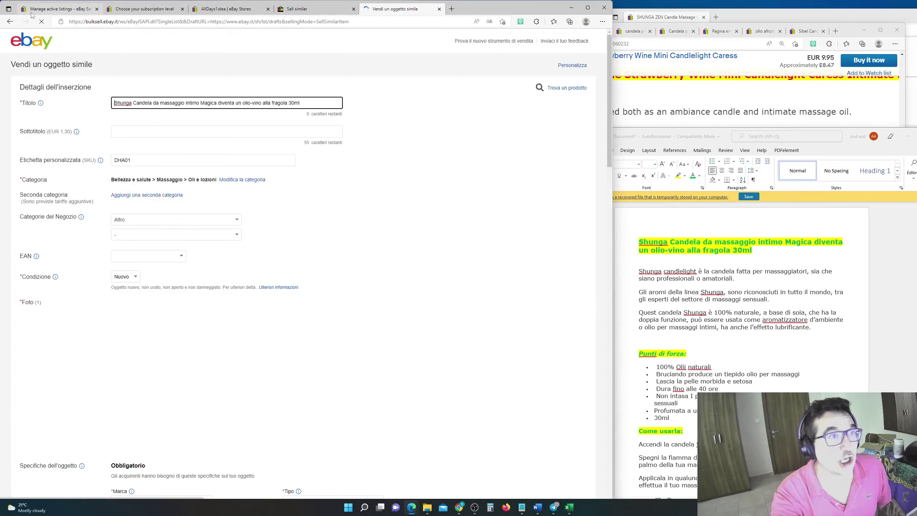
Step: Search the active listings for the custom label DHA02
click(58, 8)
click(317, 218)
key(BackSpace)
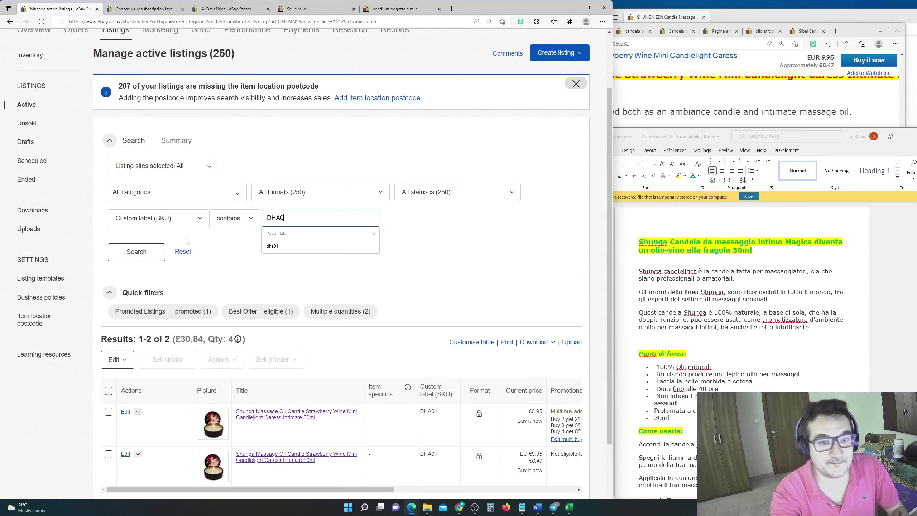
text(2)
click(134, 252)
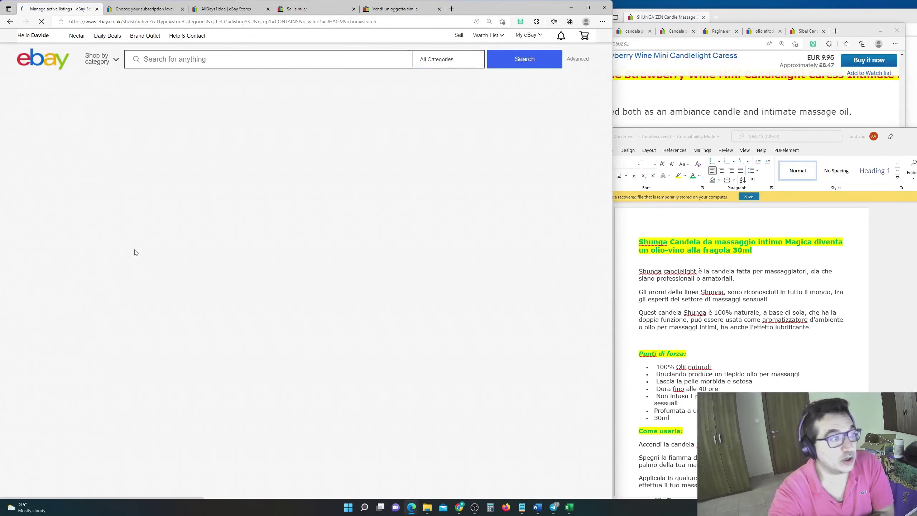
Step: Open the first SHUNGA ZEN green tea candle listing in a new tab and place it in the second browser window for reference
scroll(316, 323, down, 3)
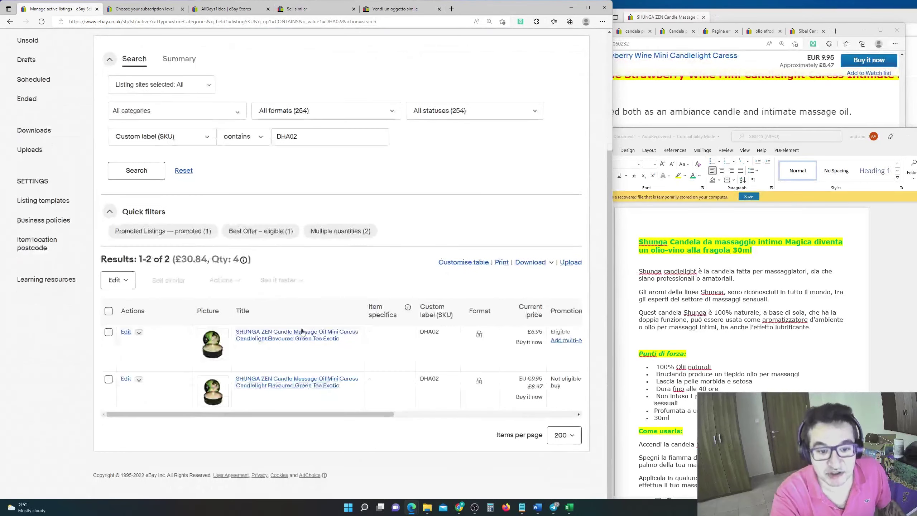
right_click(309, 332)
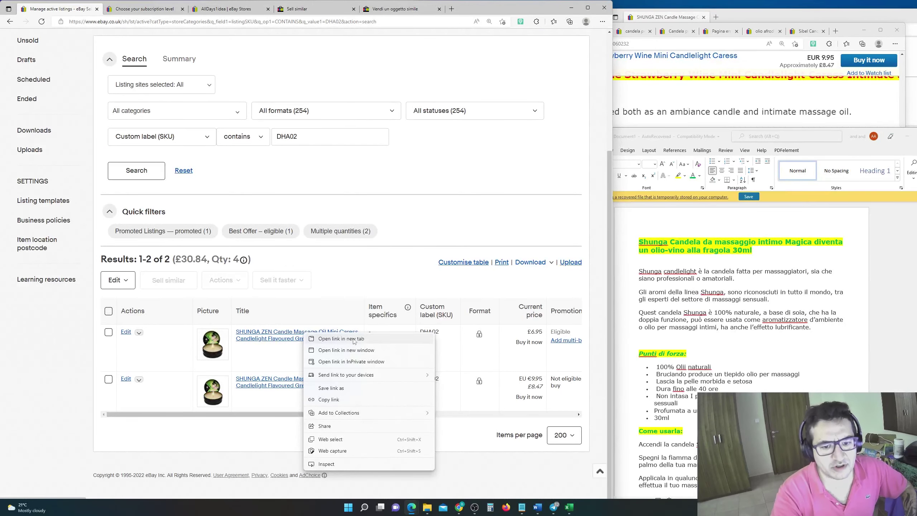
click(341, 338)
drag(122, 9, 633, 80)
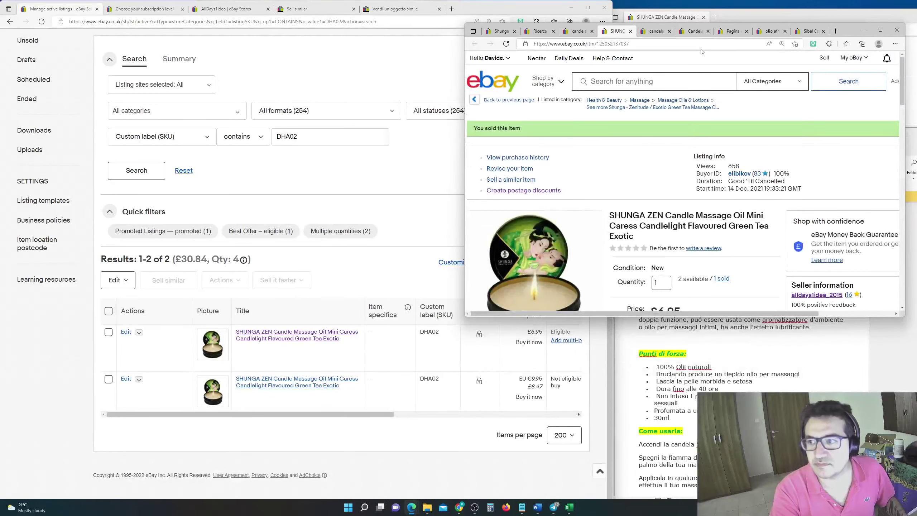
drag(844, 31, 860, 18)
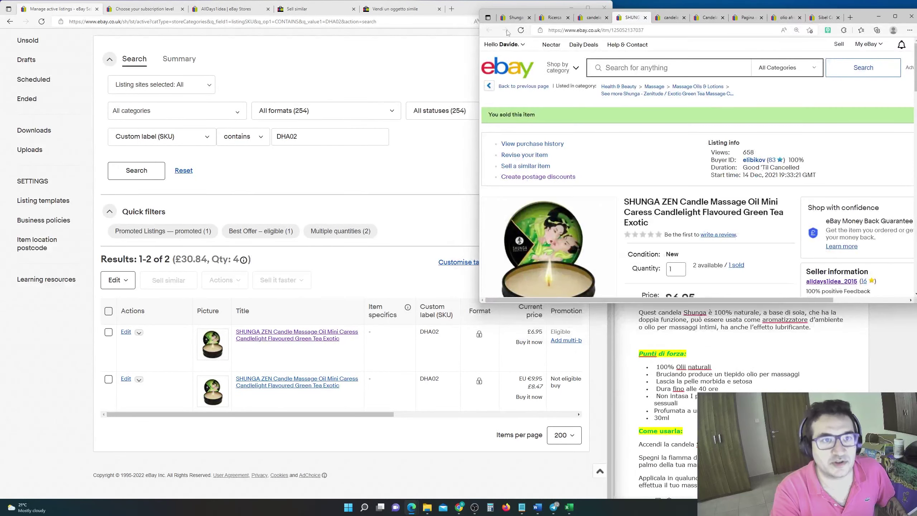
Step: Return to the Italian similar-listing form and remove "vino alla fragola" from the title
click(297, 8)
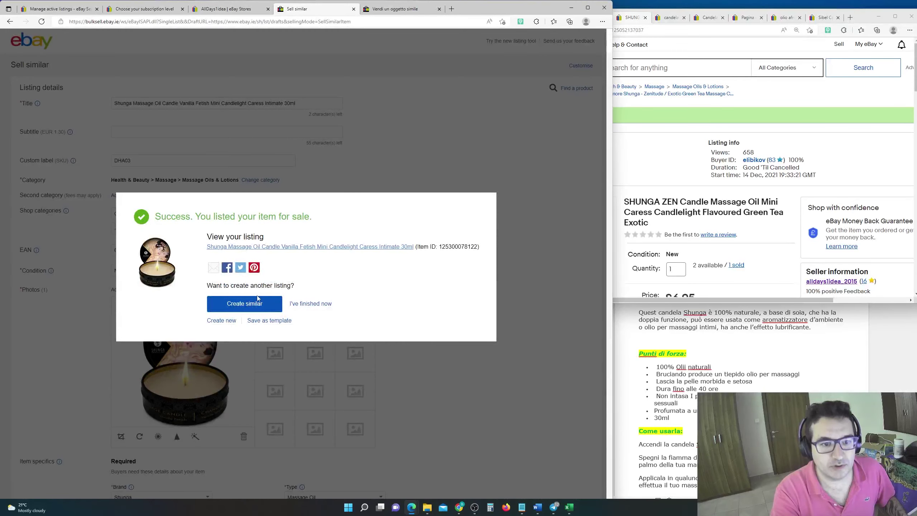
click(392, 9)
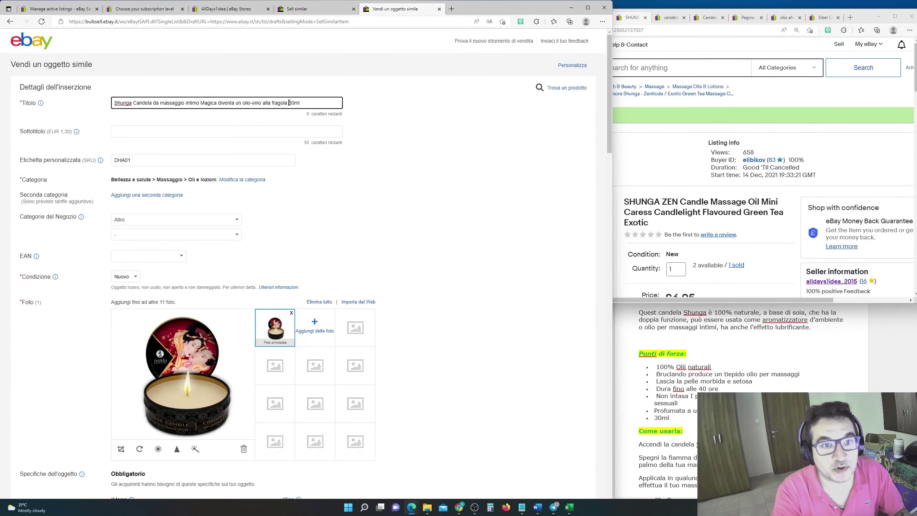
drag(289, 102, 254, 102)
key(BackSpace)
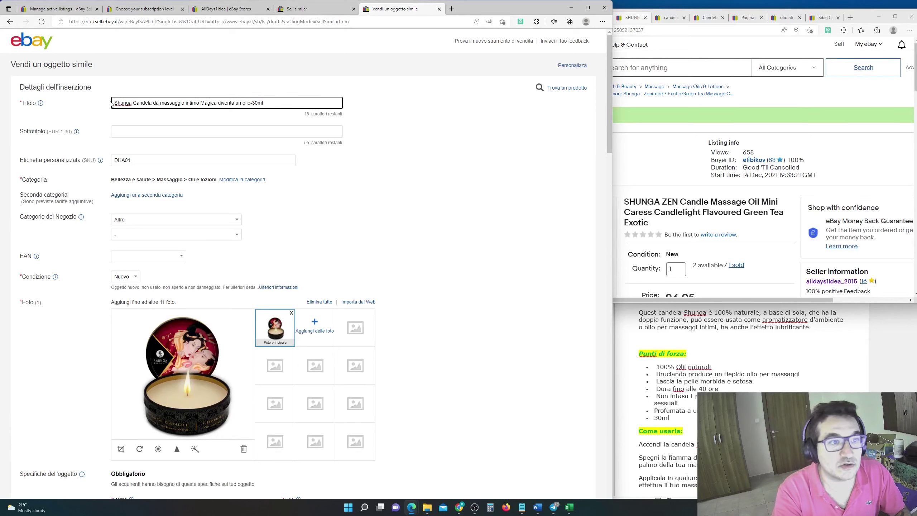
Step: Move the brand name in the title from the start to after "intimo", written as "Shunga-" before "Magica"
double_click(125, 102)
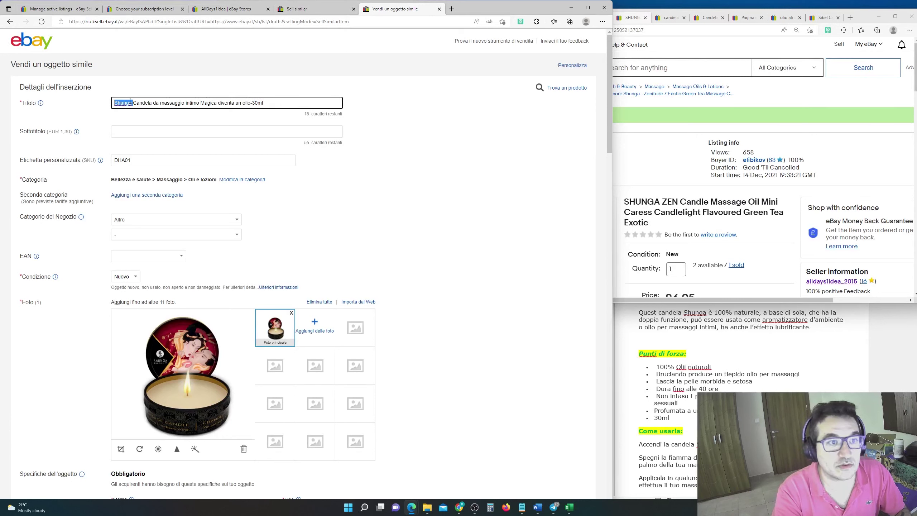
key(BackSpace)
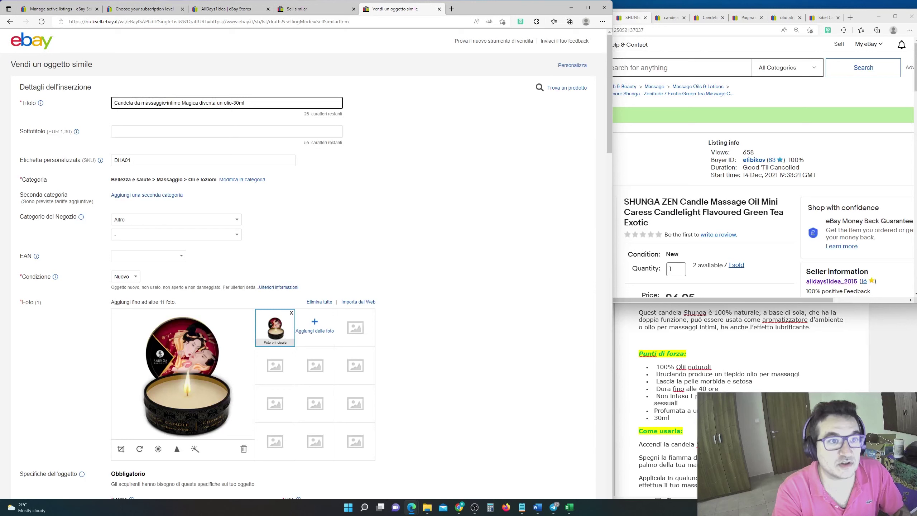
click(166, 103)
key(BackSpace)
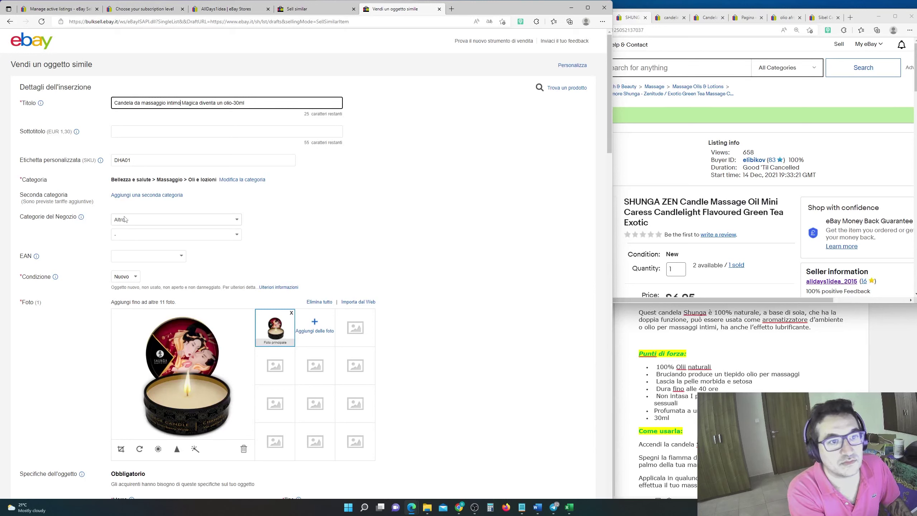
text(Shunga-)
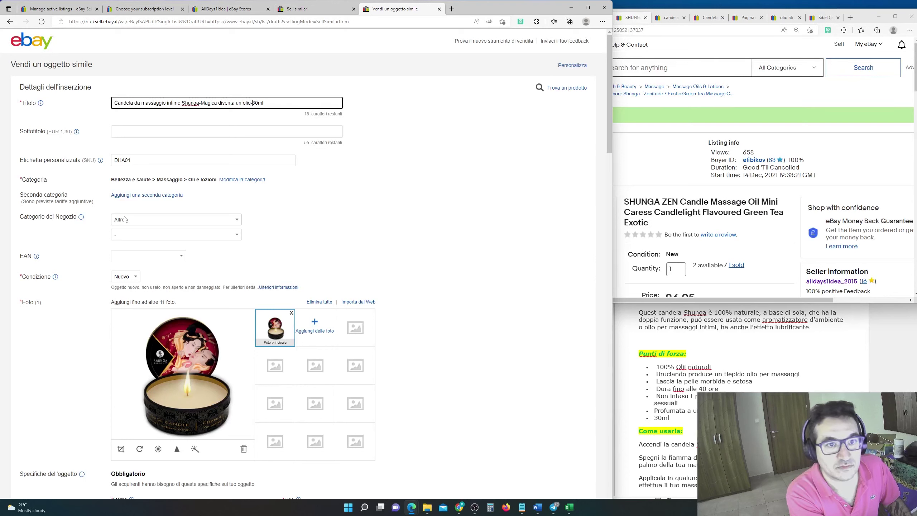
Step: Insert "Zen al Tea Verde" in the title between "olio-" and "30ml"
text(ZEN)
key(BackSpace)
key(BackSpace)
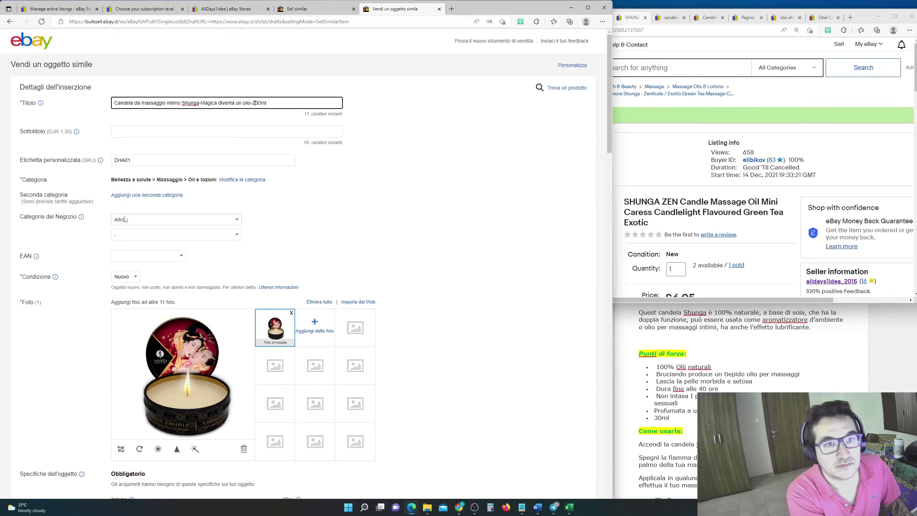
text(en al Tea)
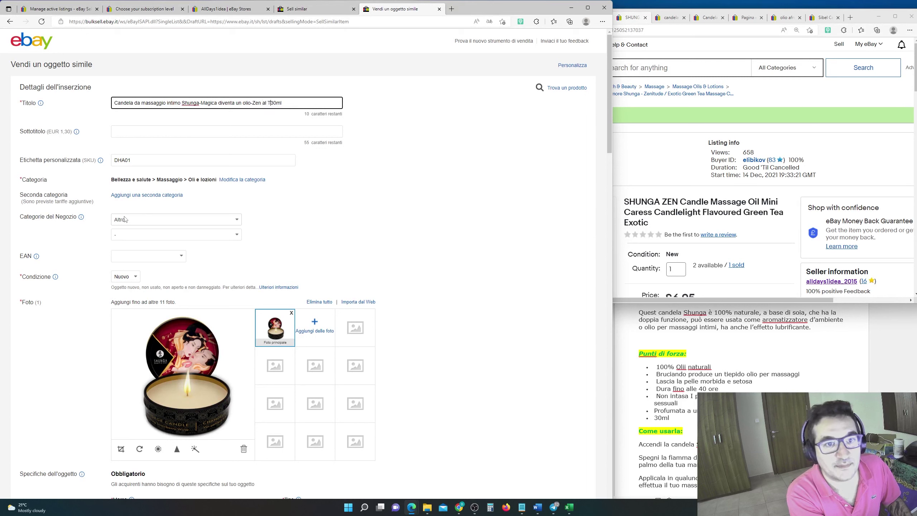
text( Verde)
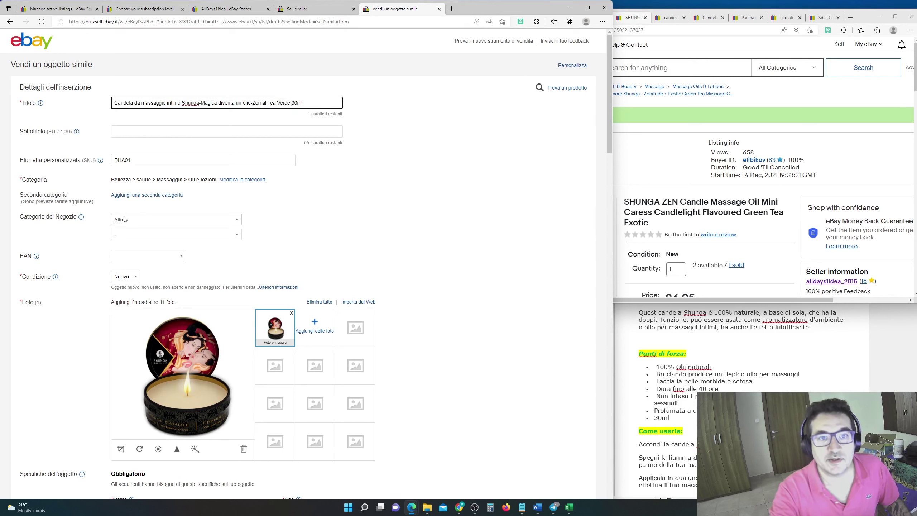
Step: Change the new listing's custom label (SKU) to DHA02
click(144, 158)
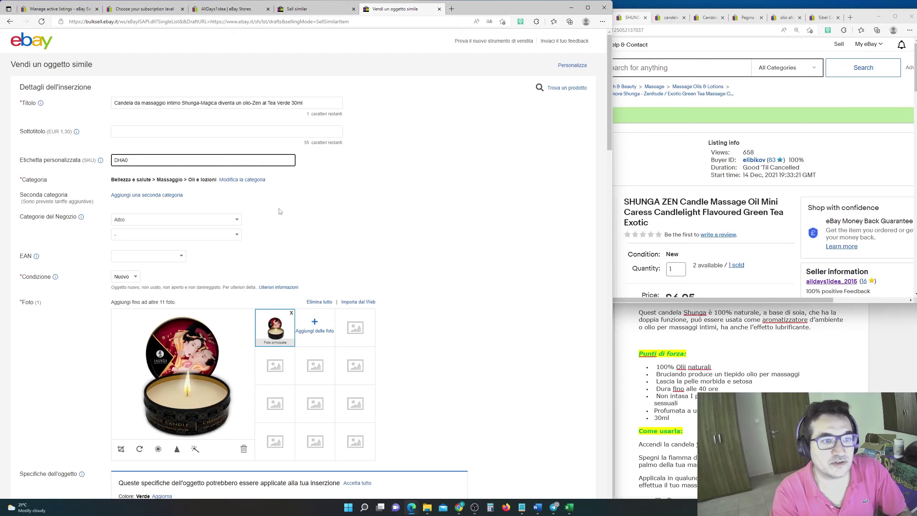
key(BackSpace)
key(BackSpace)
text(1)
key(BackSpace)
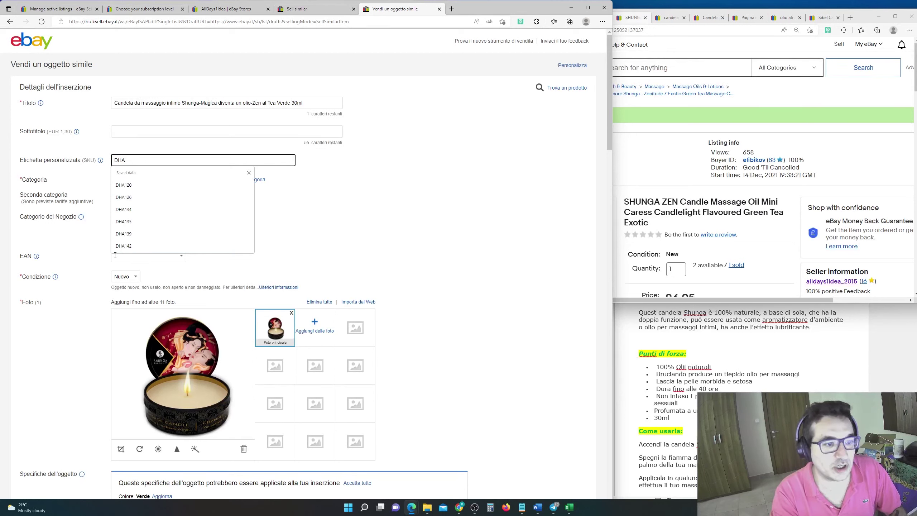
click(170, 251)
click(132, 160)
text(0)
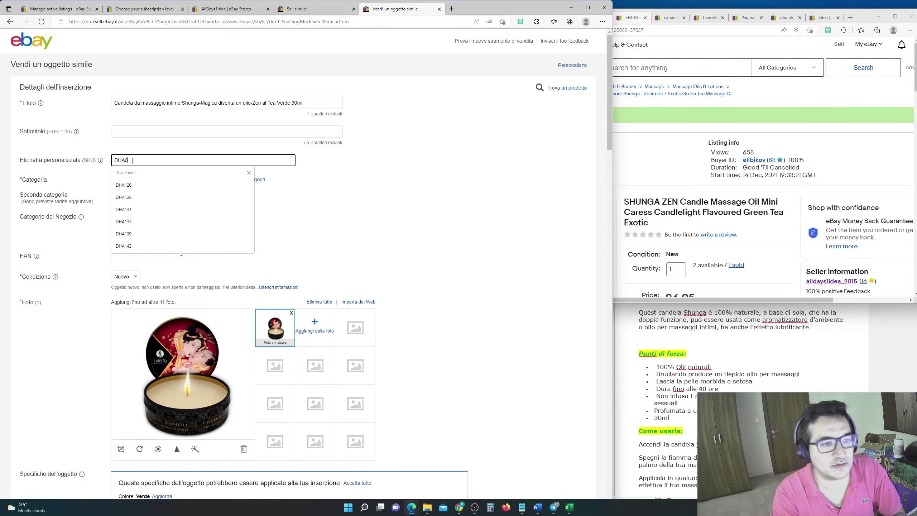
text(2)
scroll(697, 248, down, 10)
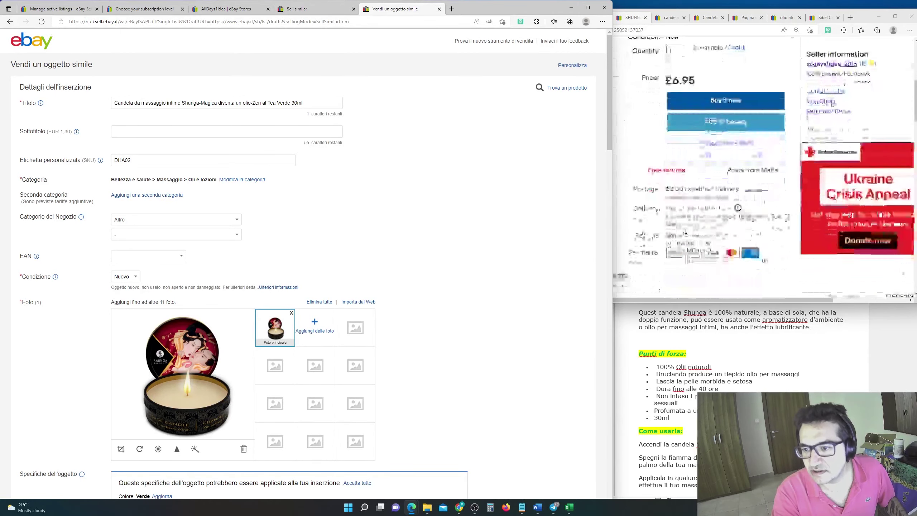
click(719, 227)
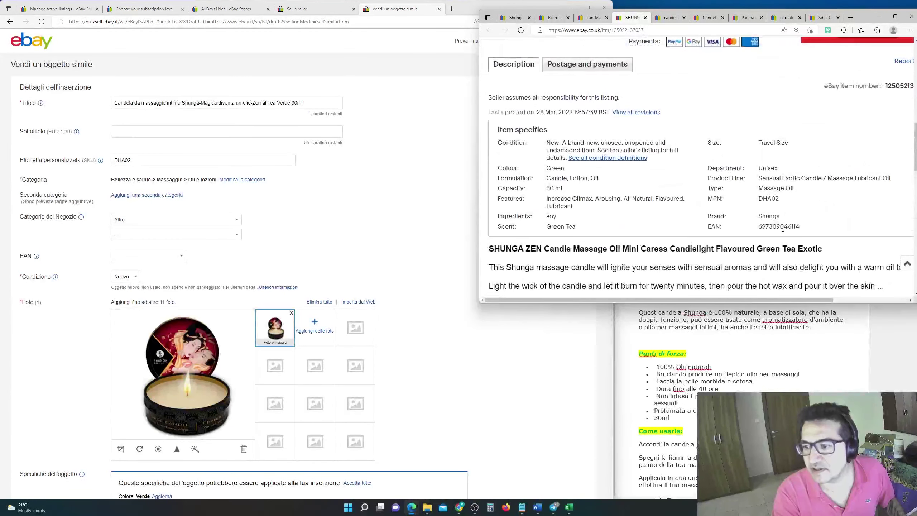
double_click(779, 226)
key(ctrl+c)
click(142, 256)
key(ctrl+v)
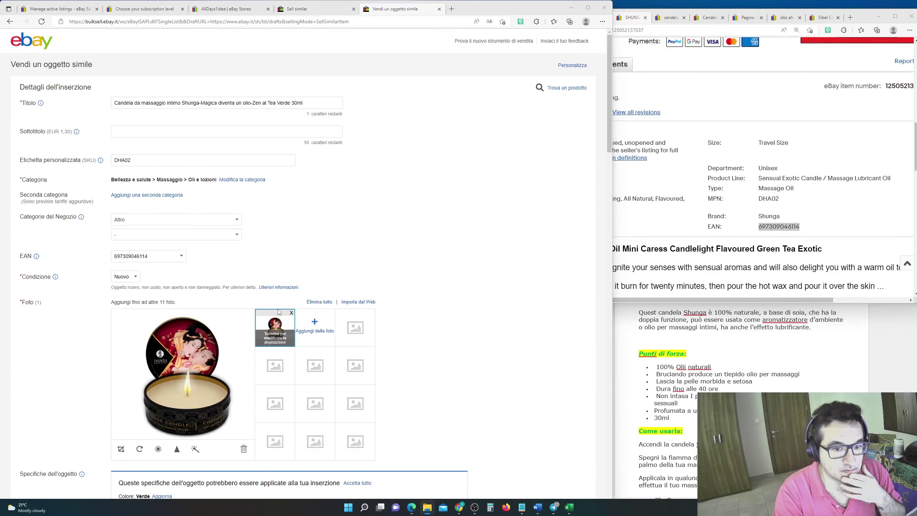
Step: Replace the strawberry candle photo in the Italian listing with the image "shunga massage candle exotic green tea.PNG"
click(292, 313)
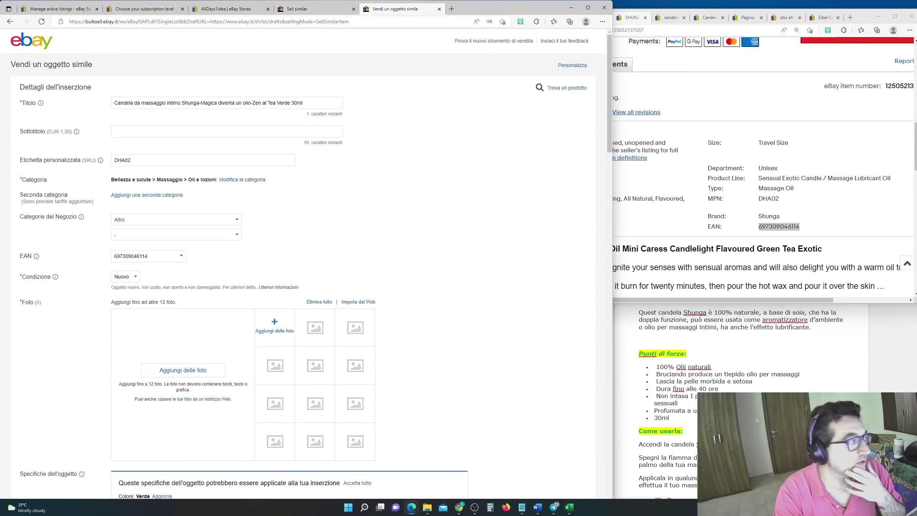
drag(317, 318, 199, 343)
click(415, 9)
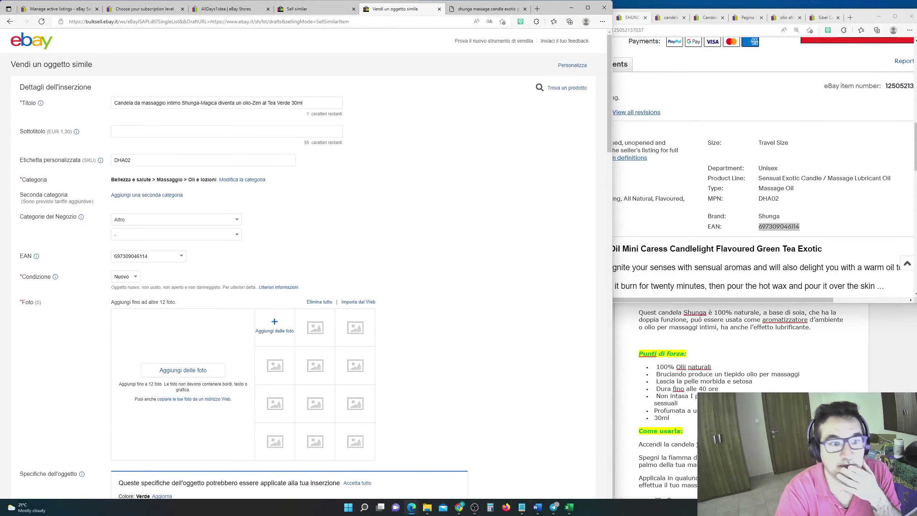
drag(415, 9, 273, 326)
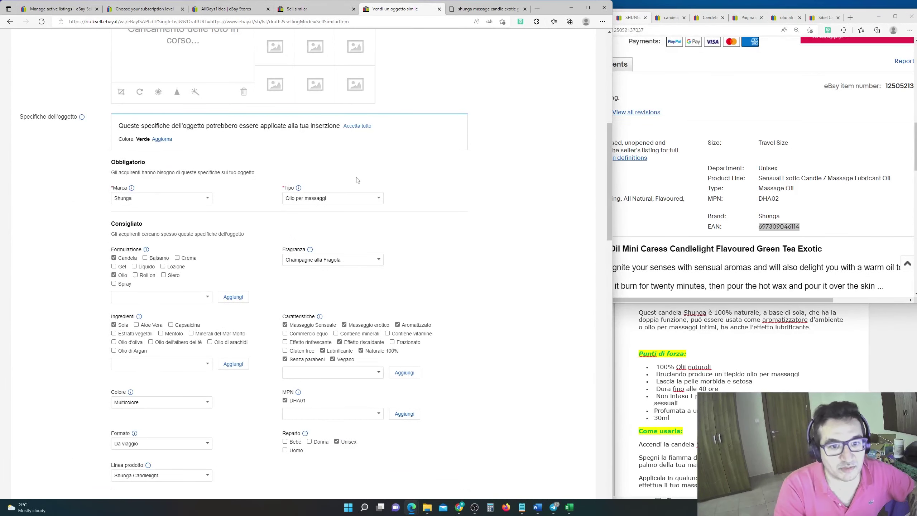
Step: Set the listing's fragrance (Fragranza) to "Tea Verde"
click(325, 259)
key(ctrl+a)
text(T)
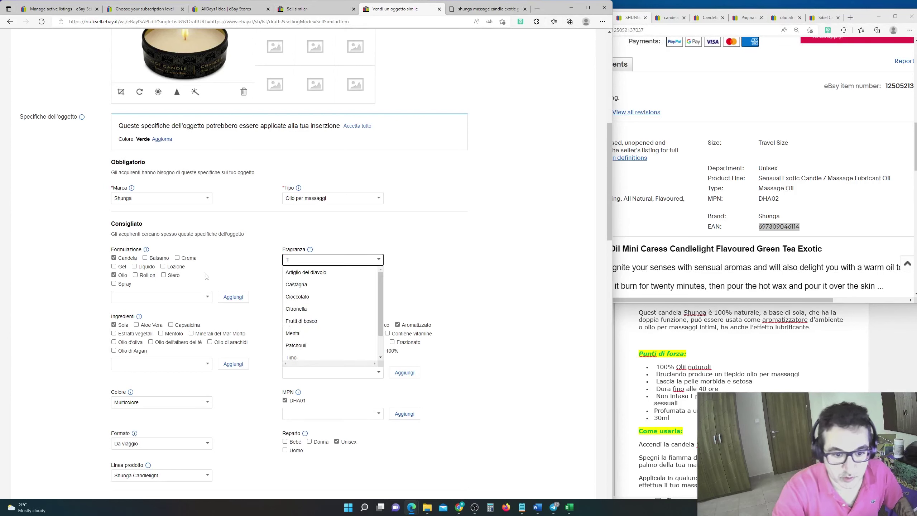
text(e)
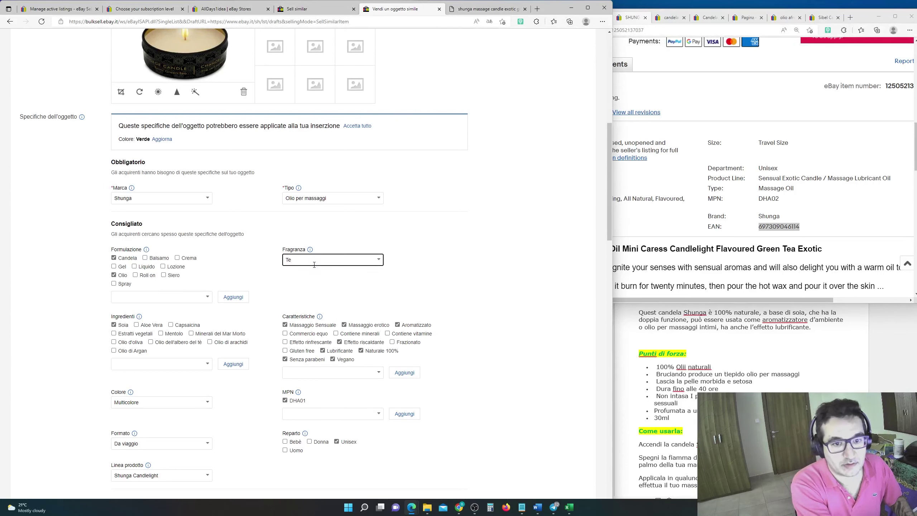
key(BackSpace)
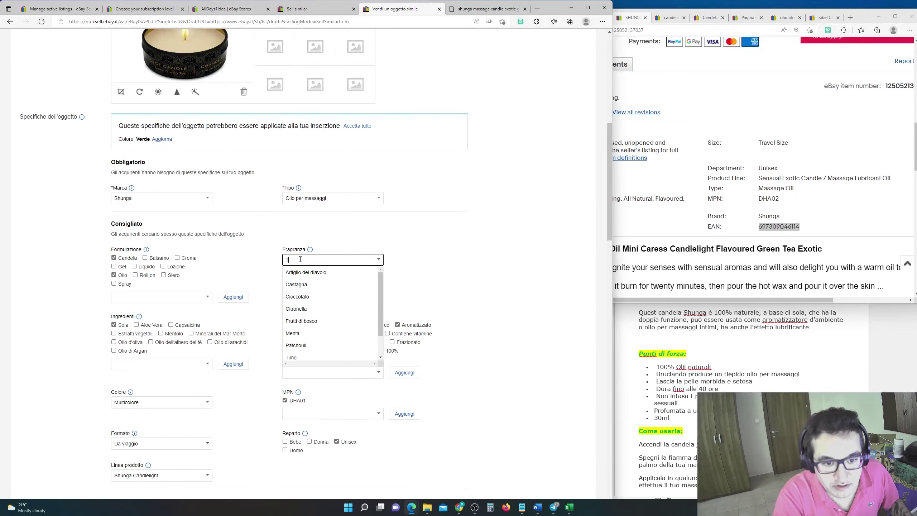
text(ea Verde)
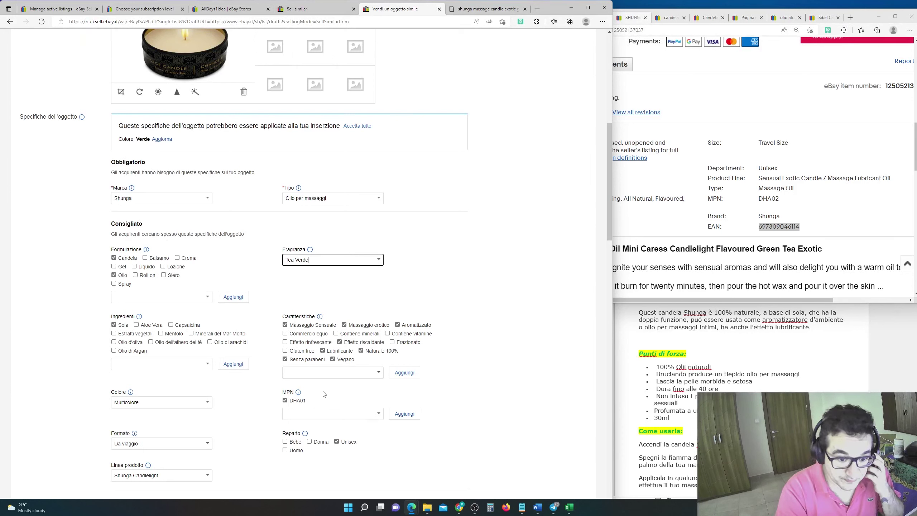
Step: Deselect DHA01 as the MPN and add DHA02 in its place
click(297, 437)
click(303, 449)
text(DHA02)
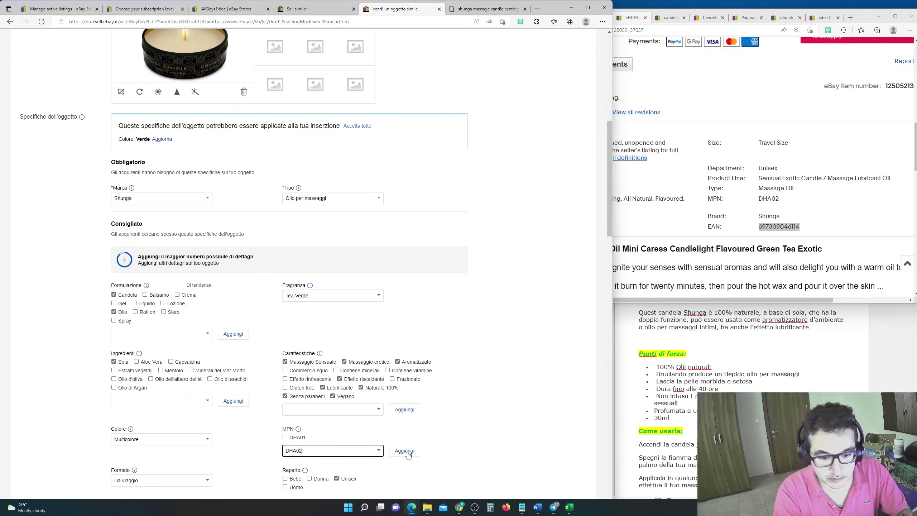
click(404, 450)
Step: Extend the product line (Linea prodotto) to "Shunga Candlelight ZEN"
scroll(141, 212, down, 10)
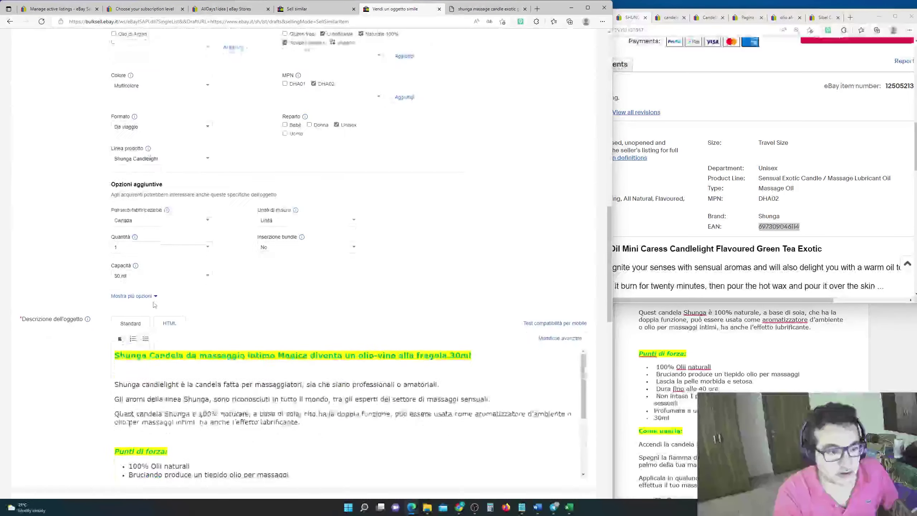
click(163, 154)
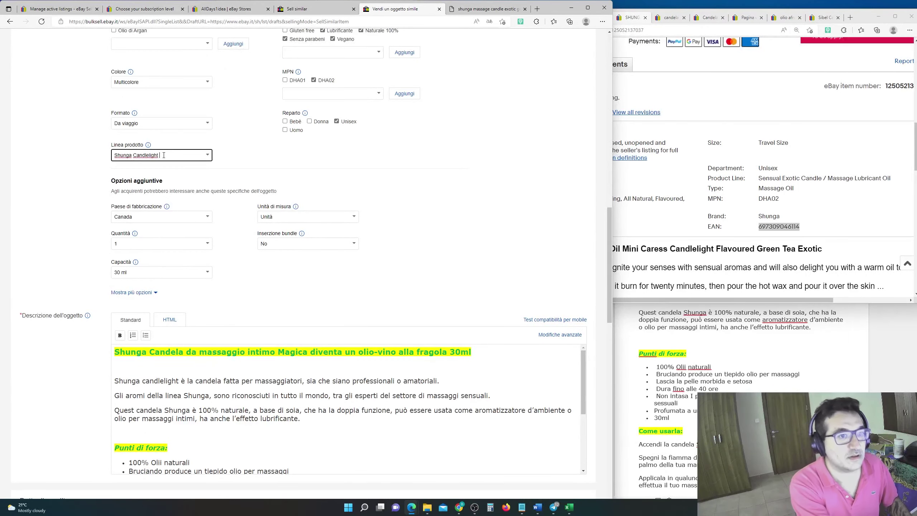
text(Z)
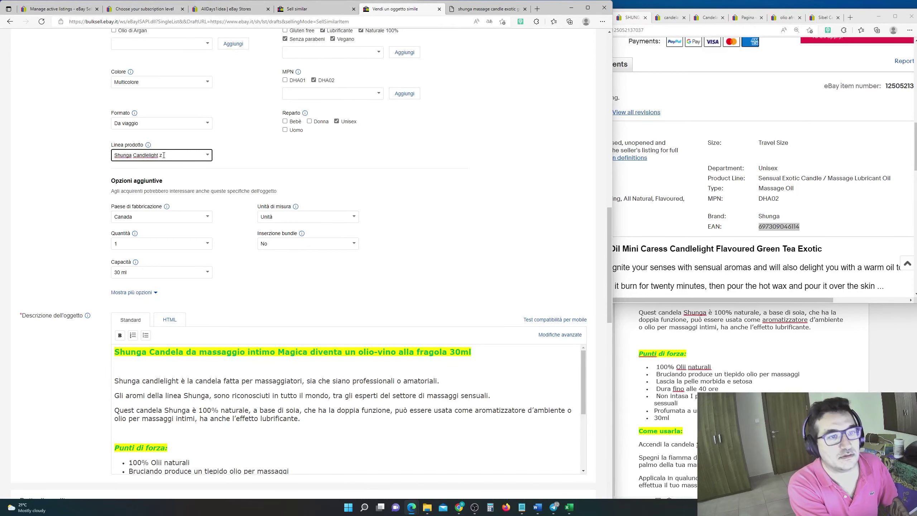
text(EN)
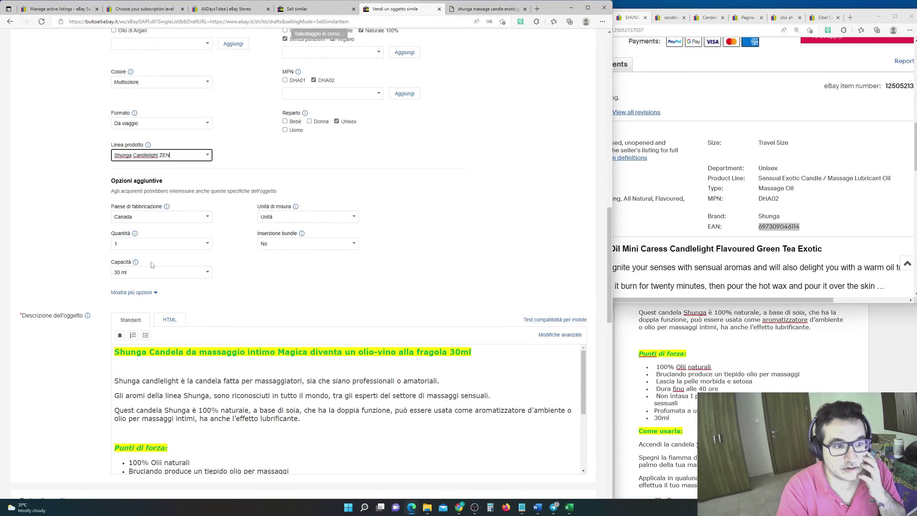
Step: Copy the listing title over the heading of the Word description and highlight the new heading in yellow
scroll(152, 265, up, 3)
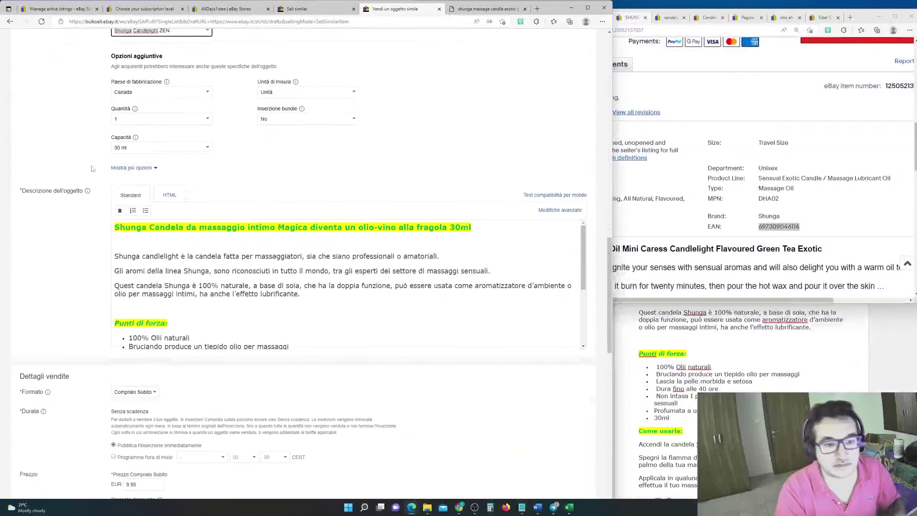
scroll(159, 102, up, 20)
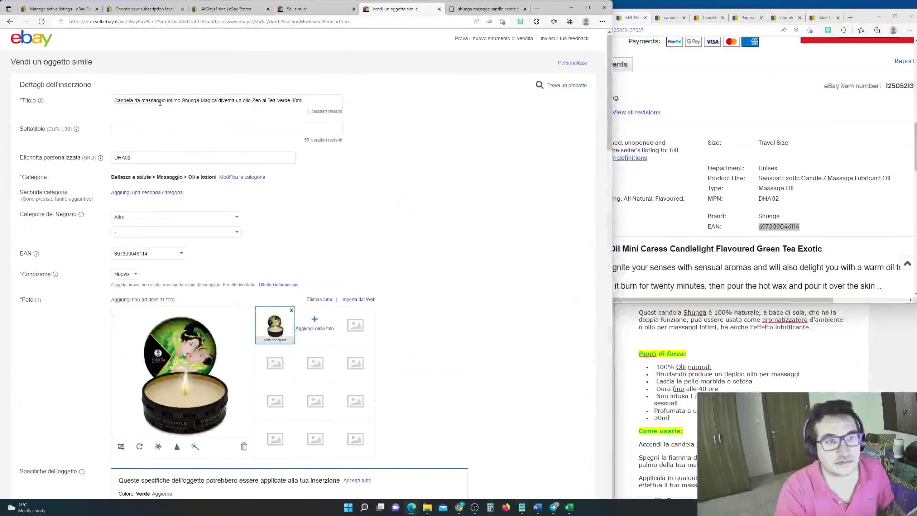
triple_click(302, 97)
key(ctrl+c)
click(787, 381)
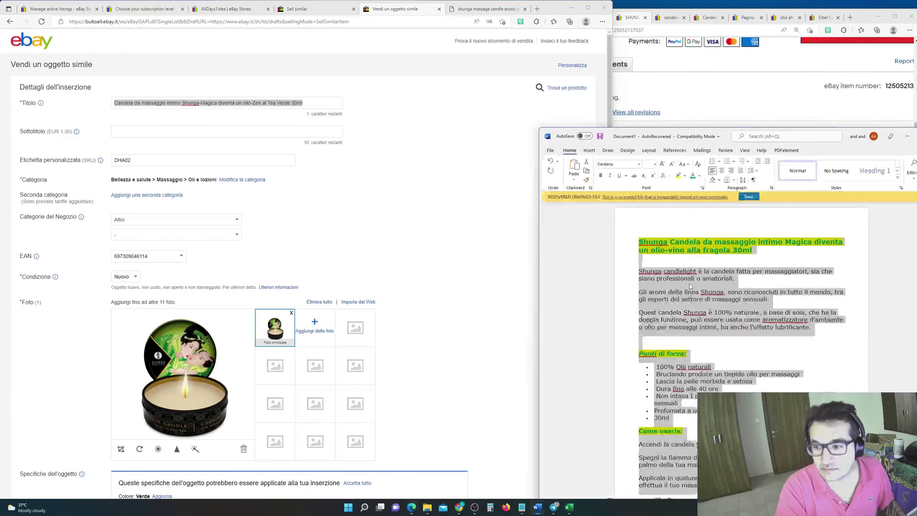
key(ctrl+v)
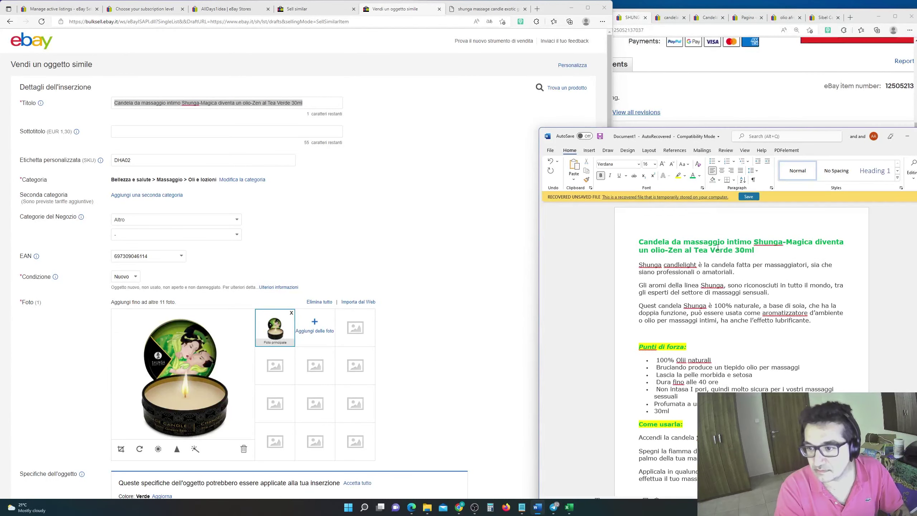
triple_click(693, 251)
click(678, 175)
scroll(682, 325, down, 1)
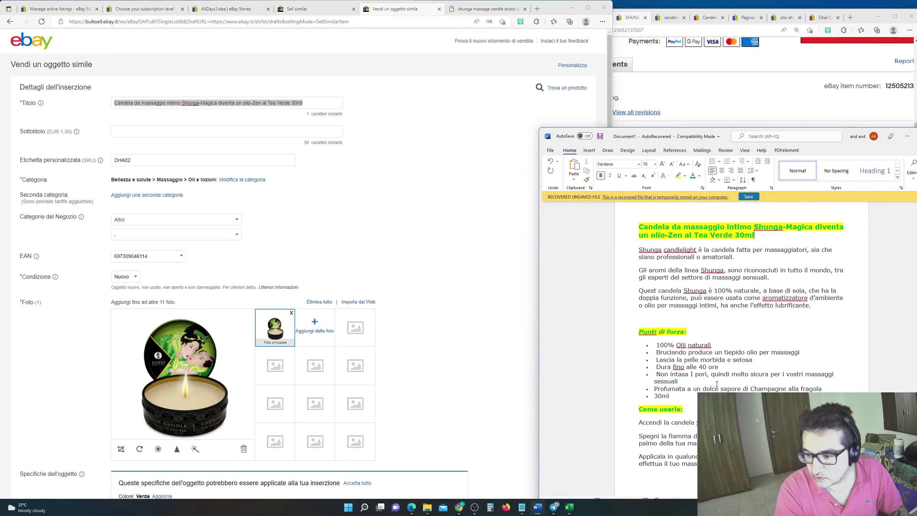
Step: Replace "sapore di Champagne alla fragola" in the Word description's scent bullet with "odore di Tea Verde"
drag(723, 388, 795, 389)
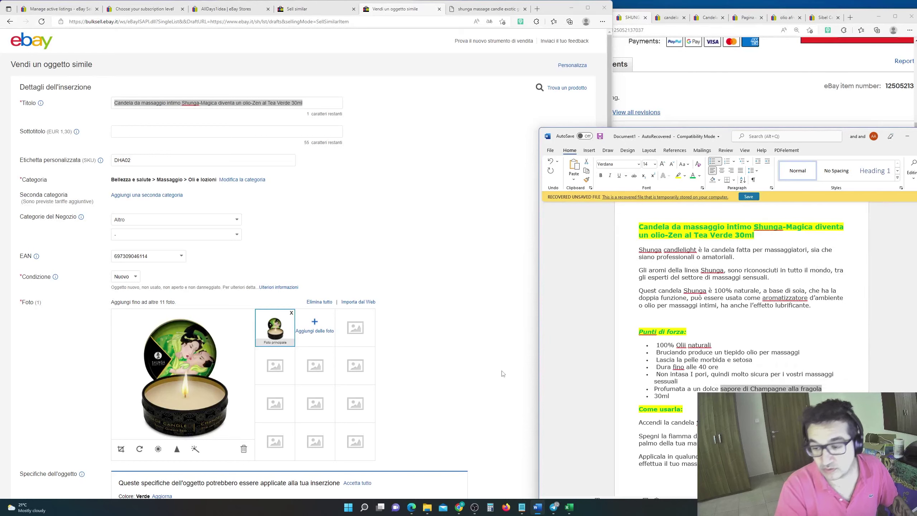
text(OD)
key(BackSpace)
key(BackSpace)
text(od)
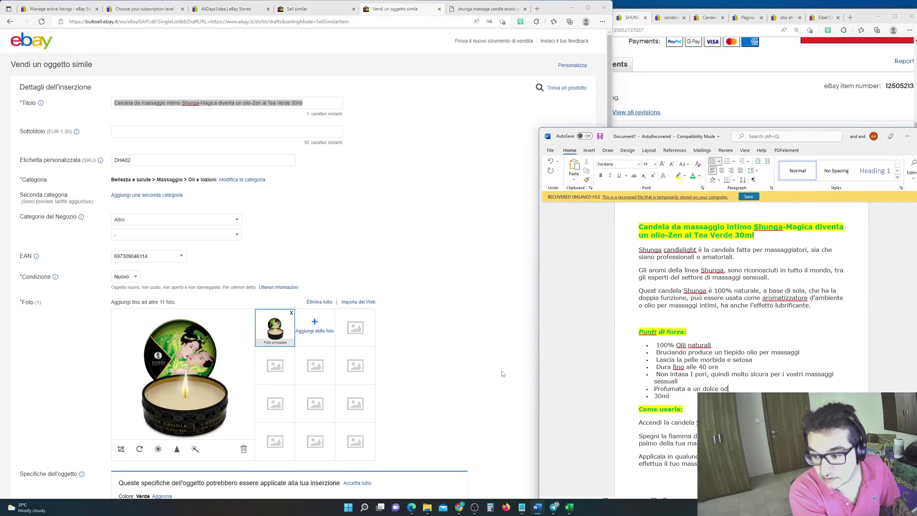
text(ore di Tea Verde)
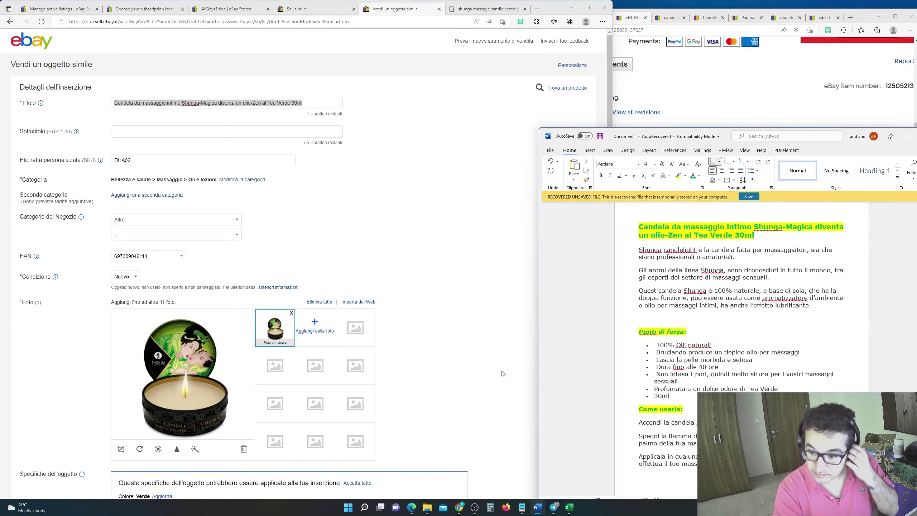
Step: Replace the entire item description in the eBay form with the updated text from the Word document
drag(561, 463, 639, 241)
scroll(303, 217, down, 15)
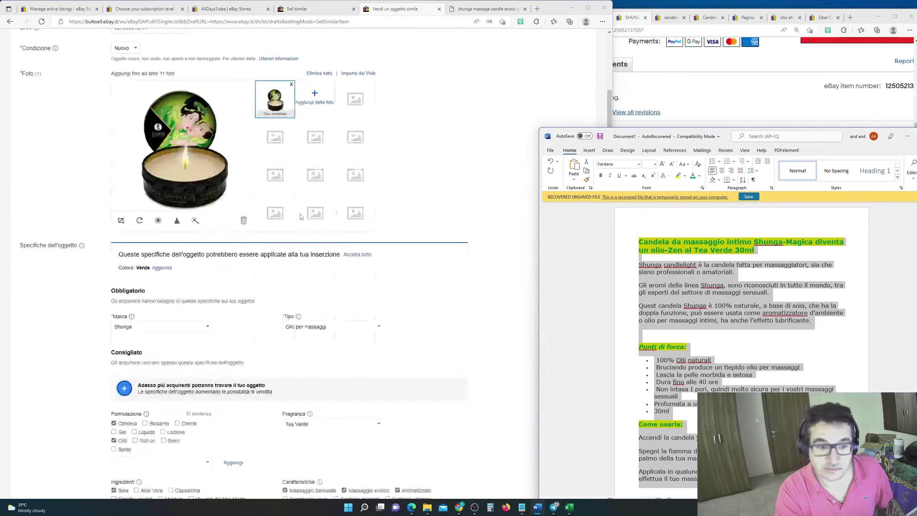
click(249, 189)
key(ctrl+a)
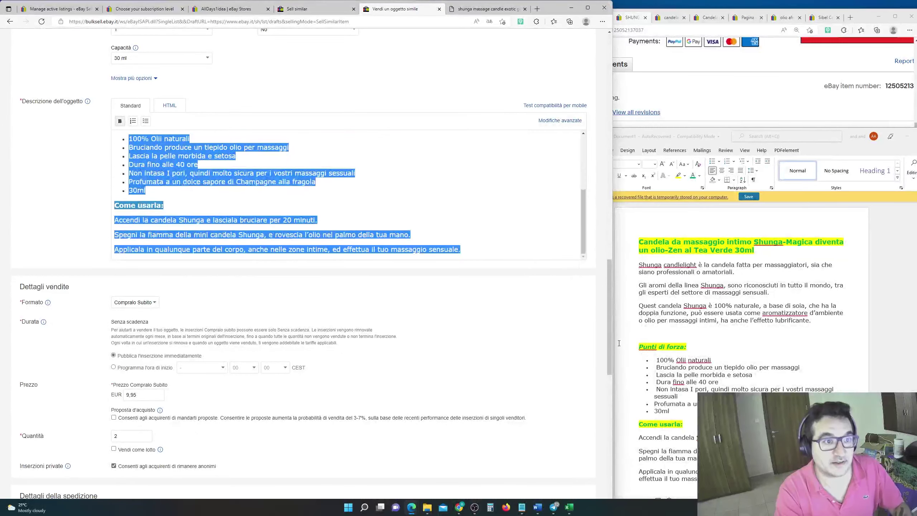
key(Delete)
key(ctrl+v)
Step: Check the remaining listing details and put the green tea candle up for sale at the rates shown
scroll(99, 257, up, 10)
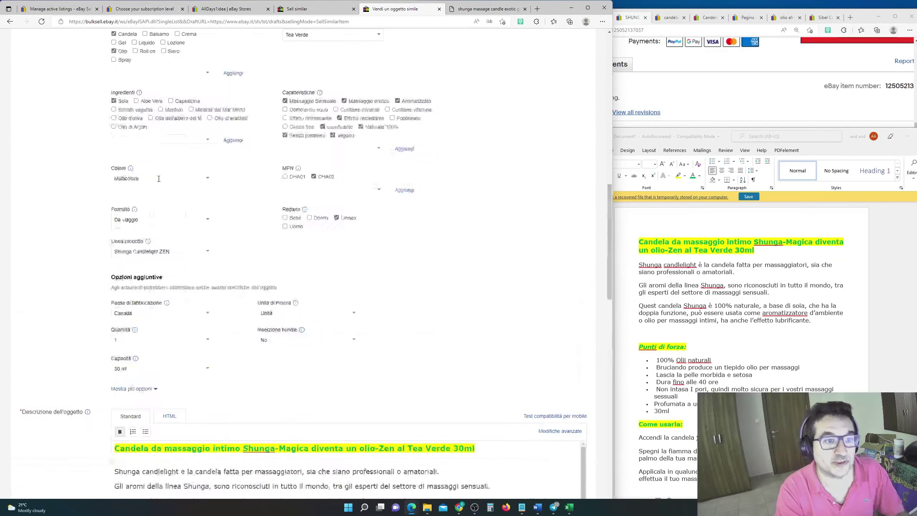
scroll(99, 257, down, 10)
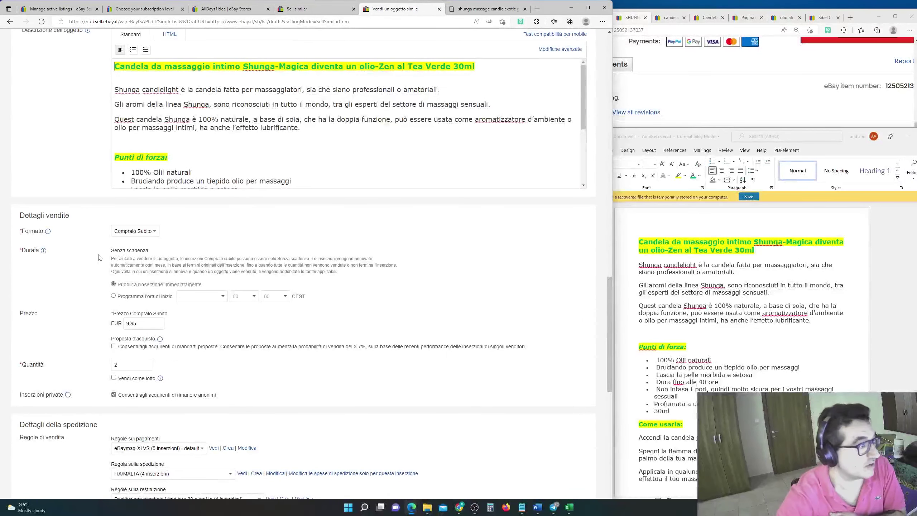
click(475, 507)
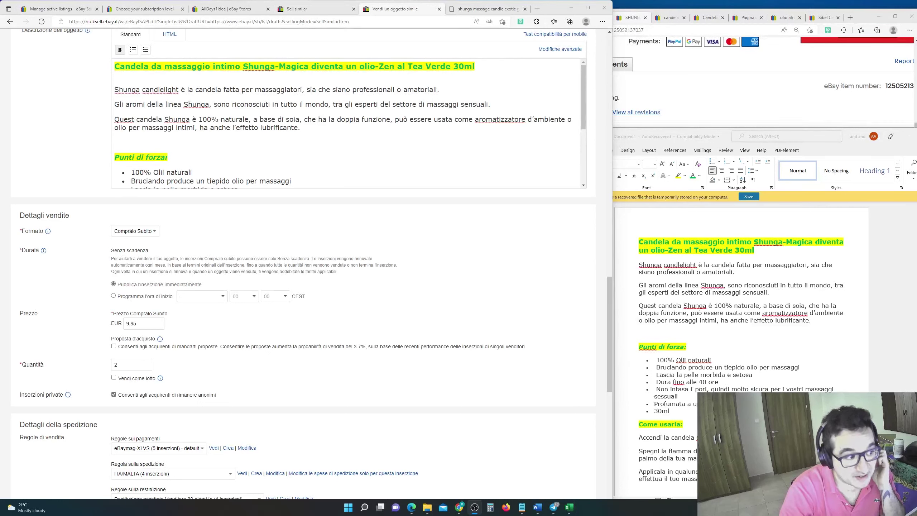
click(42, 197)
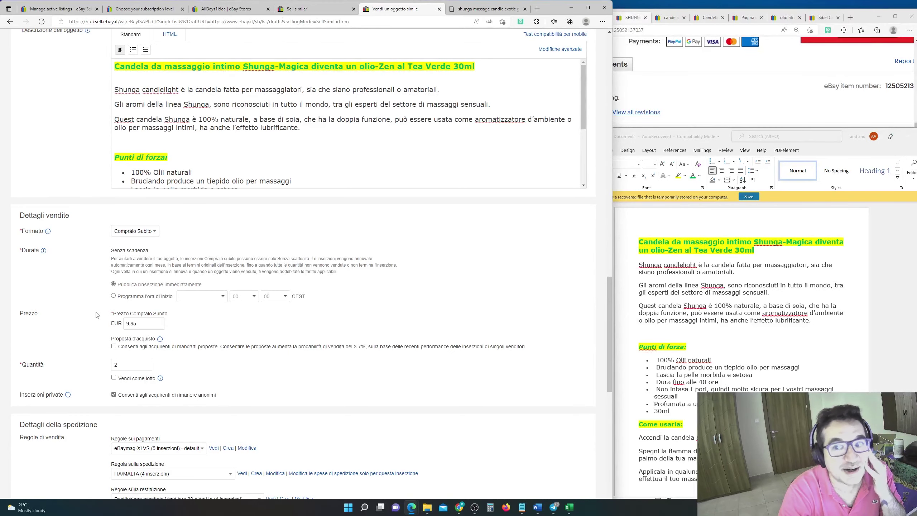
scroll(97, 315, down, 12)
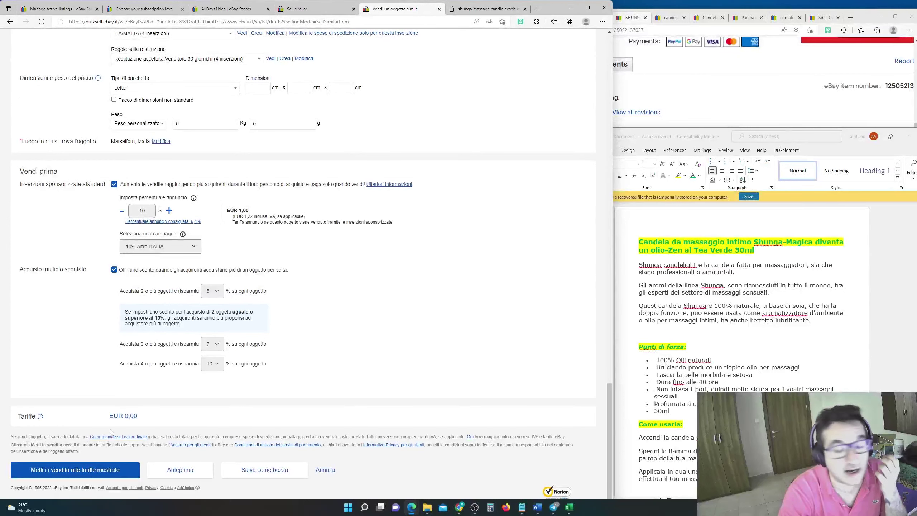
click(123, 471)
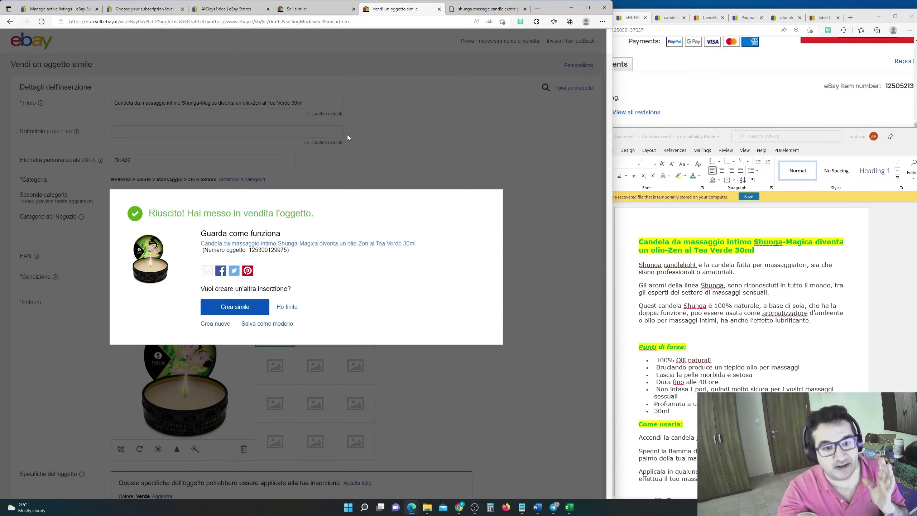
Step: Open the published green tea candle listing in a new tab and close the tab with the candle image
right_click(357, 244)
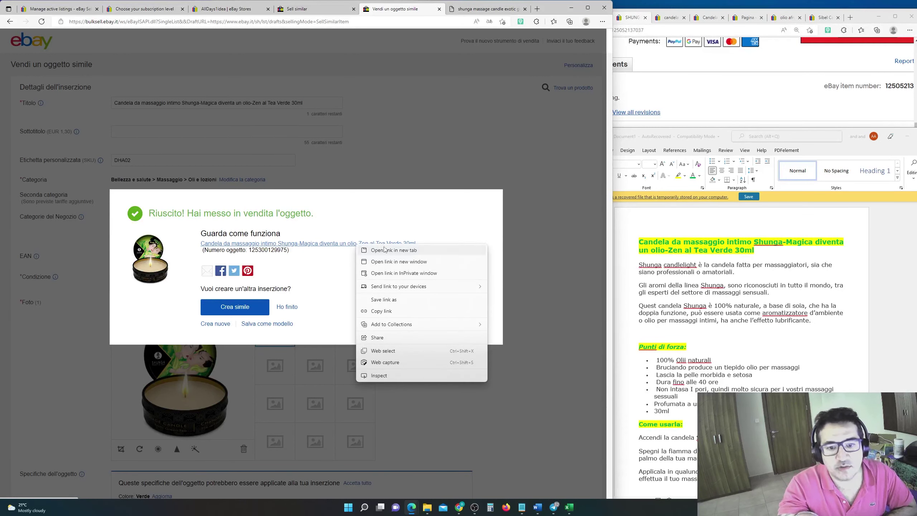
click(382, 249)
click(442, 9)
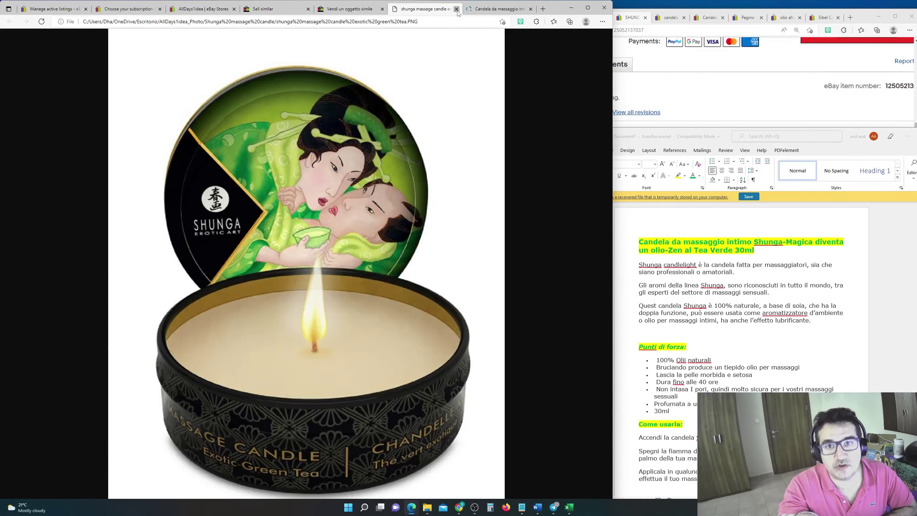
click(457, 9)
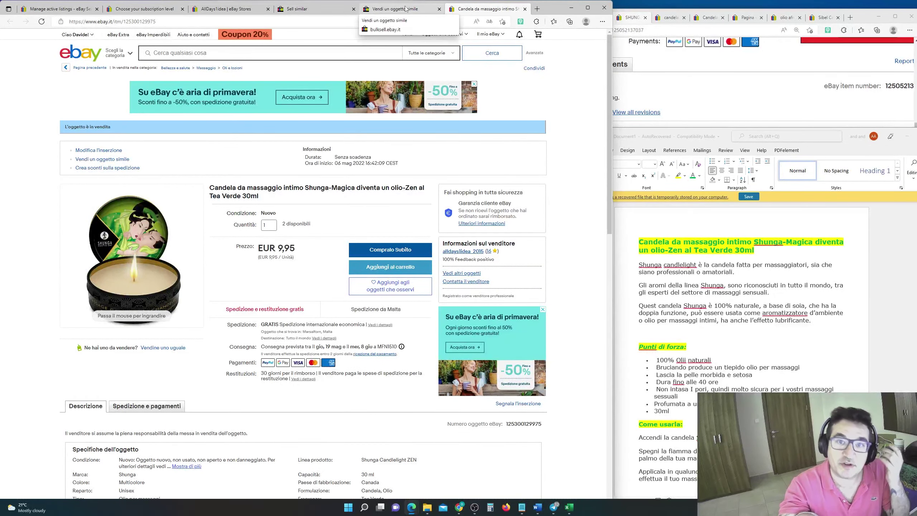
Step: Return to the listing confirmation and create another similar listing from the green tea candle
click(406, 9)
click(257, 307)
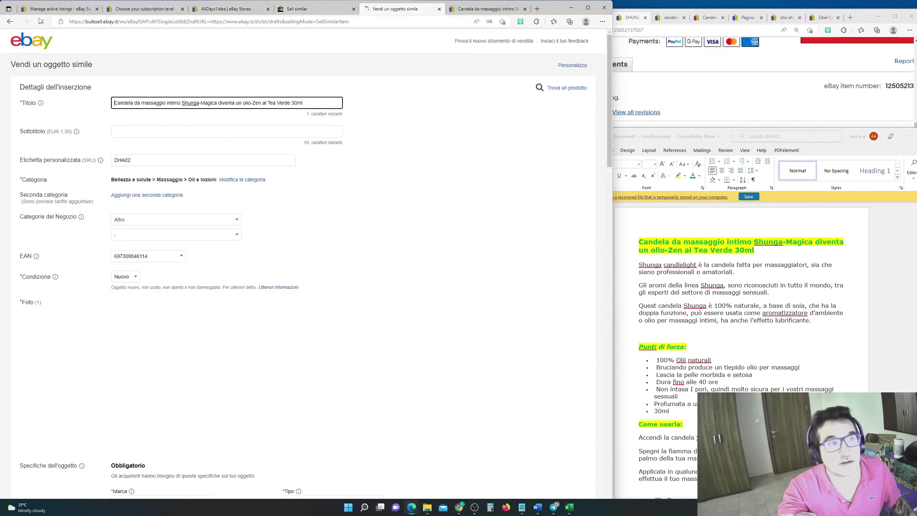
Step: Search the active eBay listings for the custom label (SKU) DHA03
click(58, 8)
click(294, 136)
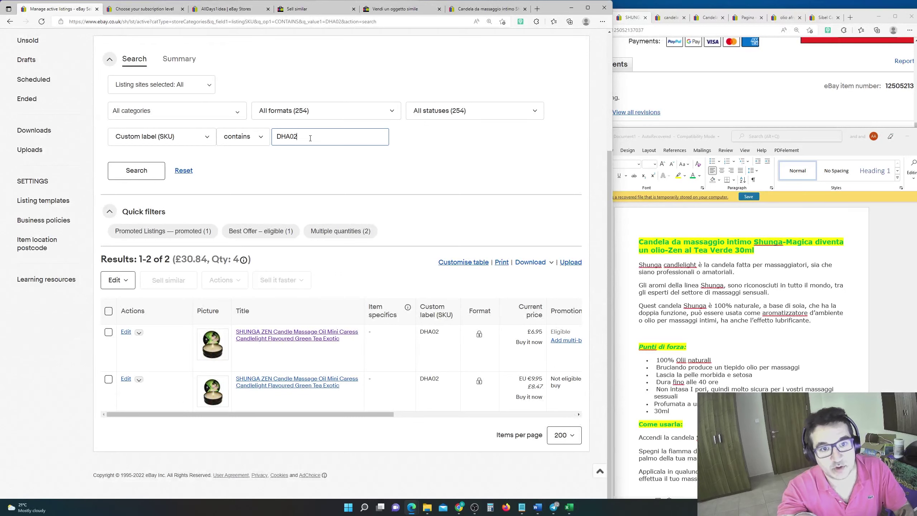
key(BackSpace)
text(3)
key(Return)
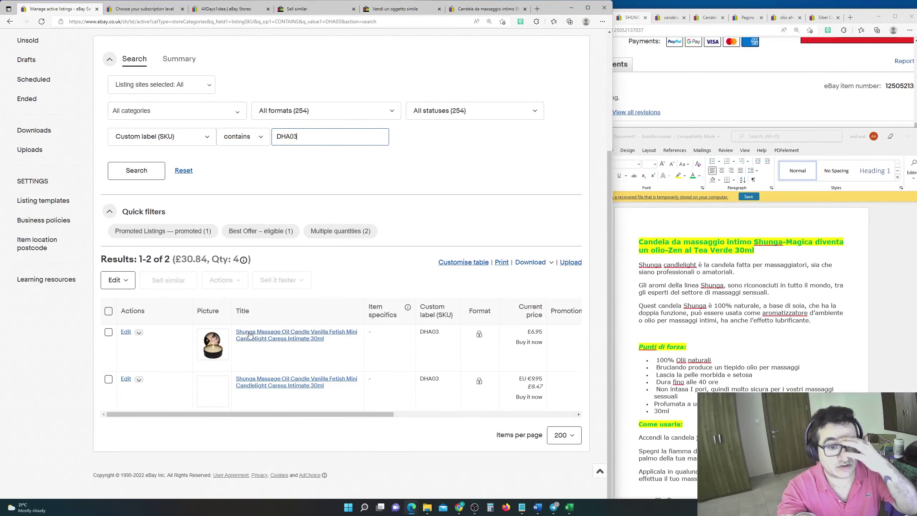
Step: Open the first Shunga vanilla massage candle listing in a new tab and move that tab into the other browser window
right_click(264, 336)
click(292, 341)
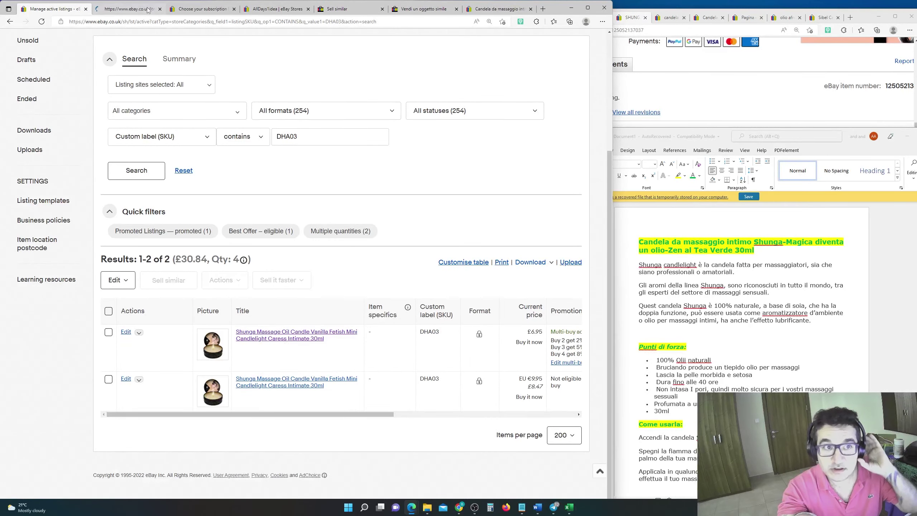
click(127, 9)
drag(126, 9, 653, 17)
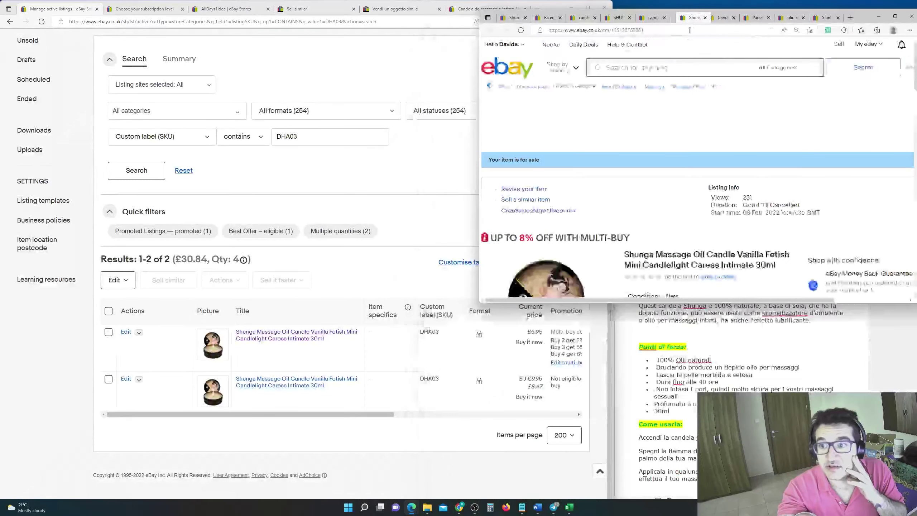
Step: Return to the Italian similar-item form and bring up the vanilla candle listing beside it for reference
click(392, 9)
click(485, 9)
click(407, 9)
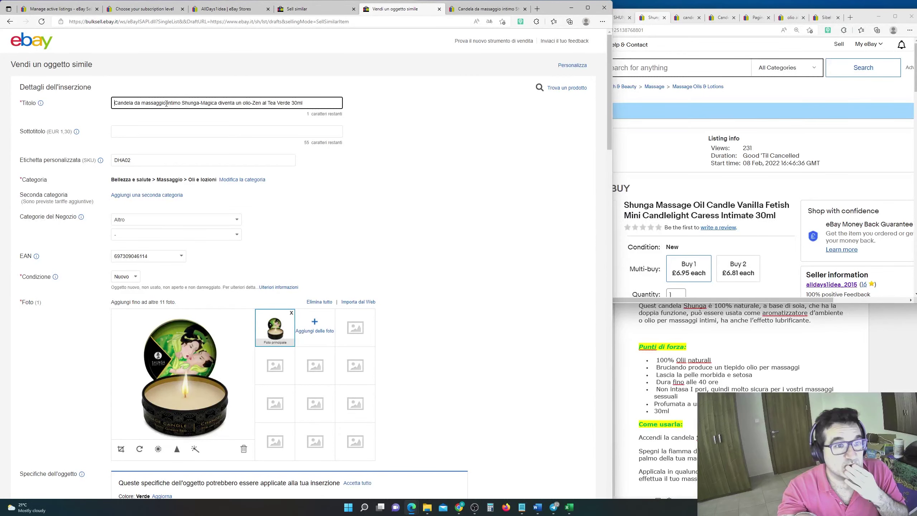
click(686, 17)
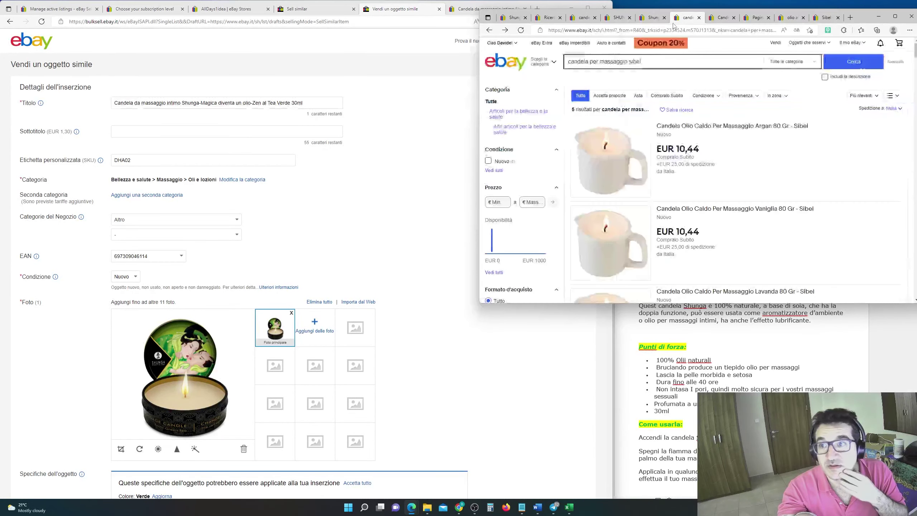
click(651, 17)
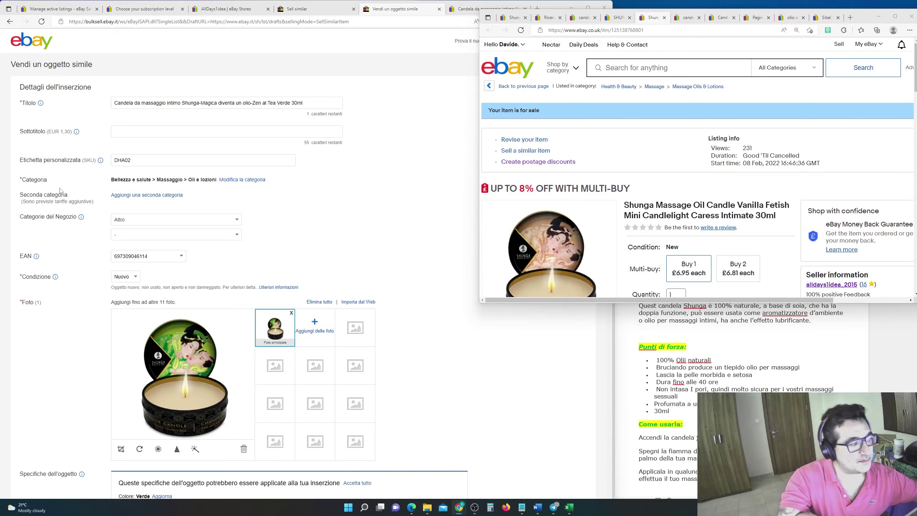
Step: Retitle the listing "Candela per Massaggio caldo Olio da Massaggi Erotici Sensuali alla Vaniglia 30ml" and set its custom label to DHA03
triple_click(302, 104)
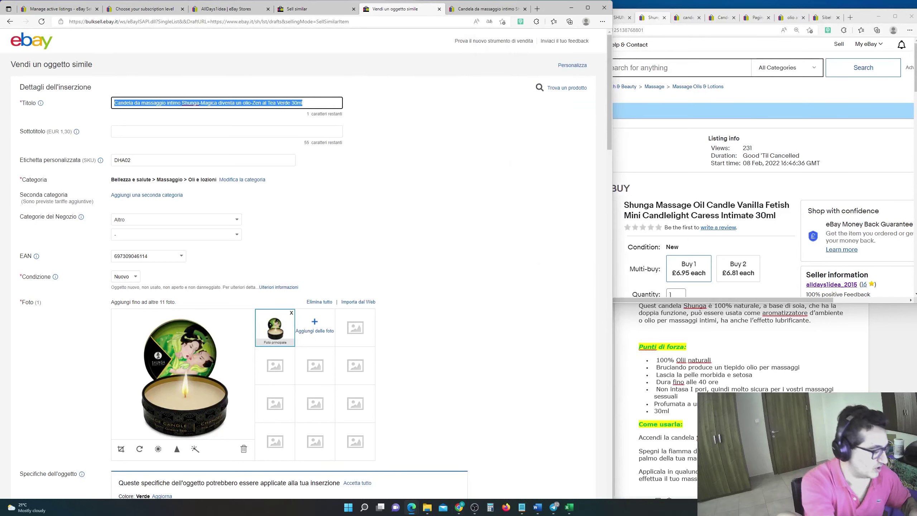
text(Ca)
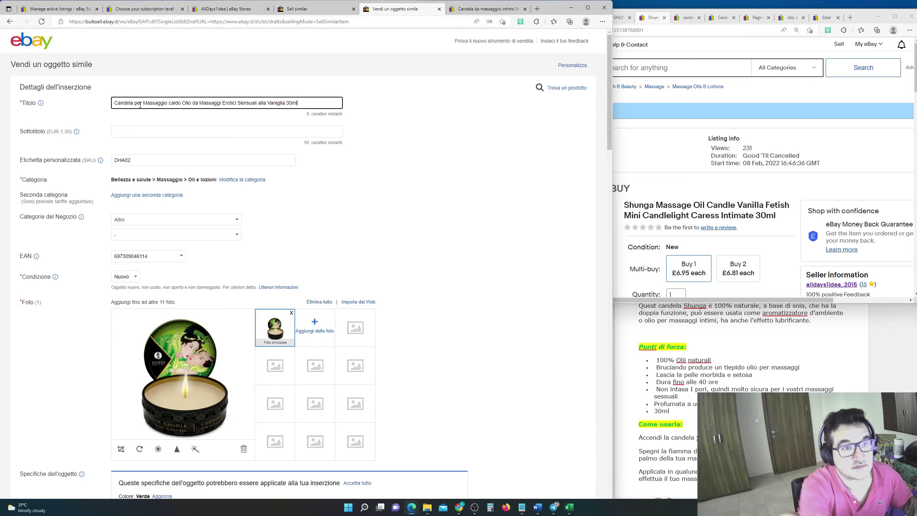
click(176, 163)
key(BackSpace)
text(3)
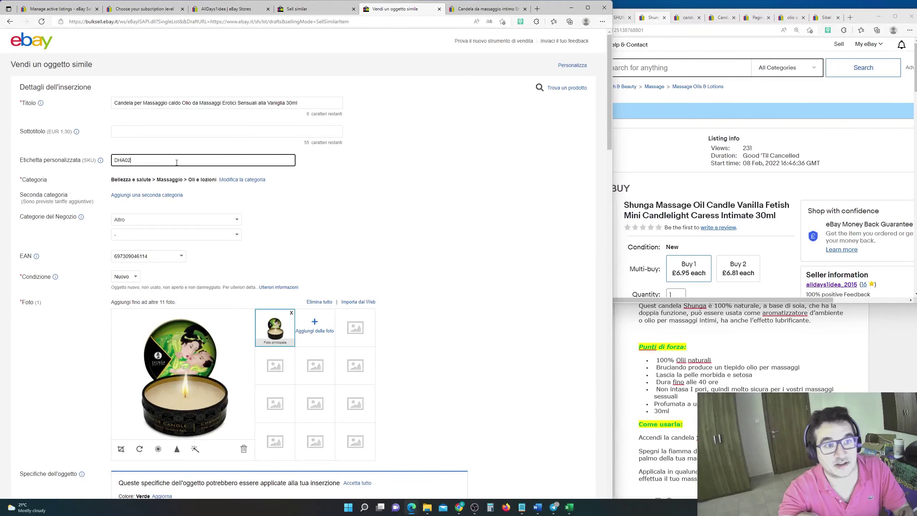
Step: Add the custom label DHA03 as the MPN in the item specifics and apply the suggested fragrance Vaniglia
key(ctrl+a)
key(ctrl+c)
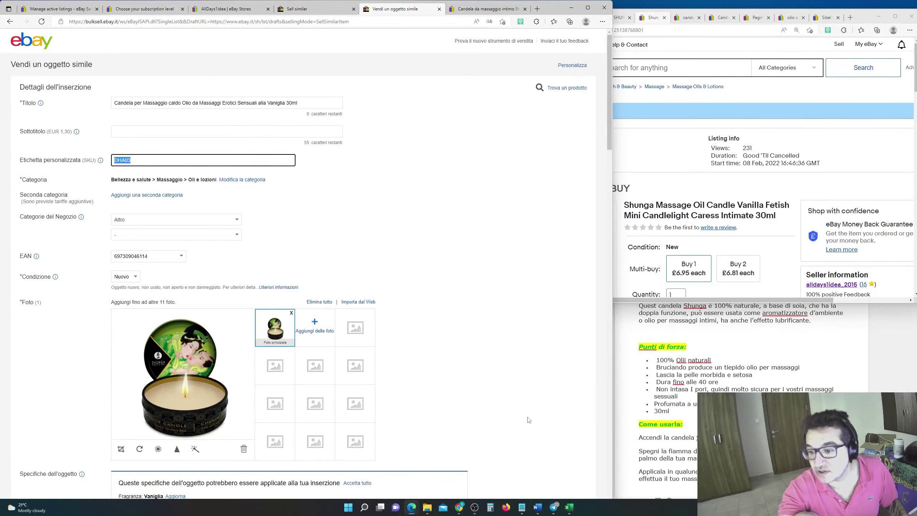
scroll(378, 310, down, 15)
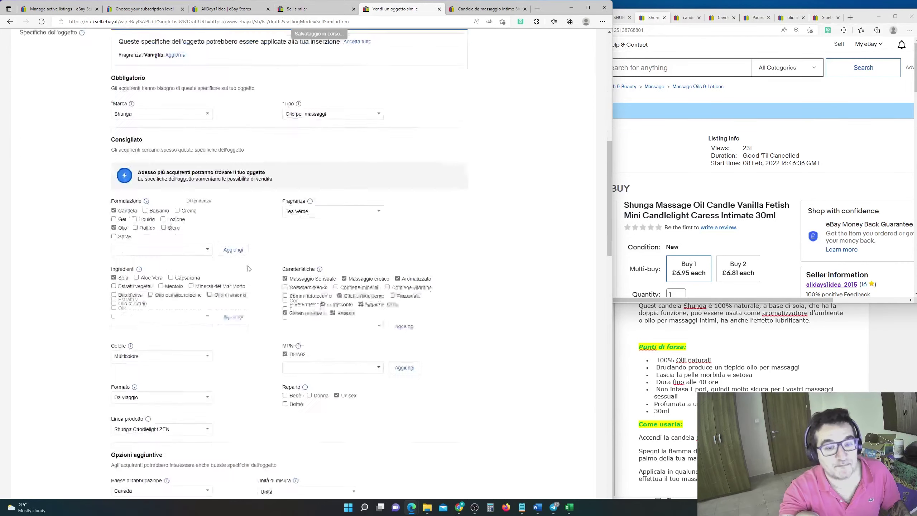
click(332, 237)
key(ctrl+v)
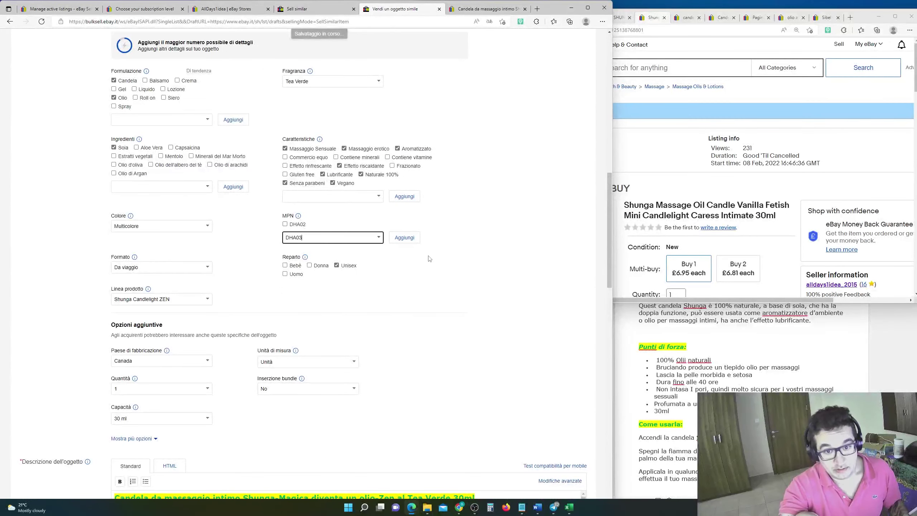
click(405, 237)
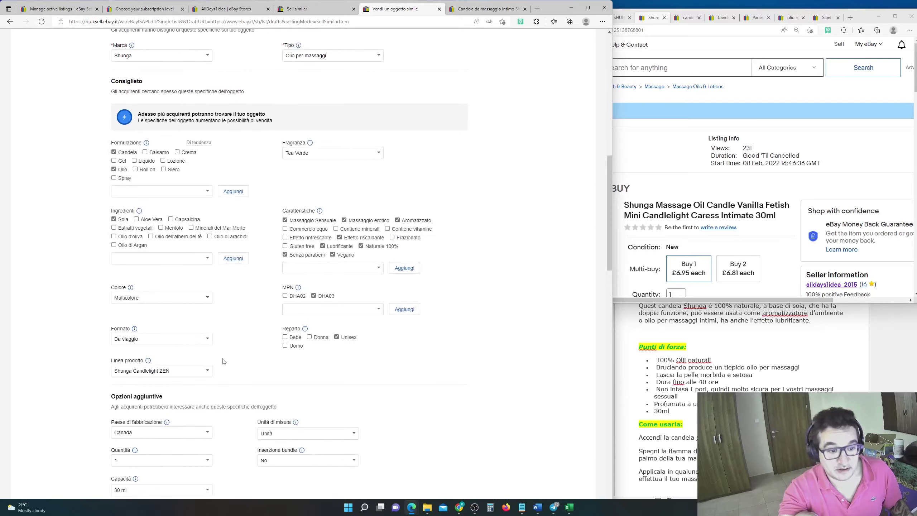
scroll(193, 276, up, 4)
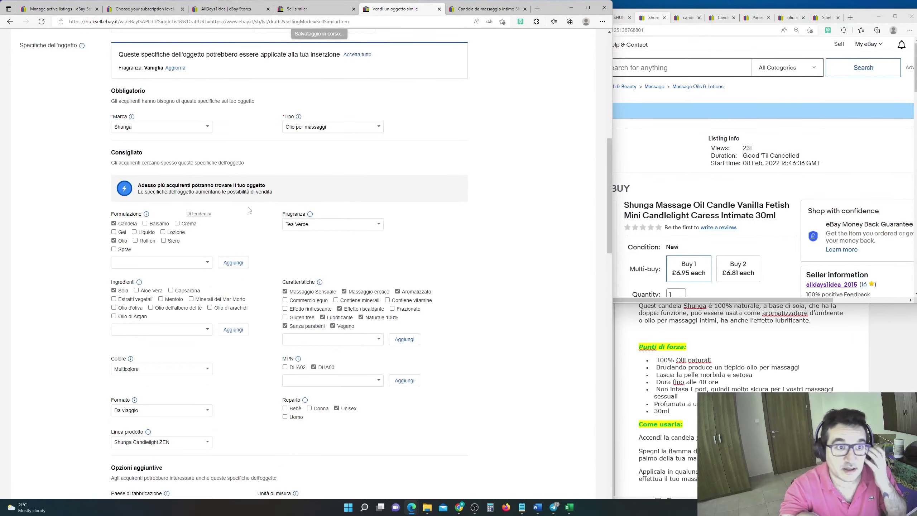
click(175, 68)
scroll(217, 173, up, 12)
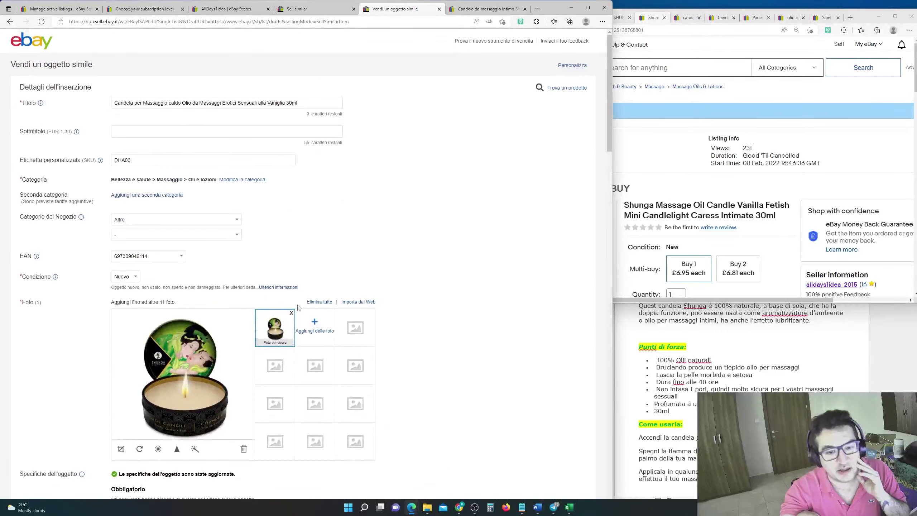
click(291, 313)
click(626, 194)
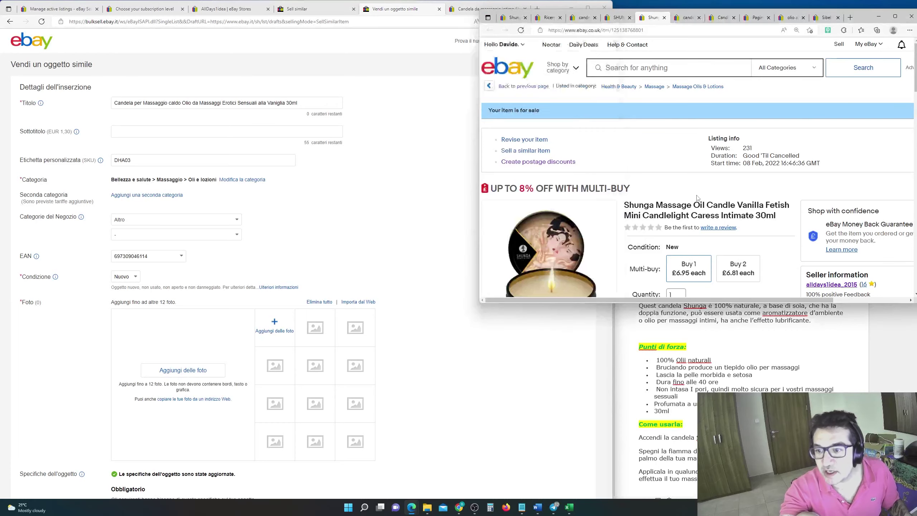
scroll(626, 194, down, 6)
scroll(626, 194, down, 5)
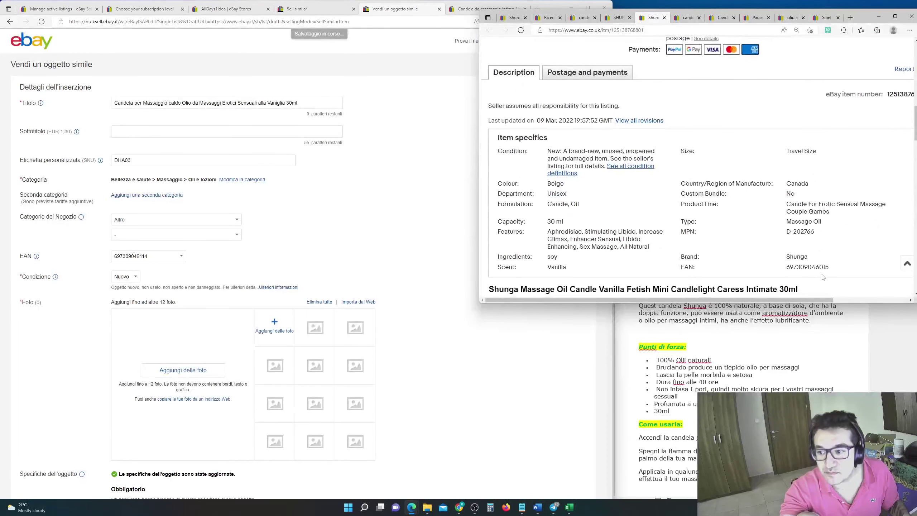
double_click(824, 269)
key(ctrl+c)
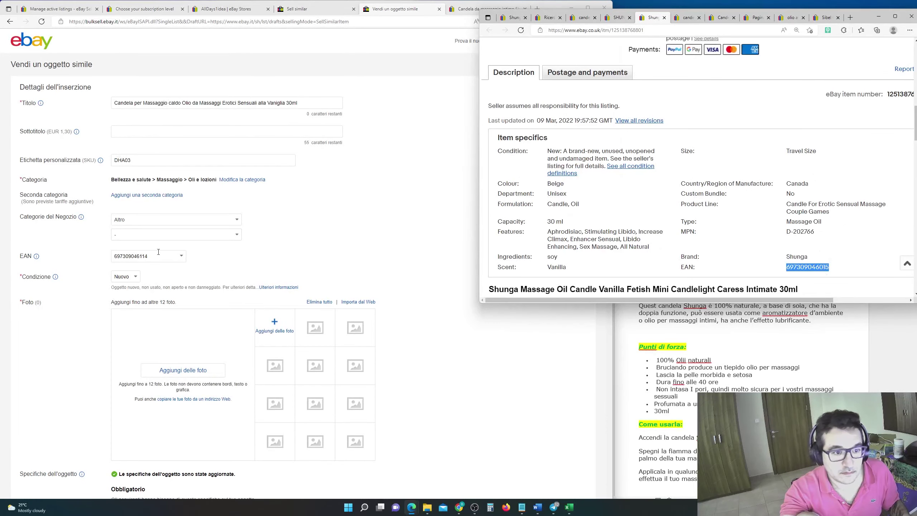
double_click(158, 252)
key(ctrl+v)
Step: Upload the vanilla candle image from the computer as the listing's main photo
scroll(702, 199, down, 4)
click(701, 199)
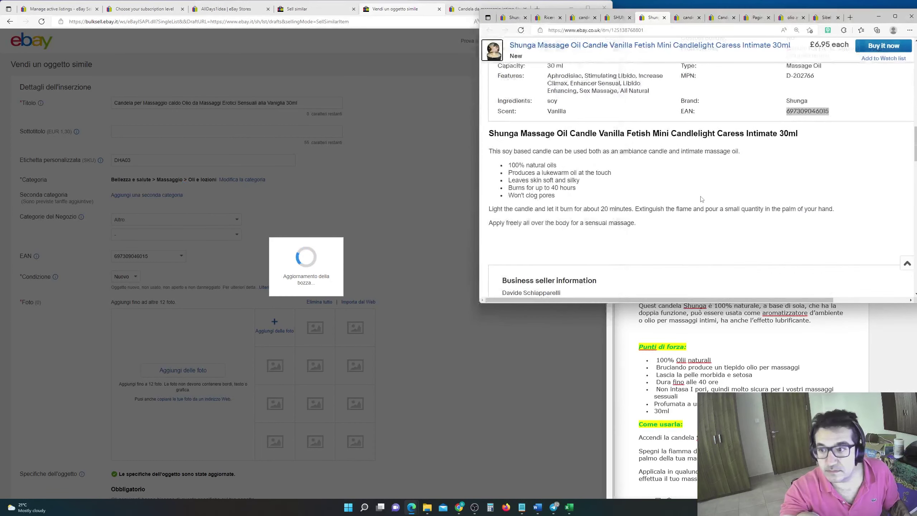
scroll(701, 199, down, 3)
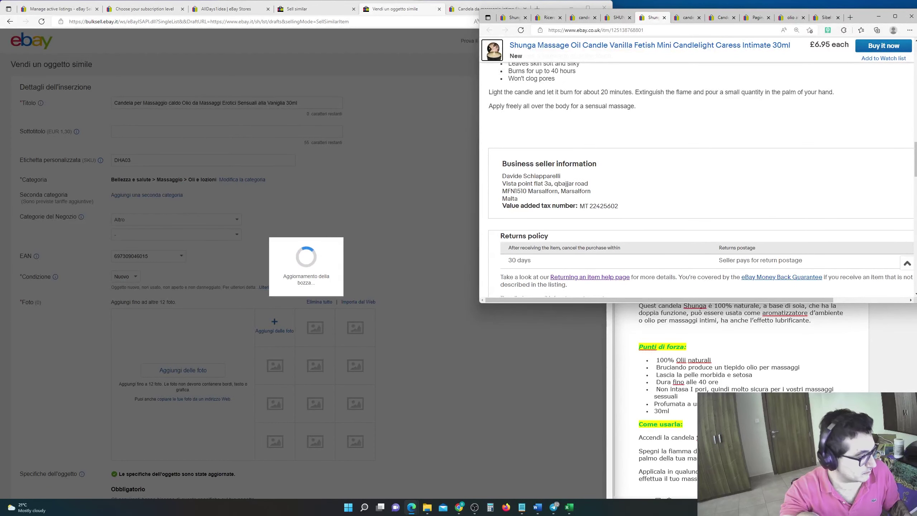
key(super+d)
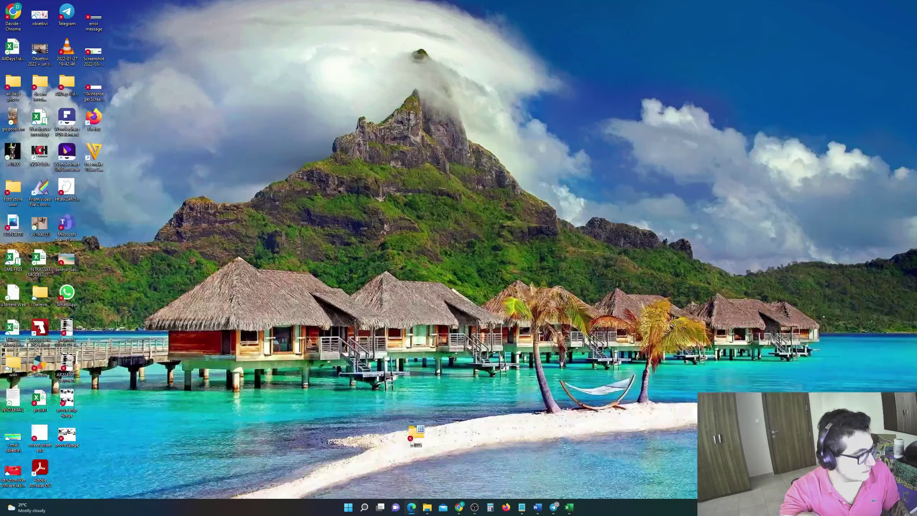
key(super+d)
drag(175, 315, 275, 329)
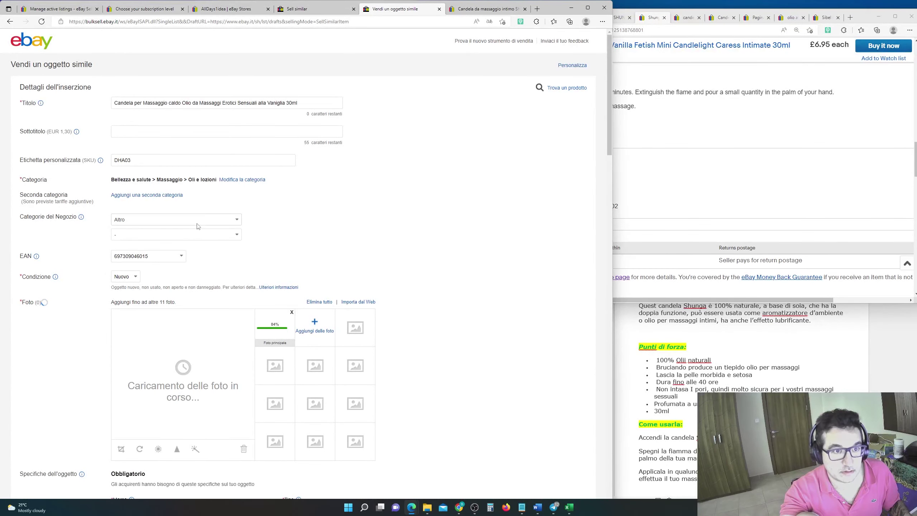
Step: Replace the heading of the description in Word with the new listing title and highlight it in yellow
scroll(198, 226, down, 10)
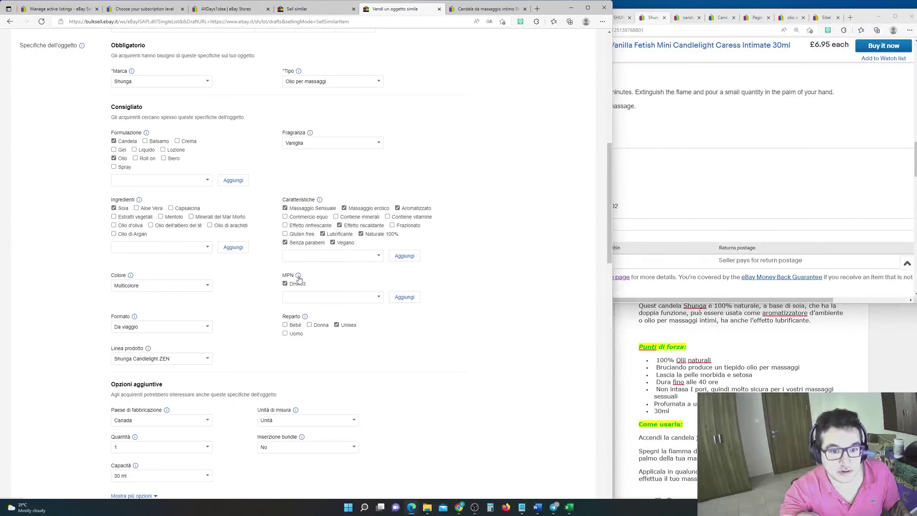
scroll(76, 318, down, 7)
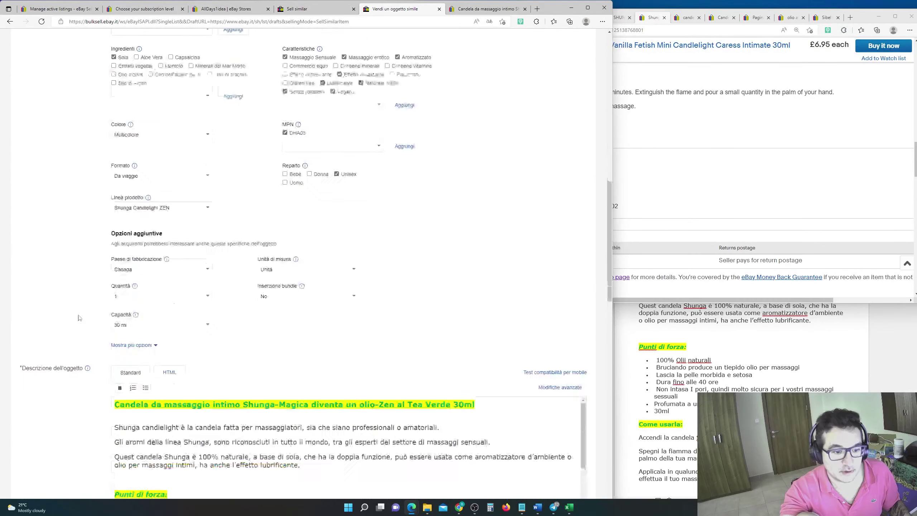
scroll(409, 271, up, 20)
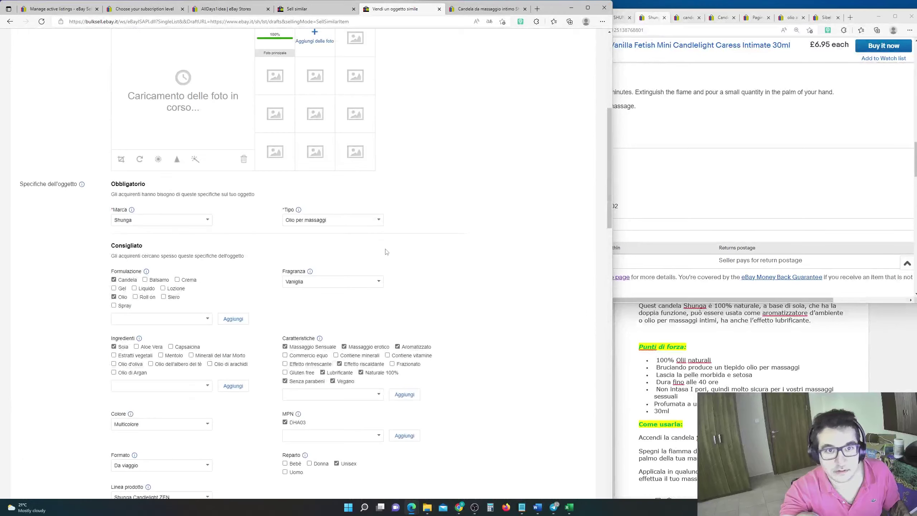
click(310, 98)
key(ctrl+a)
key(ctrl+c)
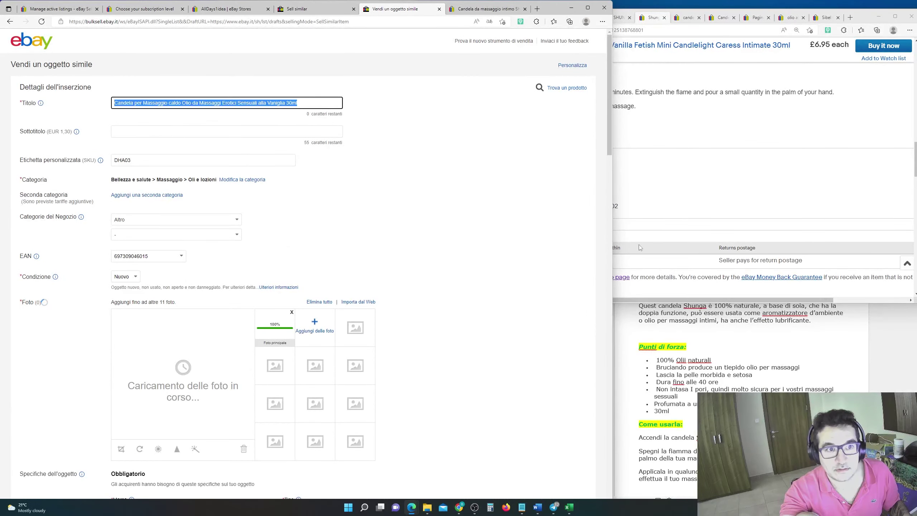
click(733, 358)
double_click(702, 244)
triple_click(702, 245)
key(ctrl+v)
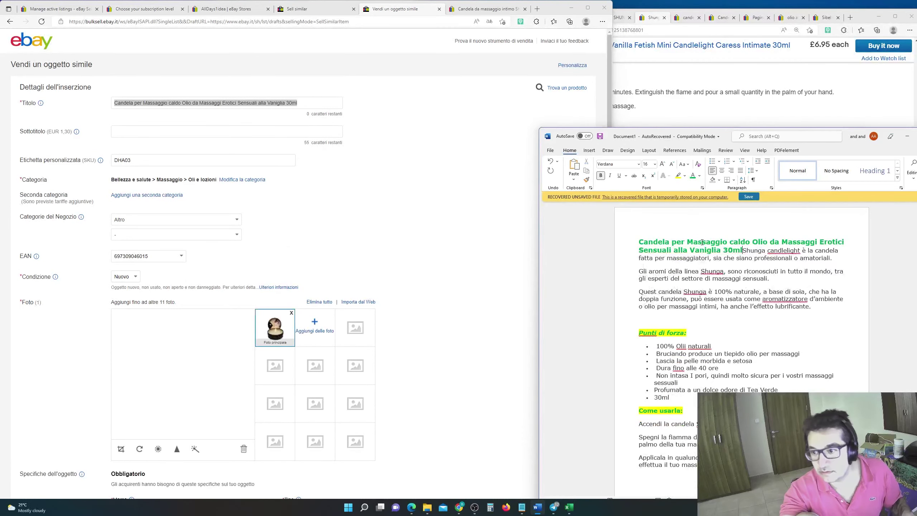
triple_click(708, 242)
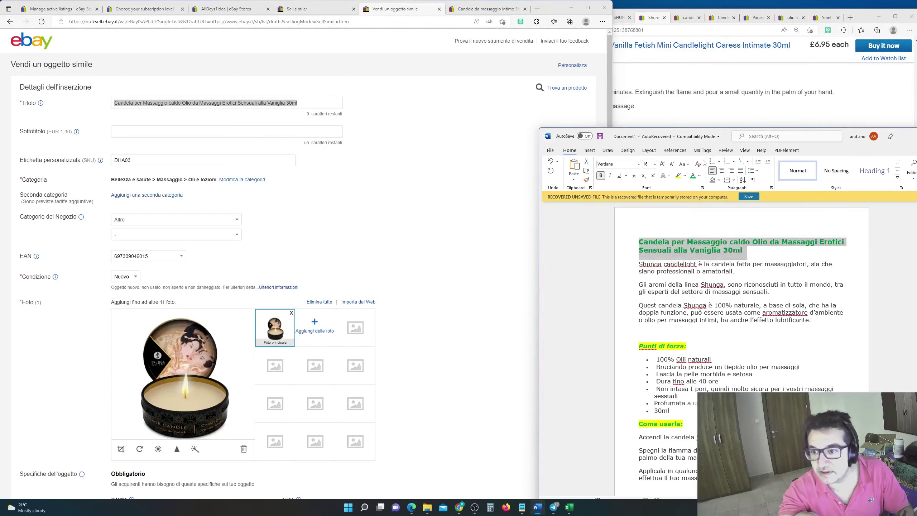
click(678, 175)
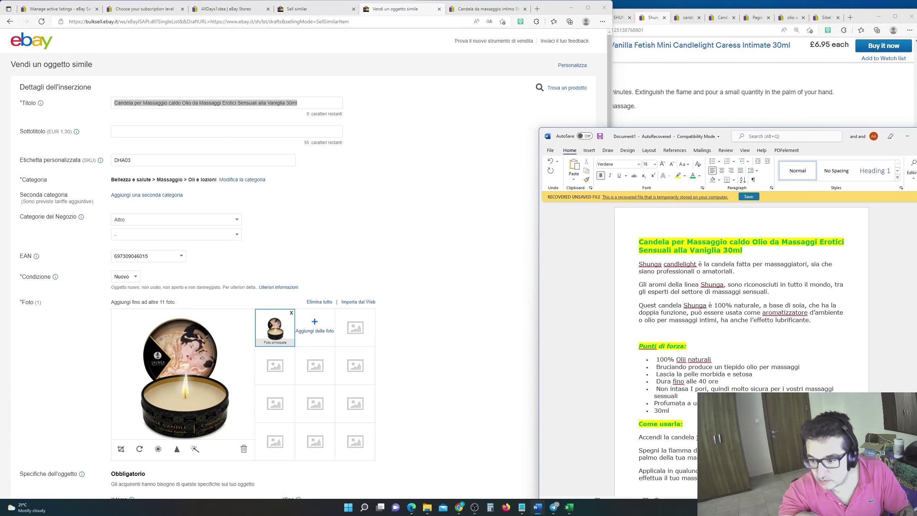
Step: Change the scent bullet in Word to "Profumata a un dolce aroma della Vaniglia" and replace the eBay listing's description with the full Word text
click(670, 411)
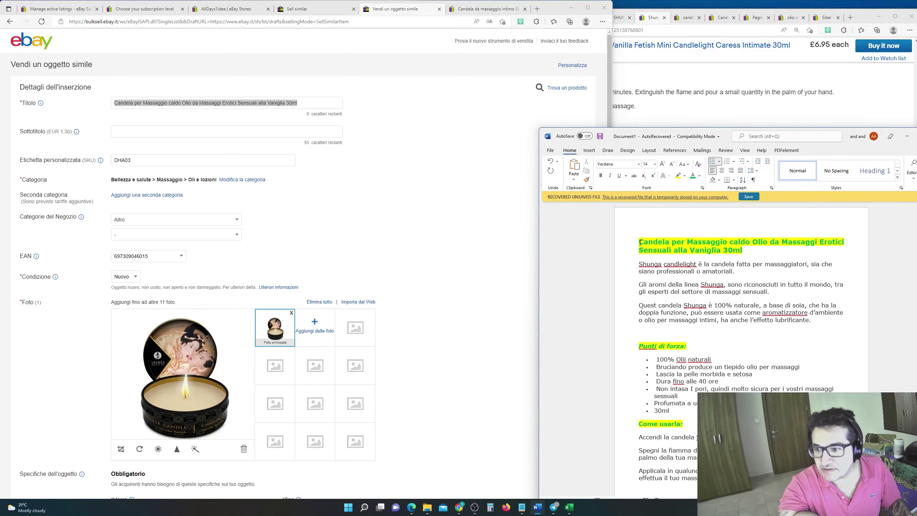
drag(640, 243, 655, 381)
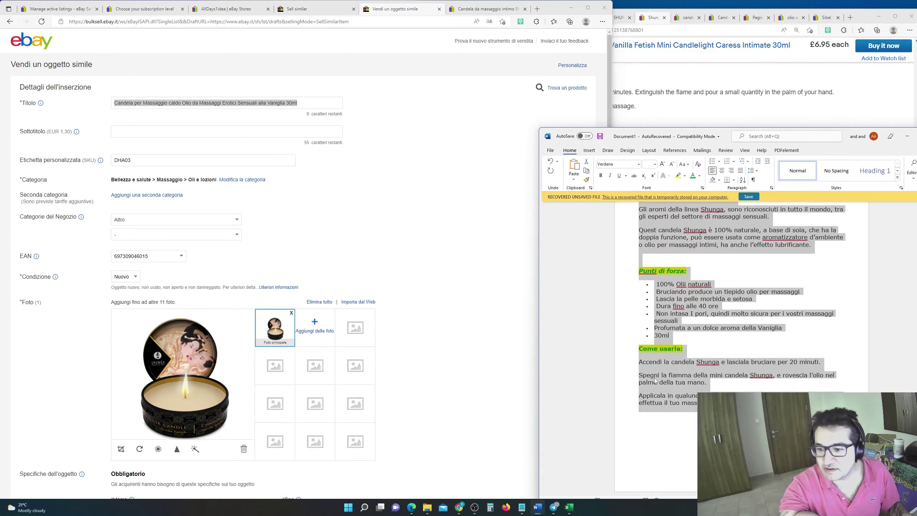
scroll(372, 267, down, 15)
click(374, 269)
scroll(374, 269, up, 6)
scroll(289, 253, down, 10)
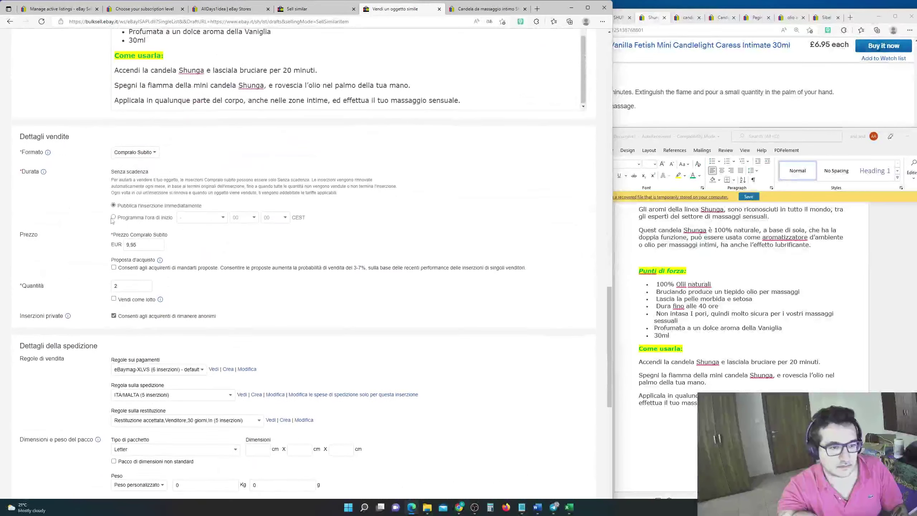
Step: Set the Buy It Now price to EUR 9.90 and submit the vanilla candle listing for sale
scroll(122, 181, down, 10)
scroll(130, 144, up, 6)
click(135, 98)
key(BackSpace)
text(0)
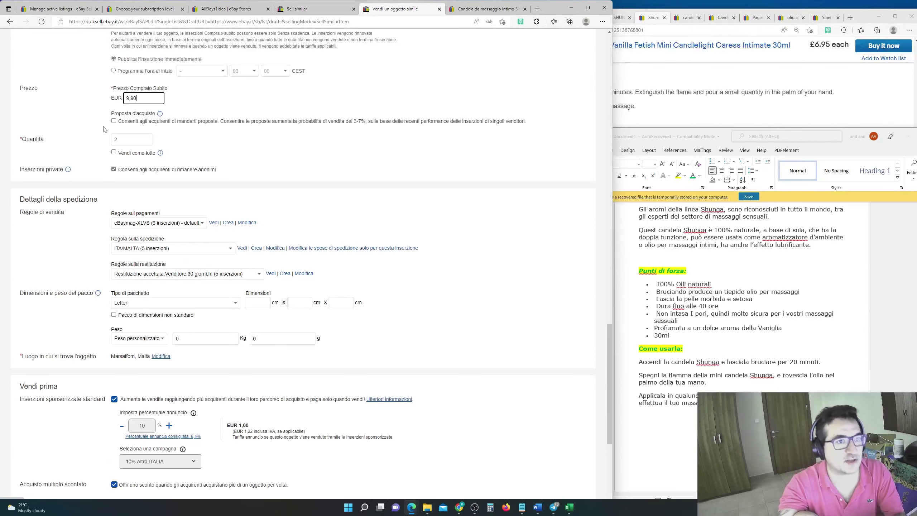
scroll(125, 209, down, 5)
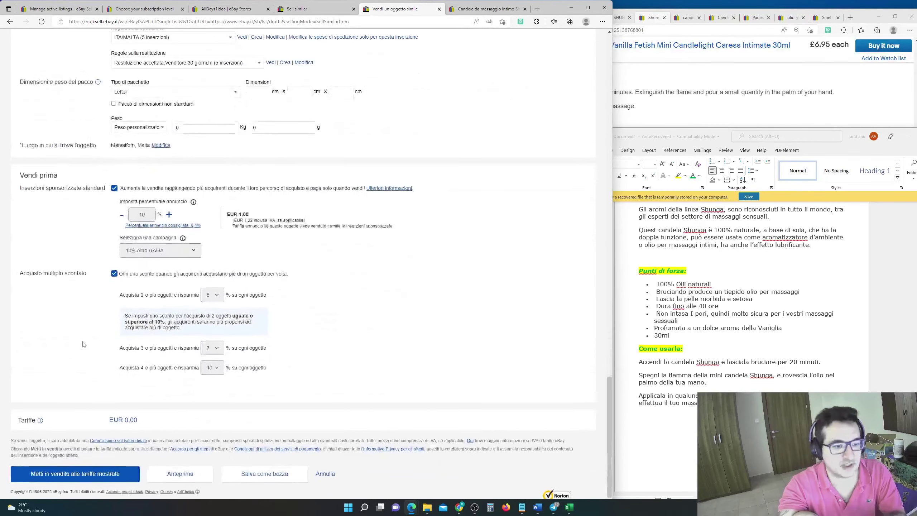
click(81, 476)
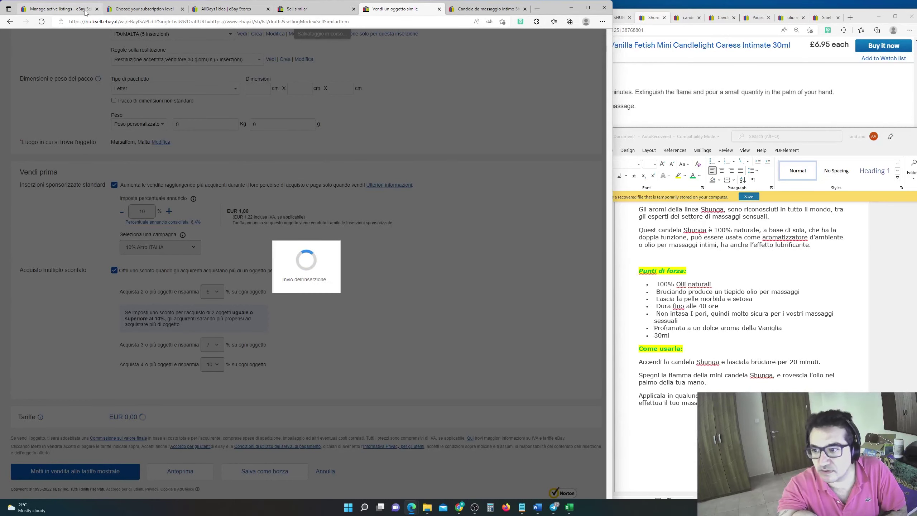
Step: Search the active listings for the custom label DHA01
click(58, 8)
click(302, 134)
key(BackSpace)
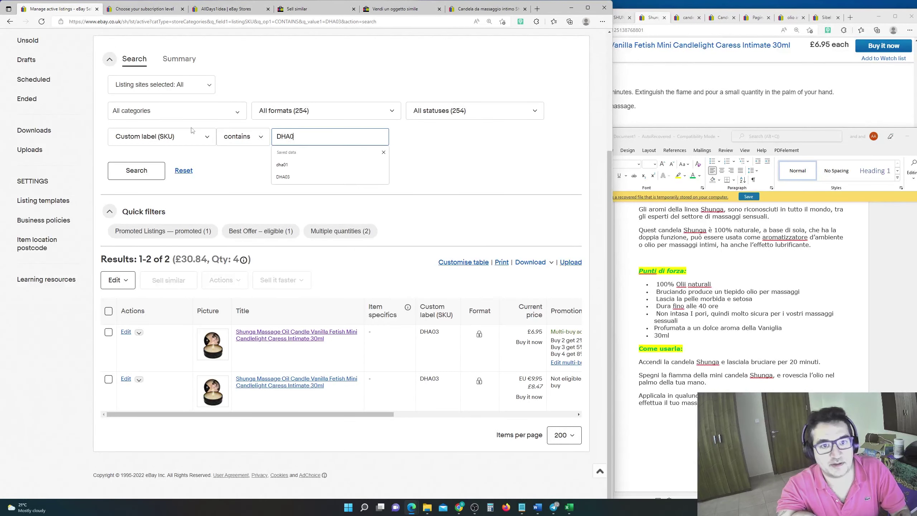
text(2)
scroll(392, 177, up, 5)
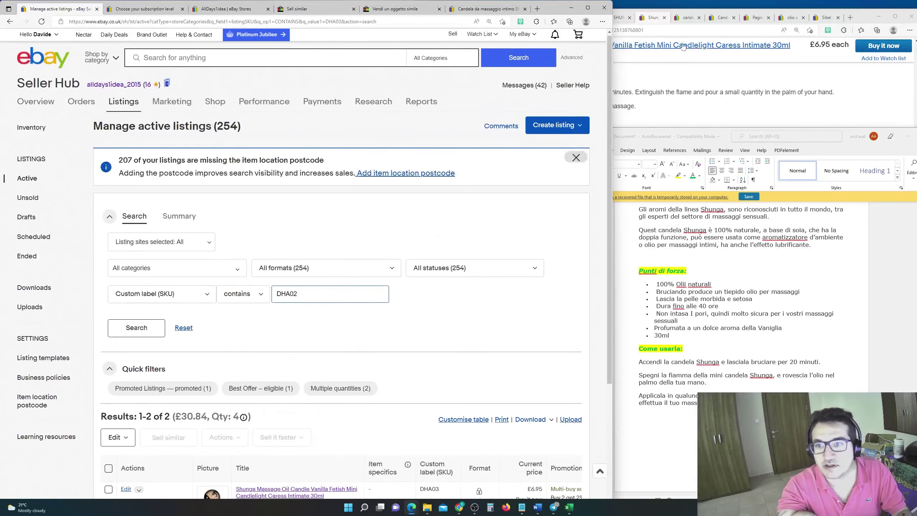
key(BackSpace)
text(1)
click(136, 330)
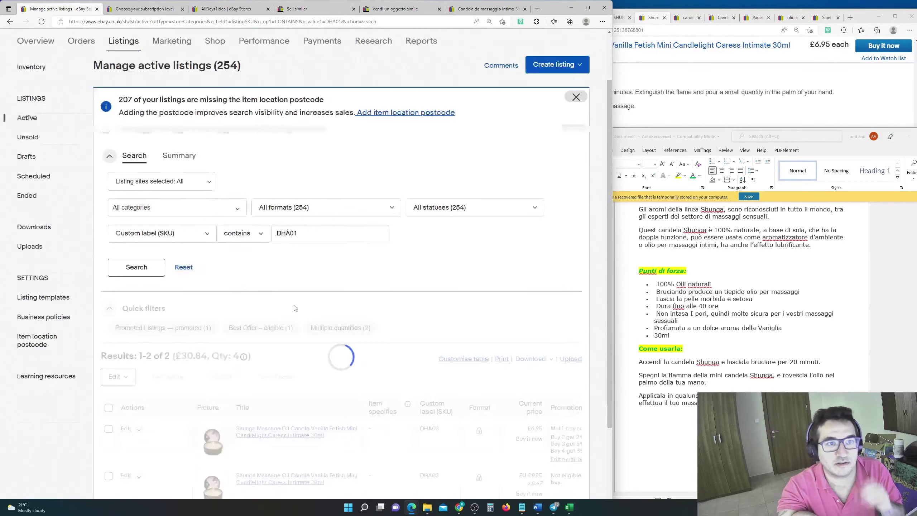
scroll(462, 317, down, 5)
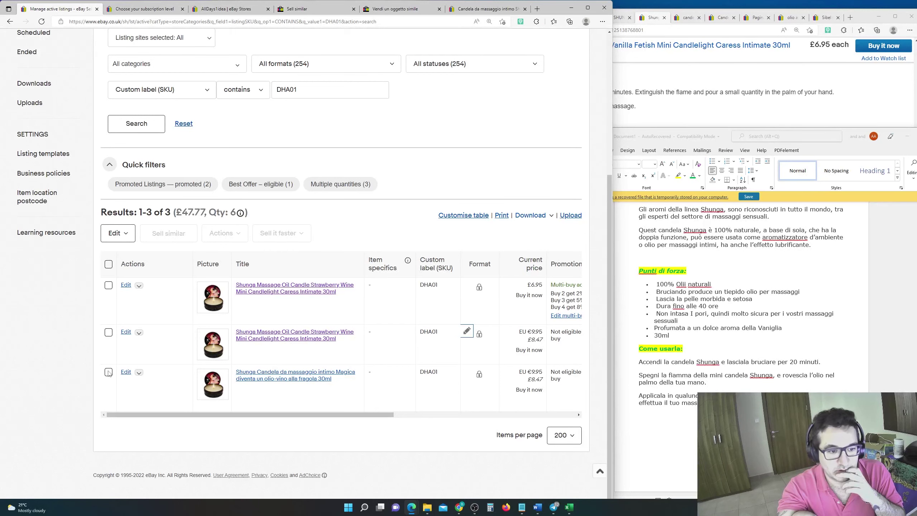
Step: Open the Italian strawberry candle listing for editing in a new tab and switch to it
right_click(128, 374)
click(168, 240)
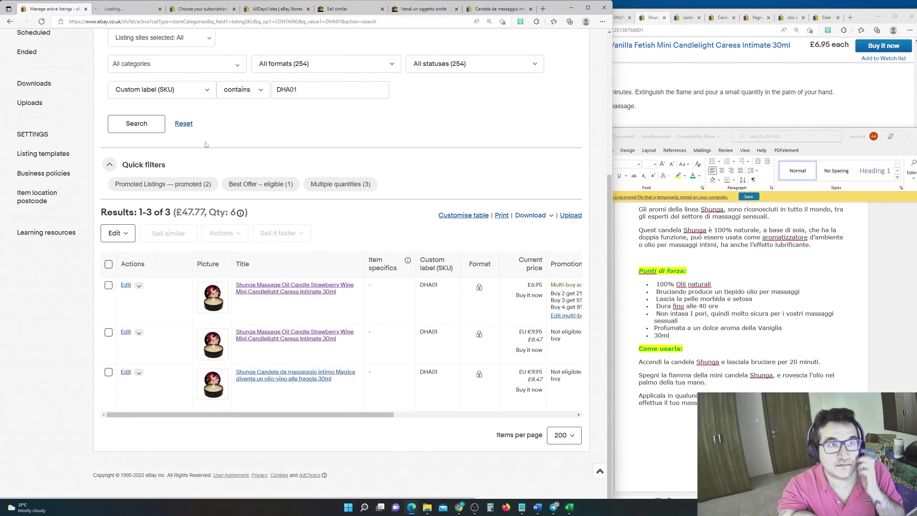
key(ctrl+Tab)
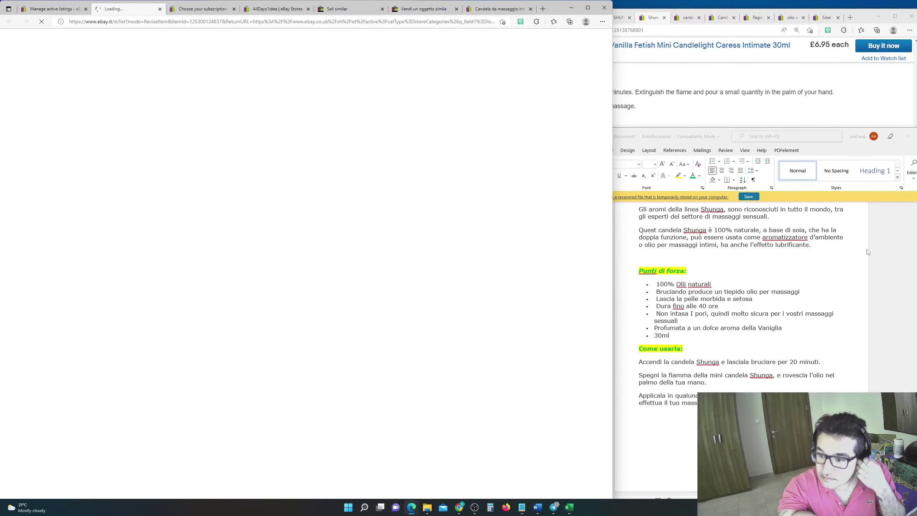
click(644, 109)
click(616, 17)
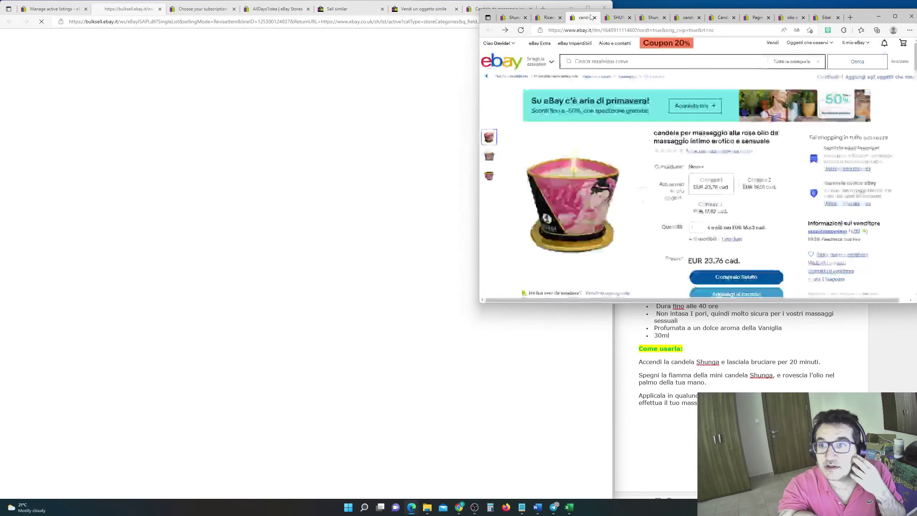
scroll(626, 89, down, 5)
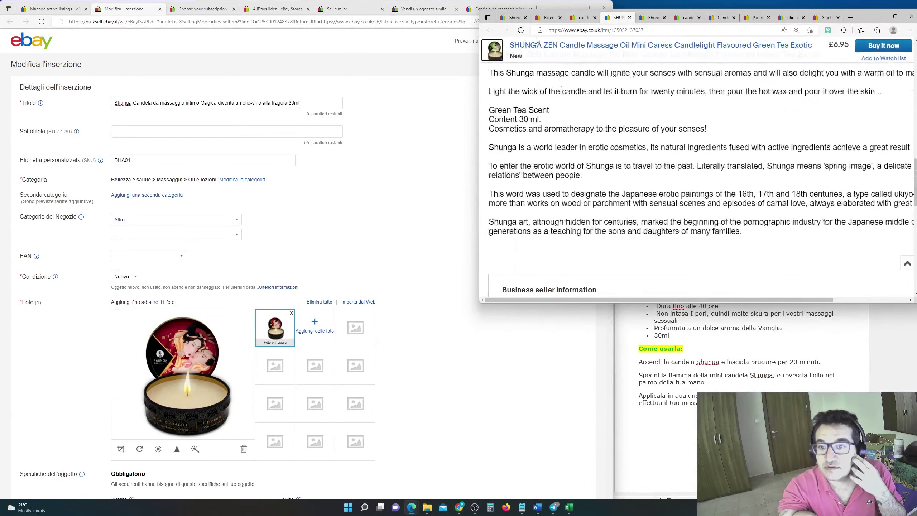
click(513, 17)
scroll(747, 193, up, 10)
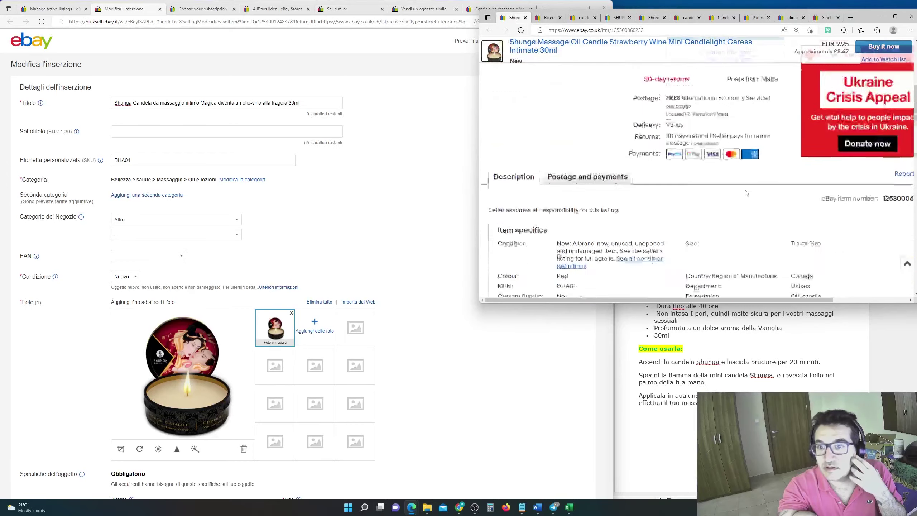
scroll(634, 286, down, 5)
scroll(634, 285, down, 1)
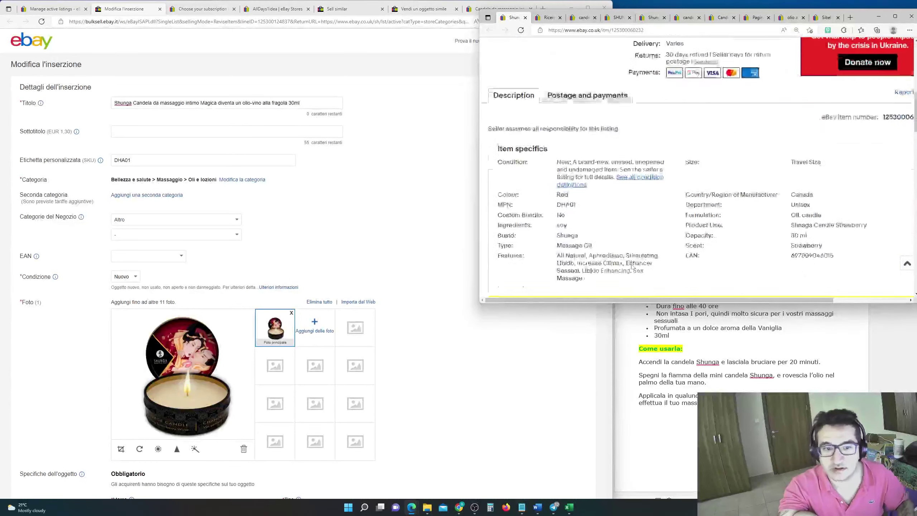
double_click(799, 248)
key(ctrl+c)
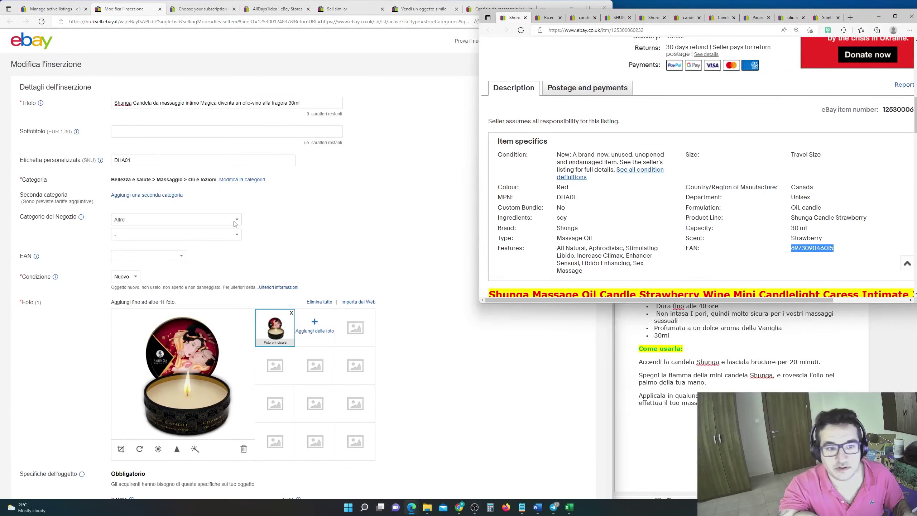
click(140, 258)
key(ctrl+v)
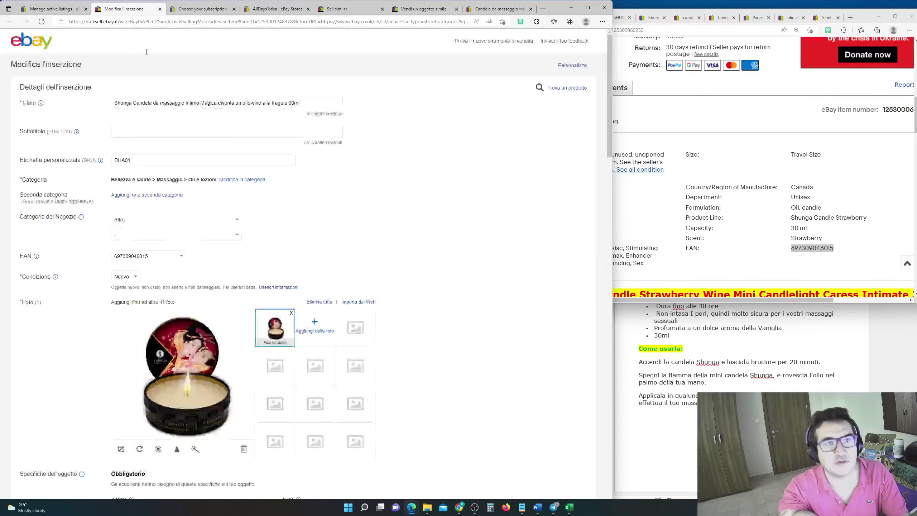
Step: Change the strawberry listing's Buy It Now price to EUR 9.9 and submit the revised listing
scroll(146, 52, down, 20)
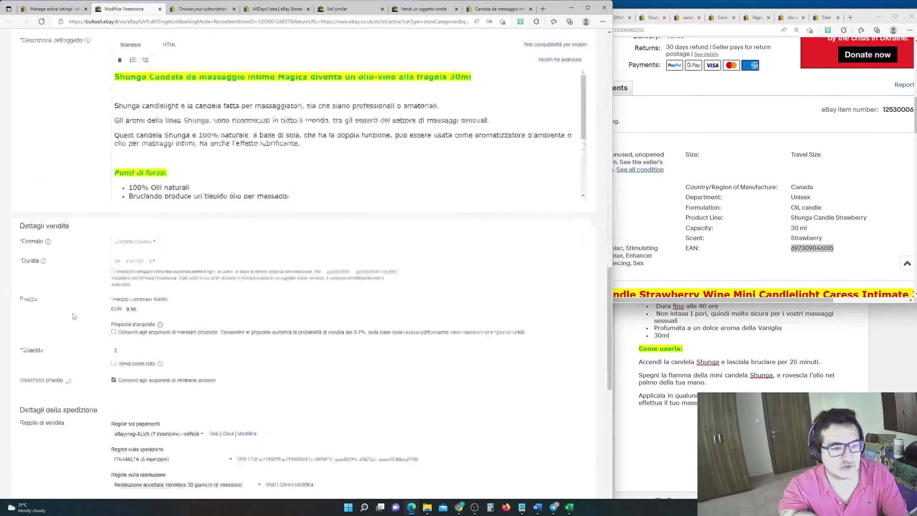
click(132, 288)
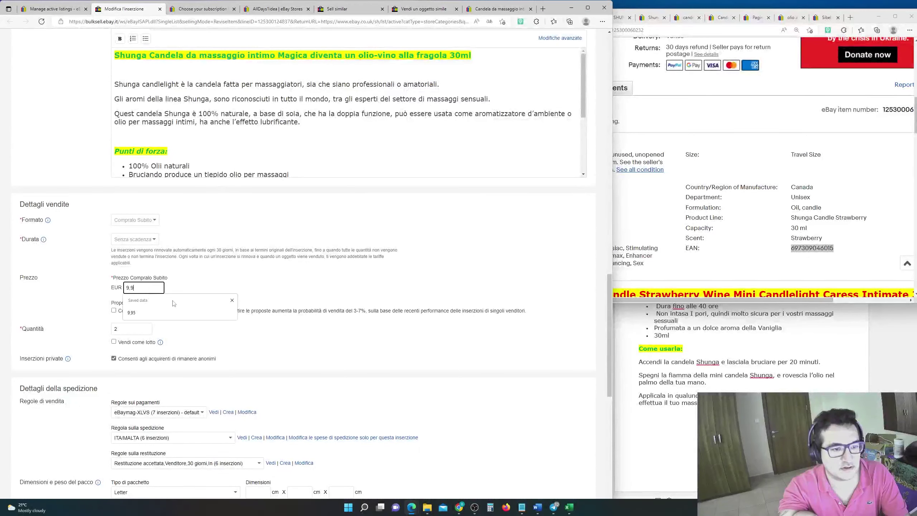
scroll(108, 361, down, 10)
click(80, 466)
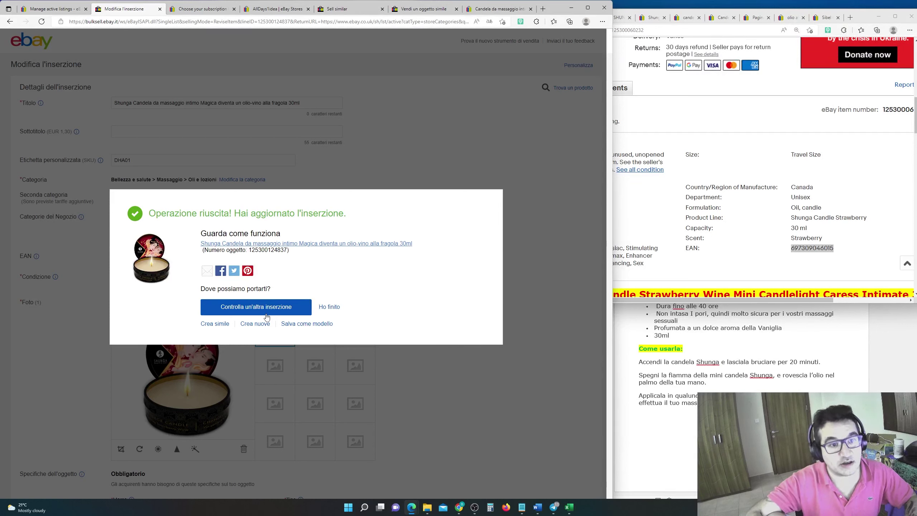
Step: Go to ebay.de in the current tab, dismiss the page translation offer and open the selling page
click(191, 18)
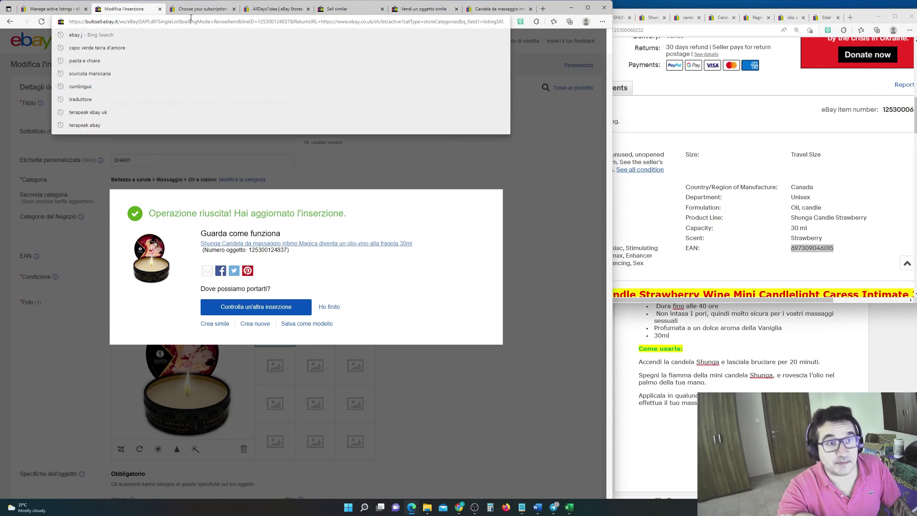
text(ebay.deù)
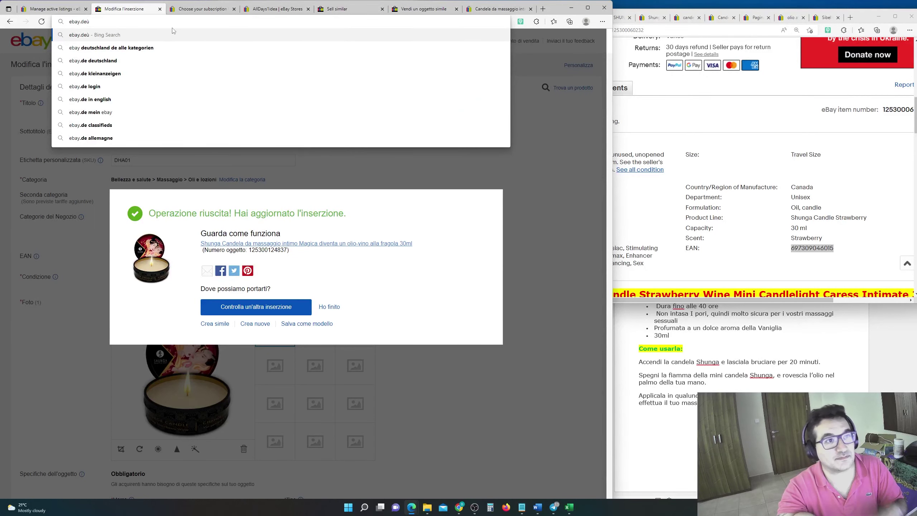
key(BackSpace)
key(Return)
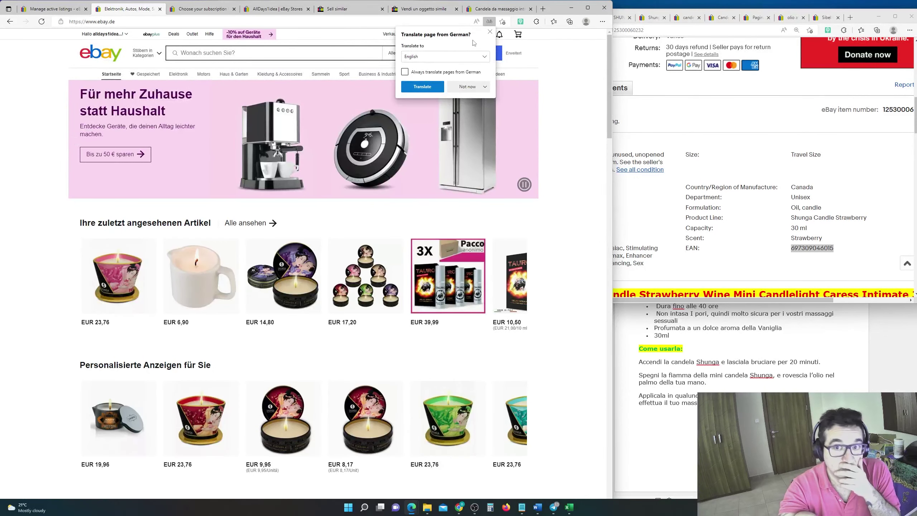
click(490, 32)
click(389, 33)
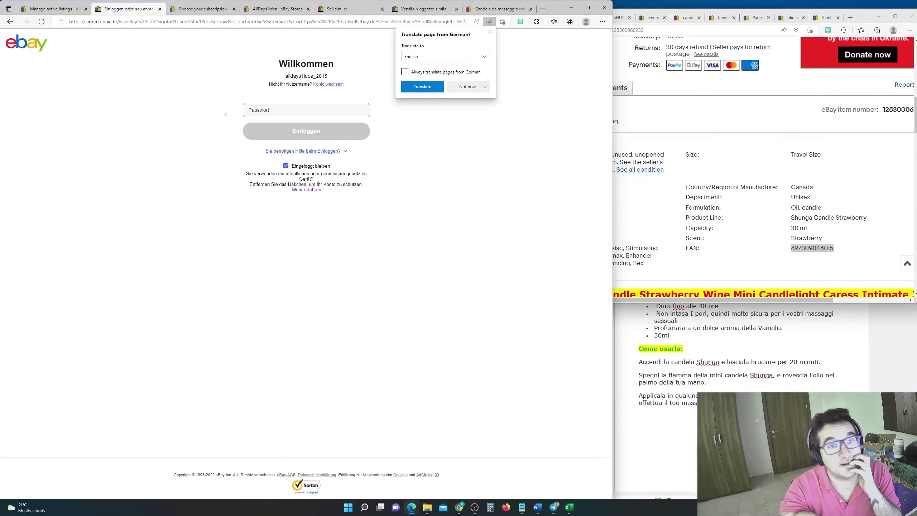
Step: Enter the account password on the German eBay sign-in page and log in
click(262, 108)
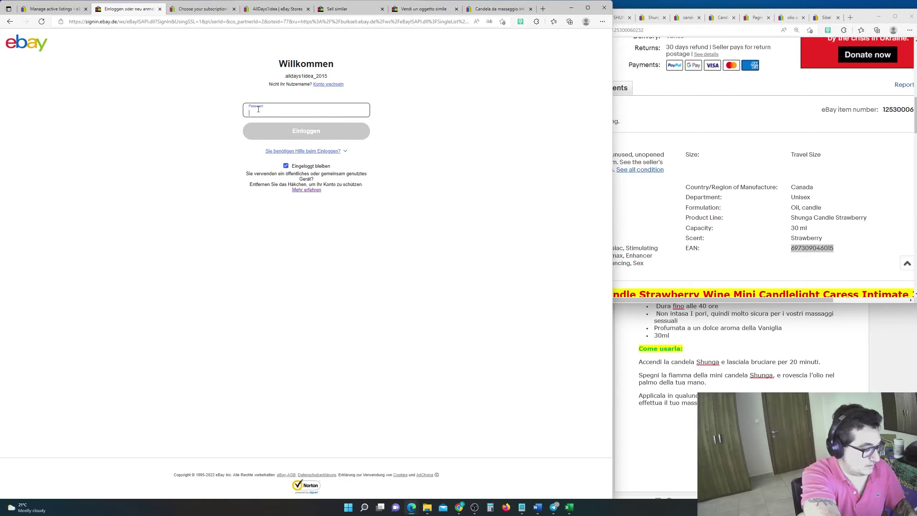
text(•••••••••••)
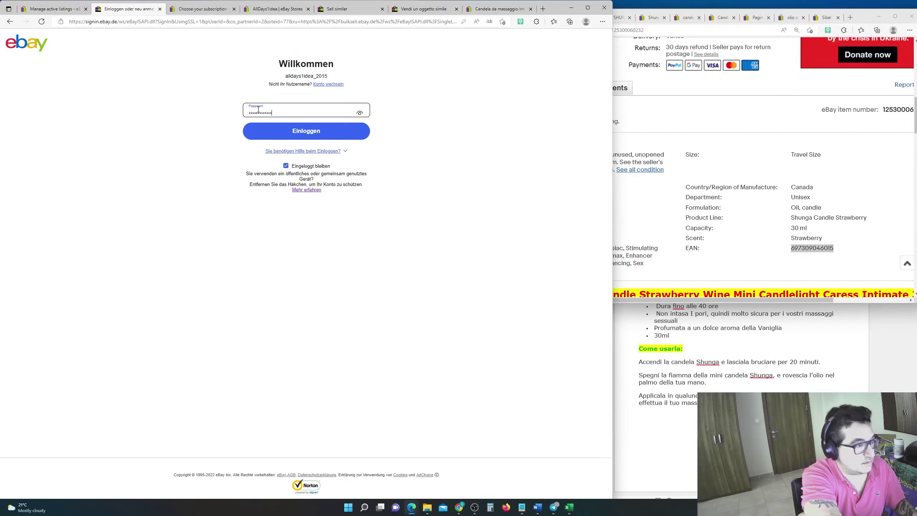
text(••)
key(Return)
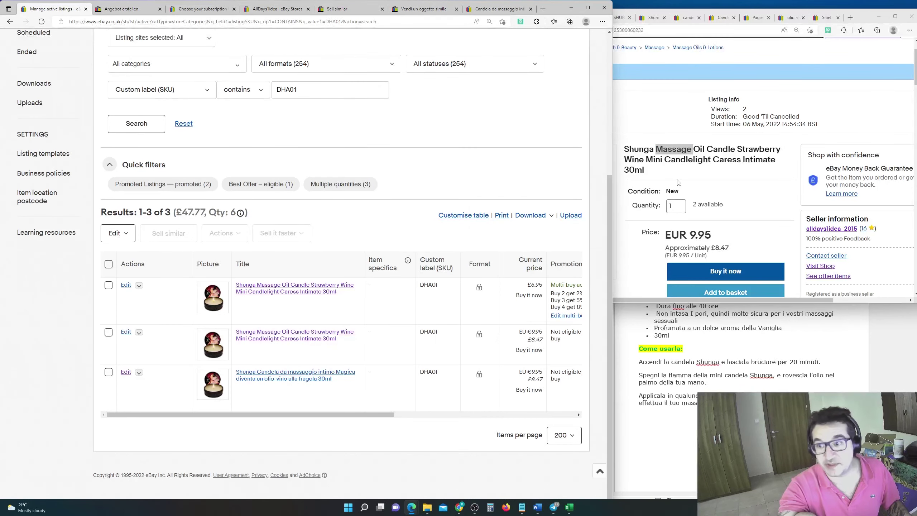
Step: Copy the strawberry candle's full English title from the UK listing and paste it into Google Translate as the source text
click(678, 183)
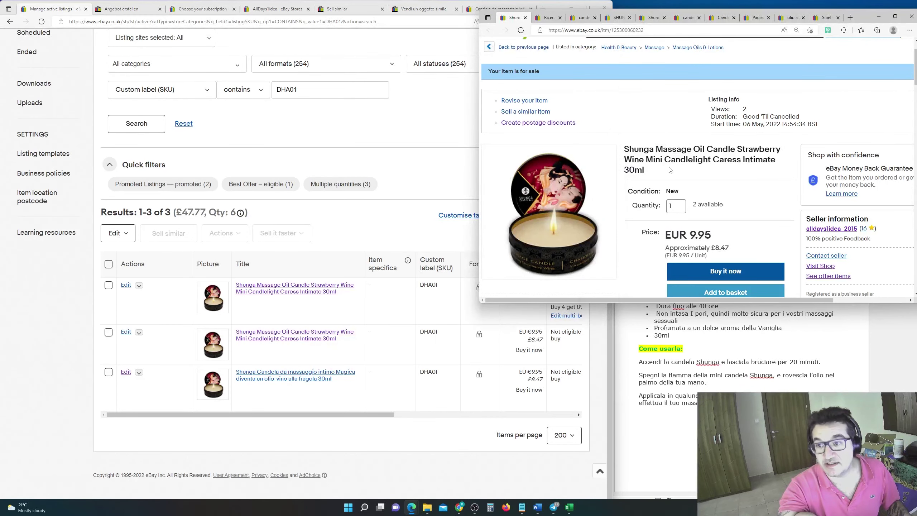
triple_click(670, 170)
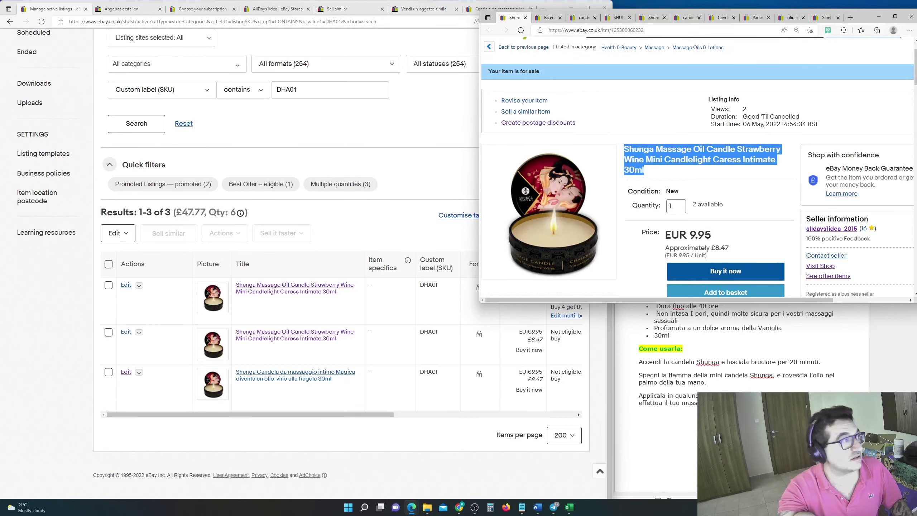
key(alt+Tab)
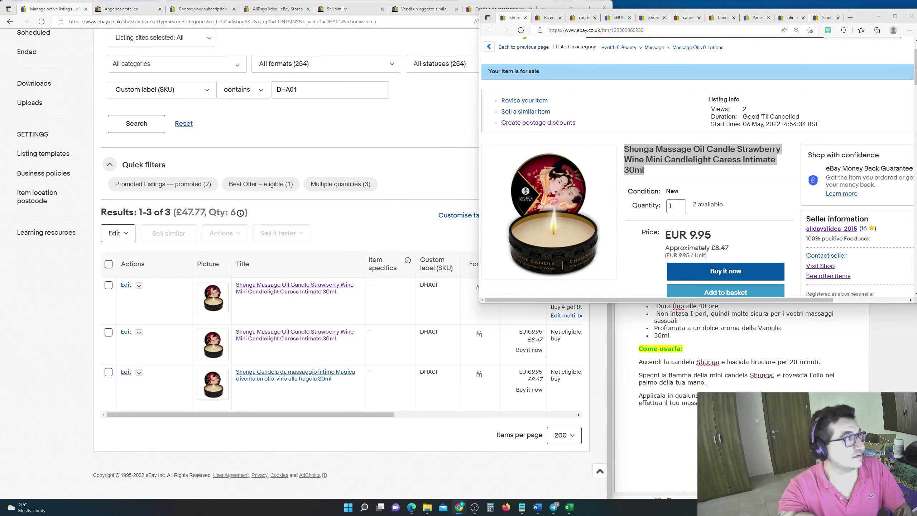
key(alt+Tab)
drag(640, 221, 639, 160)
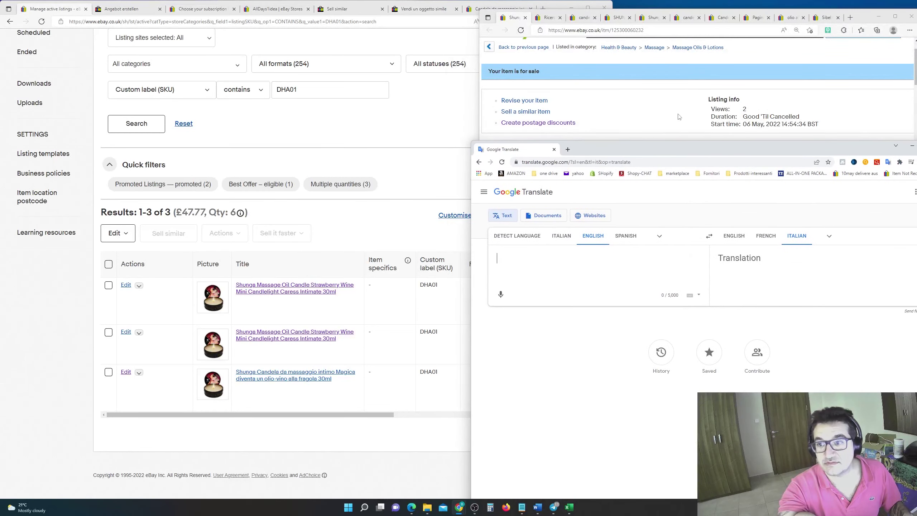
click(661, 124)
triple_click(674, 176)
key(ctrl+c)
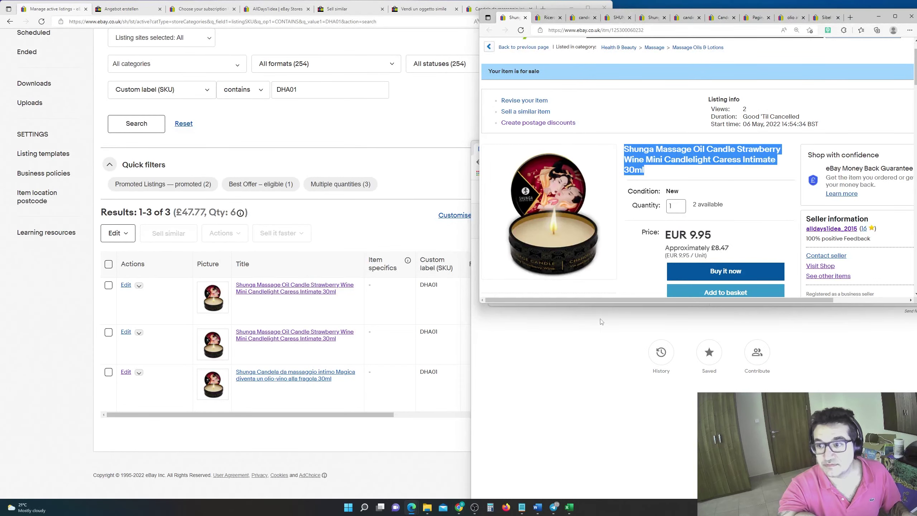
click(593, 365)
click(596, 234)
key(ctrl+v)
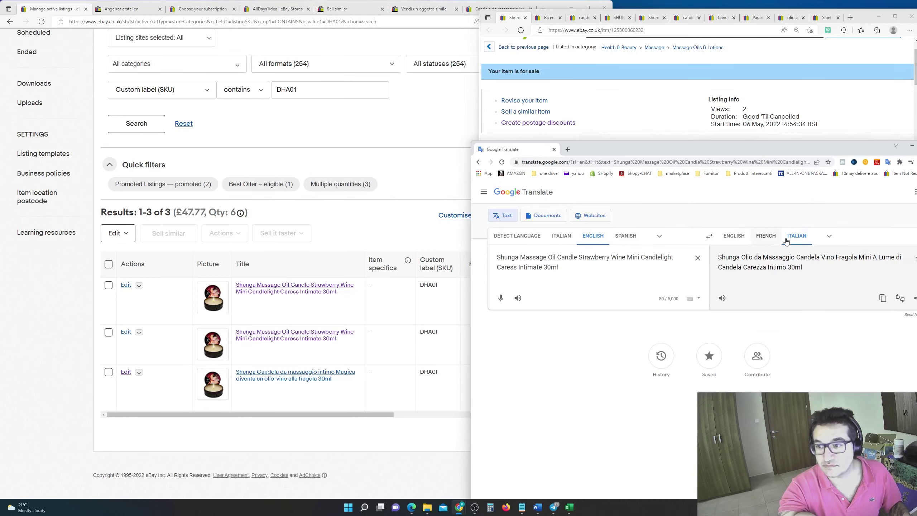
Step: Set the translation's target language to German and move the Google Translate window so the whole translation fits on screen
click(829, 237)
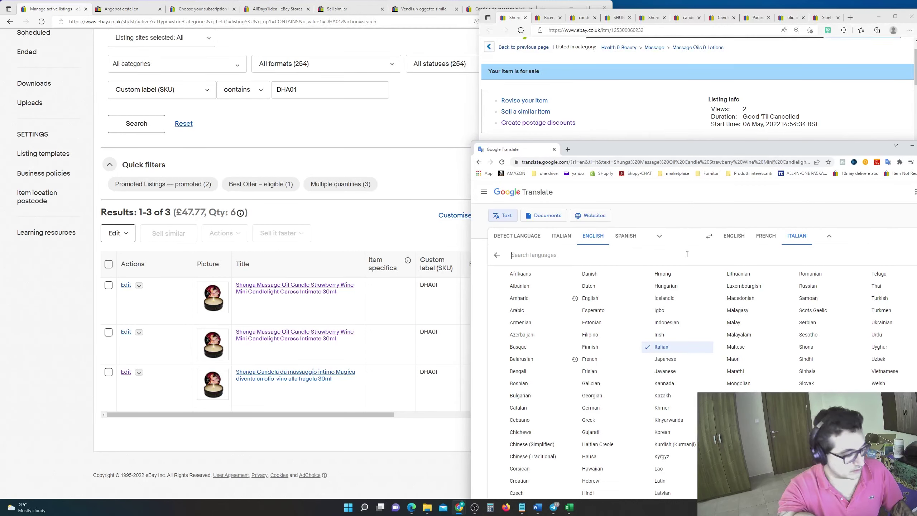
text(itl)
key(BackSpace)
key(BackSpace)
key(BackSpace)
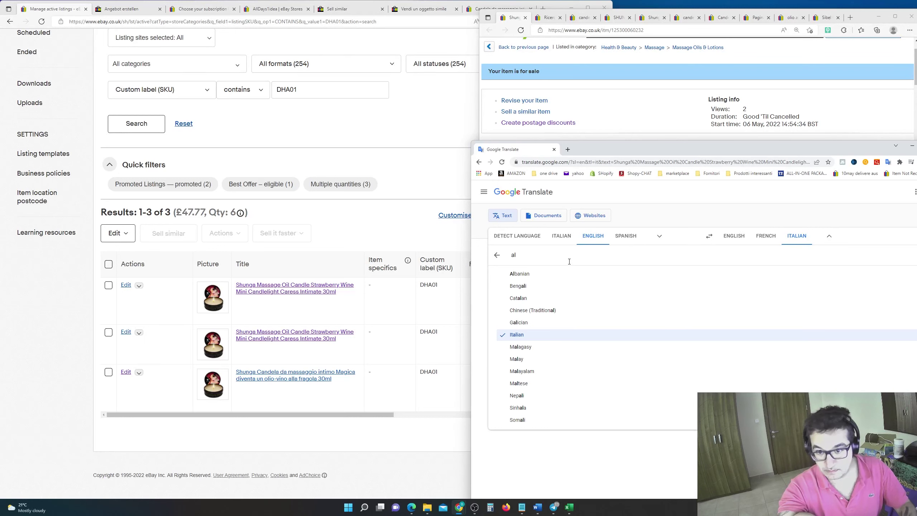
text(deu)
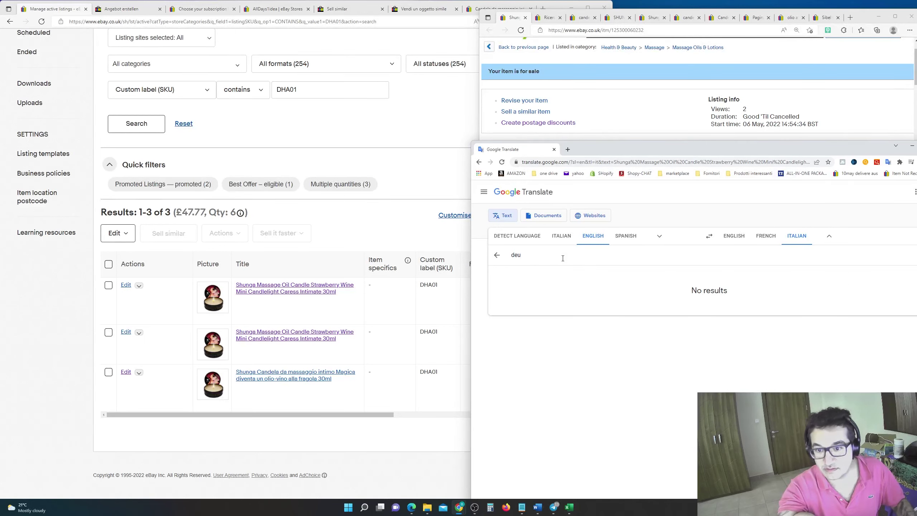
key(BackSpace)
key(BackSpace)
key(BackSpace)
text(tede)
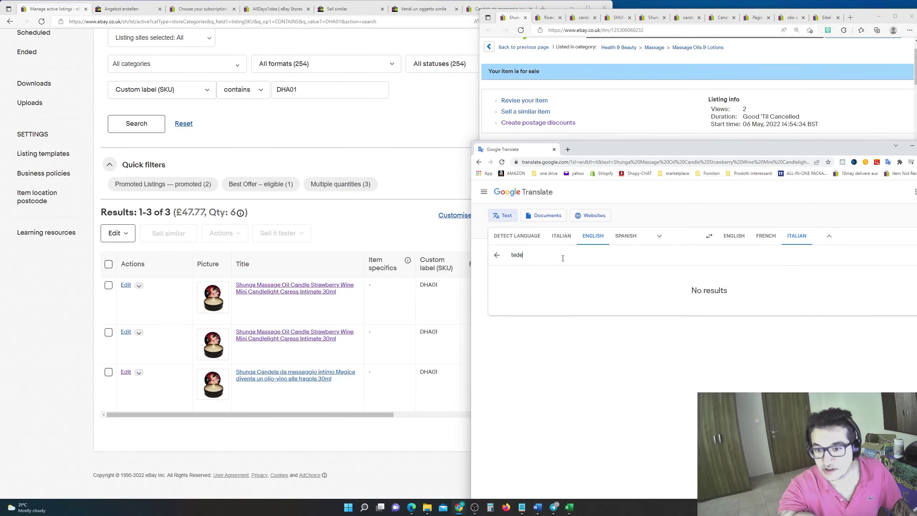
key(BackSpace)
key(BackSpace)
key(BackSpace)
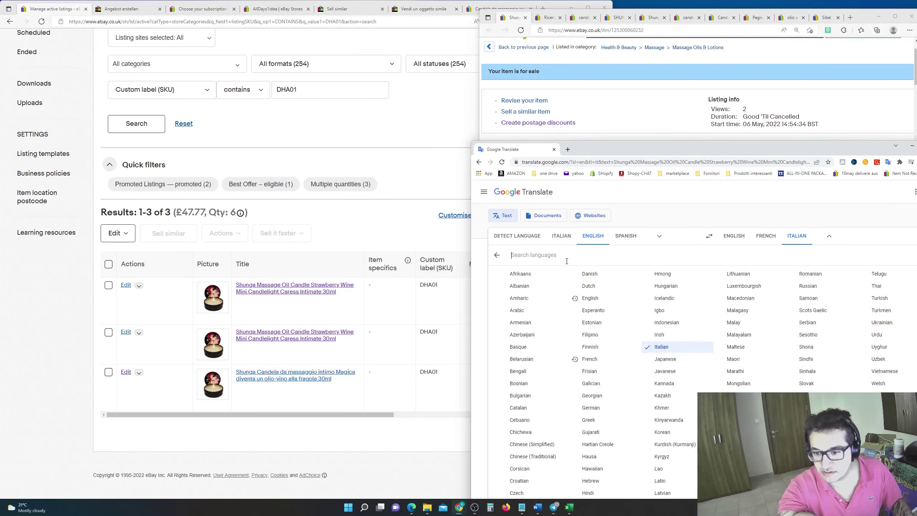
click(592, 407)
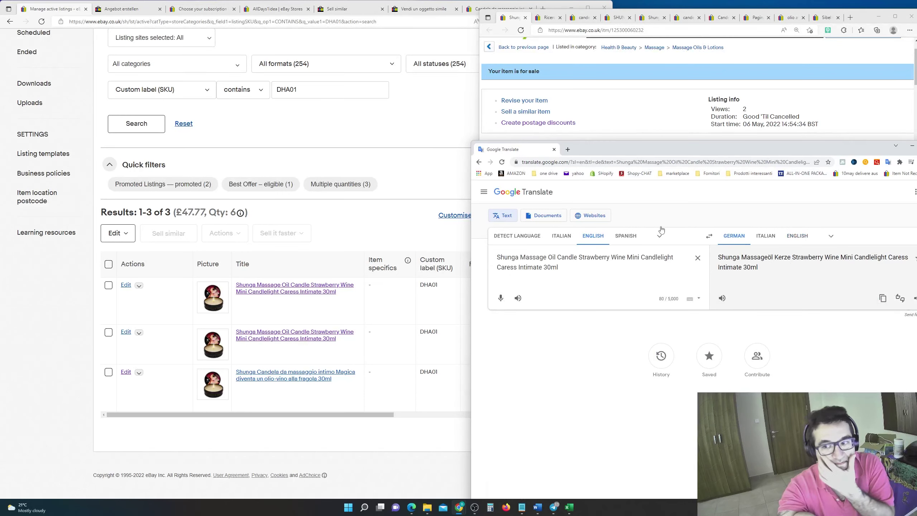
drag(743, 148, 691, 61)
triple_click(754, 176)
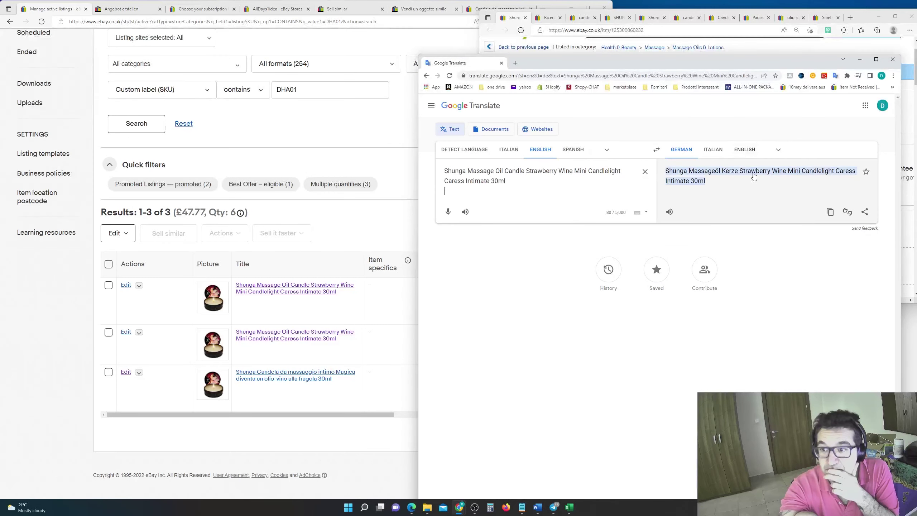
click(817, 177)
Step: Lowercase the source title's words after "Shunga" so it reads "Shunga massage oil candle strawberry wine mini candlelight caress intimate 30ml"
click(474, 187)
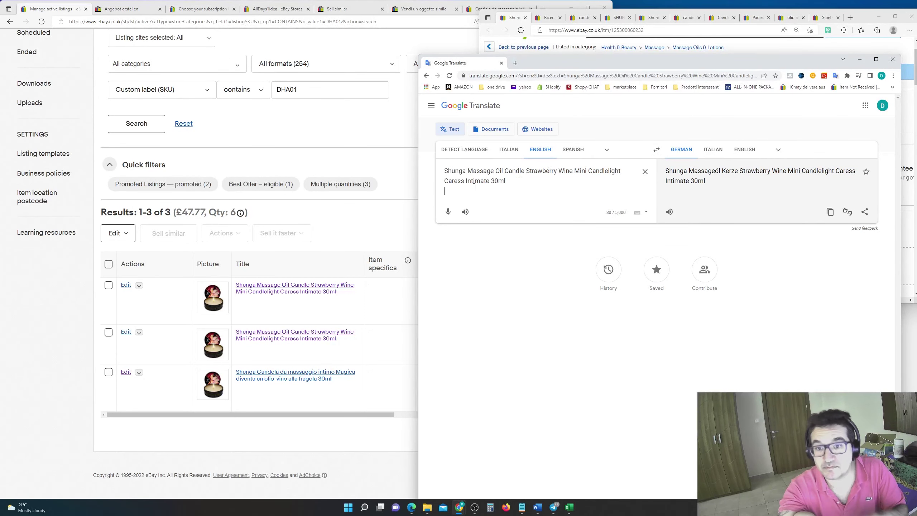
click(472, 173)
key(BackSpace)
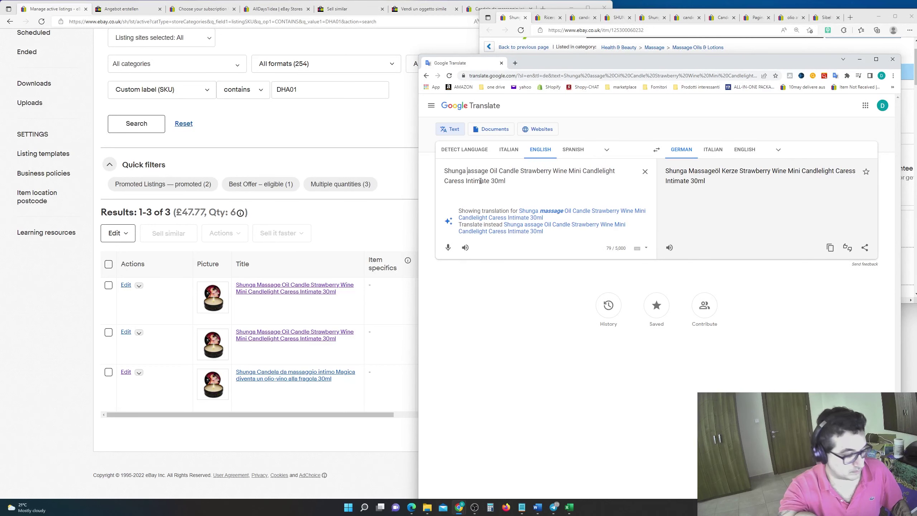
text(m)
drag(496, 171, 577, 171)
text(o)
text(c)
text(s)
text(w)
text(m)
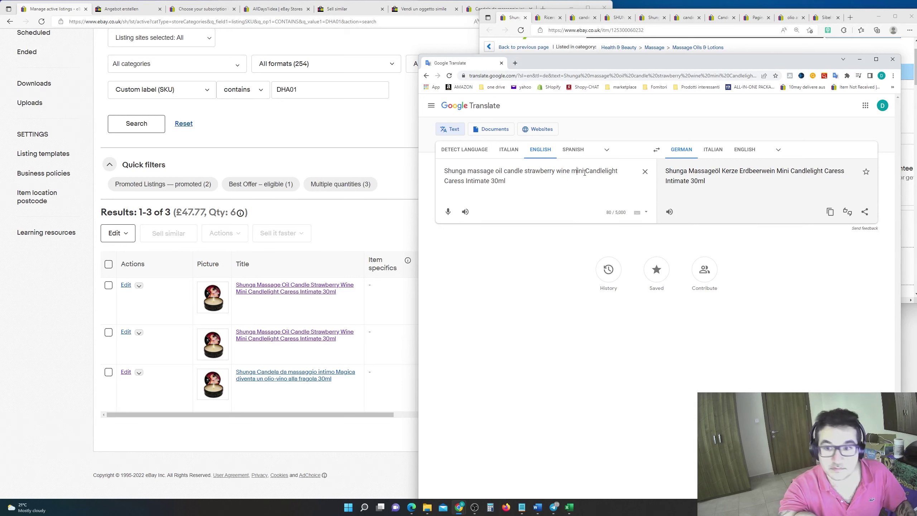
drag(585, 171, 590, 170)
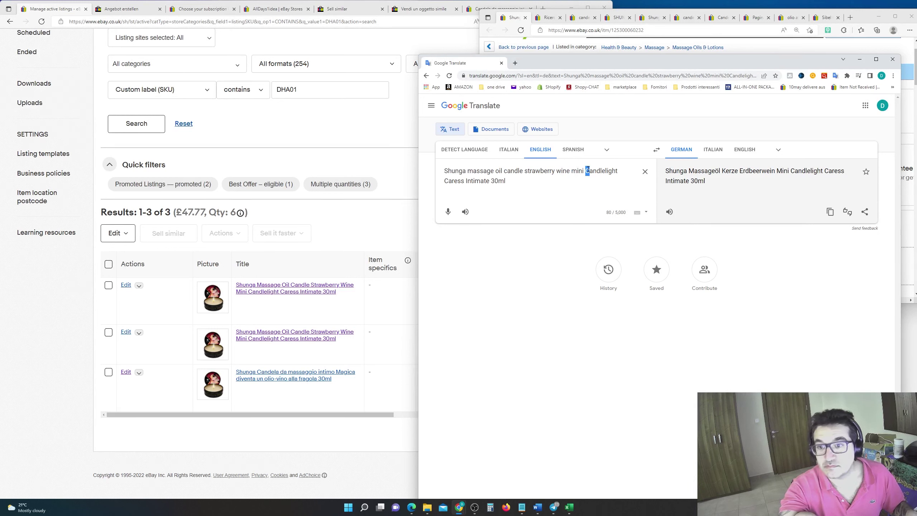
text(c)
drag(444, 180, 469, 181)
text(c)
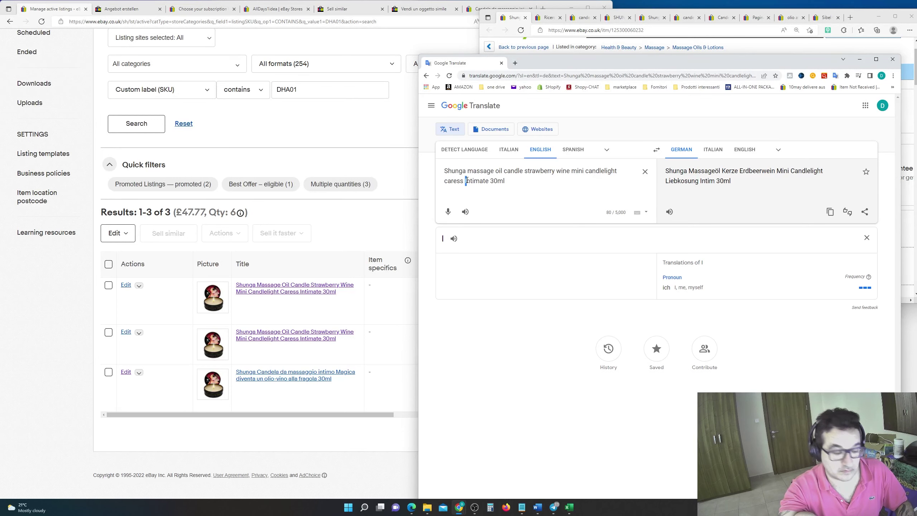
text(i)
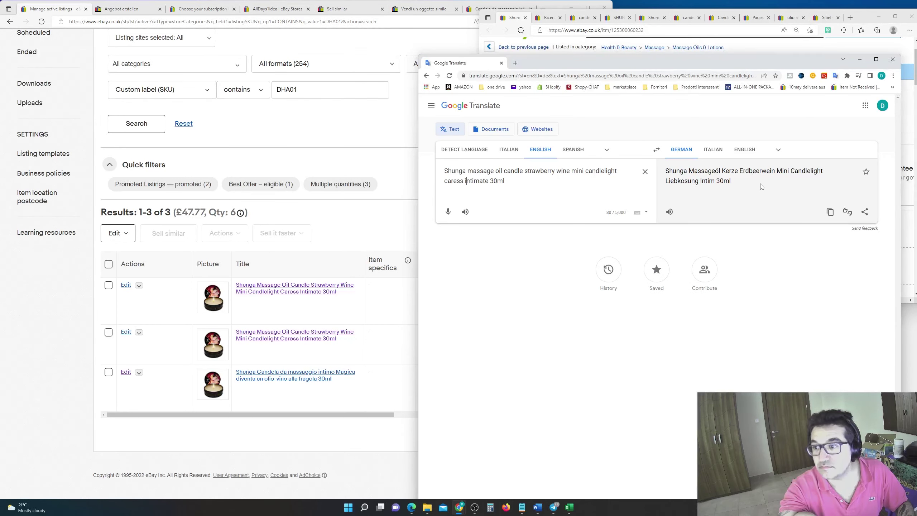
Step: Copy the German title translation from Google Translate and switch to the German eBay listing-creation page
drag(762, 186, 665, 170)
key(ctrl+c)
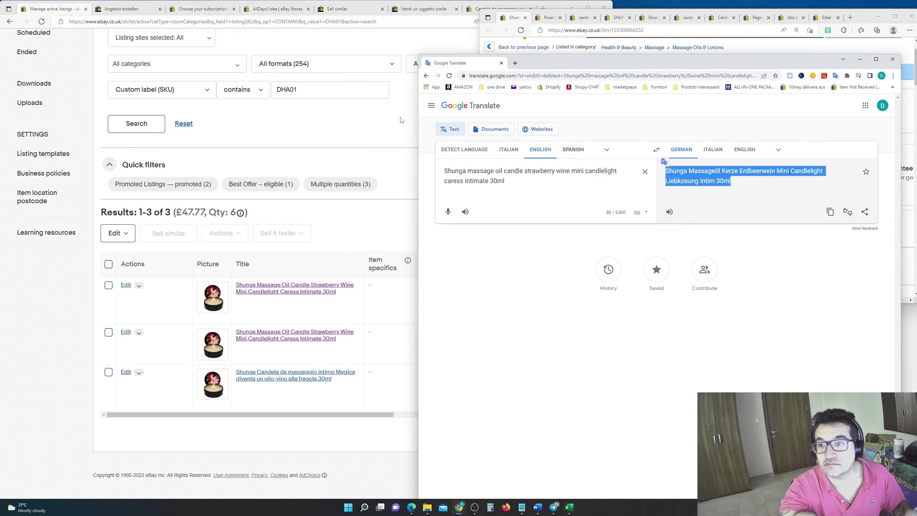
click(197, 17)
scroll(253, 217, up, 5)
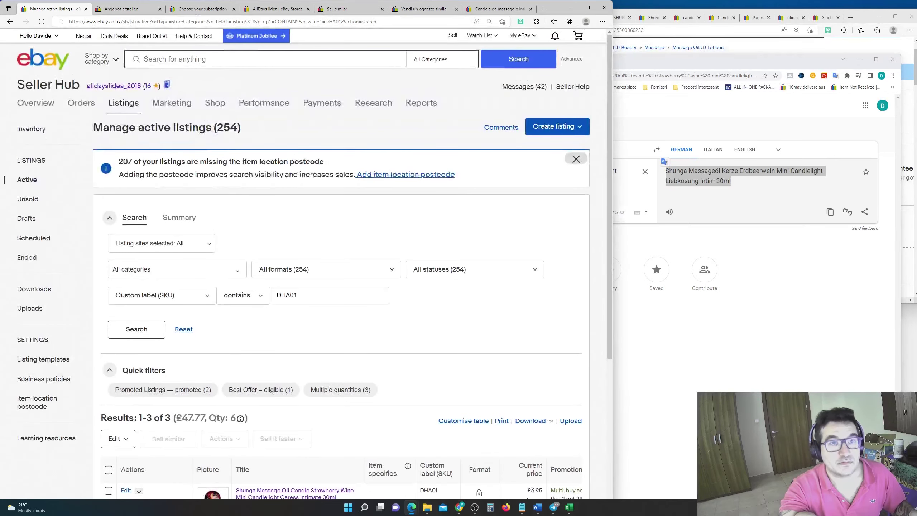
click(198, 9)
click(144, 9)
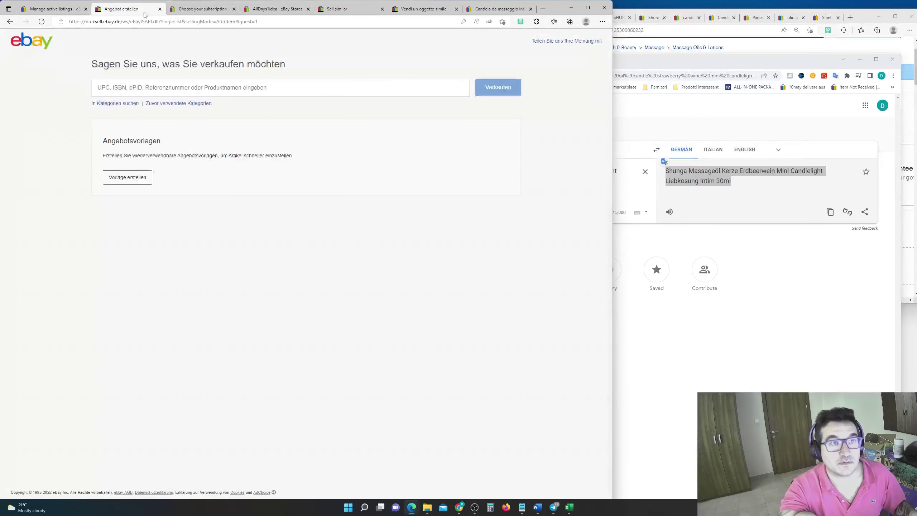
Step: Start a new listing with the copied German title and choose the category Beauty & Gesundheit > Massage > Lotionen & Cremes
click(267, 84)
key(ctrl+v)
key(Return)
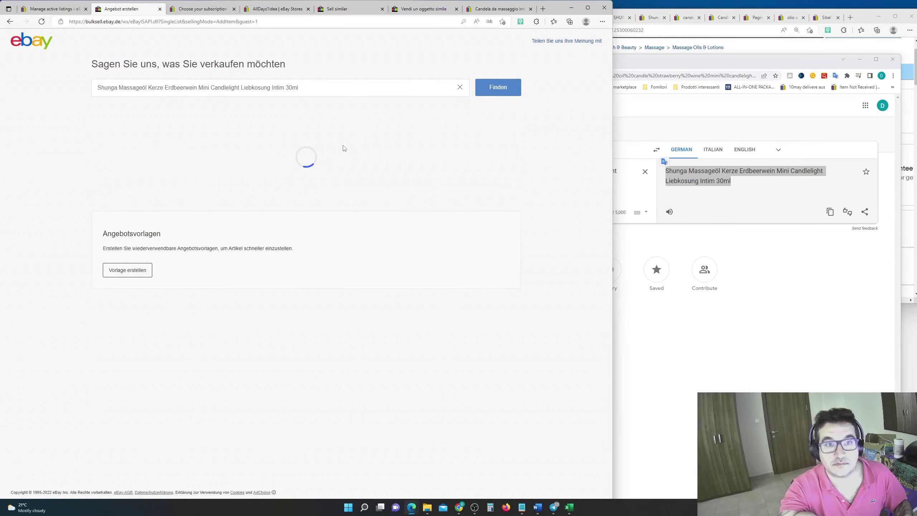
click(291, 159)
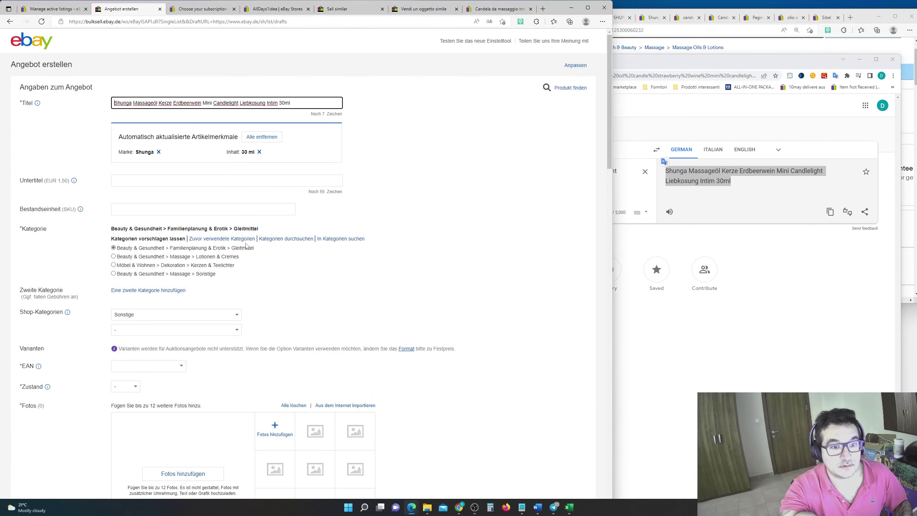
click(234, 257)
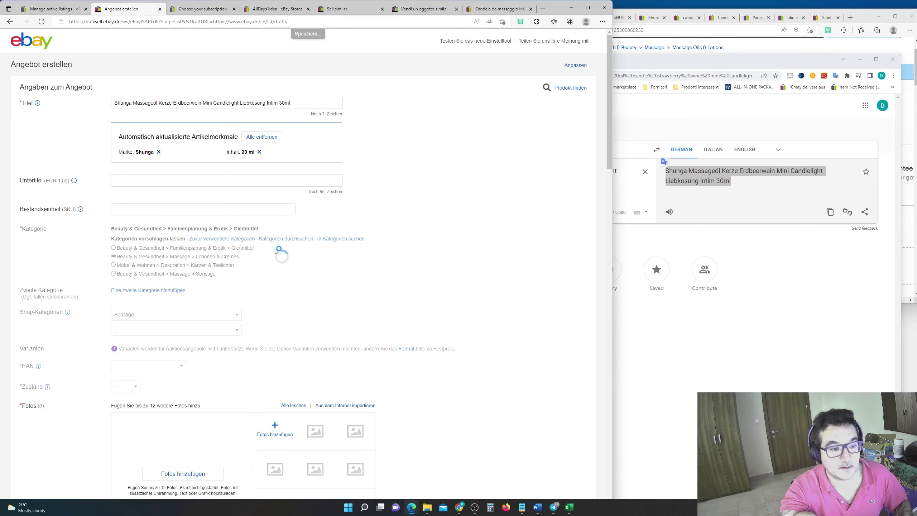
click(648, 59)
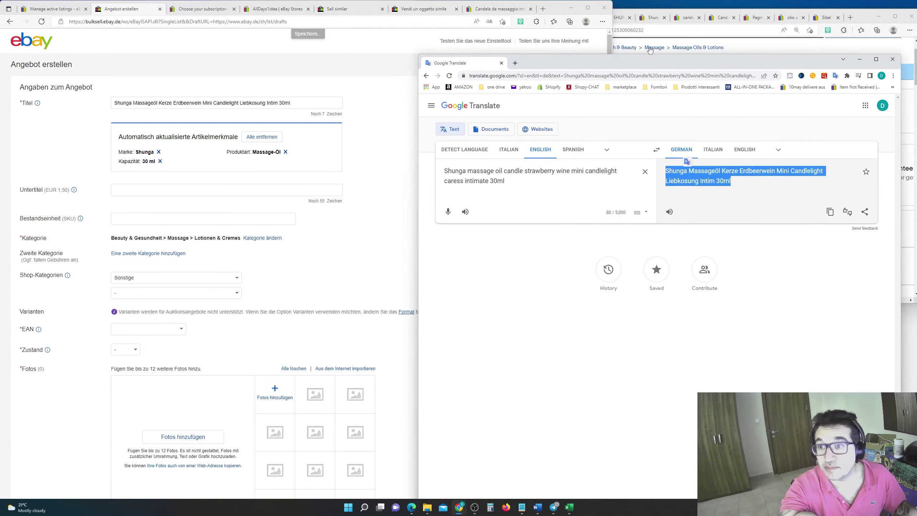
click(673, 42)
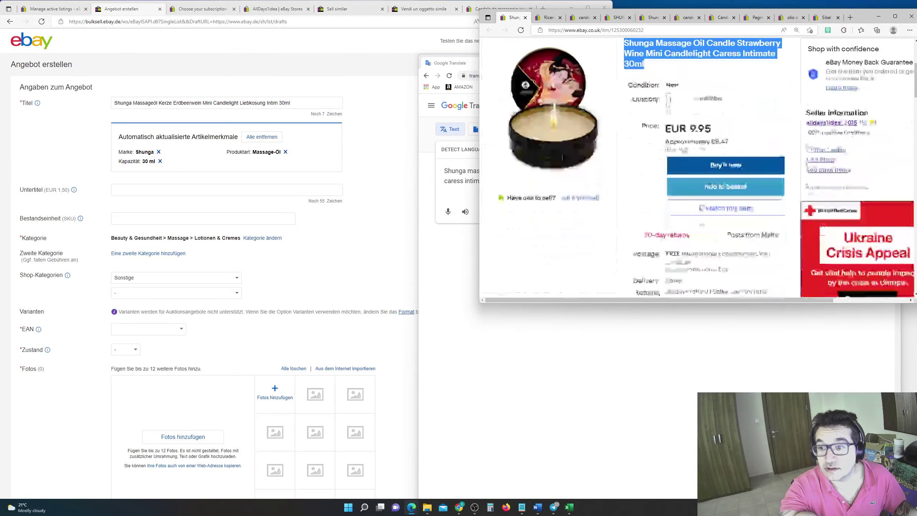
scroll(700, 208, down, 10)
double_click(801, 170)
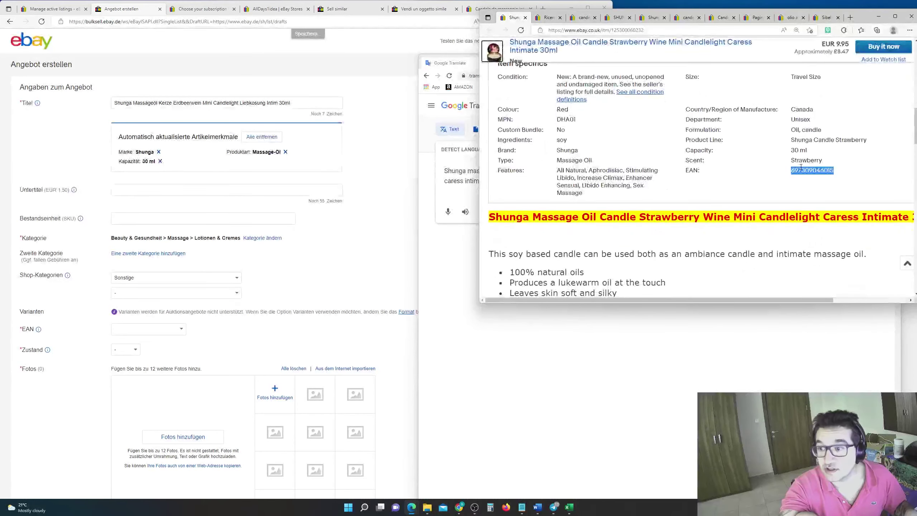
key(ctrl+c)
click(170, 329)
key(ctrl+v)
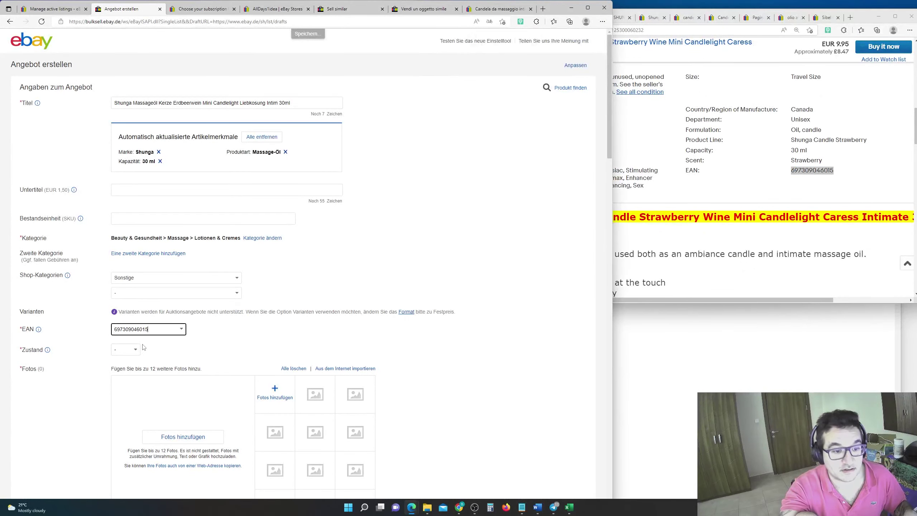
click(127, 349)
click(123, 358)
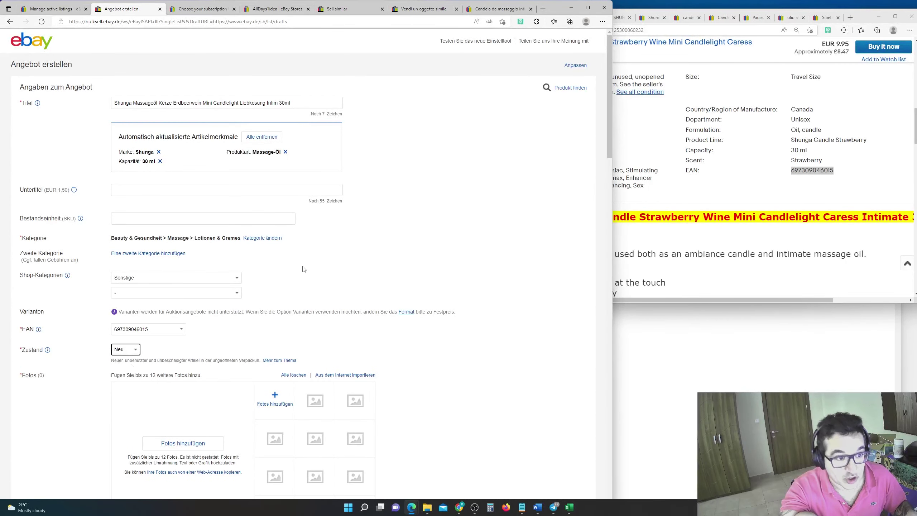
Step: Copy the MPN DHA01 from the UK listing into the German listing's SKU (Bestandseinheit)
click(743, 193)
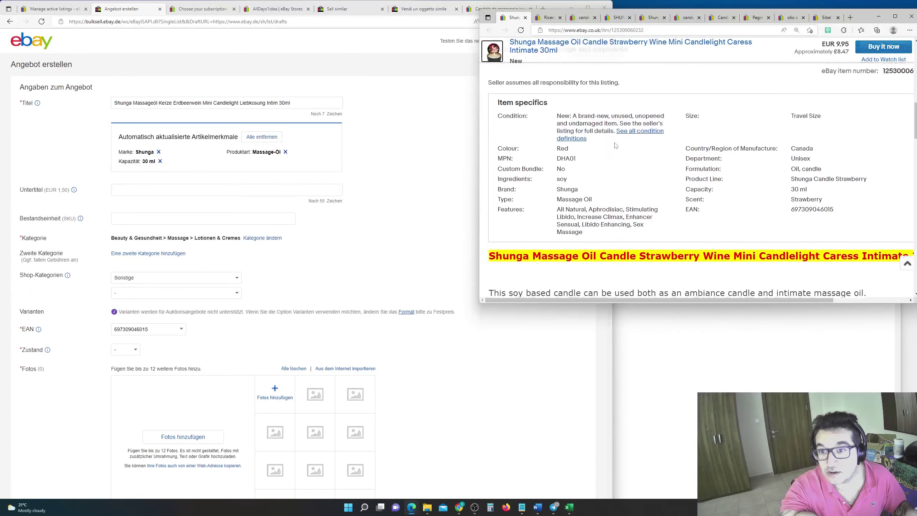
scroll(565, 158, up, 2)
double_click(566, 158)
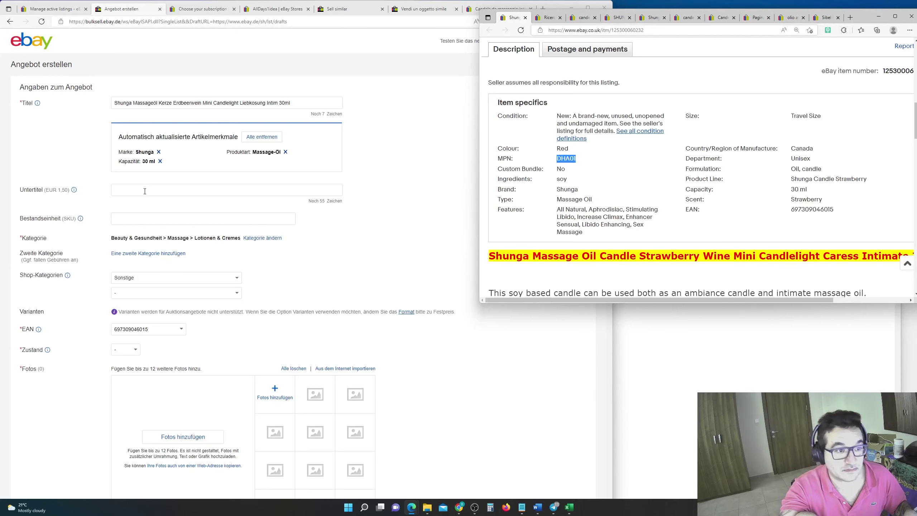
click(139, 220)
key(ctrl+v)
Step: Add the strawberry candle's product picture from the computer as the listing's main photo
scroll(162, 216, down, 4)
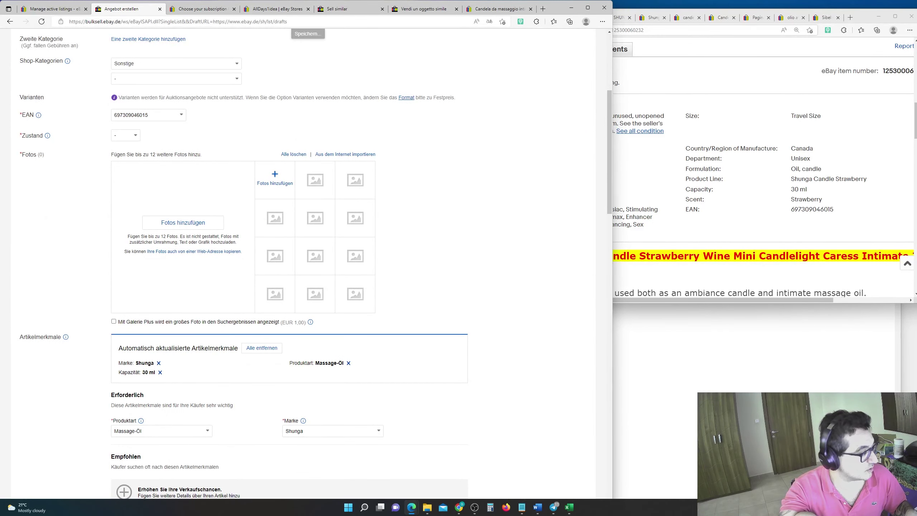
key(super+d)
key(super+d)
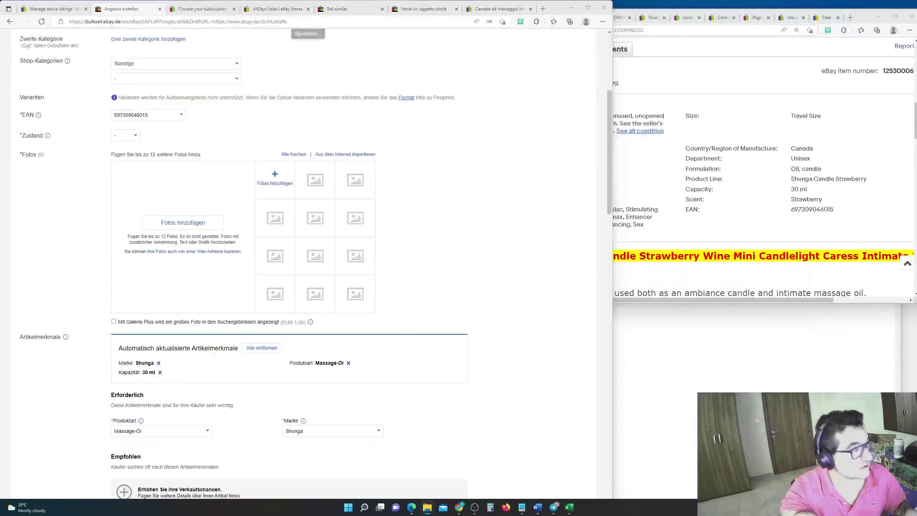
drag(379, 135, 281, 170)
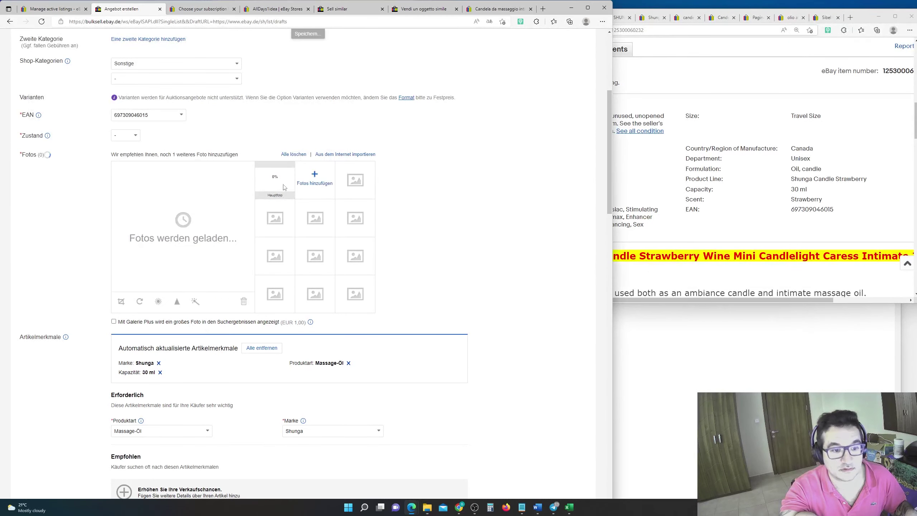
Step: Set the listing's Formulierung to Öl and add Kerze as a custom formulation
scroll(184, 331, down, 4)
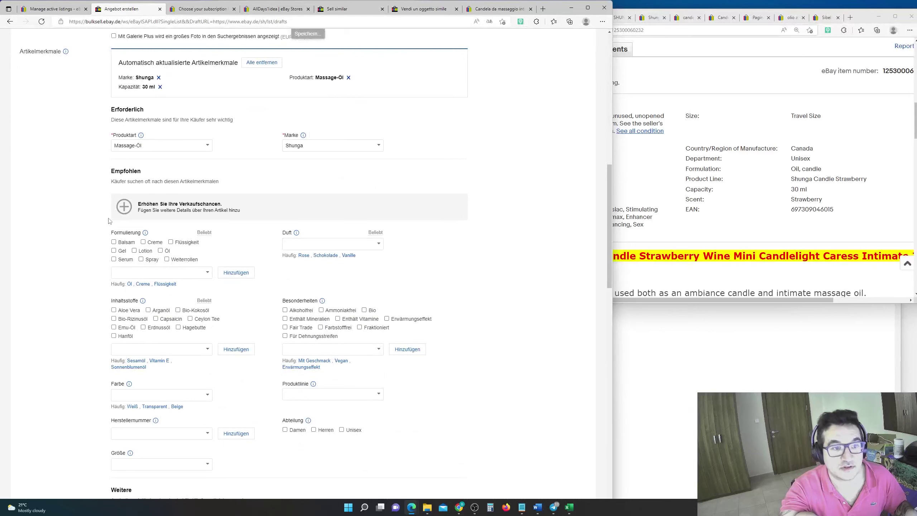
click(167, 251)
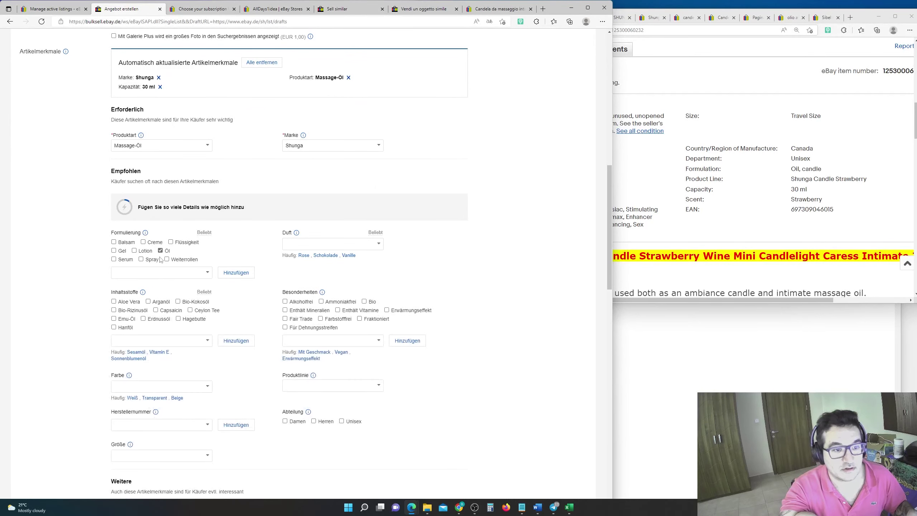
click(158, 273)
text(C)
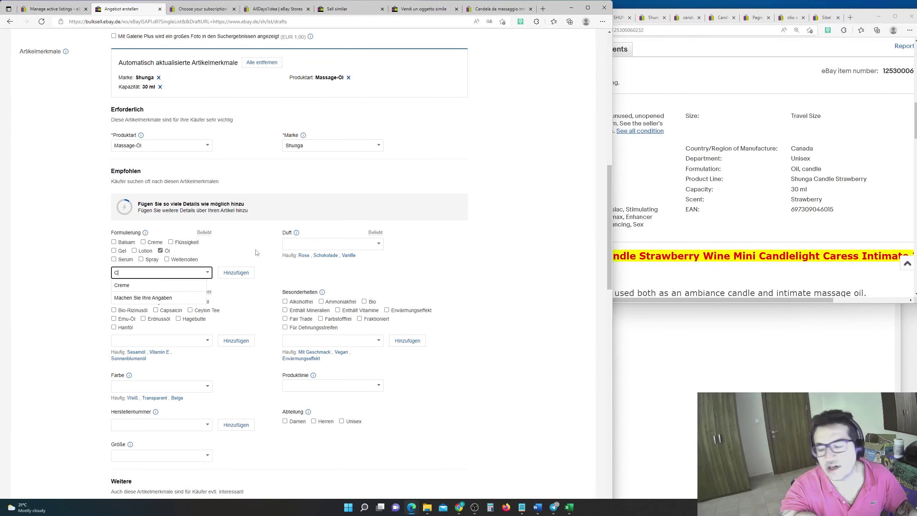
key(BackSpace)
text(kERZ)
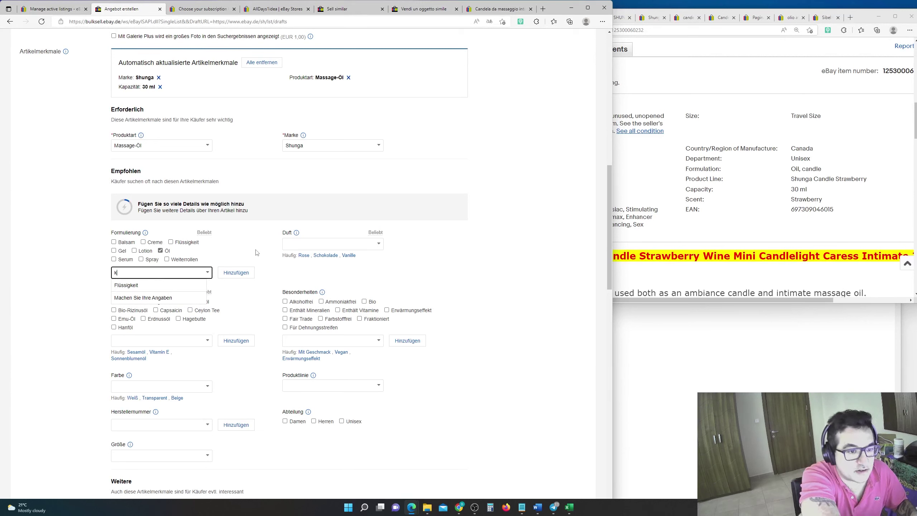
key(BackSpace)
key(BackSpace)
text(K)
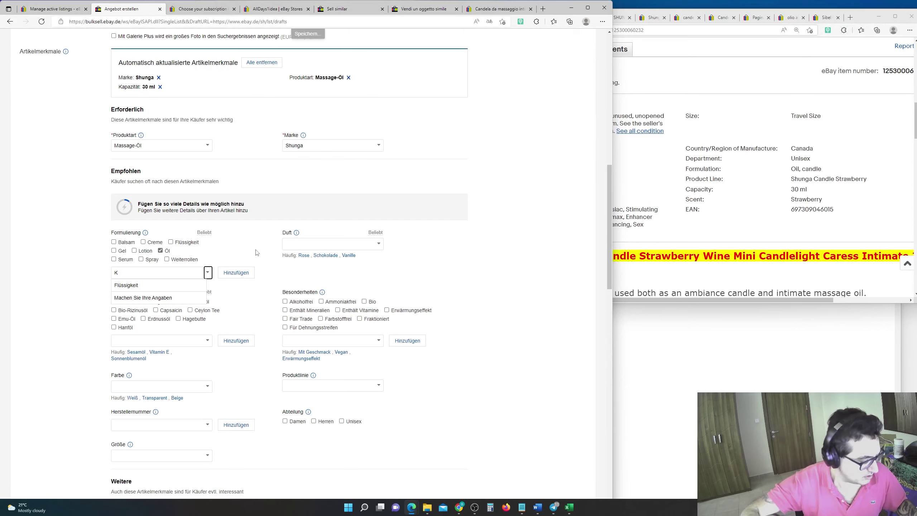
text(erze)
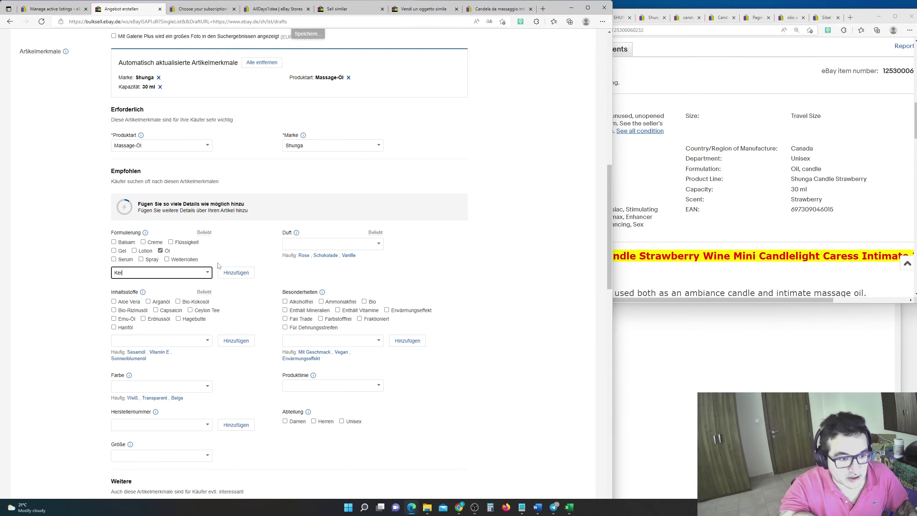
click(236, 273)
Step: Set the scent (Duft) in the recommended item specifics to Beere
scroll(256, 294, up, 15)
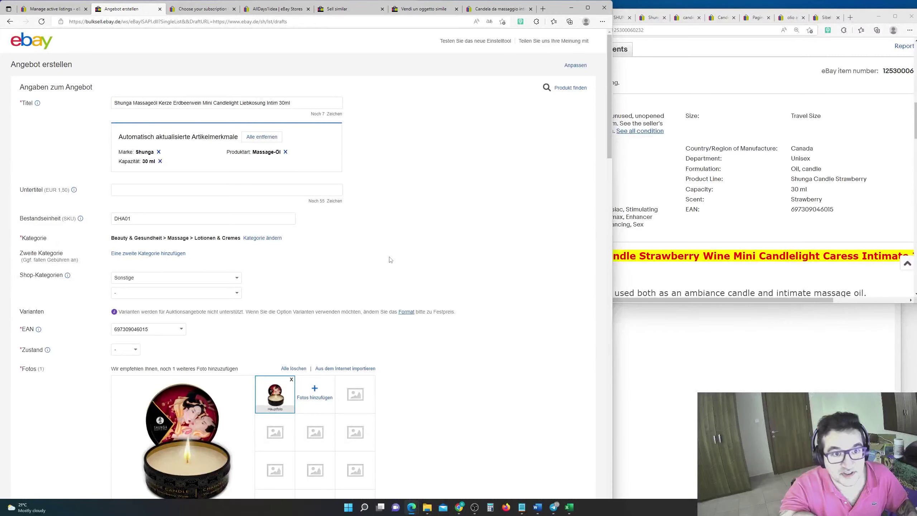
scroll(390, 260, down, 10)
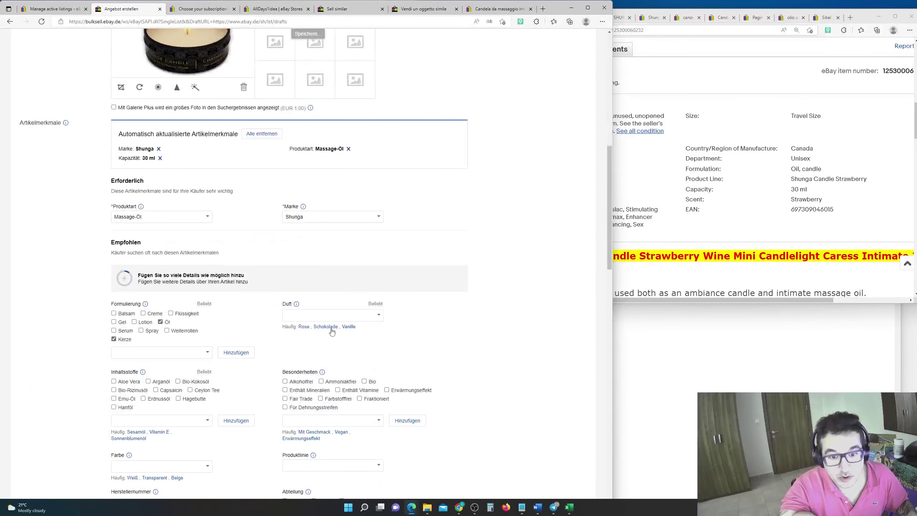
scroll(362, 253, down, 8)
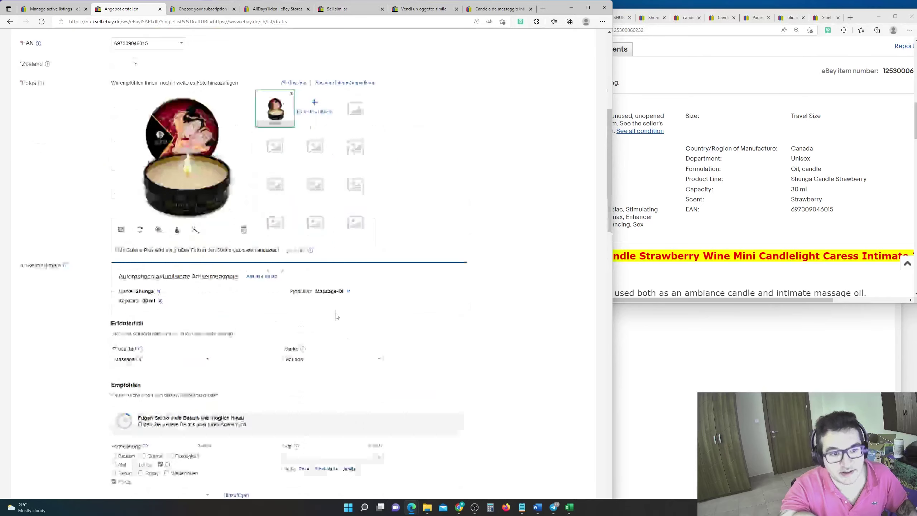
click(364, 246)
text(er)
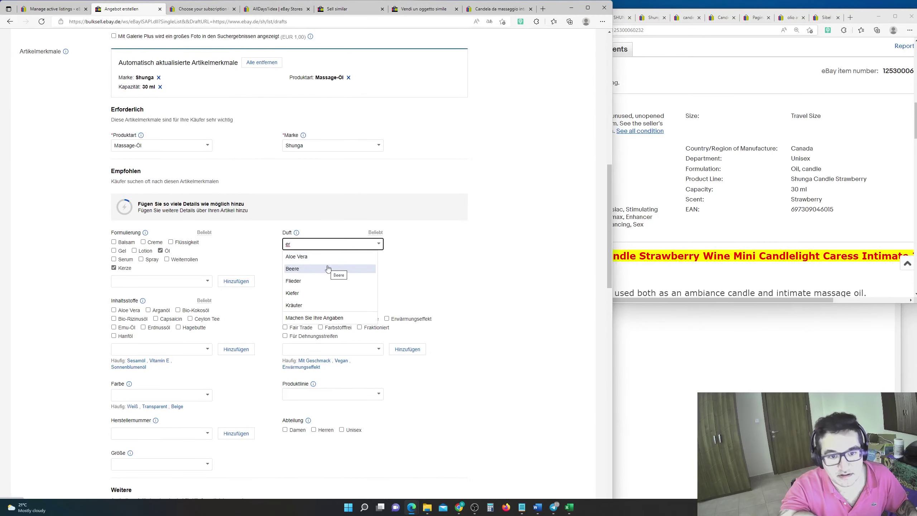
text(d)
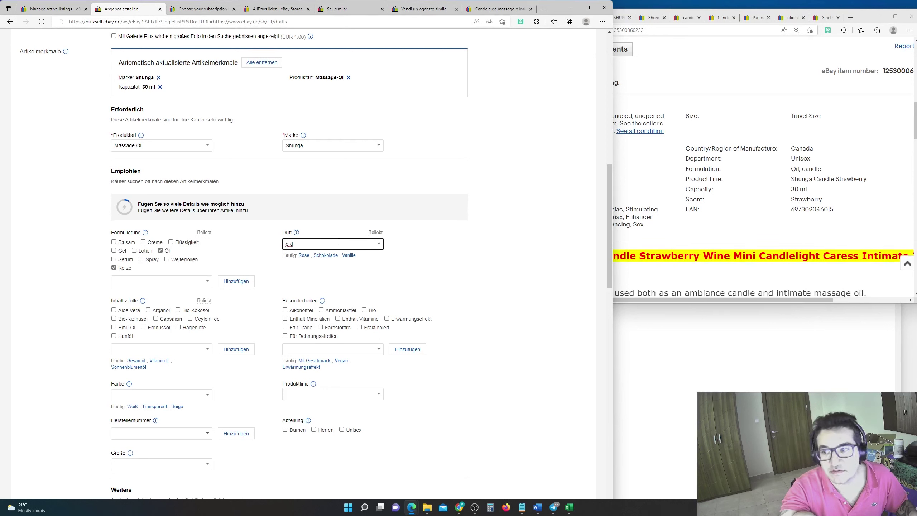
key(ctrl+a)
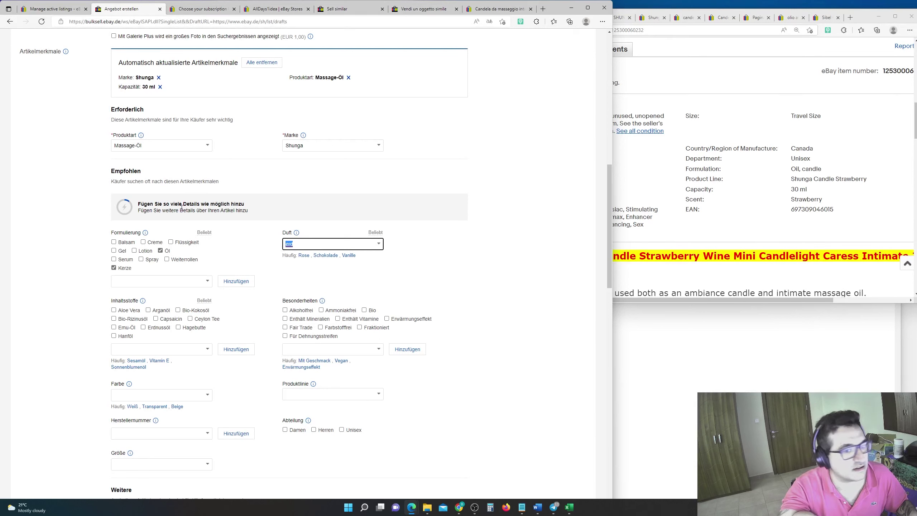
text(bee)
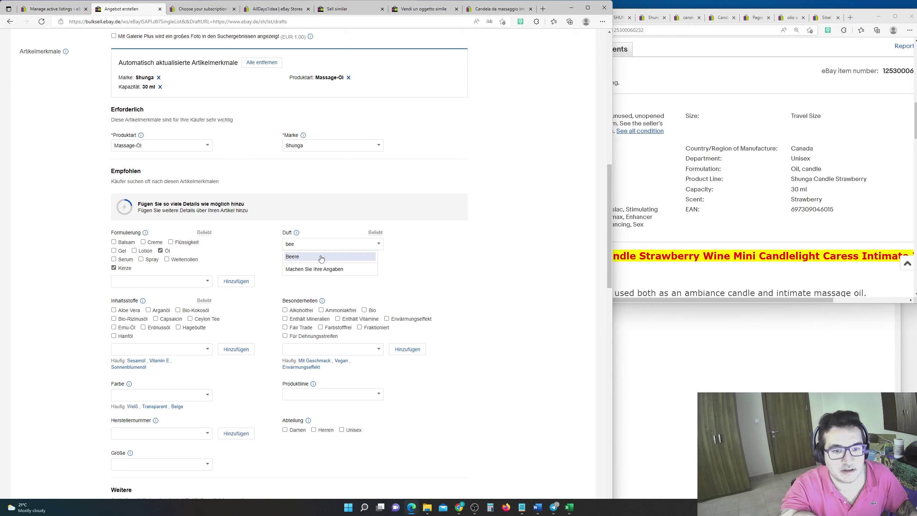
click(314, 256)
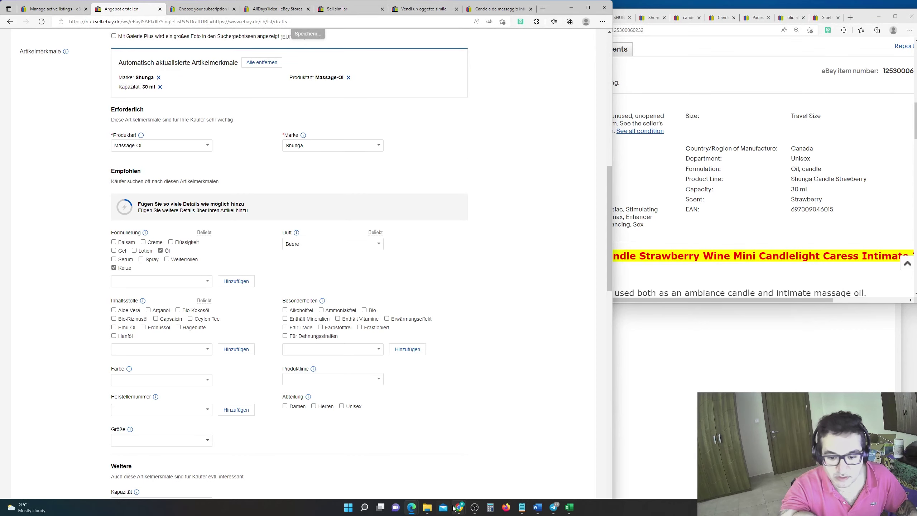
Step: Switch to Google Translate and translate "strawberry" from English into German
mouse_move(454, 507)
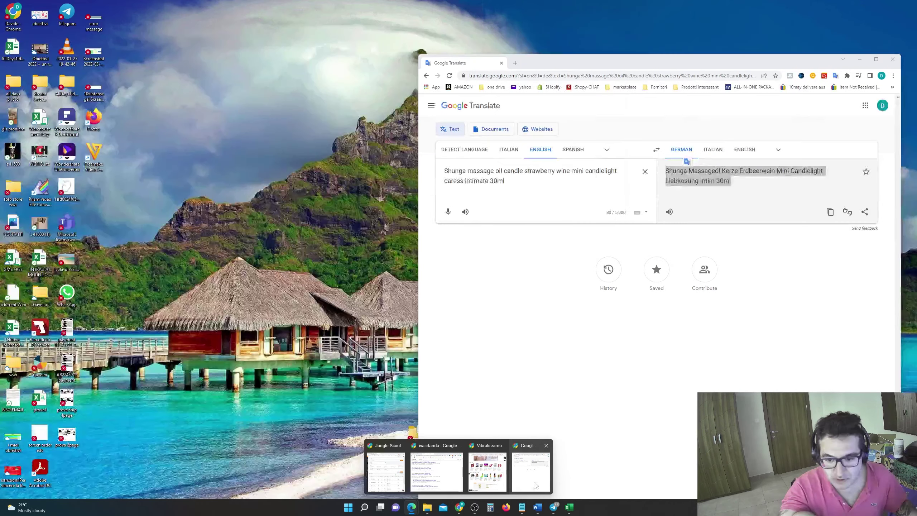
click(536, 485)
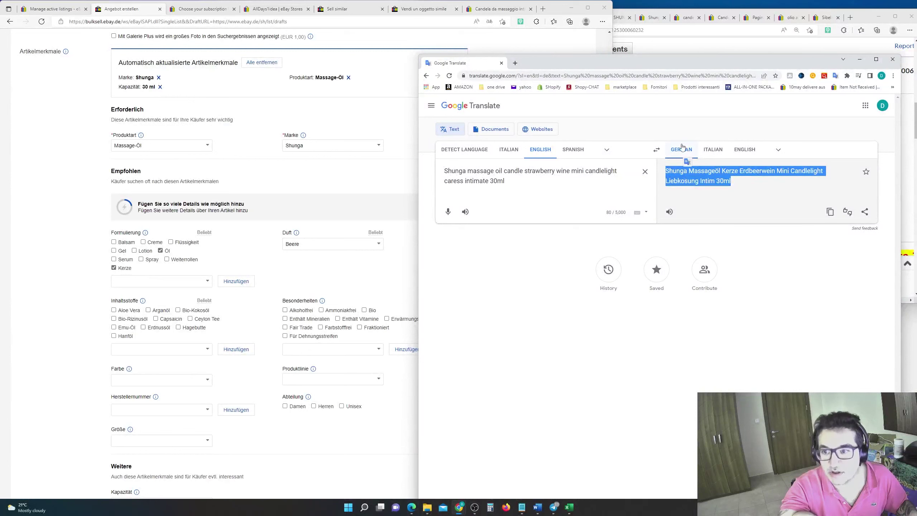
drag(559, 190, 431, 155)
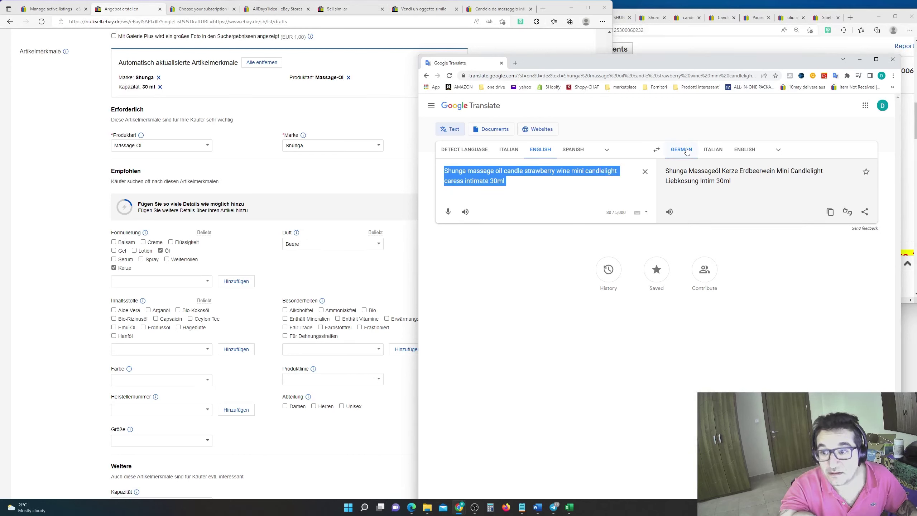
text(strawberry)
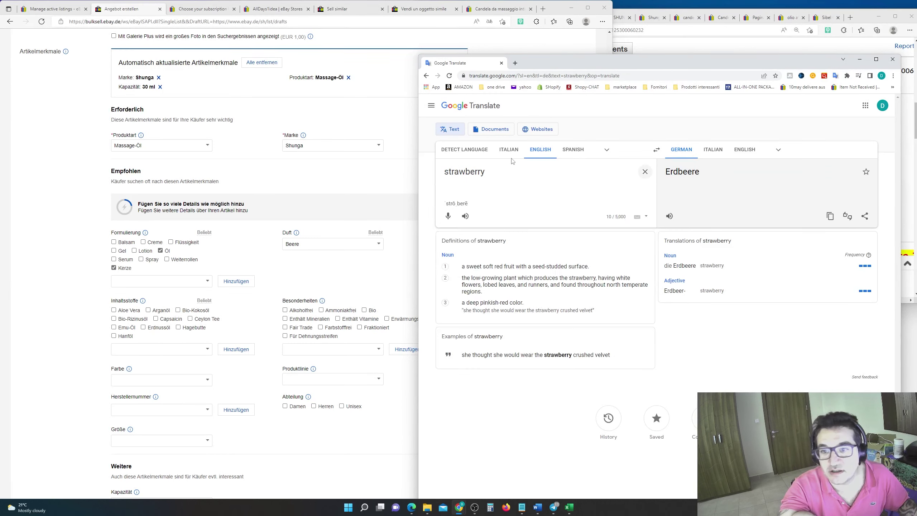
Step: Back in the German listing, replace the scent (Duft) value with "Erdeeere Wein"
click(300, 242)
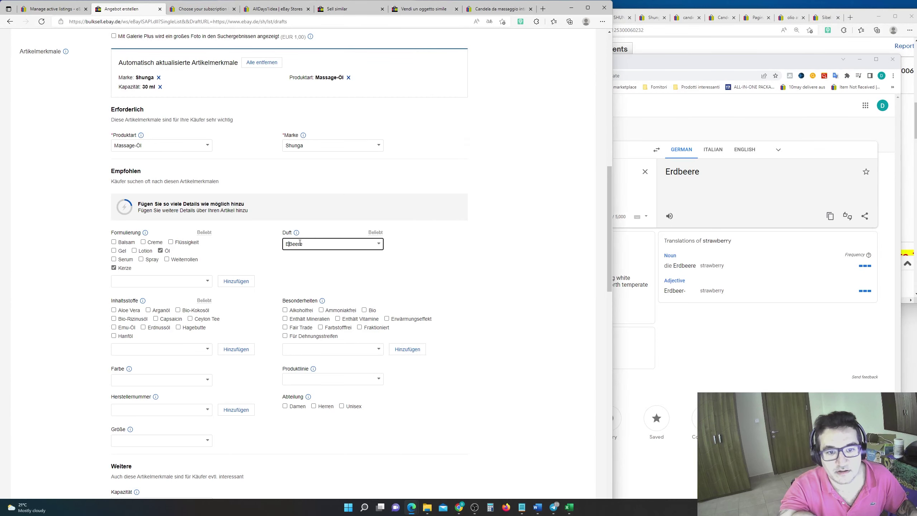
text(Erd)
key(Delete)
text(e)
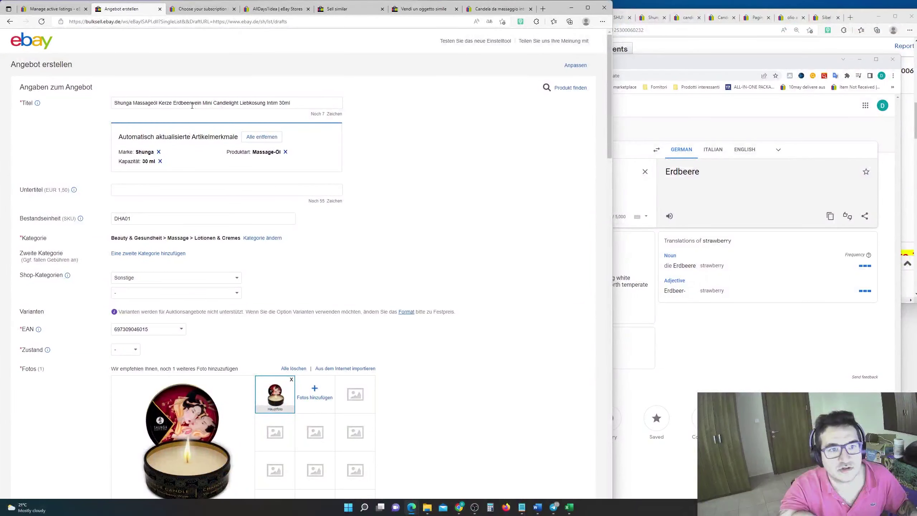
double_click(188, 103)
scroll(253, 163, down, 15)
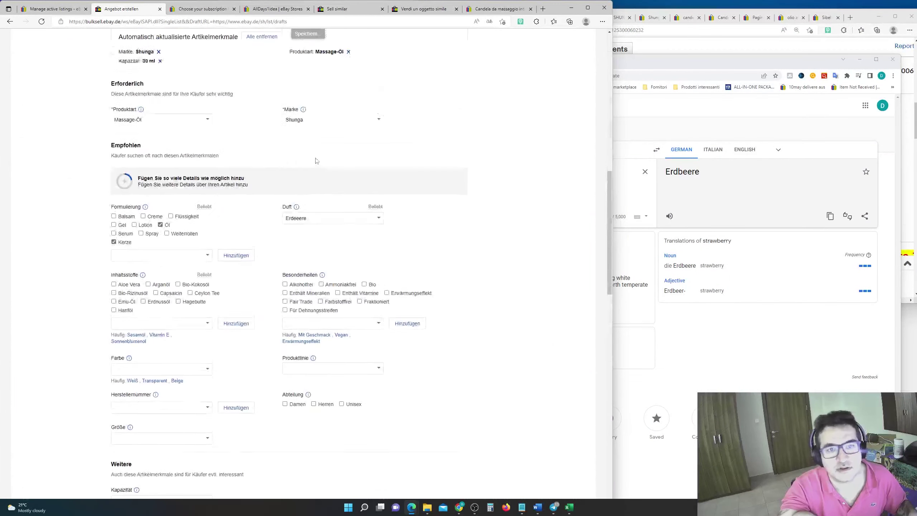
scroll(335, 243, up, 1)
text(INein)
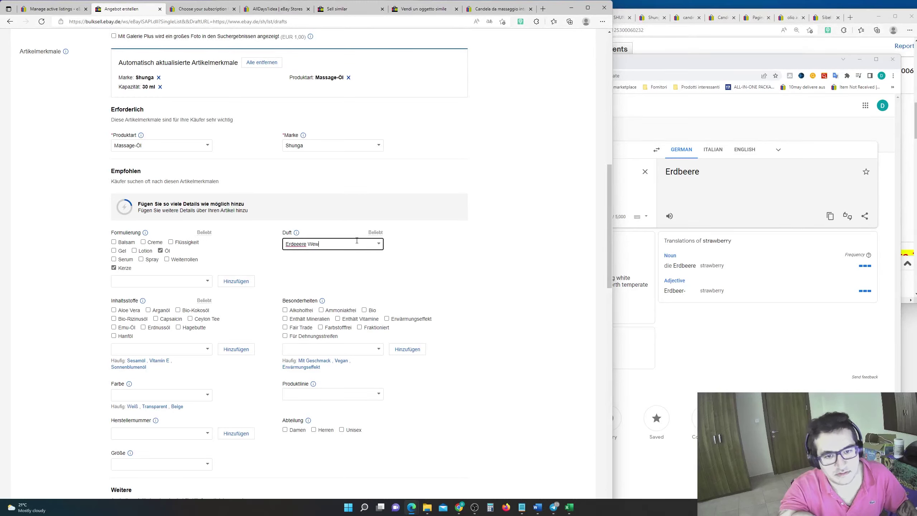
click(400, 275)
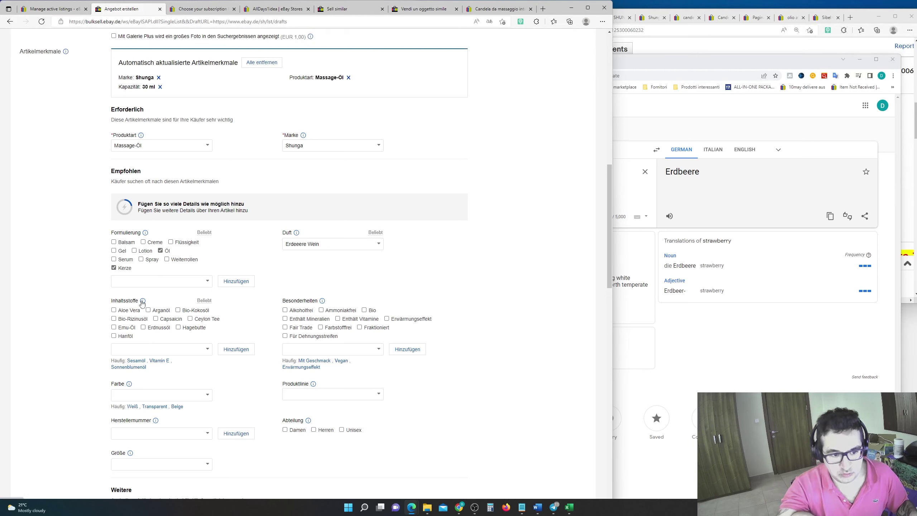
Step: Translate "soy" into German and add Soja as a custom ingredient (Inhaltsstoffe) in the listing
click(161, 349)
text(Sop)
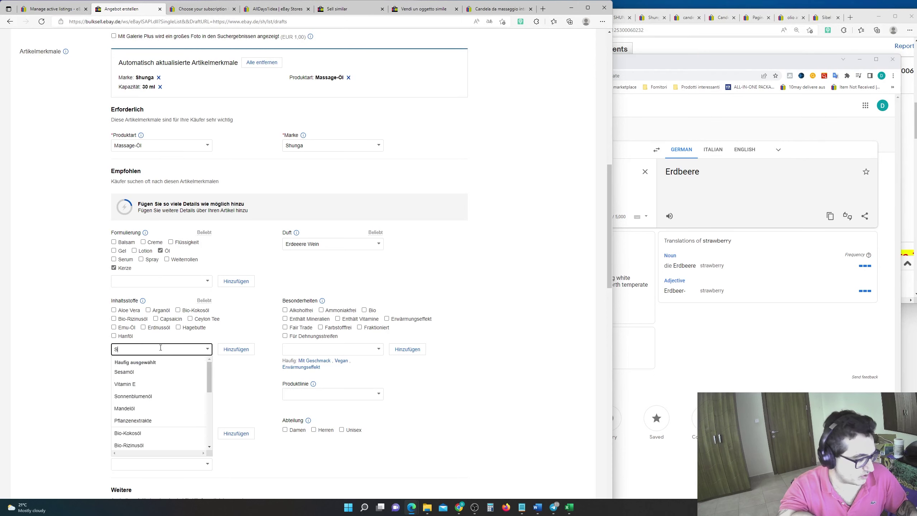
click(752, 228)
key(ctrl+a)
text(soy)
click(676, 173)
double_click(674, 172)
key(ctrl+c)
double_click(119, 349)
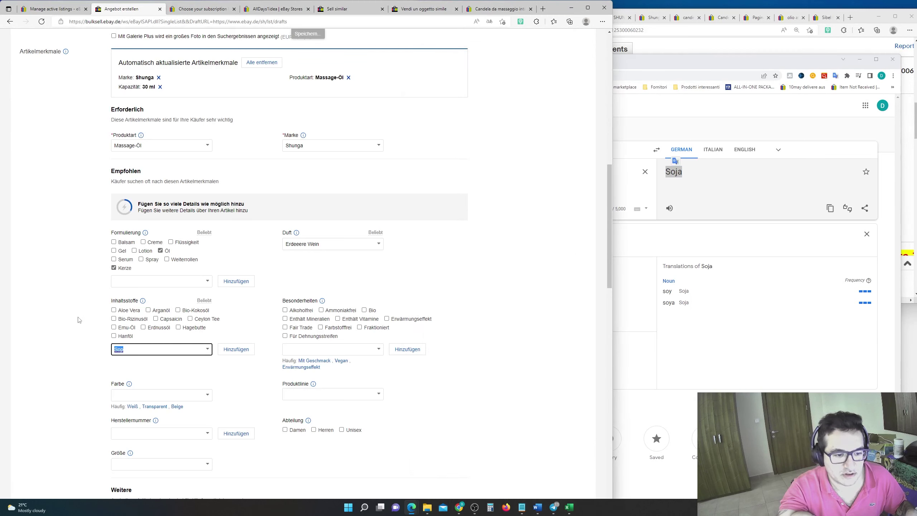
key(ctrl+v)
click(237, 351)
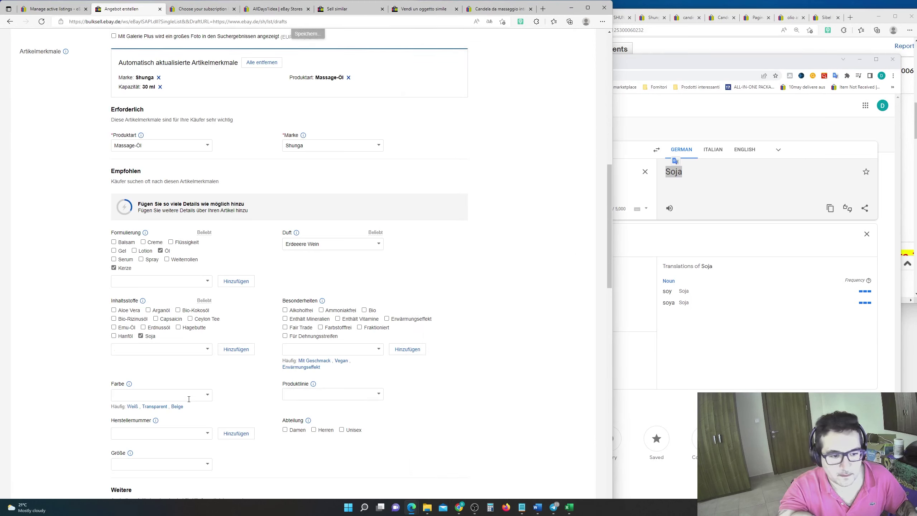
Step: Add Mit Geschmack to the special features (Besonderheiten) and set the department (Abteilung) to Unisex
click(315, 360)
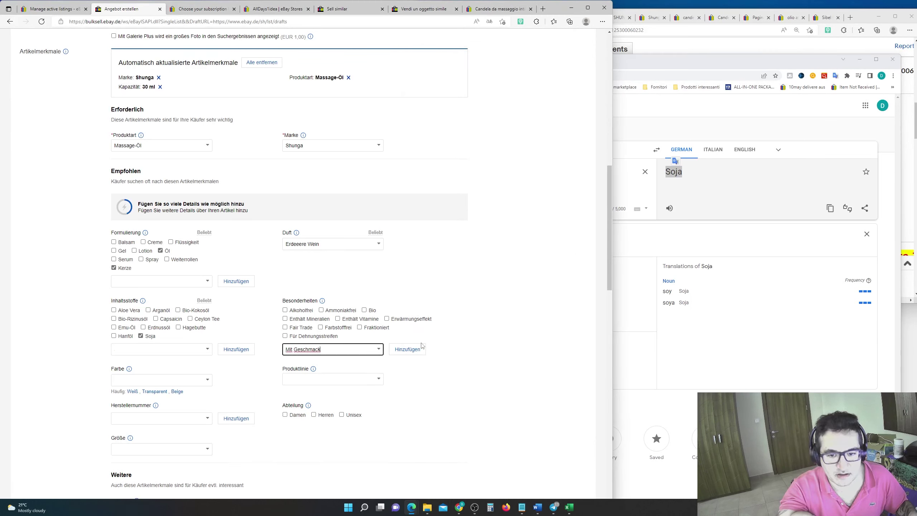
click(411, 349)
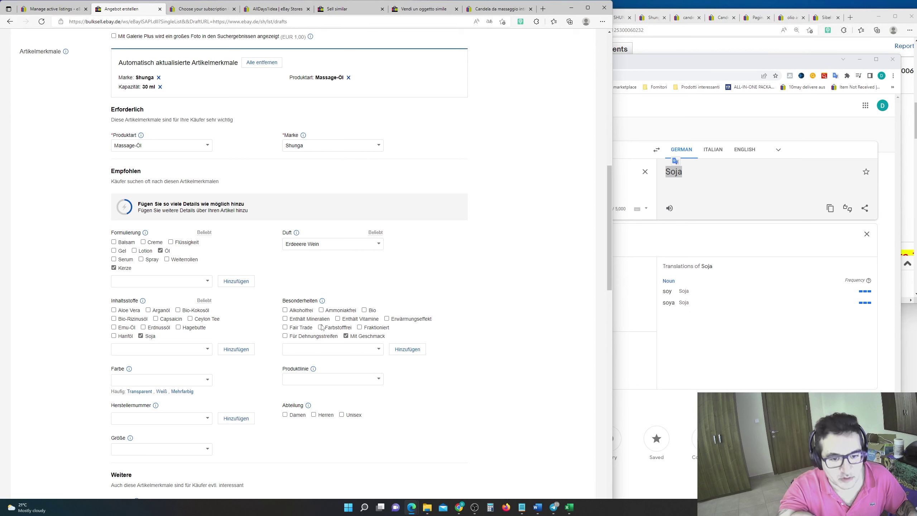
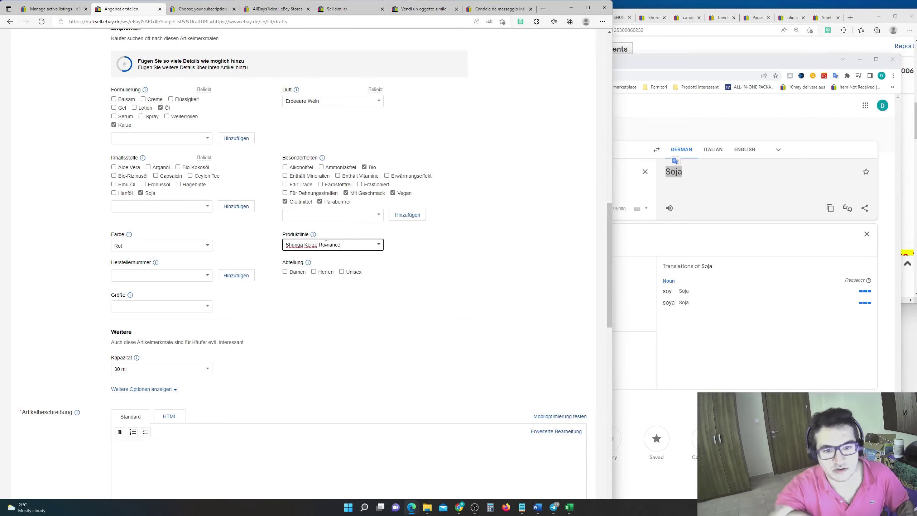
click(348, 276)
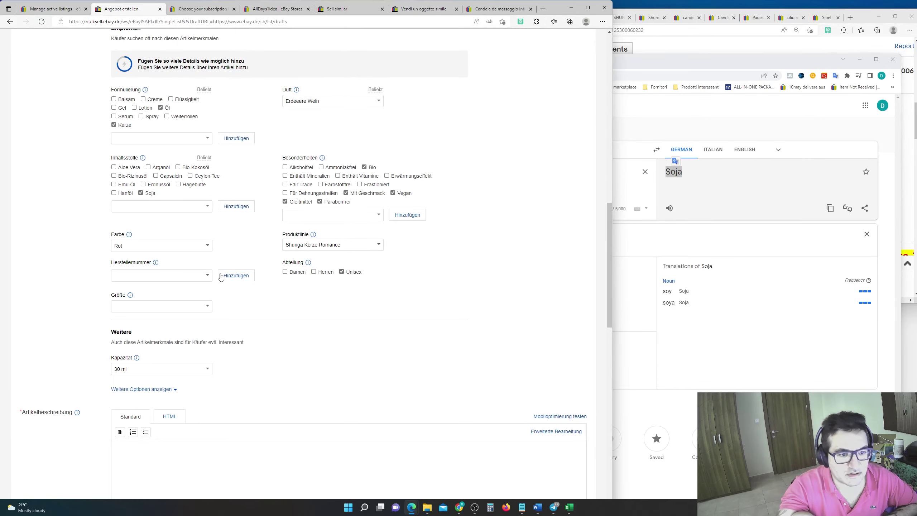
Step: Add the listing's SKU, DHA01, as the manufacturer number (Herstellernummer)
click(208, 276)
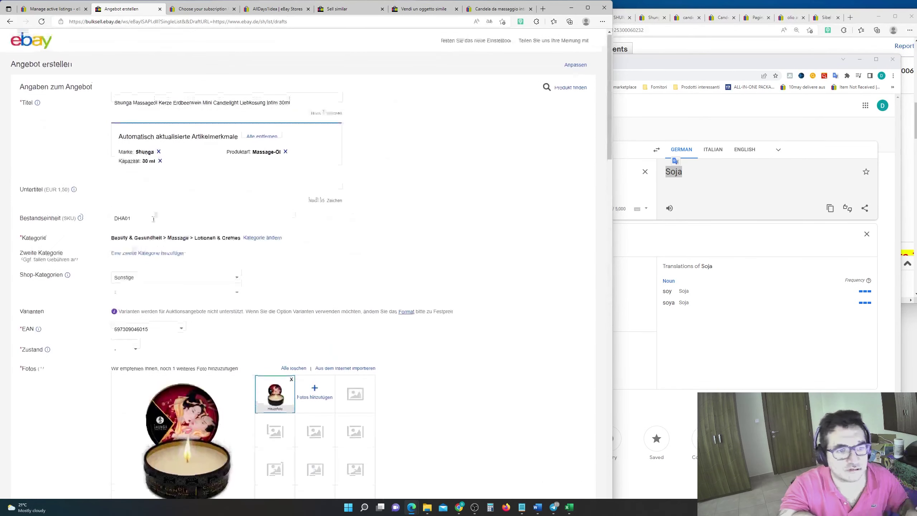
scroll(126, 333, down, 20)
scroll(172, 343, up, 8)
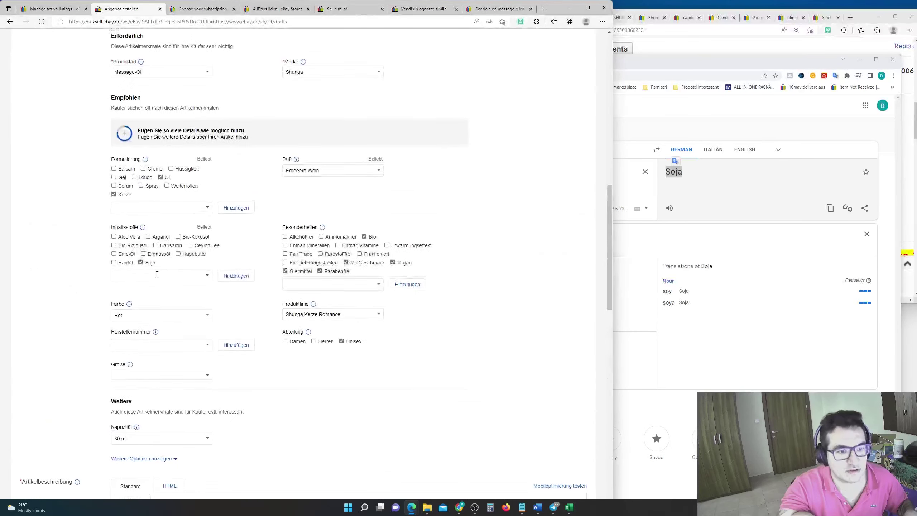
click(171, 343)
text(DHA01)
click(224, 346)
Step: Set the item's size (Größe) to Reisegröße
click(170, 386)
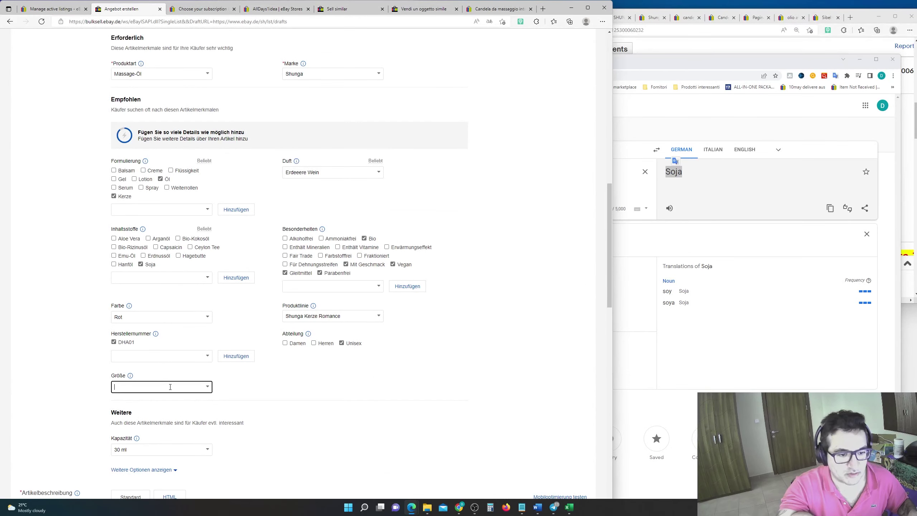
click(209, 391)
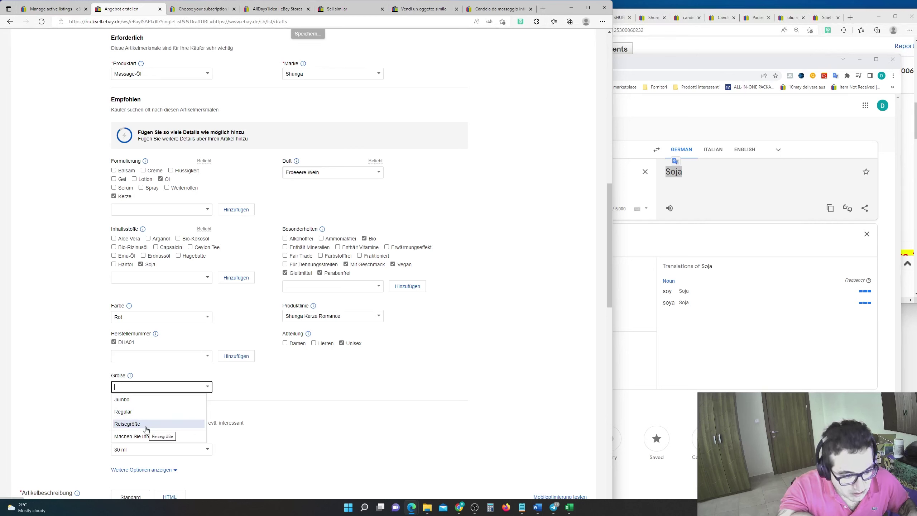
click(166, 425)
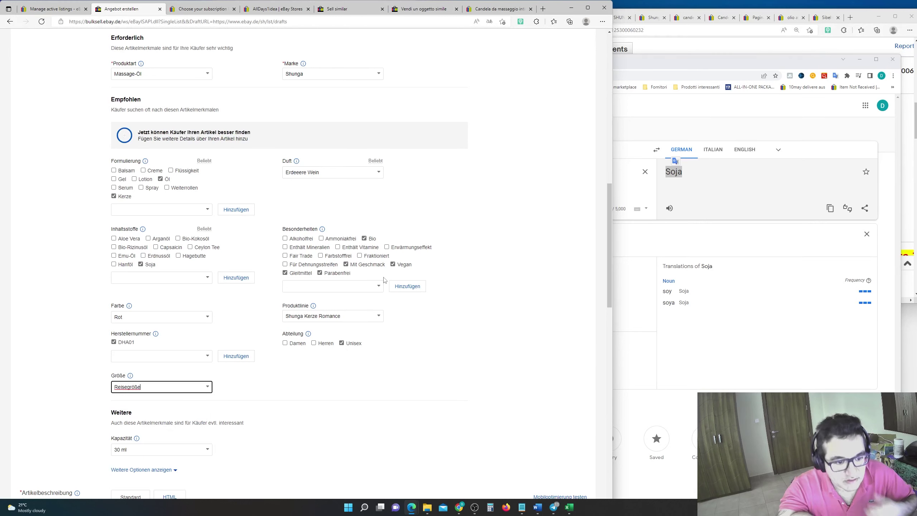
Step: Check the meaning of the size value Reisegröße by translating it into English in Google Translate
key(ctrl+c)
click(788, 276)
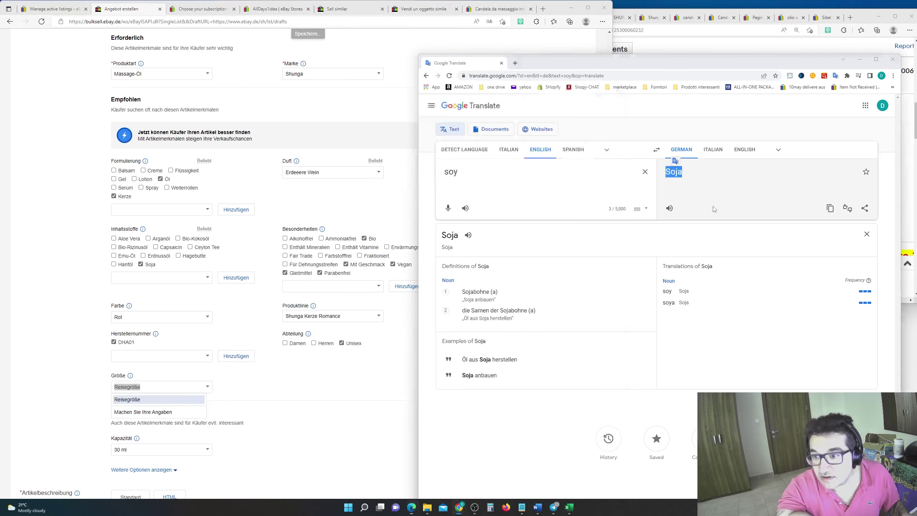
click(602, 179)
key(ctrl+a)
key(ctrl+v)
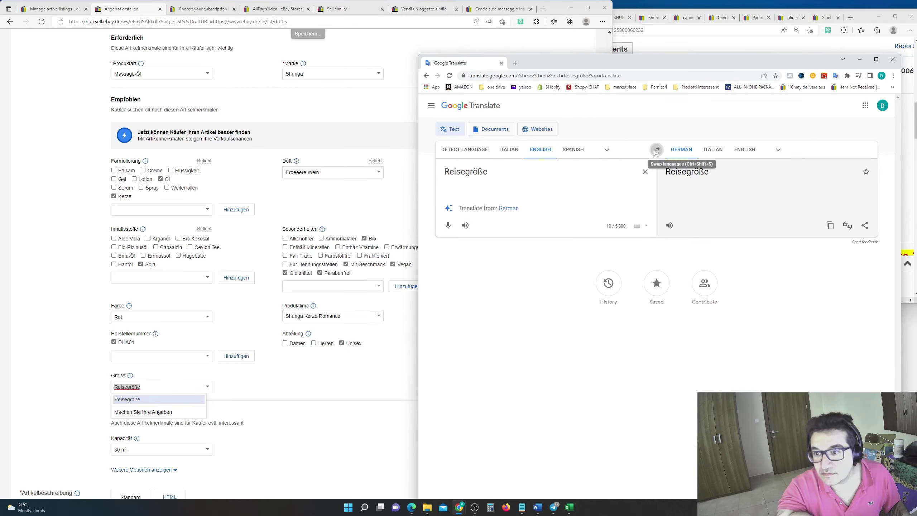
click(745, 149)
click(349, 417)
click(348, 417)
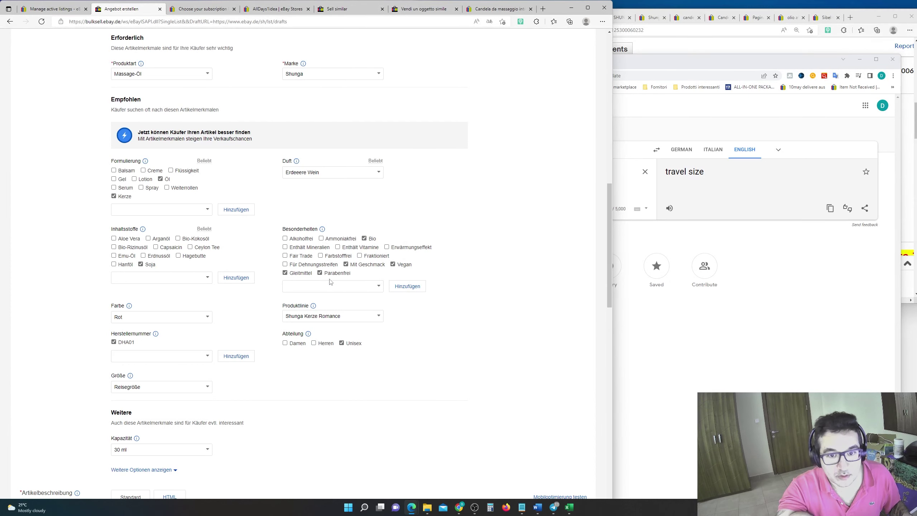
Step: Translate "erotic massage" into German and add erotische Massage as a custom special feature (Besonderheiten)
scroll(331, 282, up, 2)
key(alt+Tab)
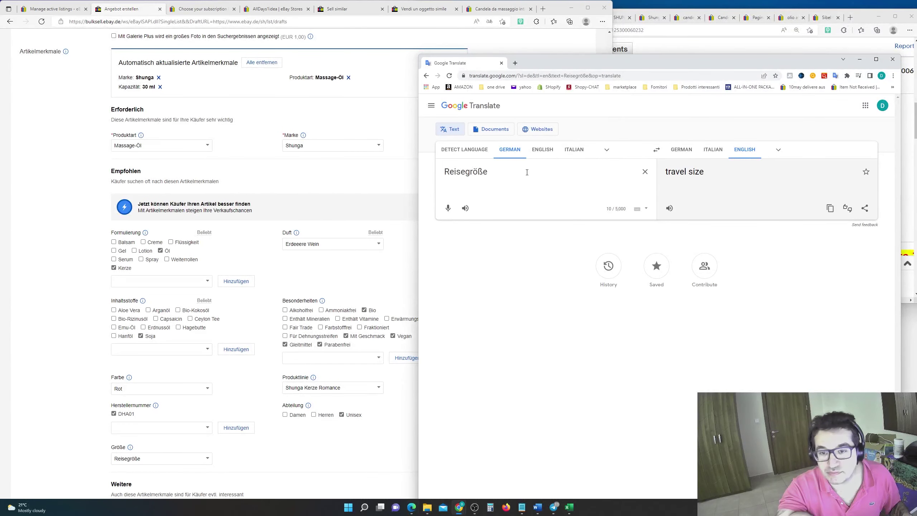
drag(527, 172, 334, 151)
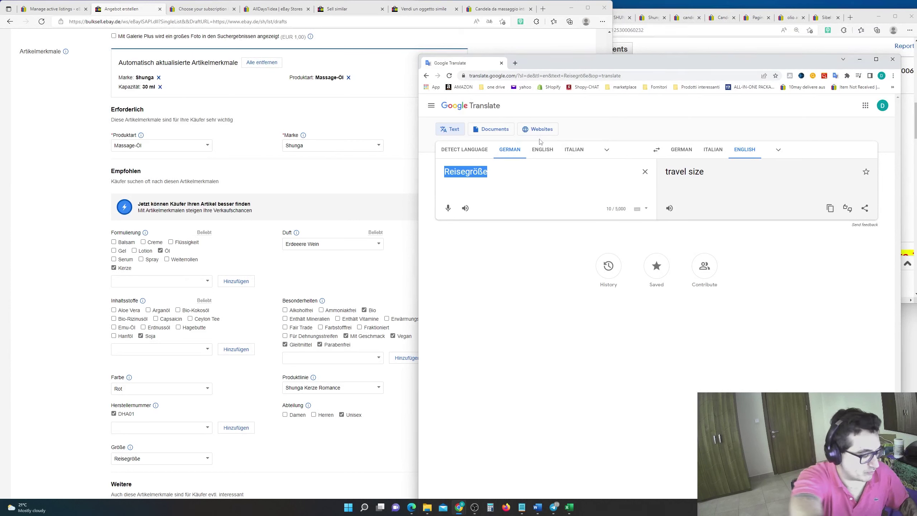
text(erotic massage)
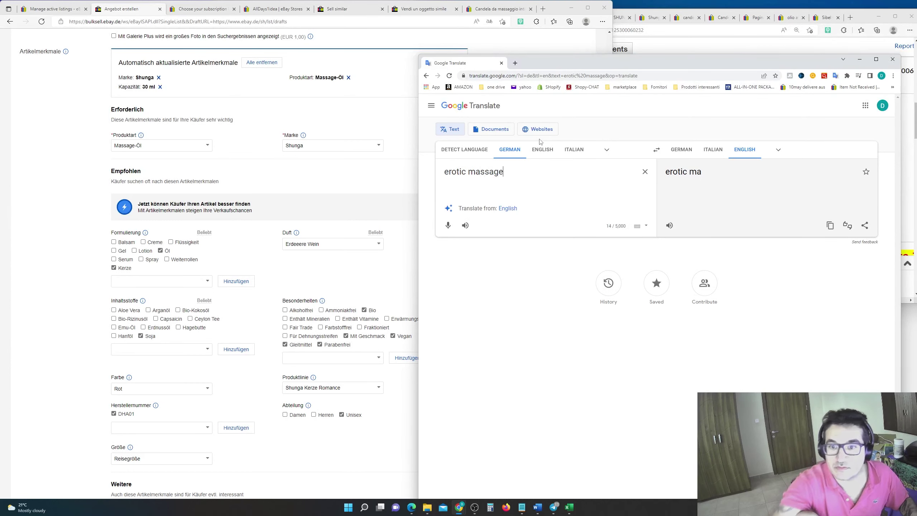
click(680, 151)
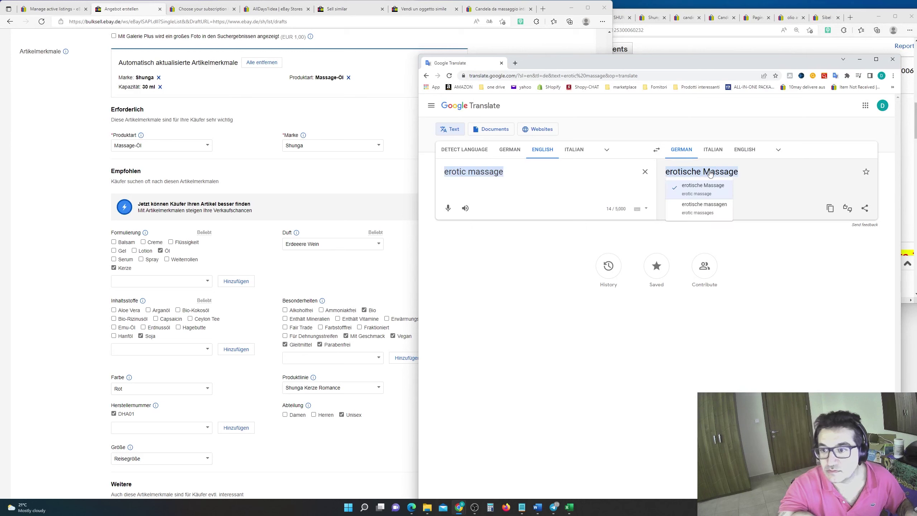
drag(738, 172, 357, 330)
drag(324, 354, 324, 356)
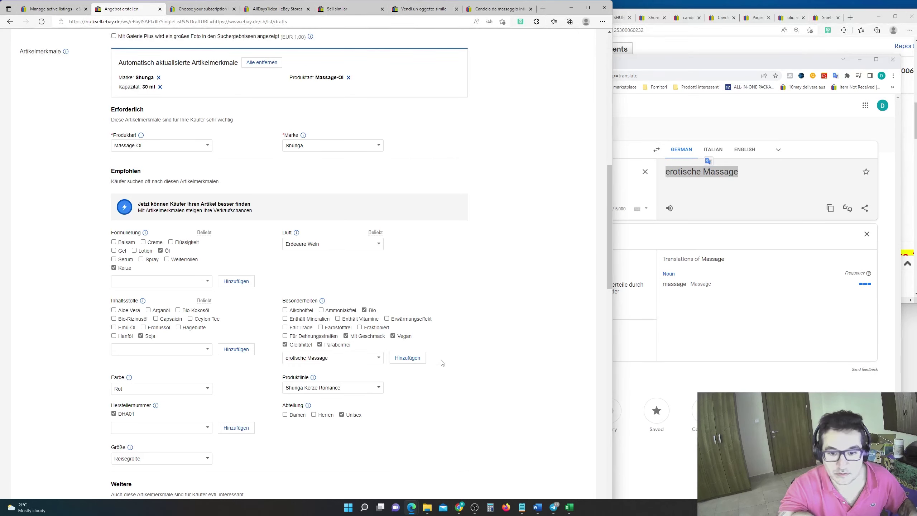
click(407, 358)
Step: Translate "aphrodisiac massage" into German in Google Translate and copy the translation
click(635, 197)
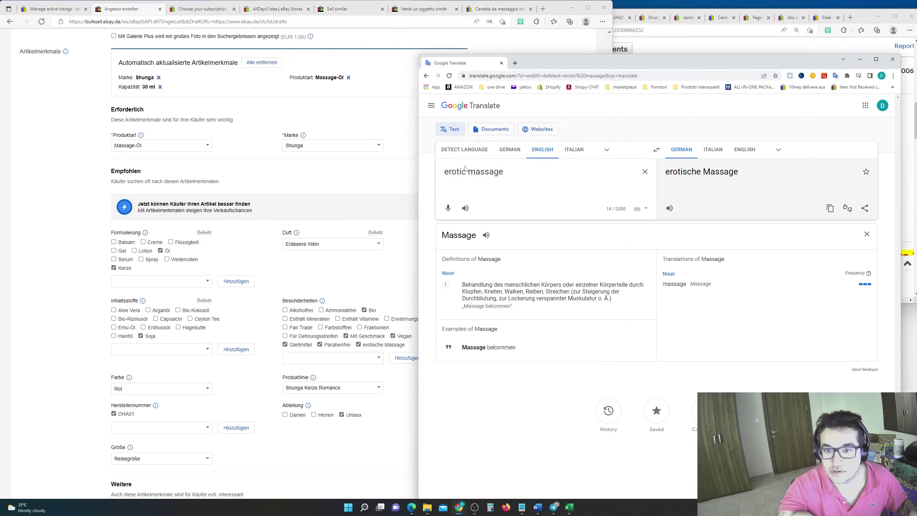
double_click(450, 171)
text(aphrodfi)
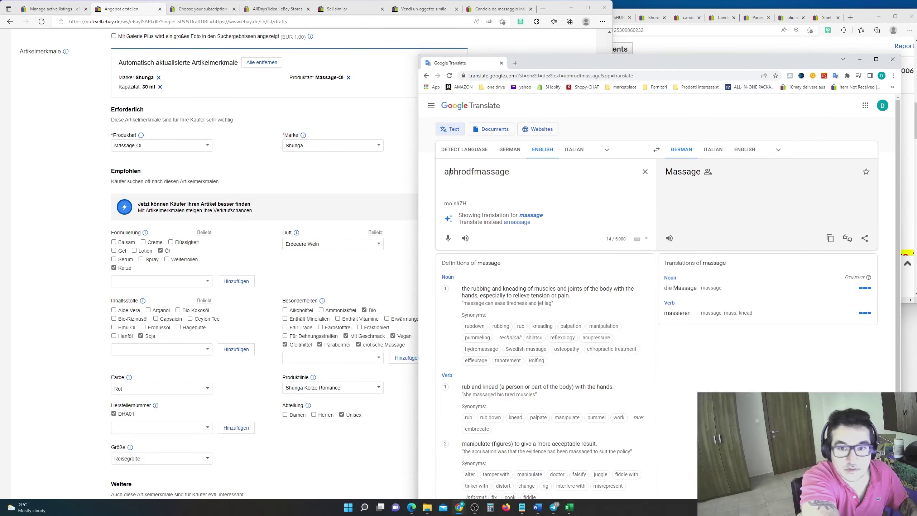
key(BackSpace)
key(BackSpace)
text(isiac)
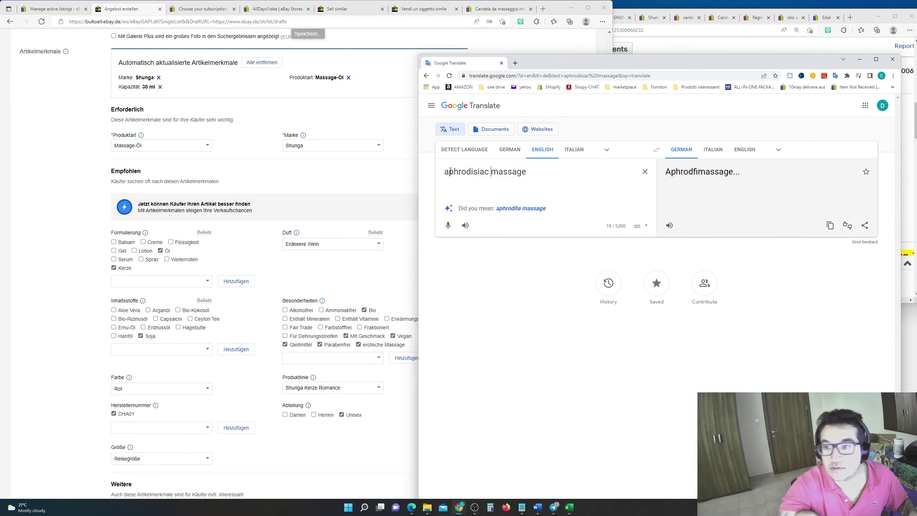
drag(761, 160, 665, 174)
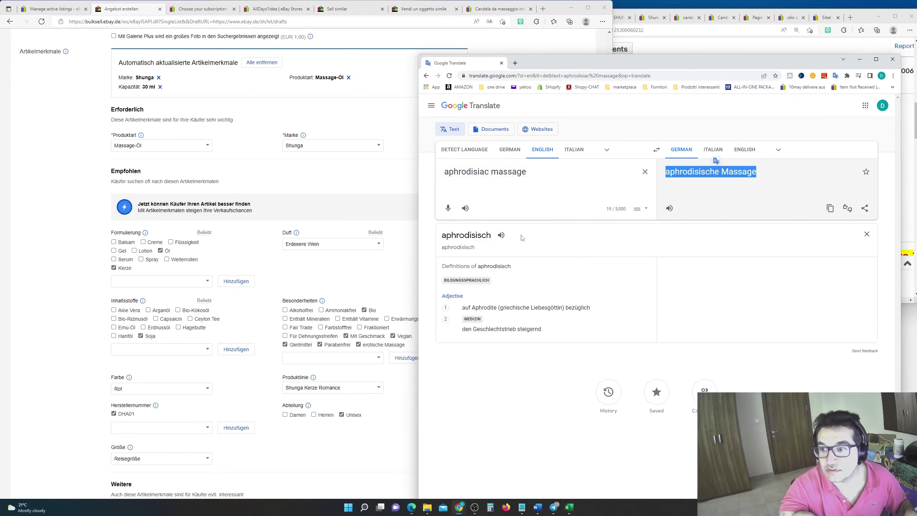
click(332, 356)
click(318, 369)
key(ctrl+v)
key(Return)
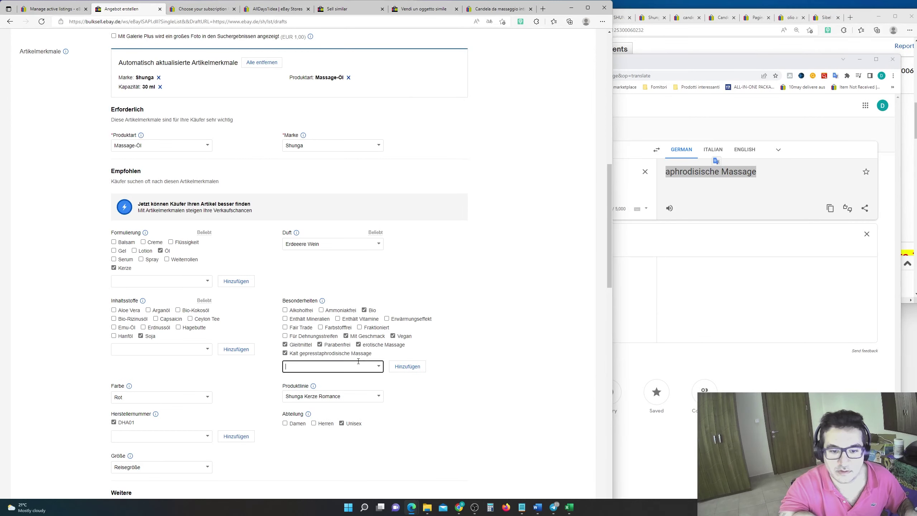
click(334, 345)
Step: Add aphrodisische Massage as a custom special feature (Besonderheiten) of the German listing
click(335, 364)
key(ctrl+v)
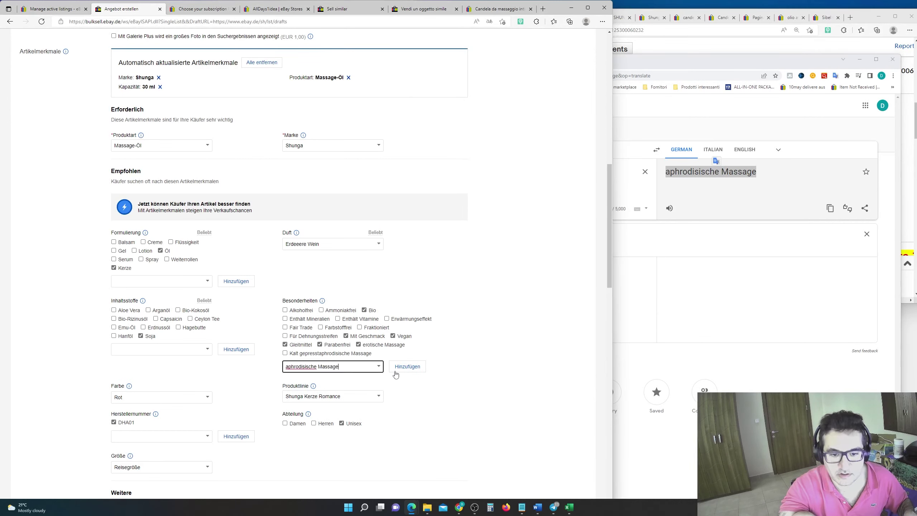
key(Return)
Step: Translate "sensual massage" into German in Google Translate and add sinnliche Massage as a custom special feature (Besonderheiten)
click(655, 184)
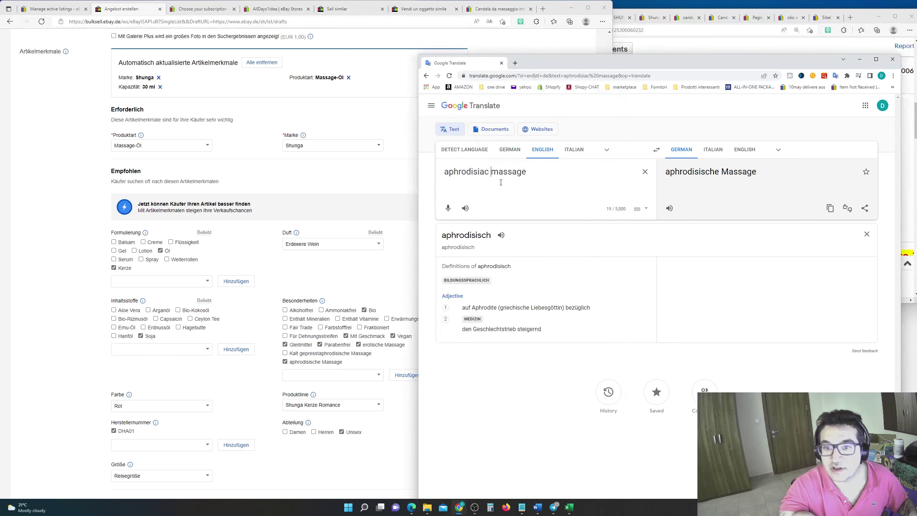
double_click(453, 177)
text(sensual)
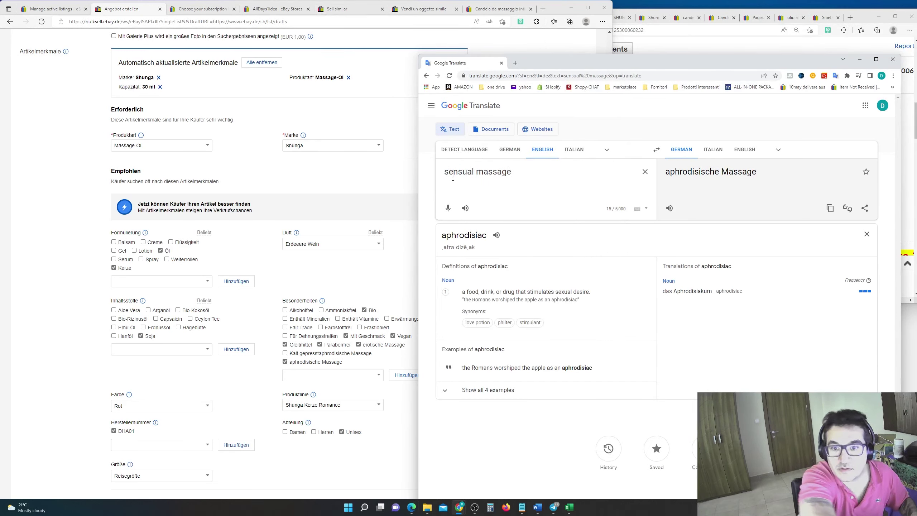
triple_click(692, 169)
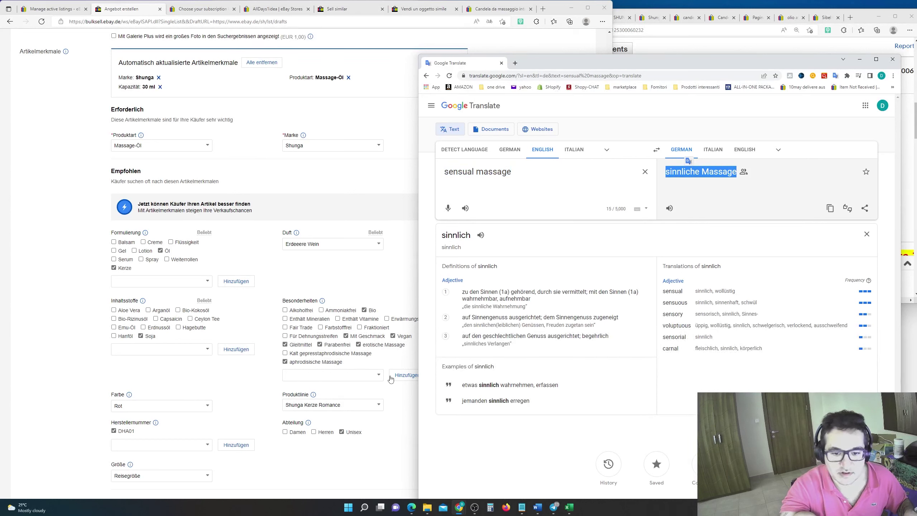
click(361, 375)
key(ctrl+v)
key(Return)
Step: Translate "massage full body" into German and add ganzen Körper massieren as a custom special feature (Besonderheiten)
click(651, 186)
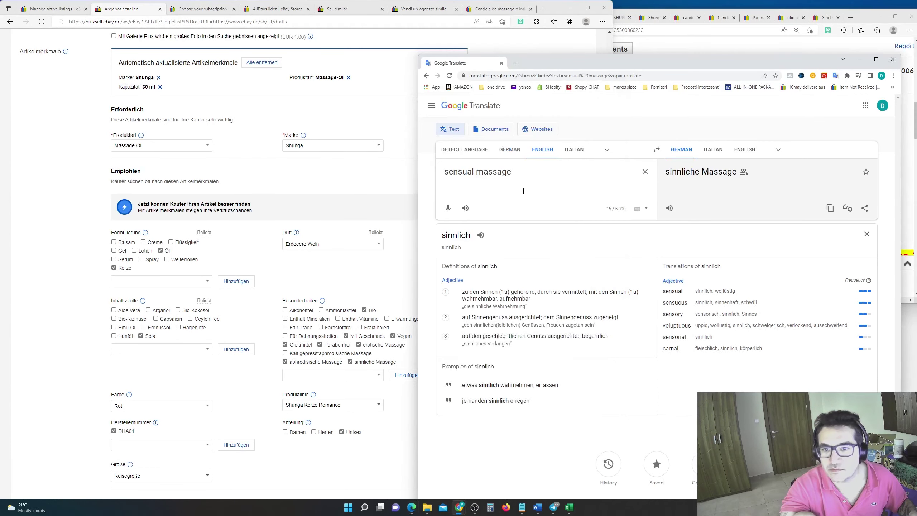
double_click(460, 172)
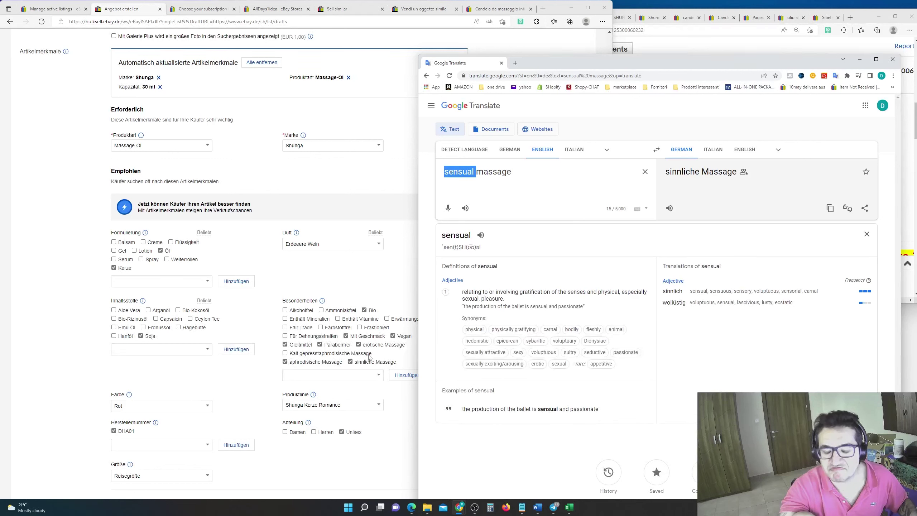
key(BackSpace)
click(513, 172)
text(ful)
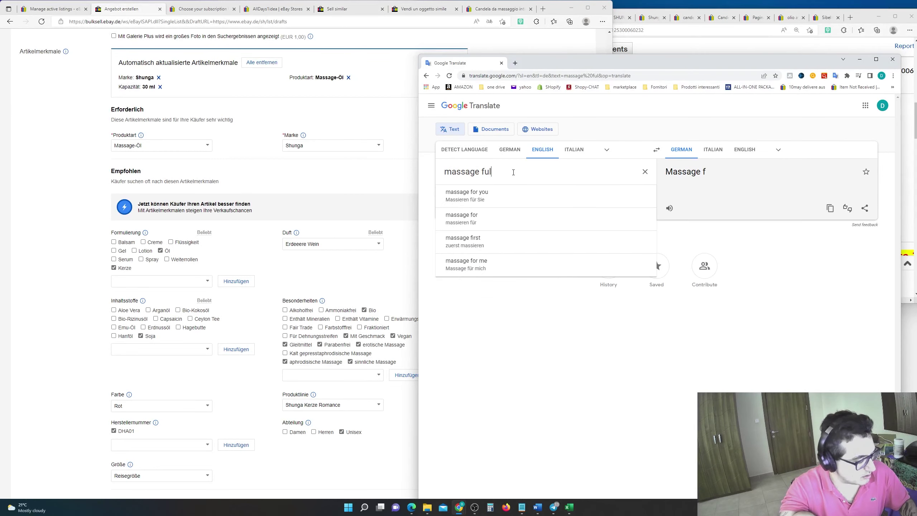
text(l body)
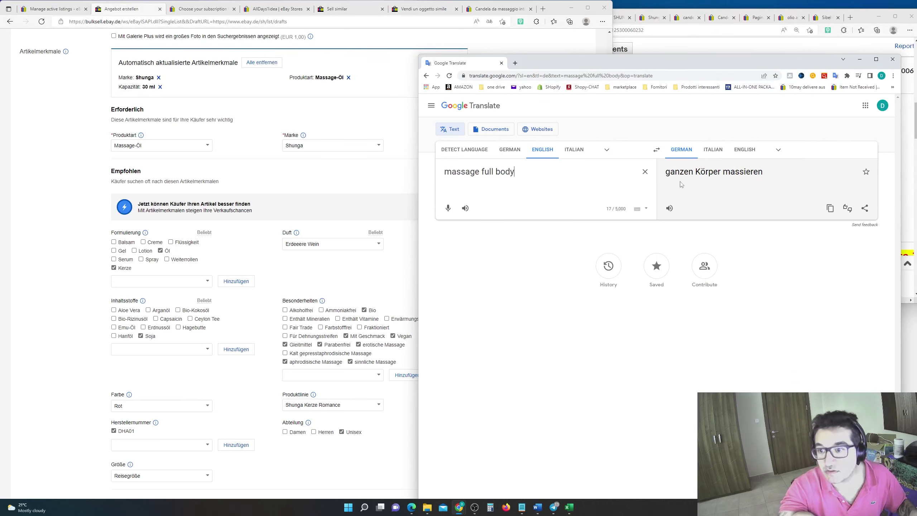
triple_click(688, 177)
key(ctrl+c)
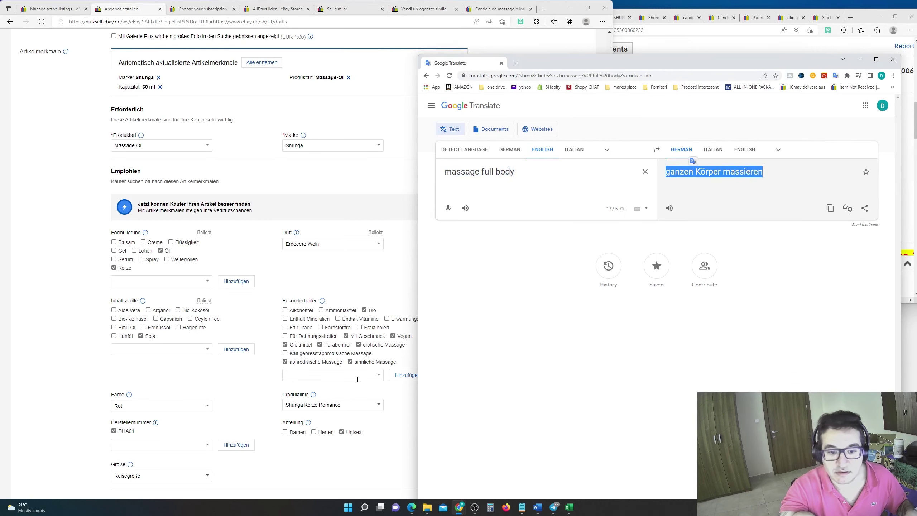
click(357, 379)
key(ctrl+v)
click(416, 377)
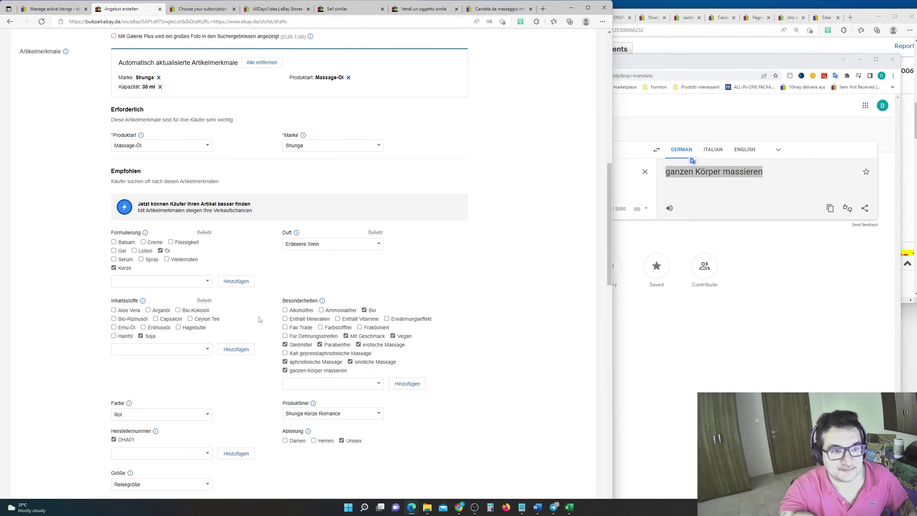
Step: Copy the English title and description text from the UK strawberry candle listing into Google Translate for translation into German
scroll(332, 219, up, 10)
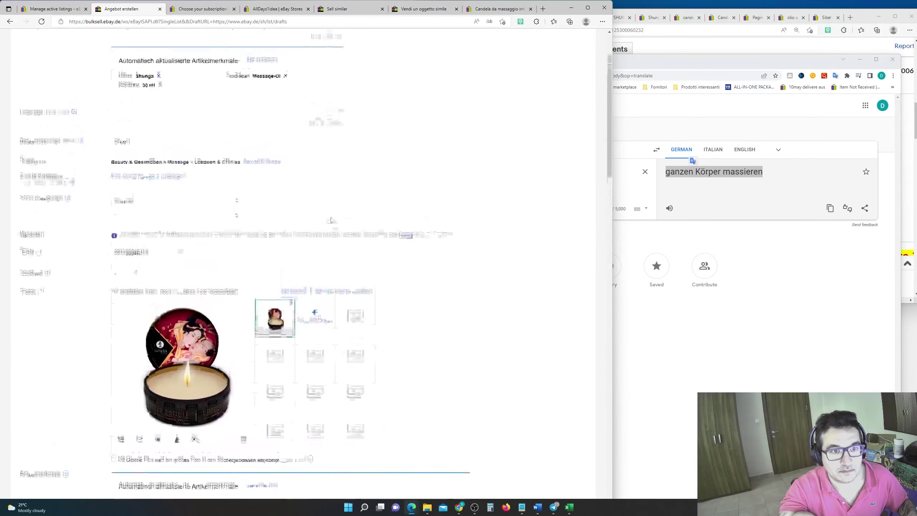
scroll(128, 286, down, 15)
scroll(129, 286, up, 4)
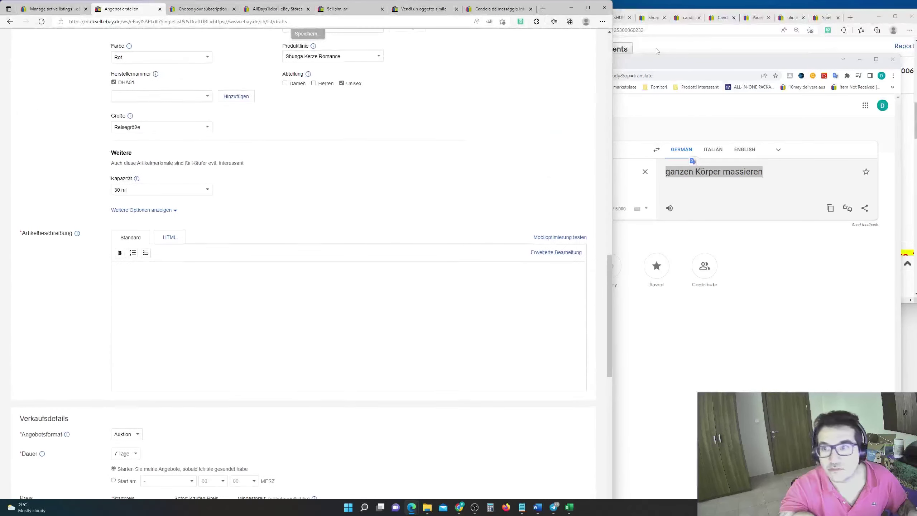
click(696, 135)
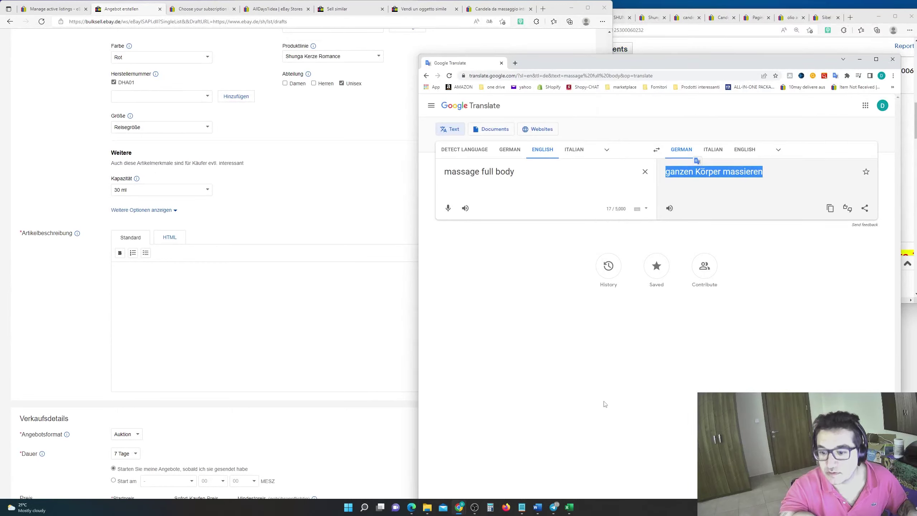
click(706, 43)
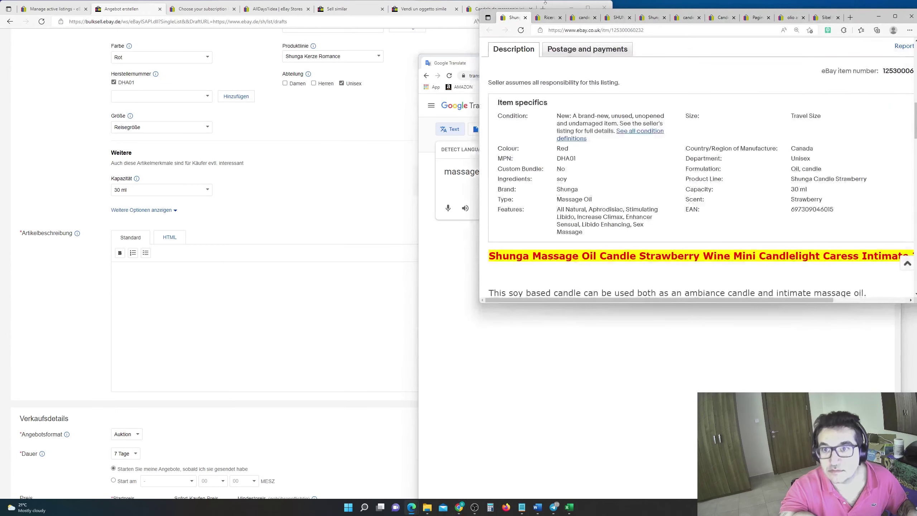
scroll(696, 173, down, 5)
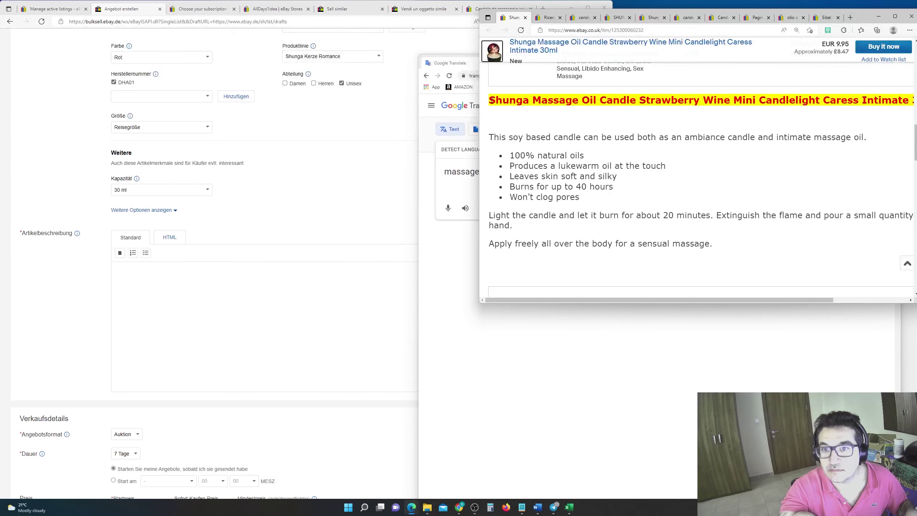
drag(491, 100, 776, 258)
key(ctrl+c)
key(alt+Tab)
key(ctrl+a)
key(ctrl+v)
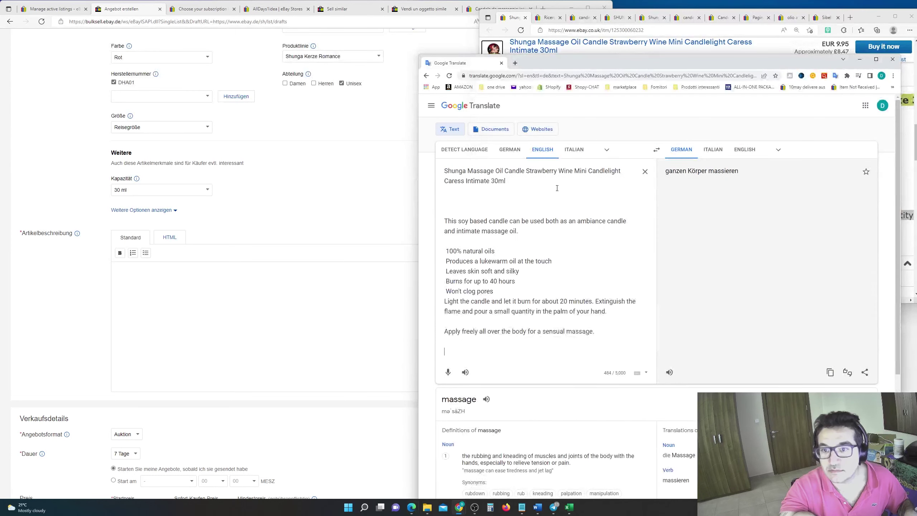
Step: Replace the Italian body text under the heading in the Word document with the German translation, leaving out its title line
drag(666, 169, 747, 359)
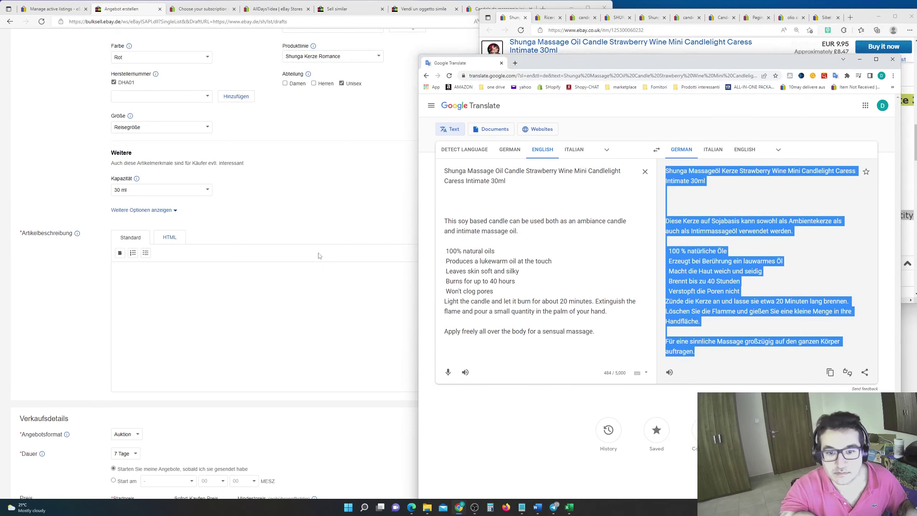
click(331, 218)
scroll(331, 218, up, 15)
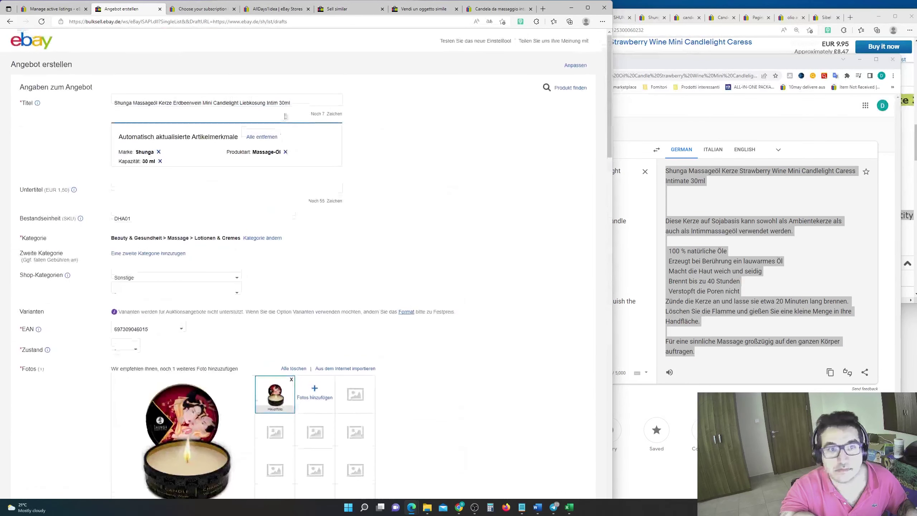
click(784, 254)
drag(695, 353, 663, 220)
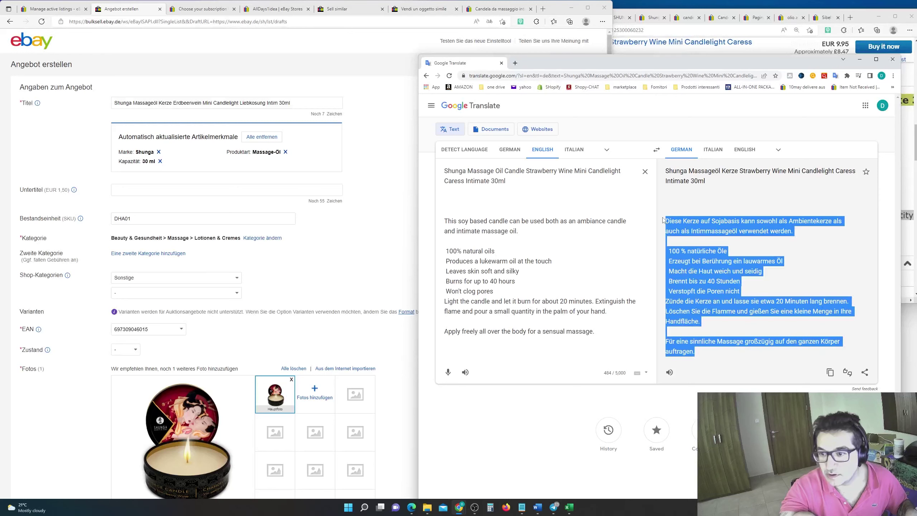
click(538, 507)
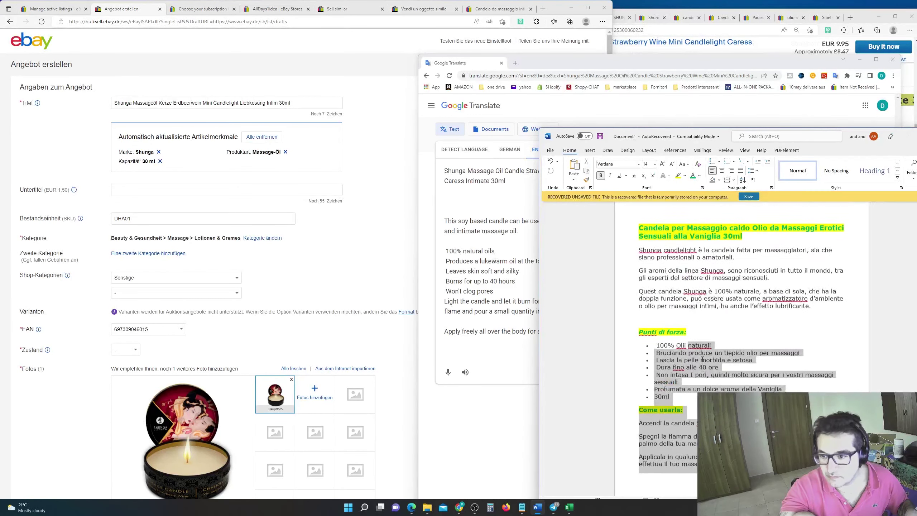
key(ctrl+shift+Up)
key(ctrl+shift+Up)
key(ctrl+shift+Up)
key(ctrl+shift+Up)
key(ctrl+v)
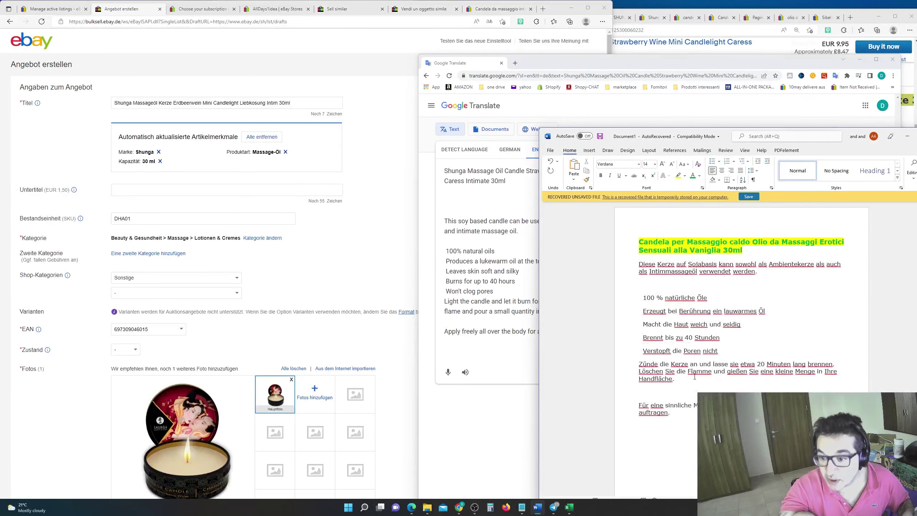
Step: Replace the Word document's Italian heading with the German listing's title and highlight it in yellow
click(167, 103)
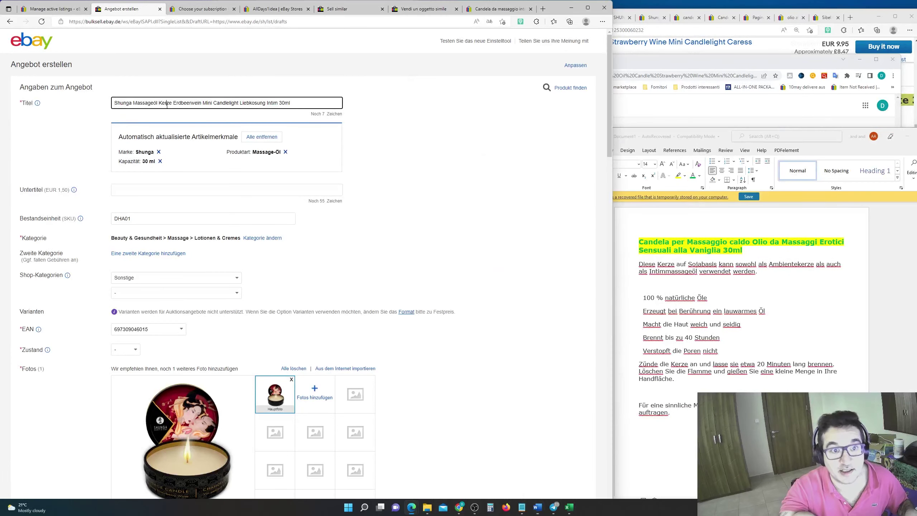
key(ctrl+a)
key(ctrl+c)
click(695, 266)
key(ctrl+Up)
key(ctrl+shift+Up)
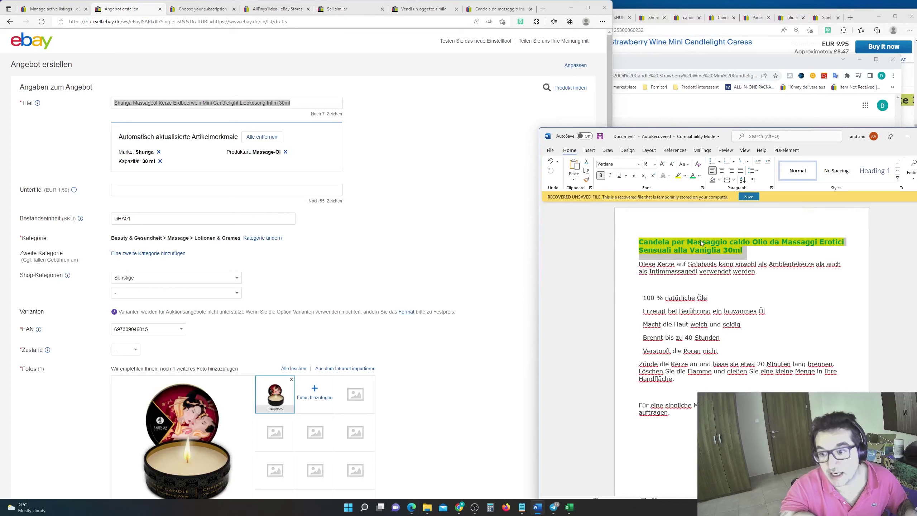
key(ctrl+v)
key(ctrl+shift+Up)
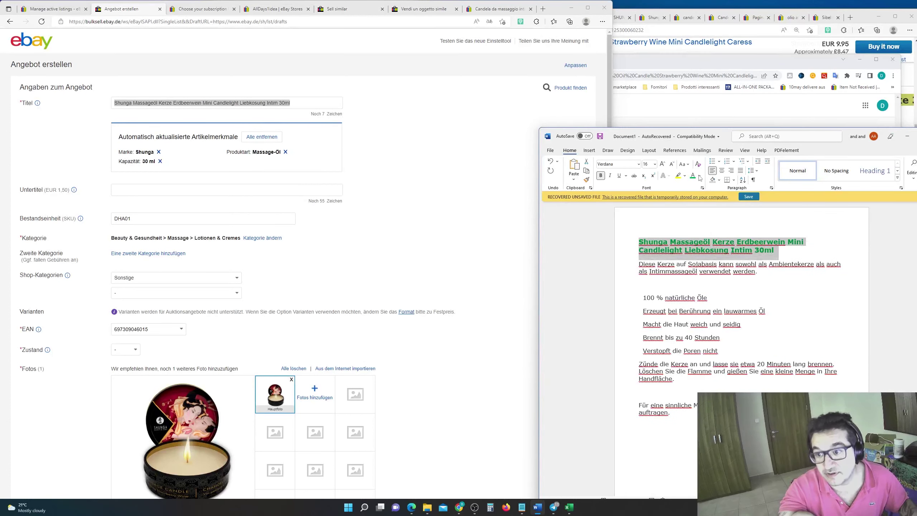
click(676, 176)
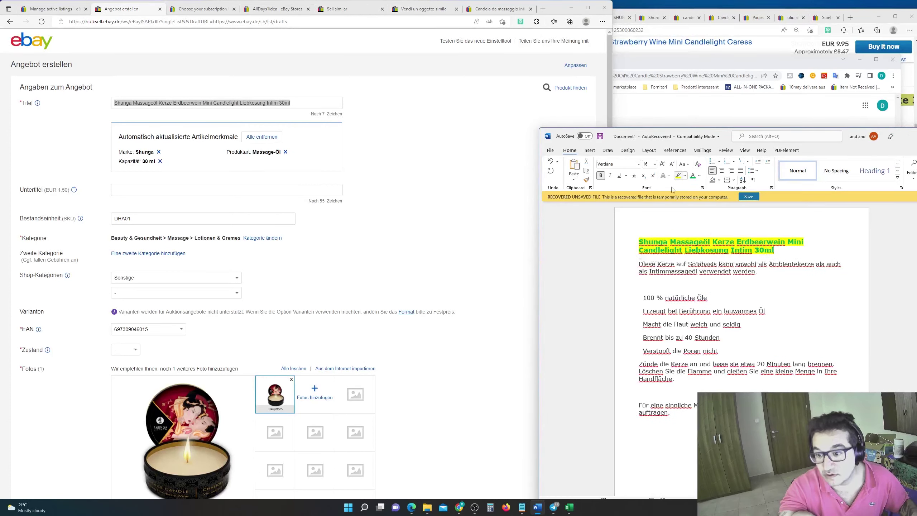
Step: Format the five feature lines from "100 % natürliche Öle" to "Verstopft die Poren nicht" as one continuous bulleted list
click(641, 296)
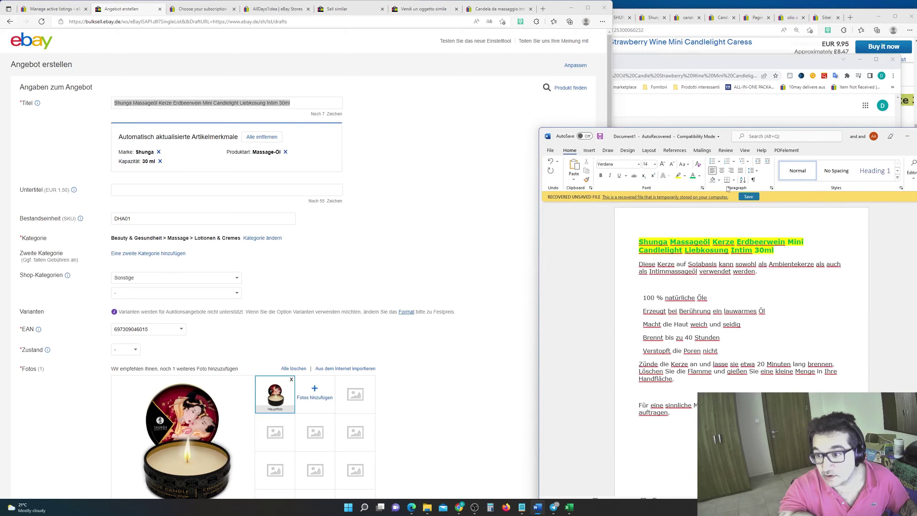
click(713, 161)
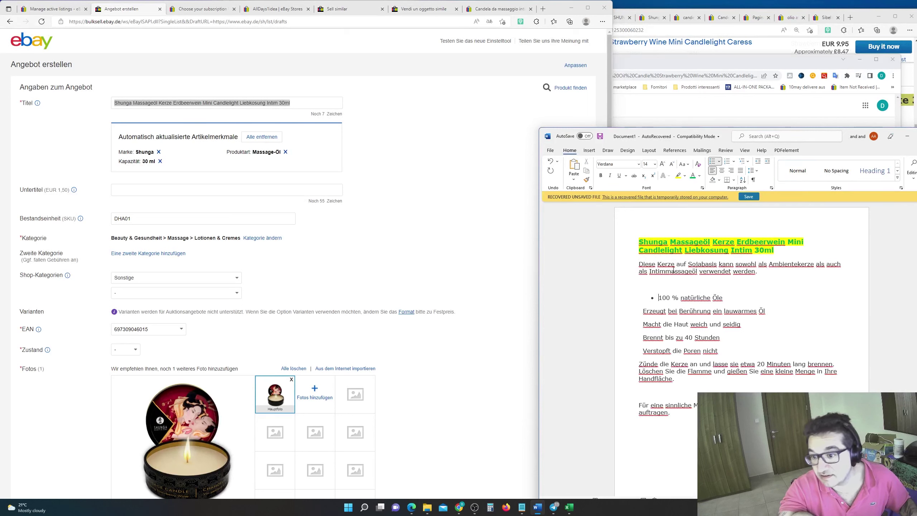
click(641, 310)
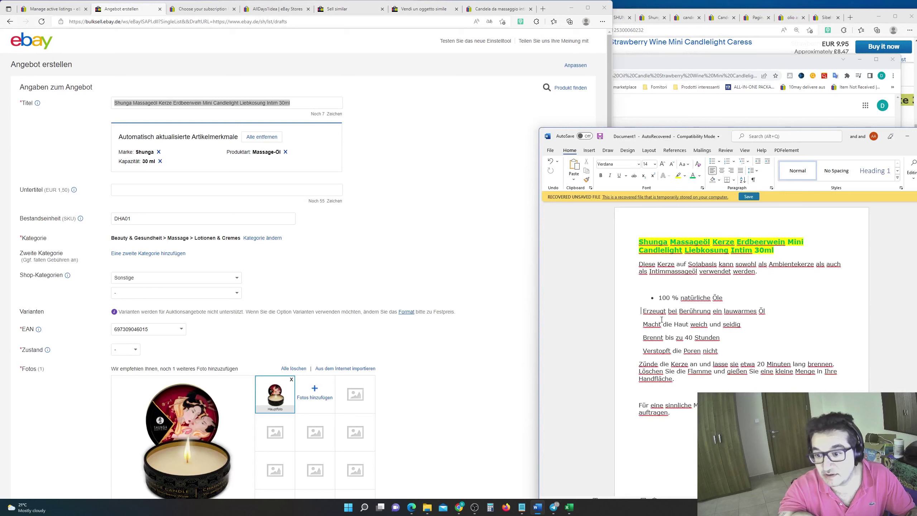
key(BackSpace)
key(BackSpace)
key(Return)
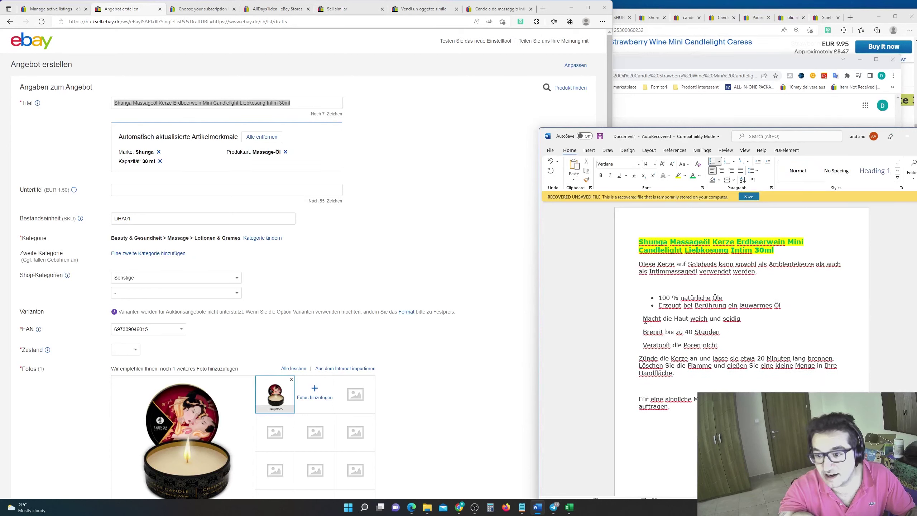
click(642, 317)
key(BackSpace)
key(BackSpace)
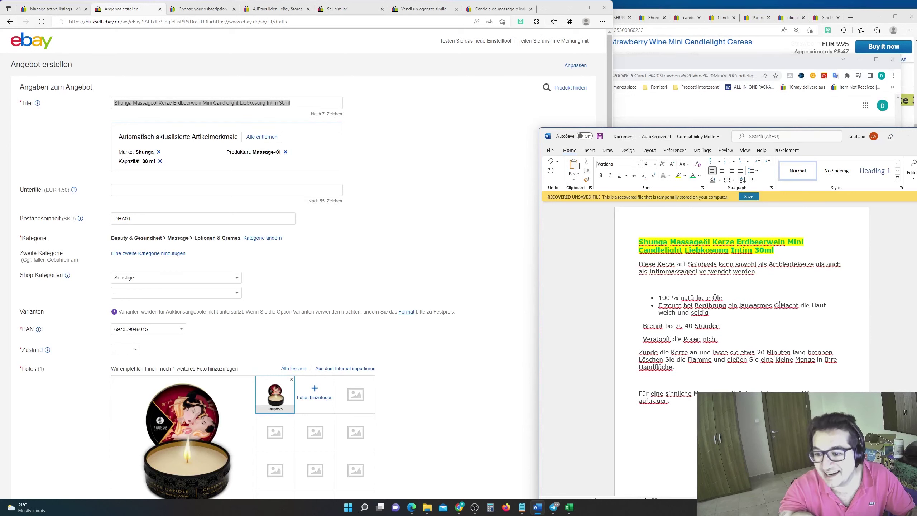
key(Return)
click(644, 324)
key(BackSpace)
key(BackSpace)
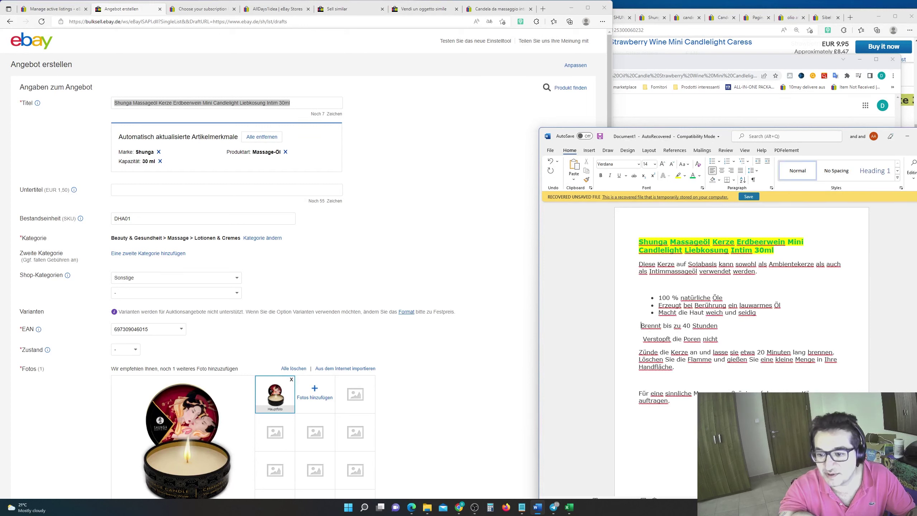
key(Return)
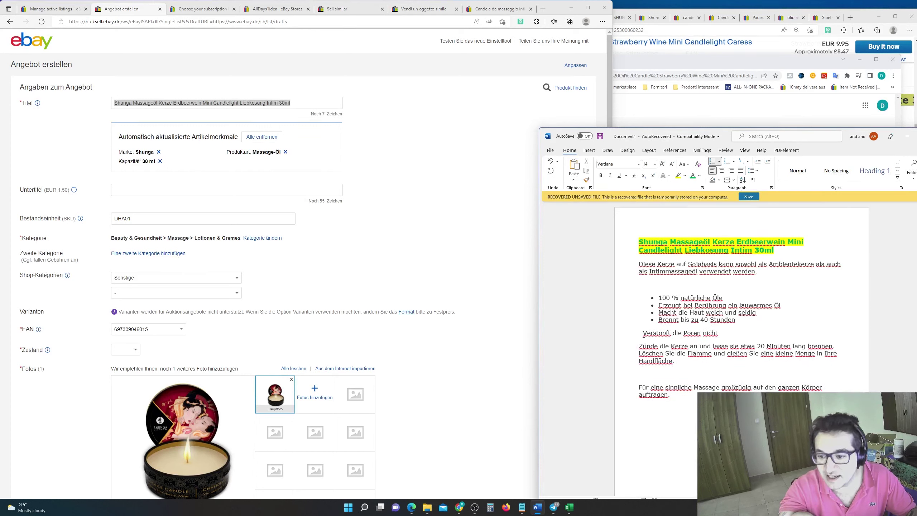
key(BackSpace)
key(BackSpace)
key(Return)
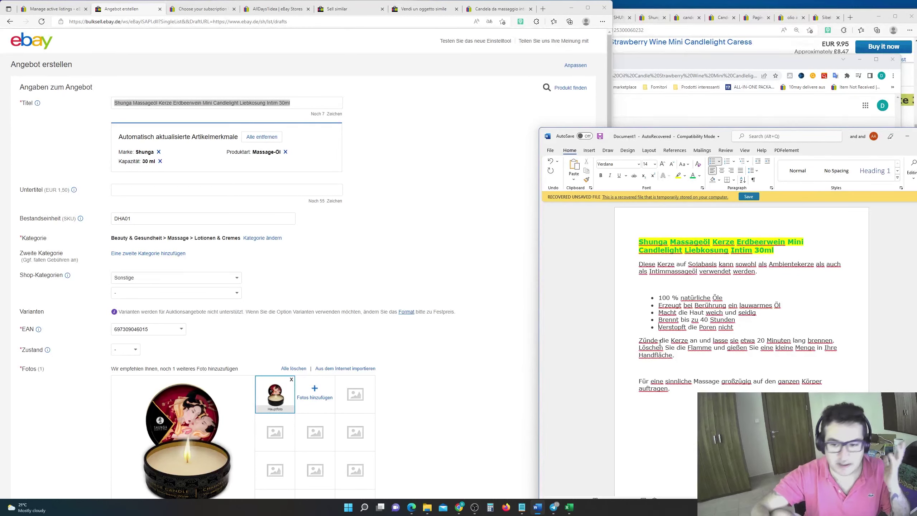
Step: Copy the whole formatted German text with its heading from the Word document into the German listing's item description
drag(672, 394, 626, 244)
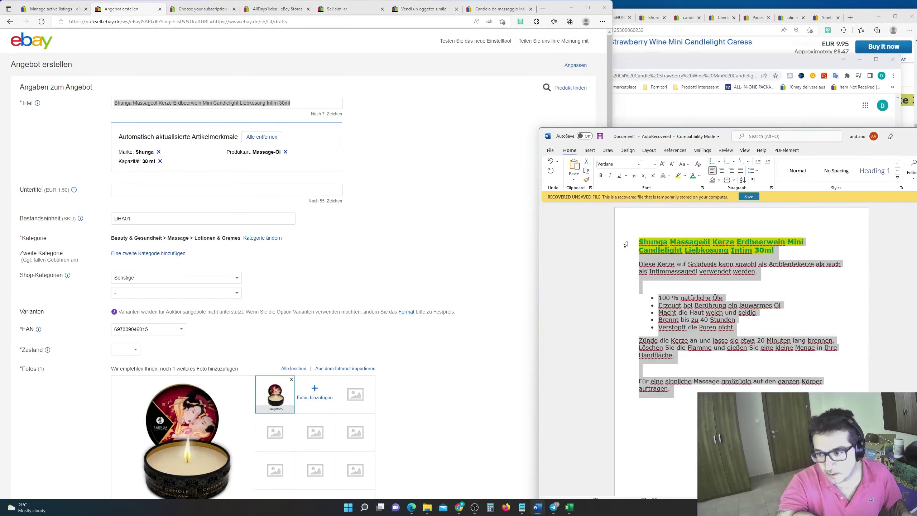
scroll(444, 259, down, 15)
click(139, 268)
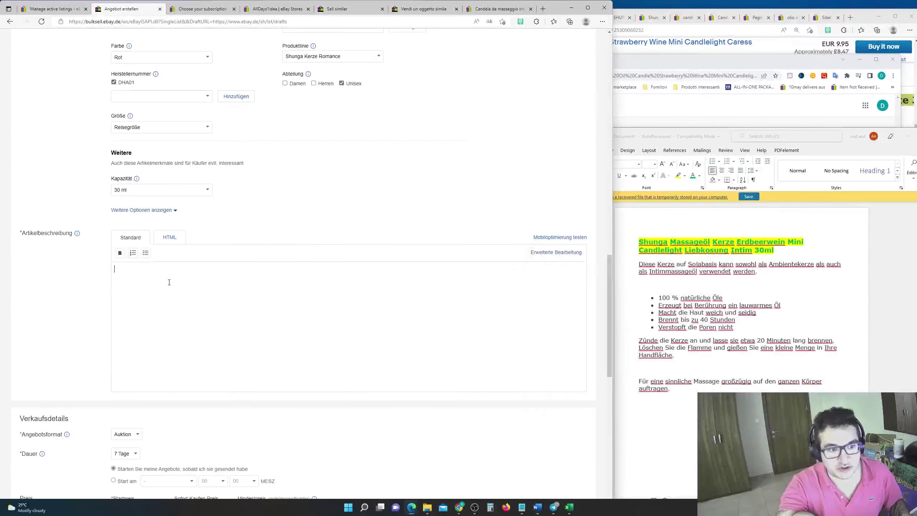
key(ctrl+v)
scroll(153, 304, down, 2)
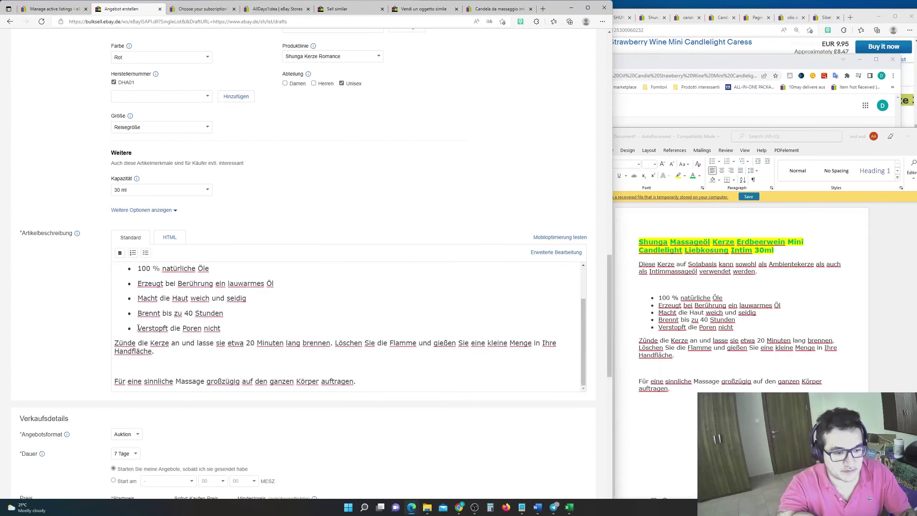
Step: Make the German listing a Festpreis offer at EUR 9,95 with price proposals accepted and a quantity of 2
scroll(109, 313, down, 3)
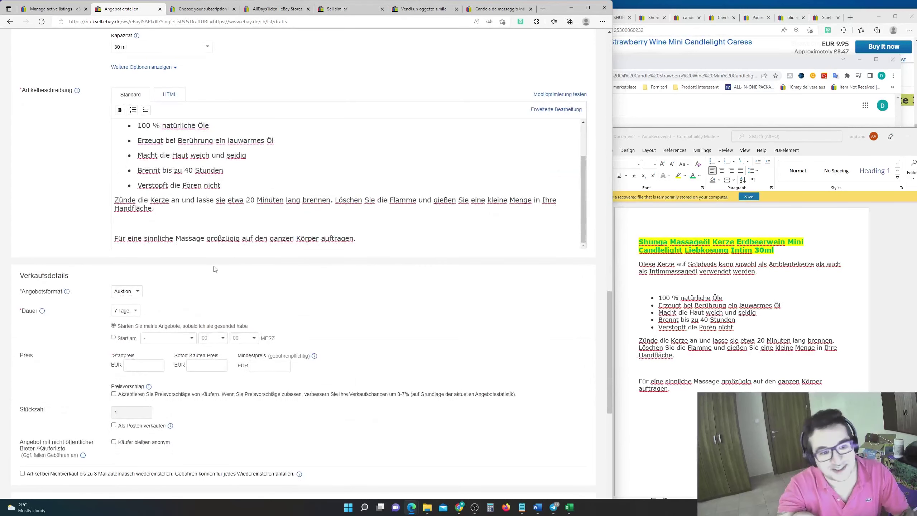
click(125, 291)
click(131, 309)
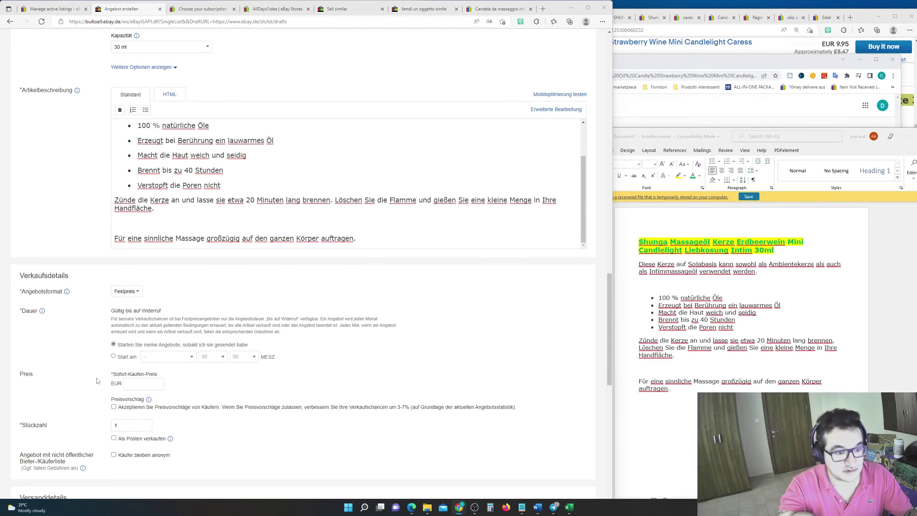
click(144, 383)
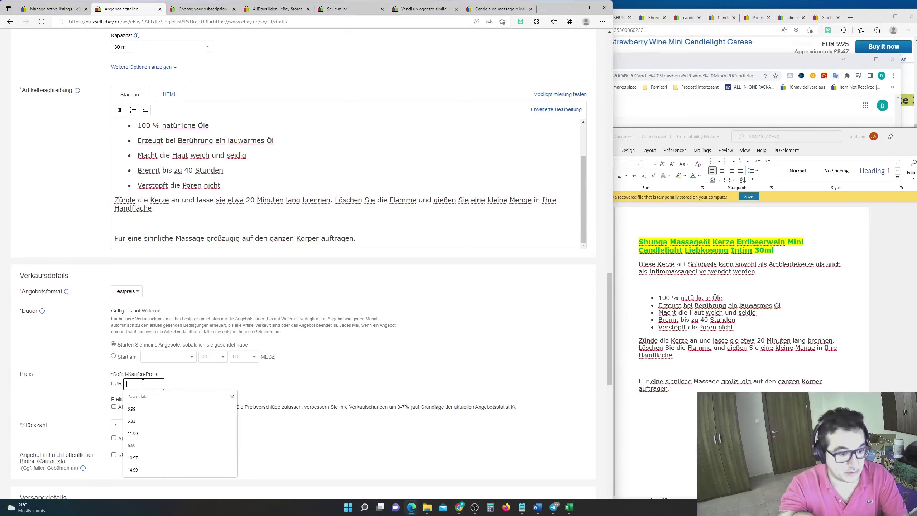
text(9,9)
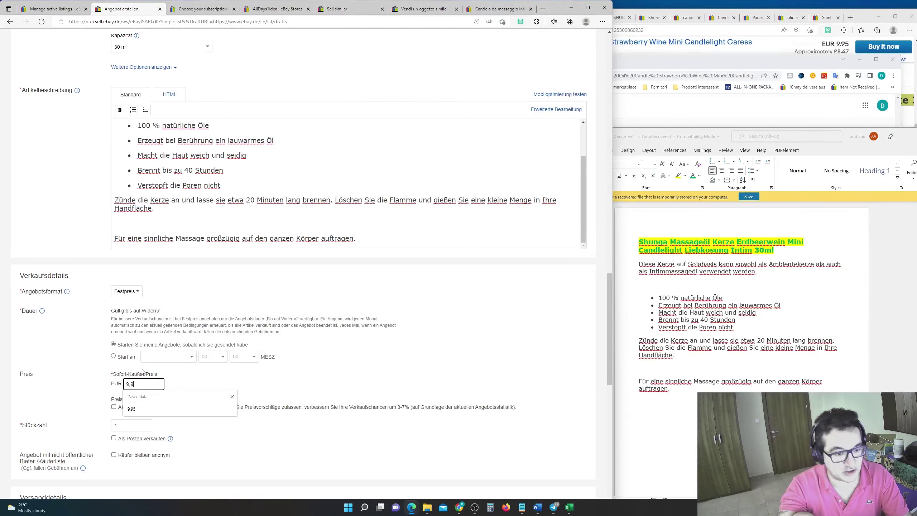
text(5)
double_click(130, 428)
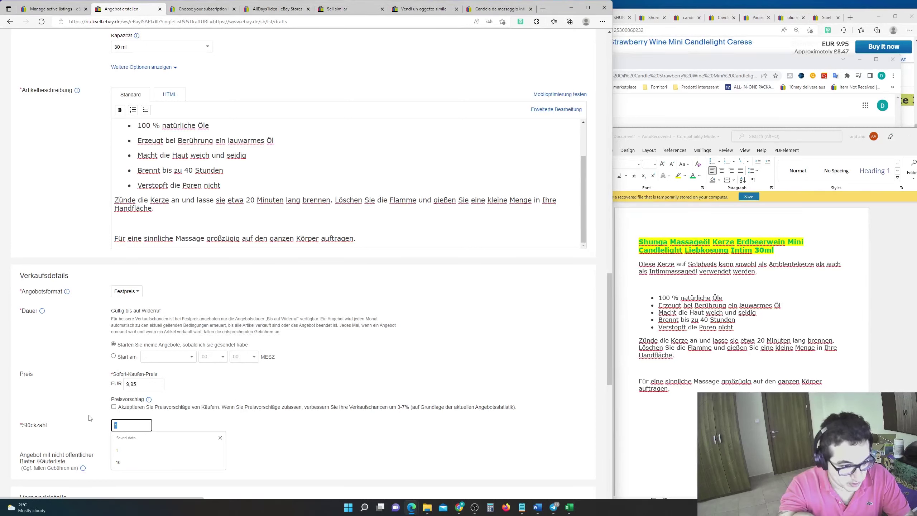
text(2)
Step: Review the shipping and return policy options of the German listing, leaving the selected policies in place
scroll(86, 311, down, 5)
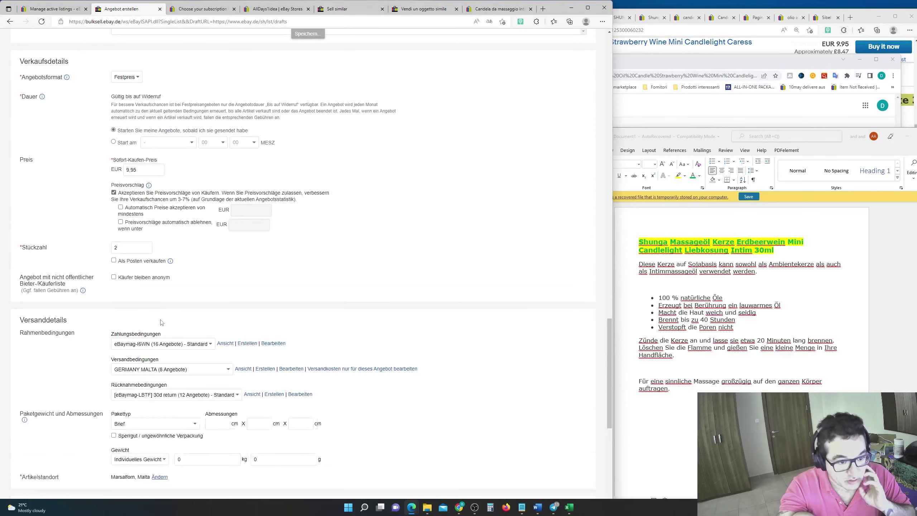
click(168, 370)
click(163, 383)
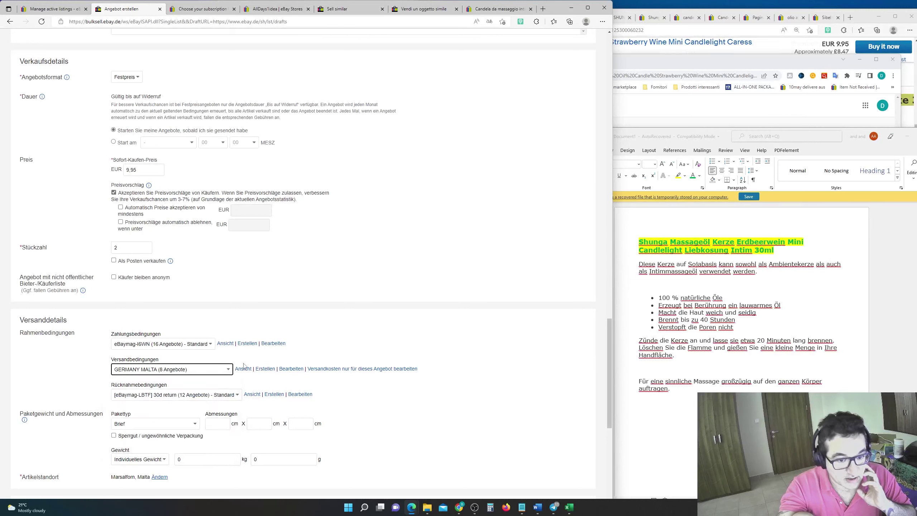
click(212, 395)
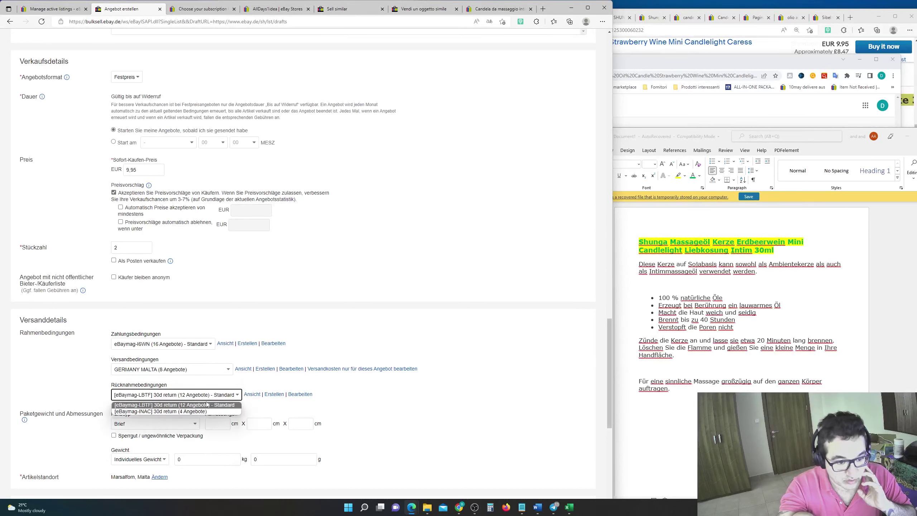
click(247, 353)
Step: Enable Anzeigen Standard promotion for the listing and set its ad rate to 10 %
scroll(216, 353, down, 5)
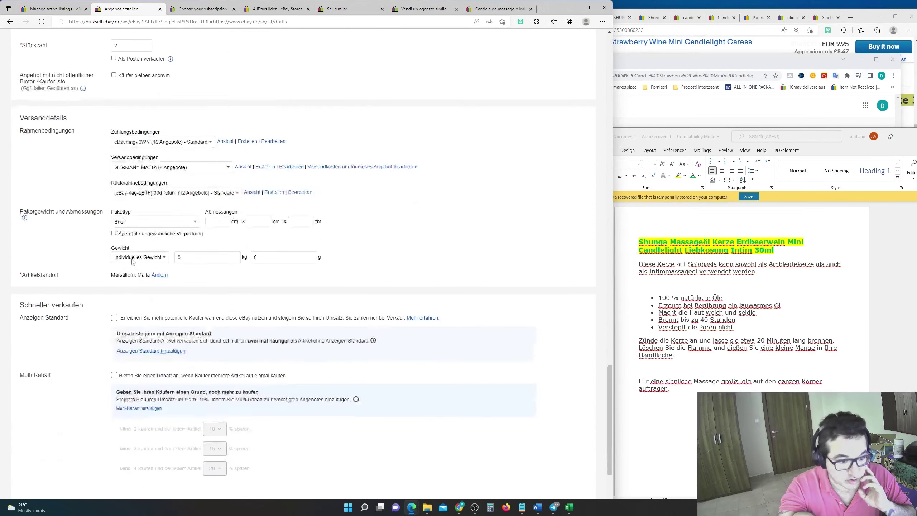
click(114, 306)
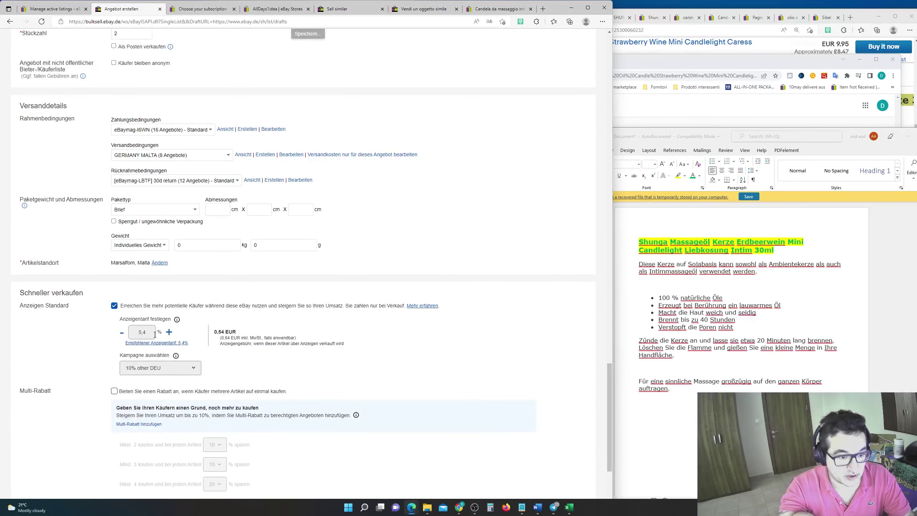
double_click(155, 334)
text(10)
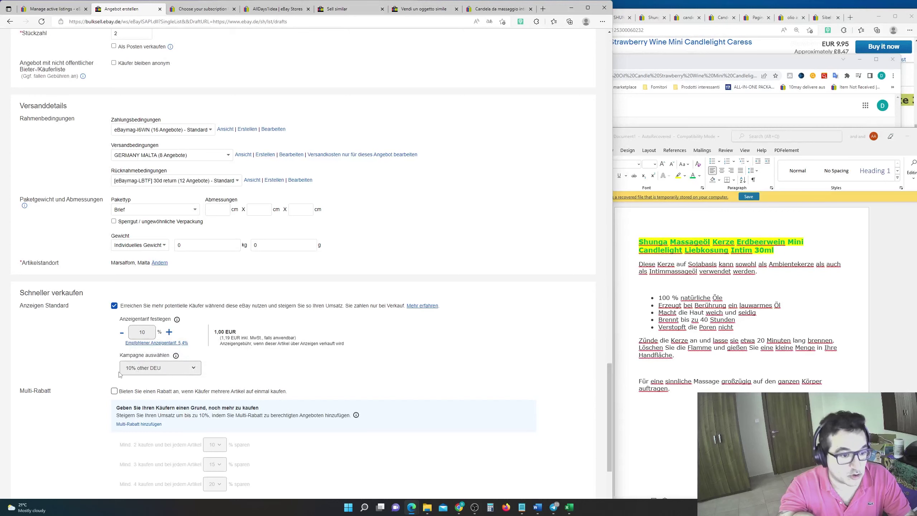
Step: Enable the Multi-Rabatt discount with 5 % for two items, 7 % for three and 10 % for four
click(114, 392)
scroll(115, 393, down, 2)
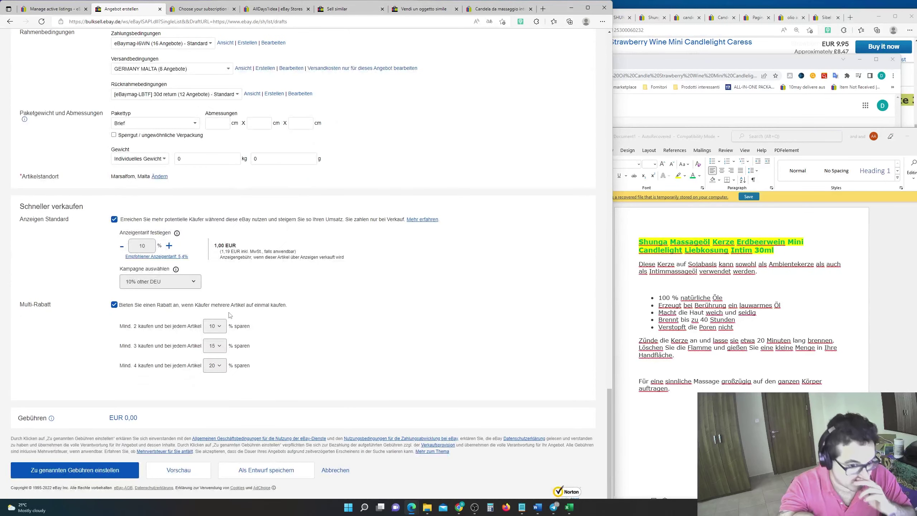
click(215, 326)
click(215, 370)
click(215, 385)
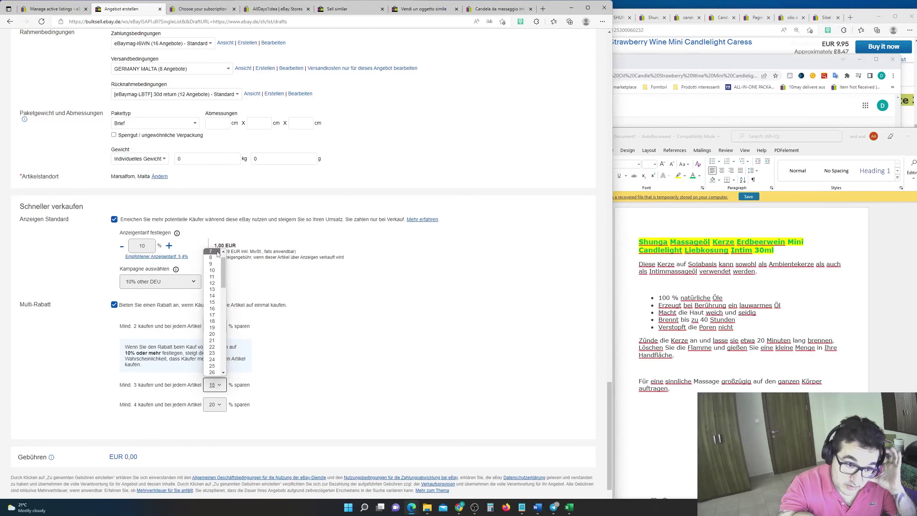
click(211, 251)
click(214, 405)
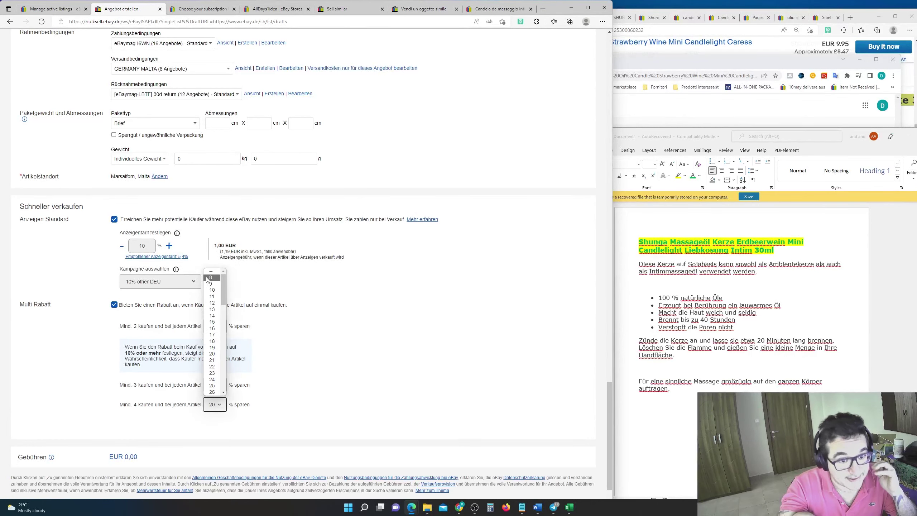
click(212, 292)
Step: Submit the German listing, fill in its missing condition as Neu, and submit it again
scroll(110, 343, down, 1)
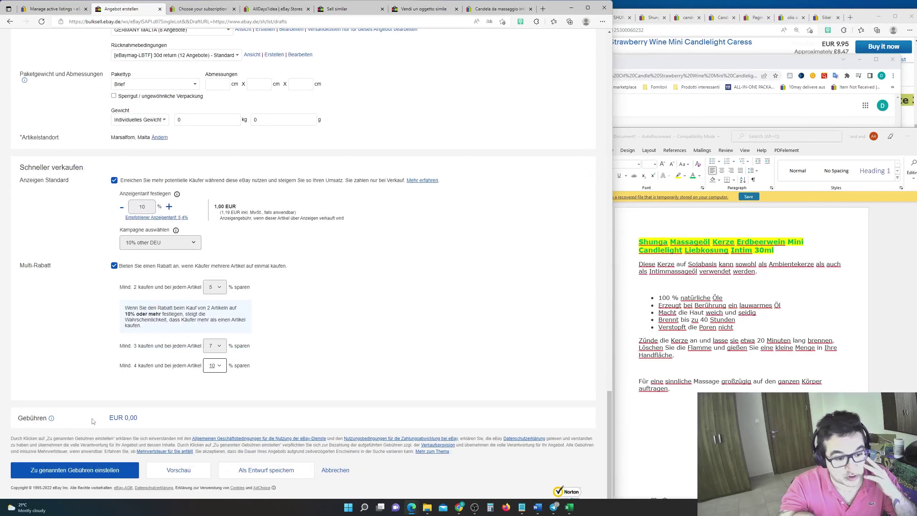
click(106, 476)
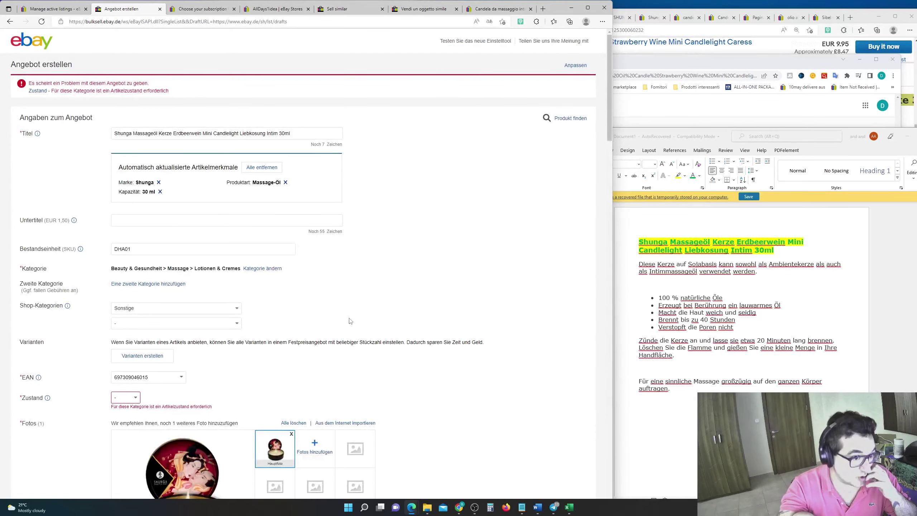
click(125, 399)
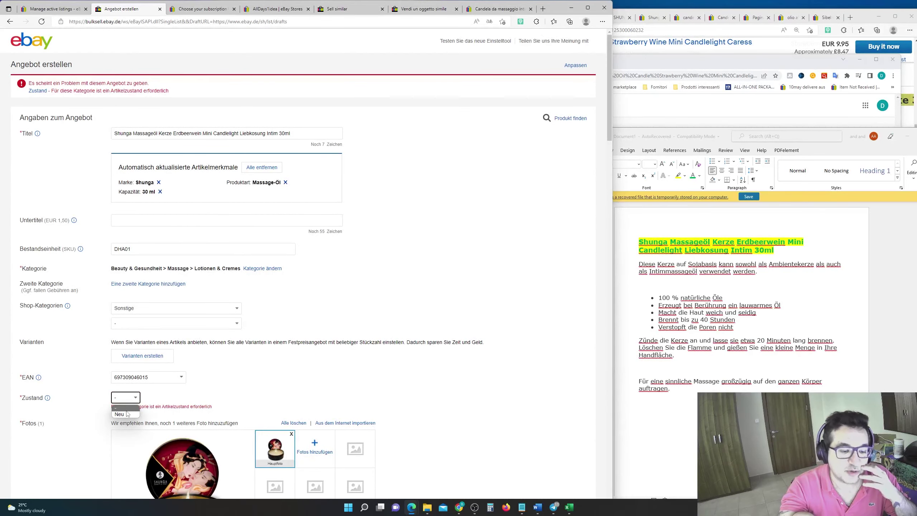
click(126, 414)
scroll(269, 362, down, 10)
scroll(269, 362, down, 20)
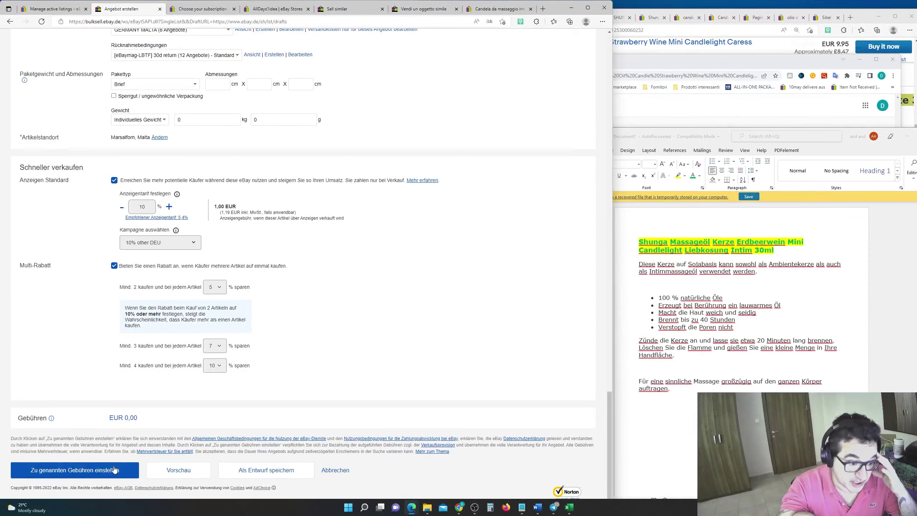
click(115, 469)
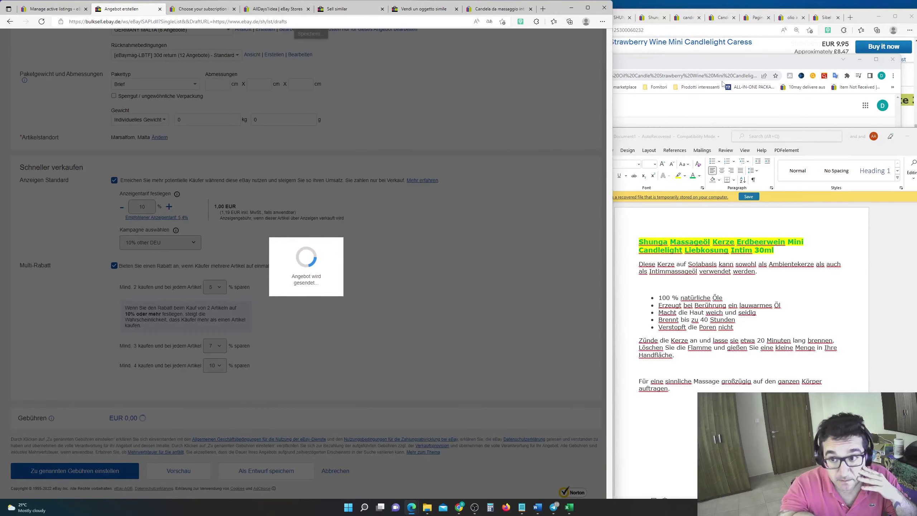
Step: Open the SHUNGA ZEN green tea candle listing on eBay UK and copy its MPN, DHA02
click(713, 111)
click(653, 17)
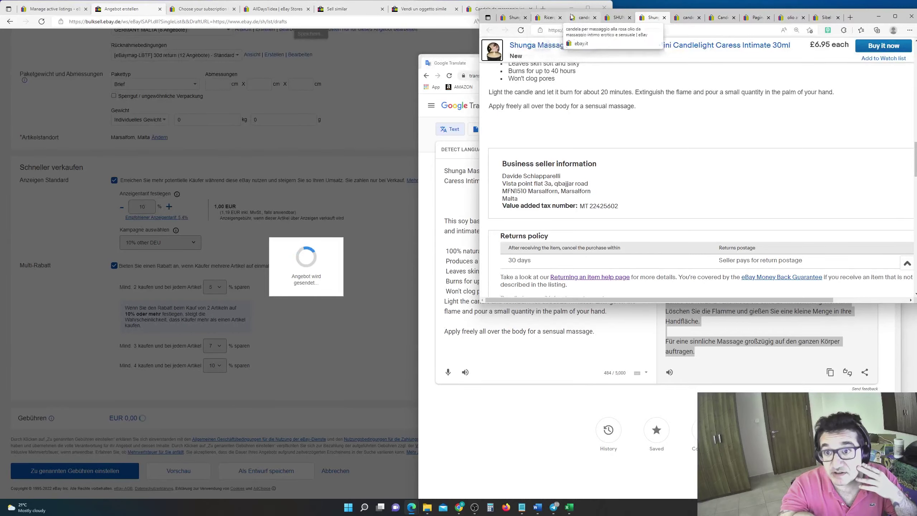
click(581, 17)
click(615, 17)
scroll(695, 193, up, 15)
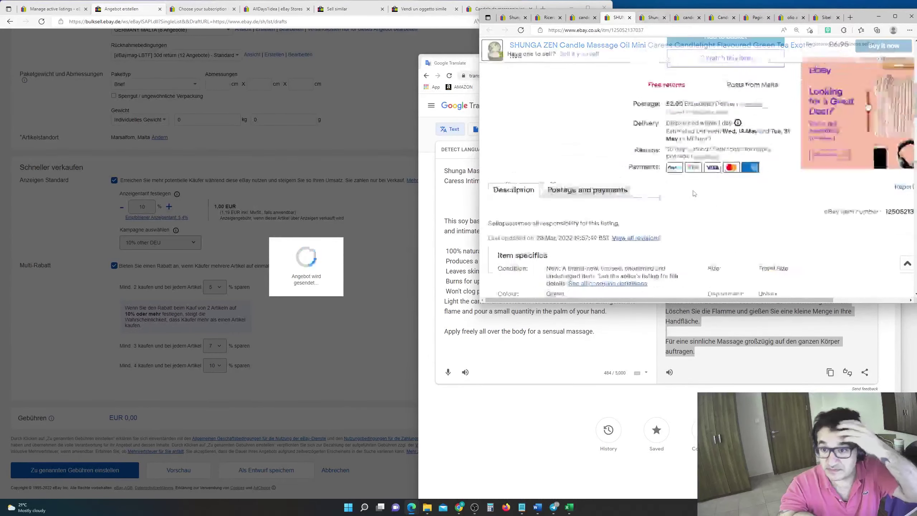
scroll(693, 193, down, 5)
scroll(694, 193, down, 1)
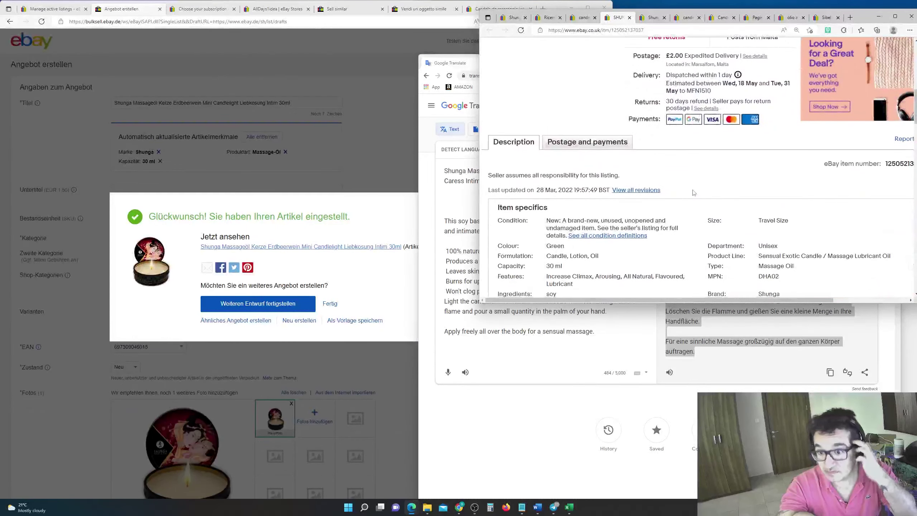
double_click(768, 274)
scroll(759, 217, down, 3)
Step: Translate the German option text "Ähnliches Angebot erstellen" into English with Google Translate
click(252, 314)
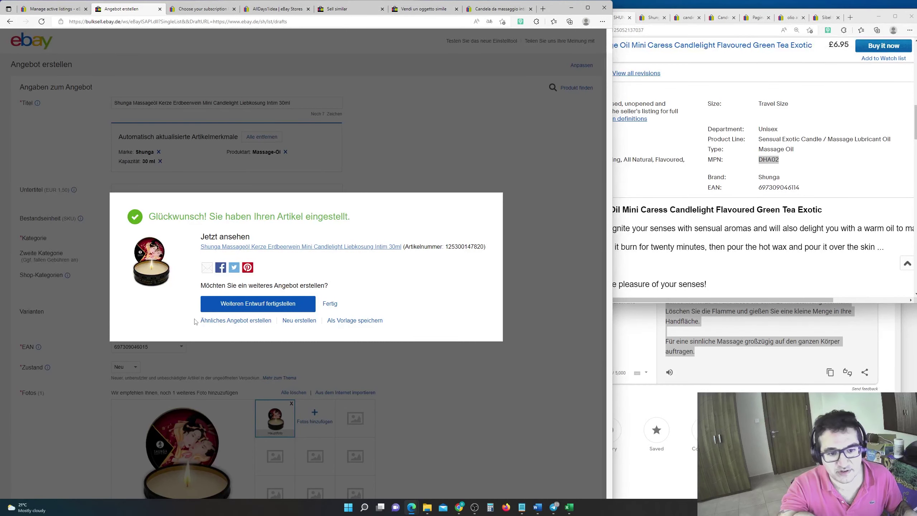
drag(195, 322, 272, 322)
key(ctrl+c)
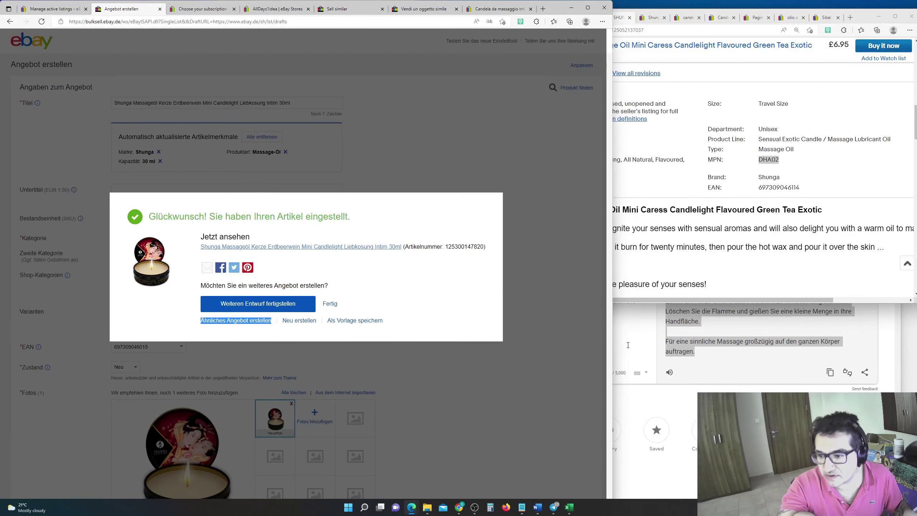
click(628, 345)
click(645, 171)
key(ctrl+v)
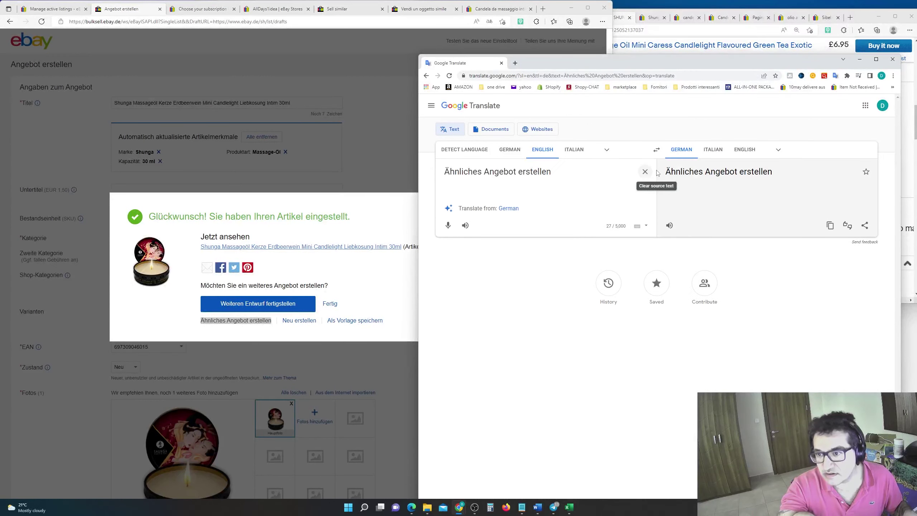
click(748, 151)
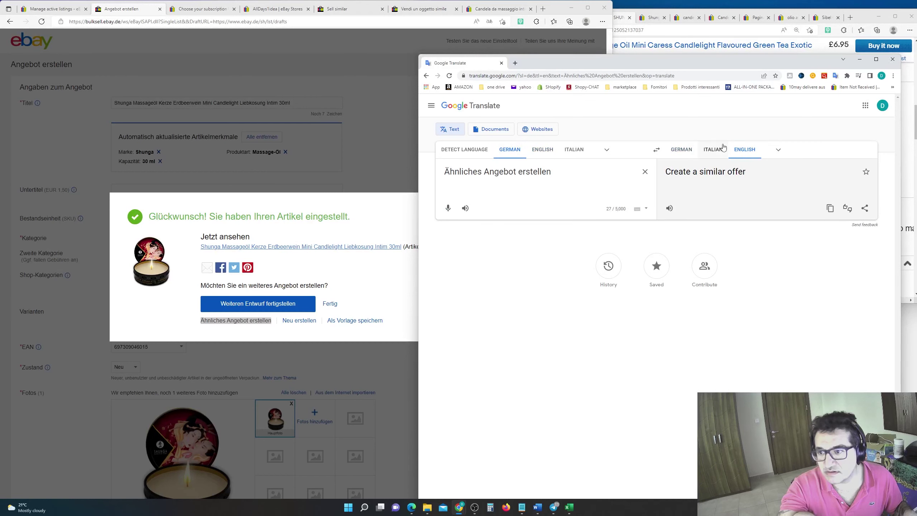
Step: Create a similar listing from the published strawberry candle and set its SKU to DHA02
click(266, 324)
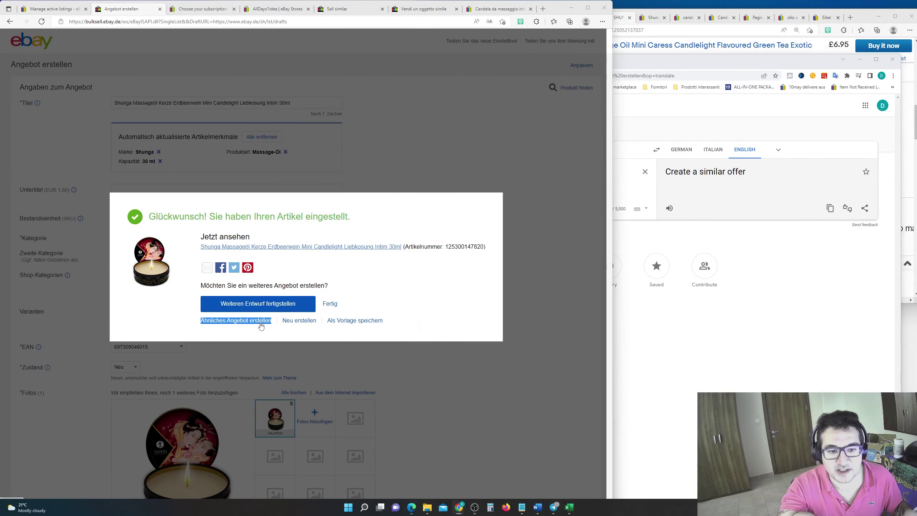
click(621, 23)
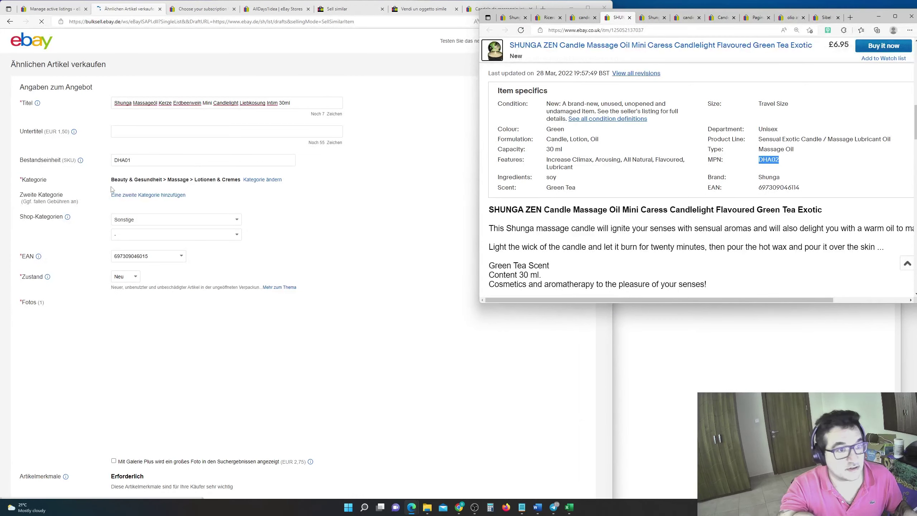
click(149, 161)
text(DHA02)
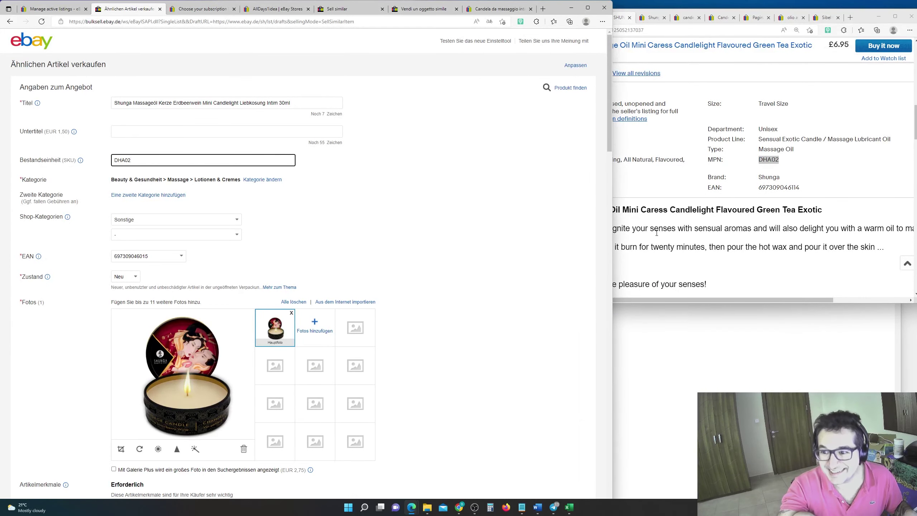
Step: Translate the SHUNGA ZEN green tea candle title from English to German in Google Translate, lowercasing its words candle, massage, oil and mini
click(681, 229)
triple_click(693, 209)
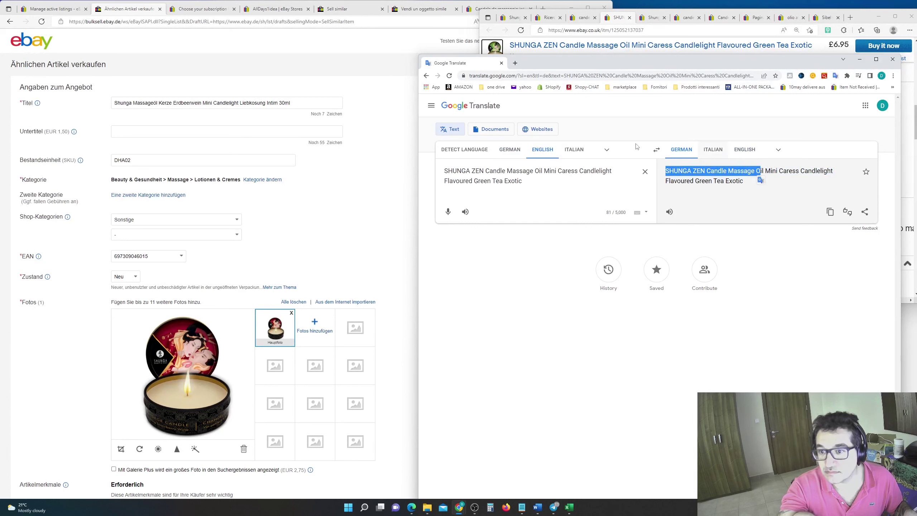
click(489, 169)
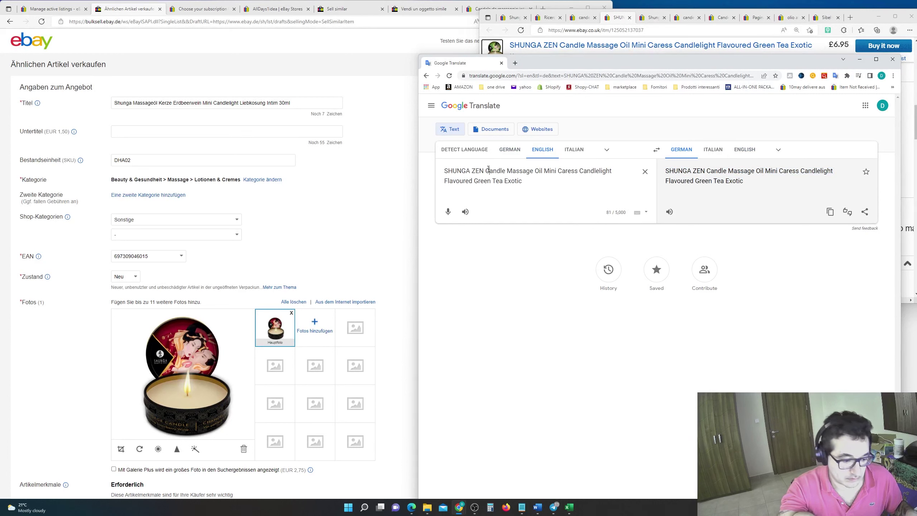
key(BackSpace)
text(c)
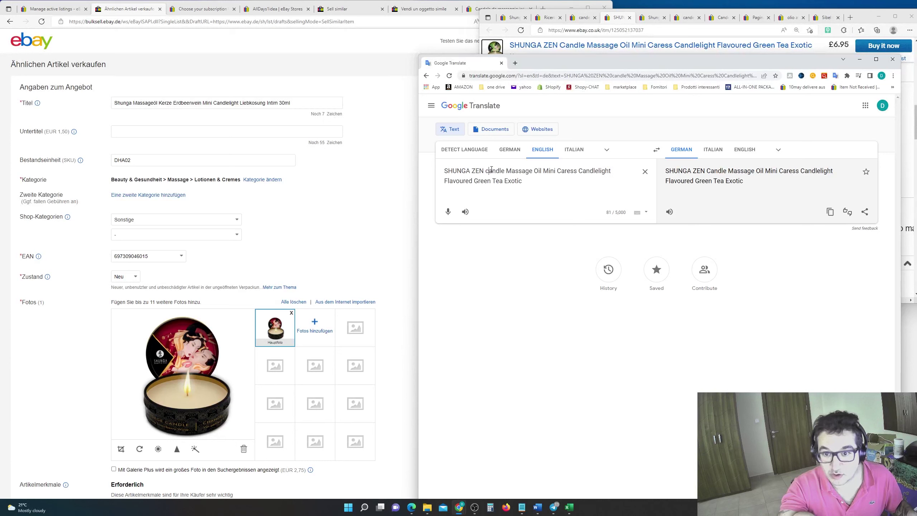
click(512, 171)
key(BackSpace)
text(m)
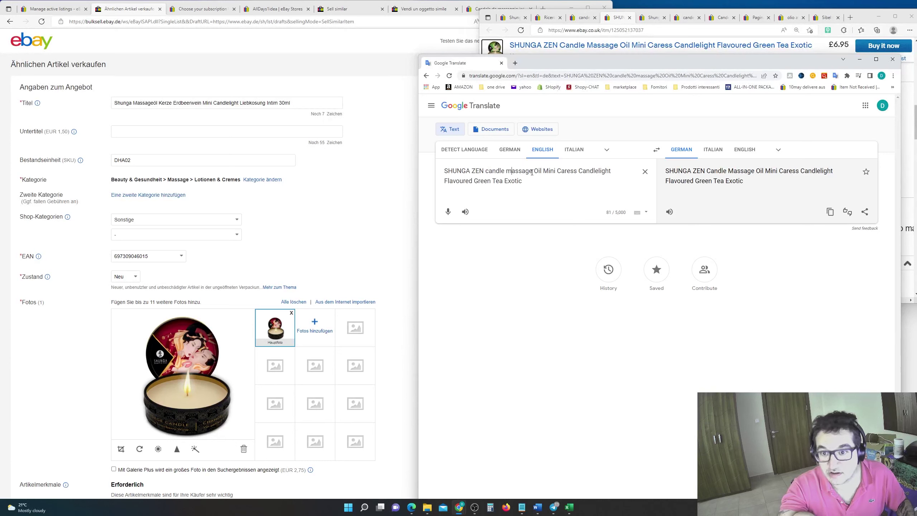
text(o)
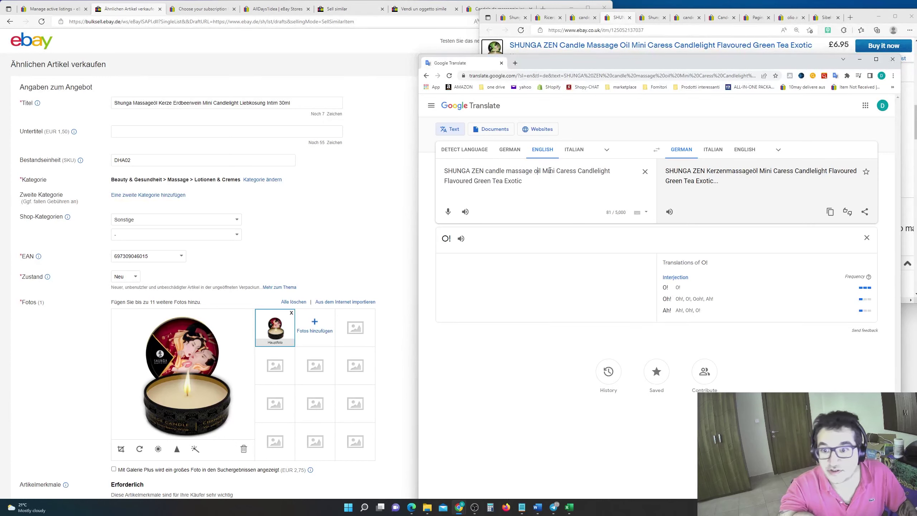
click(546, 171)
key(BackSpace)
text(m)
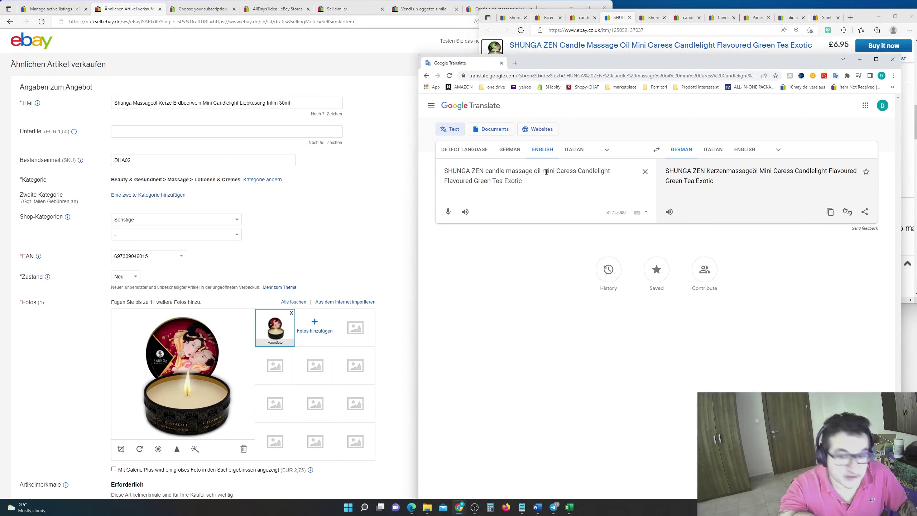
Step: Lowercase the source title's remaining words: caress, candlelight, flavoured, green, tea and exotic
drag(557, 171, 582, 170)
text(c)
text(c)
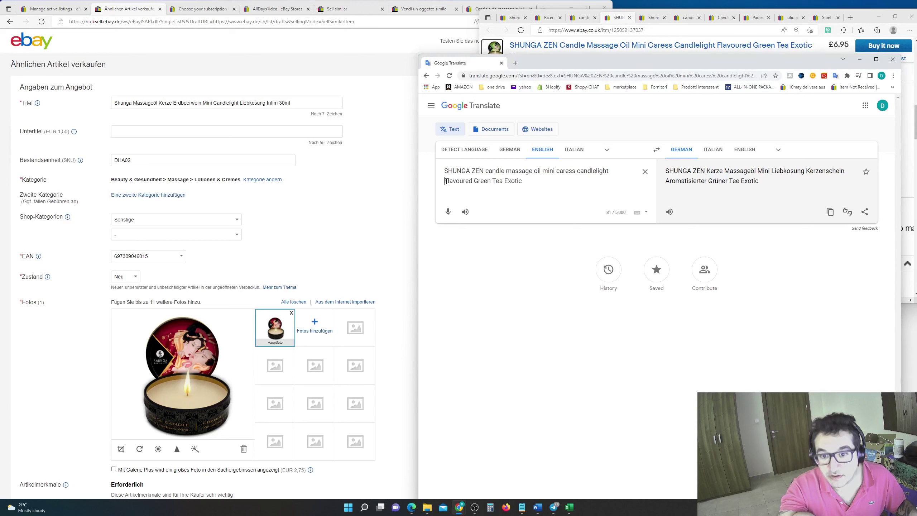
text(f)
drag(472, 181, 504, 180)
text(g)
text(t)
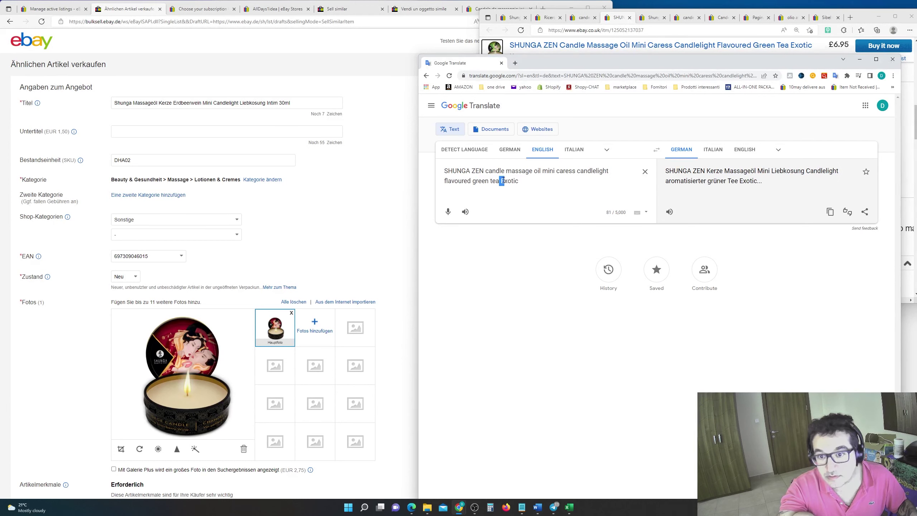
text(e)
Step: Replace the German listing's title with the translation "SHUNGA ZEN Kerzenmassageöl Mini Liebkosung Candlelight aromatisierter grüner Tee"
drag(662, 182, 658, 162)
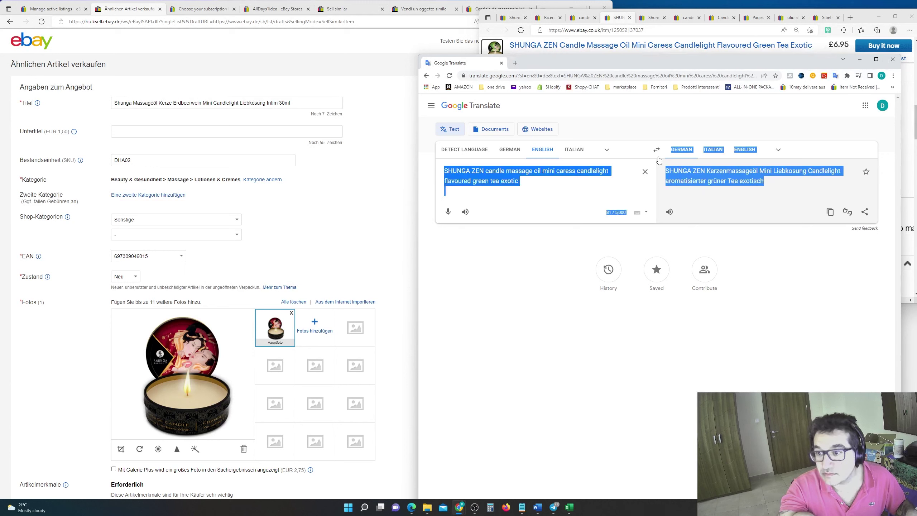
triple_click(666, 168)
key(ctrl+c)
click(666, 168)
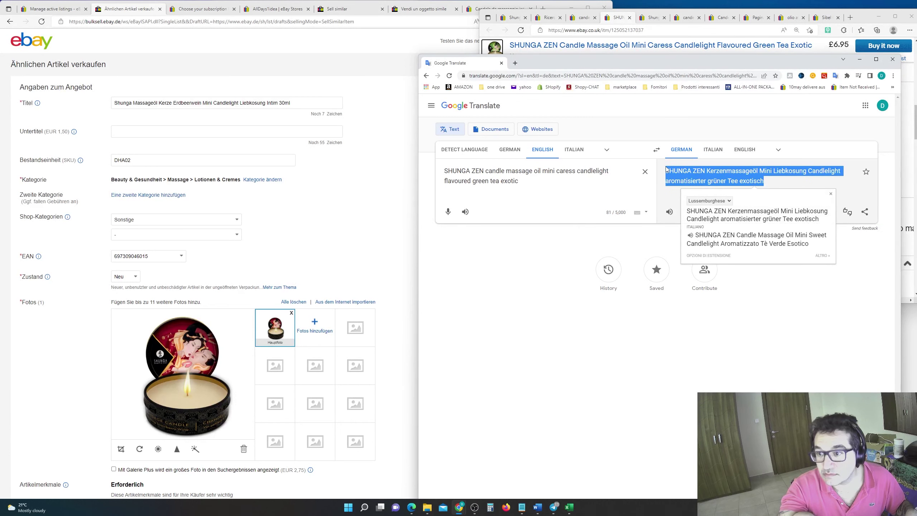
click(187, 103)
key(ctrl+a)
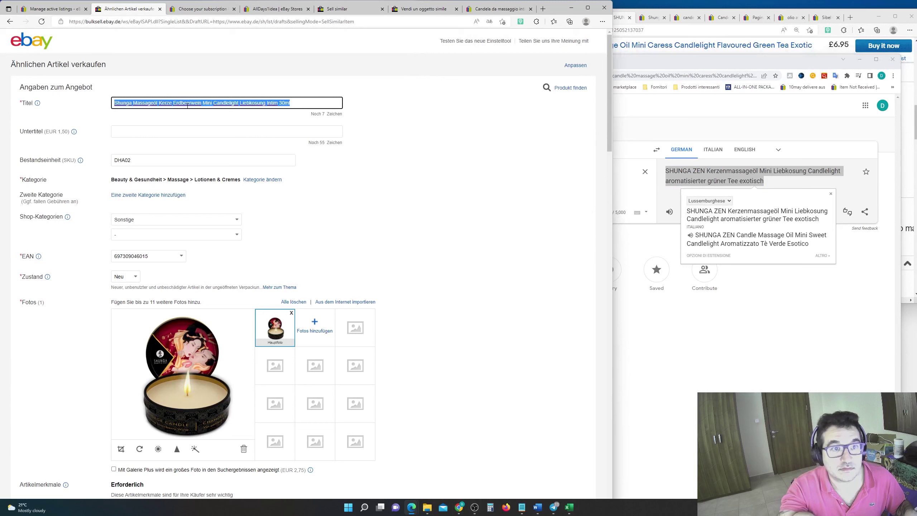
key(ctrl+v)
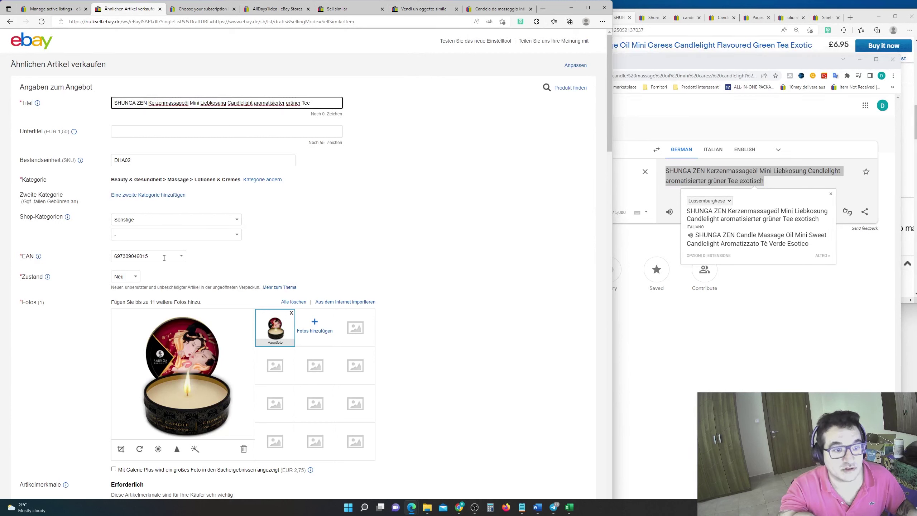
click(681, 343)
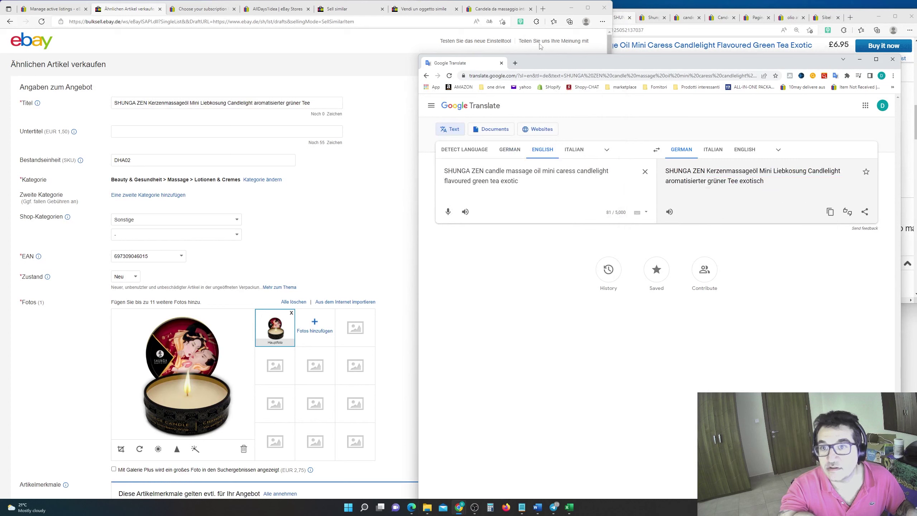
click(617, 18)
double_click(779, 187)
key(ctrl+c)
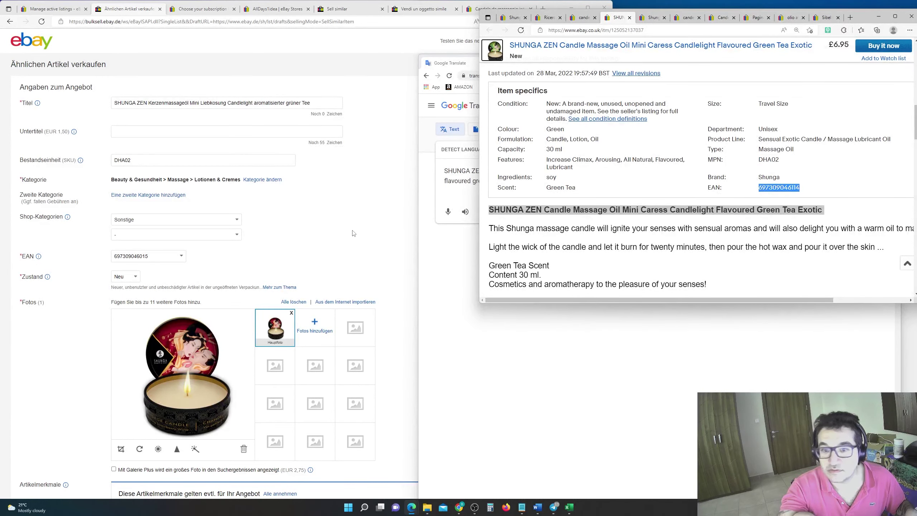
double_click(180, 253)
key(ctrl+v)
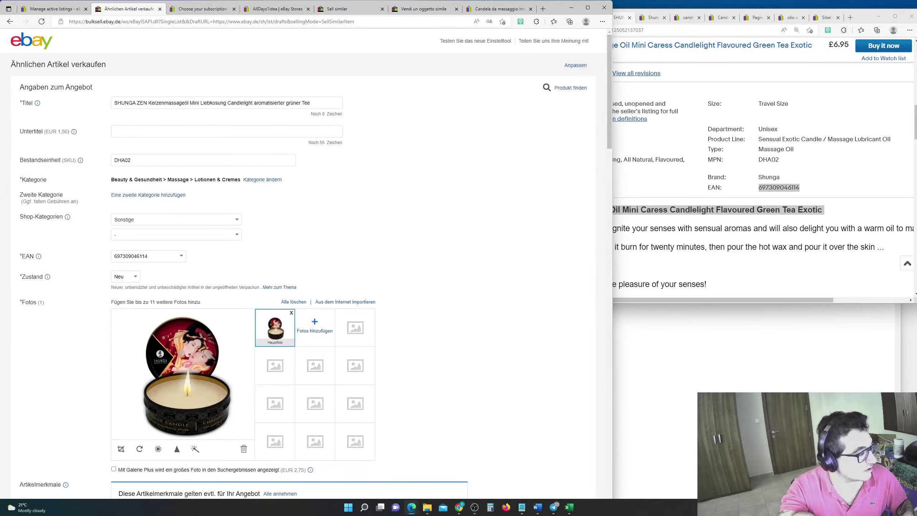
Step: Replace the strawberry candle photo with the green tea candle image from the desktop
key(super+d)
key(super+d)
drag(416, 435, 269, 327)
Step: Apply the suggested colour Grün and replace the manufacturer number DHA01 with DHA02 in the item specifics
scroll(269, 327, down, 6)
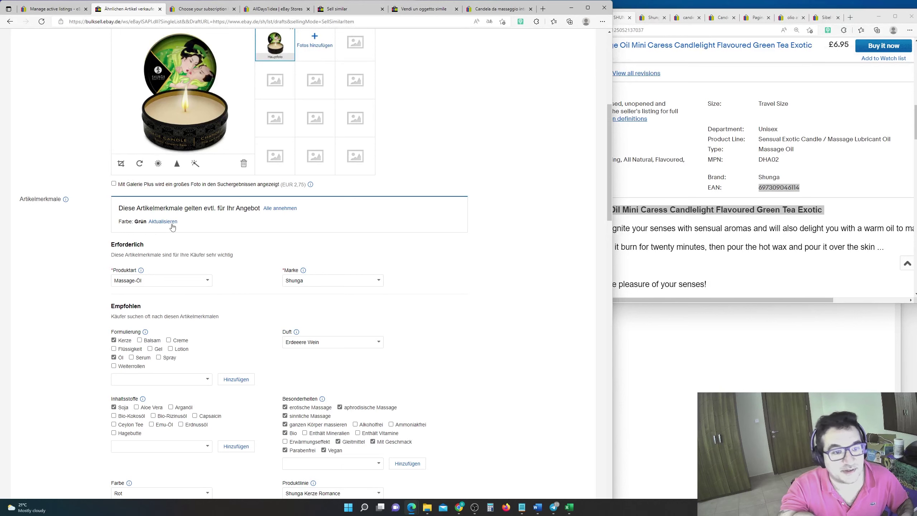
click(172, 224)
scroll(177, 253, down, 5)
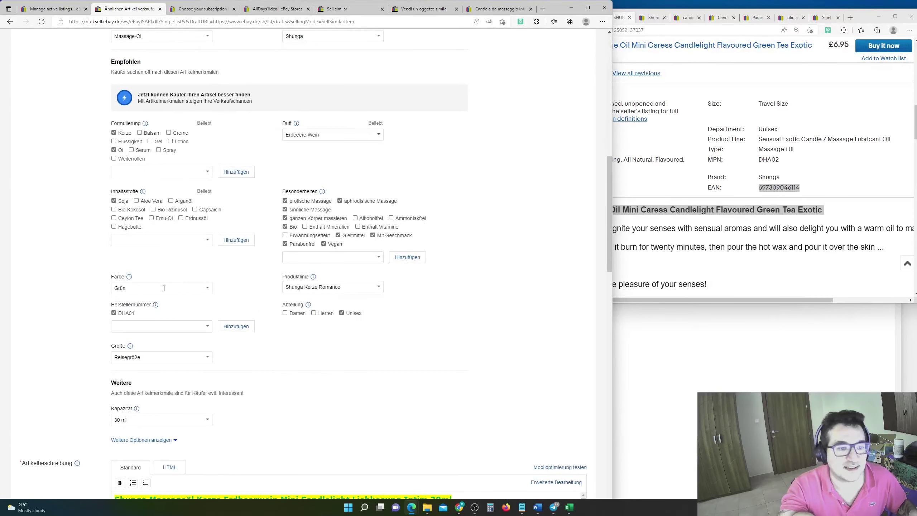
click(156, 326)
text(D)
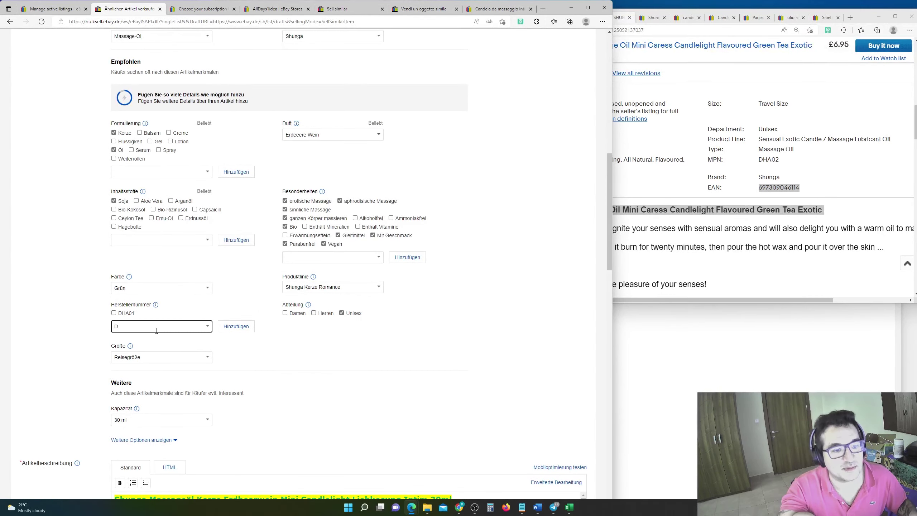
text(HA02)
click(236, 326)
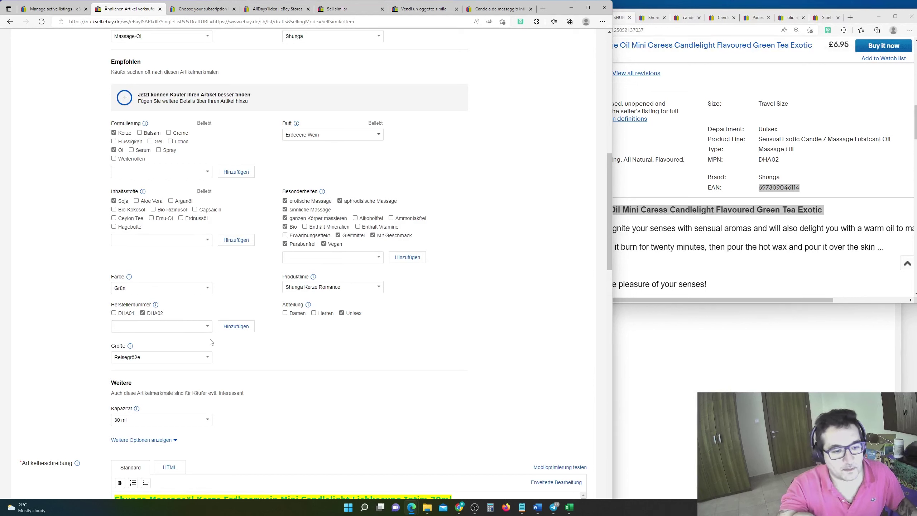
click(342, 138)
text(T)
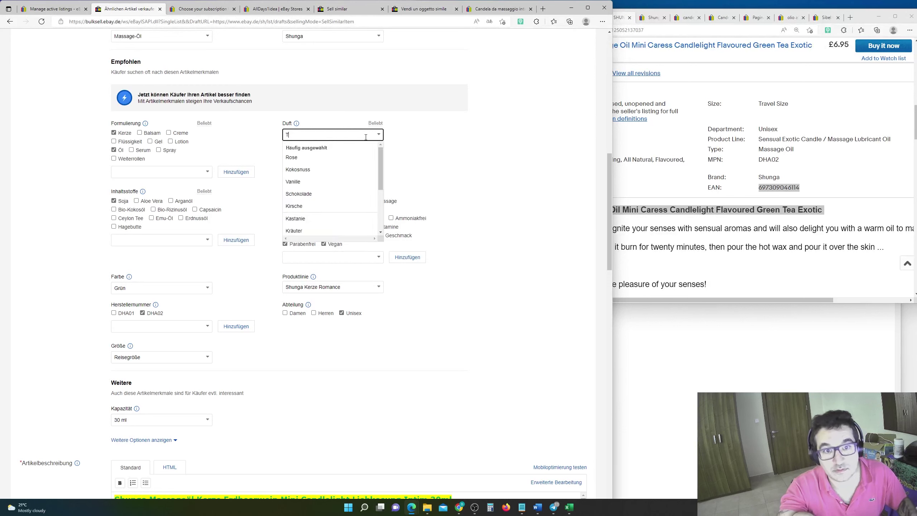
text(E)
key(BackSpace)
key(BackSpace)
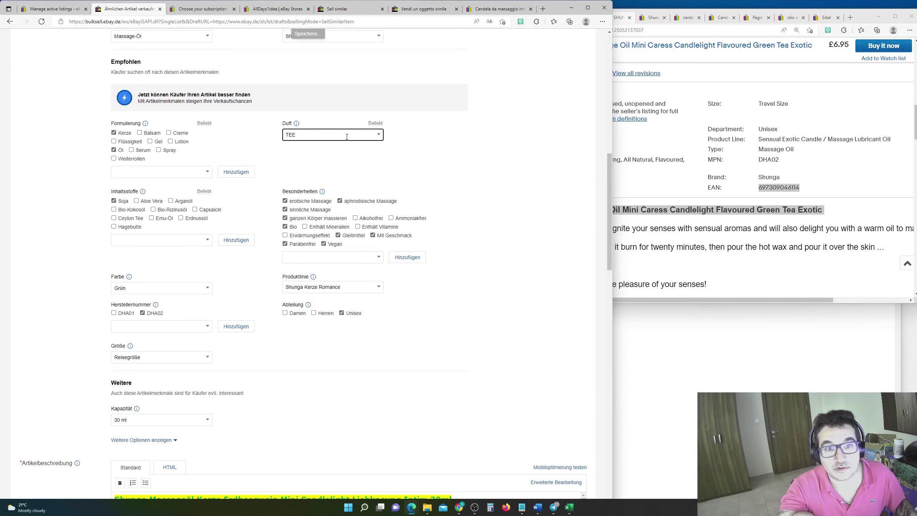
text(gre)
drag(293, 137, 271, 137)
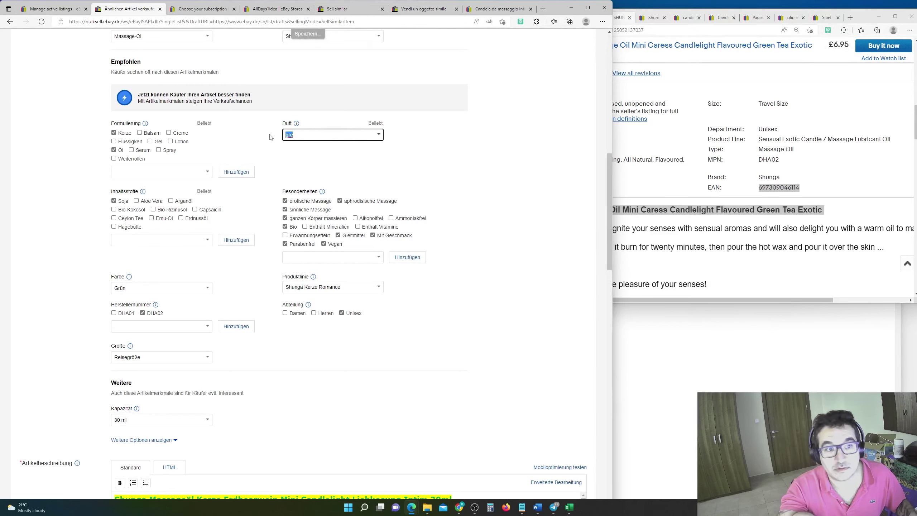
Step: Copy the colour value Grün into the scent (Duft) item specific
scroll(119, 233, up, 3)
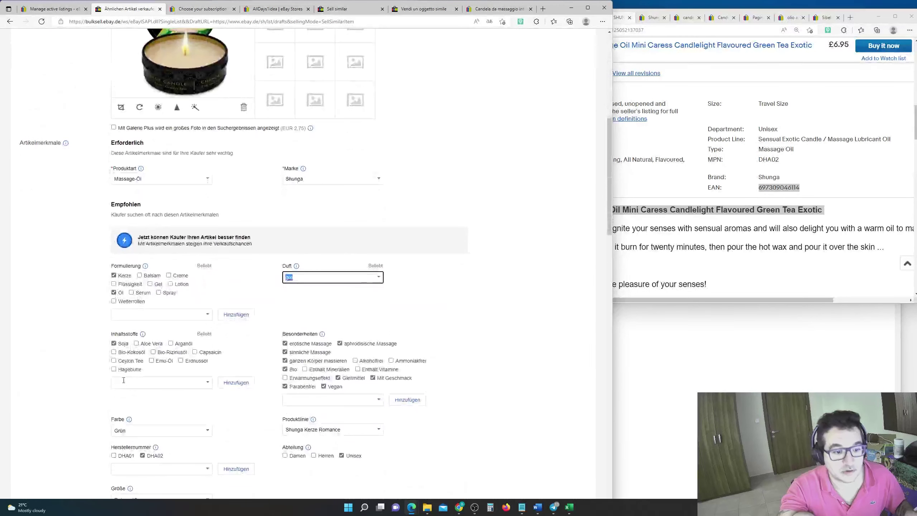
click(137, 429)
key(ctrl+c)
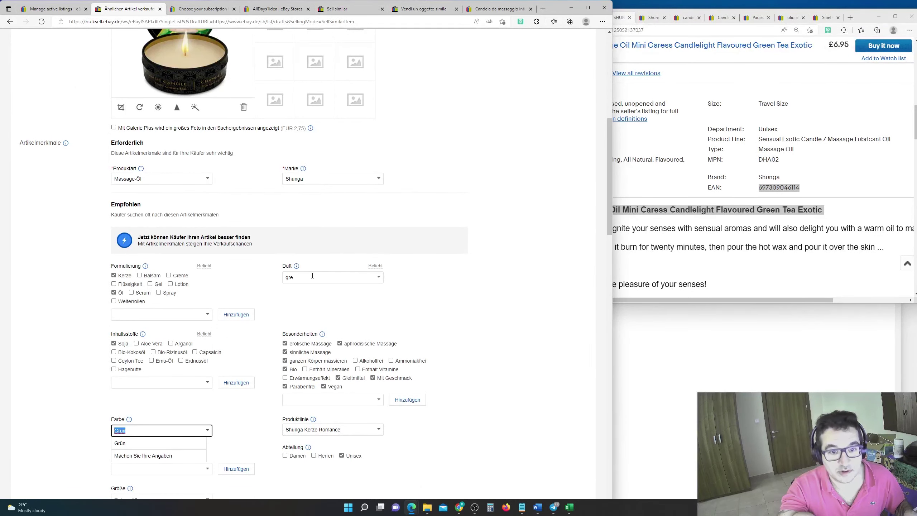
click(312, 276)
key(ctrl+v)
Step: Copy the green tea candle's full English description from the eBay UK listing for translation
scroll(326, 268, down, 15)
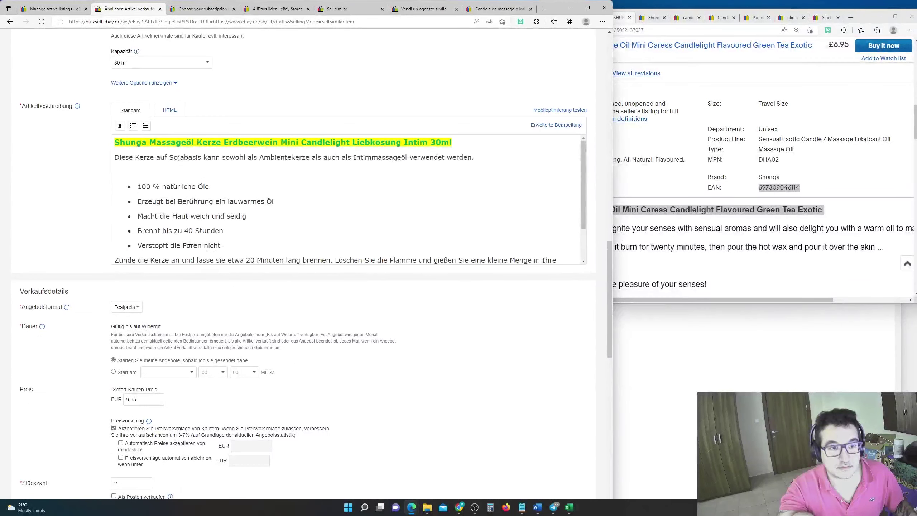
click(682, 260)
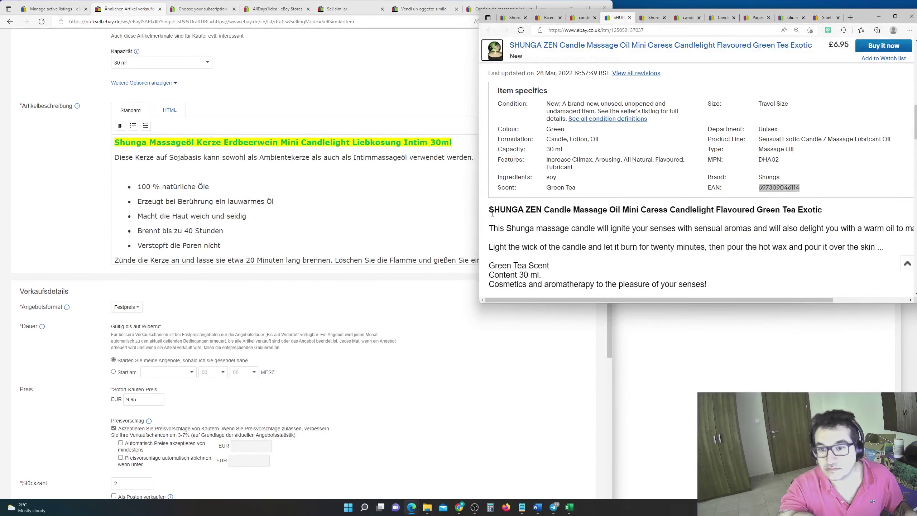
drag(492, 211, 743, 192)
click(508, 225)
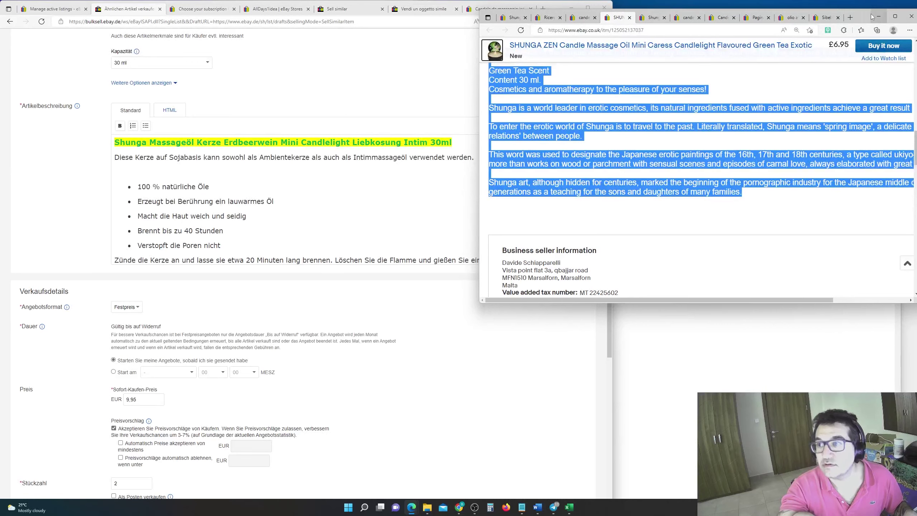
drag(865, 17, 856, 46)
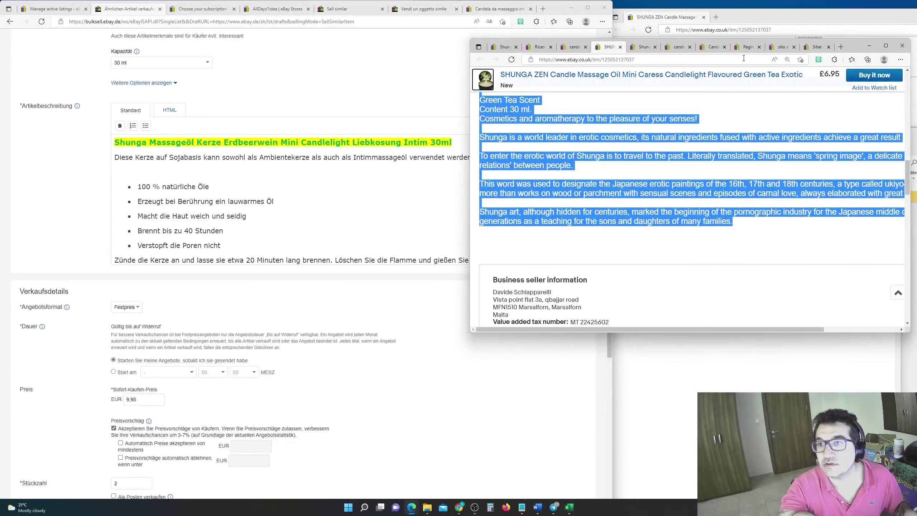
click(863, 36)
drag(840, 23, 844, 68)
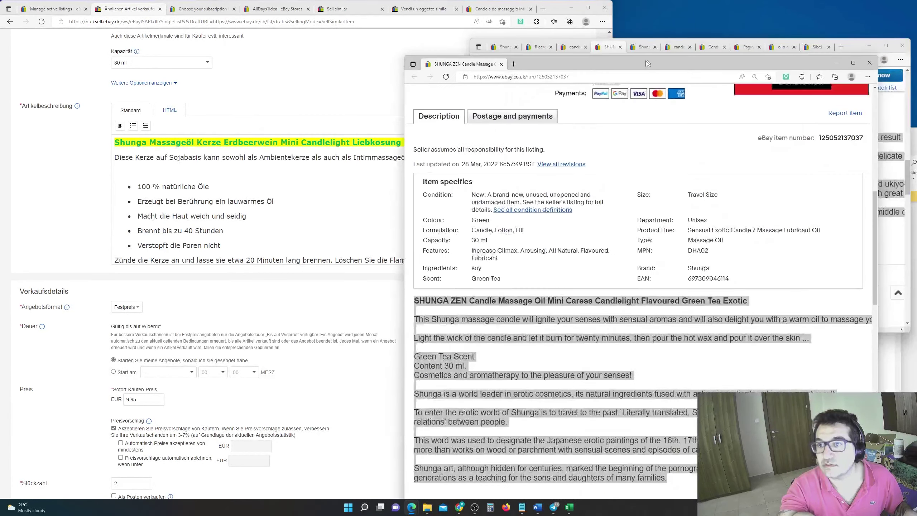
Step: Switch to the Word document and place the German translation of the description below the heading
click(537, 508)
scroll(690, 313, down, 10)
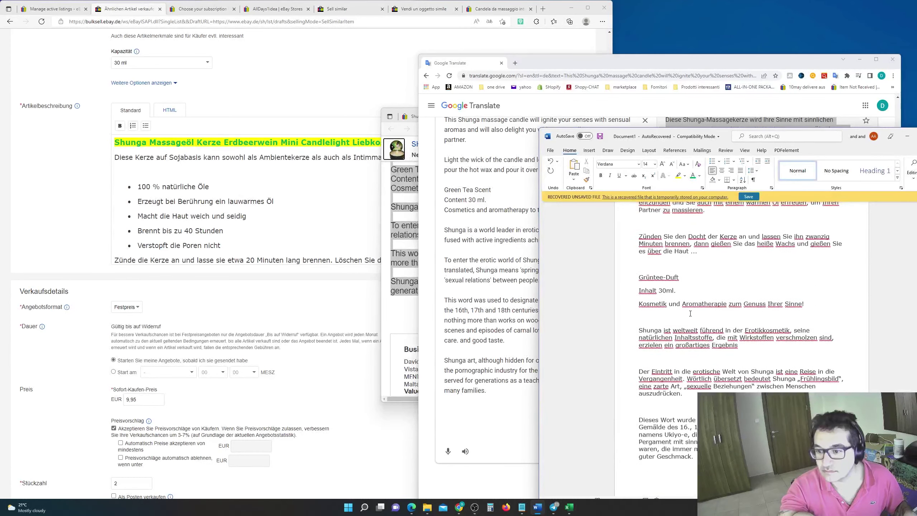
scroll(691, 314, up, 3)
Step: Replace the strawberry heading in the Word document with the German listing's title, "SHUNGA ZEN Kerzenmassageöl Mini Liebkosung Candlelight aromatisierter grüner Tee"
click(258, 117)
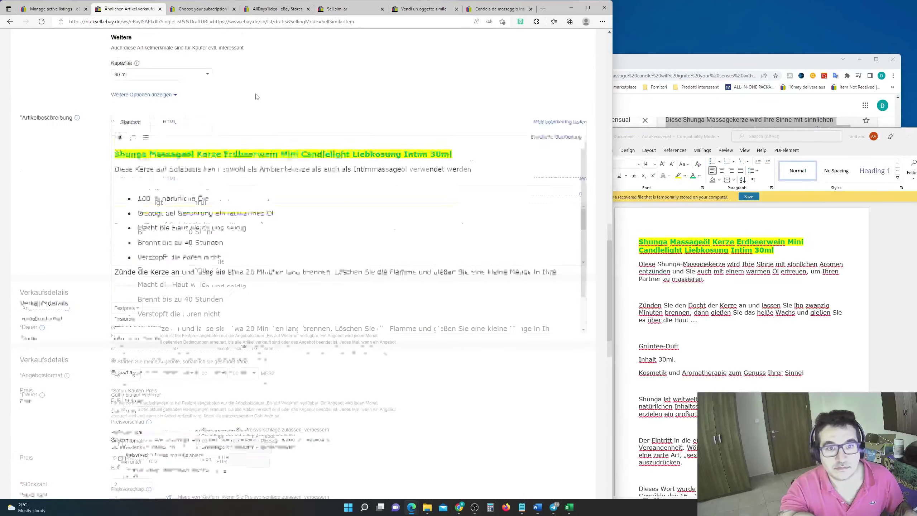
scroll(255, 96, up, 15)
triple_click(263, 104)
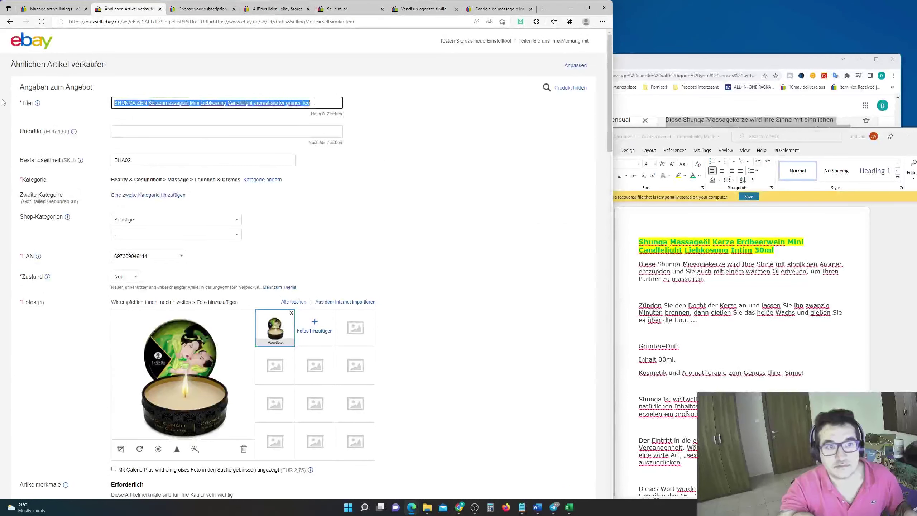
key(ctrl+c)
click(763, 267)
key(ctrl+Home)
key(ctrl+v)
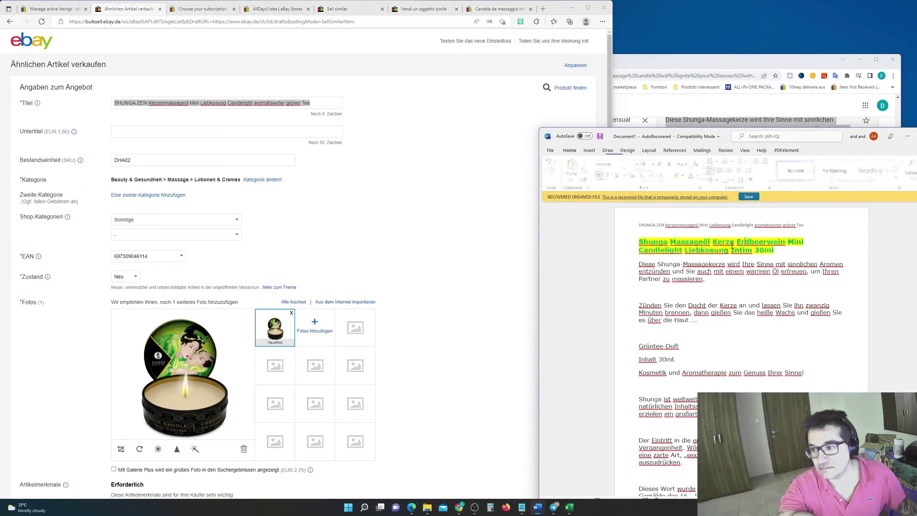
triple_click(719, 246)
key(ctrl+v)
key(Return)
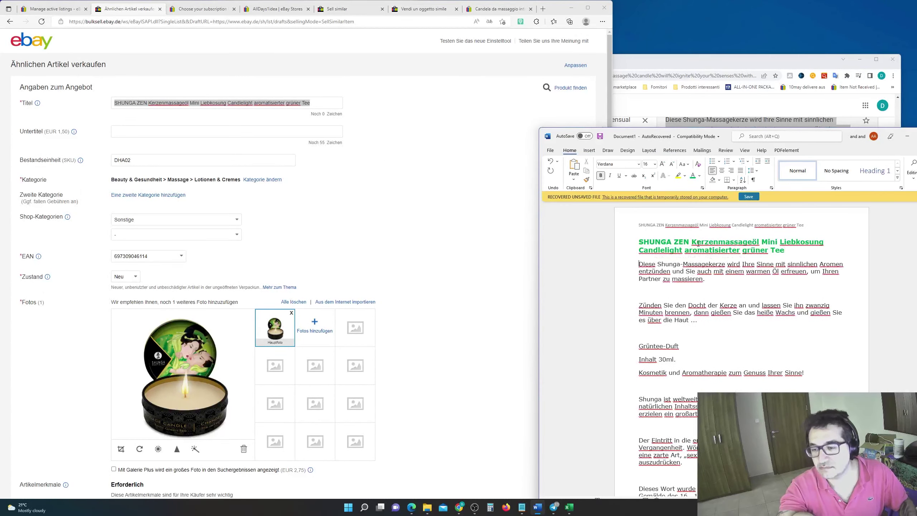
Step: Copy the complete German green tea heading and description from the Word document
drag(639, 239, 639, 497)
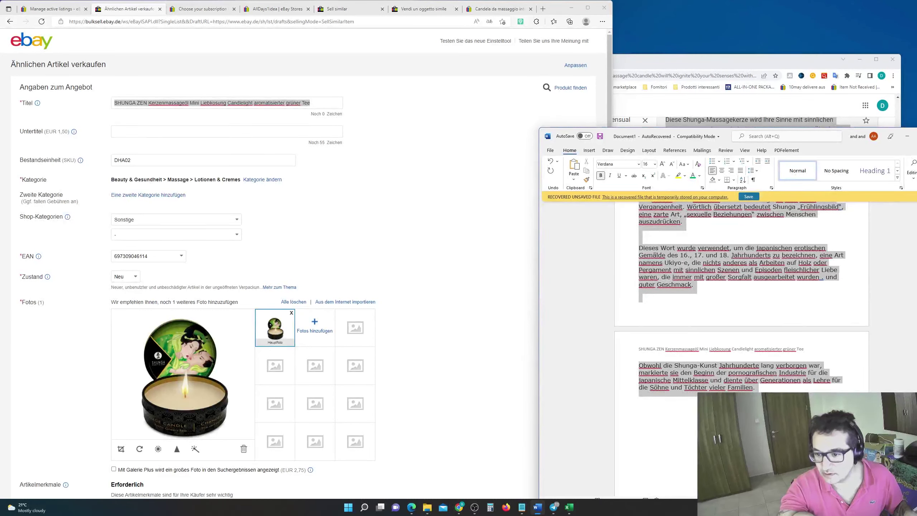
click(789, 366)
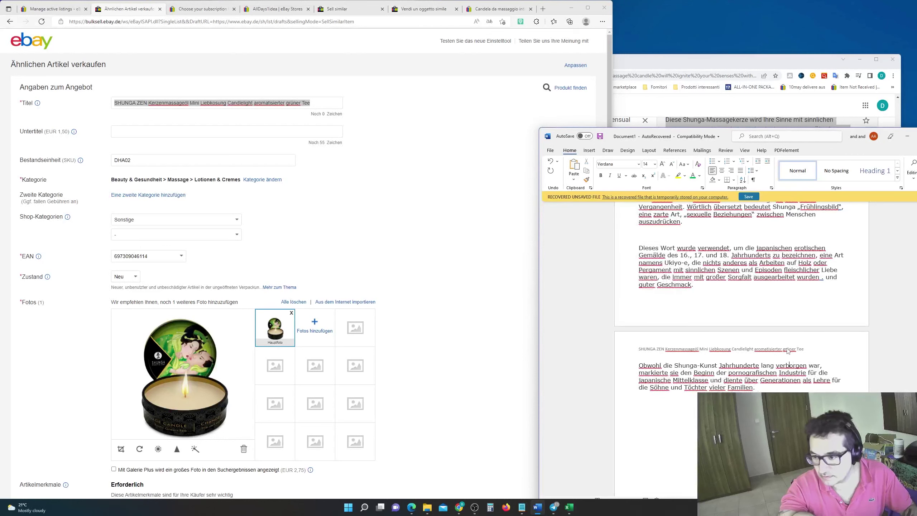
drag(756, 389, 640, 240)
Step: Replace the strawberry text in the German eBay listing's description with the copied green tea heading and description
click(448, 289)
scroll(361, 253, down, 15)
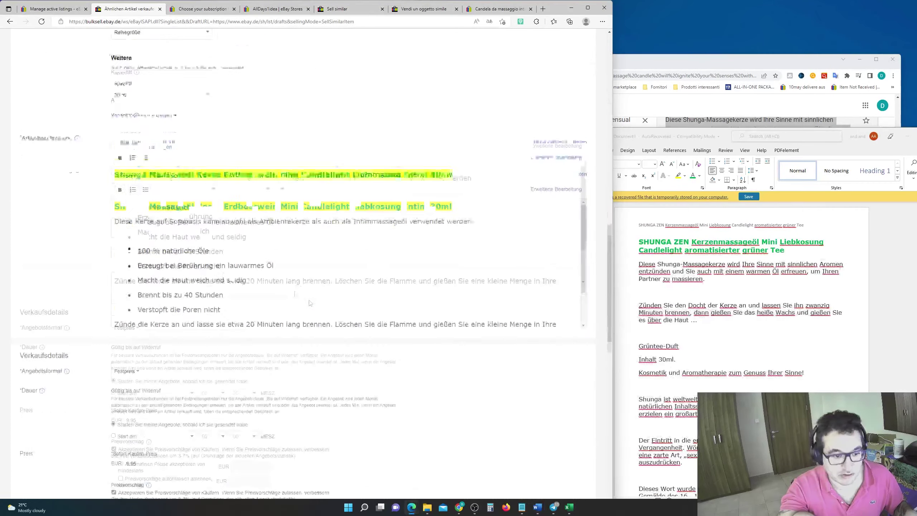
scroll(234, 211, up, 8)
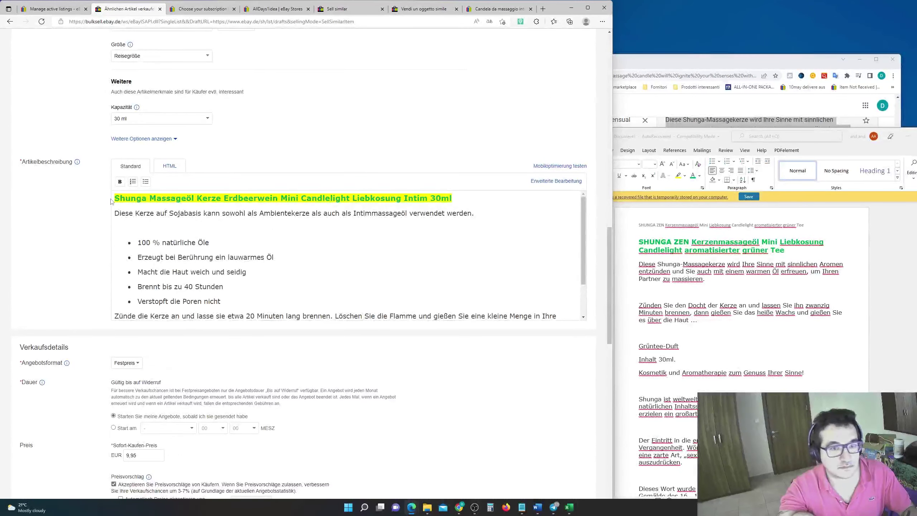
drag(114, 199, 116, 227)
key(ctrl+a)
key(Delete)
key(ctrl+v)
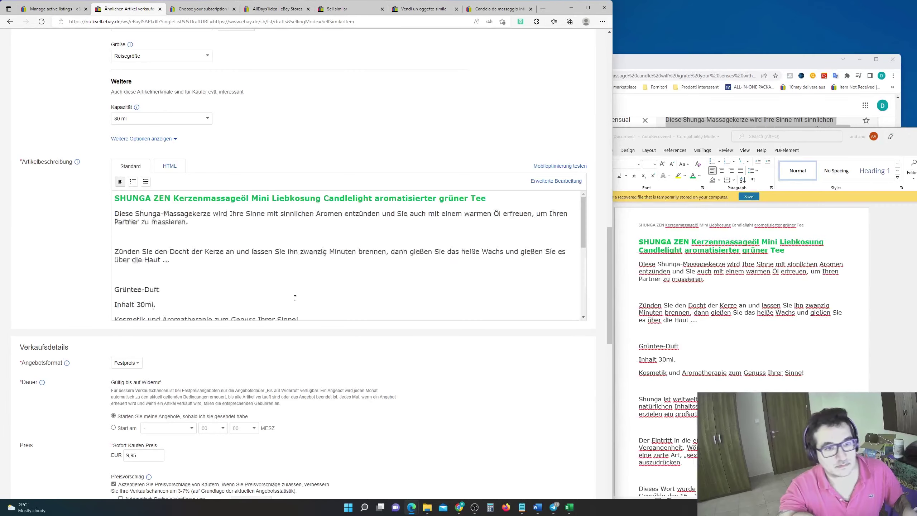
scroll(295, 298, down, 6)
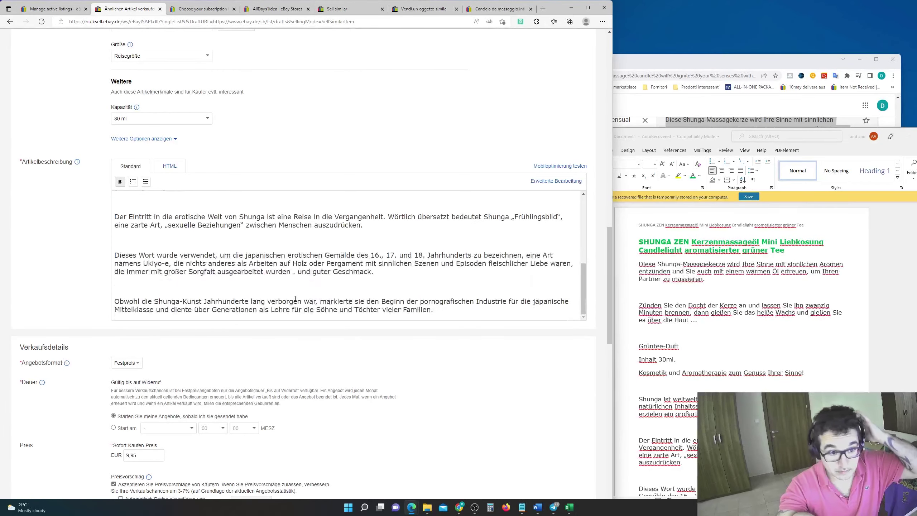
Step: Turn off buyer price suggestions (Preisvorschlag) and set the Sofort-Kaufen price to EUR 9.97
scroll(295, 298, down, 12)
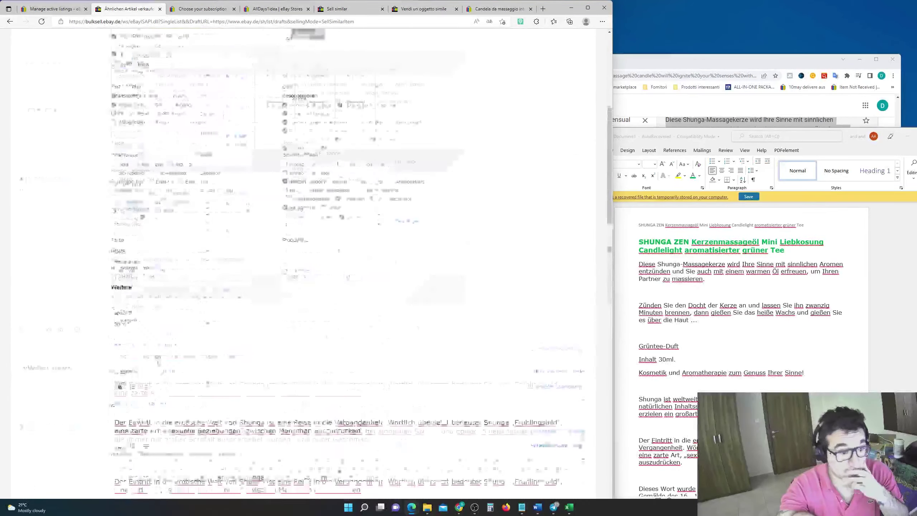
click(114, 126)
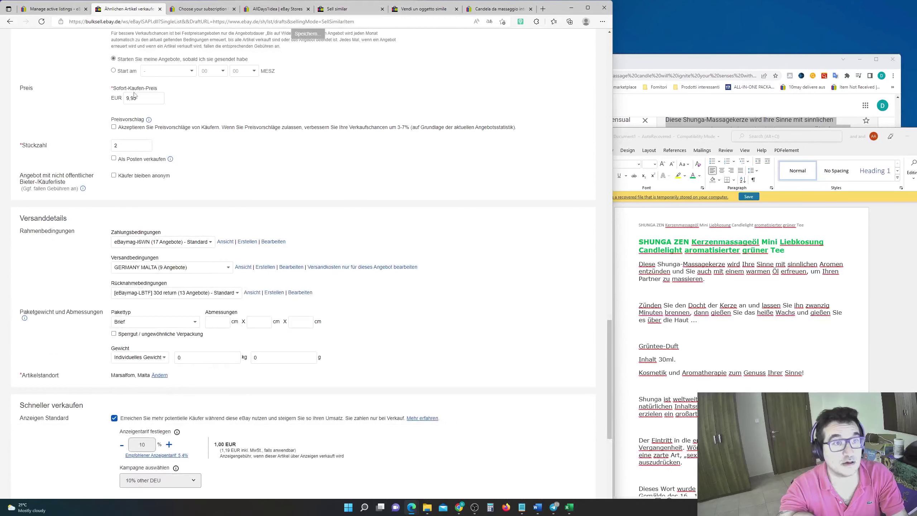
click(137, 98)
key(BackSpace)
text(7)
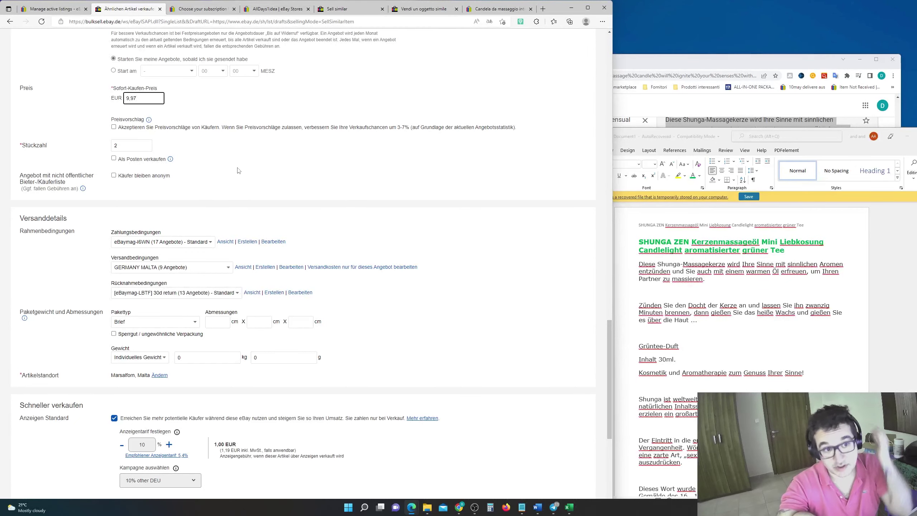
Step: Publish the German green tea candle listing and start a similar listing based on it
scroll(109, 255, down, 6)
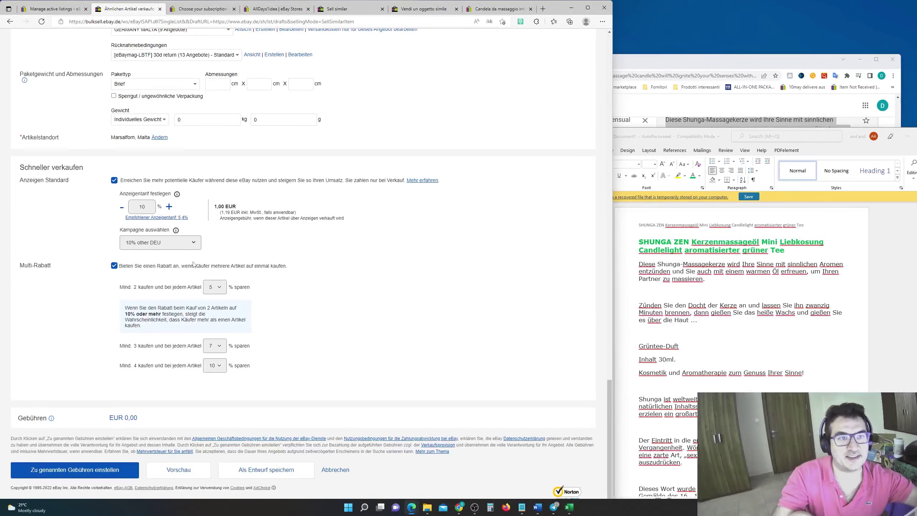
click(50, 473)
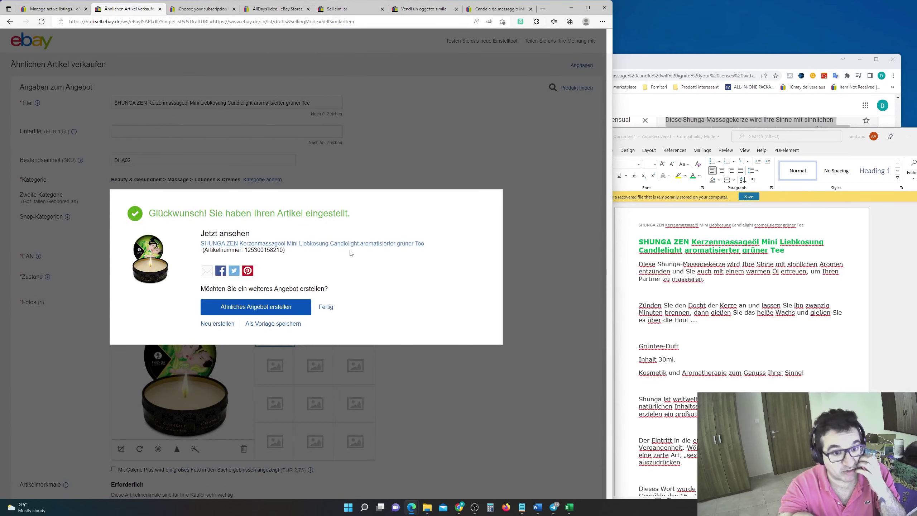
click(258, 311)
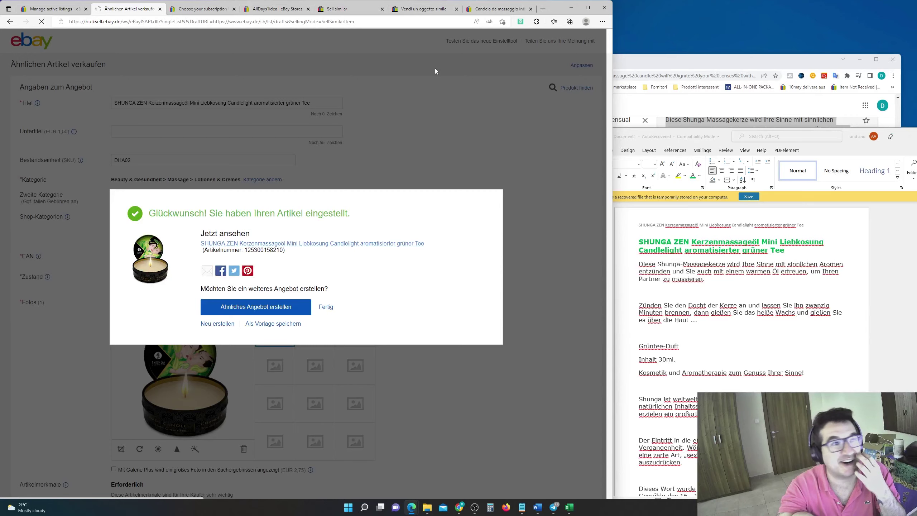
Step: Filter the active listings by SKU DHA03 and open the euro-priced English vanilla candle listing in a separate window
click(52, 9)
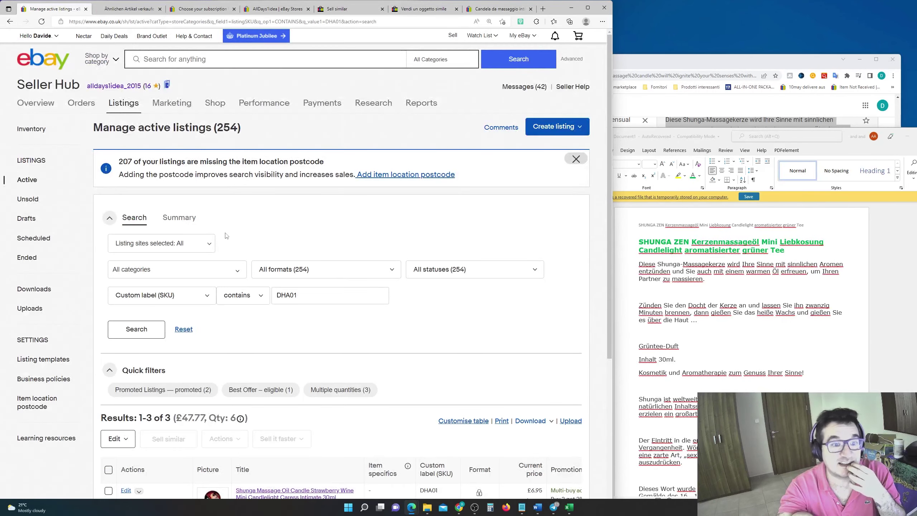
key(BackSpace)
text(3)
key(Return)
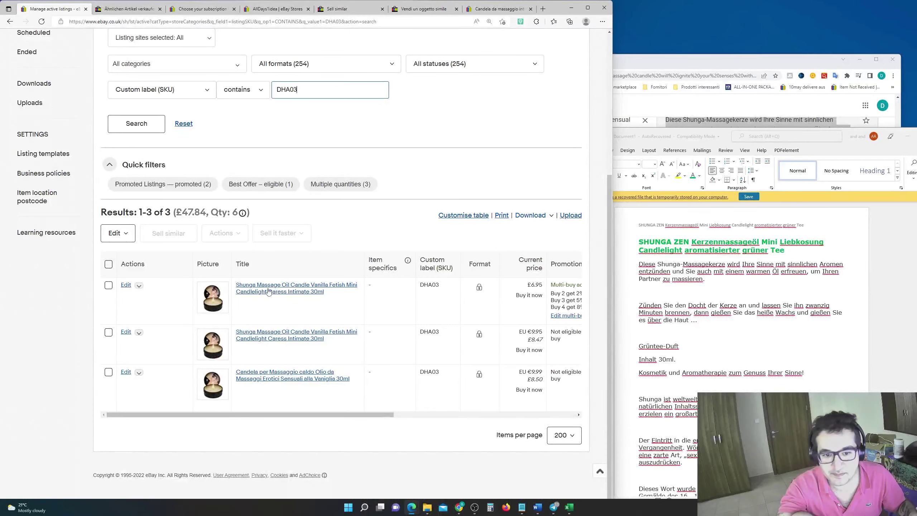
right_click(273, 337)
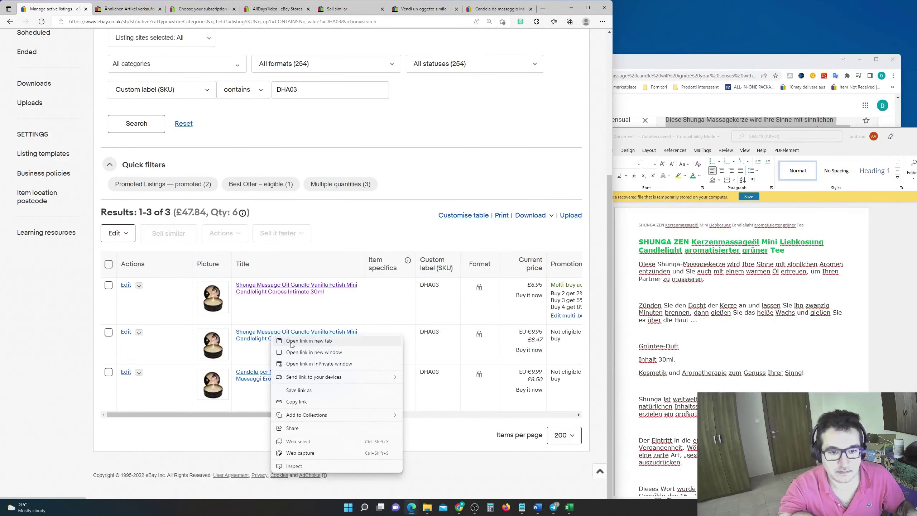
click(292, 341)
drag(130, 8, 652, 24)
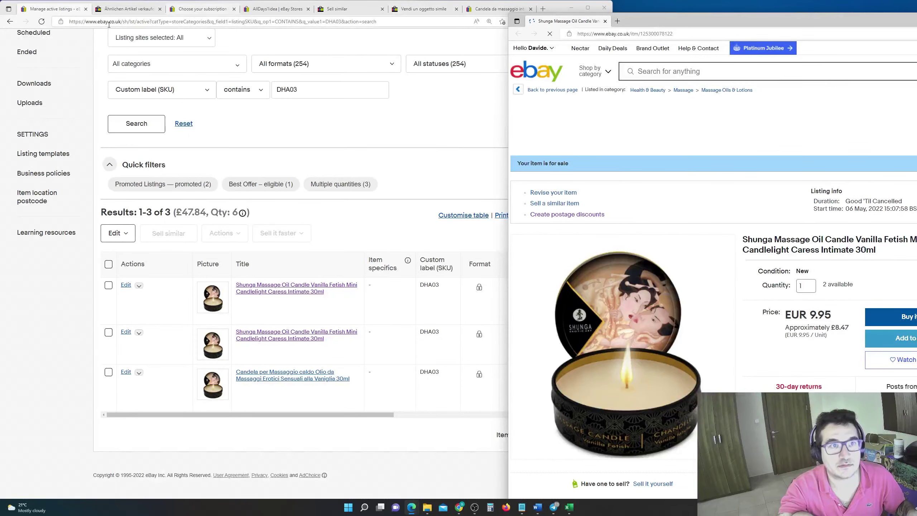
Step: Set the new German listing's SKU to DHA03 and try to add it as the manufacturer number (Herstellernummer)
click(127, 9)
click(136, 161)
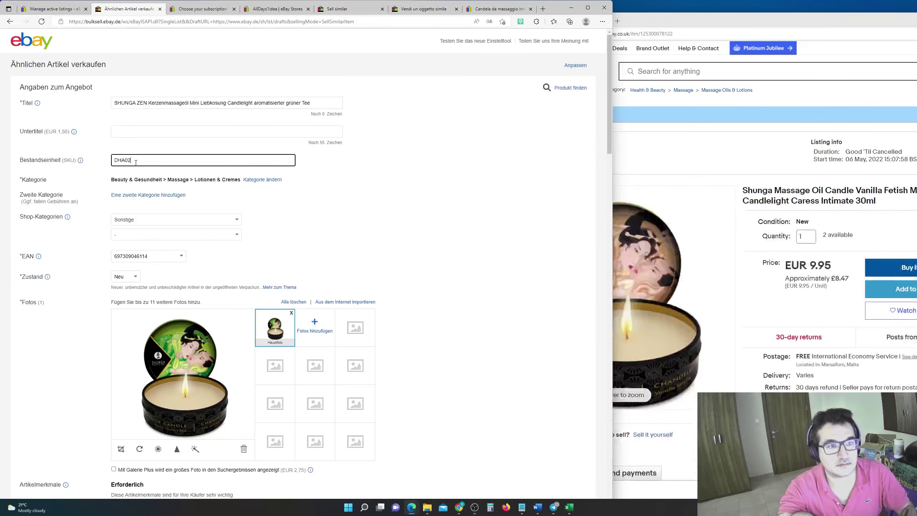
key(BackSpace)
text(2)
key(ctrl+a)
scroll(136, 163, down, 15)
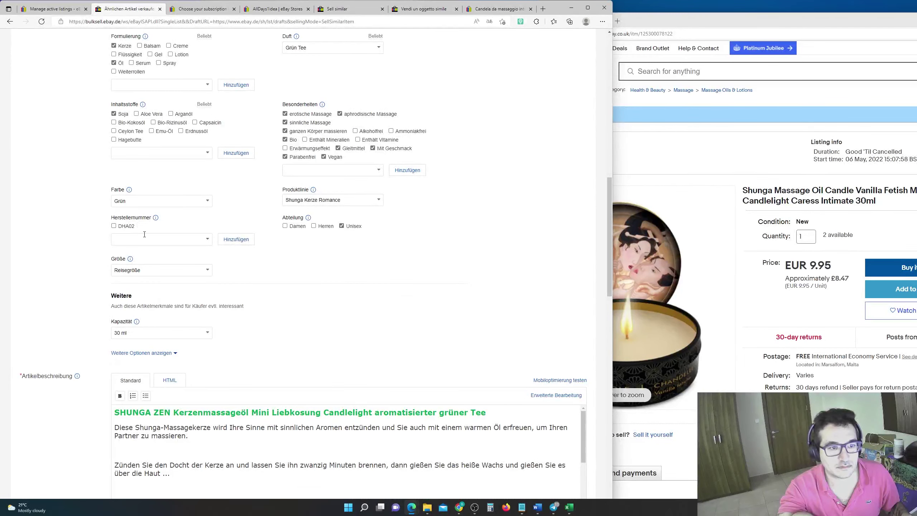
click(249, 237)
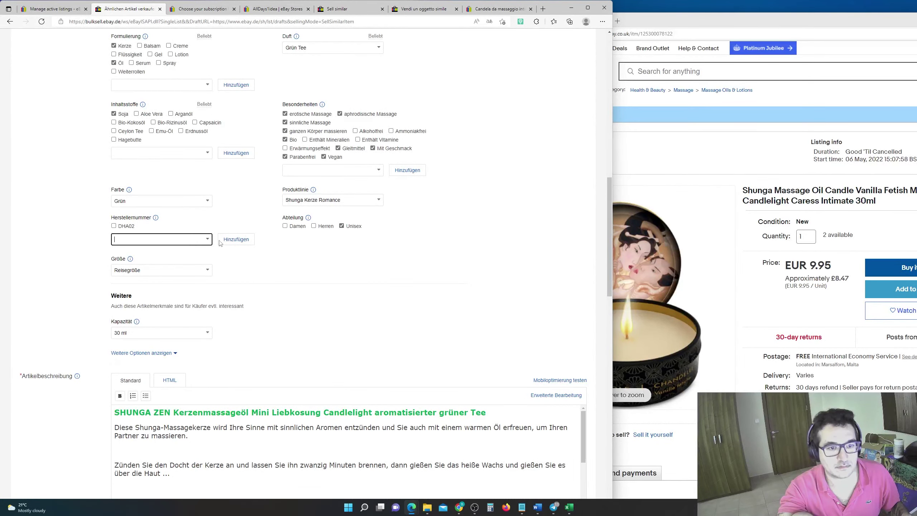
scroll(156, 183, up, 15)
double_click(156, 183)
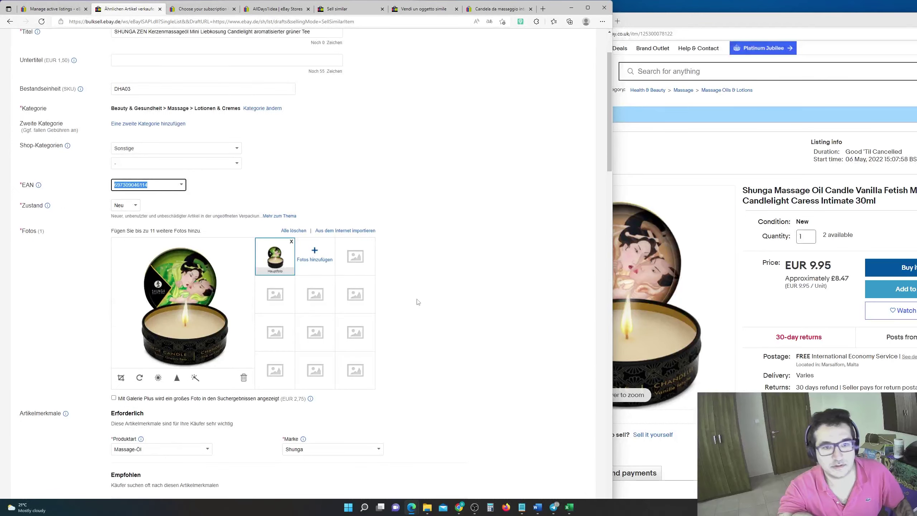
key(BackSpace)
scroll(774, 248, down, 10)
click(773, 248)
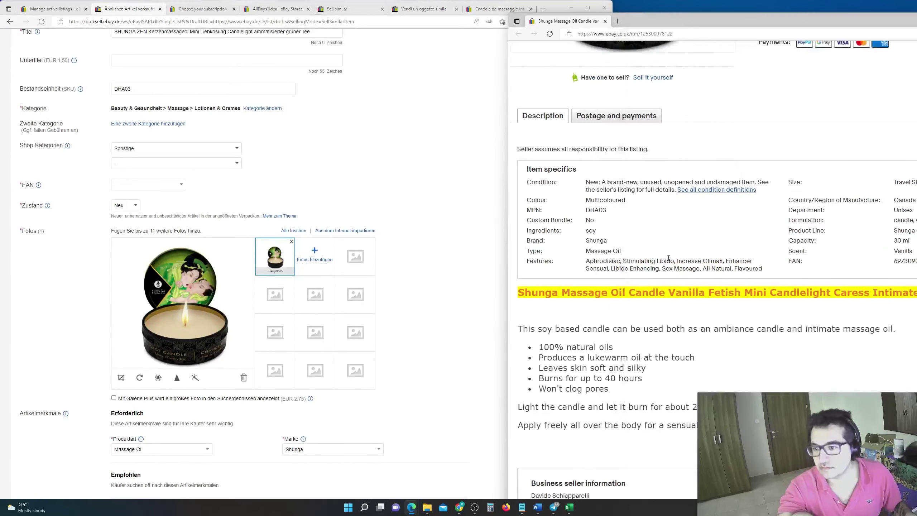
double_click(900, 259)
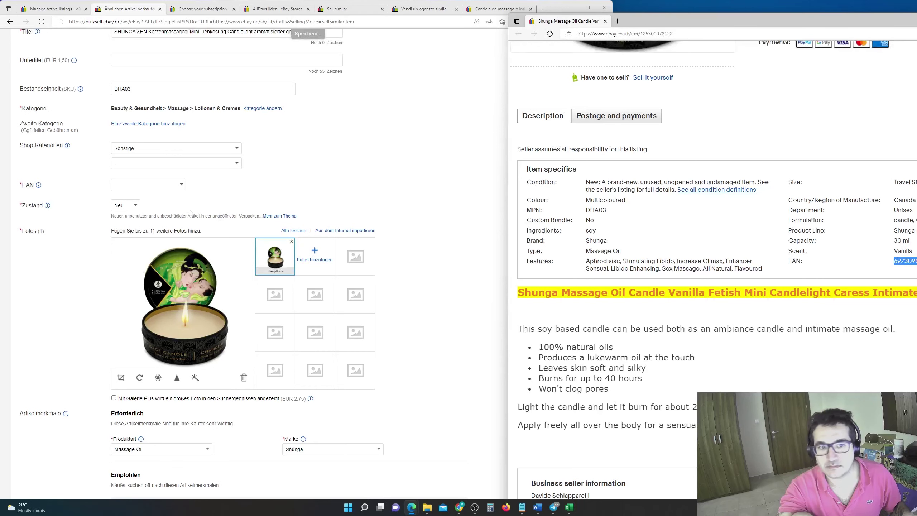
click(150, 190)
key(ctrl+v)
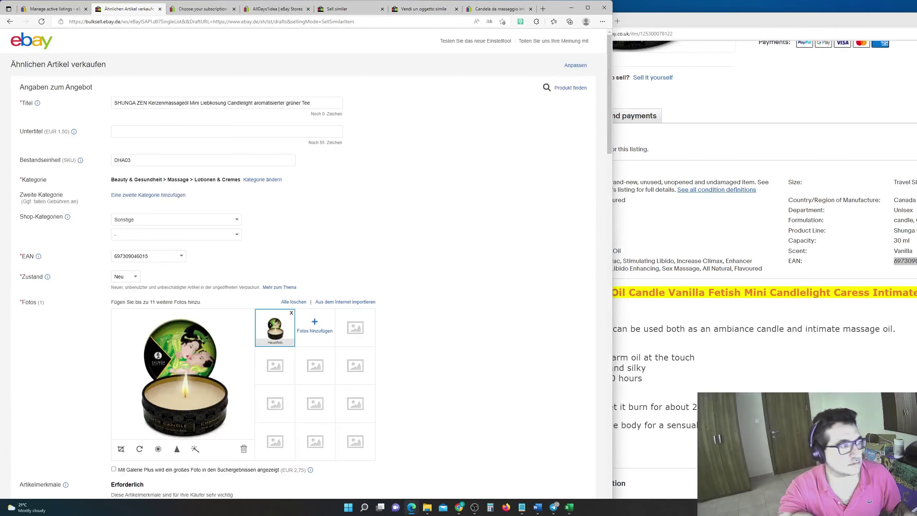
click(291, 313)
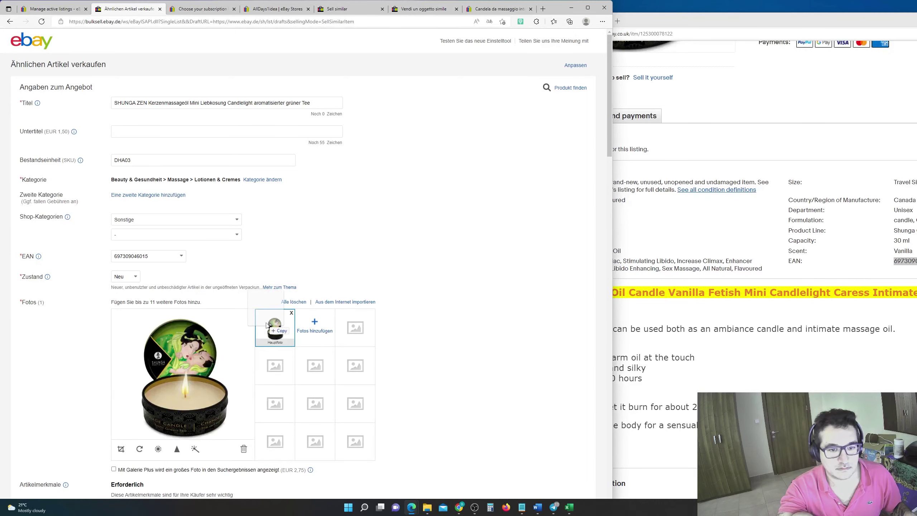
click(292, 314)
Step: Copy the vanilla candle's English title from the eBay listing and translate it into German in Google Translate
click(689, 287)
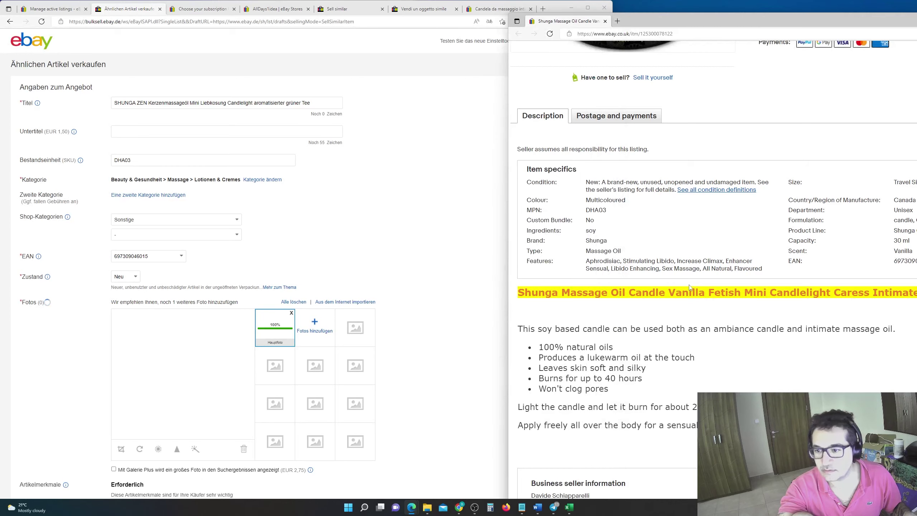
triple_click(726, 292)
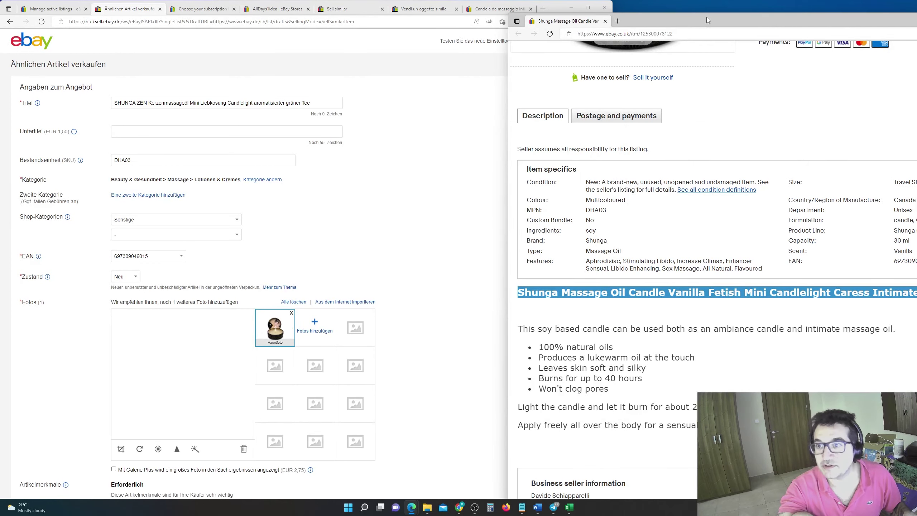
drag(707, 18, 700, 192)
click(641, 114)
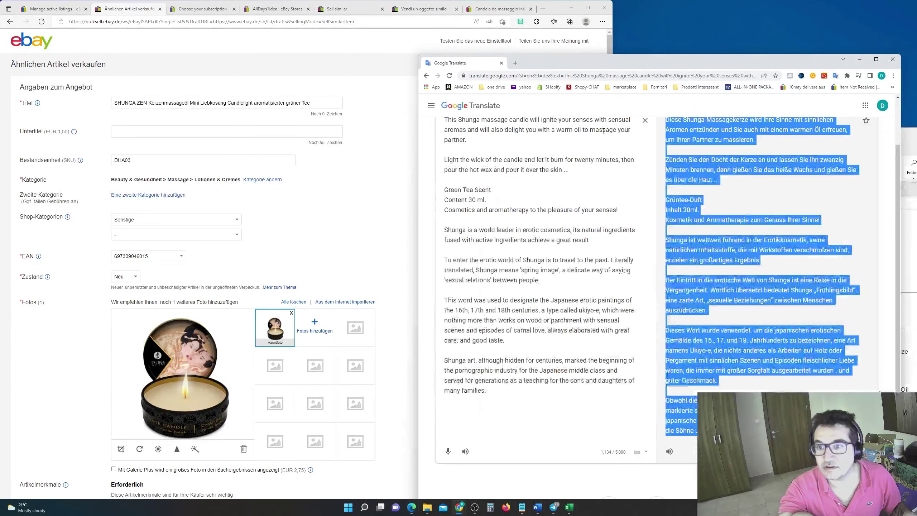
click(645, 121)
text(Shunga Massage Oil Candle Vanilla Fetish Mini Candlelight Caress Intimate 30ml)
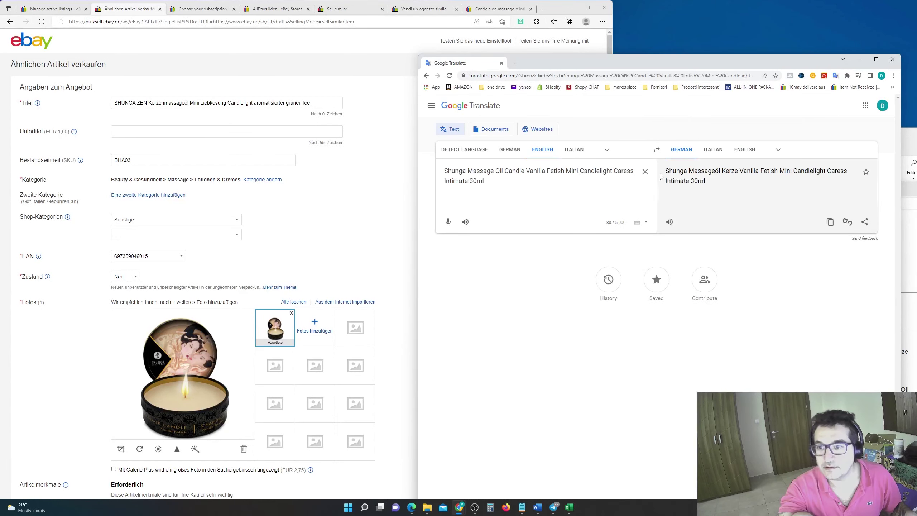
Step: Replace the German listing's title with the translation "Shunga Massageöl Kerze Vanilla Fetish Mini Candlelight Caress Intimate 30ml"
triple_click(669, 173)
drag(669, 173, 718, 181)
key(ctrl+c)
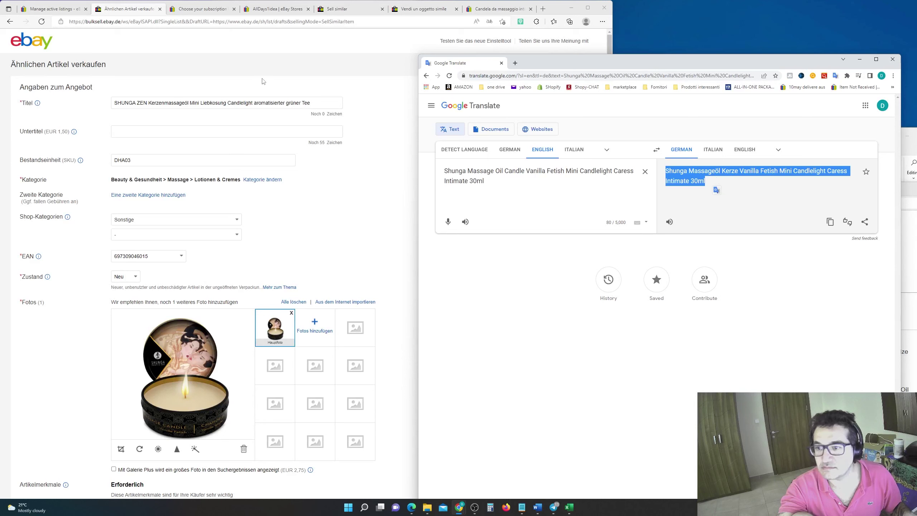
double_click(148, 104)
key(ctrl+a)
key(ctrl+v)
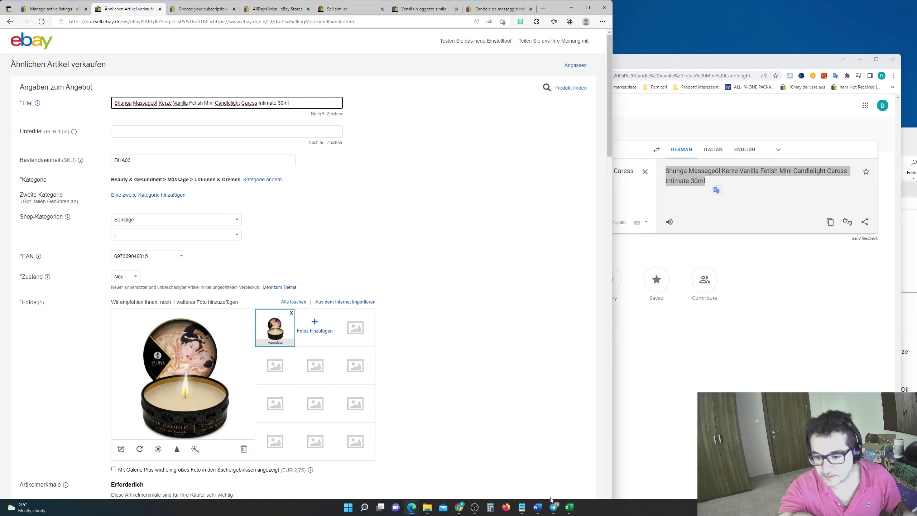
Step: Switch to the Word document and replace its green tea heading with the German vanilla candle title
mouse_move(569, 507)
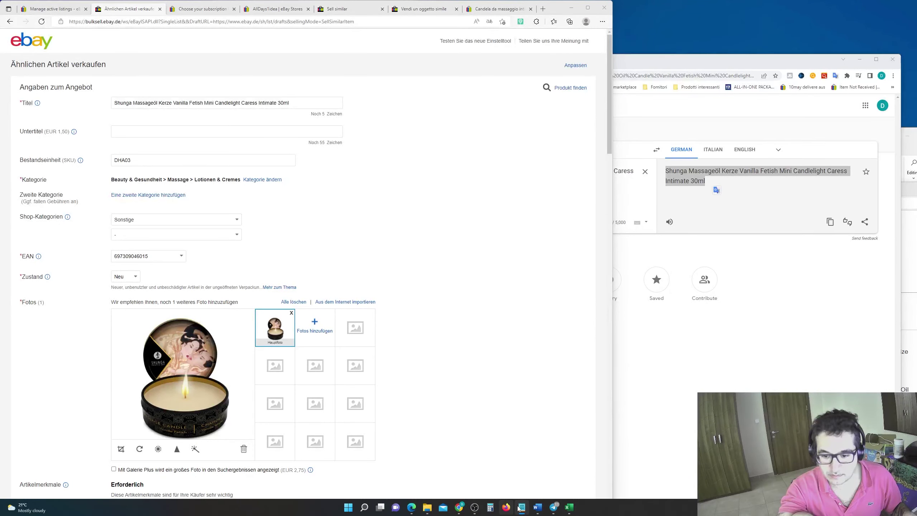
click(537, 507)
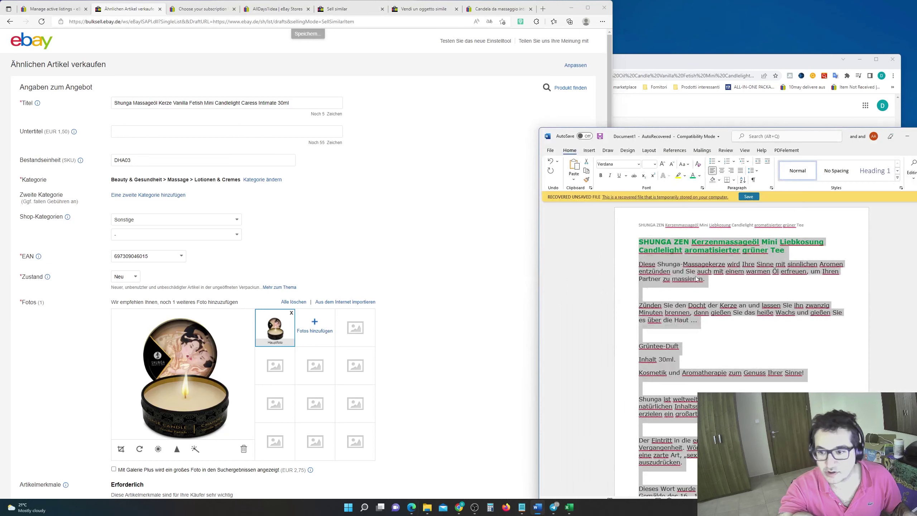
triple_click(686, 246)
key(ctrl+v)
key(Return)
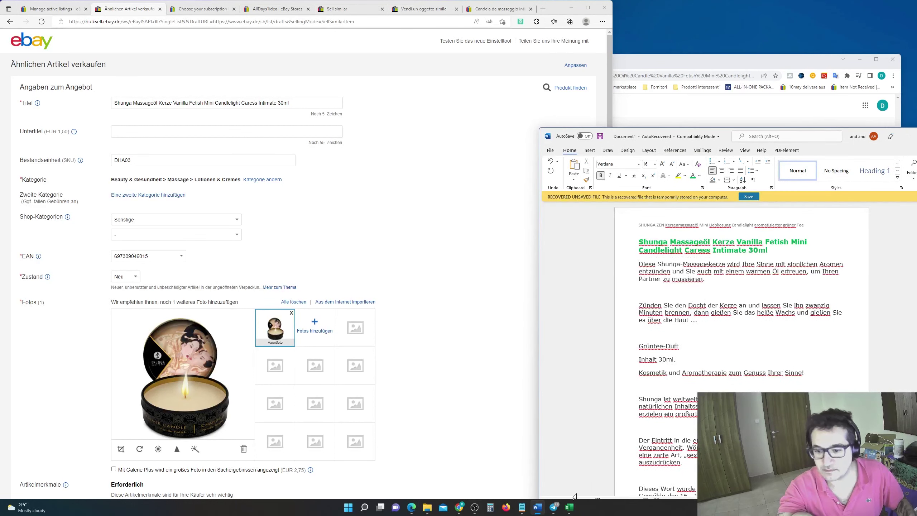
Step: Copy the vanilla candle's English description from the eBay UK listing and translate it into German in Google Translate
drag(749, 66, 718, 25)
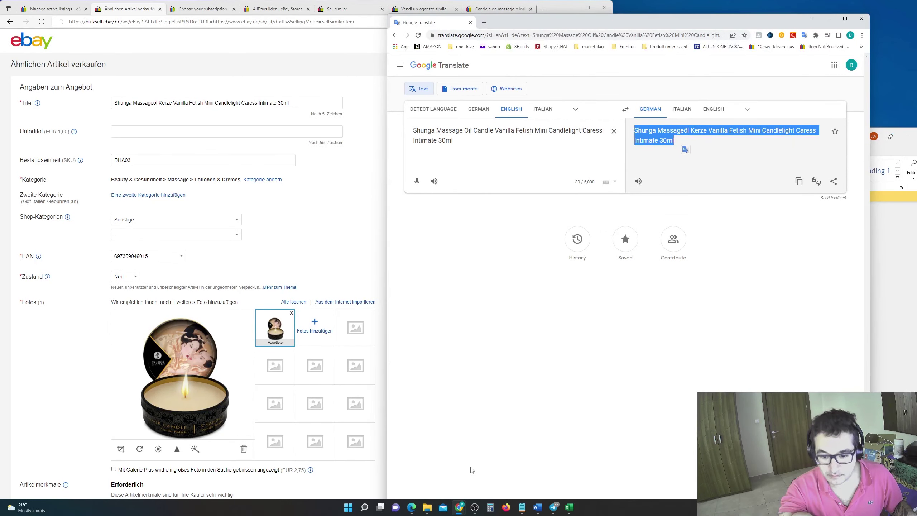
mouse_move(412, 508)
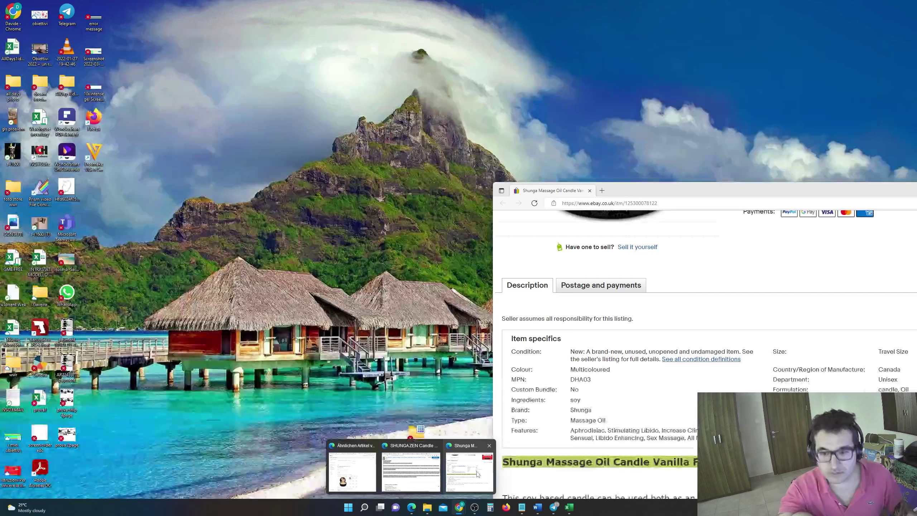
click(477, 474)
scroll(504, 282, down, 5)
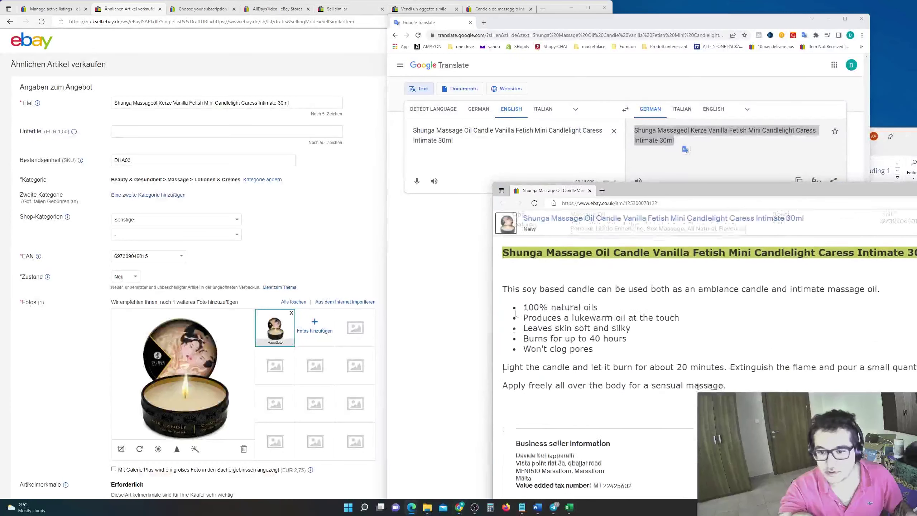
drag(504, 283, 727, 381)
key(ctrl+c)
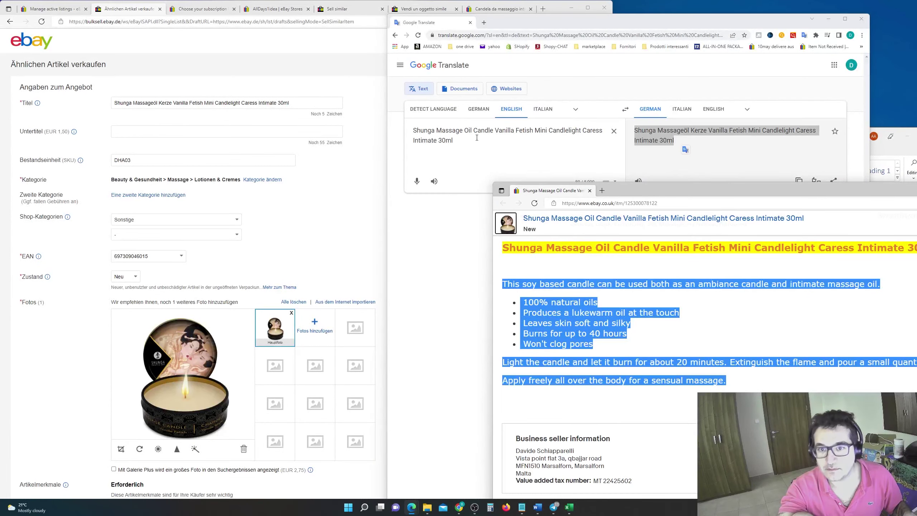
click(477, 138)
key(ctrl+a)
key(ctrl+v)
drag(635, 130, 735, 263)
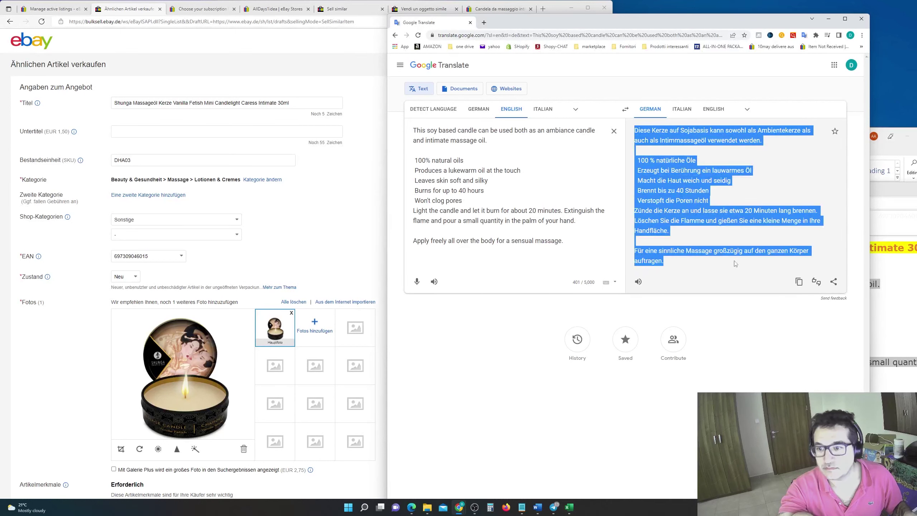
Step: Switch to the Word document and replace the green tea description below the heading with the German vanilla candle translation
click(828, 19)
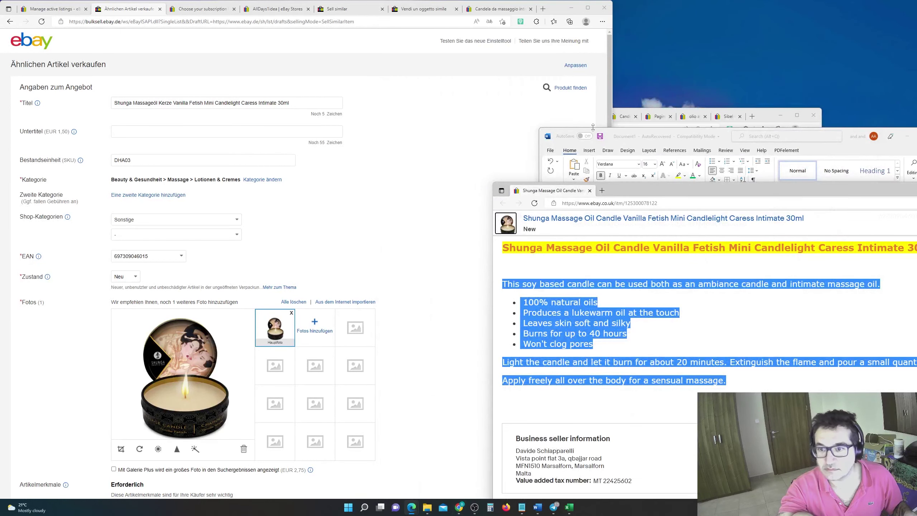
click(624, 140)
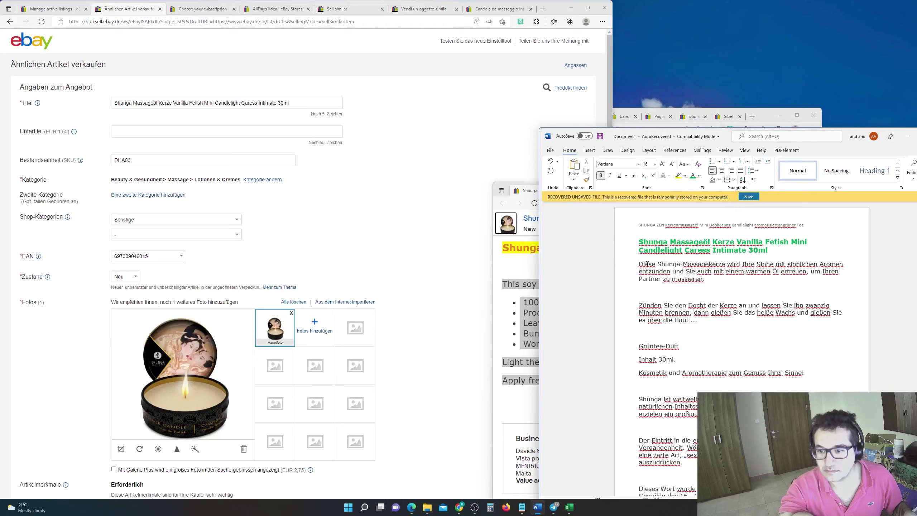
drag(640, 263, 641, 357)
key(shift+Down)
key(shift+Down)
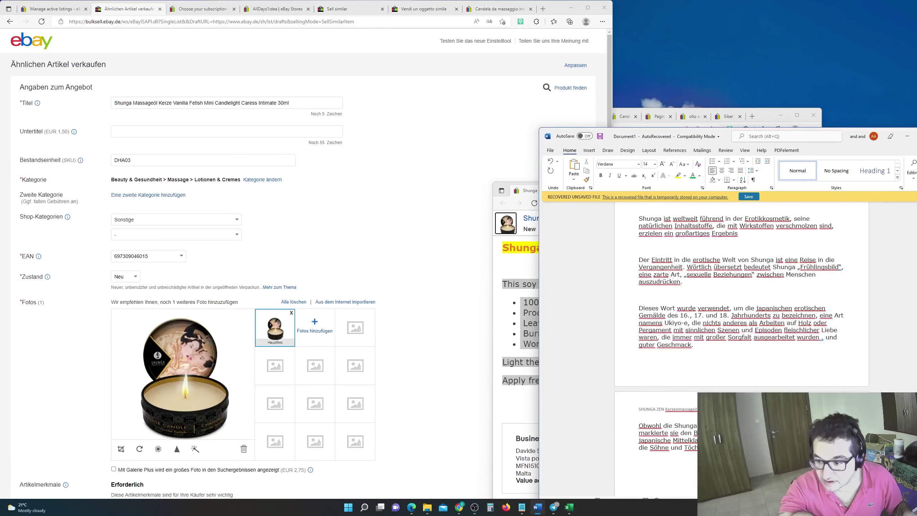
scroll(640, 357, up, 5)
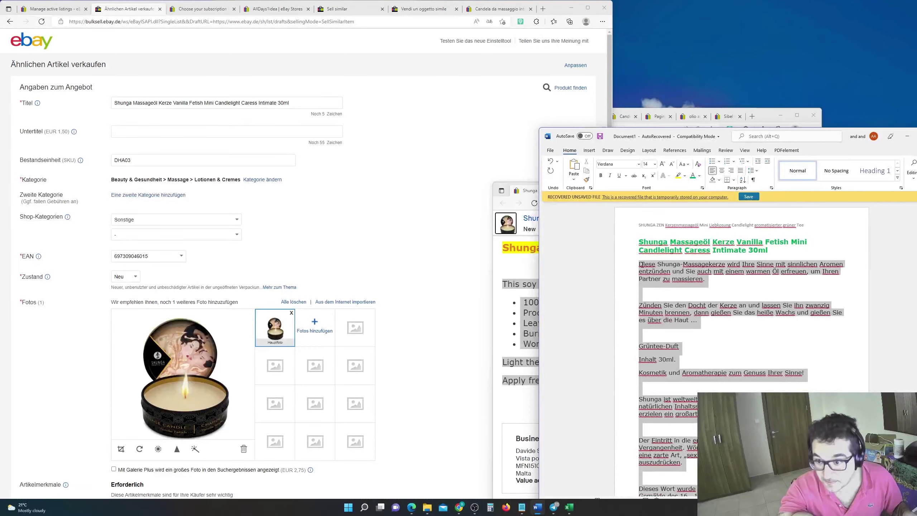
text(Diese Kerze auf Sojabasis kann sowohl als Ambientekerze als auch als Intimmassageöl verwendet werden.  100 % natürliche Öle Erzeugt bei Berührung ein lauwarmes Öl Macht die Haut weich und seidig Brennt bis zu 40 Stunden Verstopft die Poren nicht Zünde die Kerze an und lasse sie etwa 20 Minuten lang brennen. Löschen Sie die Flamme und gießen Sie eine kleine Menge in Ihre Handfläche.  Für eine sinnliche Massage großzügig auf den ganzen Körper auftragen.)
Step: Copy the formatted vanilla heading and description from Word and replace the German eBay listing's green tea description with them
drag(674, 400, 614, 214)
key(ctrl+c)
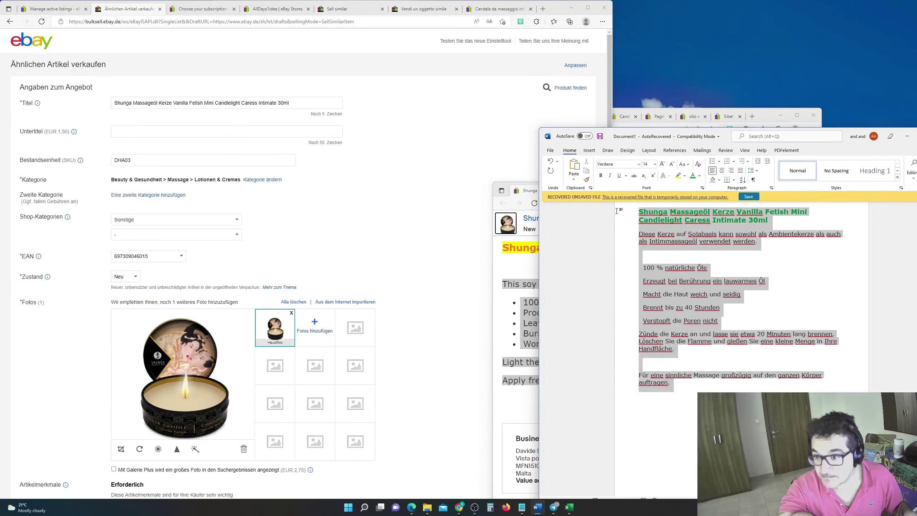
click(349, 204)
scroll(349, 204, down, 15)
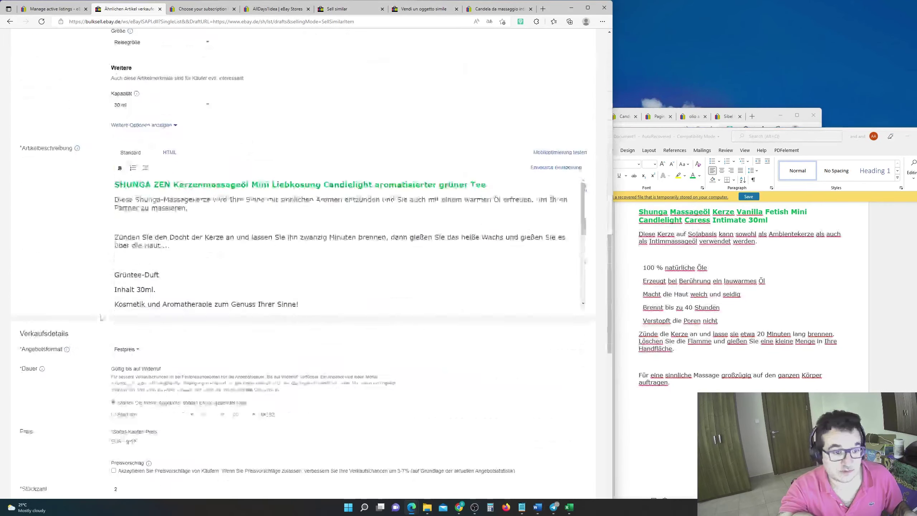
click(118, 264)
key(ctrl+a)
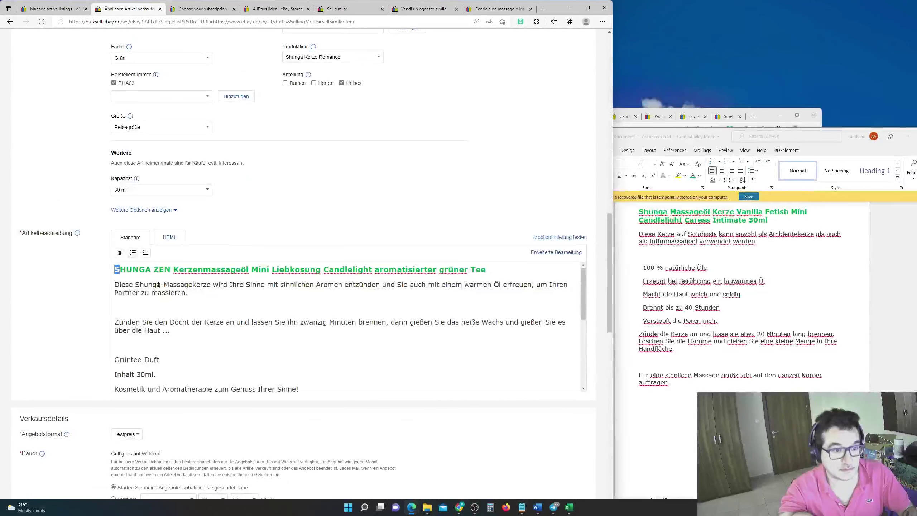
key(Delete)
key(ctrl+v)
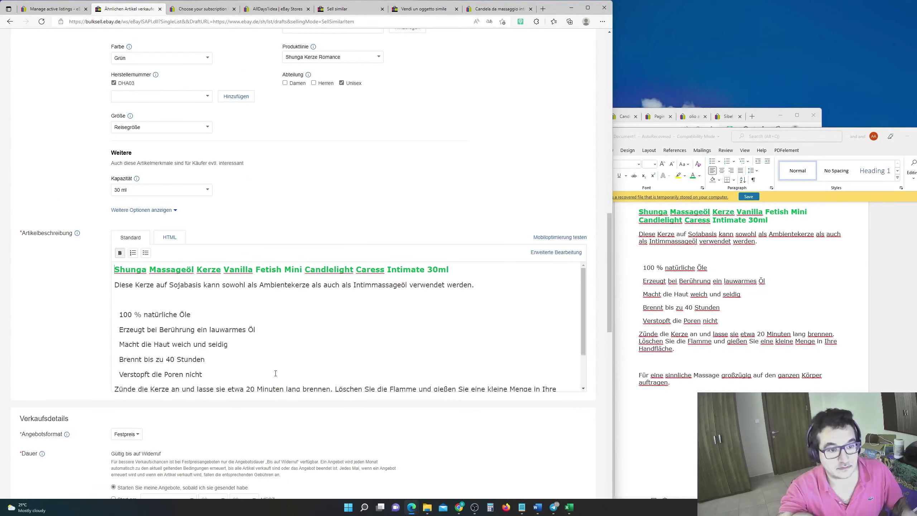
Step: Set the German listing's scent (Duft) to Vanille and its colour (Farbe) to Beige
scroll(201, 199, up, 10)
click(332, 261)
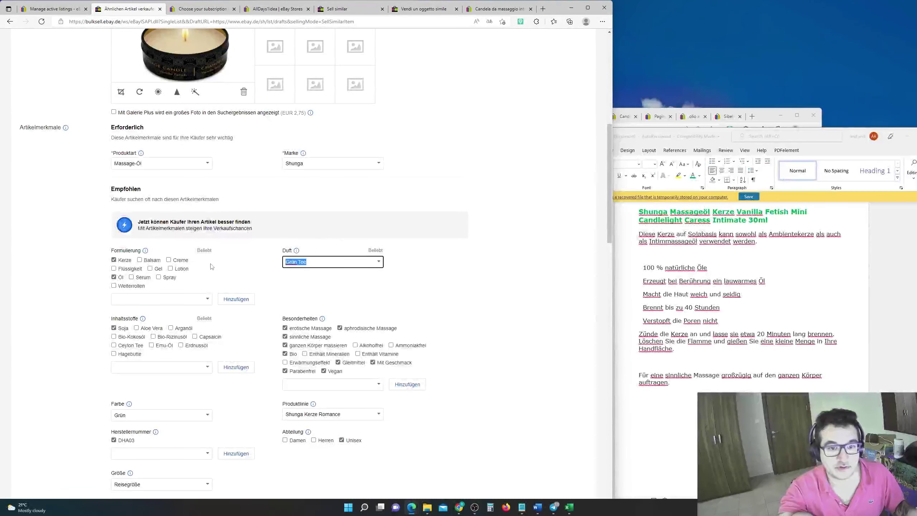
text(Va)
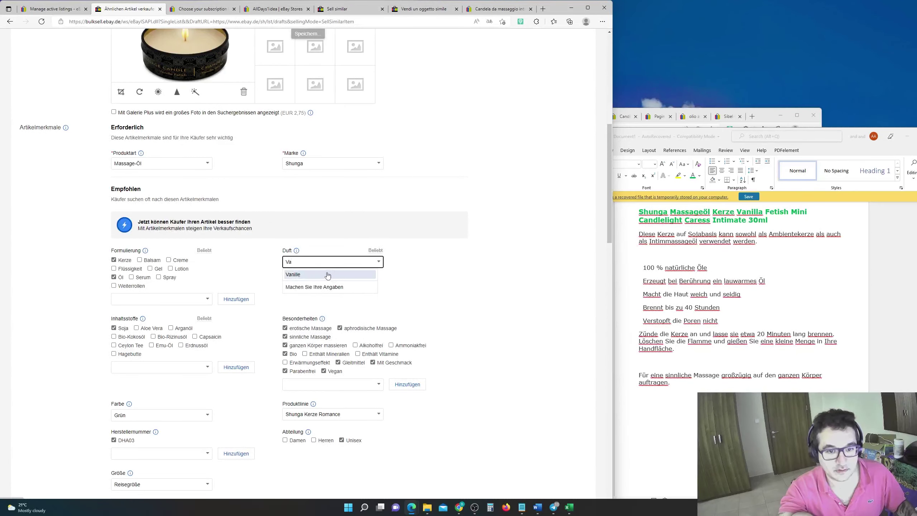
click(335, 275)
click(118, 415)
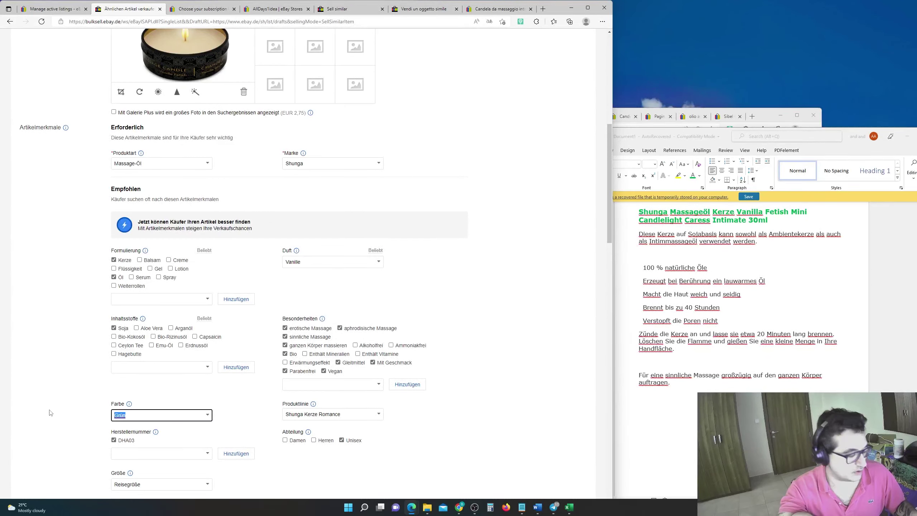
text(mul)
scroll(144, 418, down, 2)
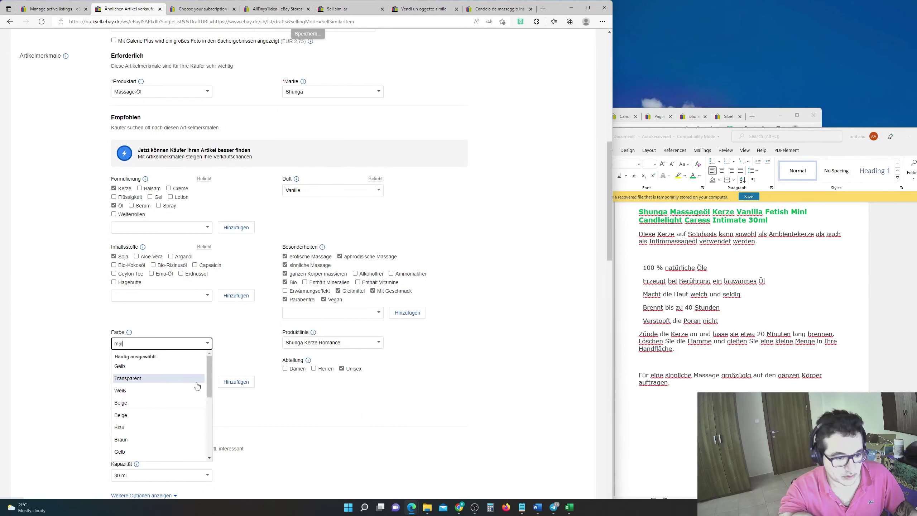
click(164, 403)
scroll(151, 174, up, 6)
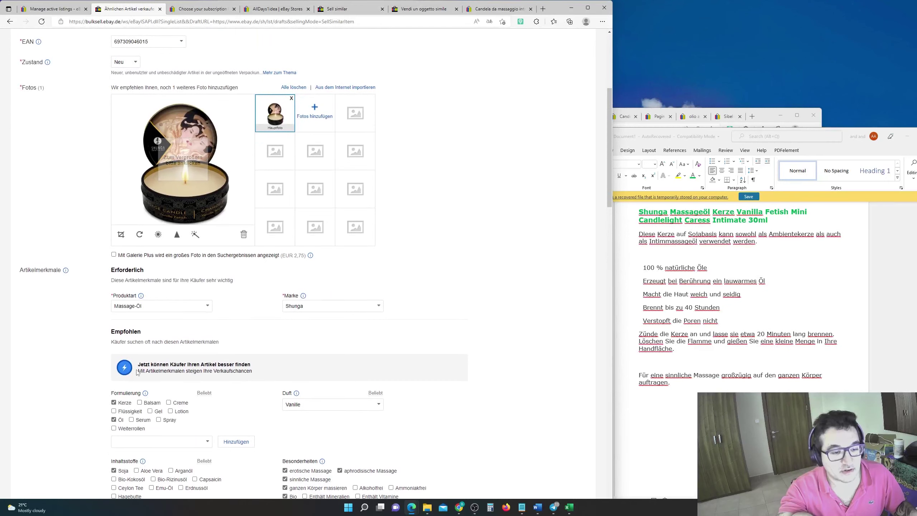
scroll(151, 174, down, 6)
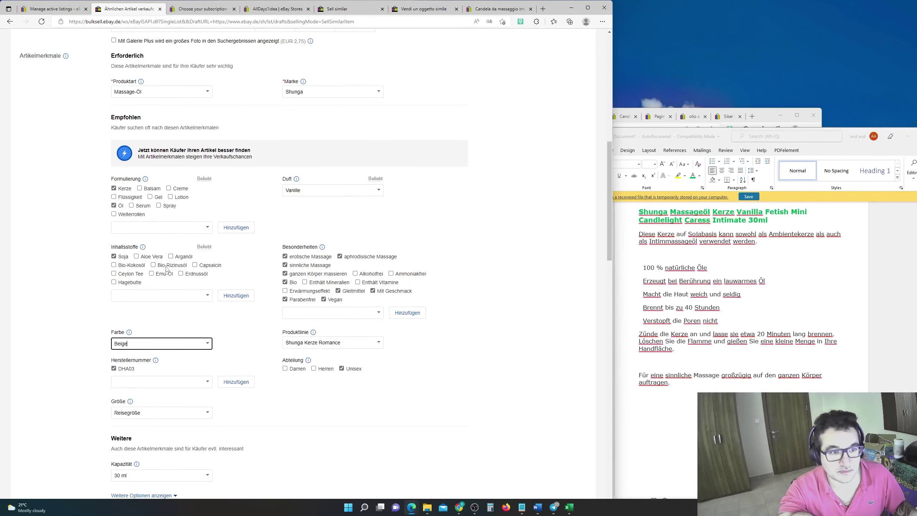
Step: Set the German listing's product line (Produktlinie) to "Shunga Kerze Fetish"
scroll(191, 291, down, 4)
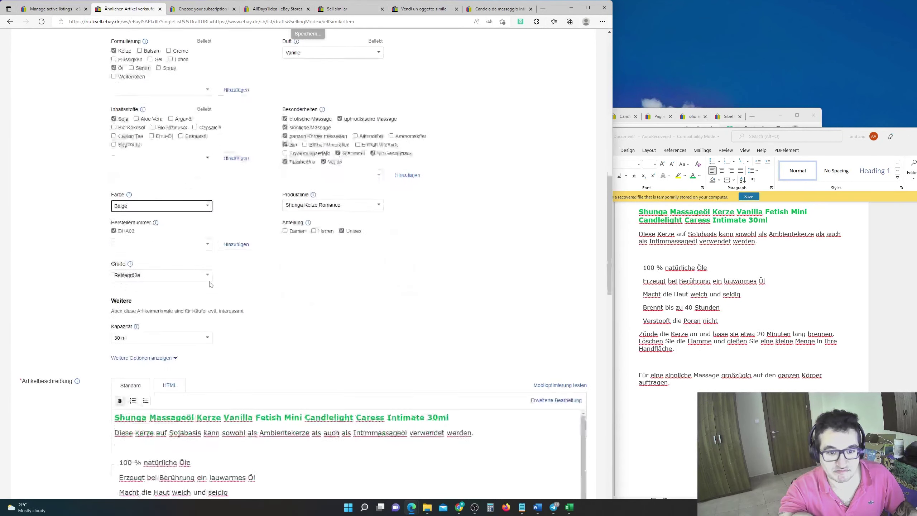
double_click(323, 202)
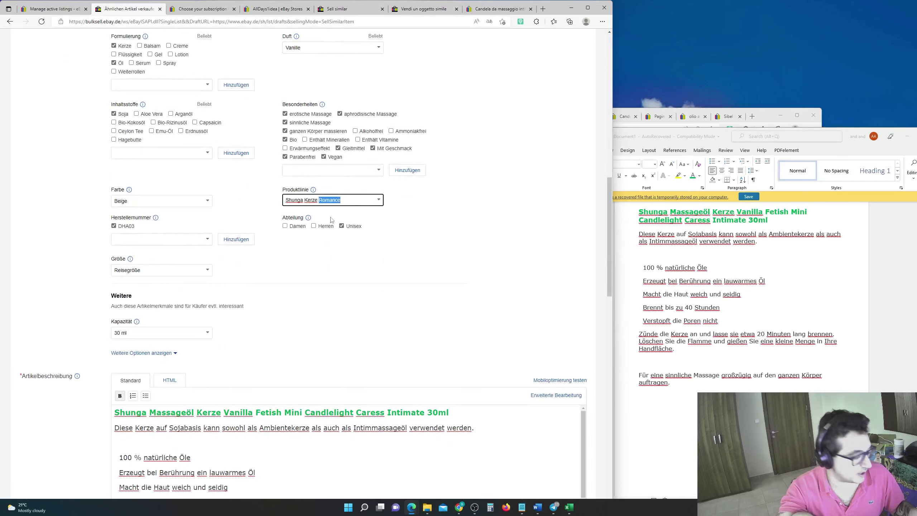
text(Fetish)
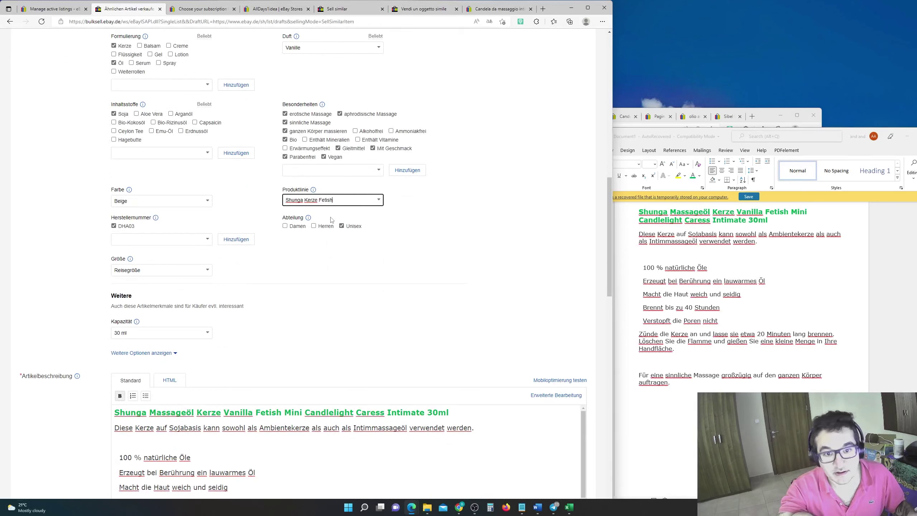
click(335, 252)
click(332, 201)
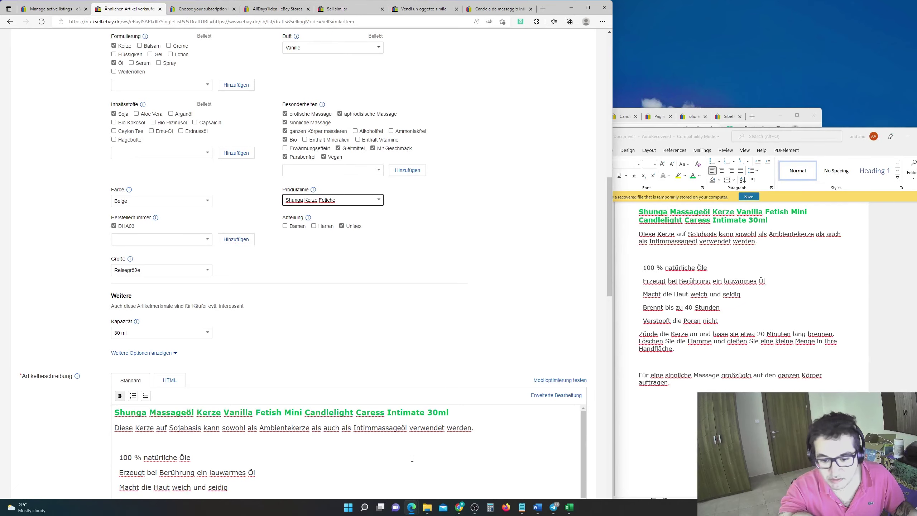
mouse_move(414, 506)
mouse_move(429, 474)
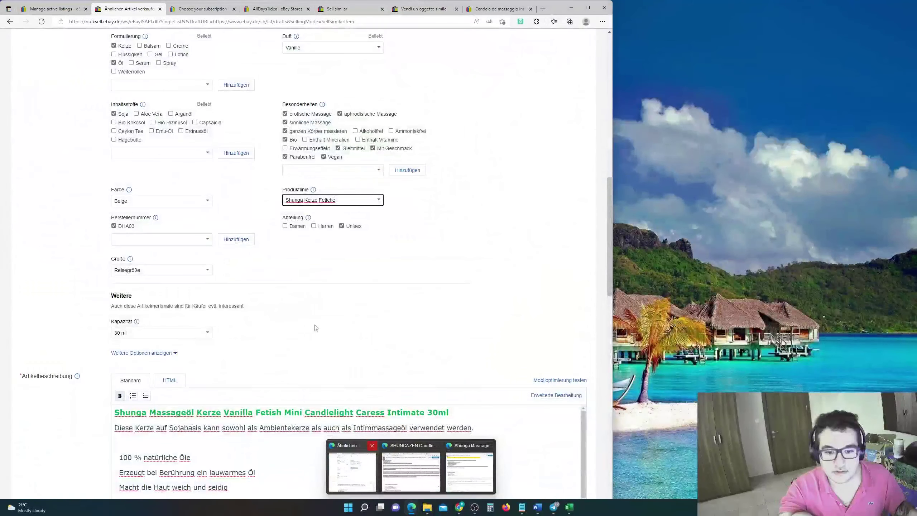
click(352, 470)
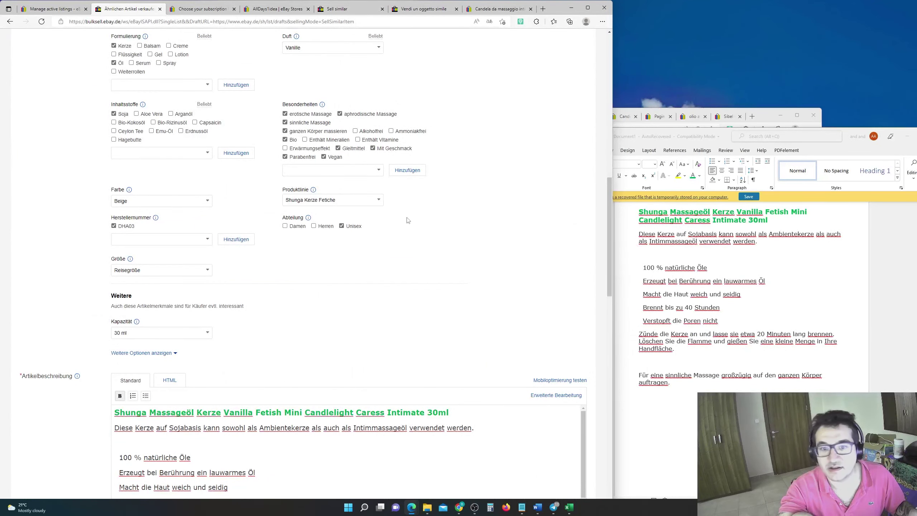
double_click(327, 200)
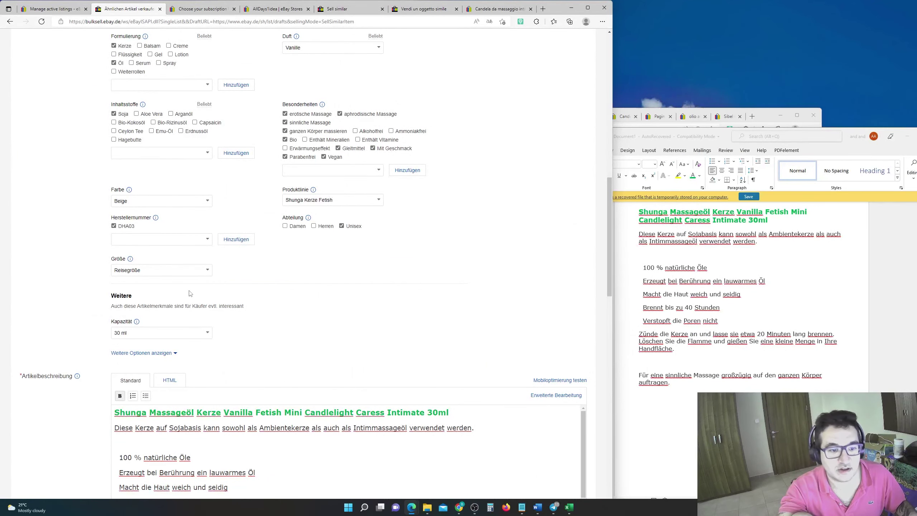
Step: Check the sale and shipping details of the German vanilla candle listing and publish it
scroll(130, 338, down, 5)
scroll(130, 337, down, 5)
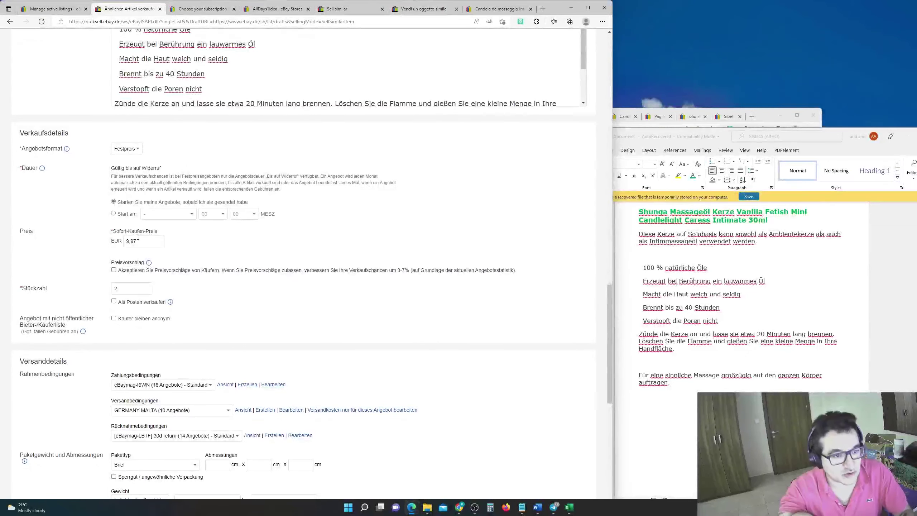
scroll(134, 238, down, 9)
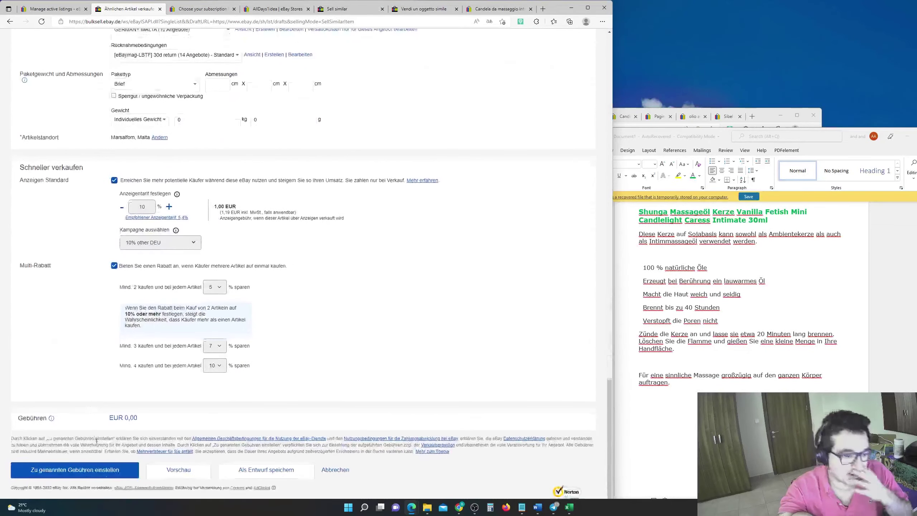
click(107, 470)
Step: Search the active listings for custom label DHA02 and open the German green tea candle listing for revision
click(54, 8)
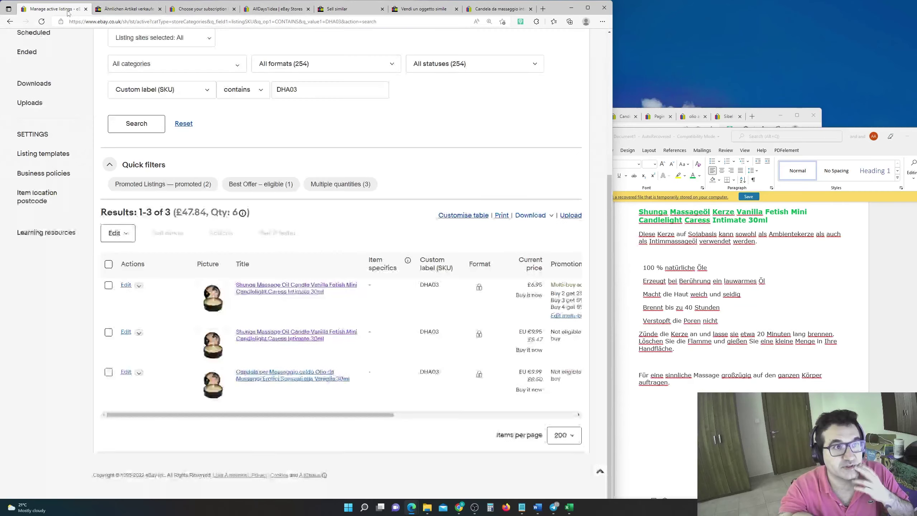
click(301, 90)
key(BackSpace)
text(2)
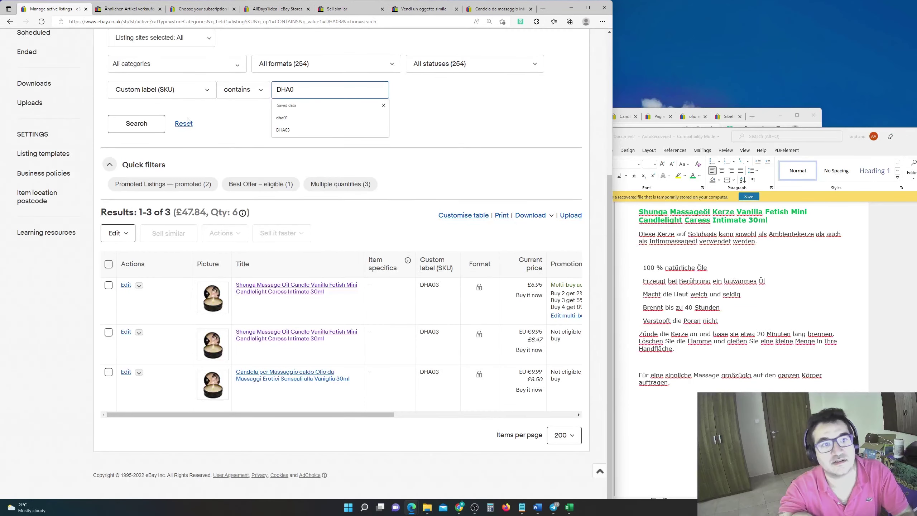
click(152, 125)
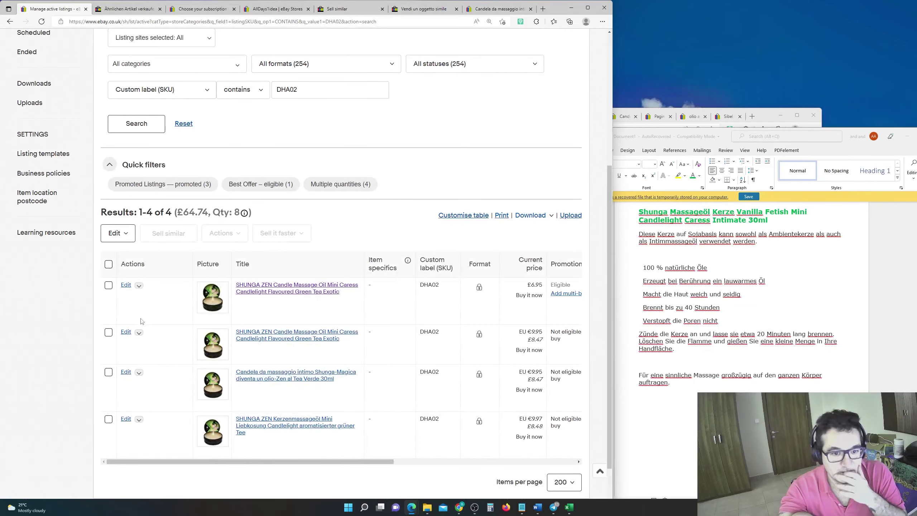
click(139, 420)
click(155, 287)
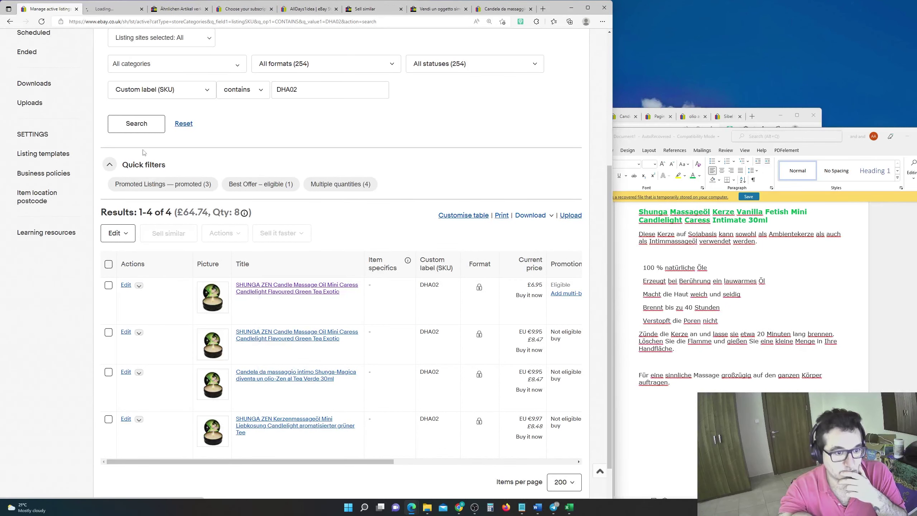
click(99, 6)
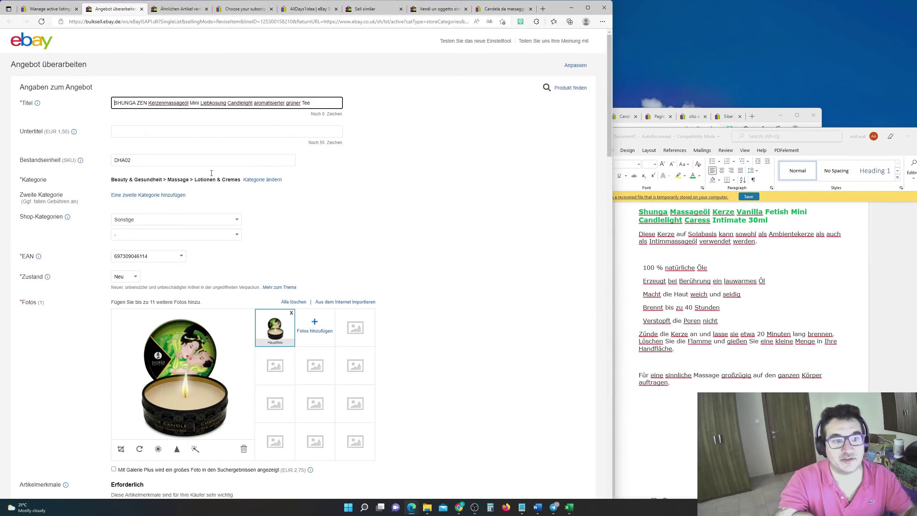
Step: Replace the word Romance in the German green tea listing's product line and submit the revised listing
scroll(266, 199, down, 10)
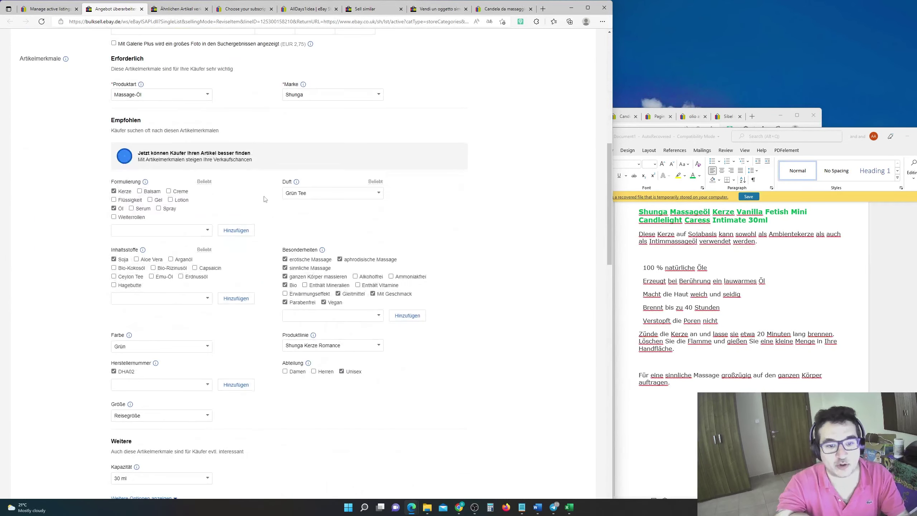
double_click(329, 343)
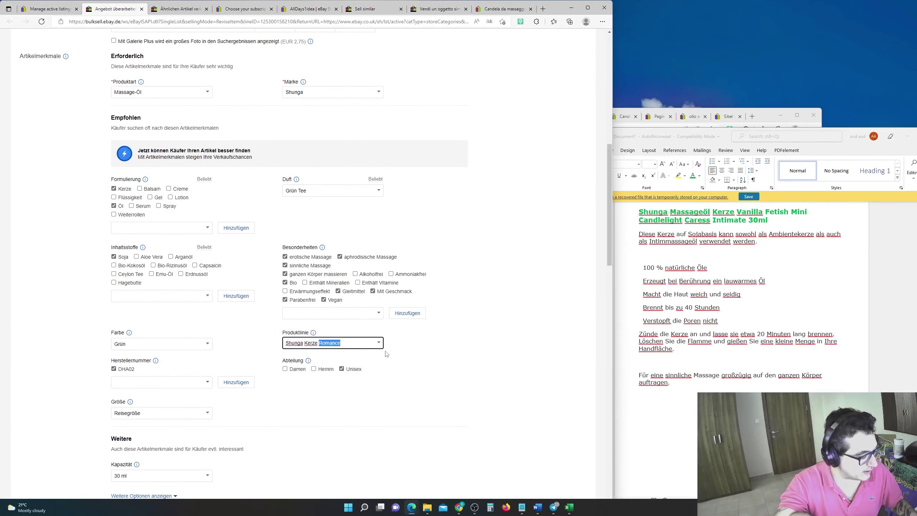
text(Va)
scroll(401, 312, down, 15)
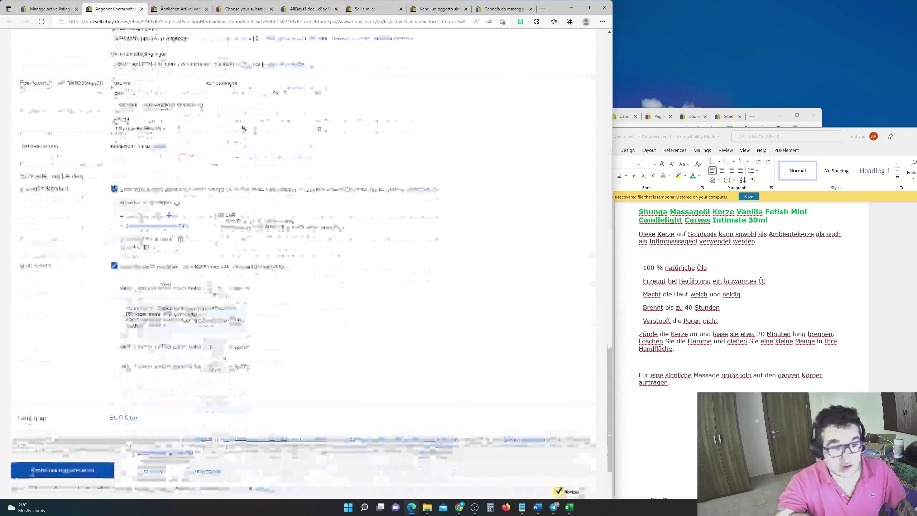
click(406, 269)
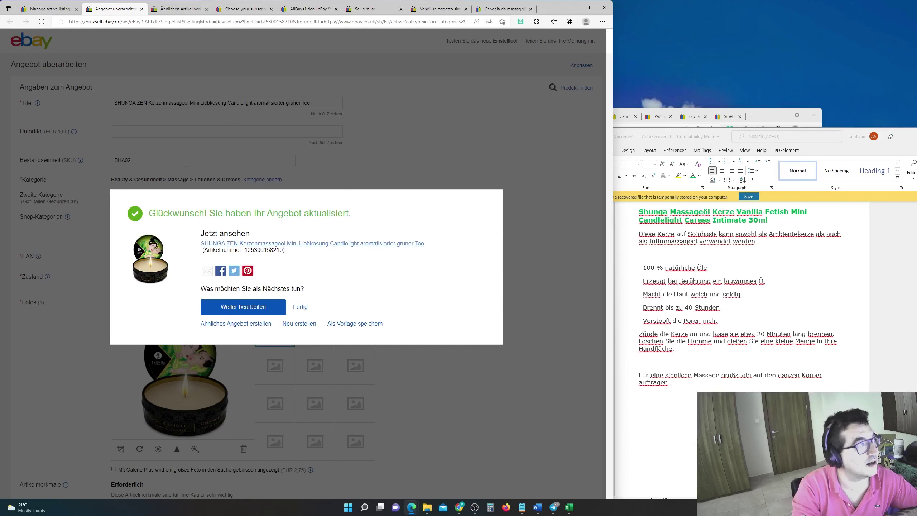
key(alt+Tab)
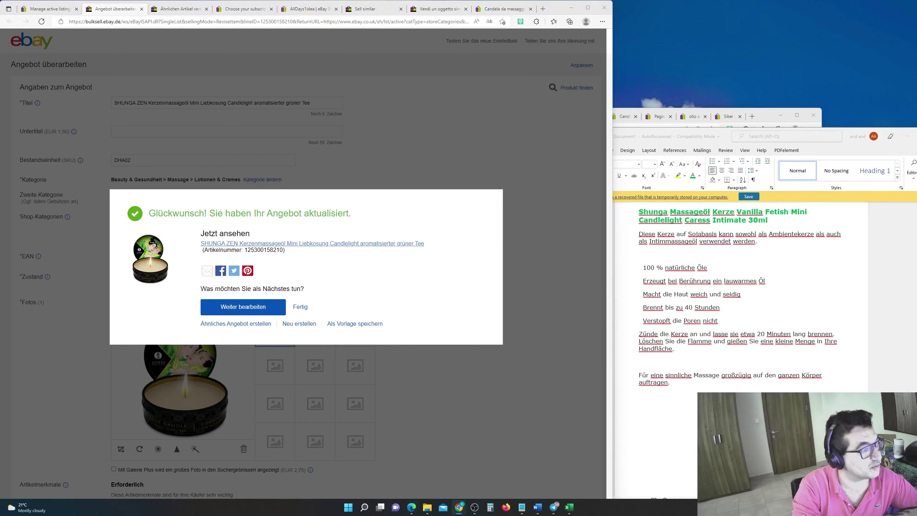